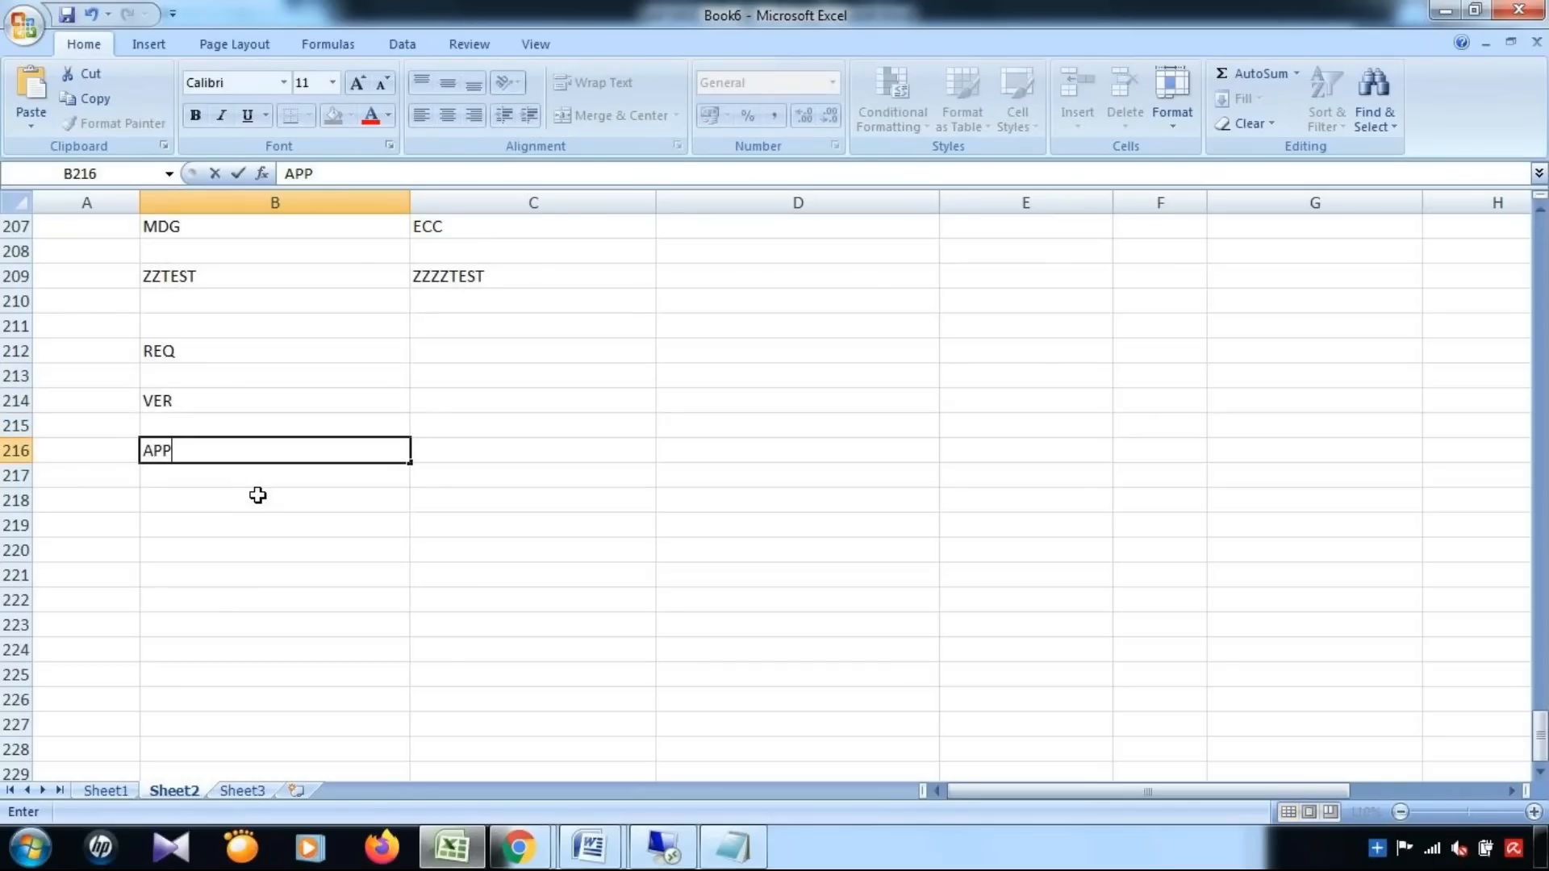
Enter Submit in cell C212 as the action for the REQ row
left_click(221, 352)
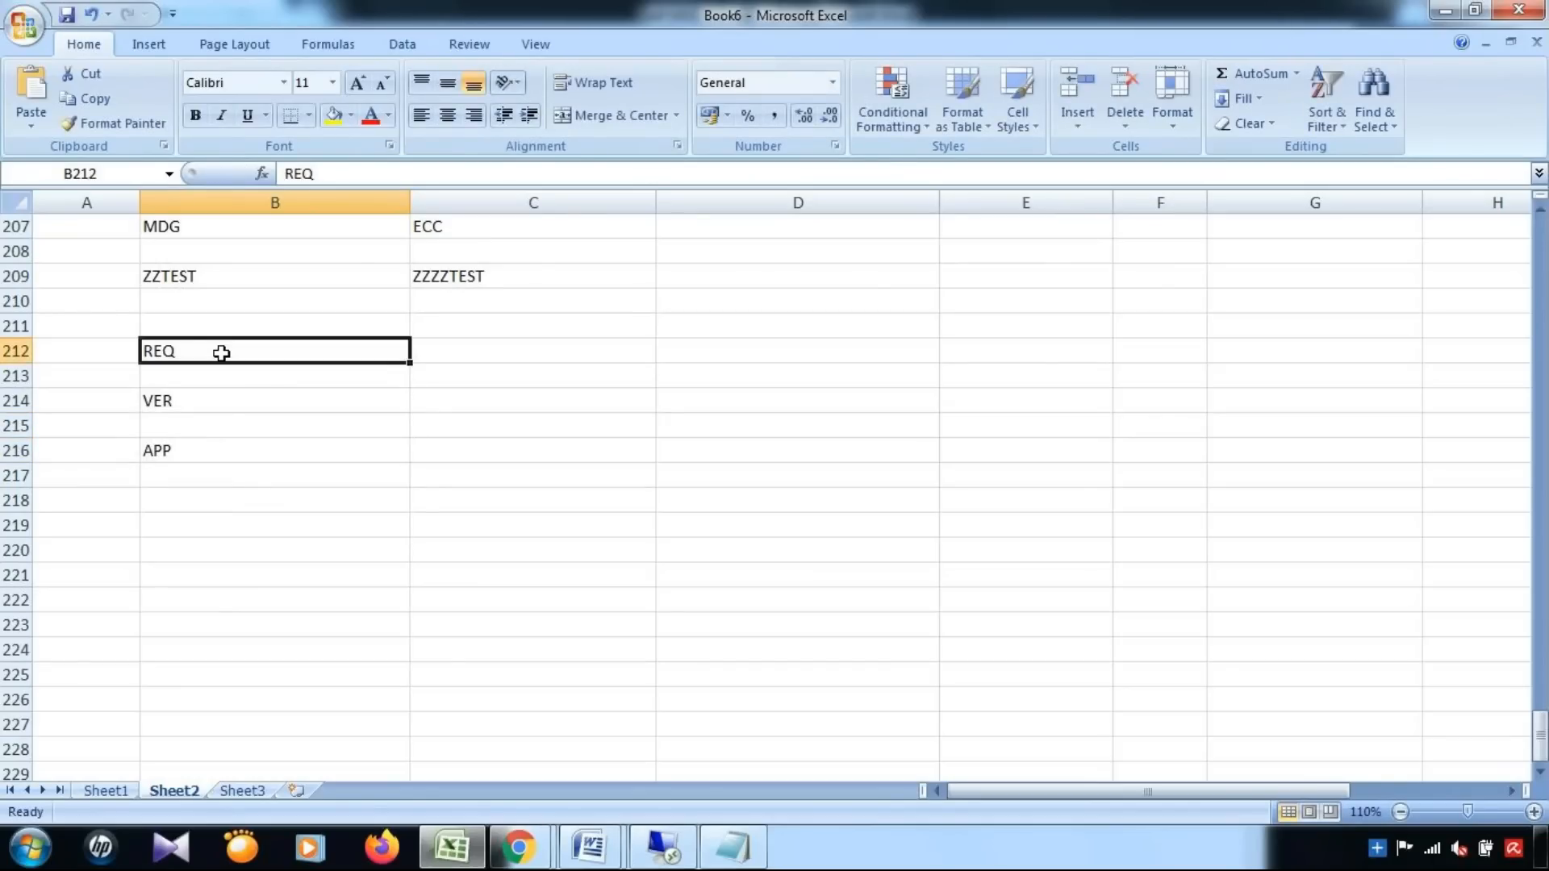
left_click(562, 362)
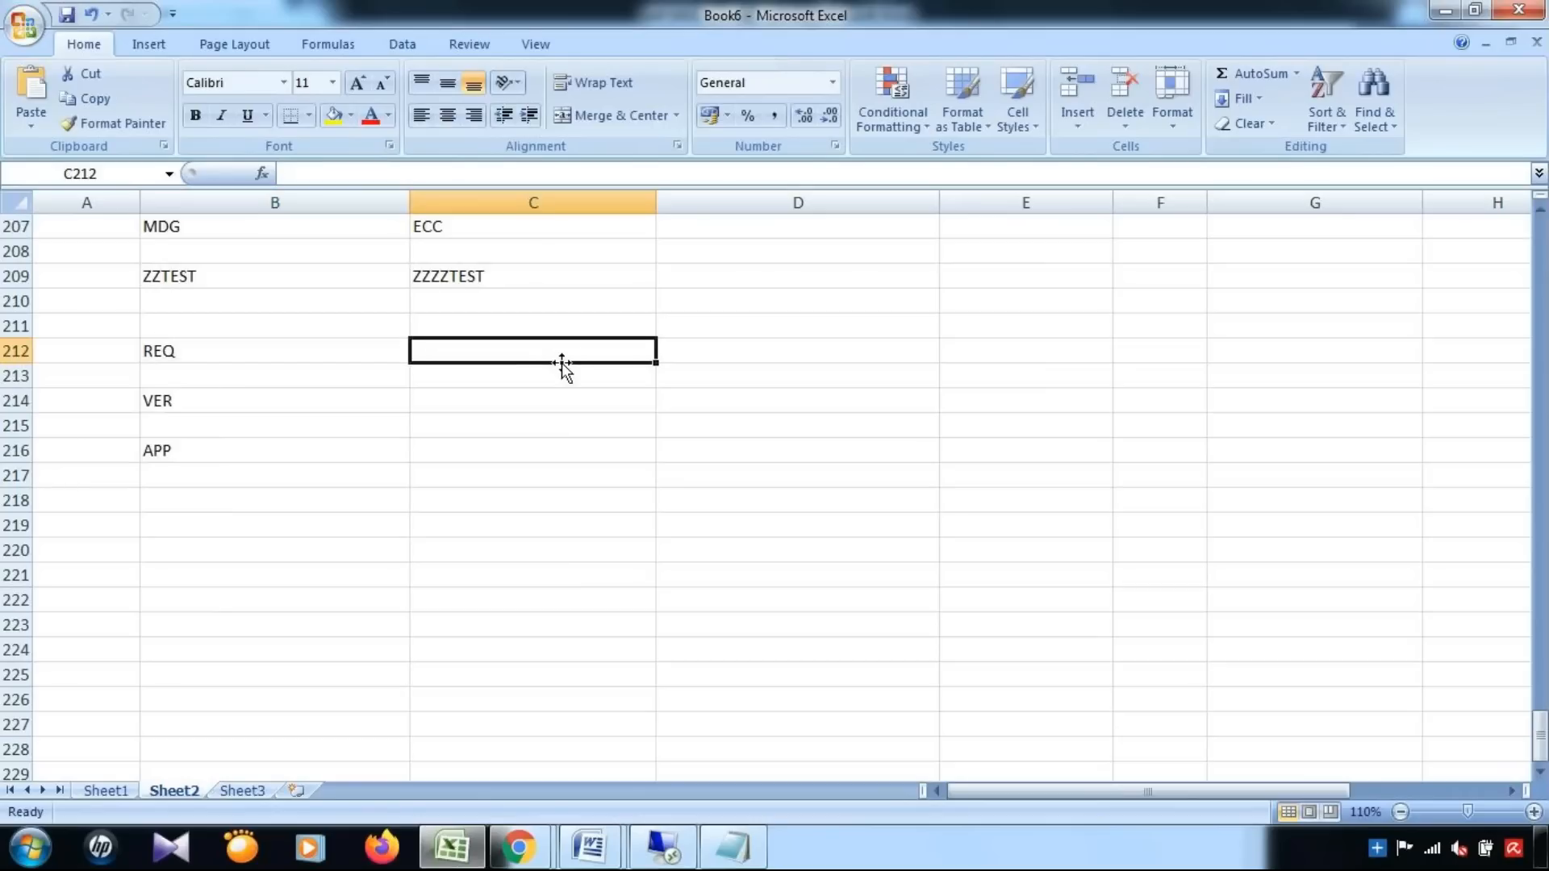
type("Submit")
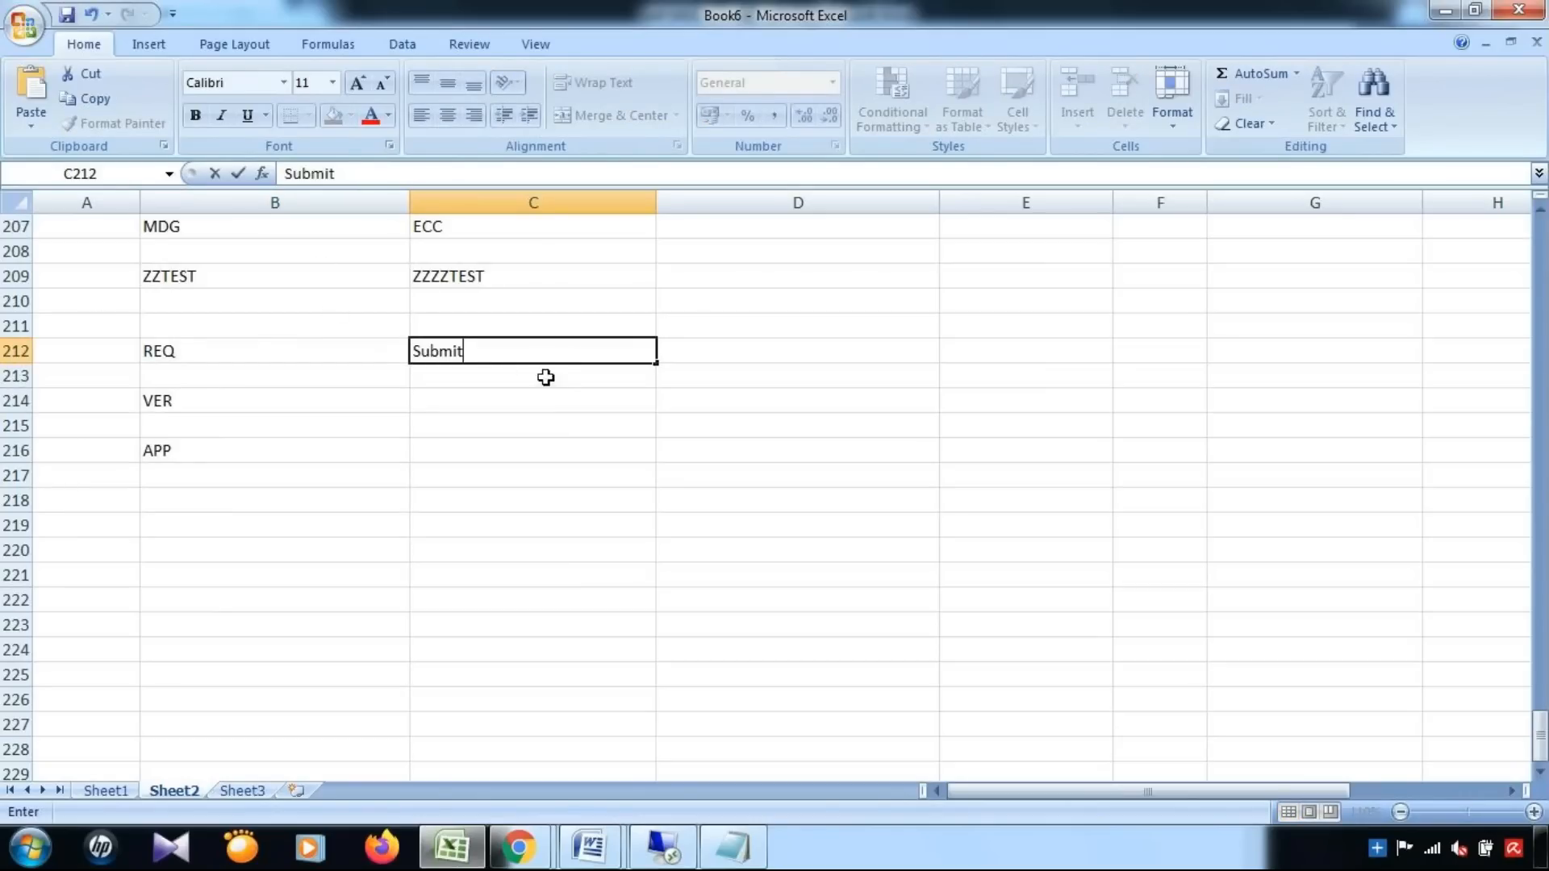
left_click(553, 342)
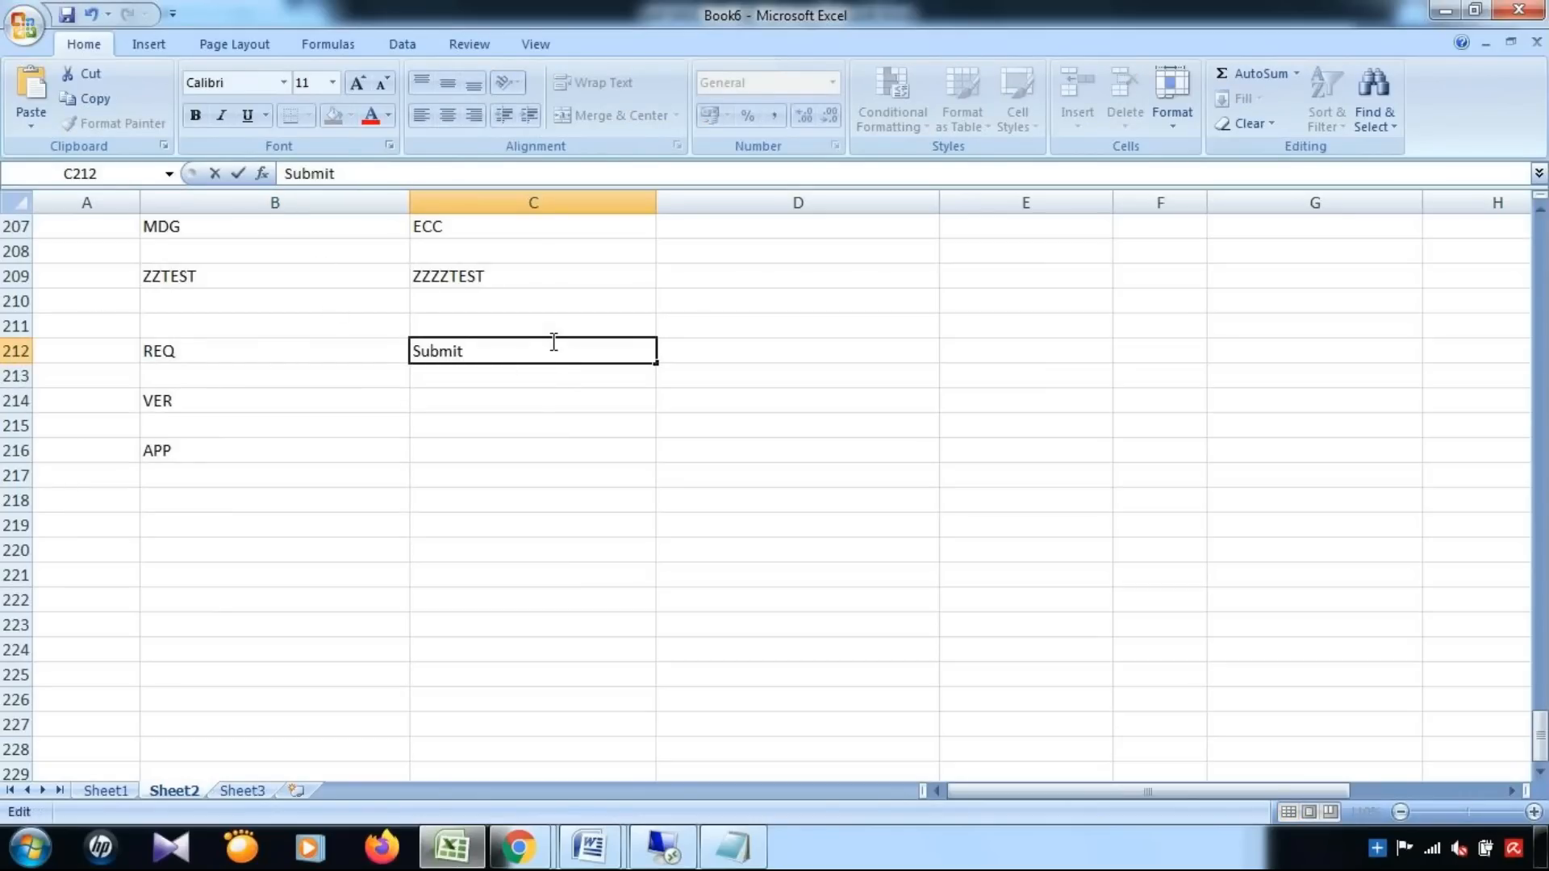
Enter Approve/Reject in cell C214 as the action for the VER row
left_click(168, 402)
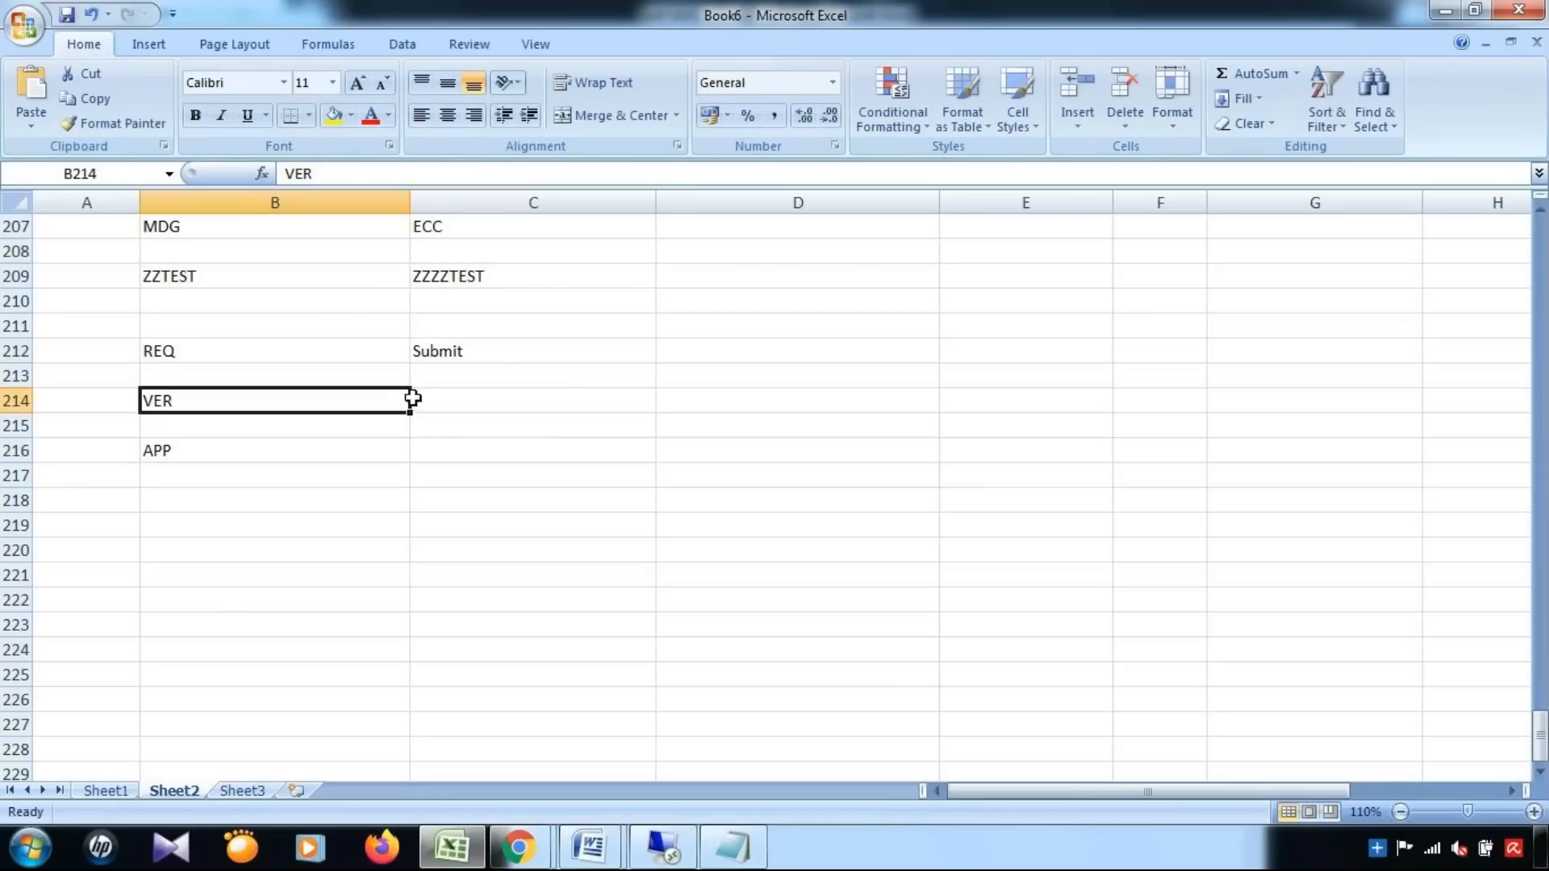
left_click(556, 393)
type("A")
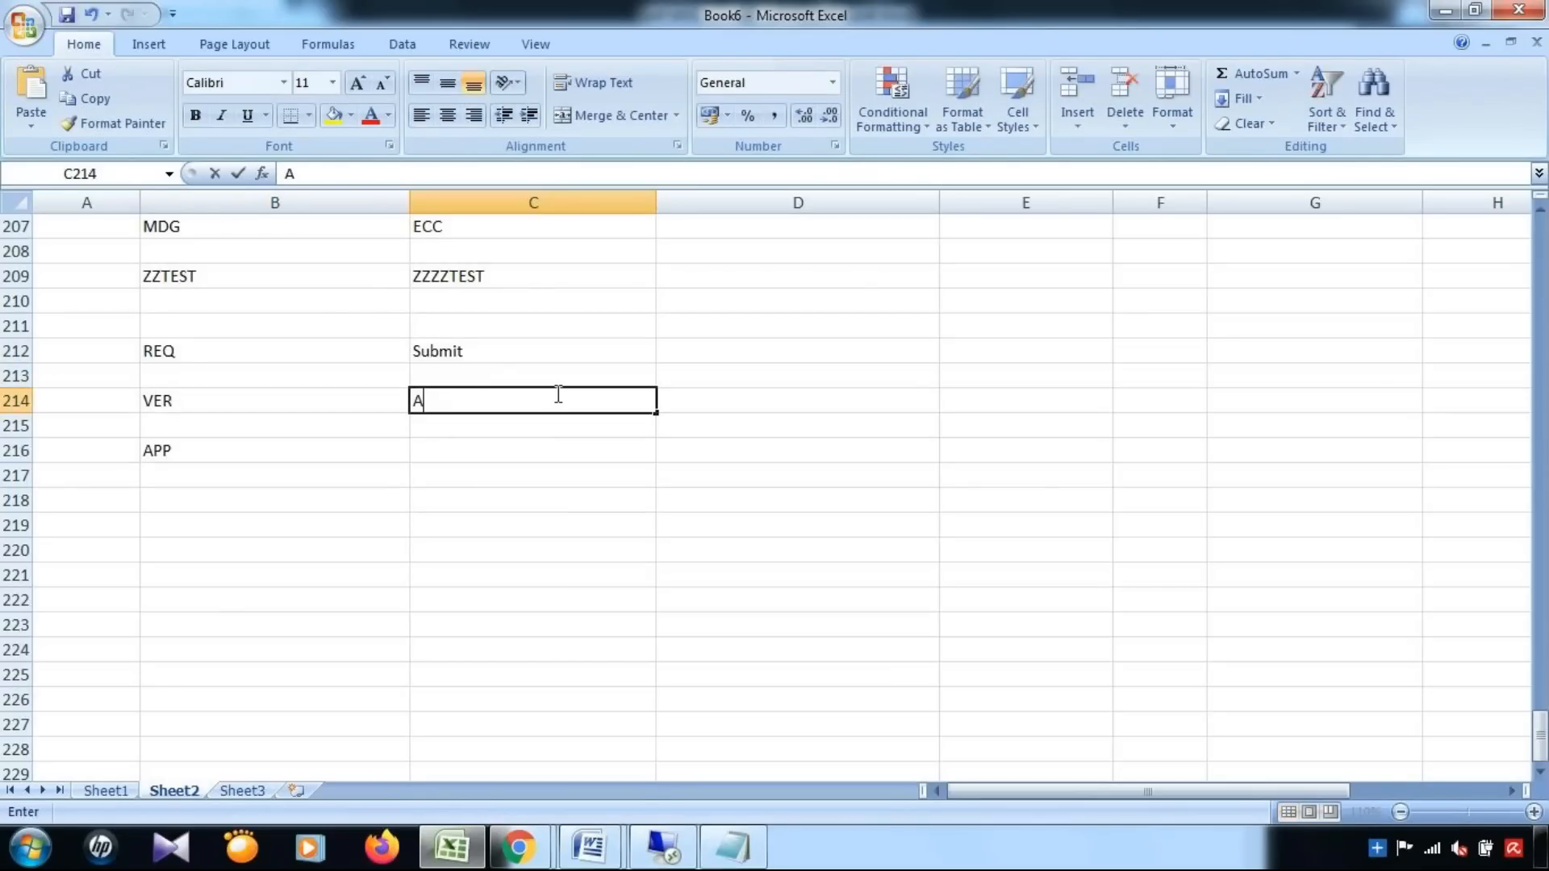
type("pprove/Reject")
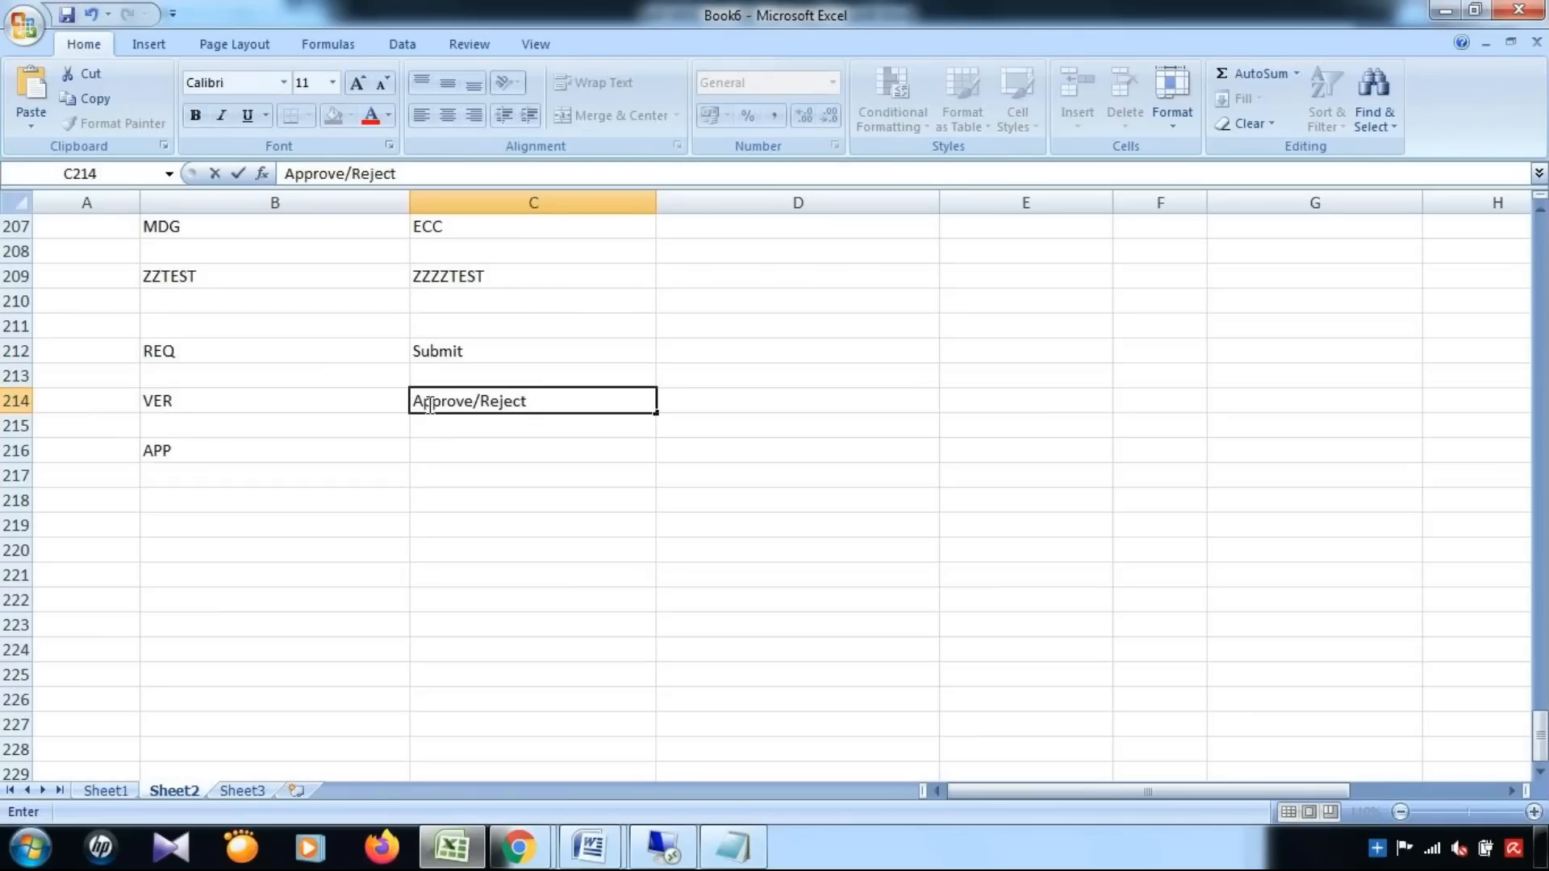
left_click(172, 456)
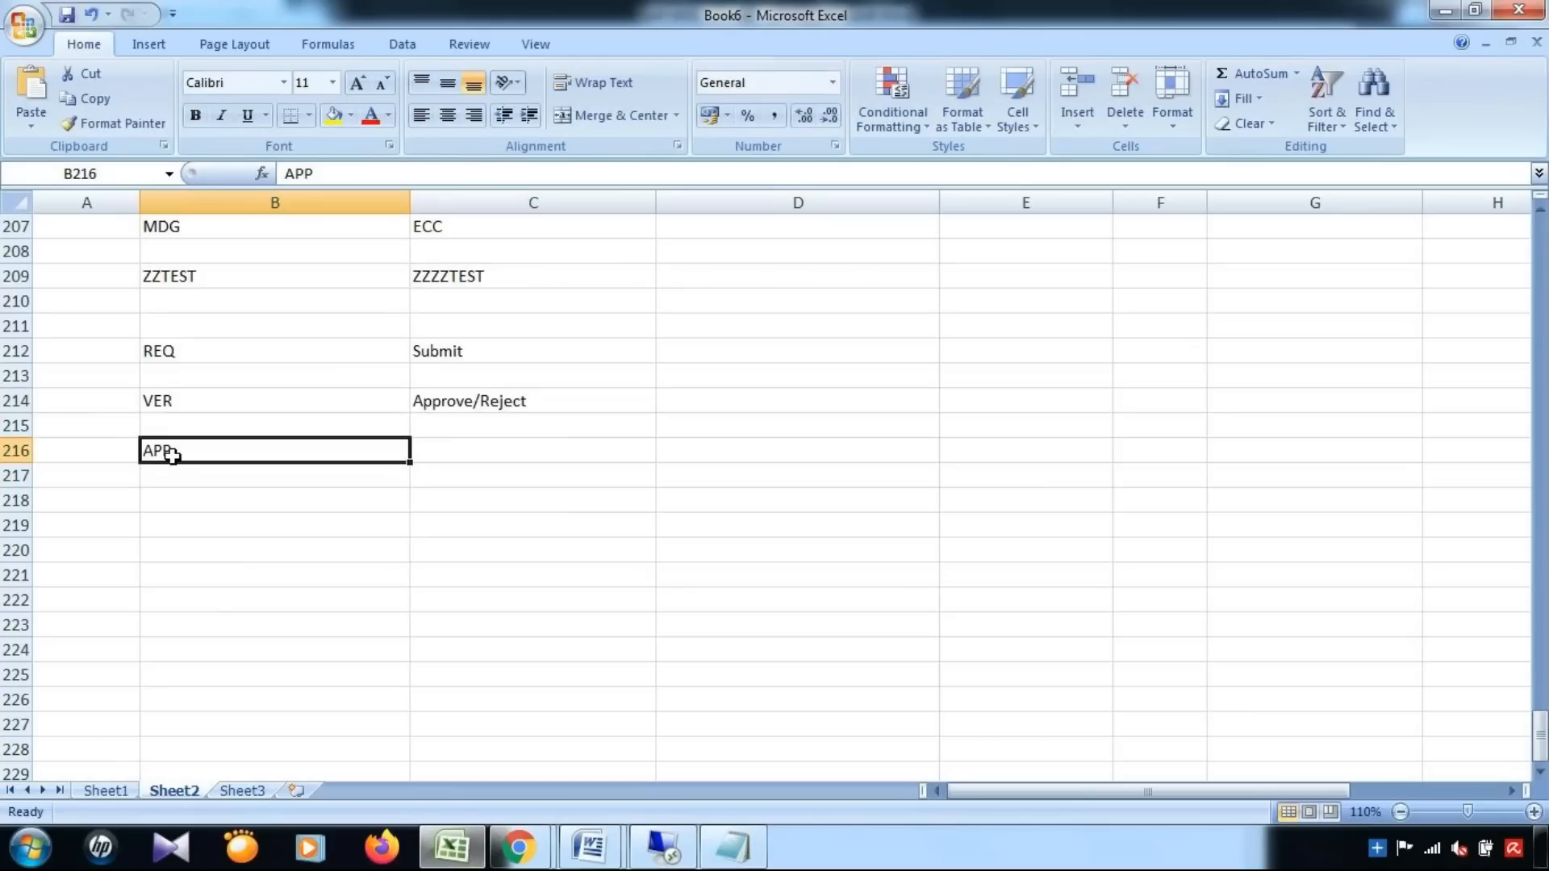
Copy the Approve/Reject entry from the VER row into cell C216 beside APP
left_click(531, 401)
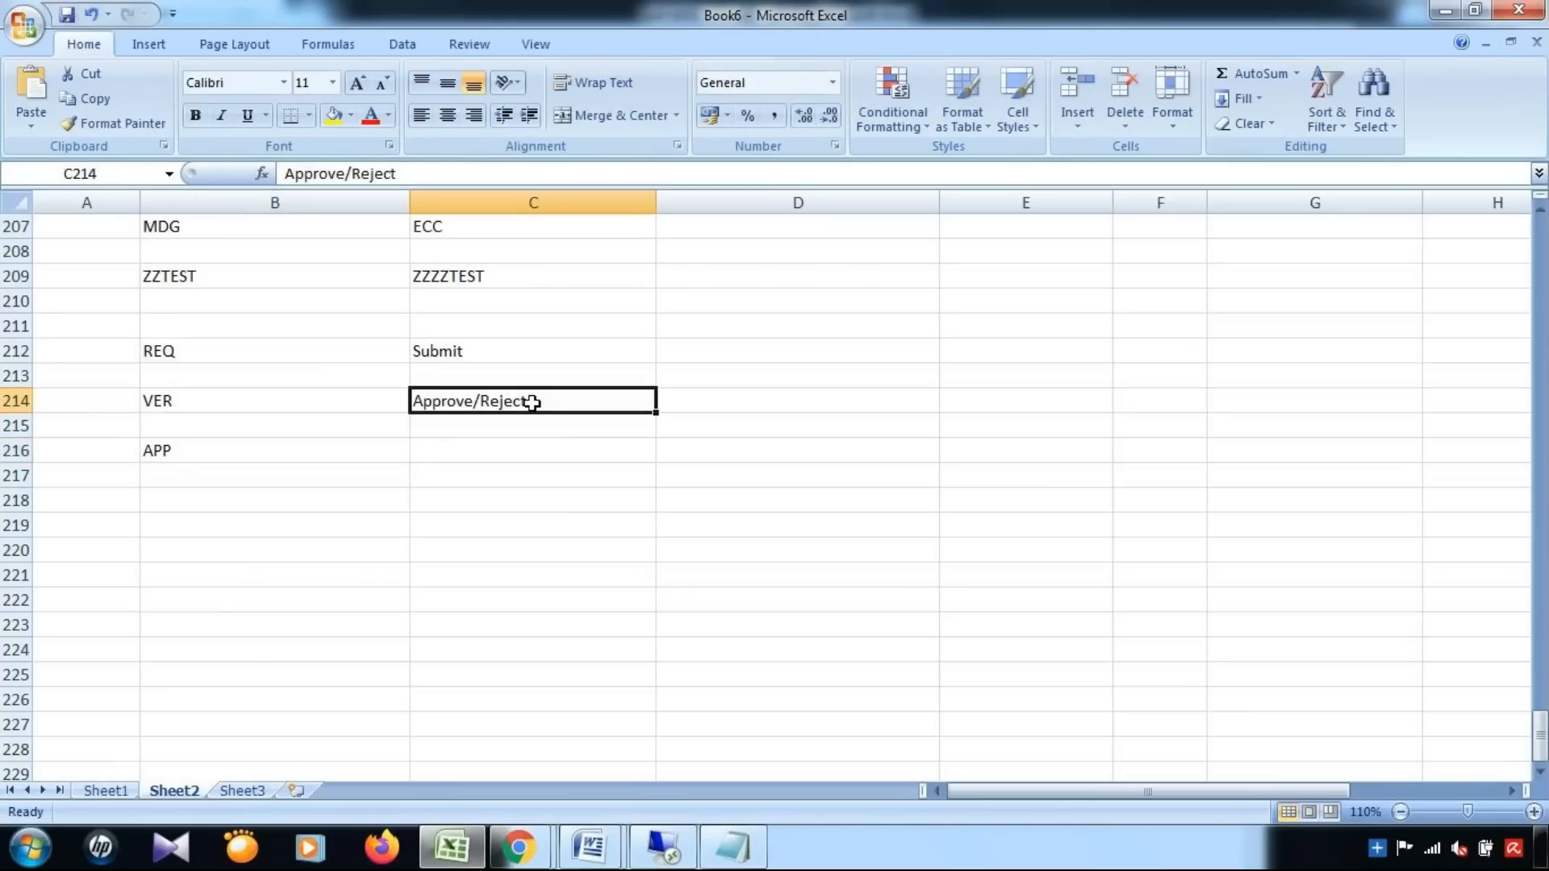
left_click(206, 352)
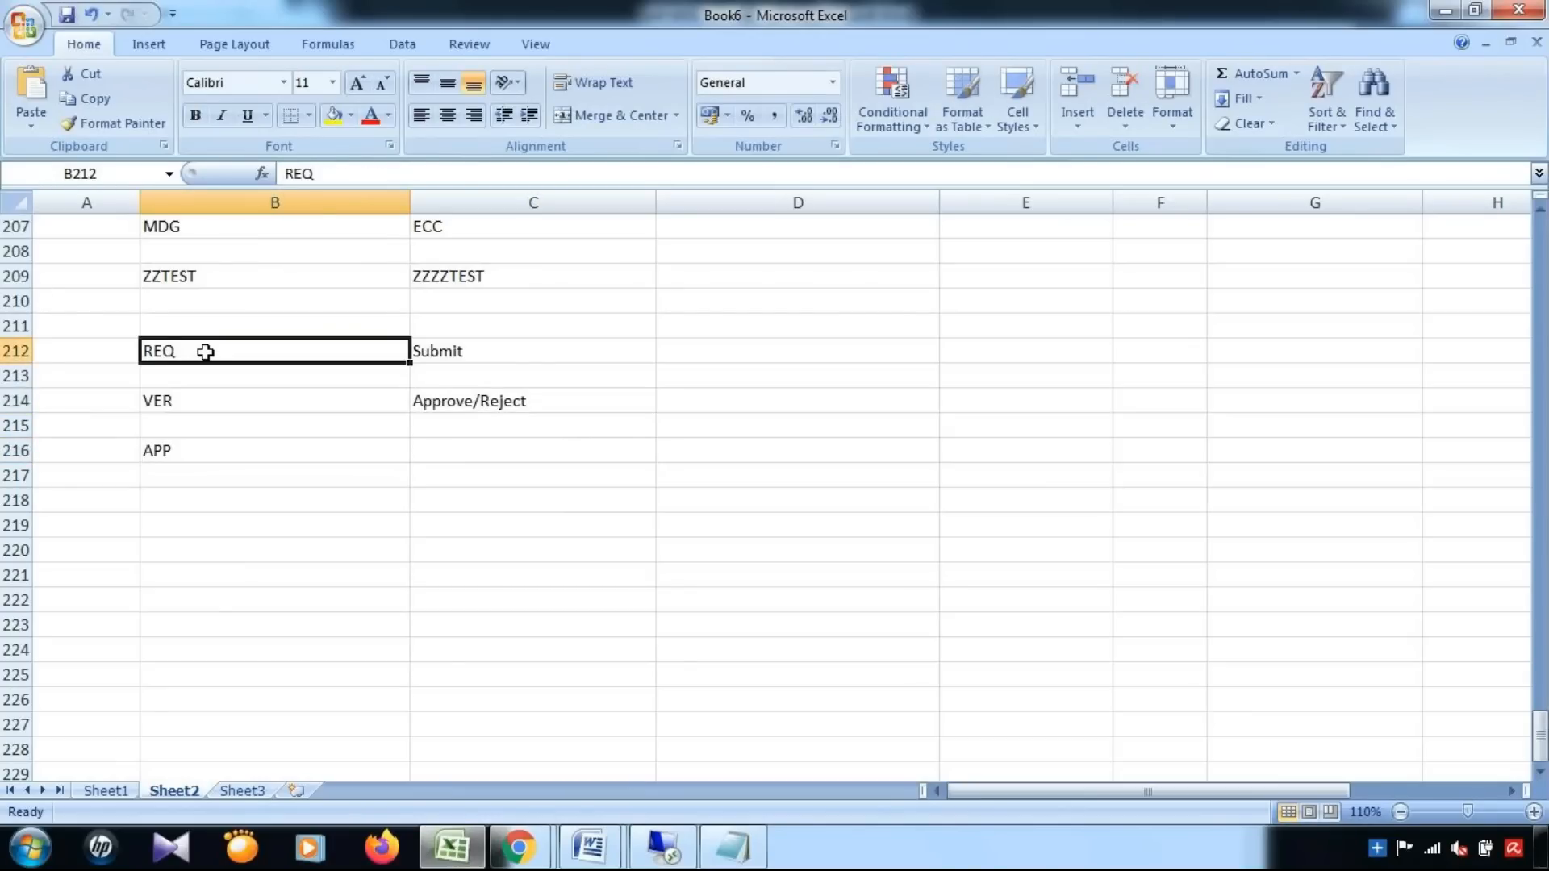
left_click(184, 451)
left_click(559, 447)
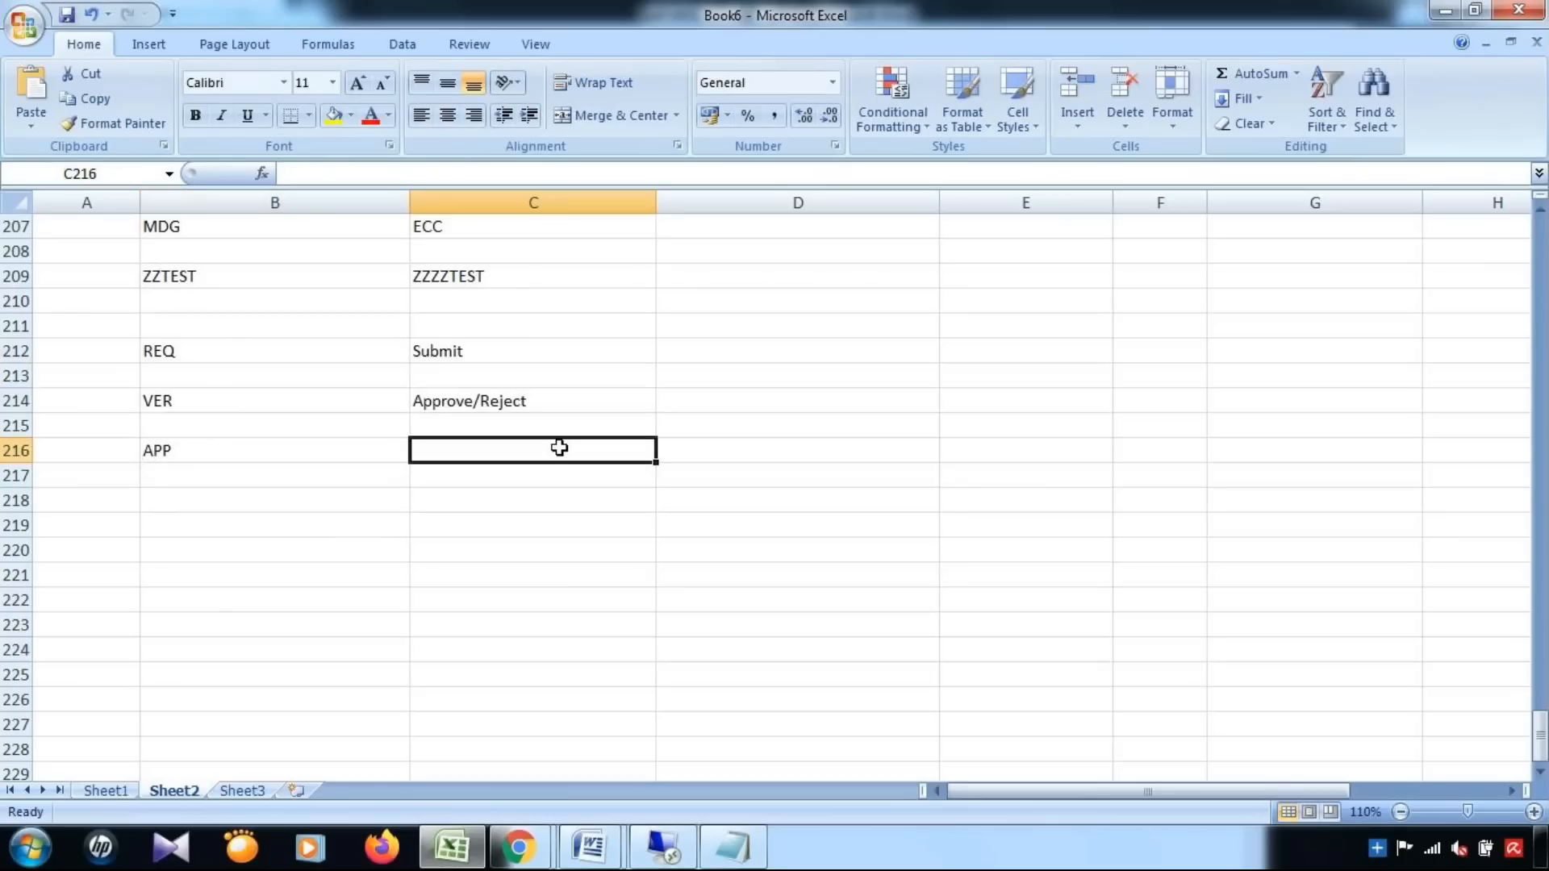
left_click(518, 401)
key("ctrl+c")
left_click(555, 455)
key("ctrl+v")
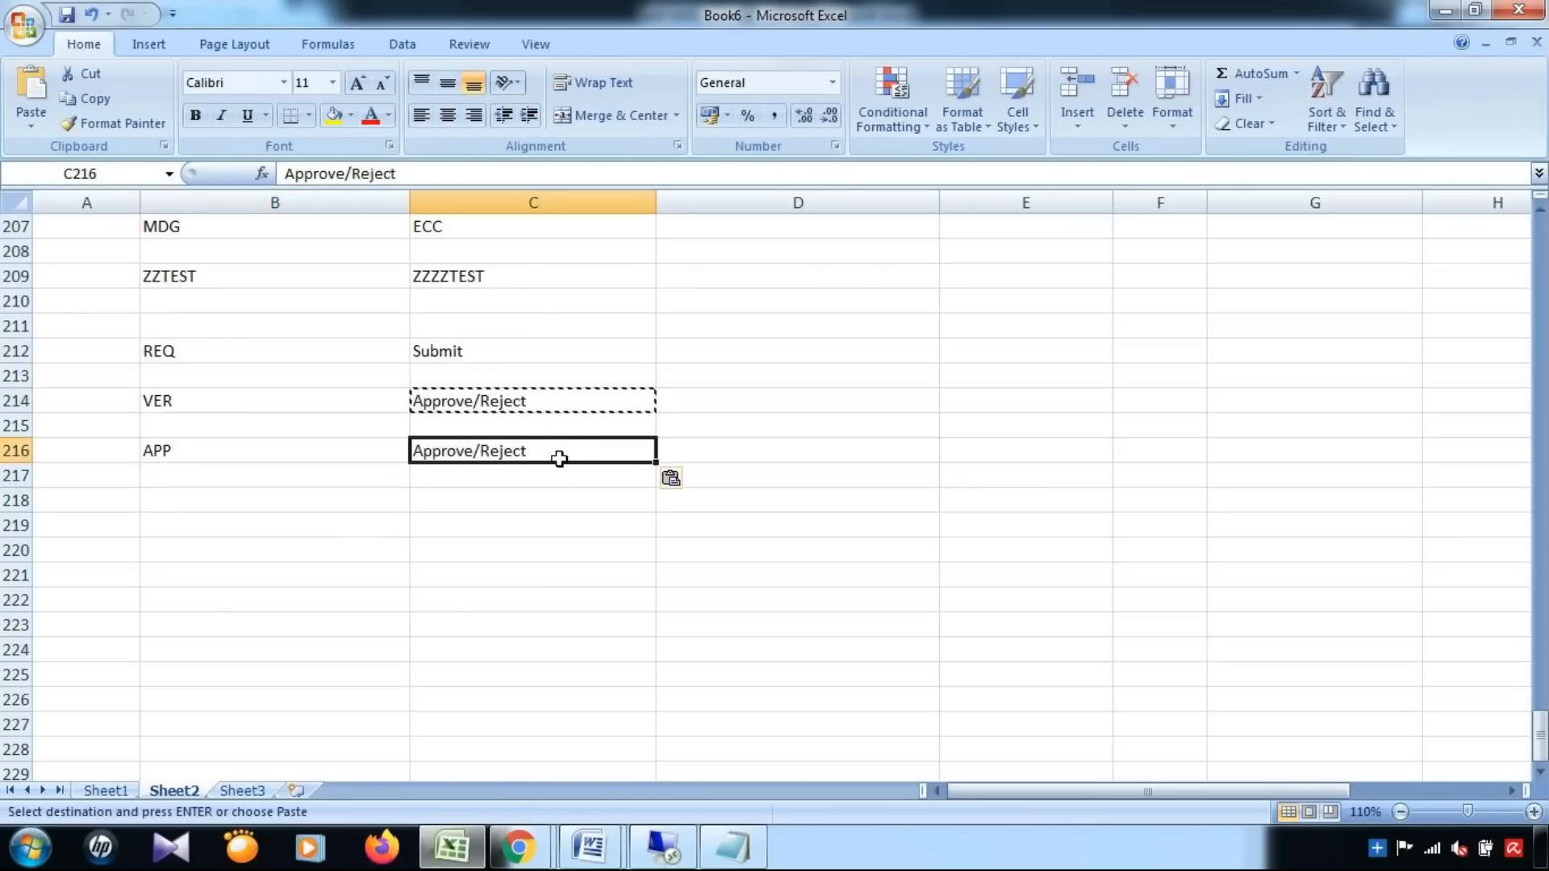
key("ctrl+s")
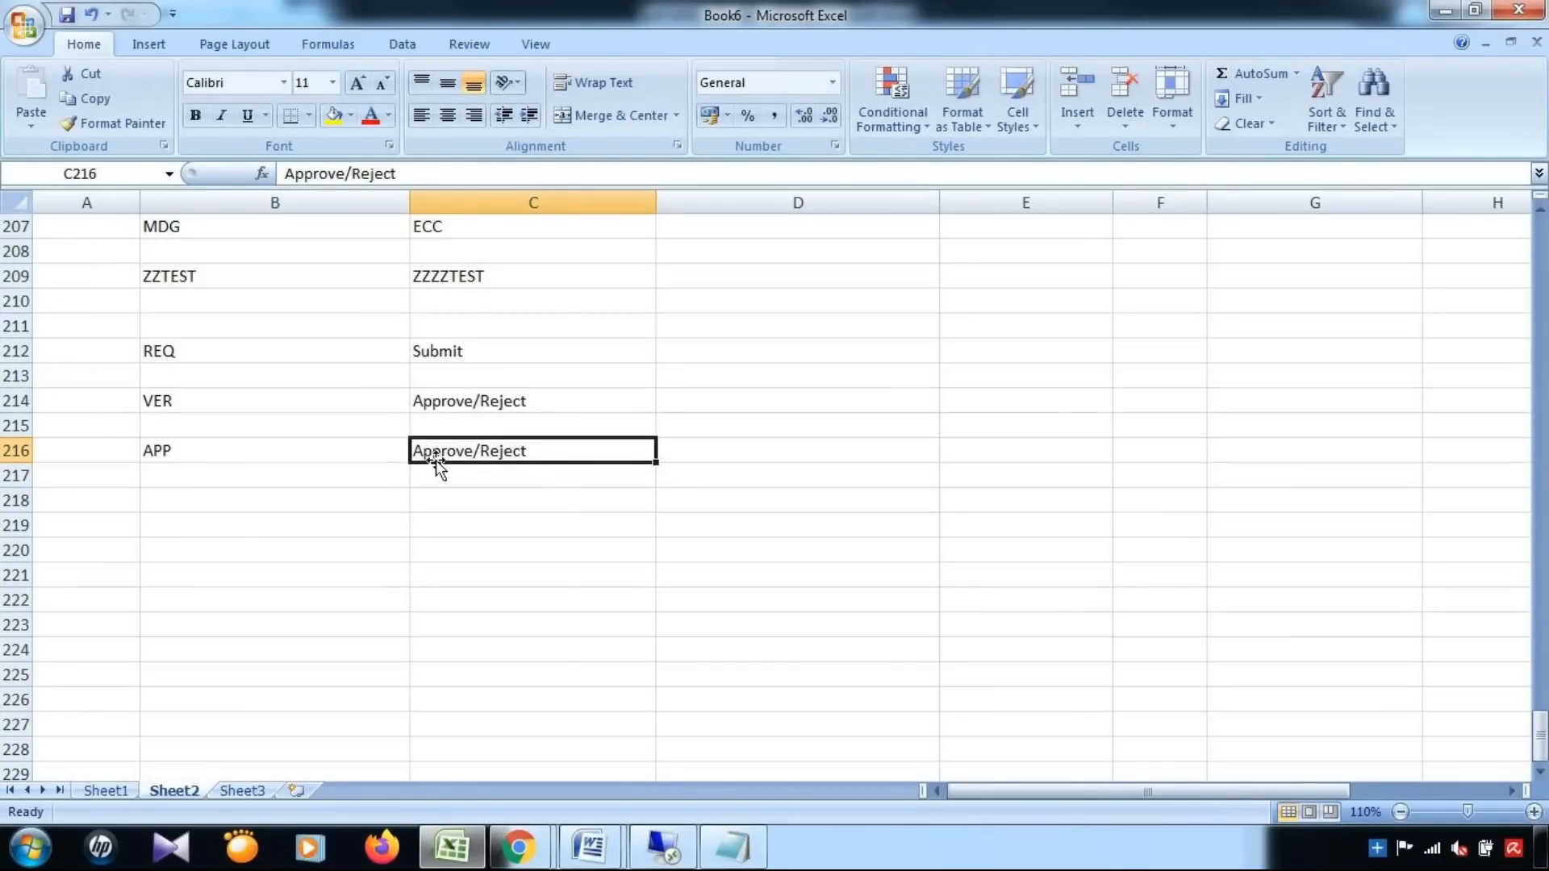
Enter Complete in cell B219 below the approval levels
left_click(253, 529)
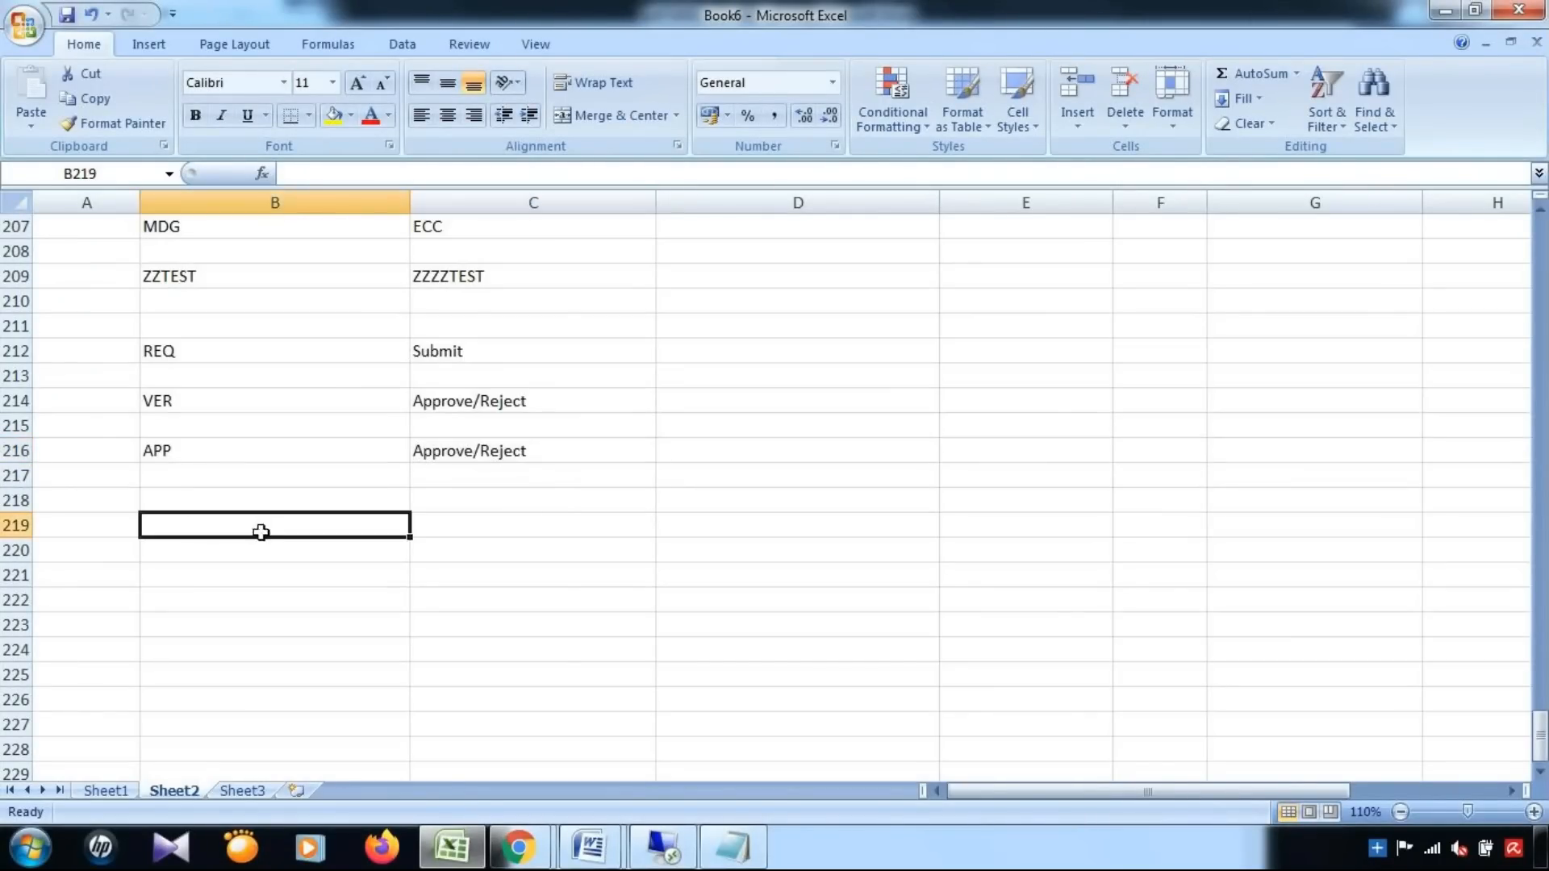
type("Complete")
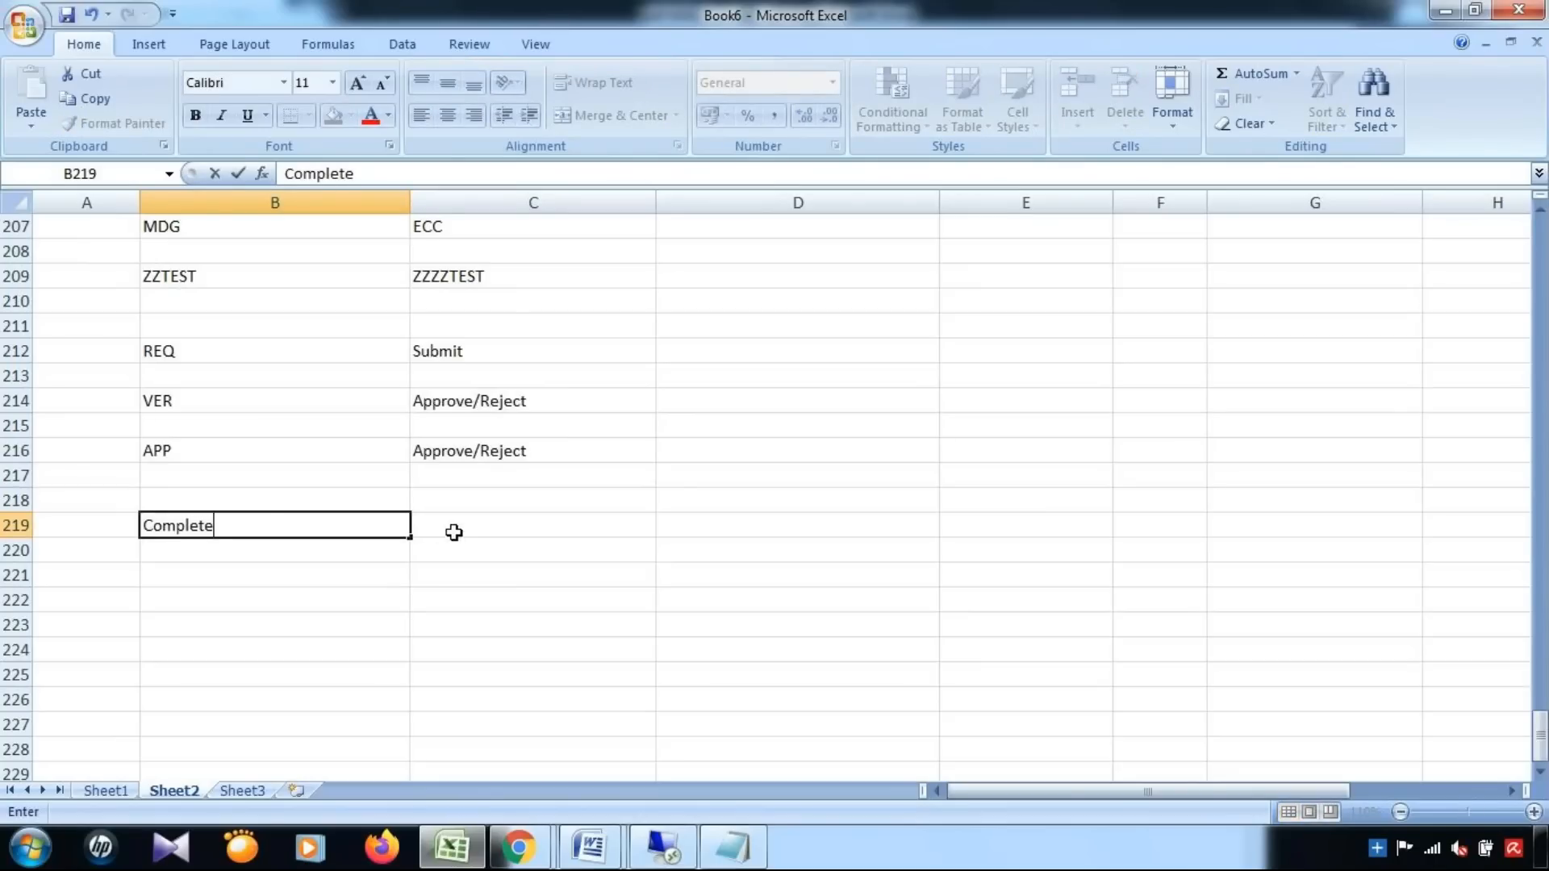
left_click(517, 458)
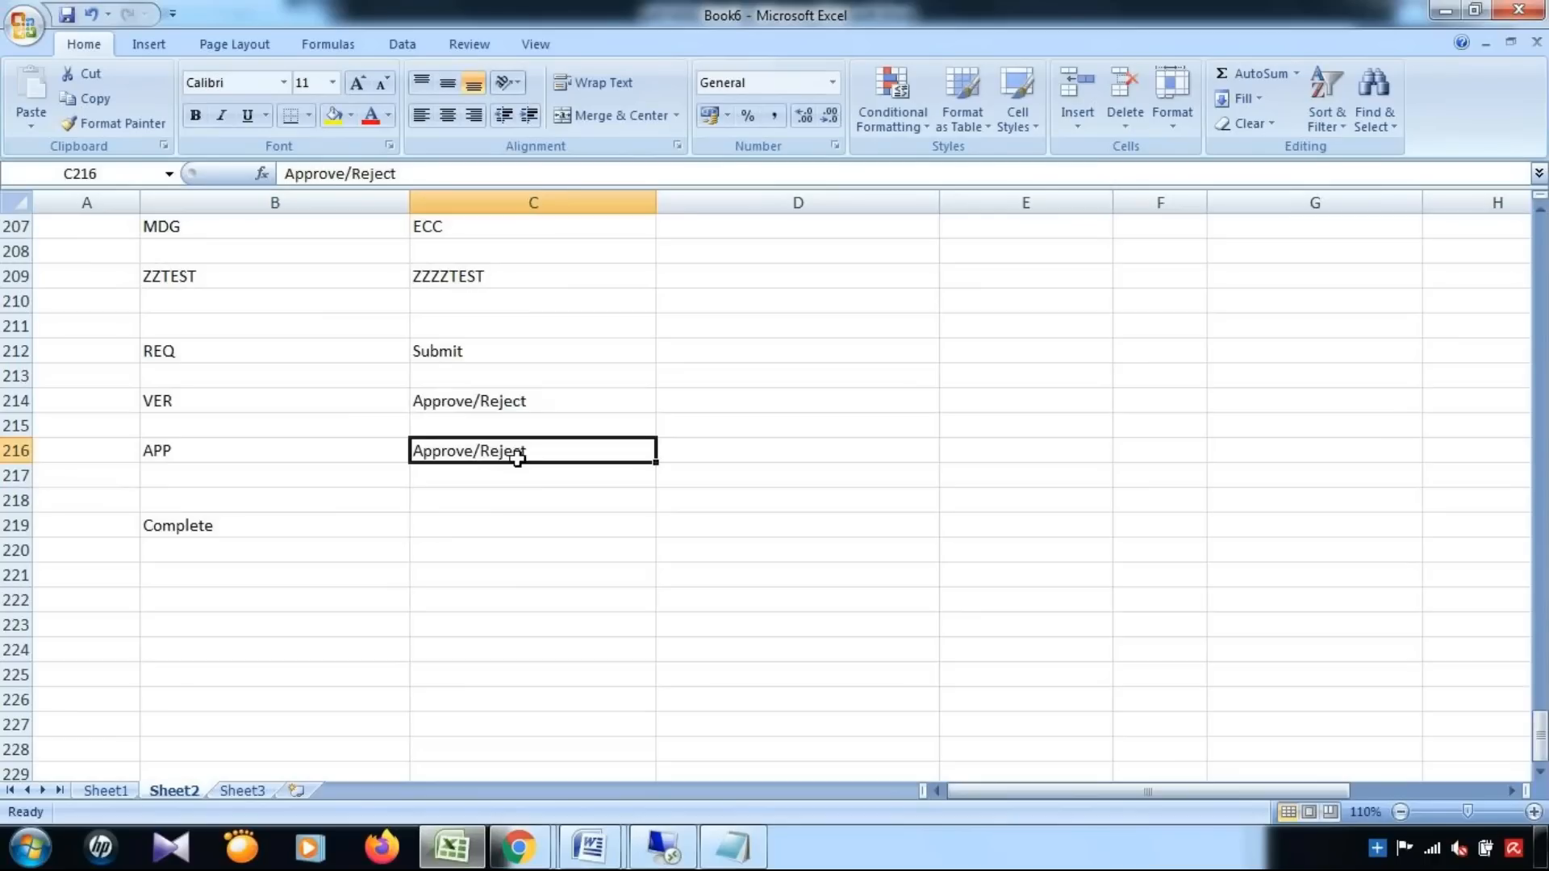
Examine the workflow outline from REQ through VER and APP to Complete, including each level's action, ending with the range B212:C220 selected
left_click(189, 347)
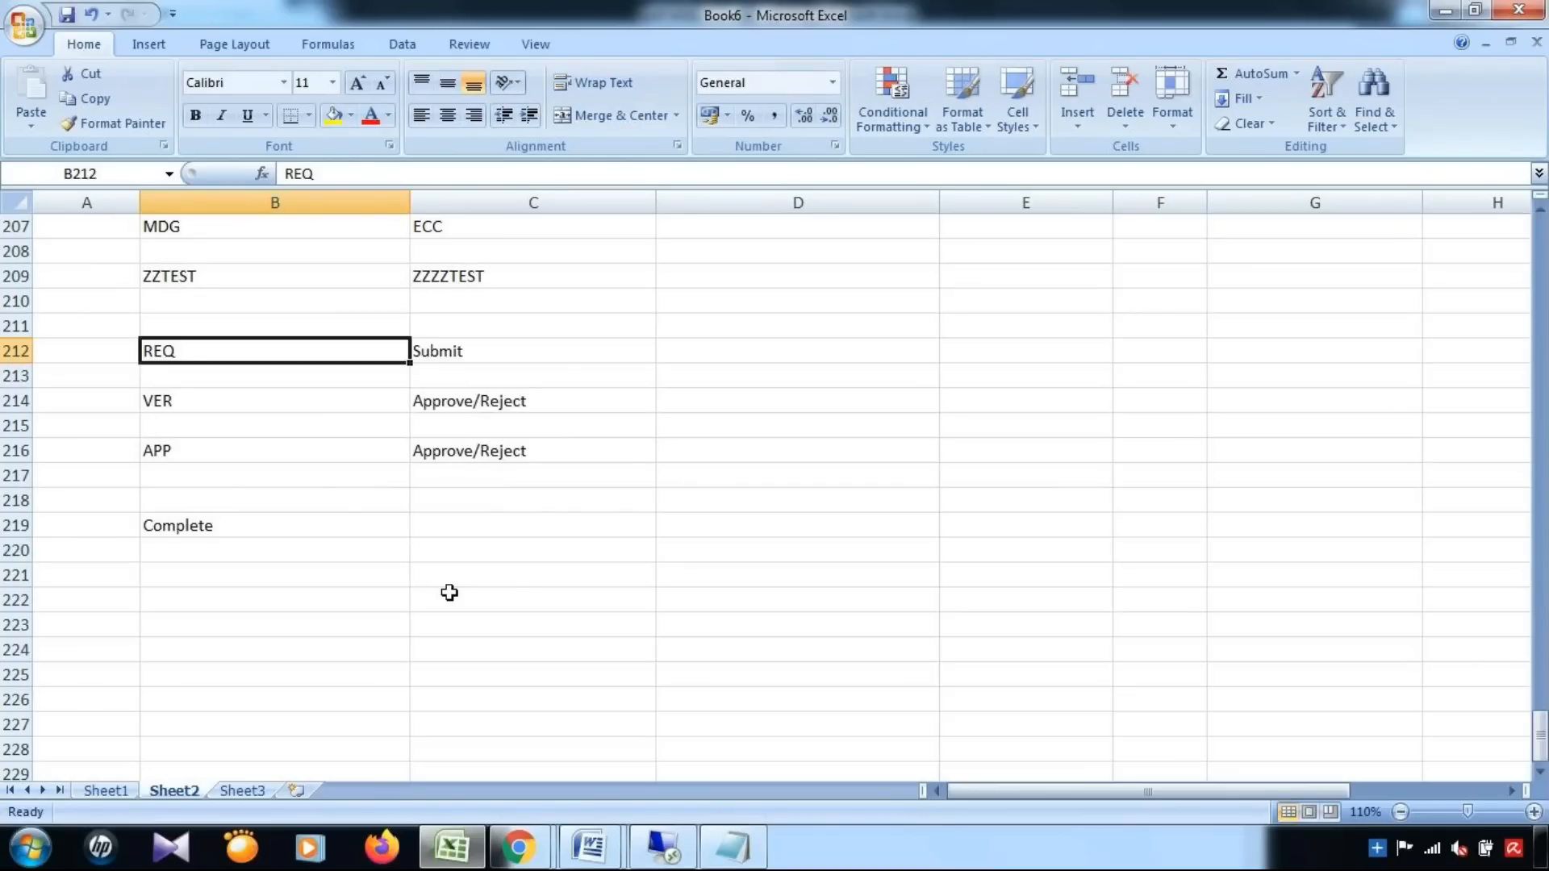
left_click(474, 353)
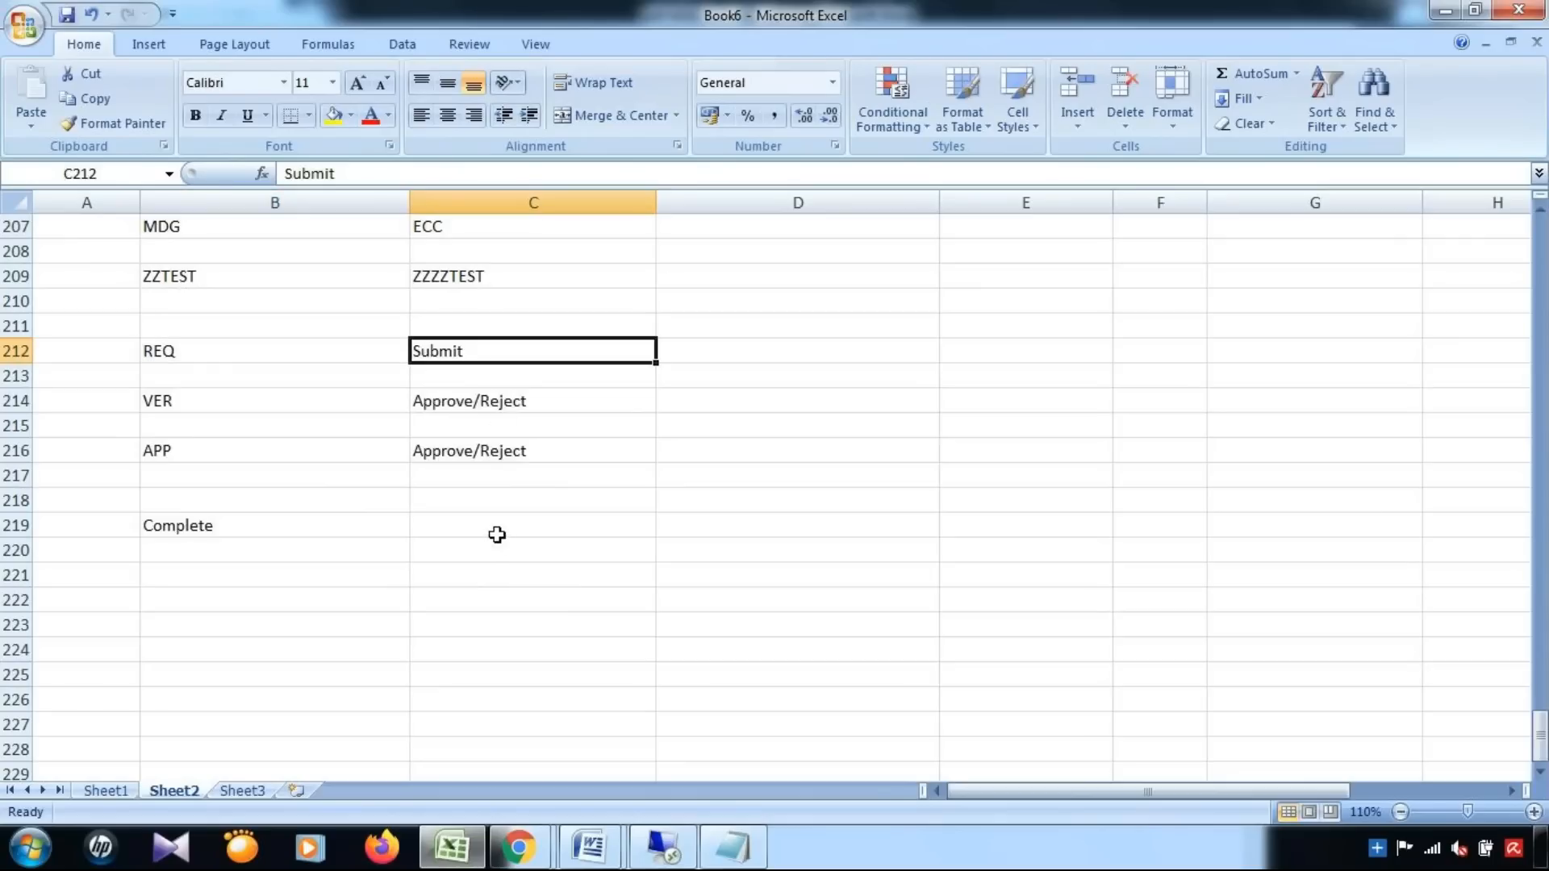
left_click(226, 529)
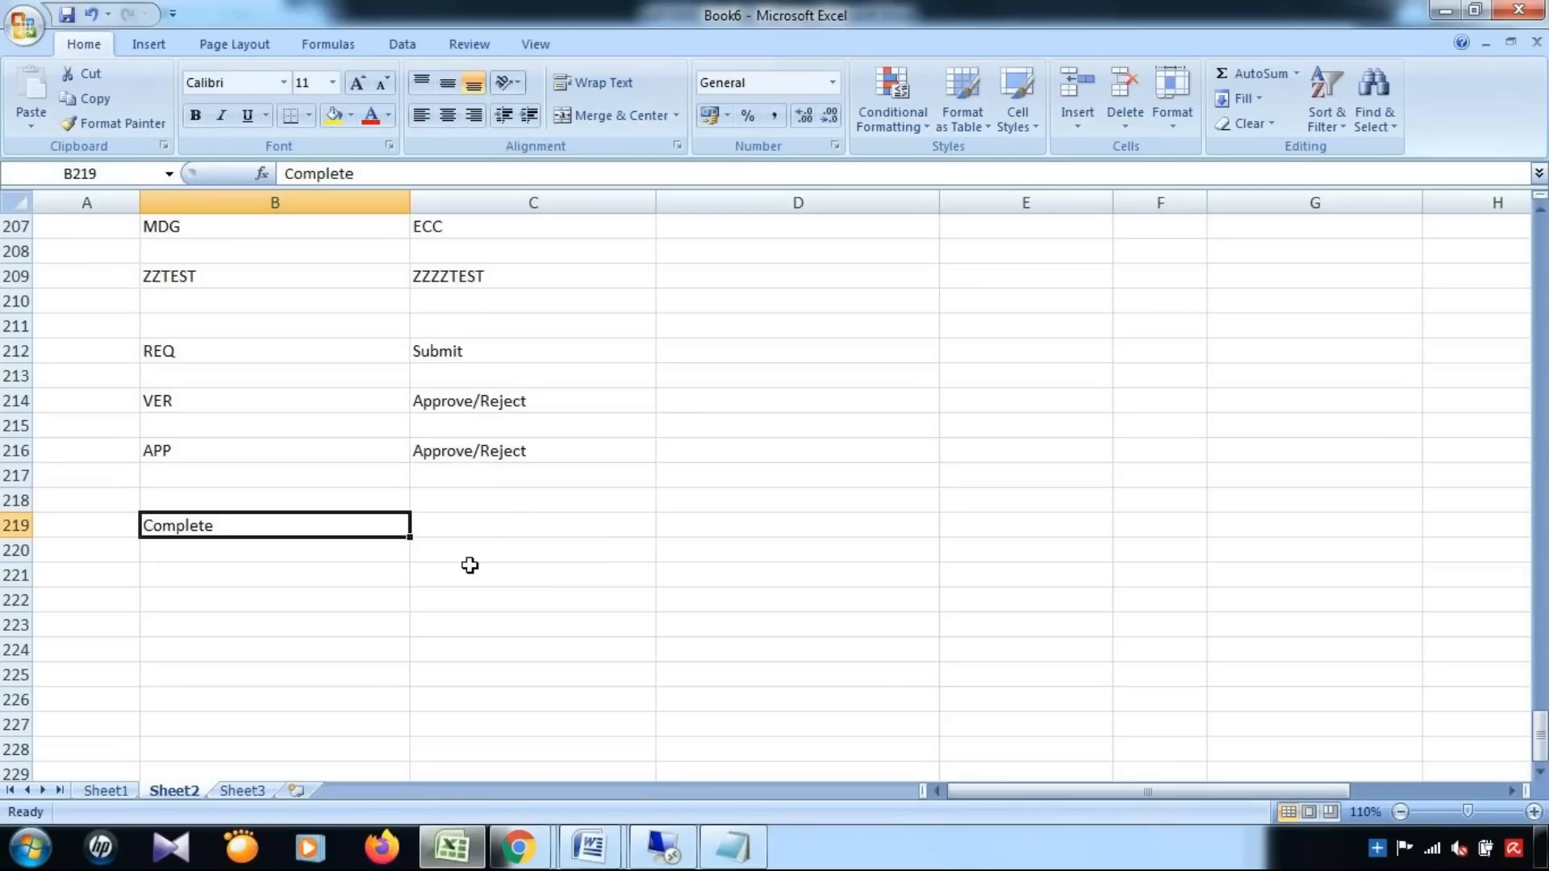
left_click(220, 345)
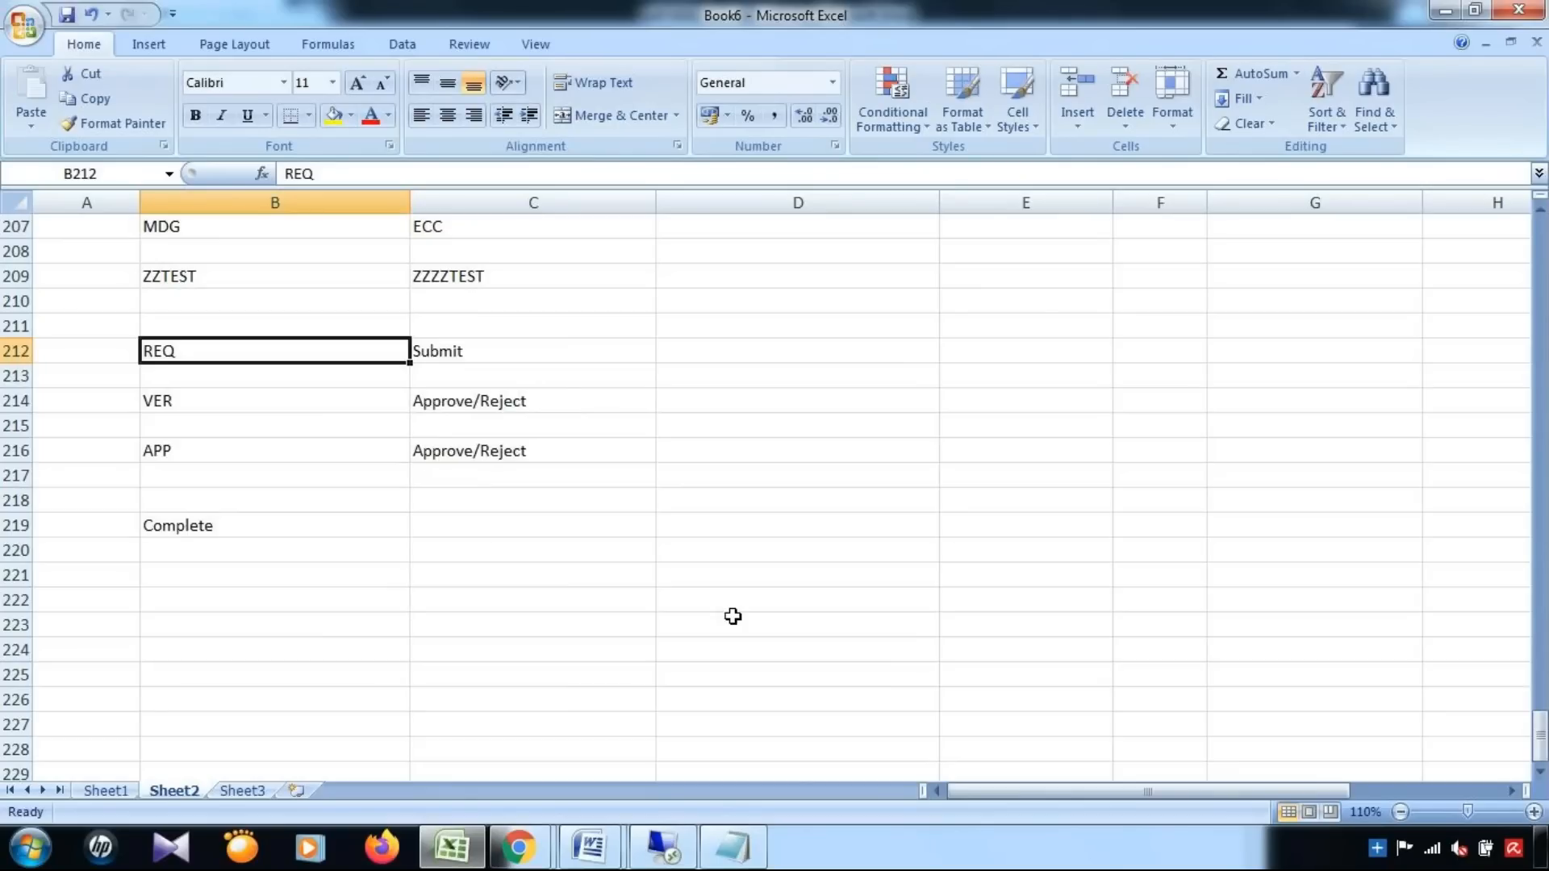
left_click(212, 450)
left_click(492, 466)
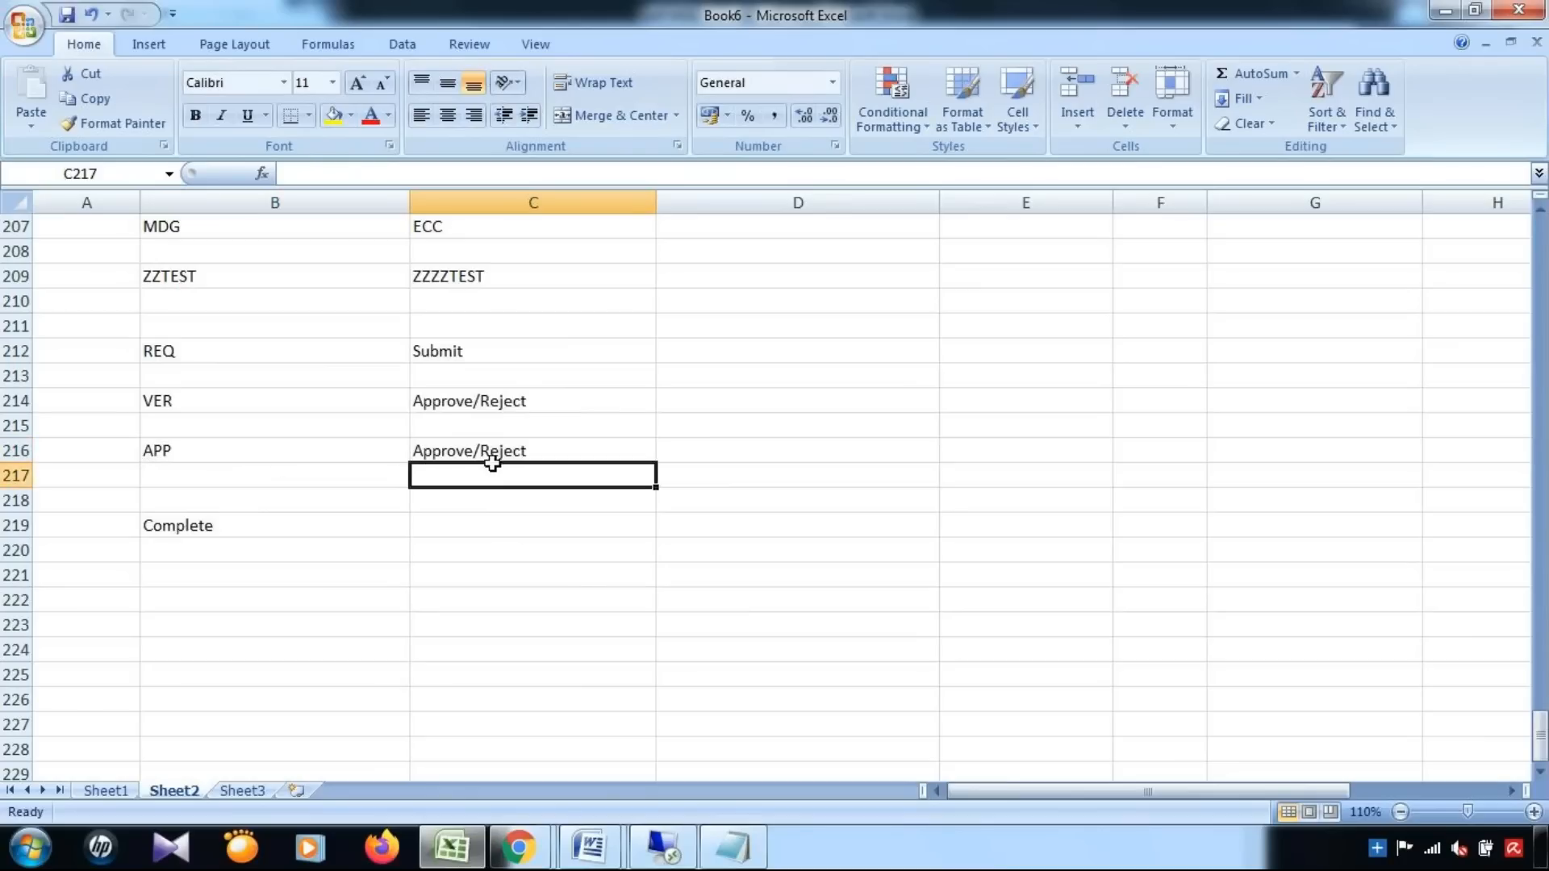
left_click(509, 444)
left_click(167, 401)
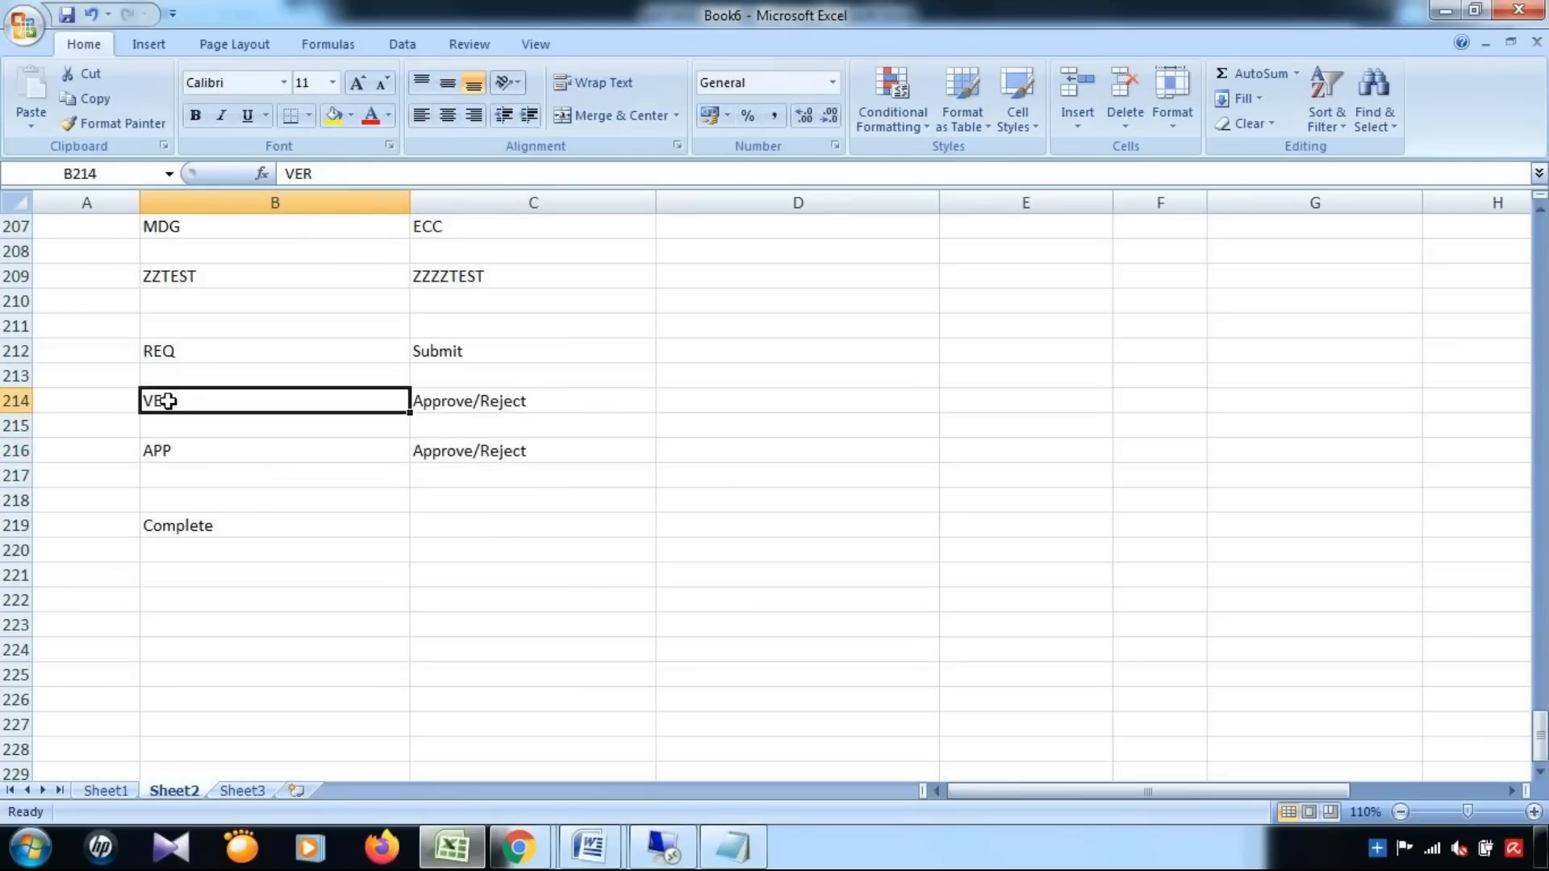
left_click(506, 402)
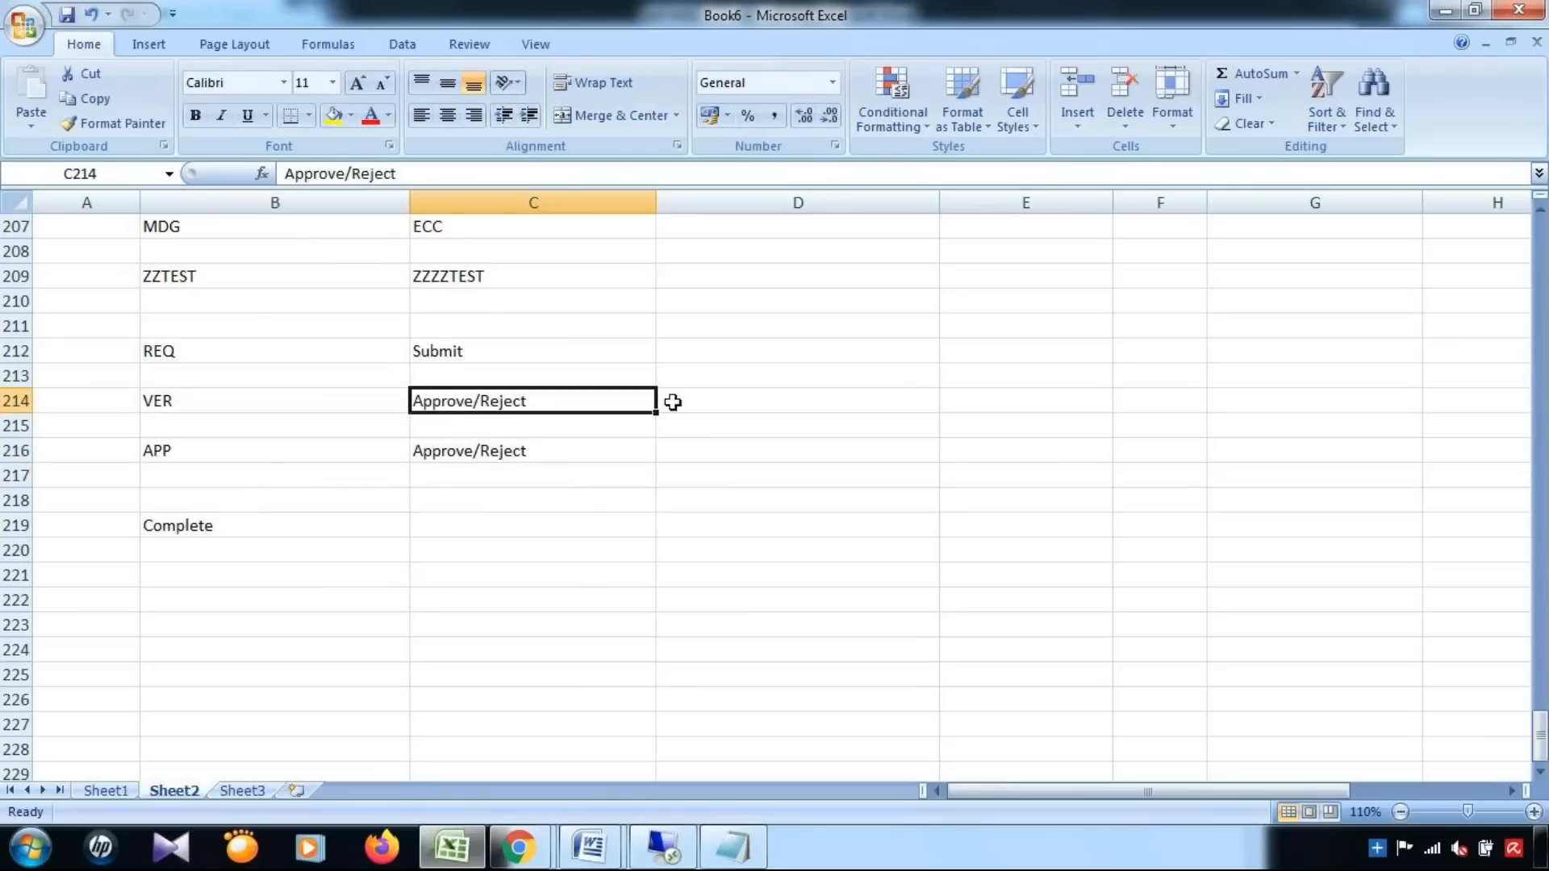
left_click(175, 349)
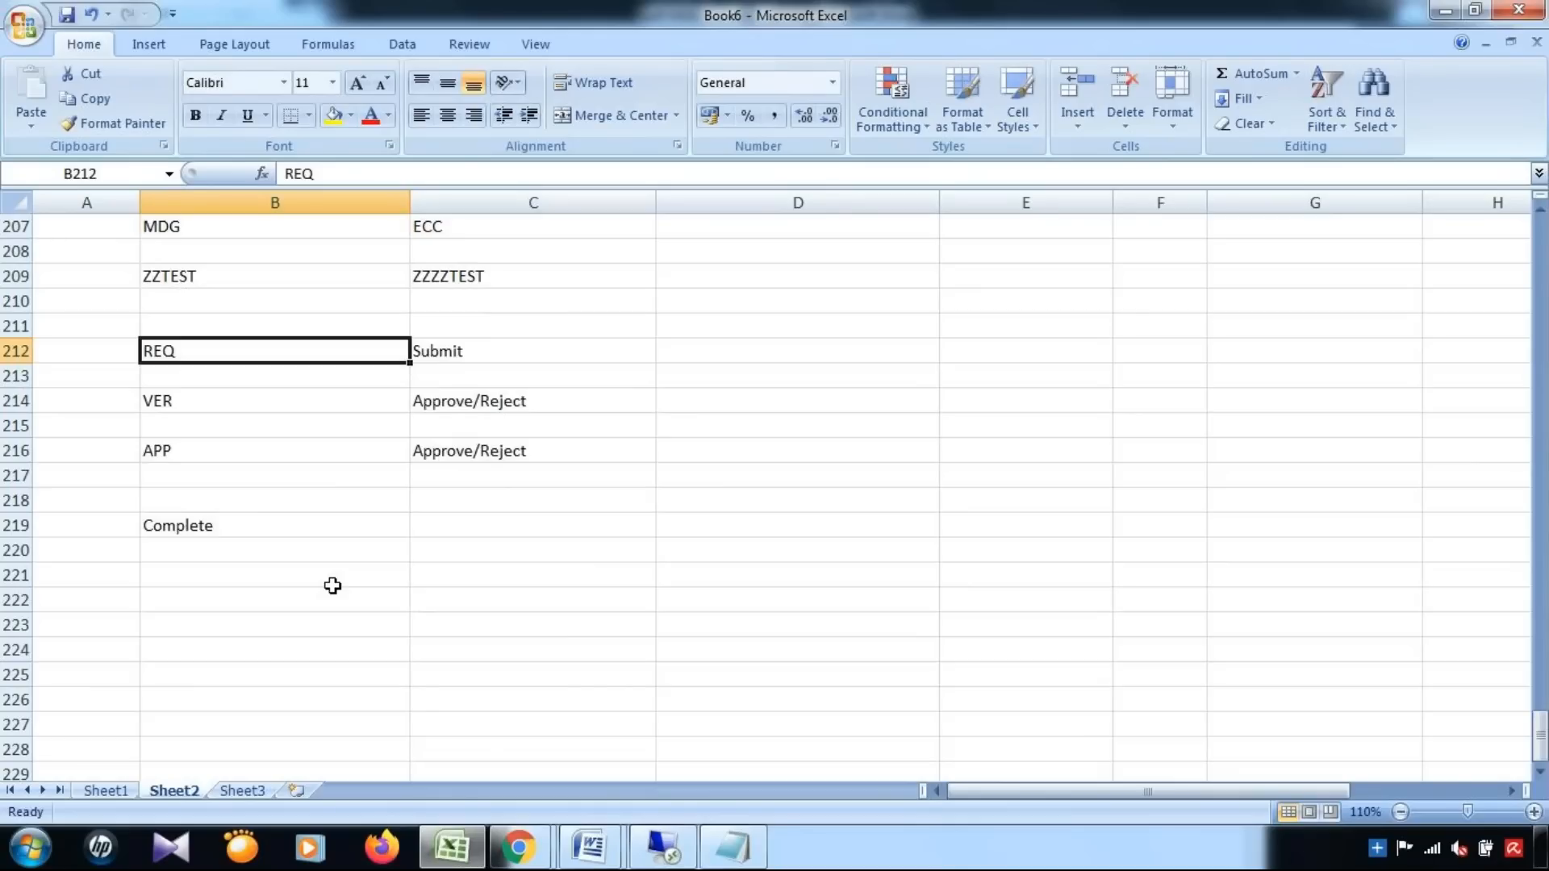
left_click(481, 549)
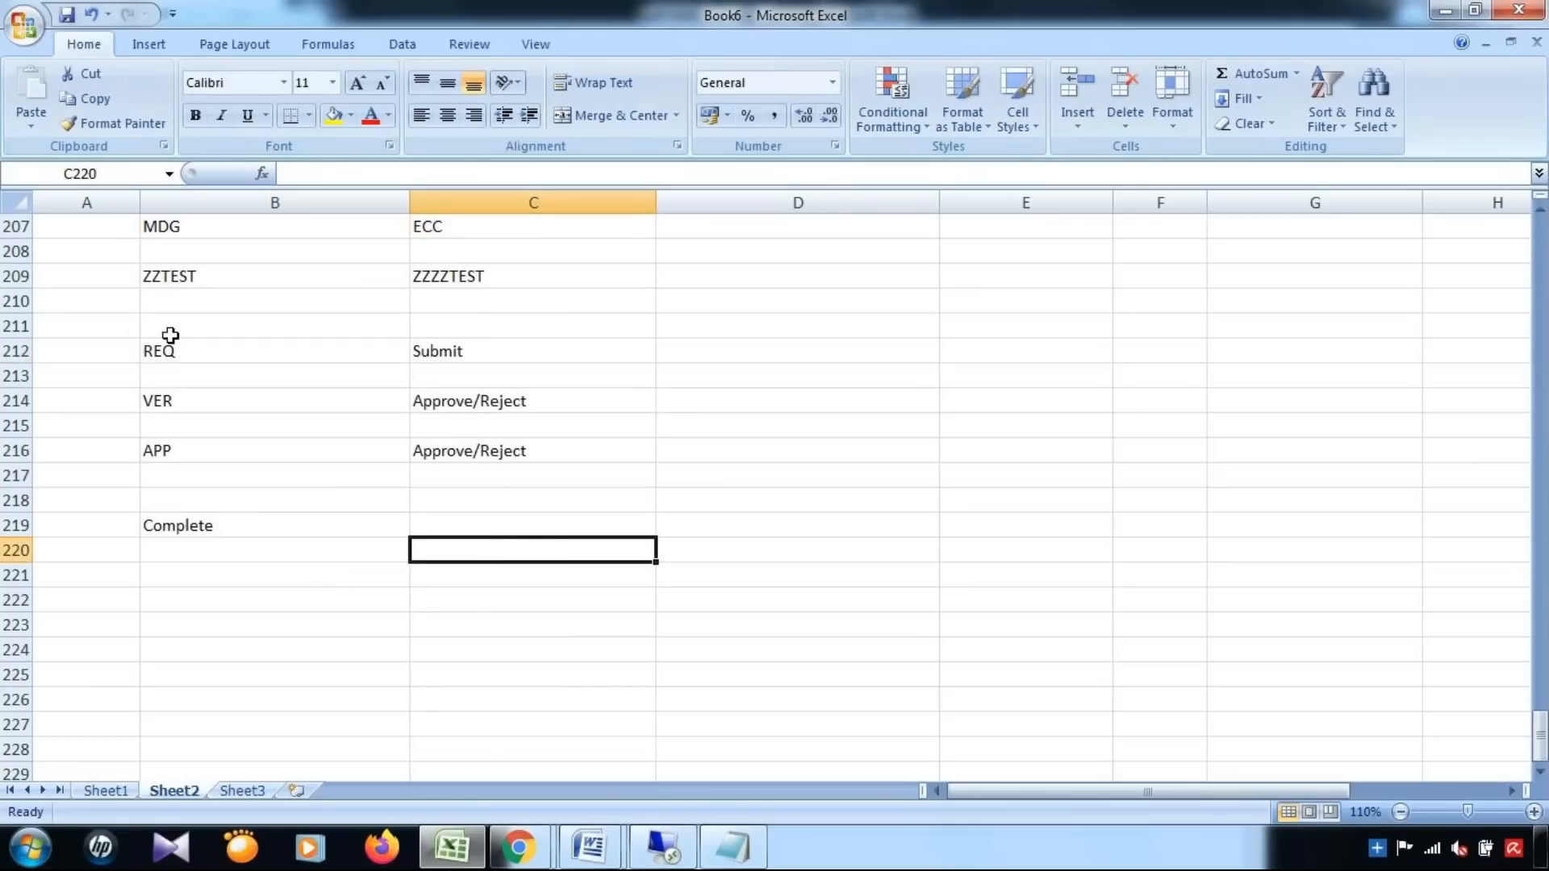
left_click_drag(170, 343, 524, 540)
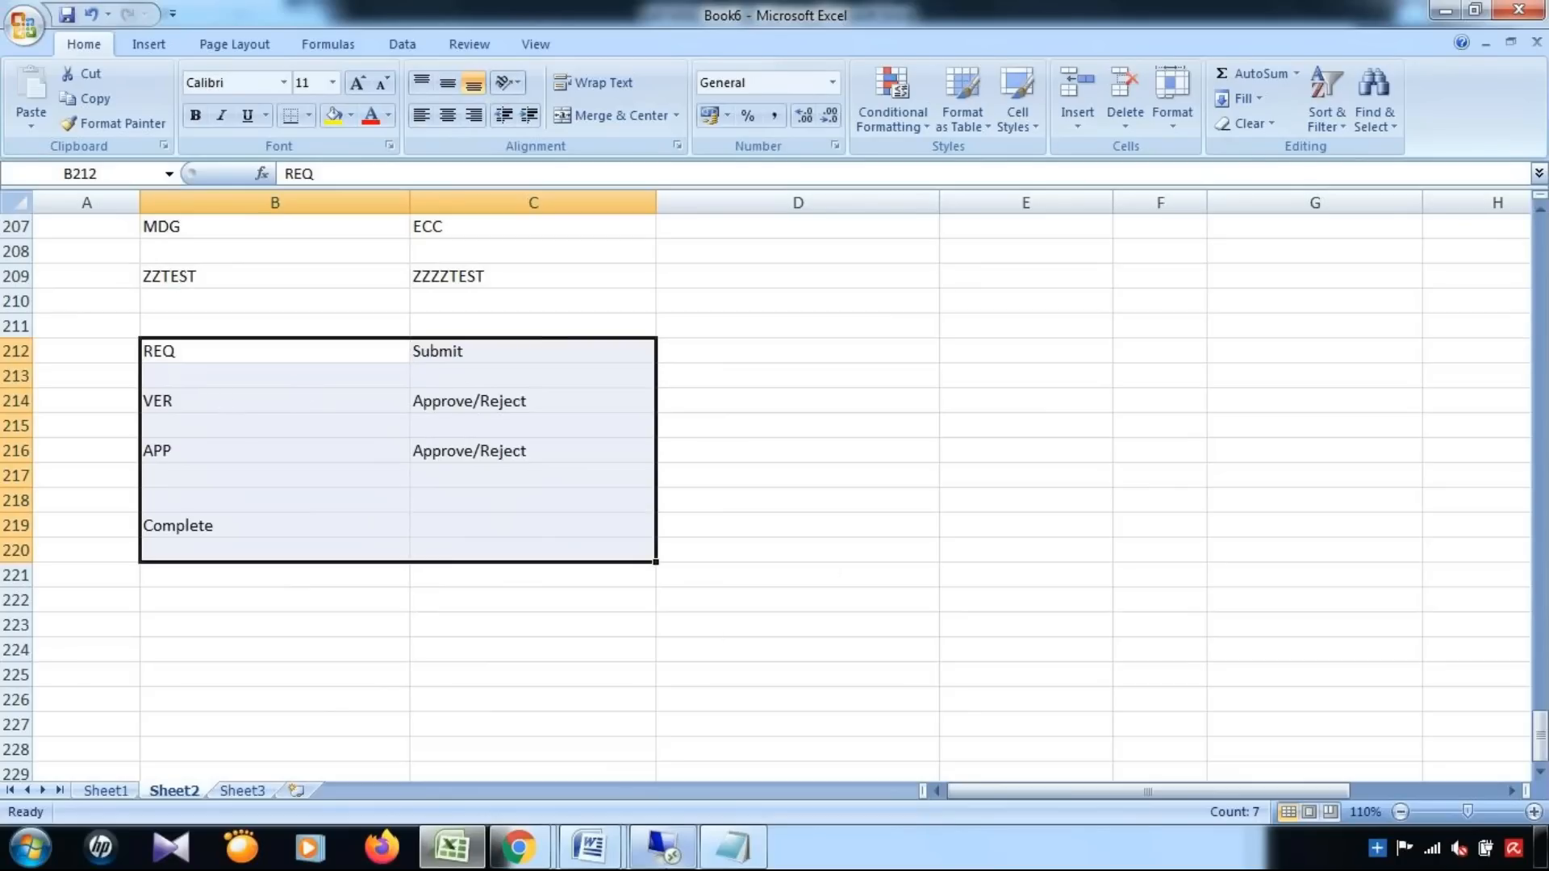
Switch to the SAP remote desktop session and select data model MM in the Inactive Data Models list
left_click(663, 847)
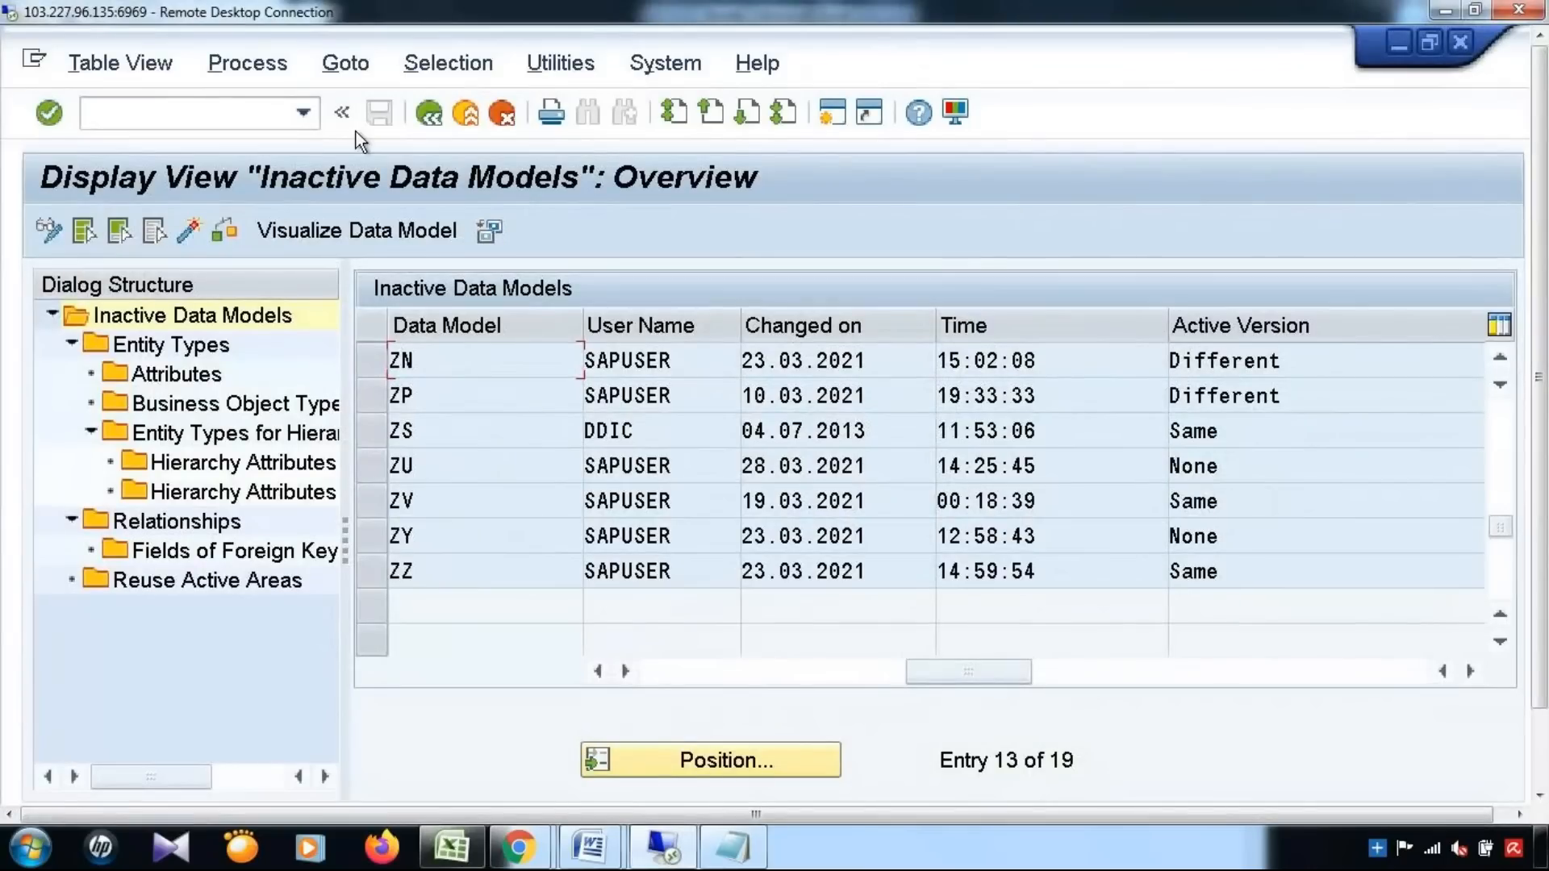
scroll(550, 477, "up", 4)
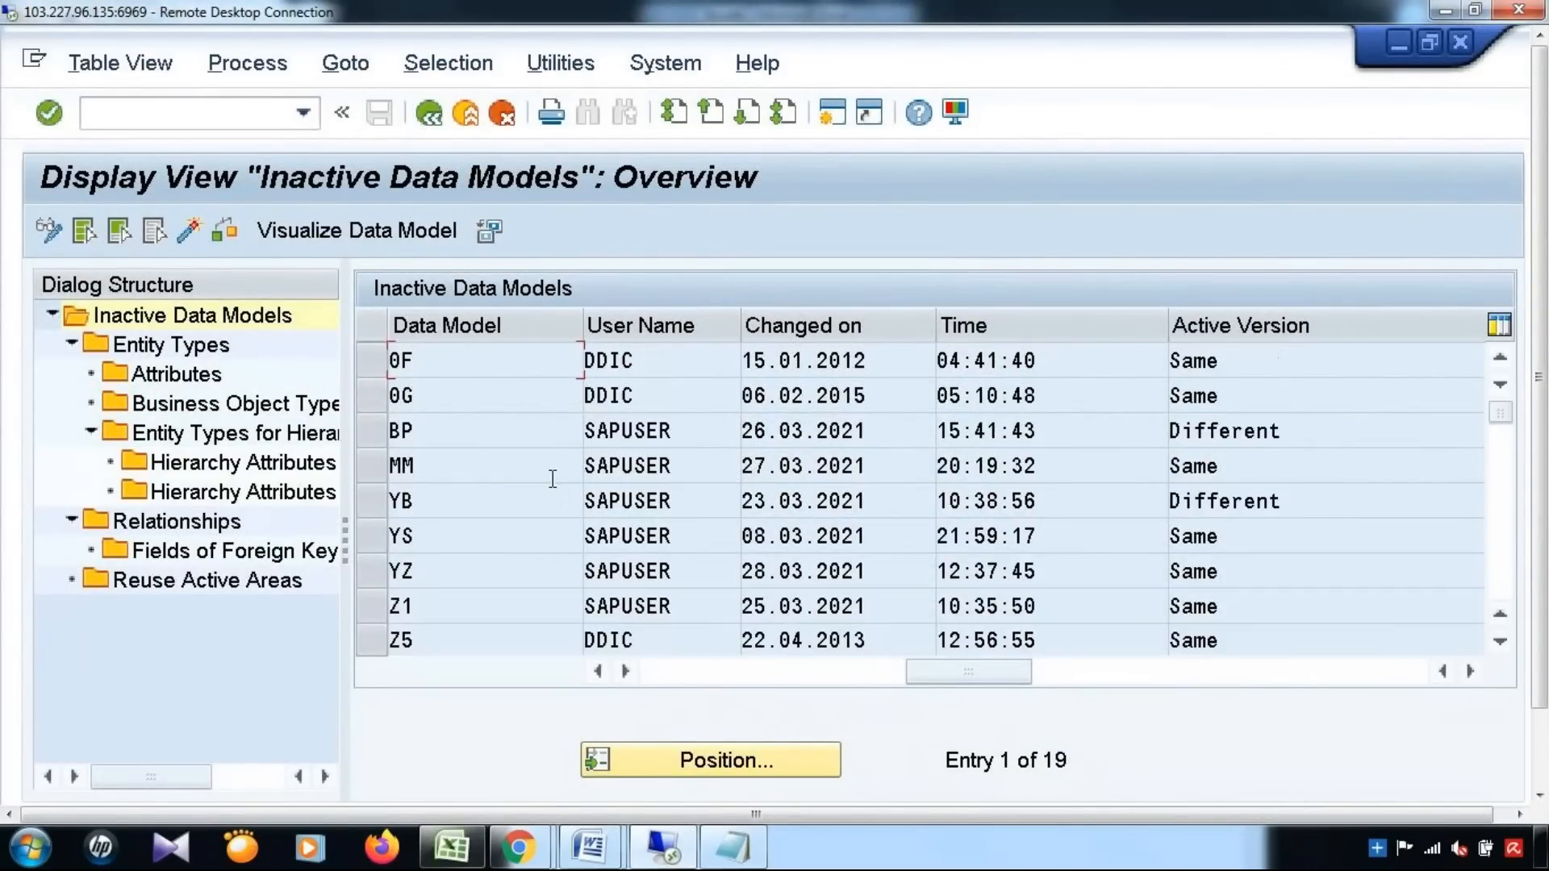
left_click(376, 466)
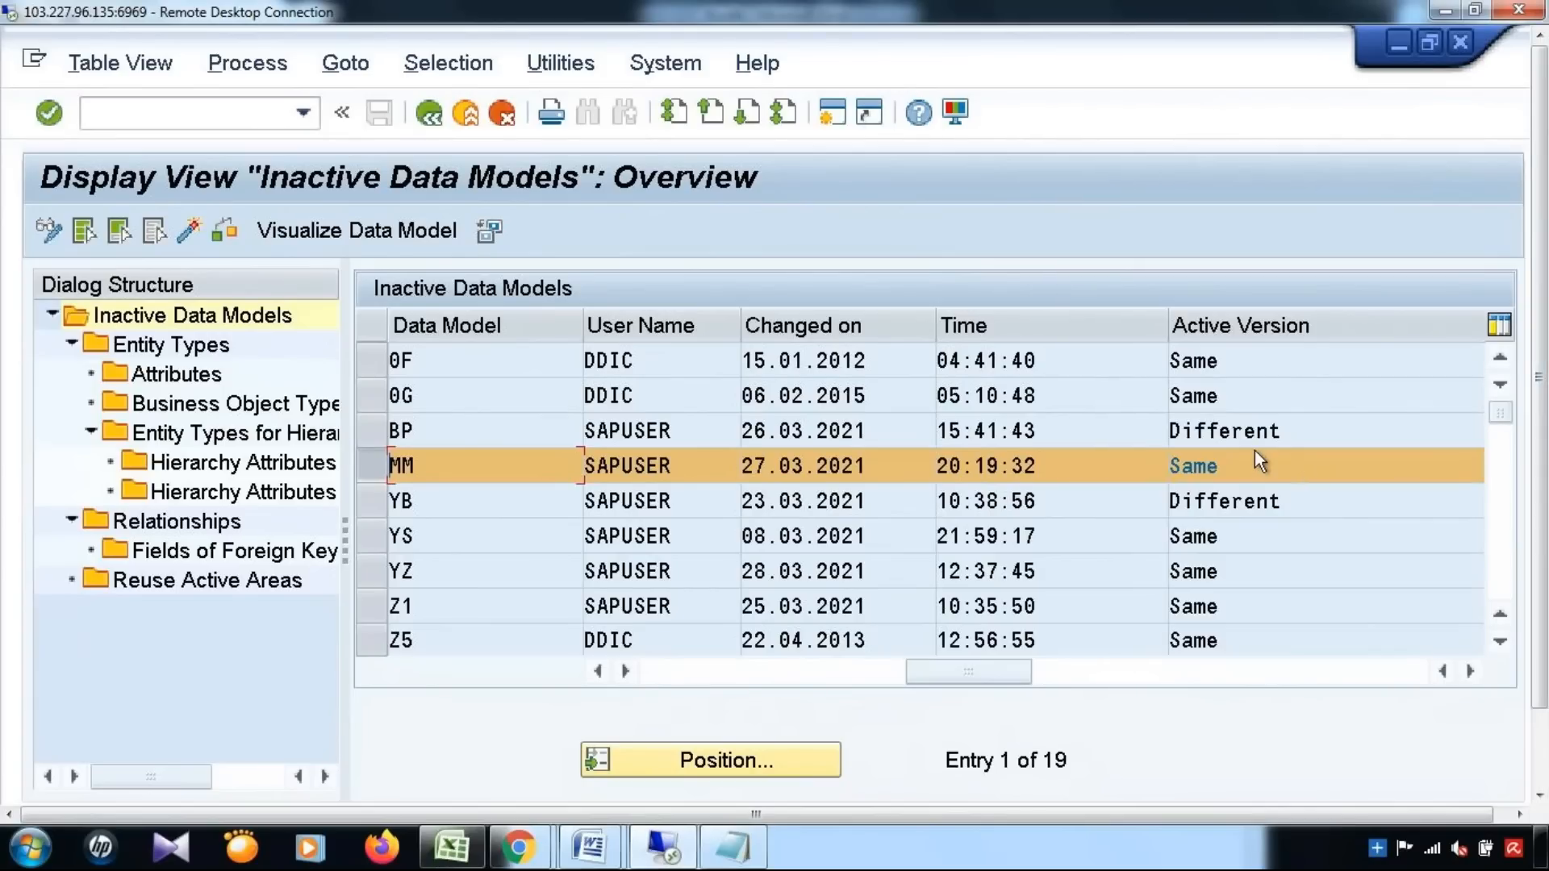
Return to the IMG structure, expand Workflow under Process Modeling, and select the Activate Event Type Linkage activity
left_click(436, 116)
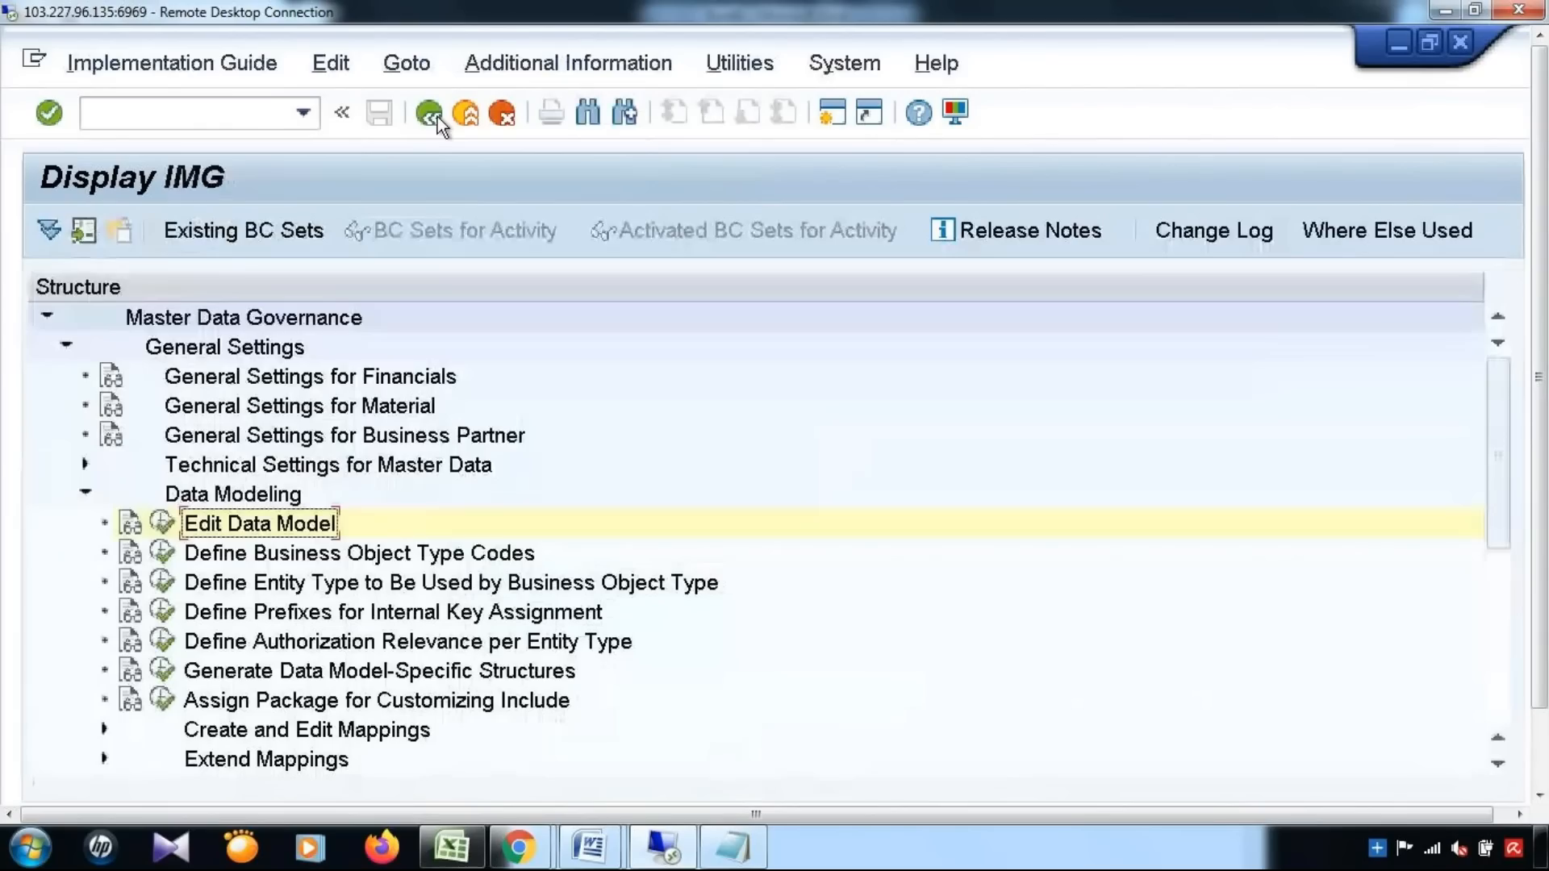
scroll(473, 374, "down", 4)
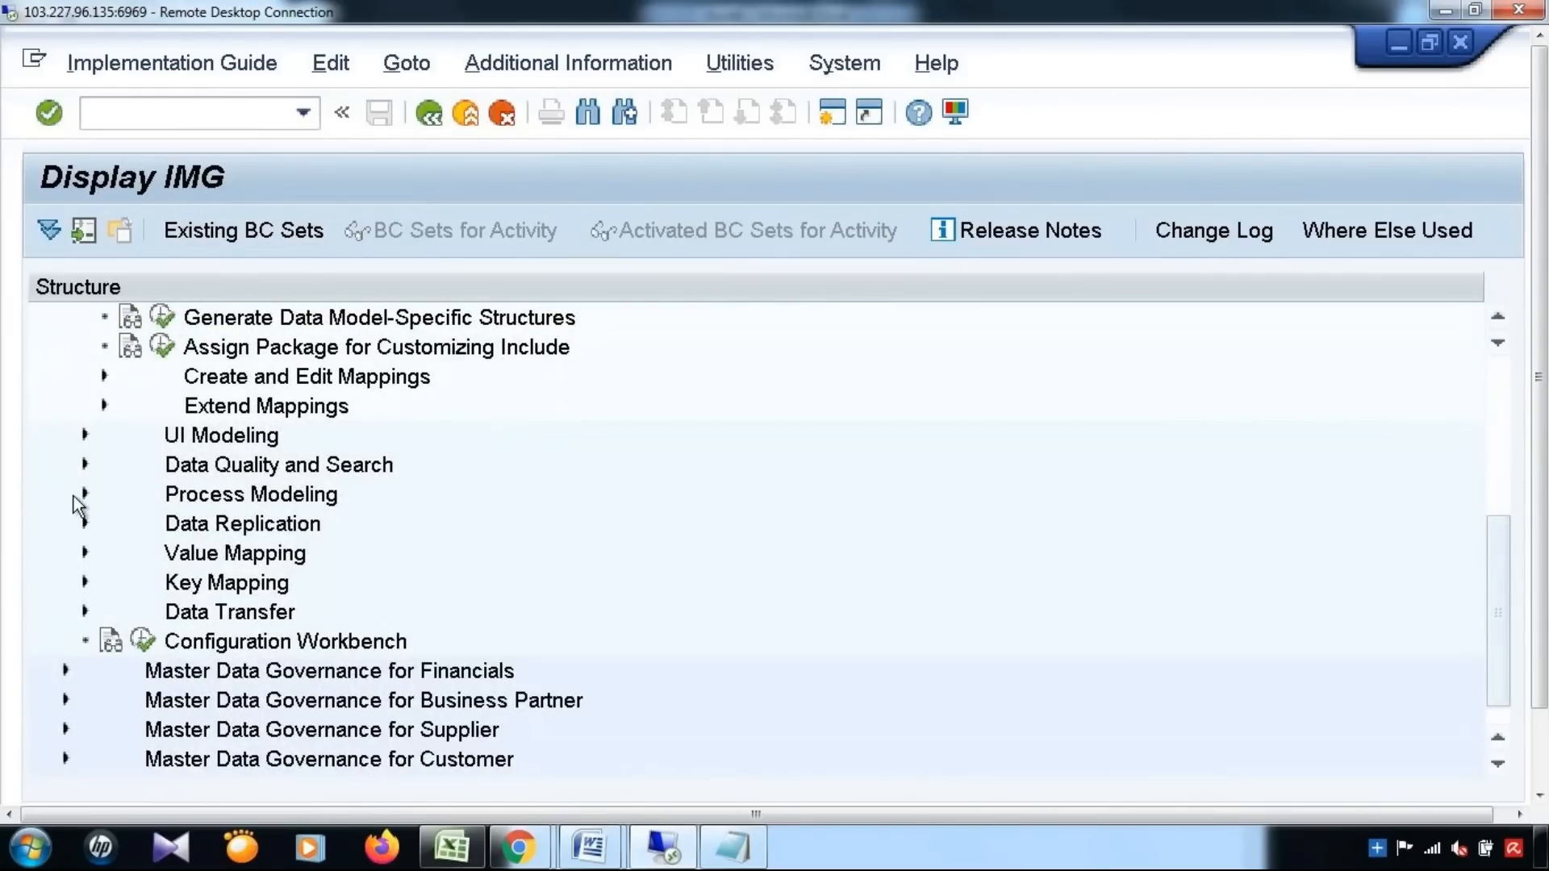
left_click(85, 494)
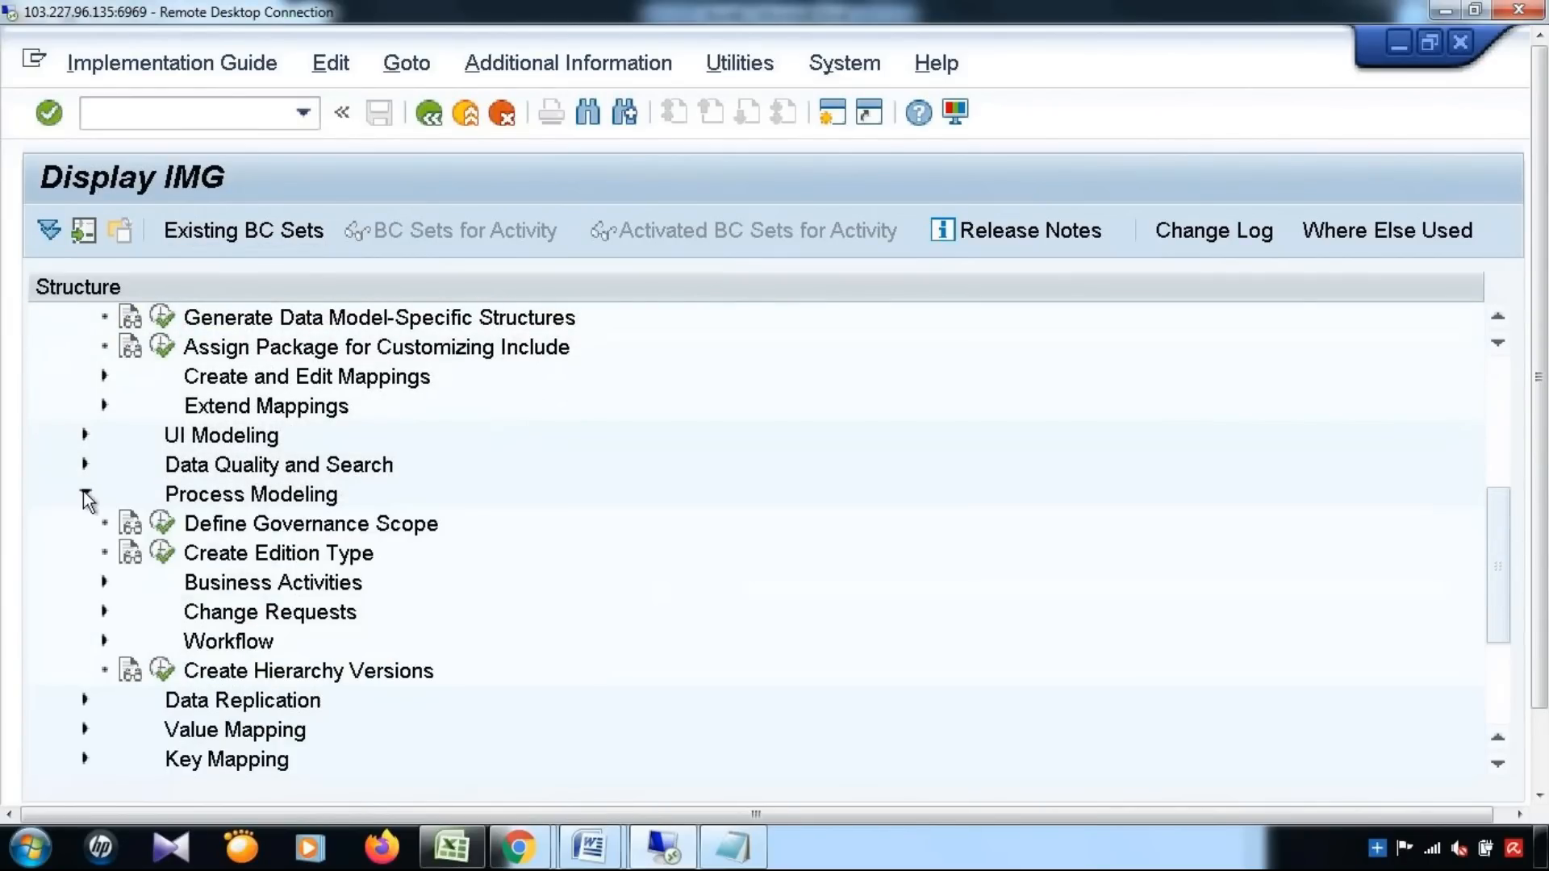
left_click(102, 642)
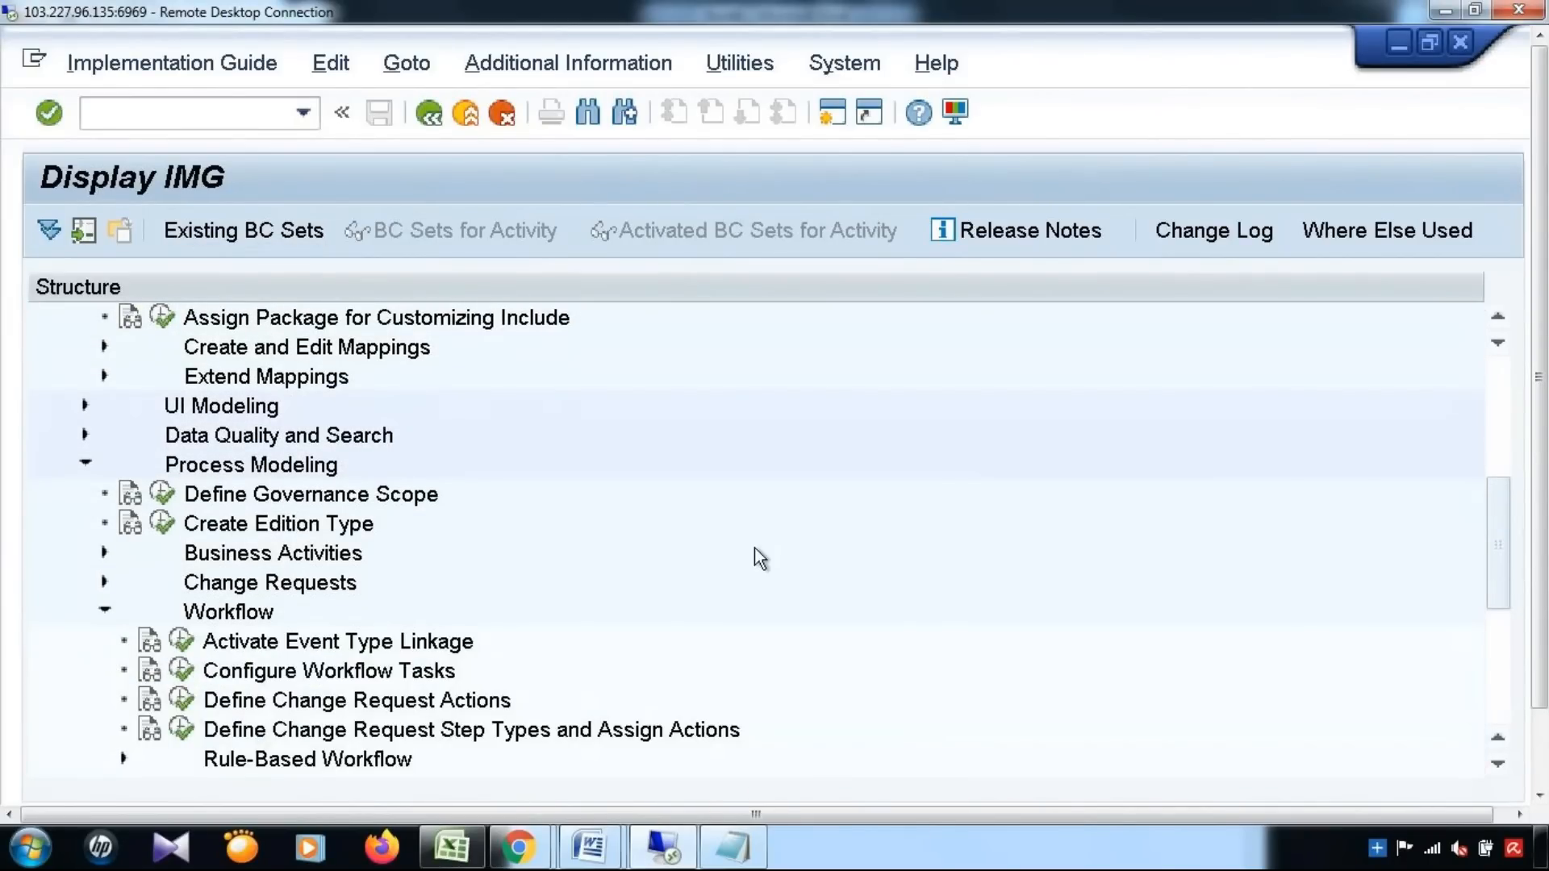
scroll(753, 555, "down", 2)
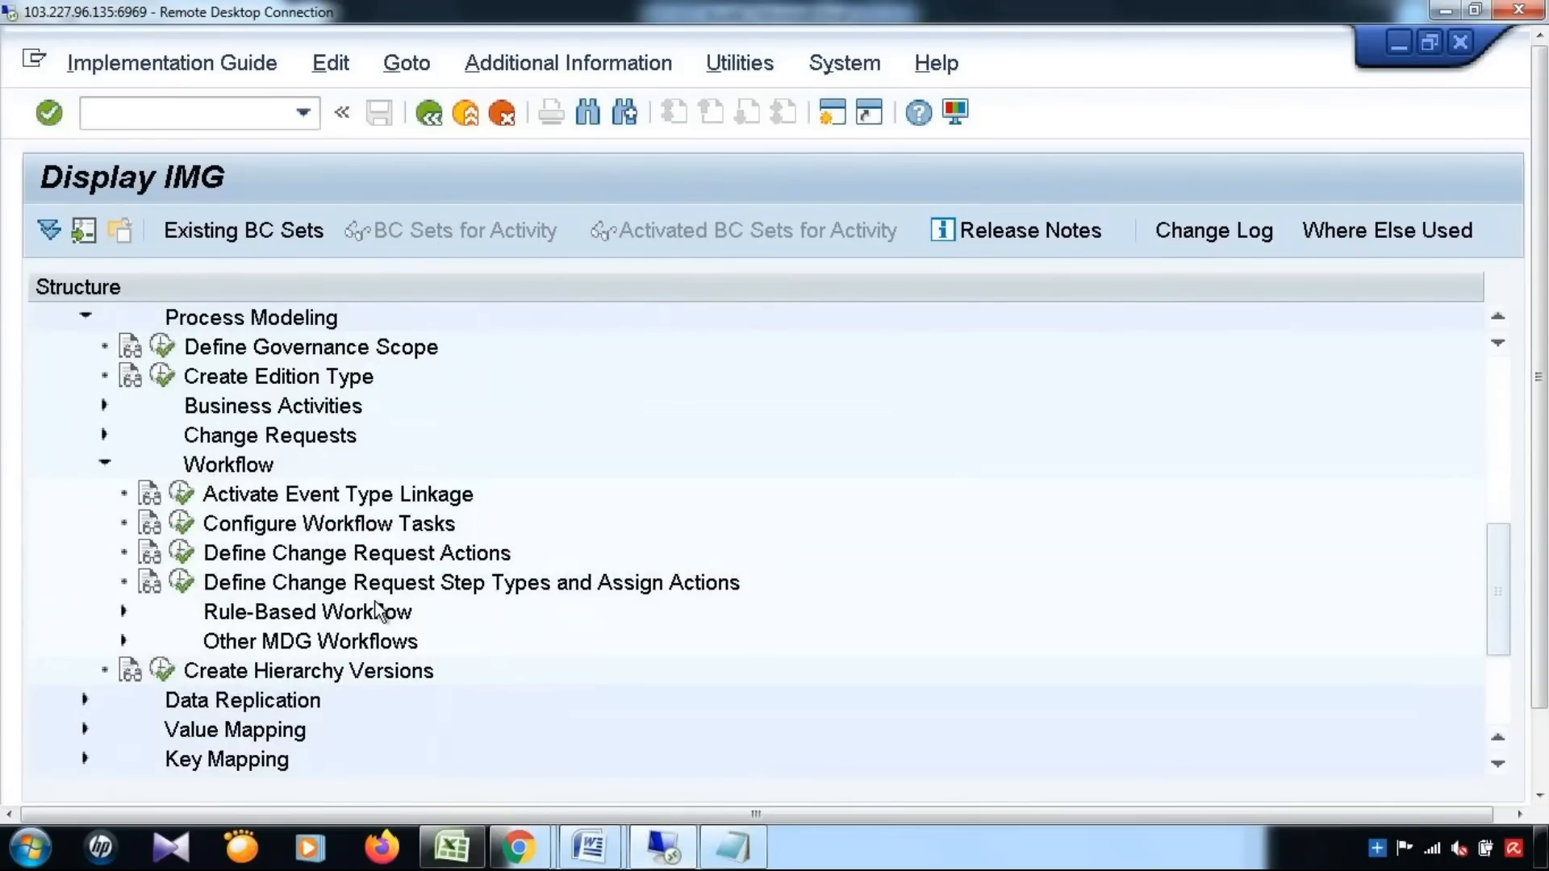
left_click(212, 468)
left_click(230, 497)
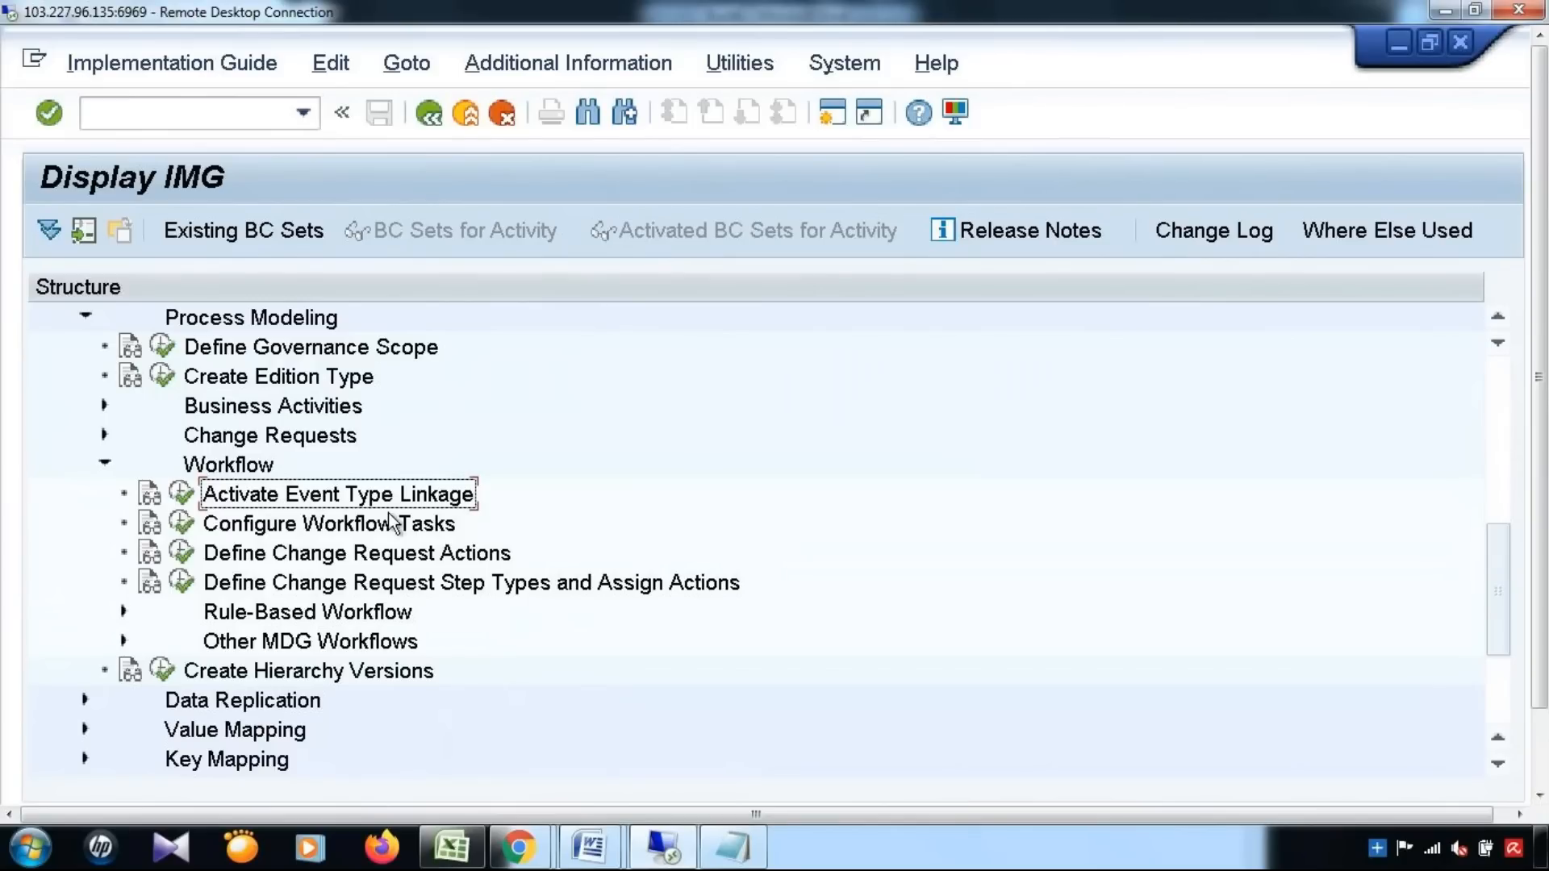
Open the Activate Event Type Linkage activity, inspect the first entry's receiver type, and return to the IMG structure
left_click(182, 494)
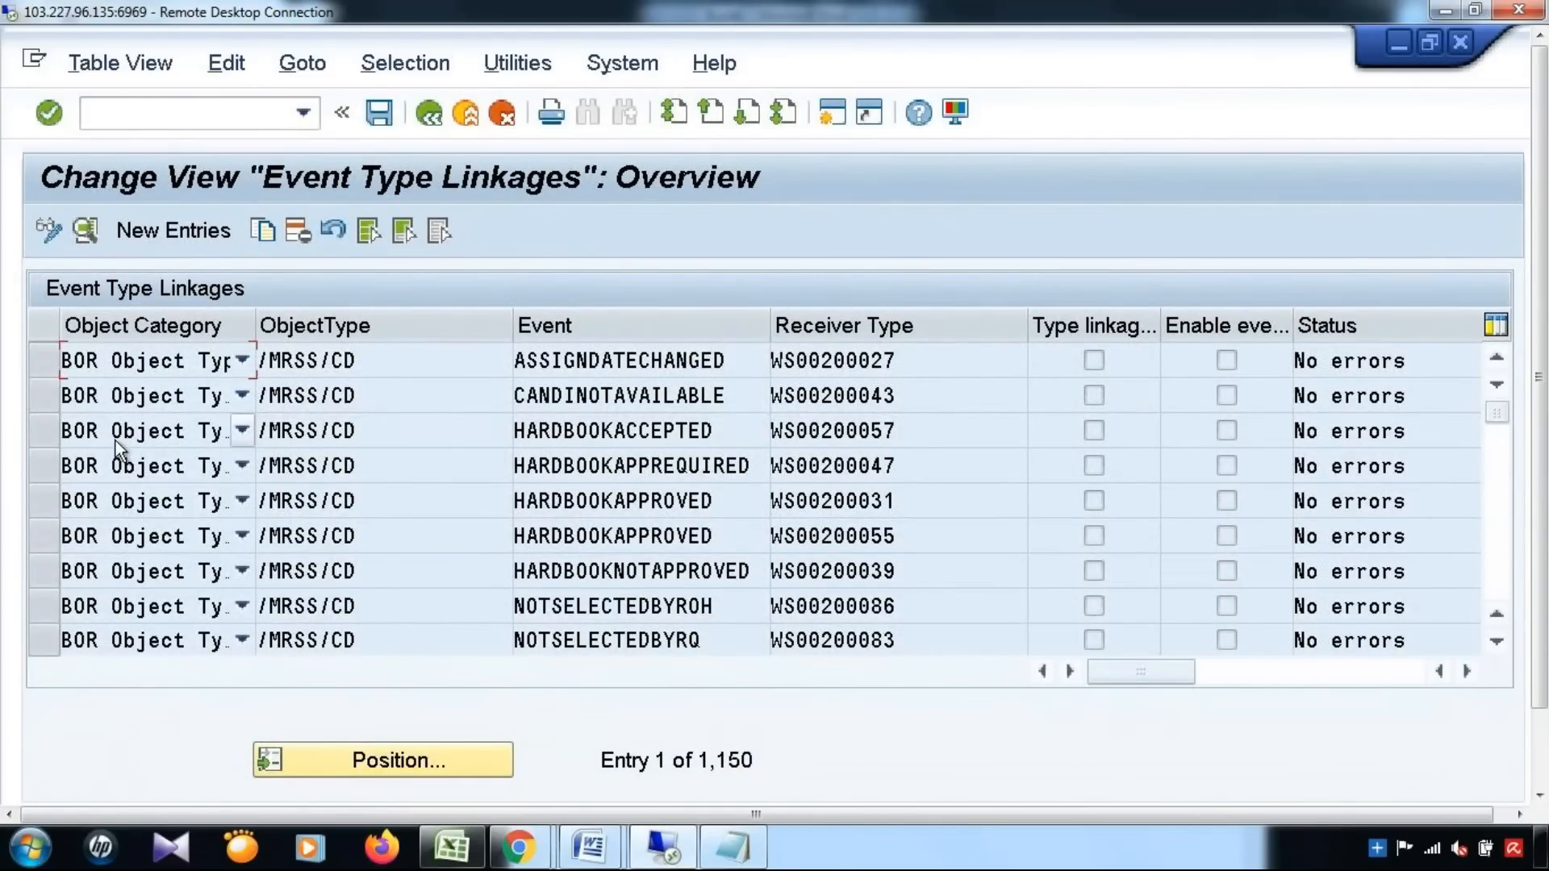
left_click_drag(898, 360, 769, 345)
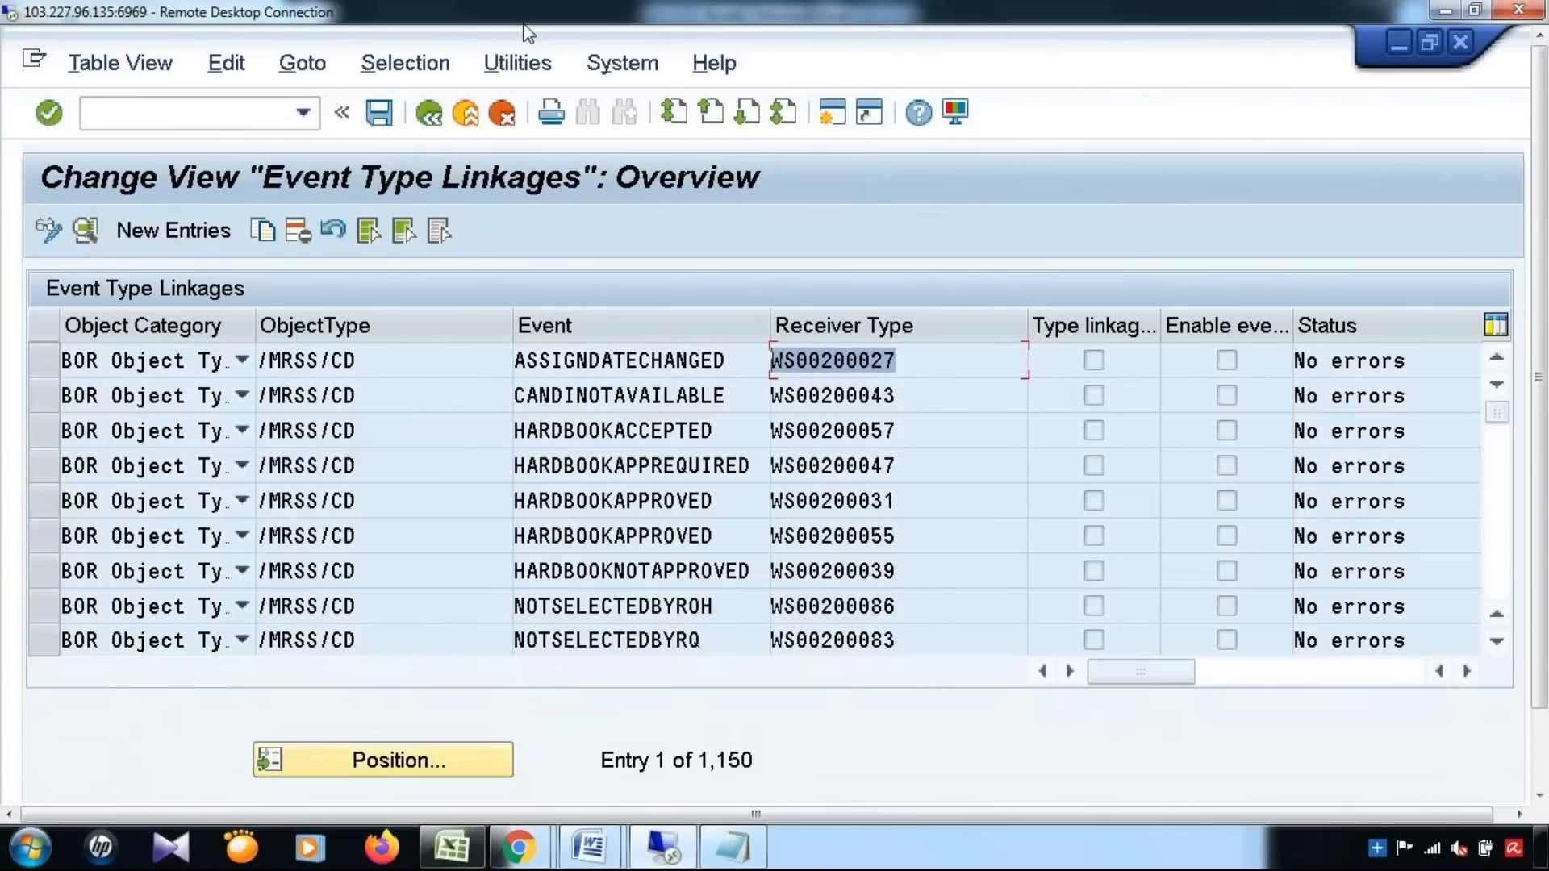
left_click(426, 111)
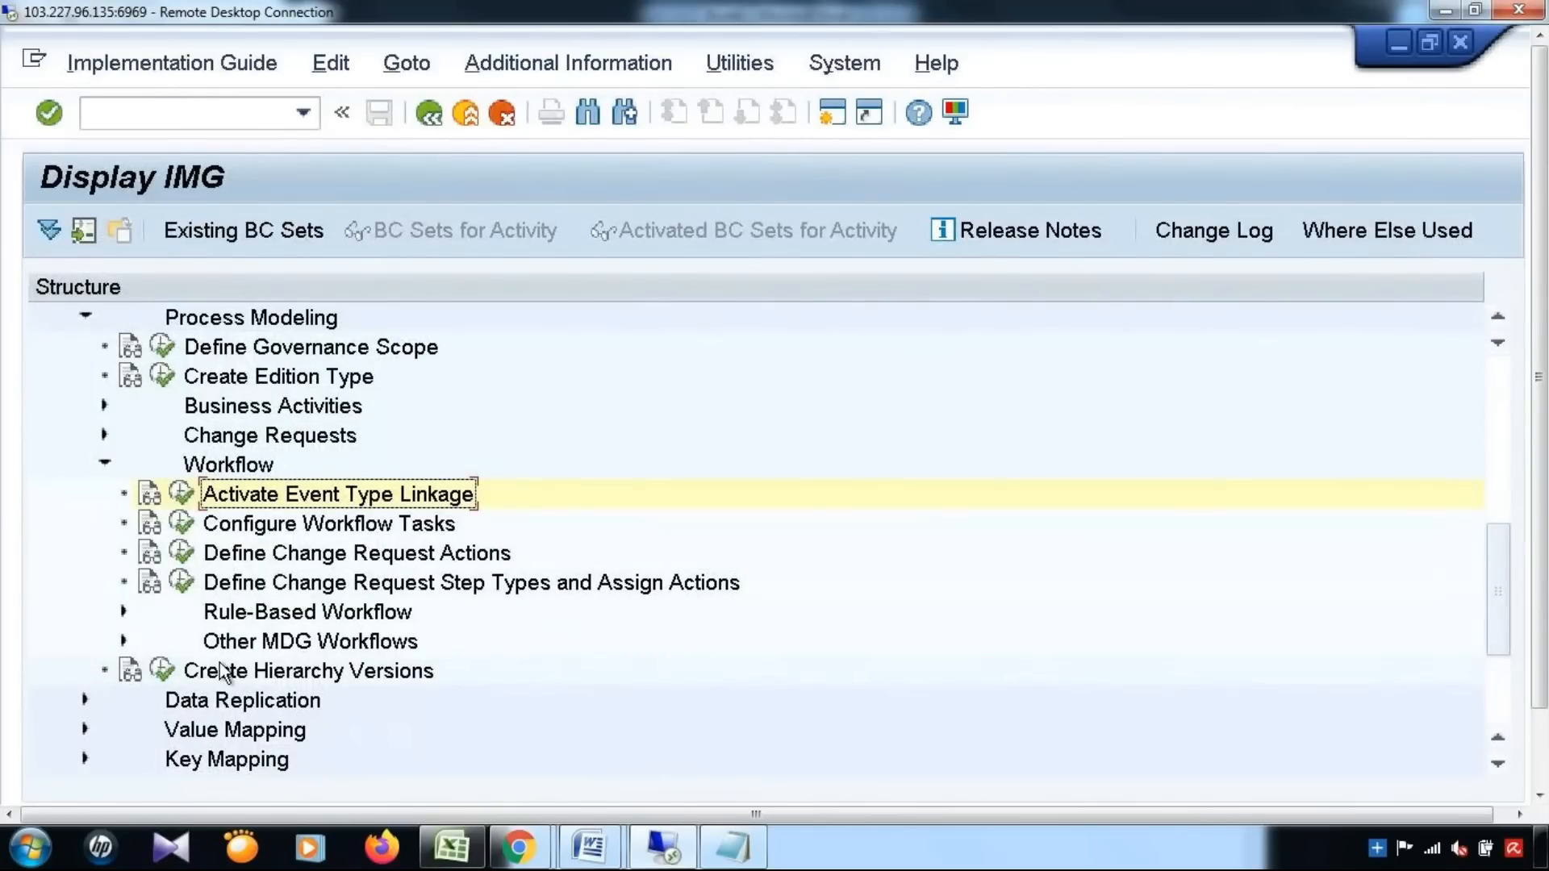
Open the Configure Workflow Tasks activity and expand the Application Framework component (CA-MDG-AF) under Master Data Governance
left_click(182, 524)
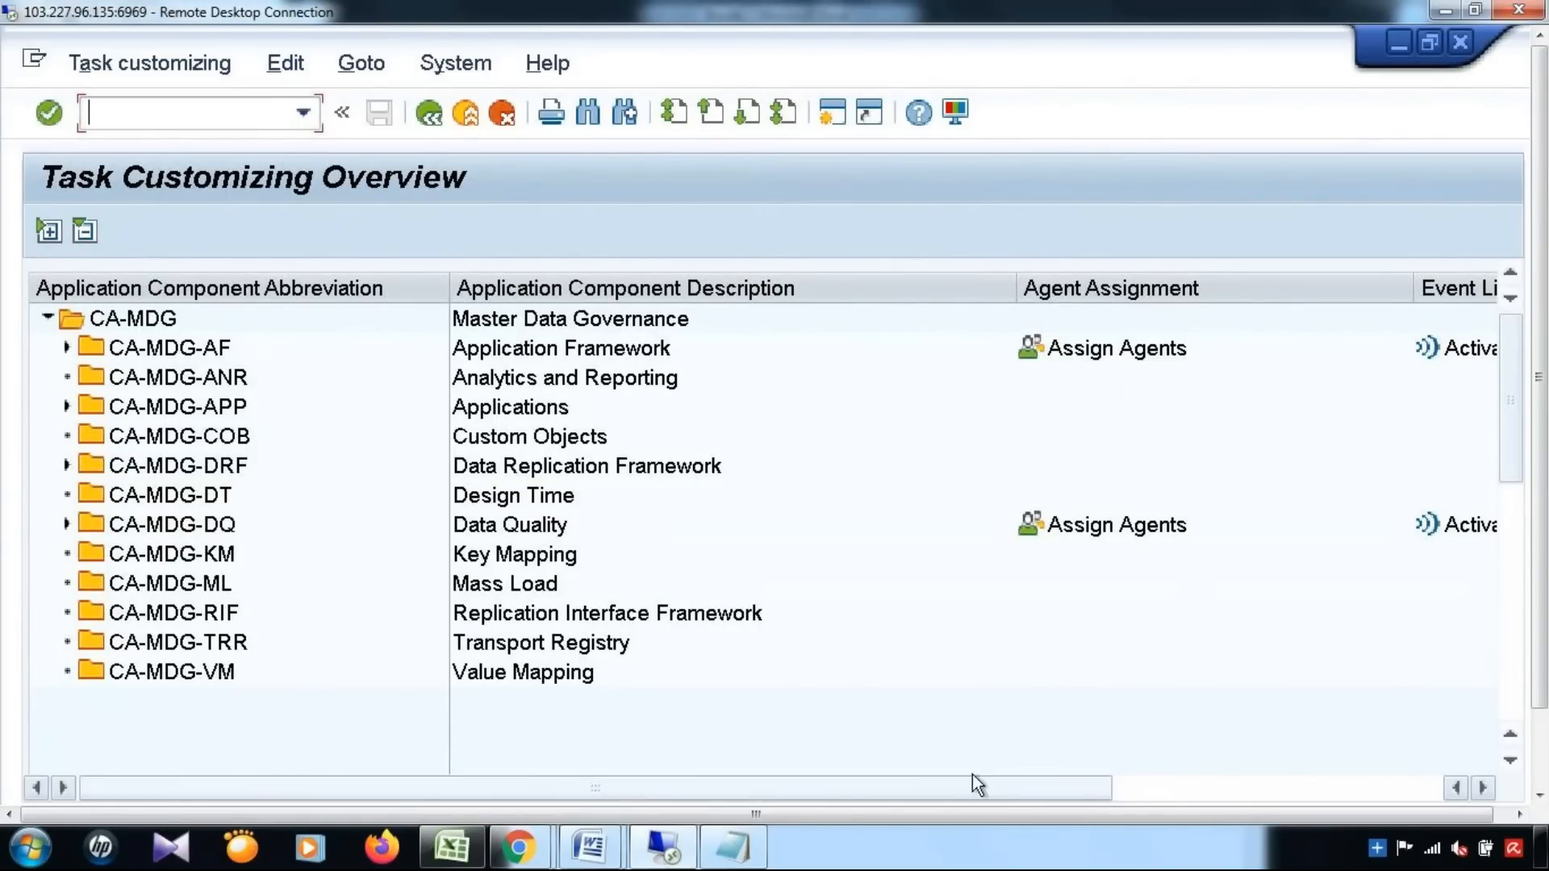
mouse_move(932, 786)
left_mouse_down()
mouse_move(1246, 786)
mouse_move(928, 787)
left_mouse_up()
left_click(652, 330)
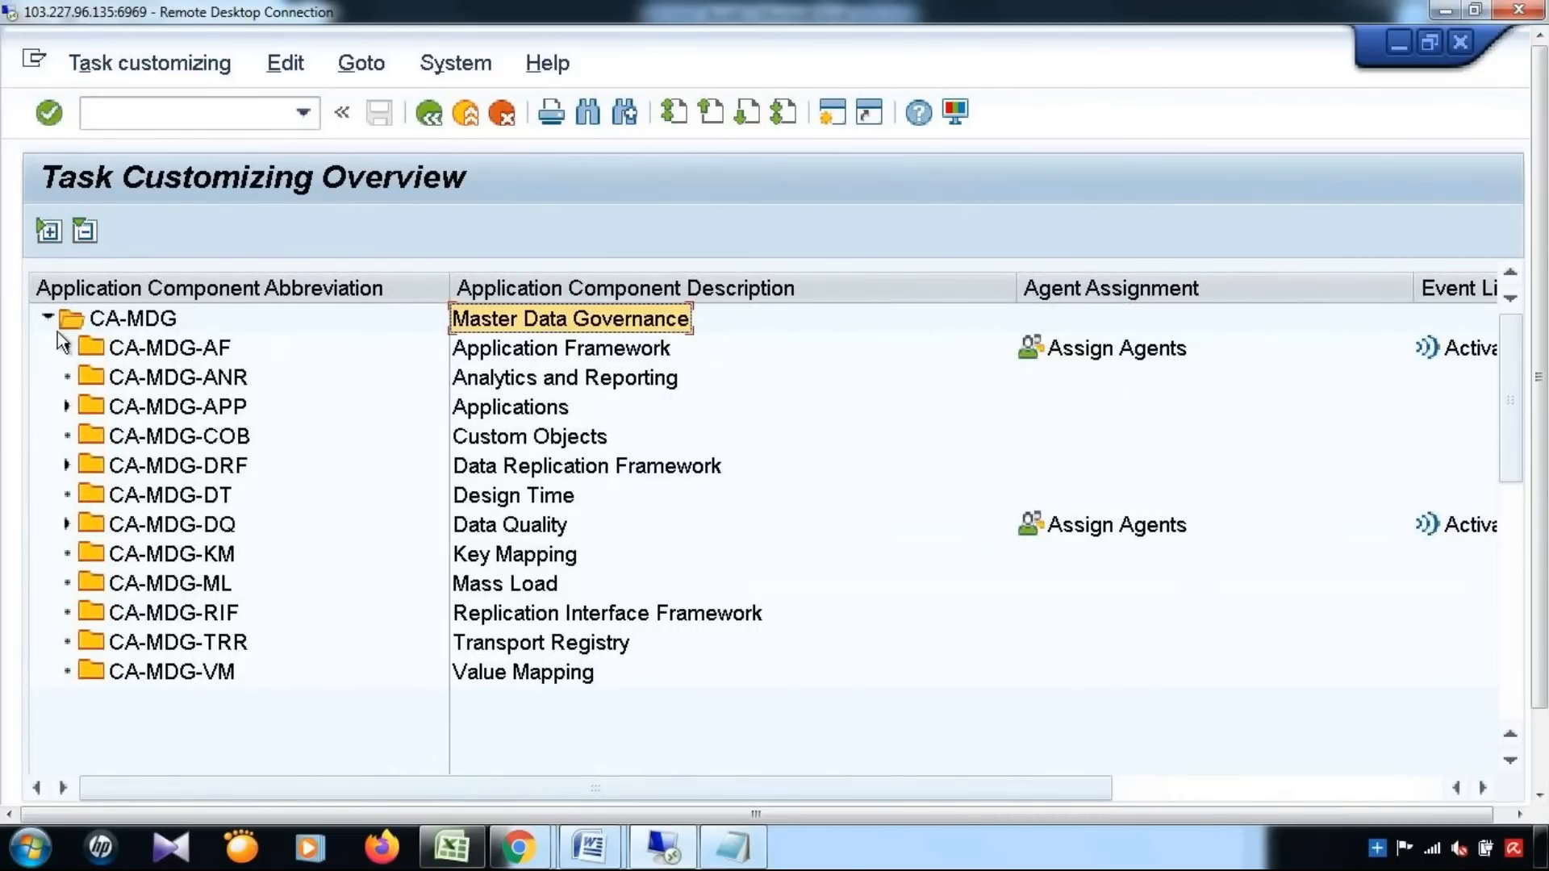
left_click(65, 348)
left_click(587, 353)
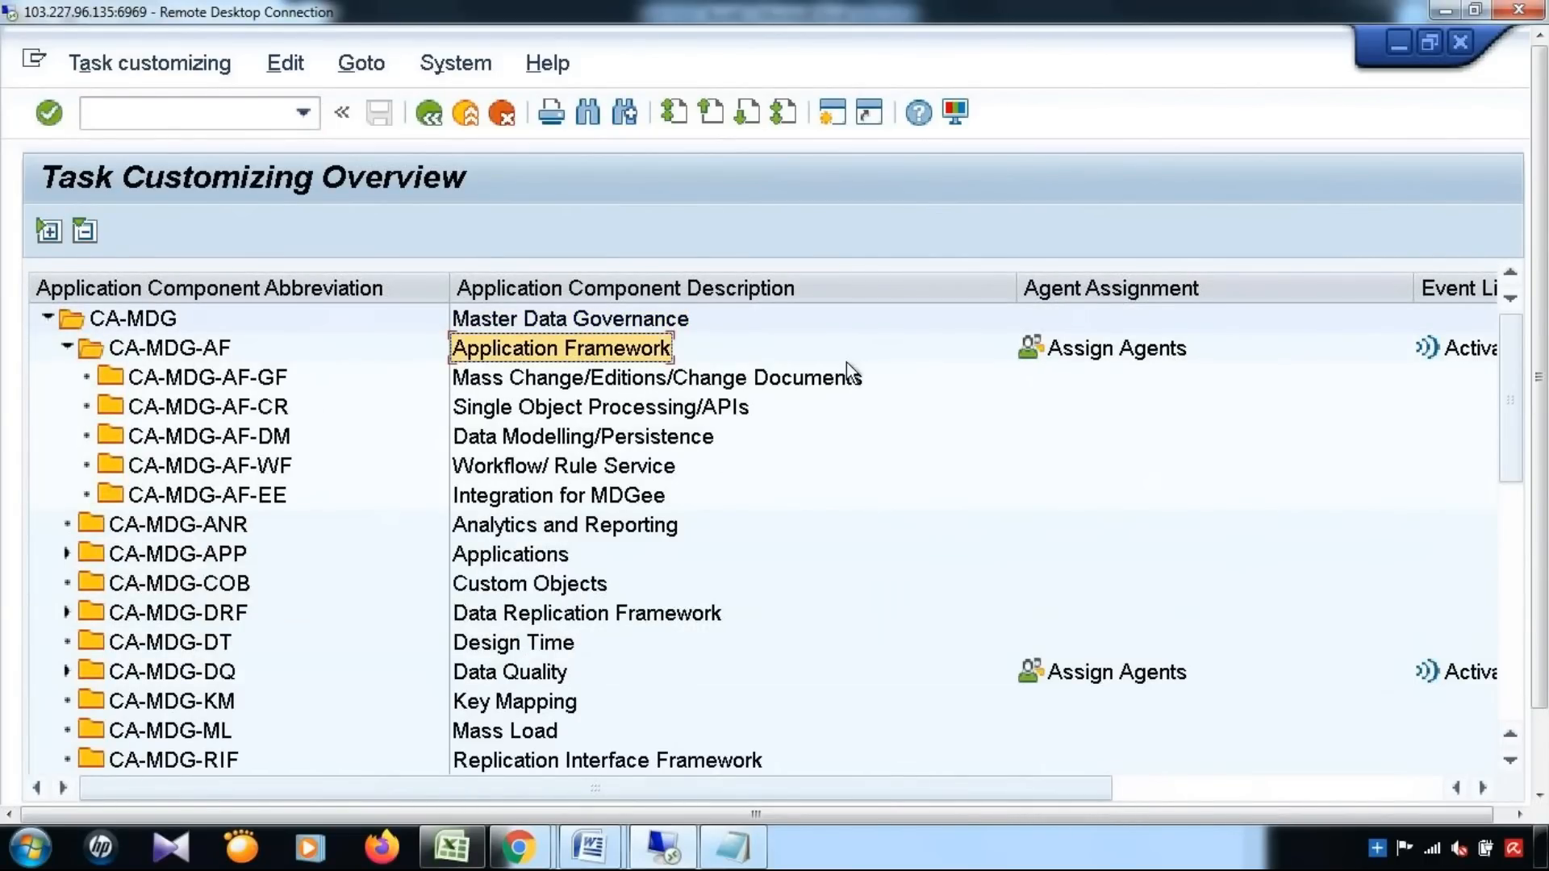
left_click(564, 326)
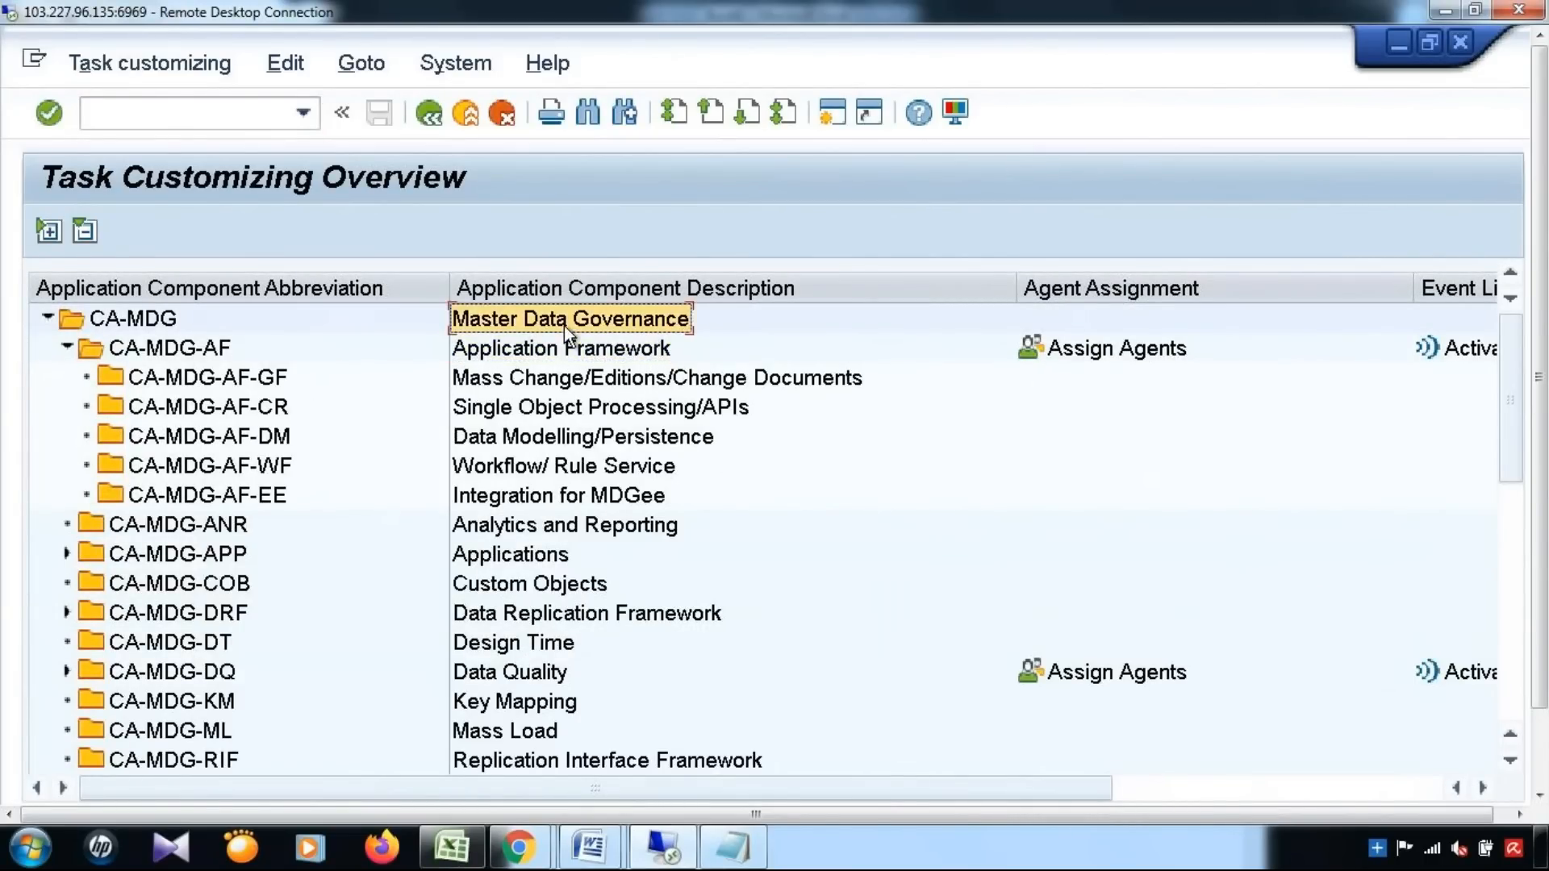
left_click(167, 355)
left_click(598, 349)
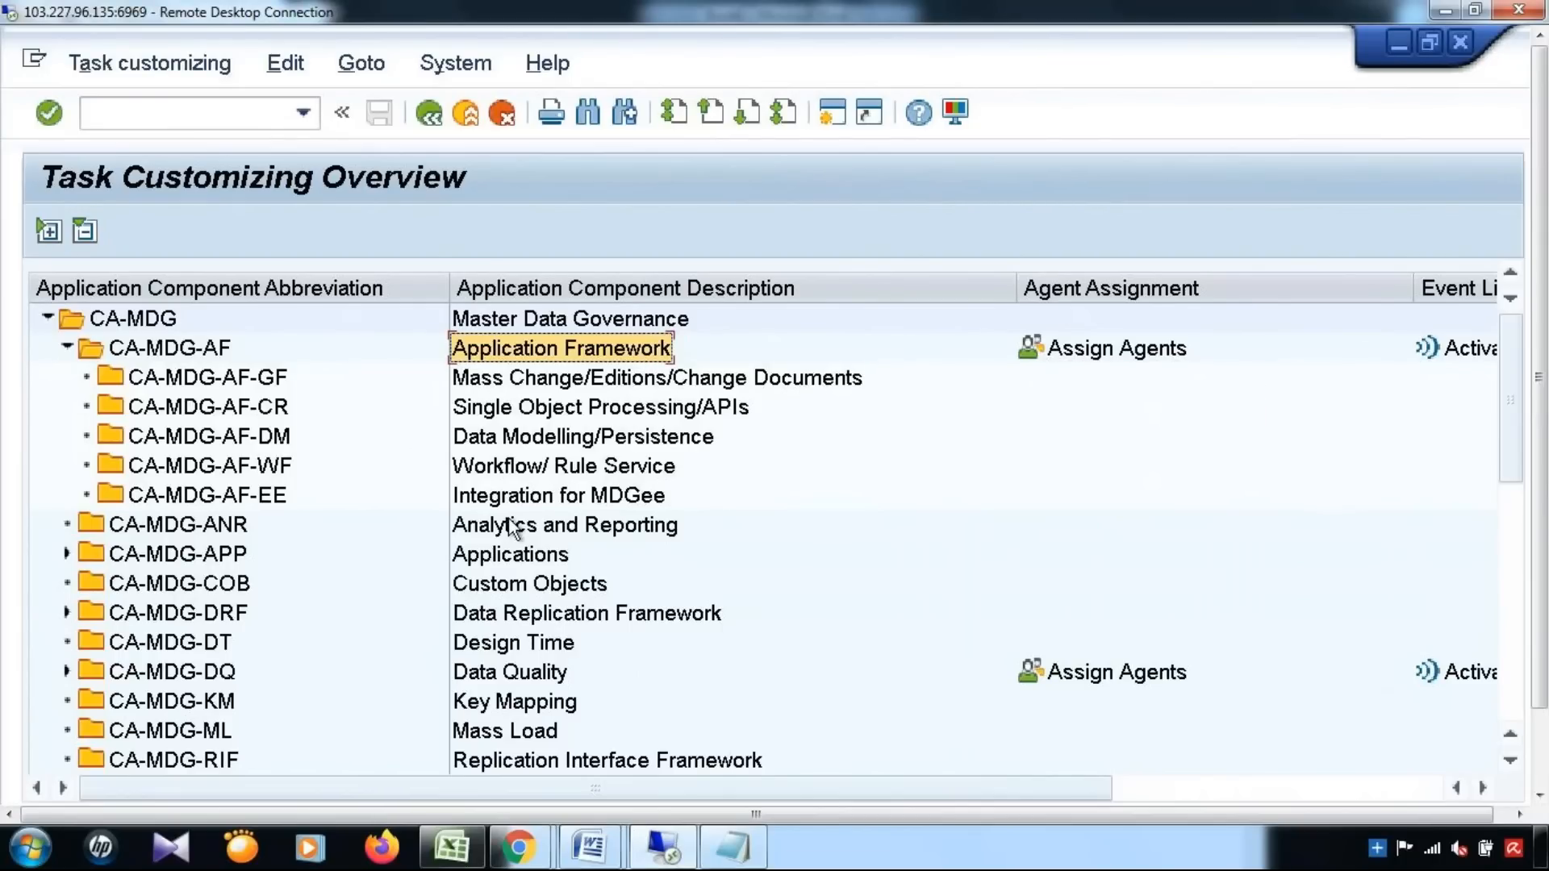
Go through the Application Framework subcomponents, including Data Modelling/Persistence, Workflow/Rule Service, Integration for MDGee, Single Object Processing/APIs and Mass Change
left_click(561, 440)
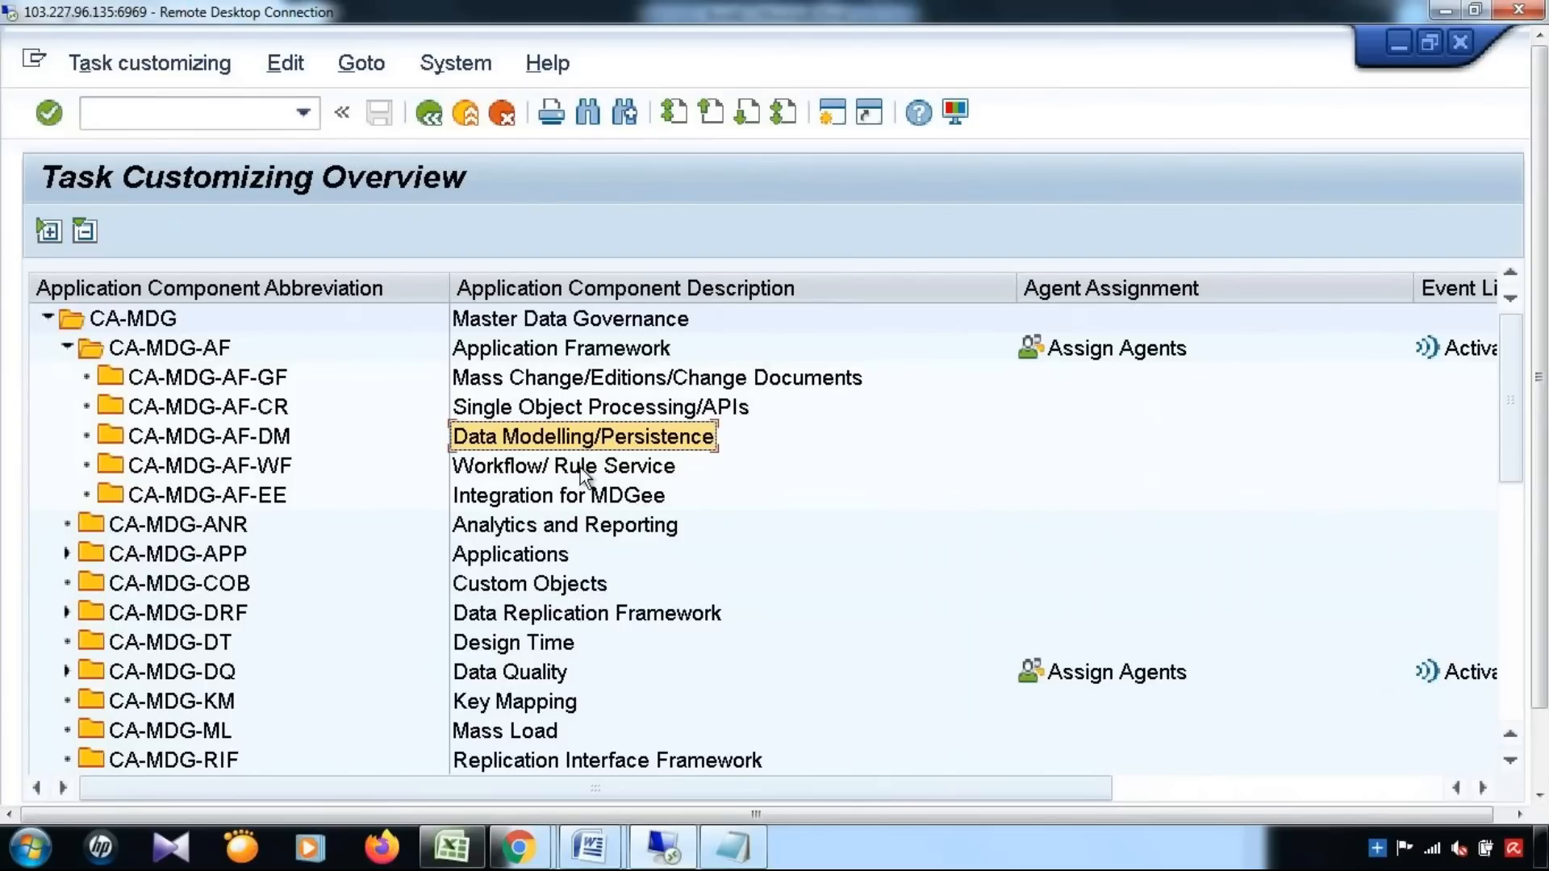
left_click(517, 467)
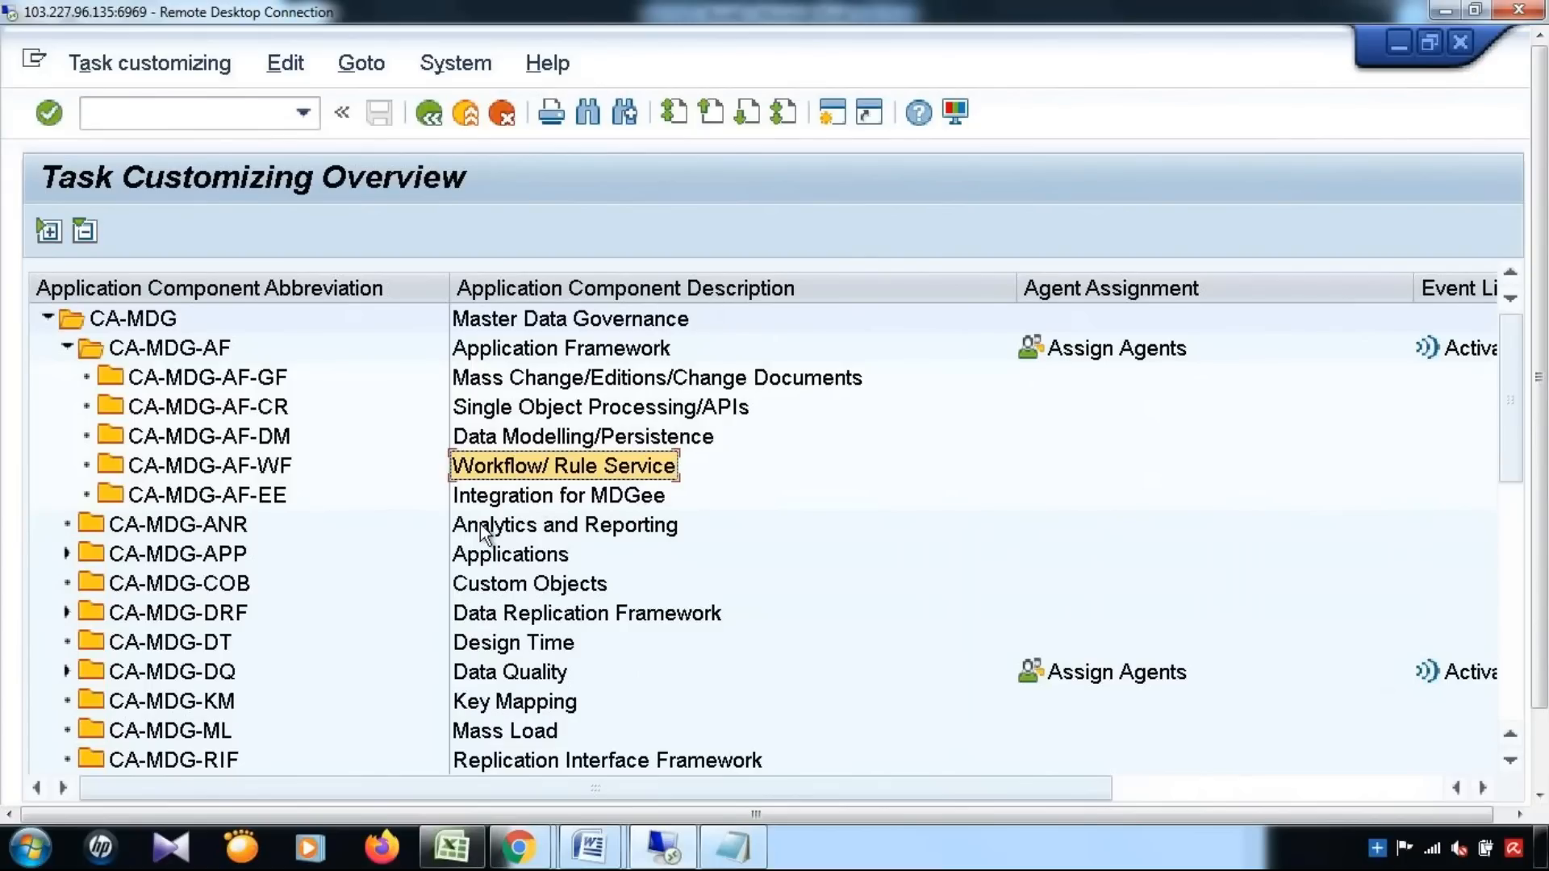
left_click(491, 498)
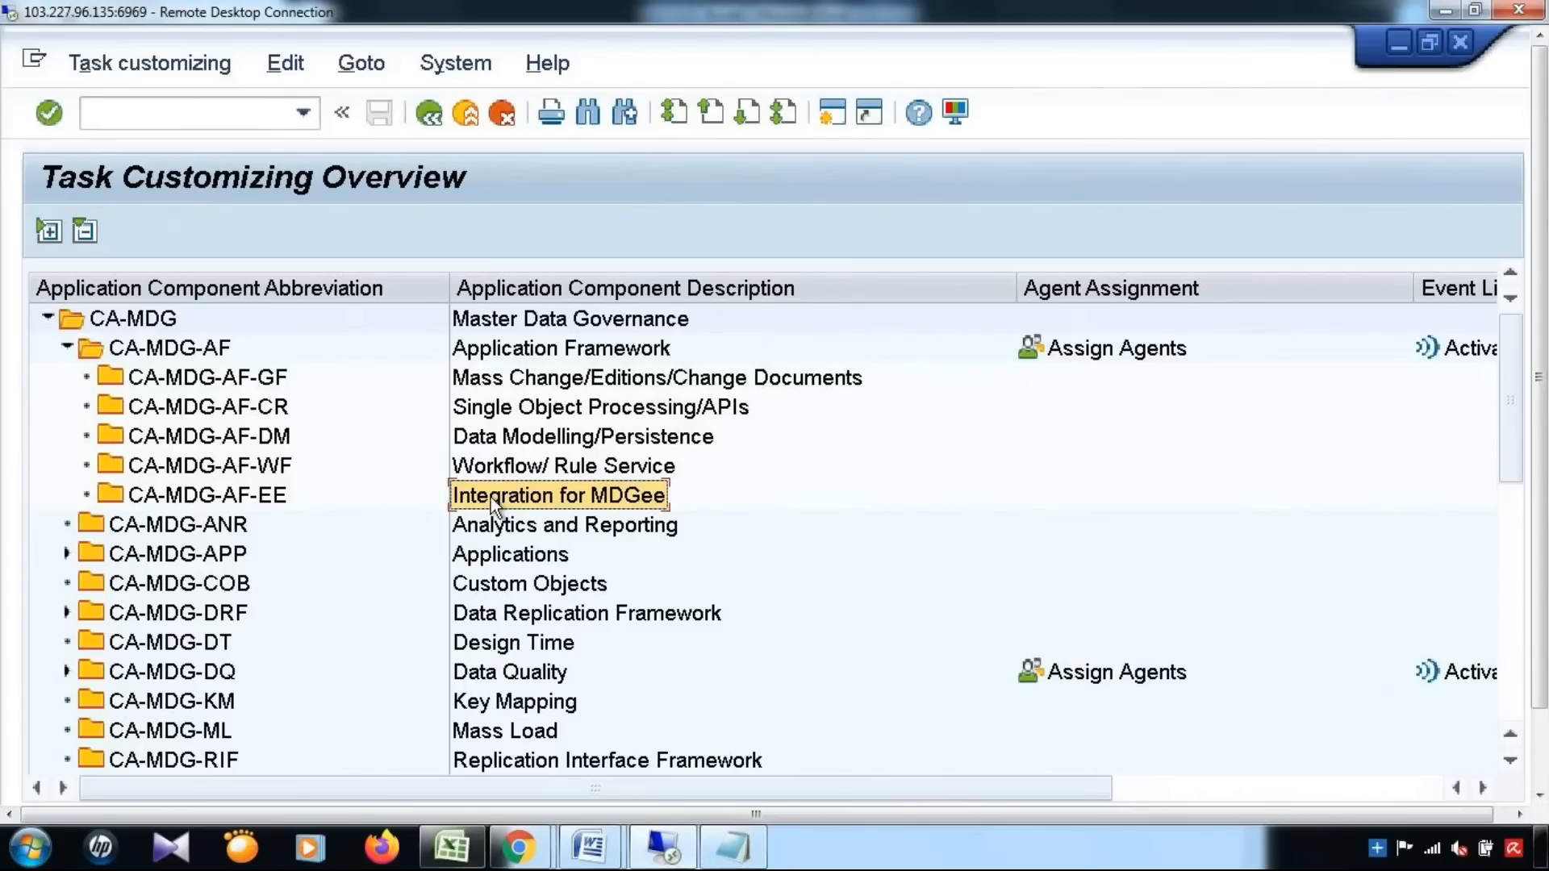
left_click(508, 413)
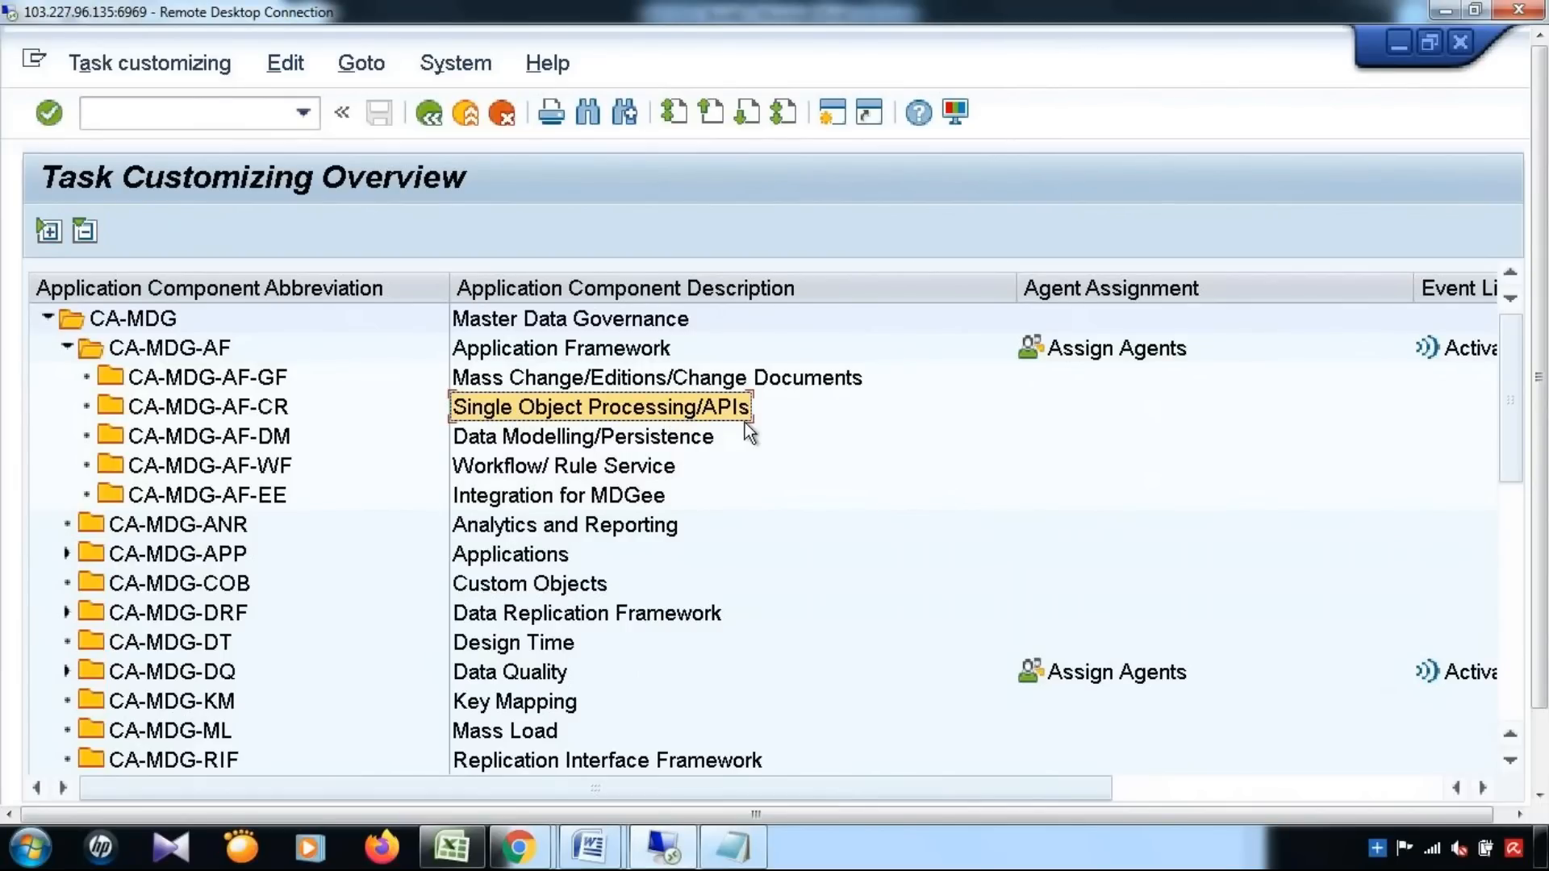
left_click(526, 379)
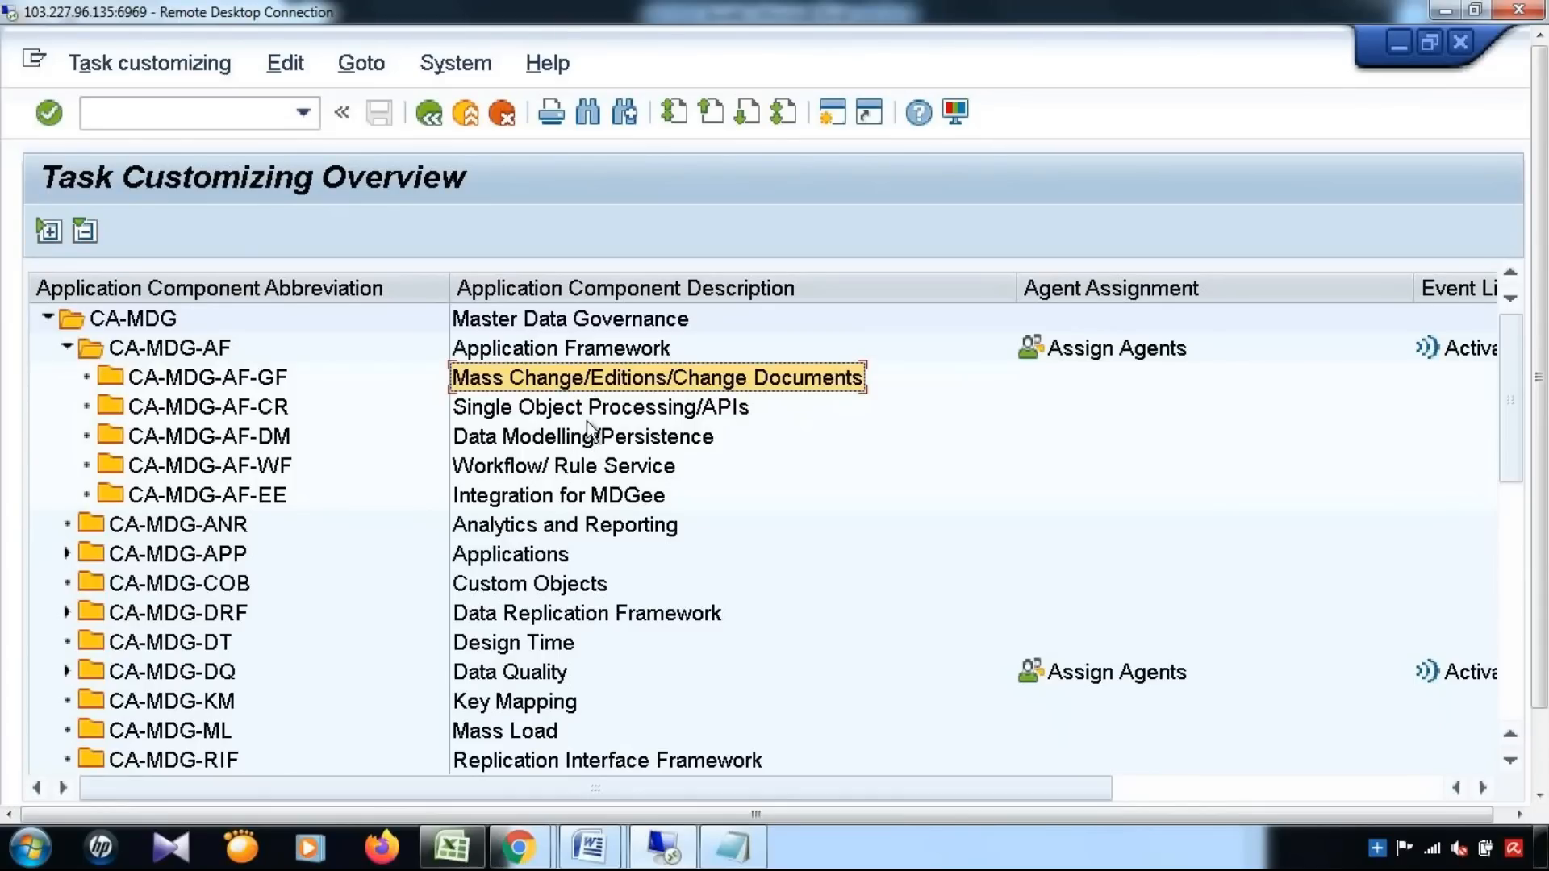
Open the agent assignment for Application Framework, widen the Name column, and examine the first tasks down to Get Agent Group
left_click(1145, 350)
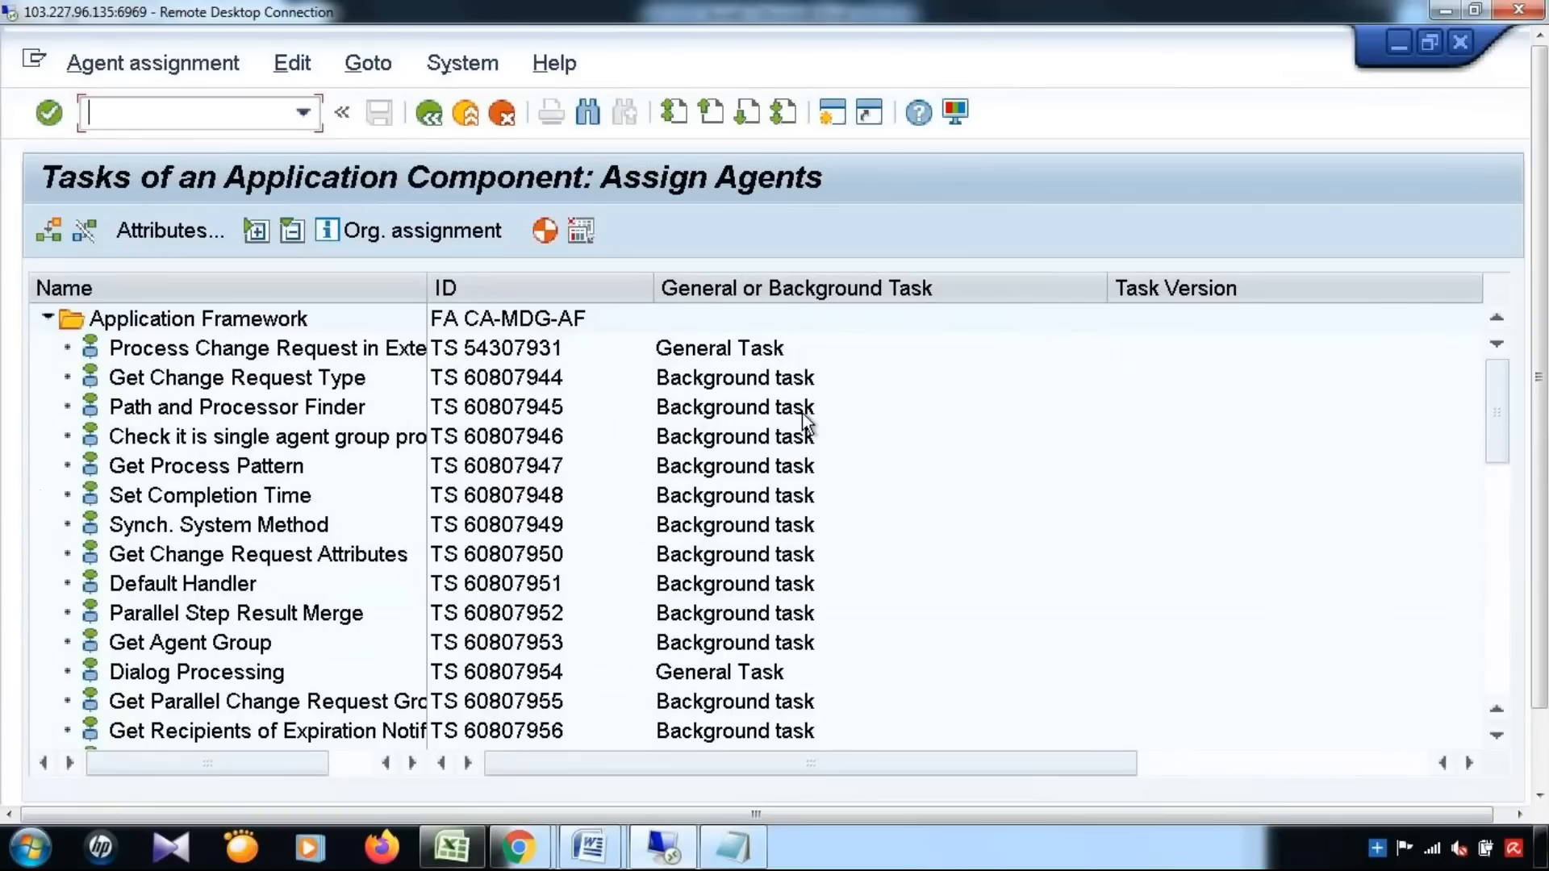
left_click_drag(426, 287, 717, 288)
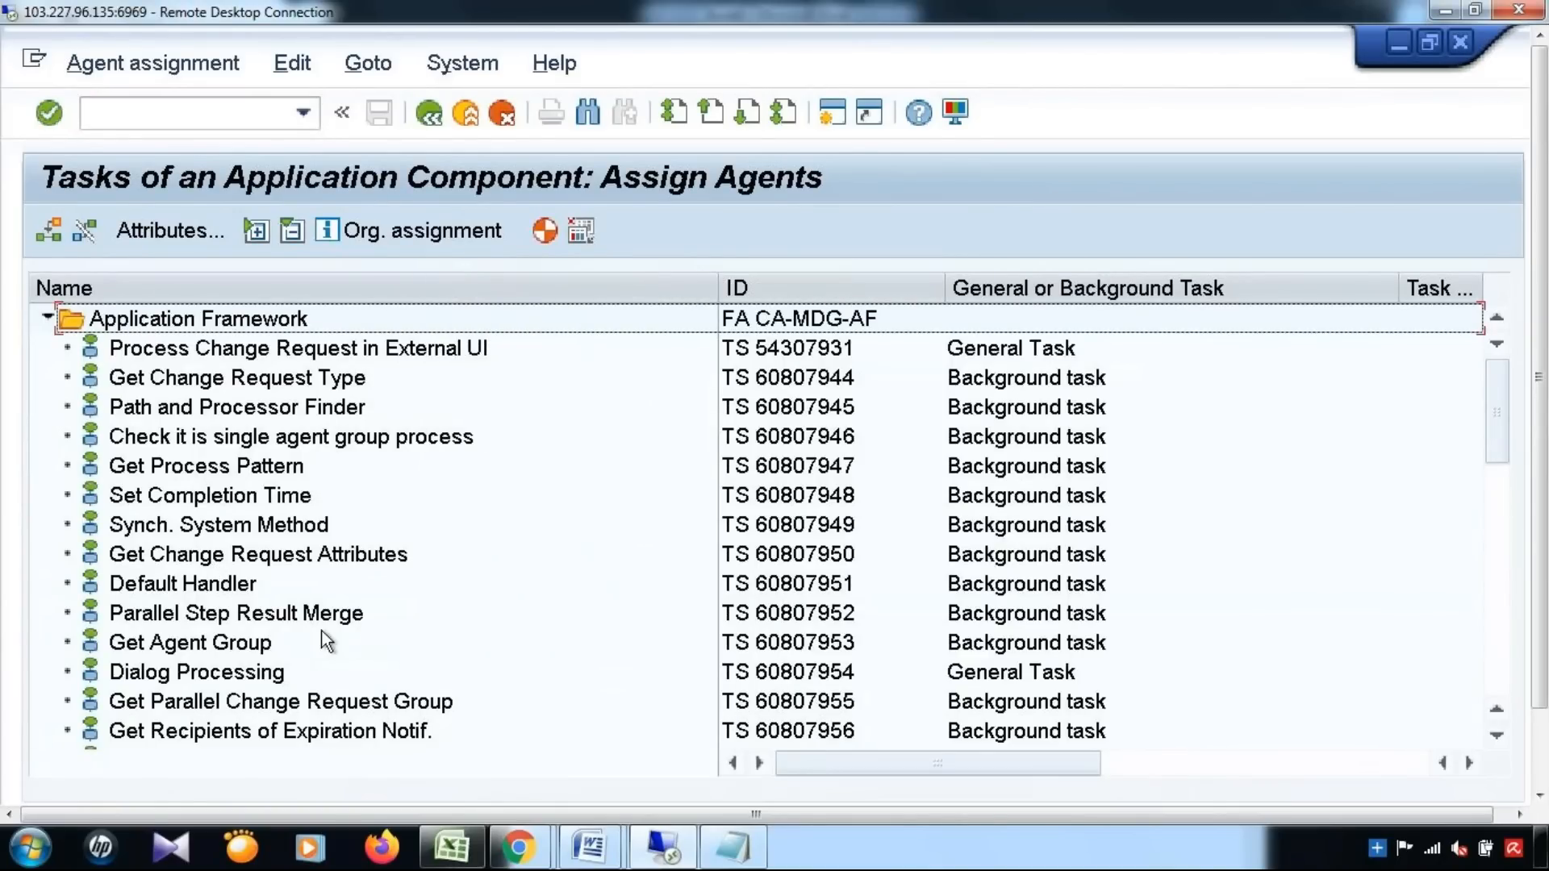
left_click(275, 356)
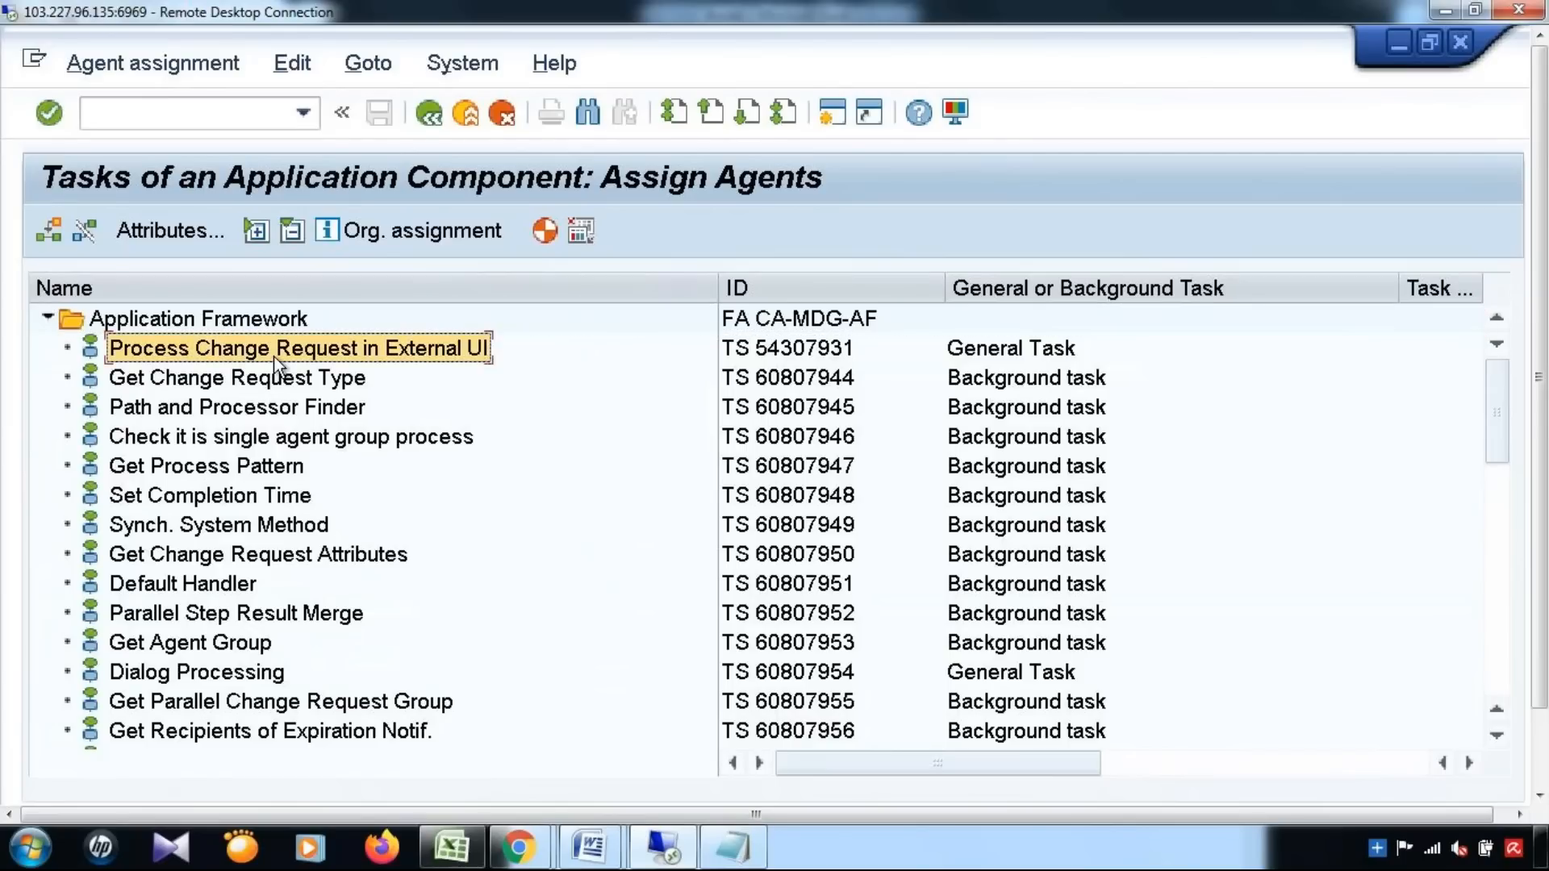
left_click(236, 441)
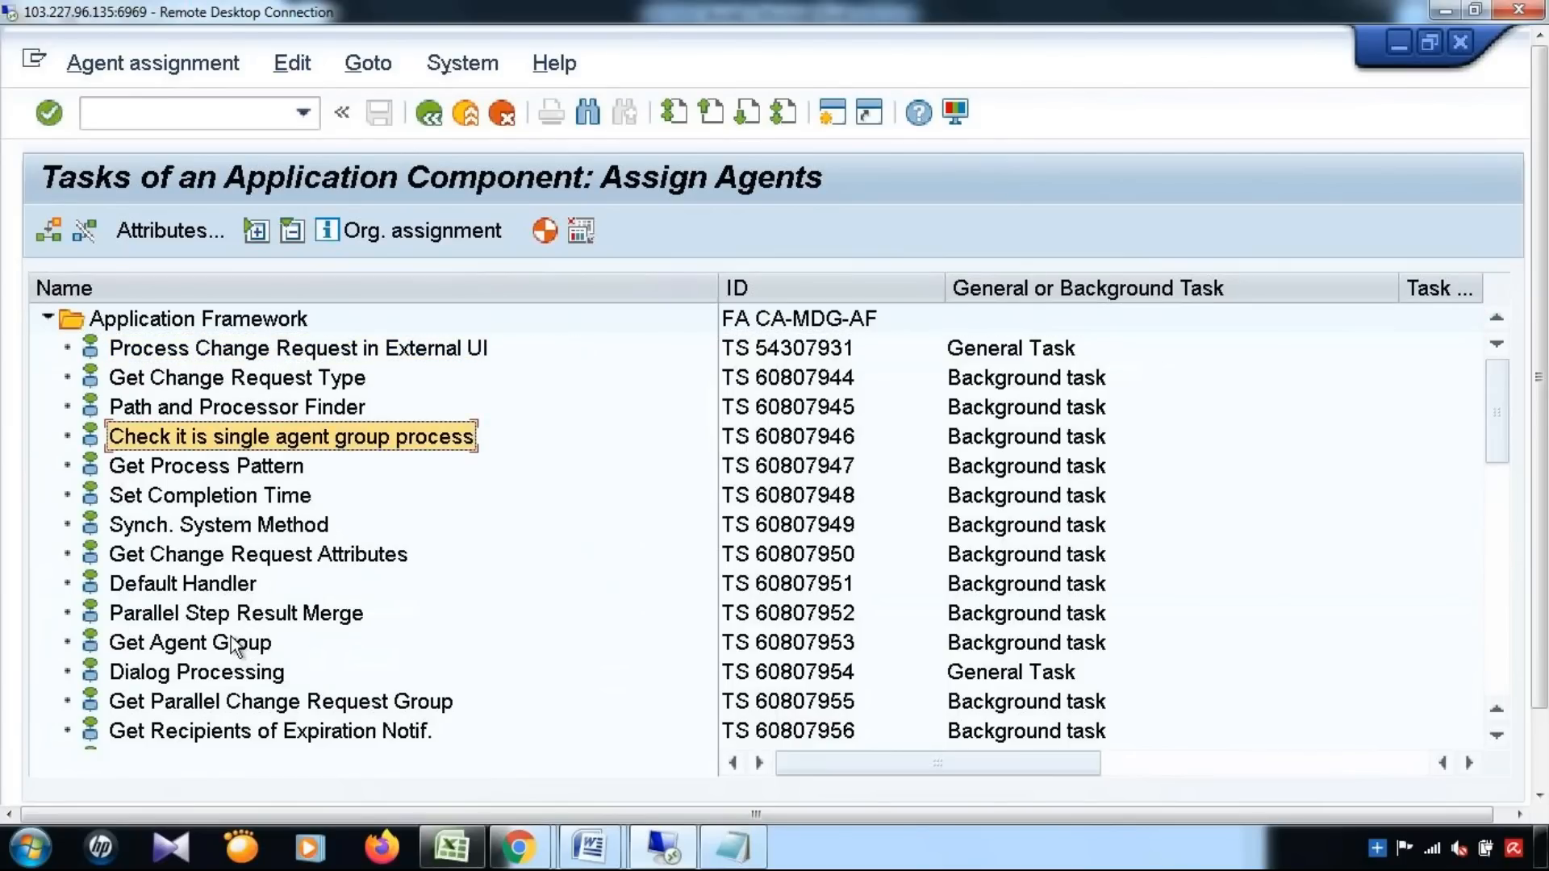
left_click(236, 526)
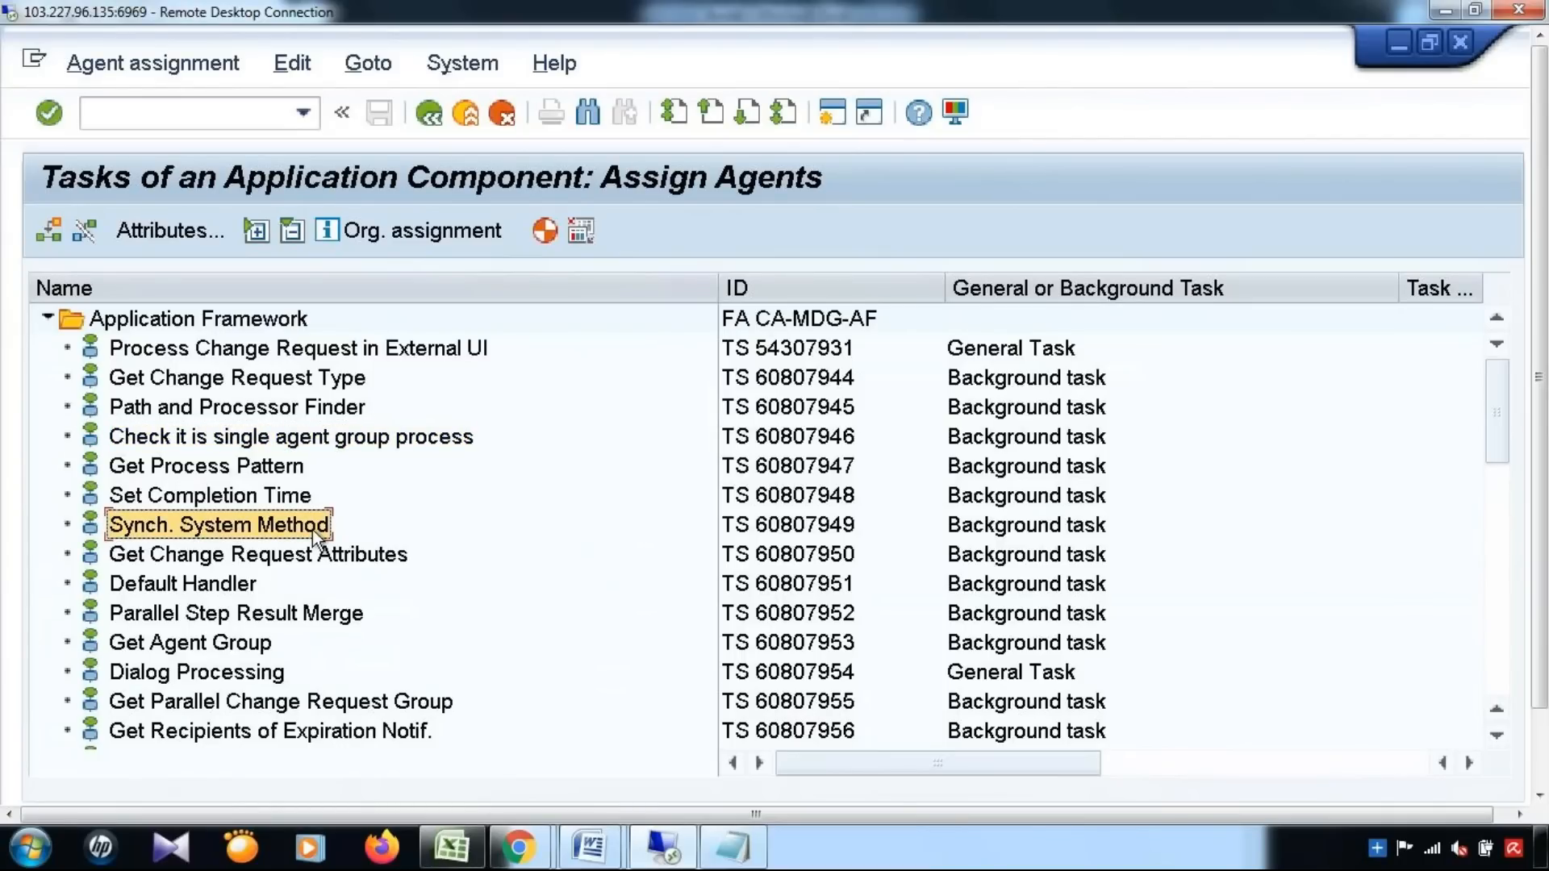
left_click(203, 642)
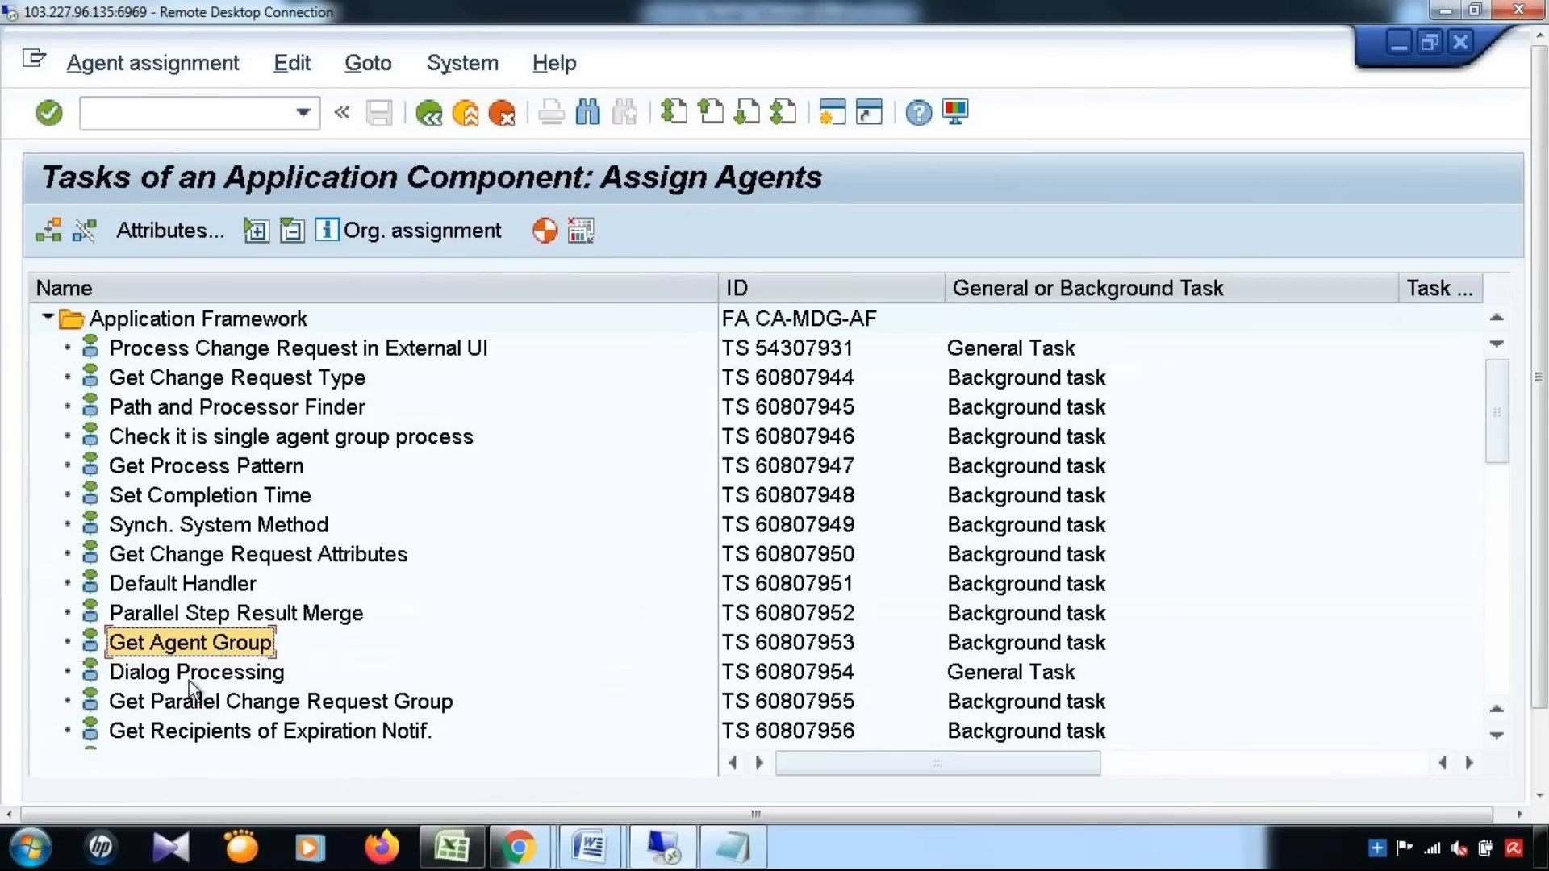
Examine the further Application Framework tasks, including Get Parallel Change Request Group, Activate Change Request and Process Change Request
scroll(283, 645, "down", 2)
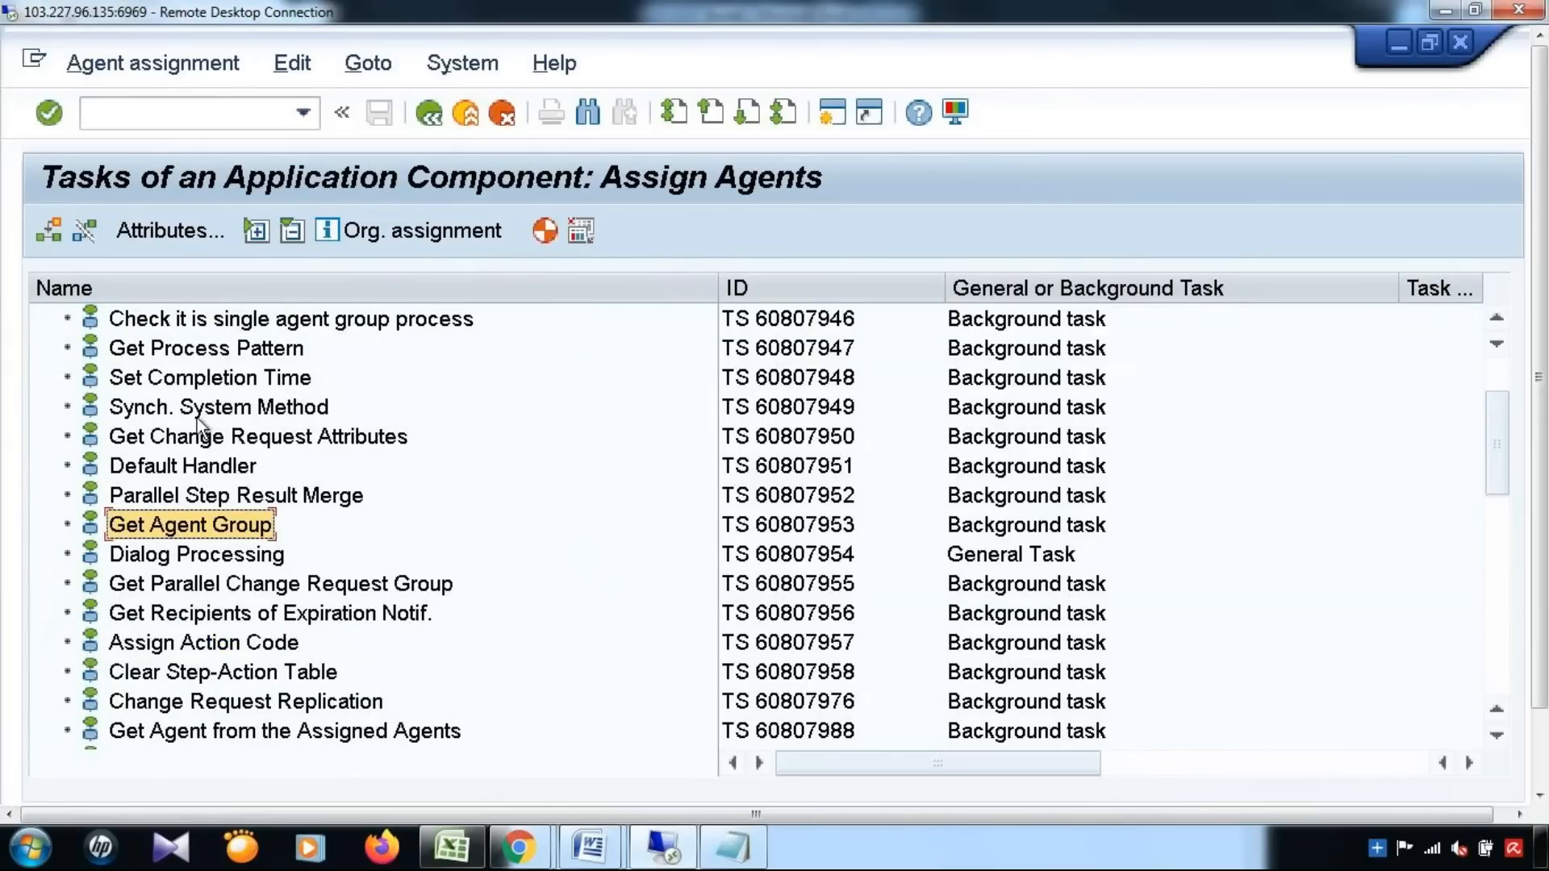
scroll(255, 613, "down", 1)
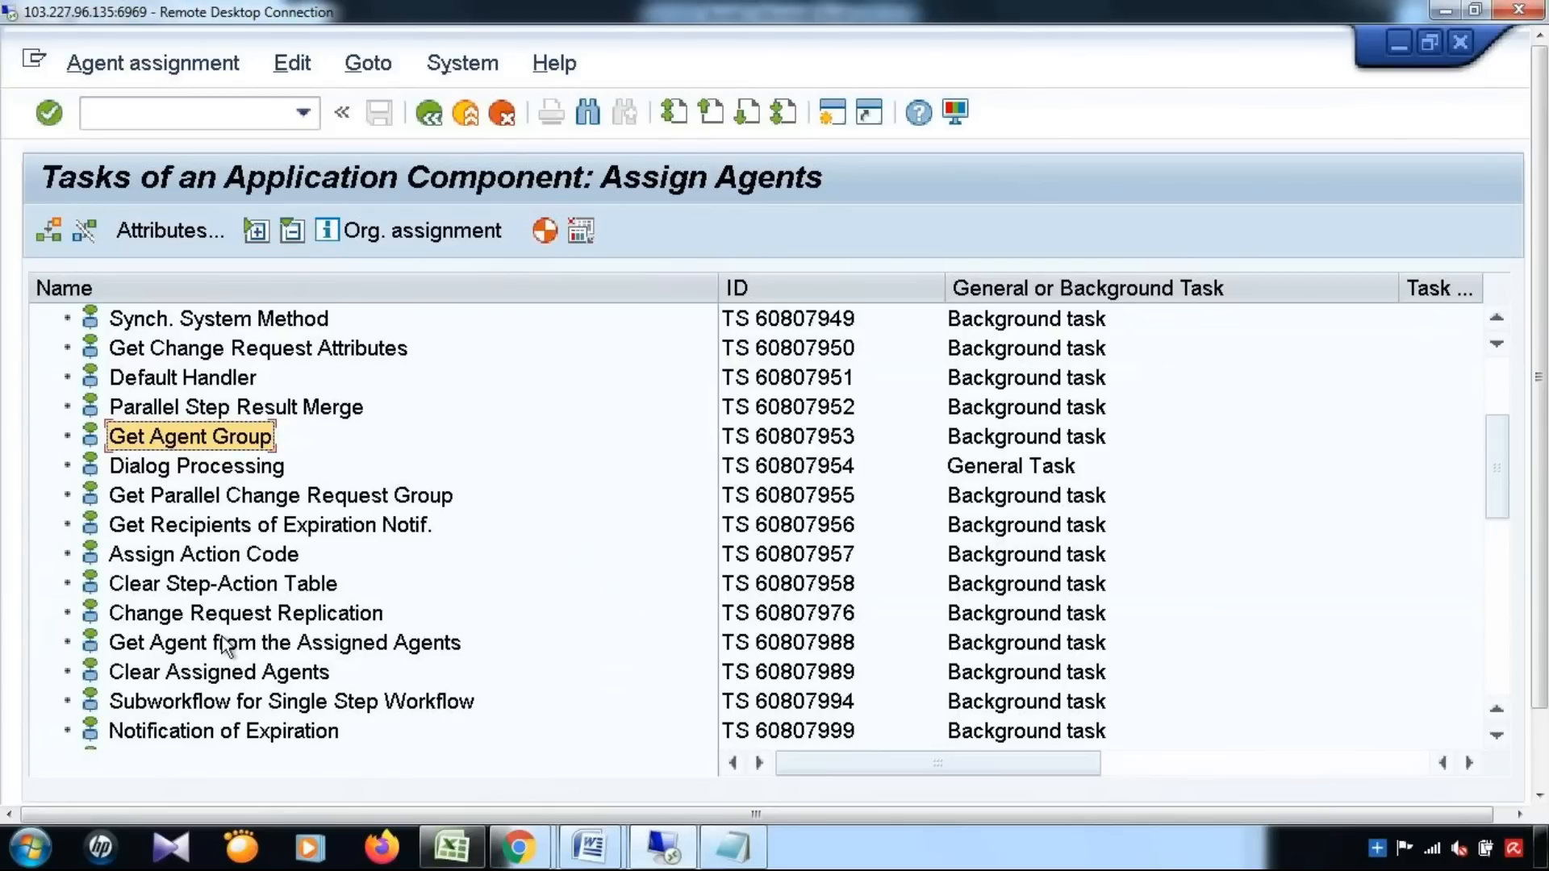
left_click(269, 498)
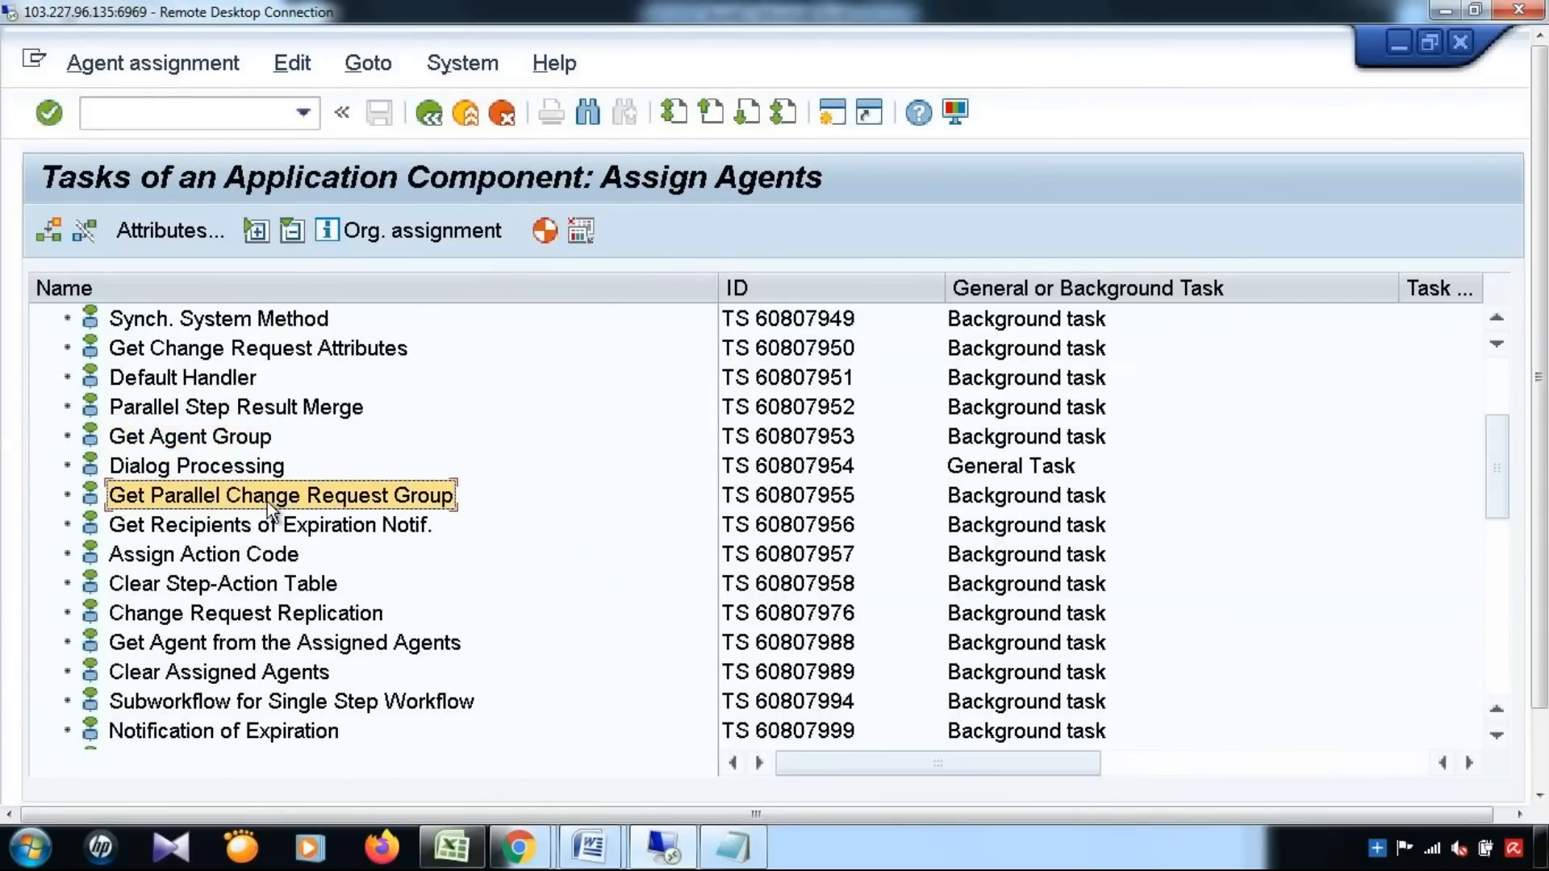
scroll(432, 608, "down", 2)
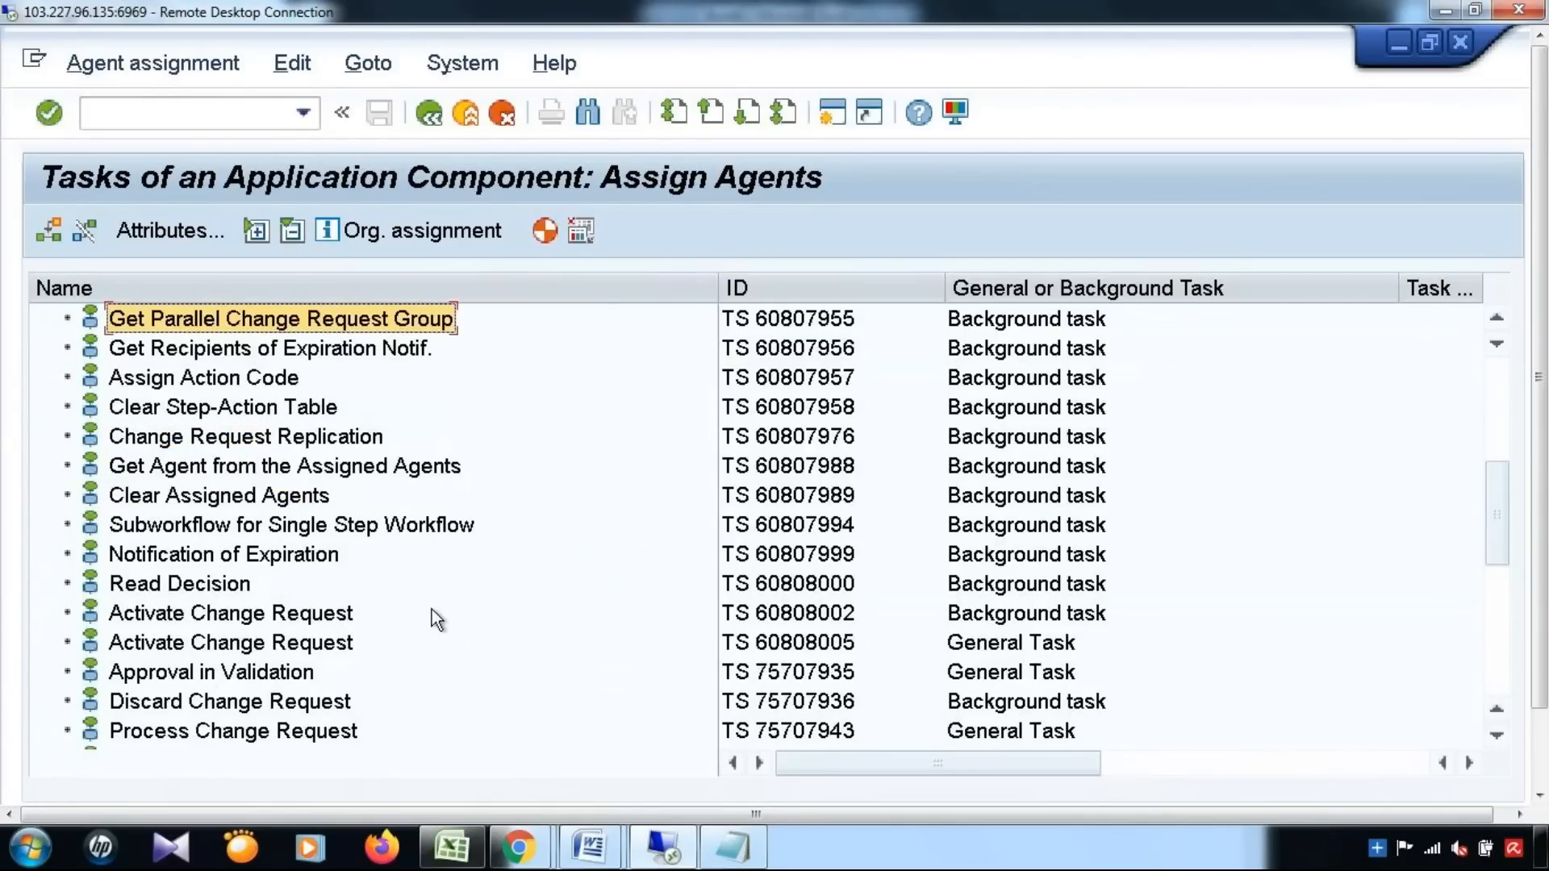
left_click(355, 614)
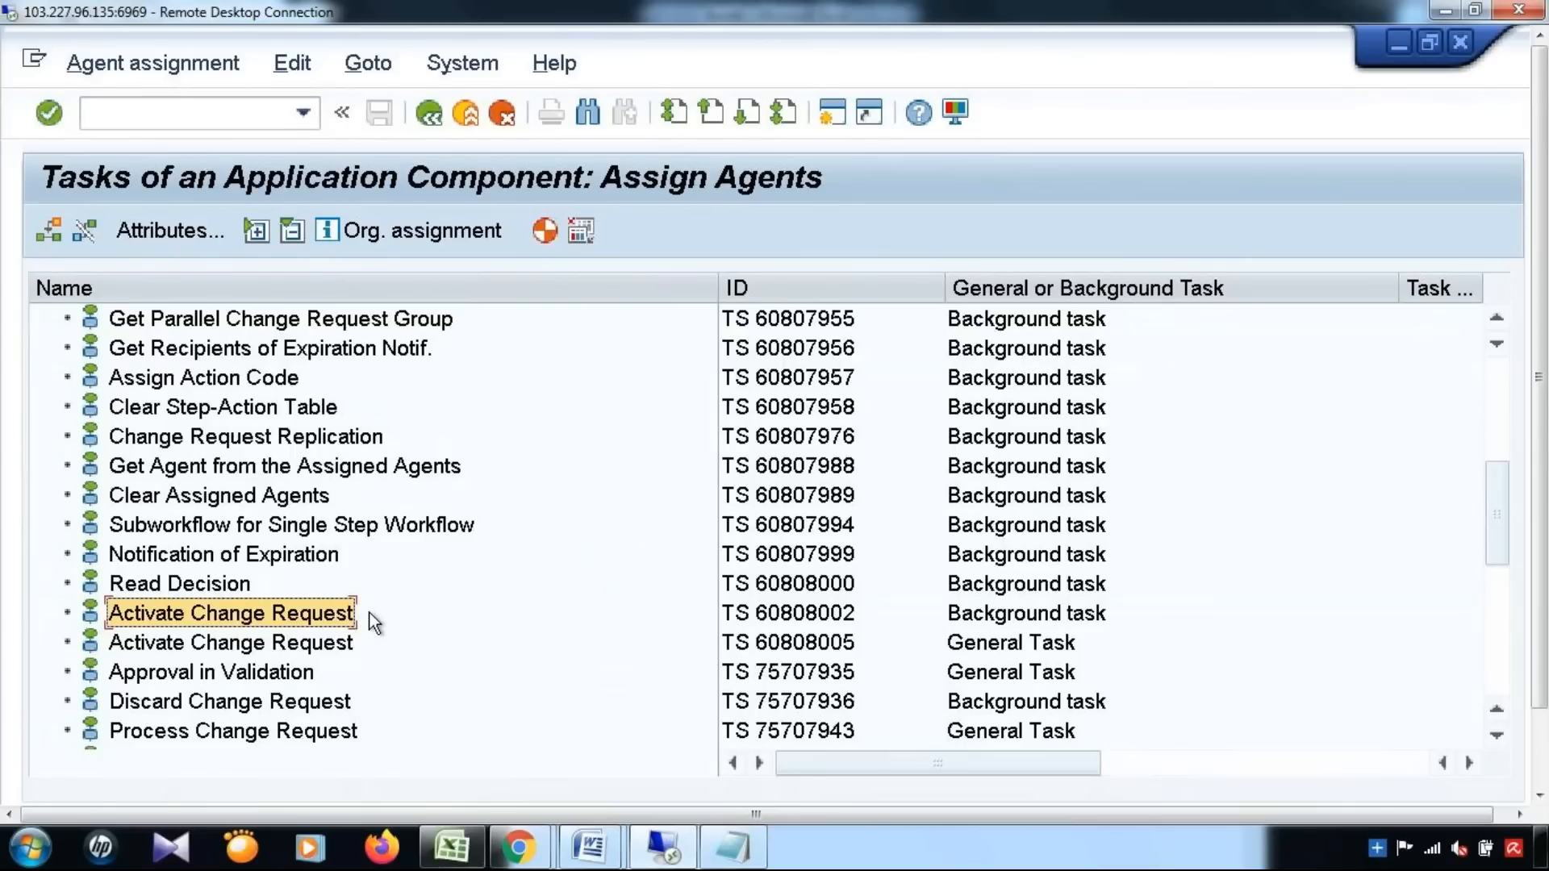
scroll(345, 653, "down", 1)
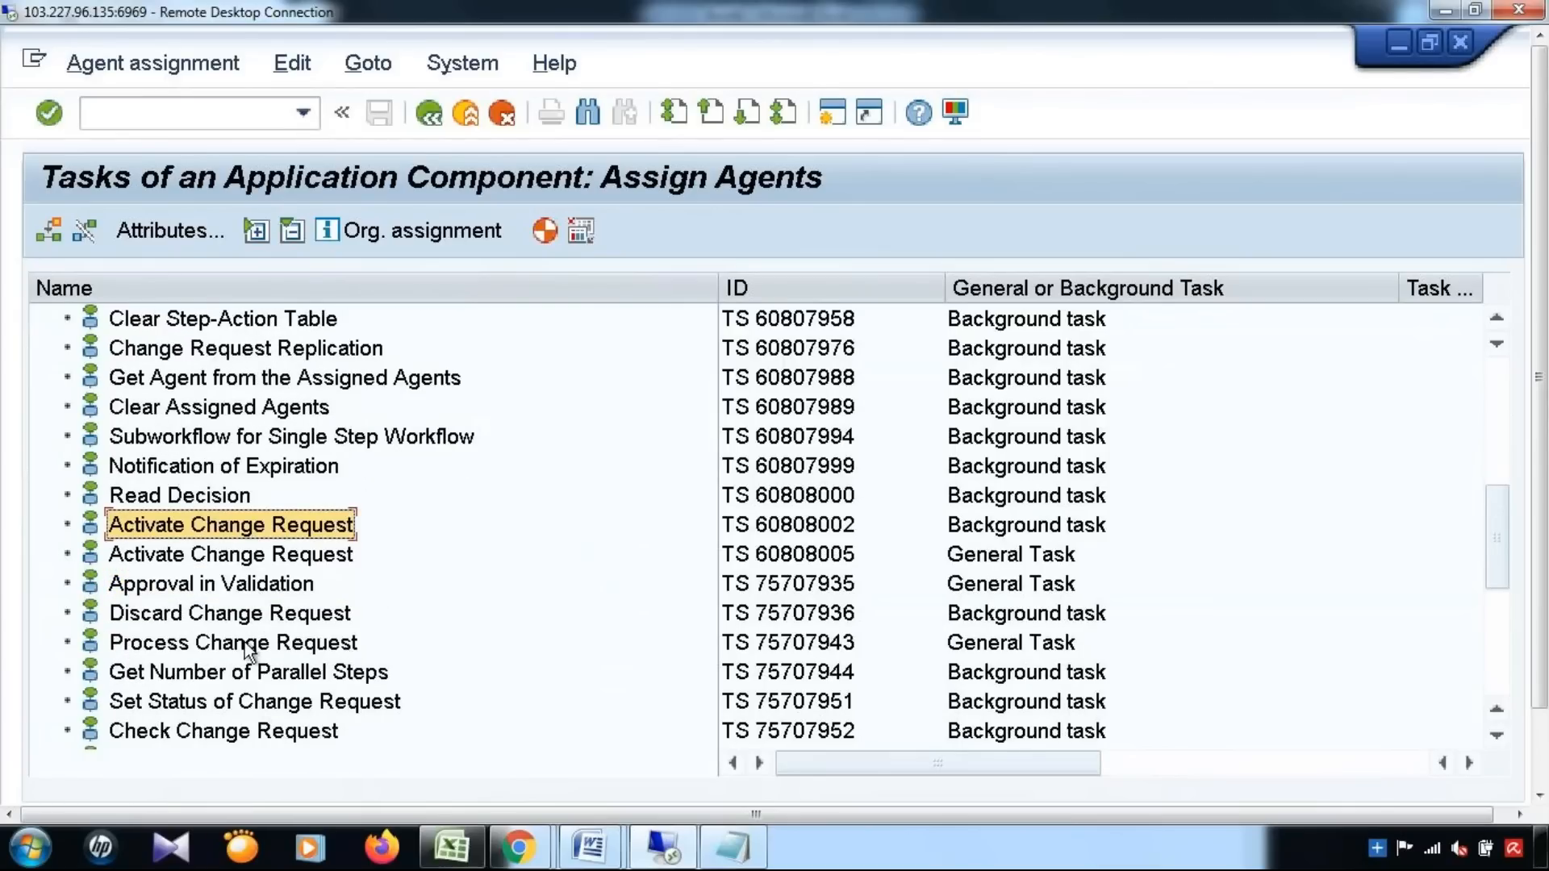
left_click(250, 645)
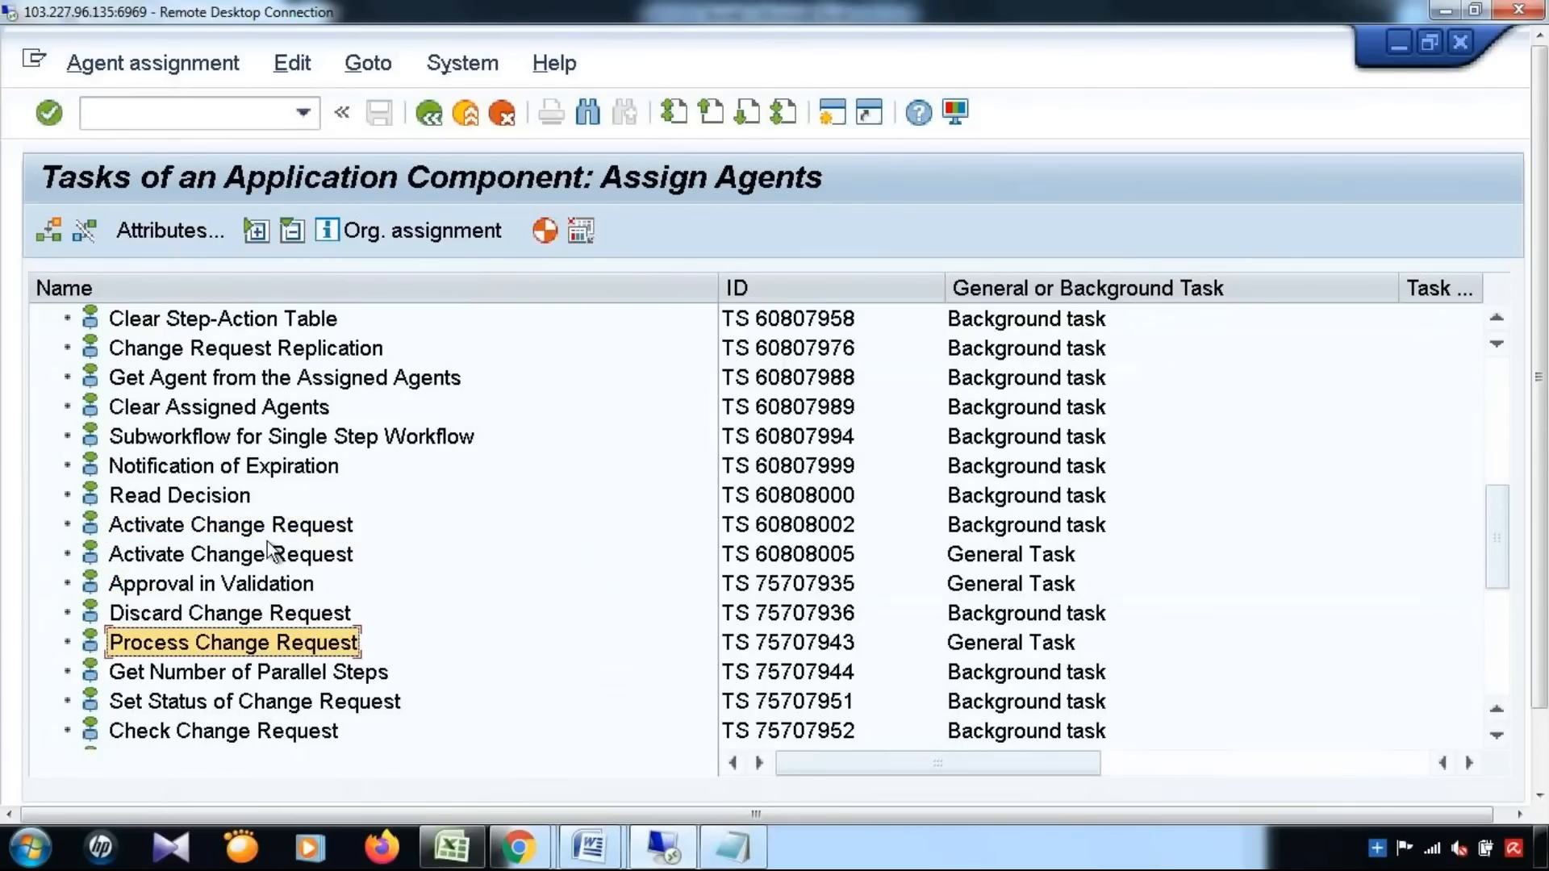
scroll(268, 545, "down", 1)
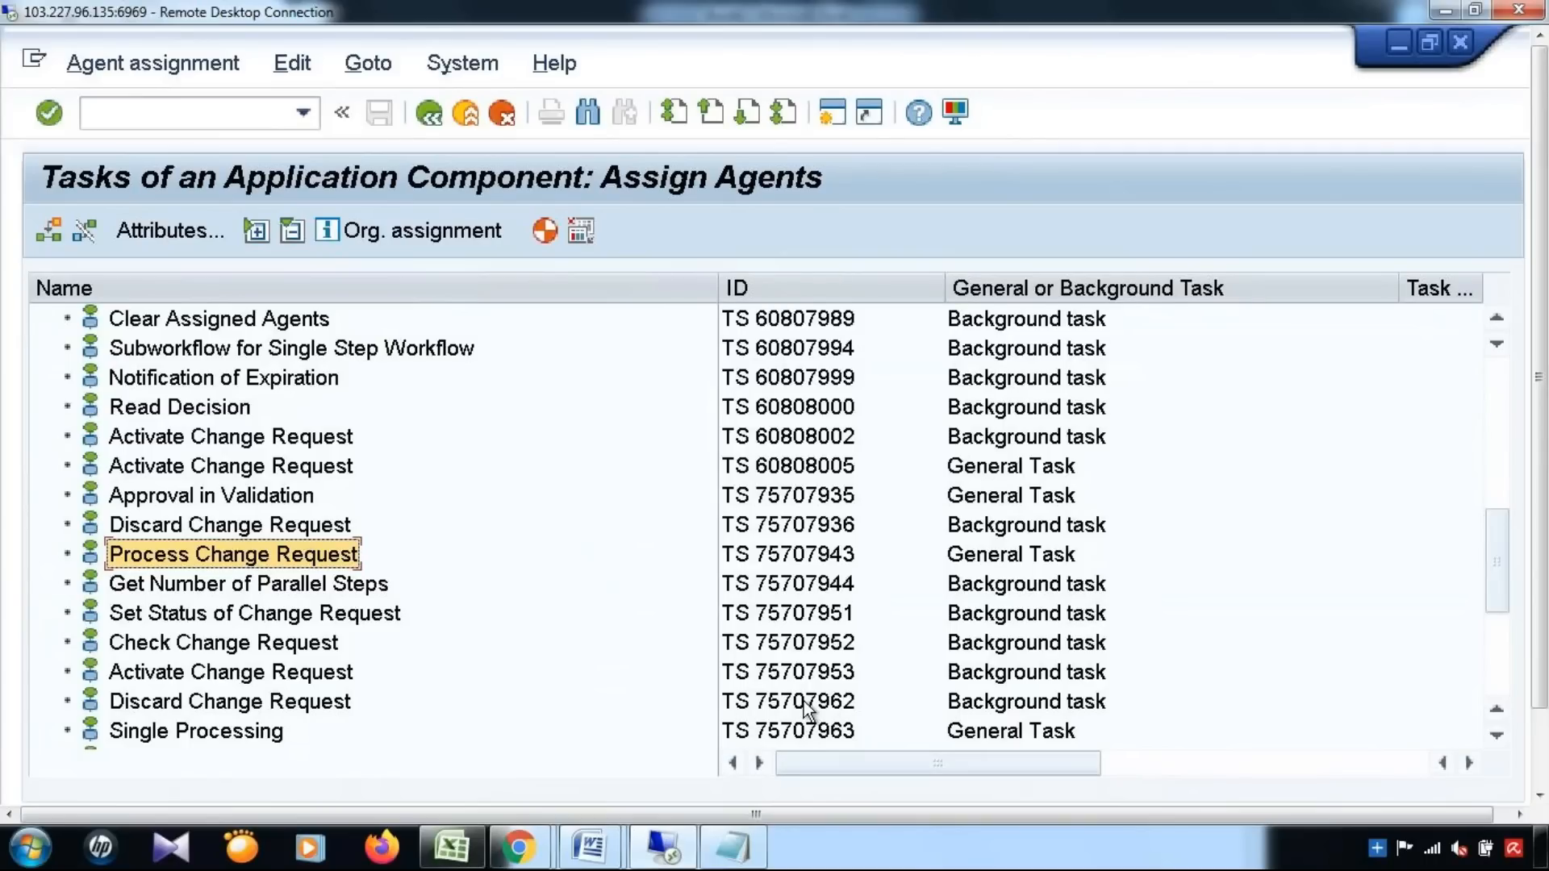
Leave the task customizing, return to the IMG structure, and open the Define Change Request Actions activity
left_click(428, 117)
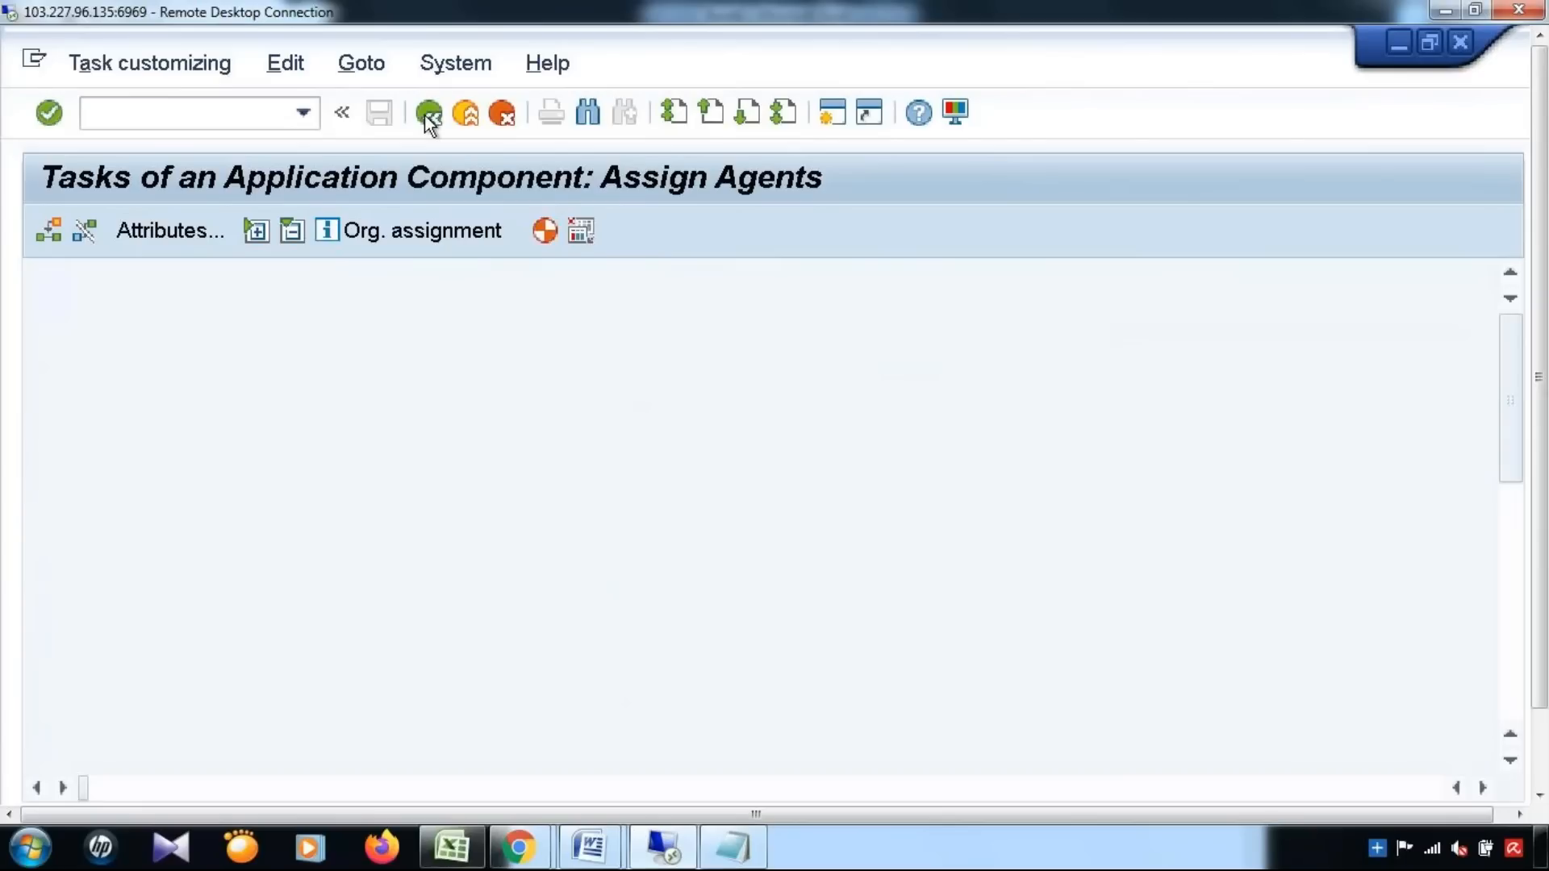
left_click(428, 117)
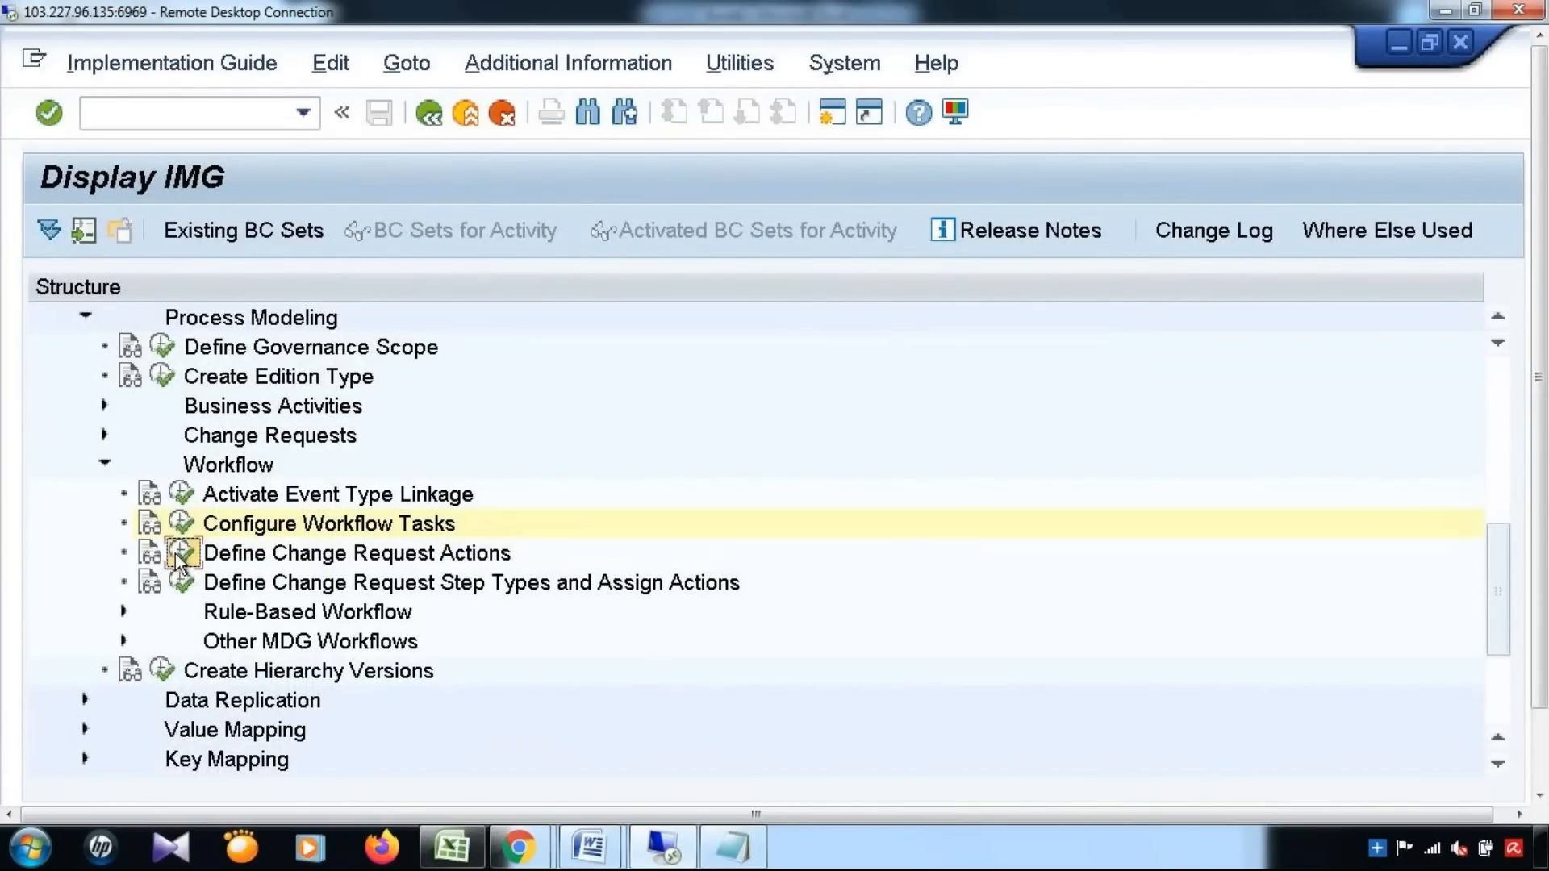
double_click(250, 559)
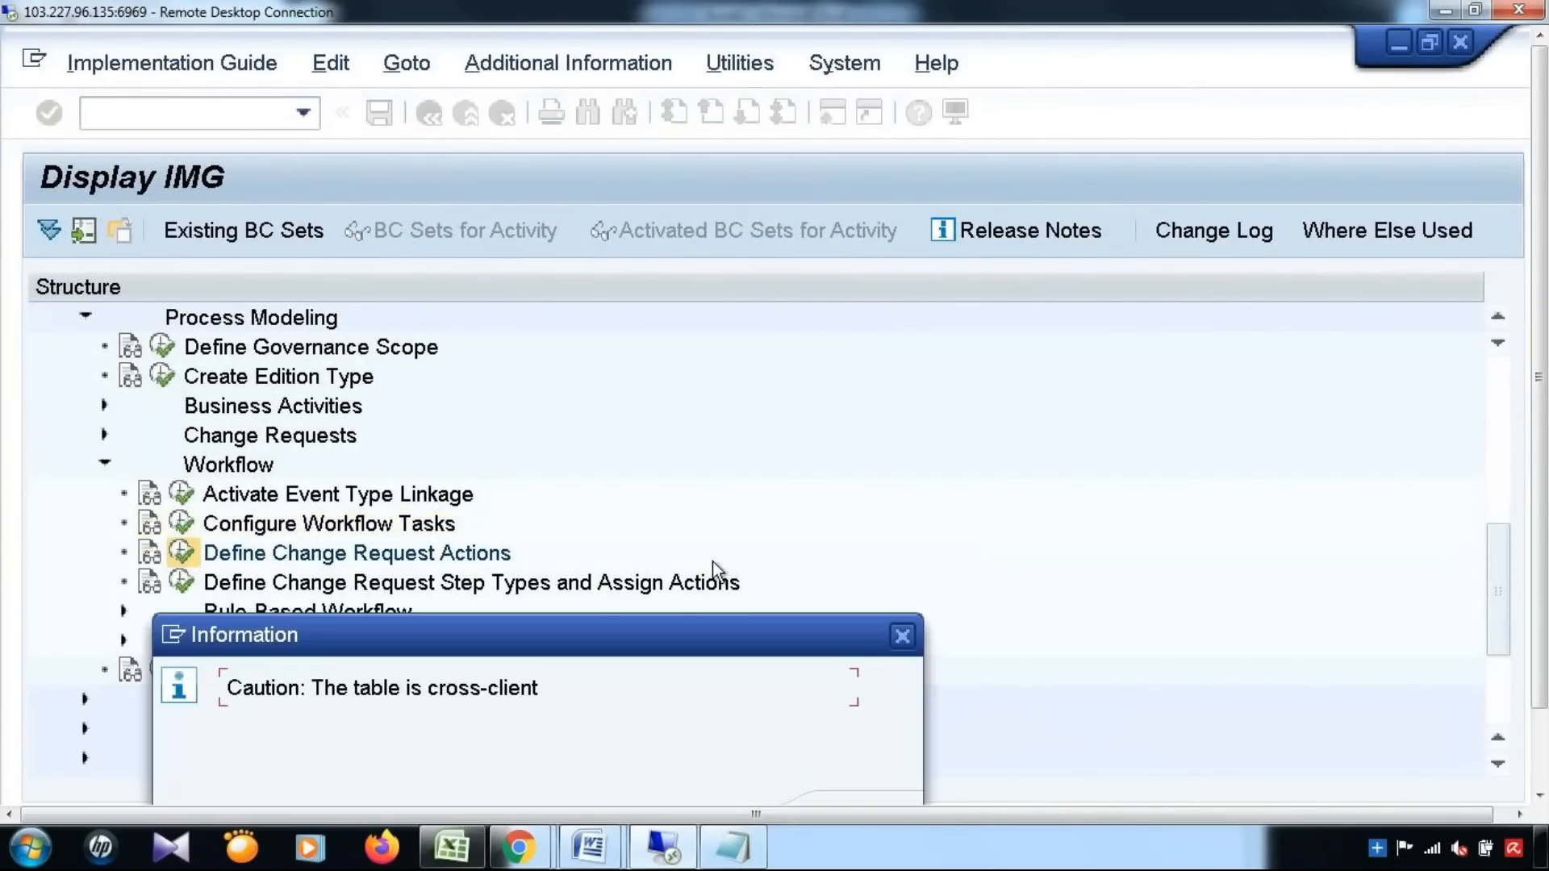
left_click(902, 636)
left_click(141, 514)
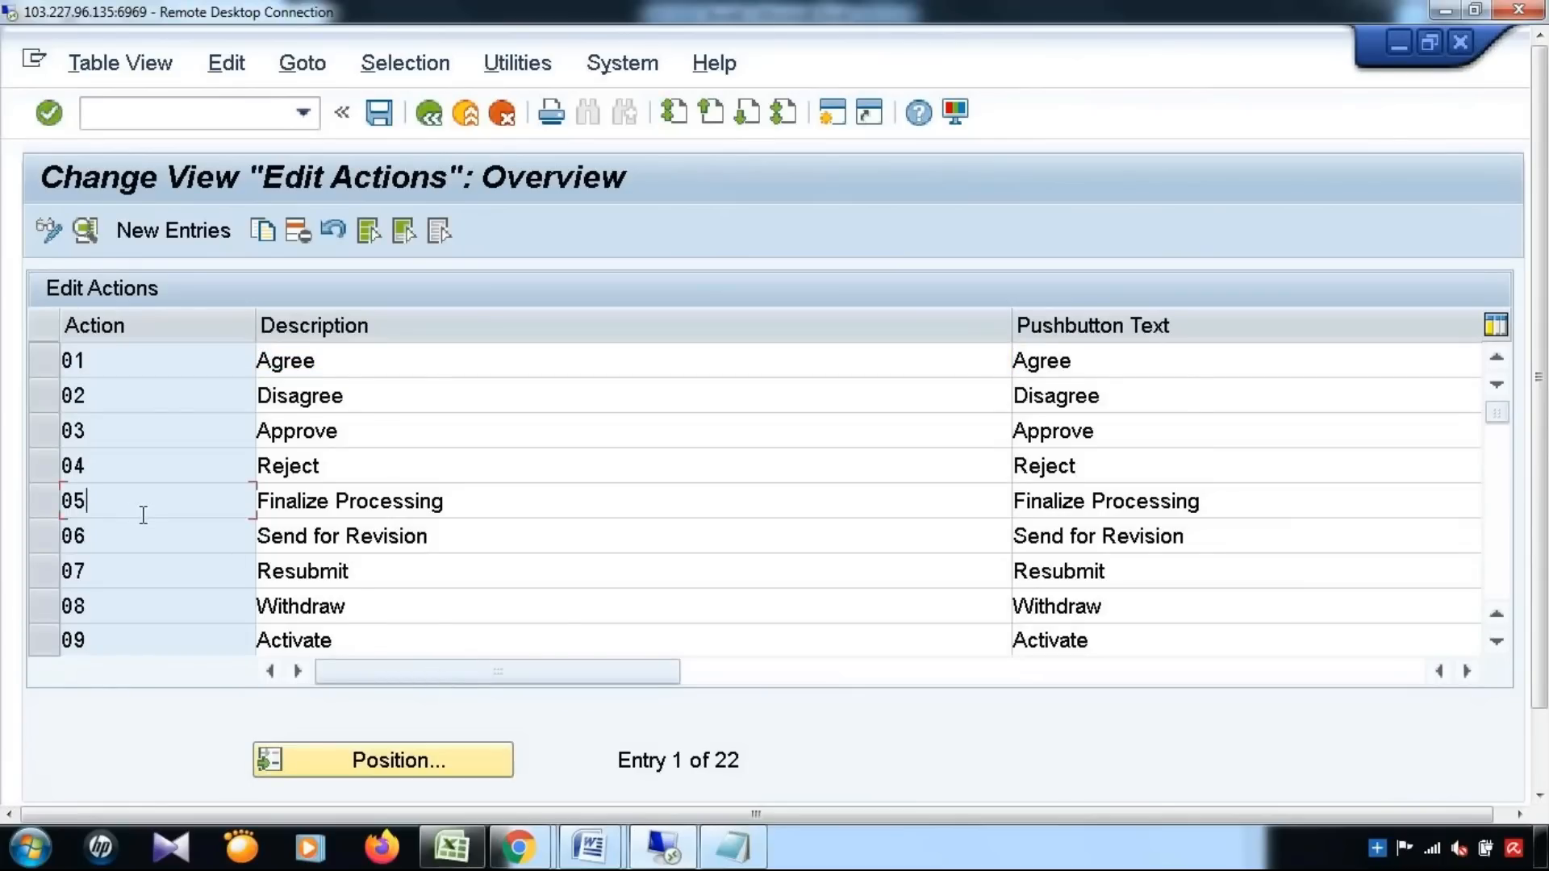
Select actions 03 Approve, 04 Reject, 06 Send for Revision, 07 Resubmit, 08 Withdraw and 09 Activate in the Edit Actions table
scroll(144, 519, "down", 3)
scroll(148, 538, "up", 3)
left_click(46, 433)
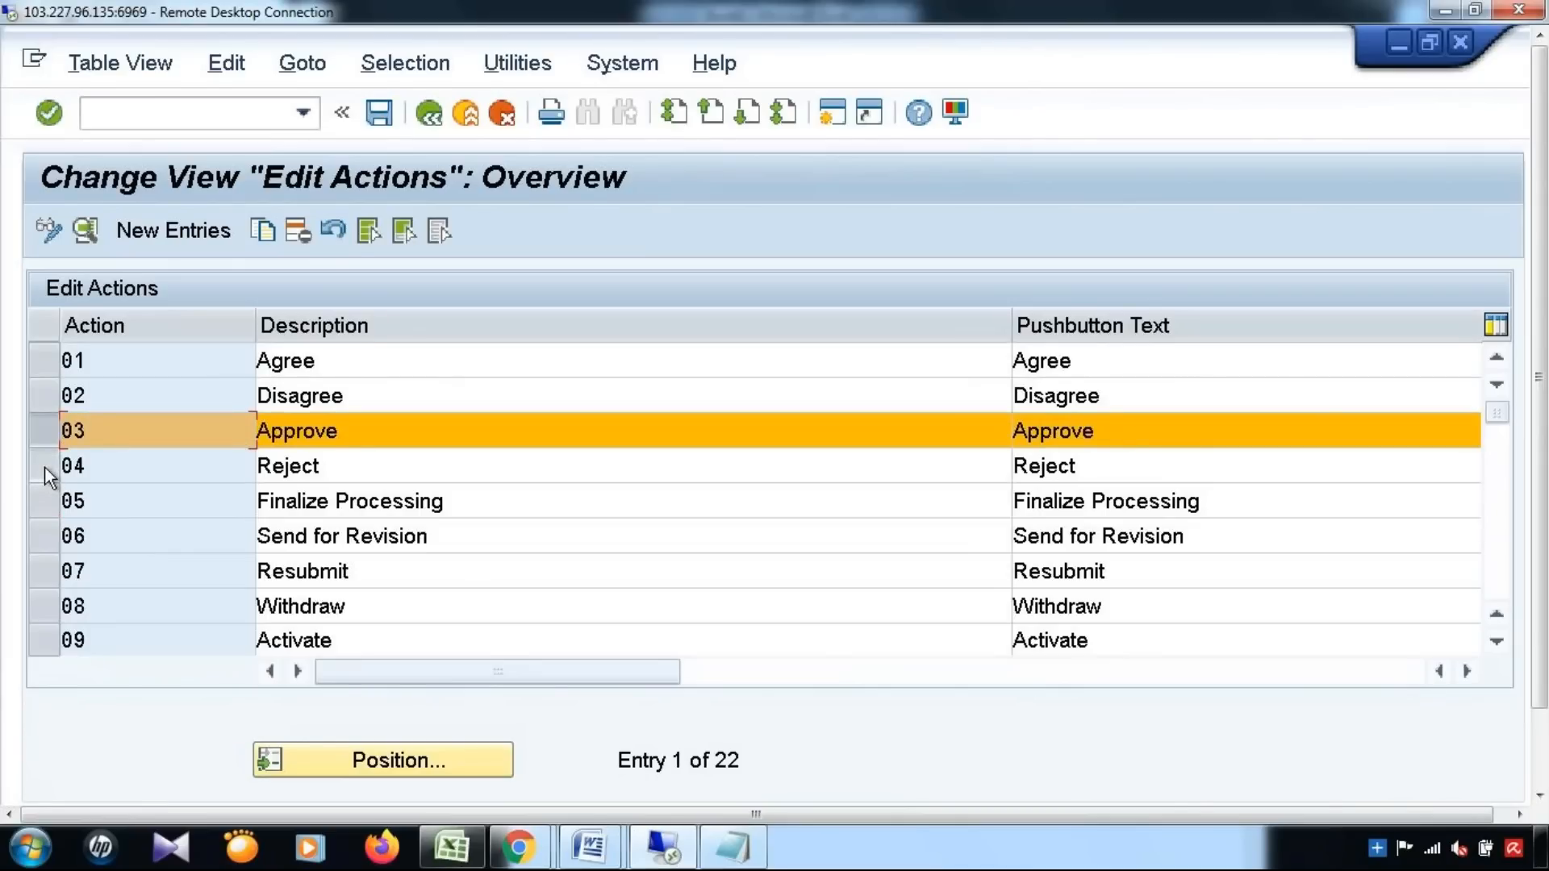
left_click(45, 467)
left_click(41, 574)
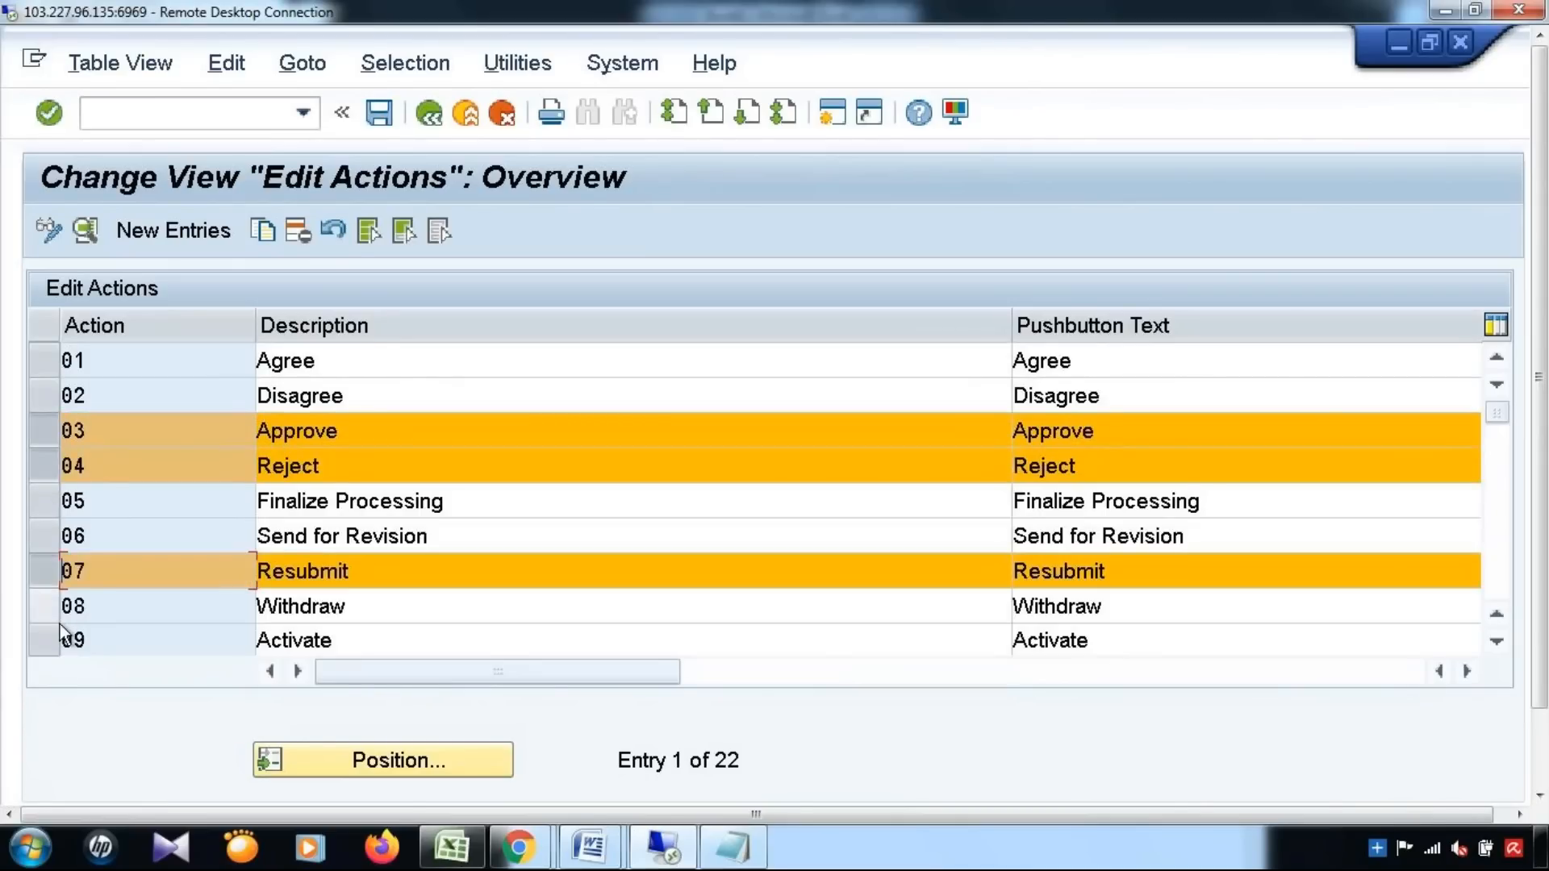
left_click(42, 608)
left_click(42, 642)
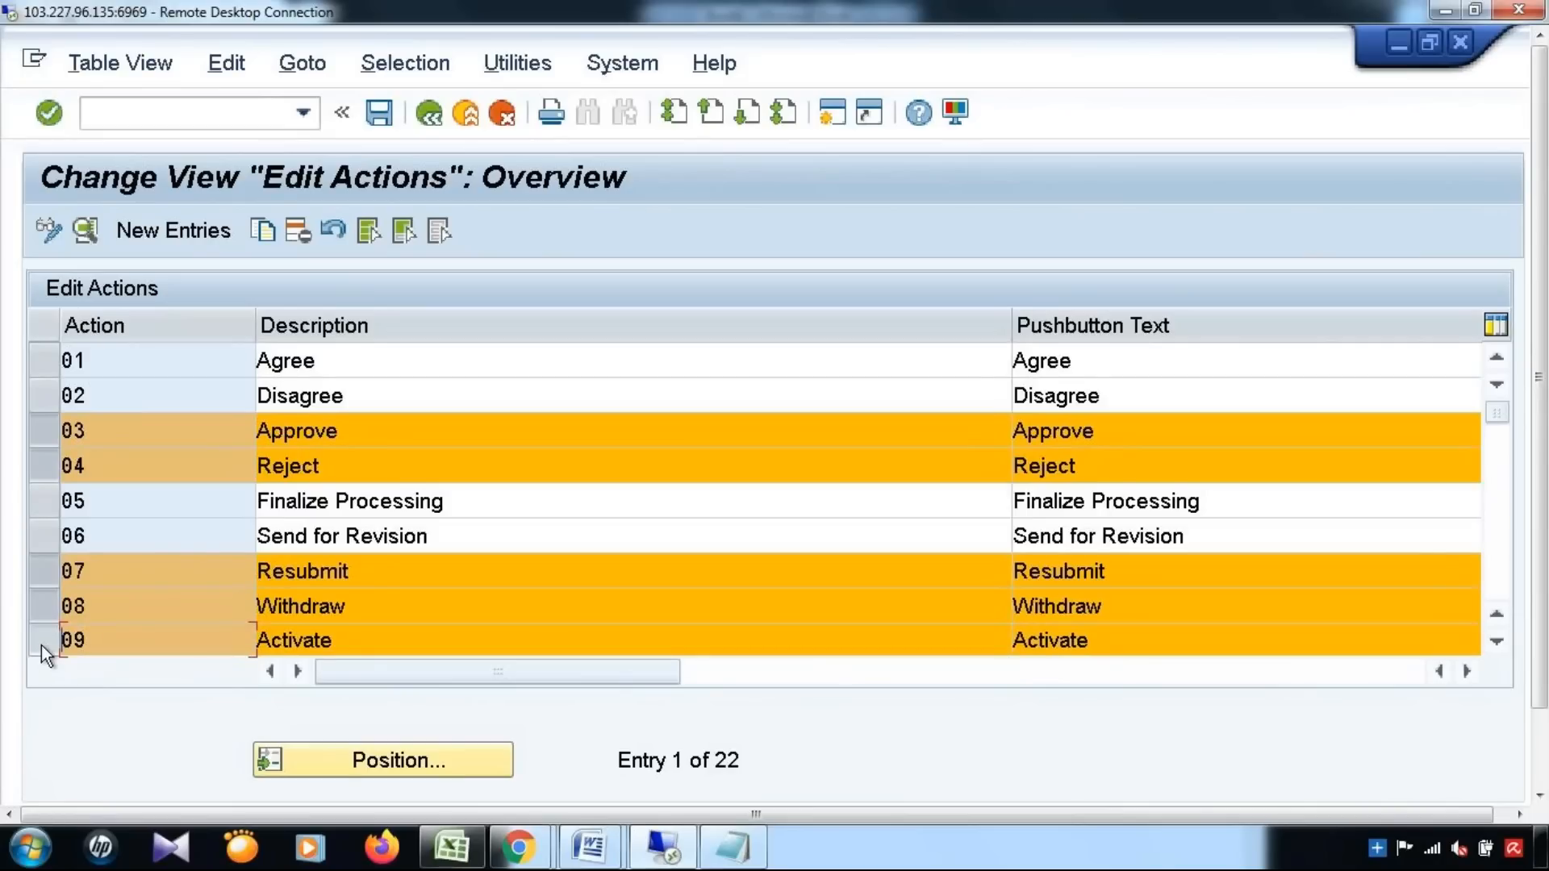
left_click(43, 540)
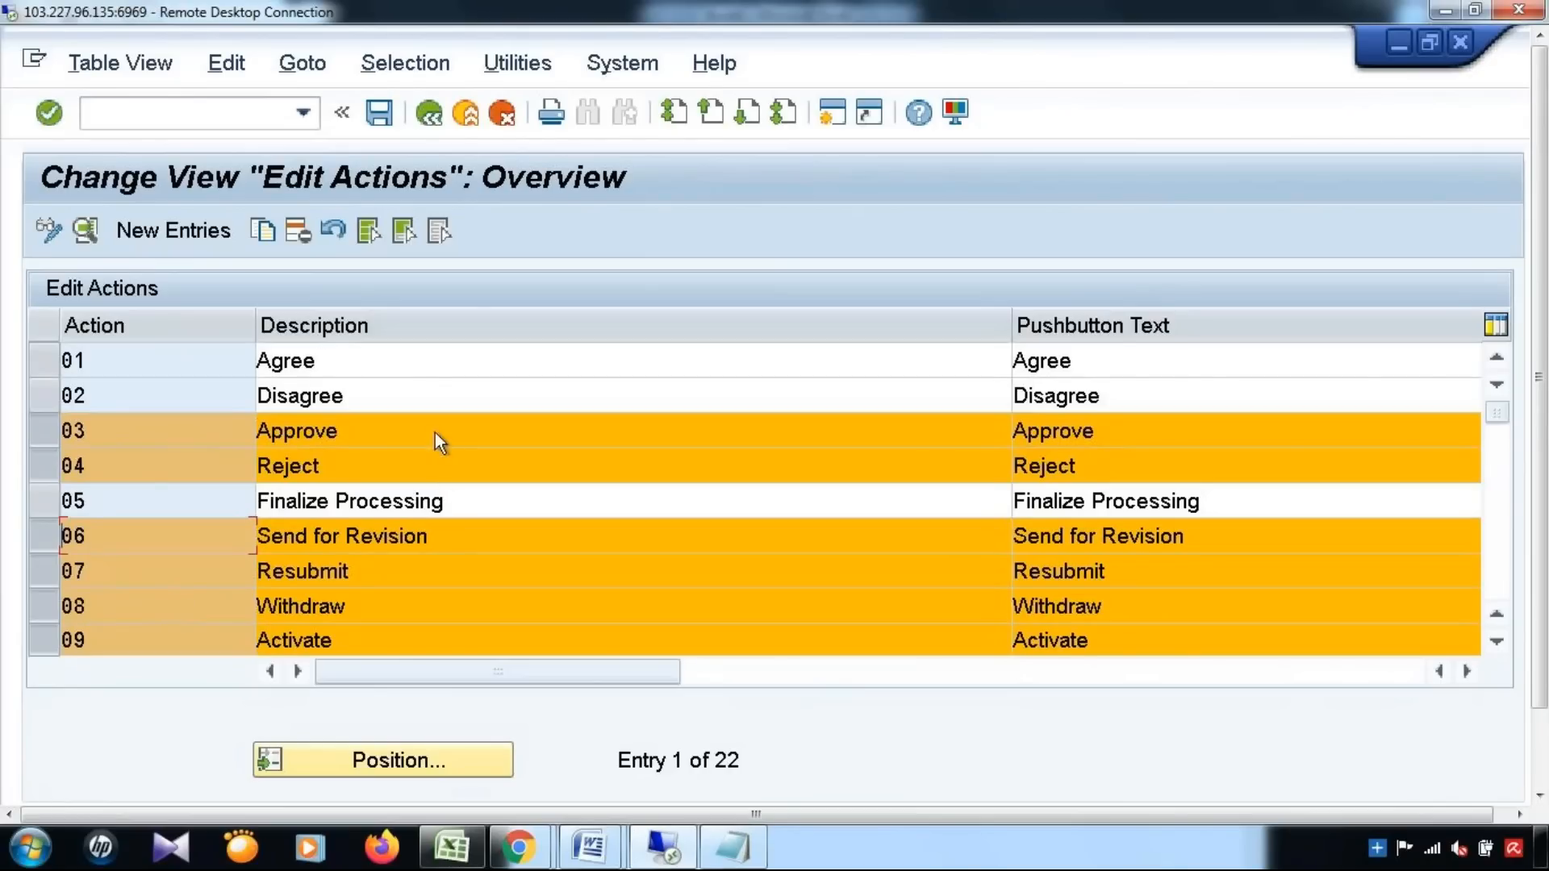
Leave the Edit Actions table and examine the step types in Define Change Request Step Types and Assign Actions
left_click(429, 115)
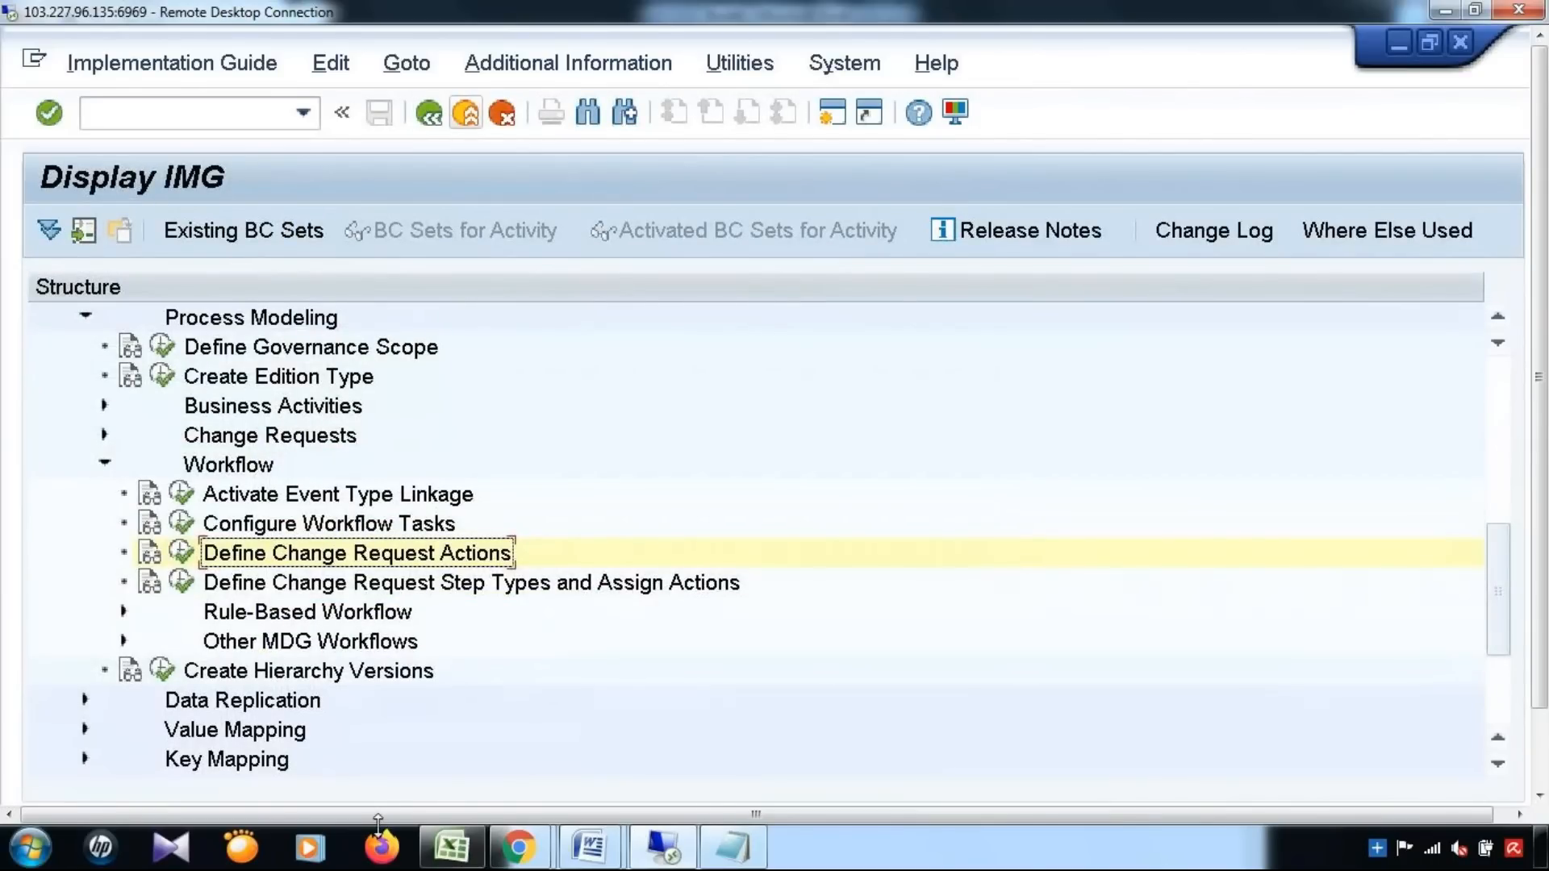
left_click(182, 583)
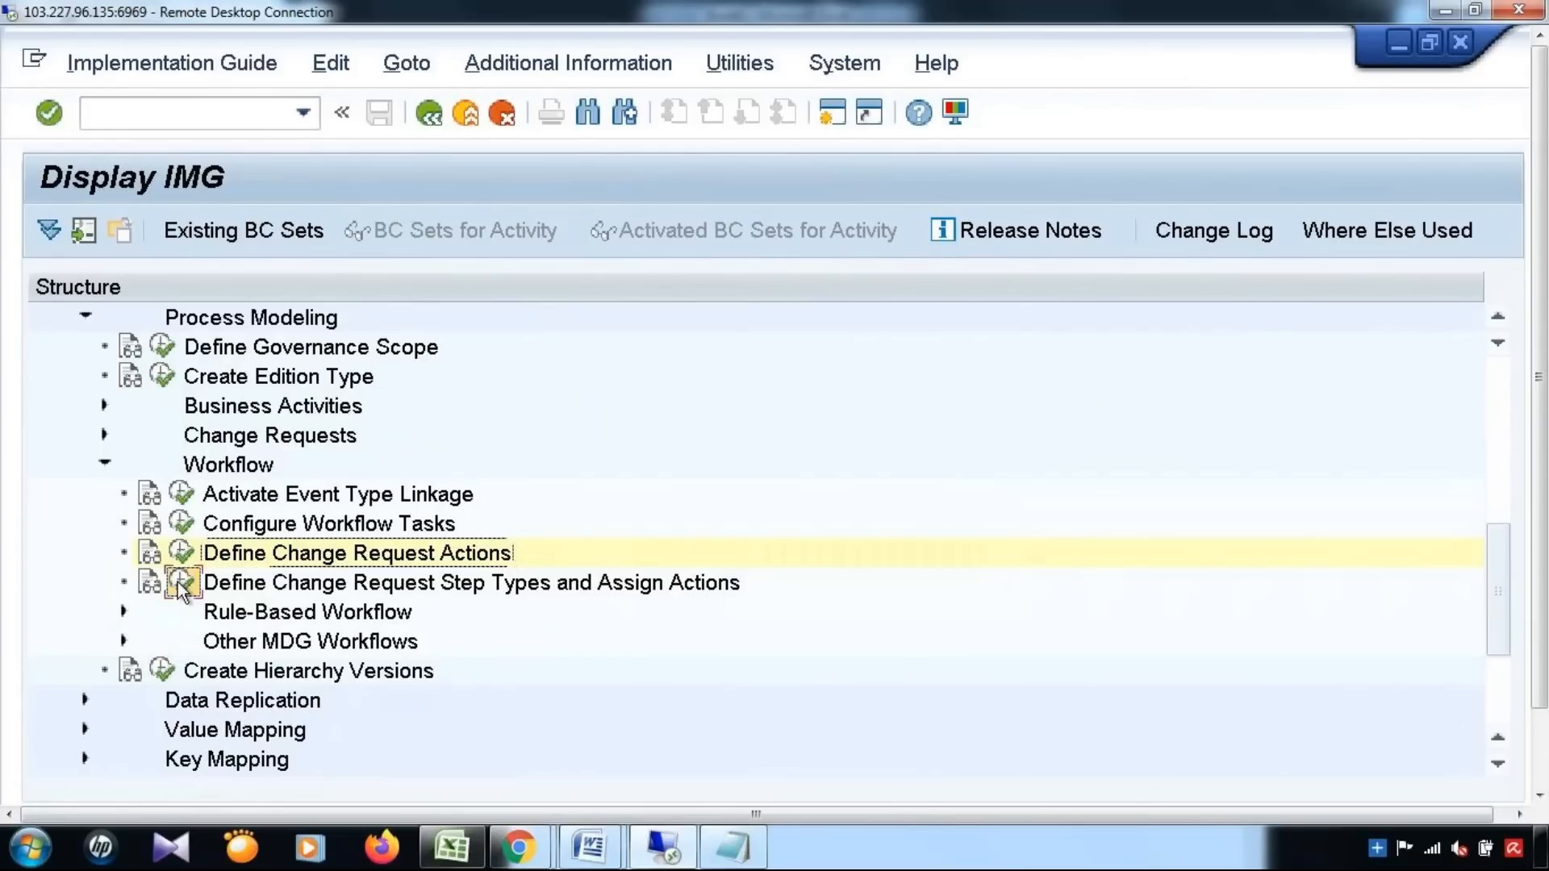
left_click(910, 639)
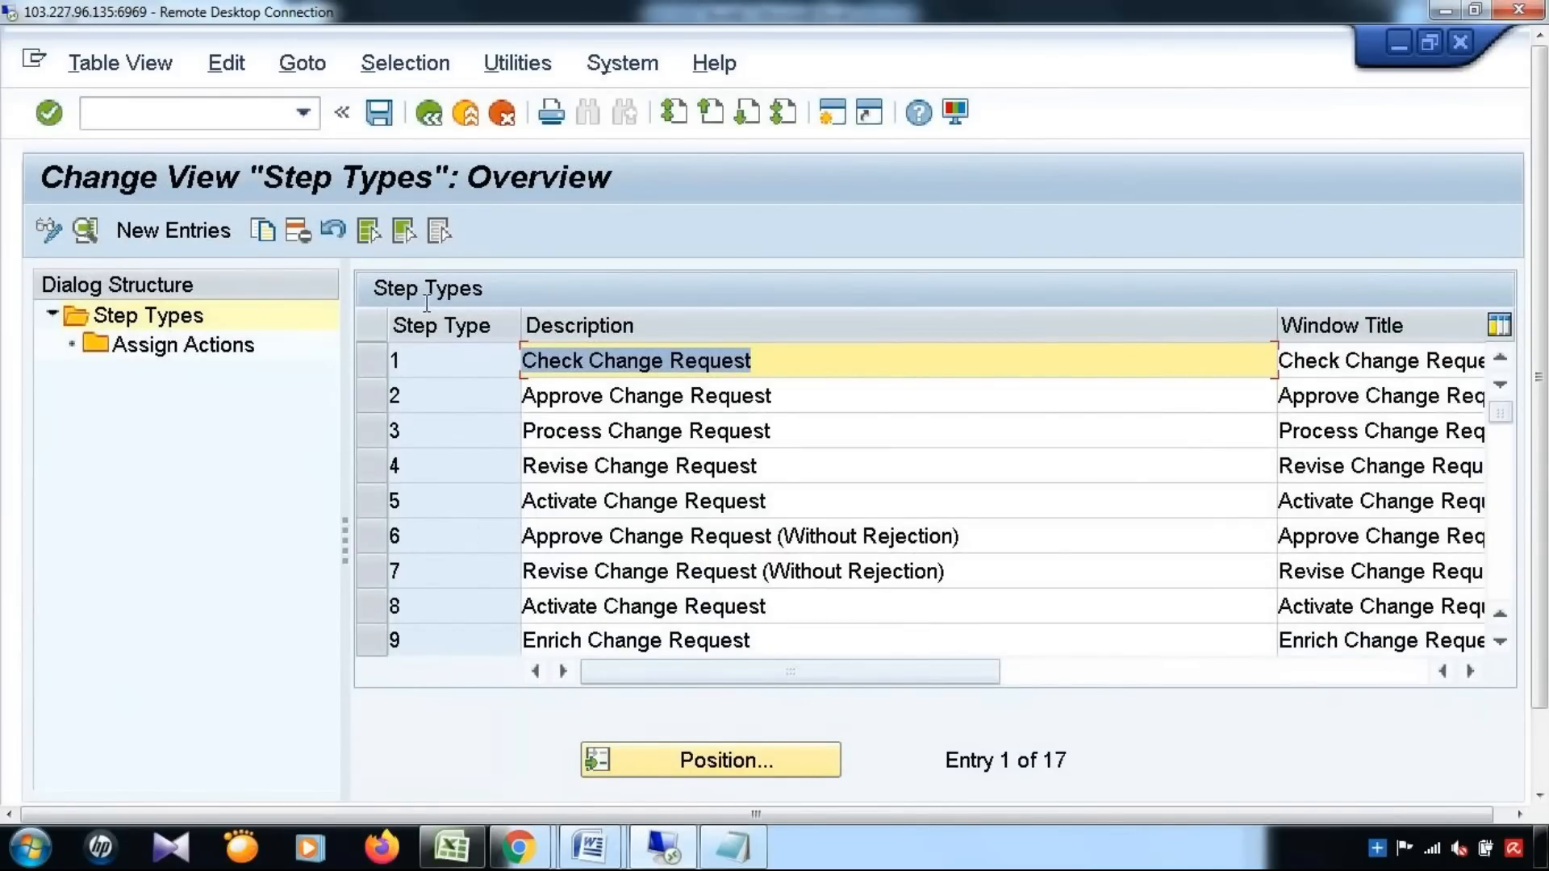
left_click(428, 114)
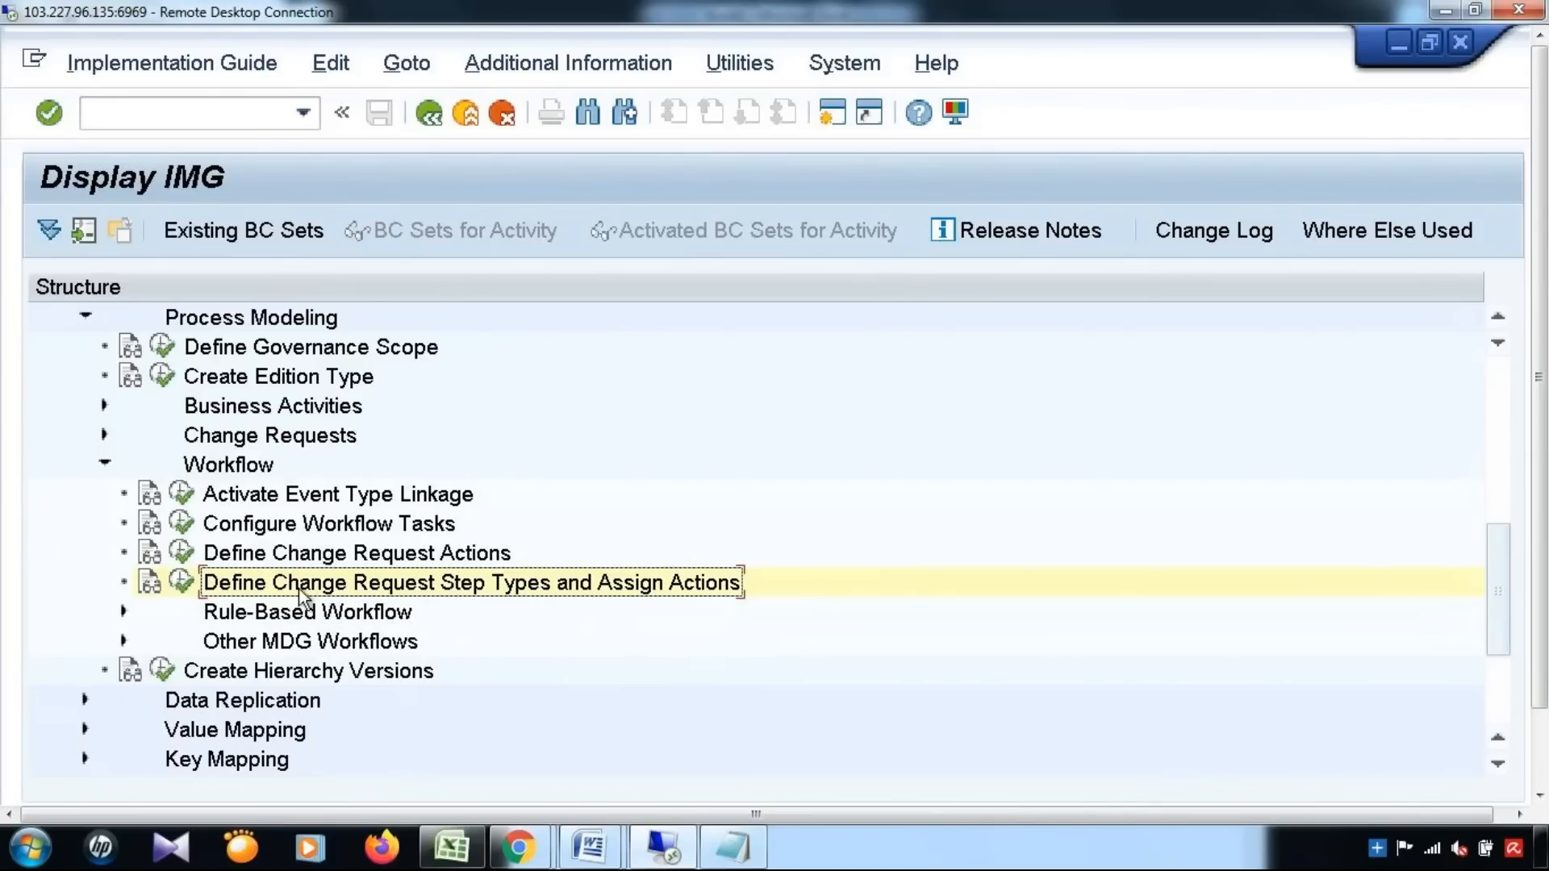
left_click(179, 583)
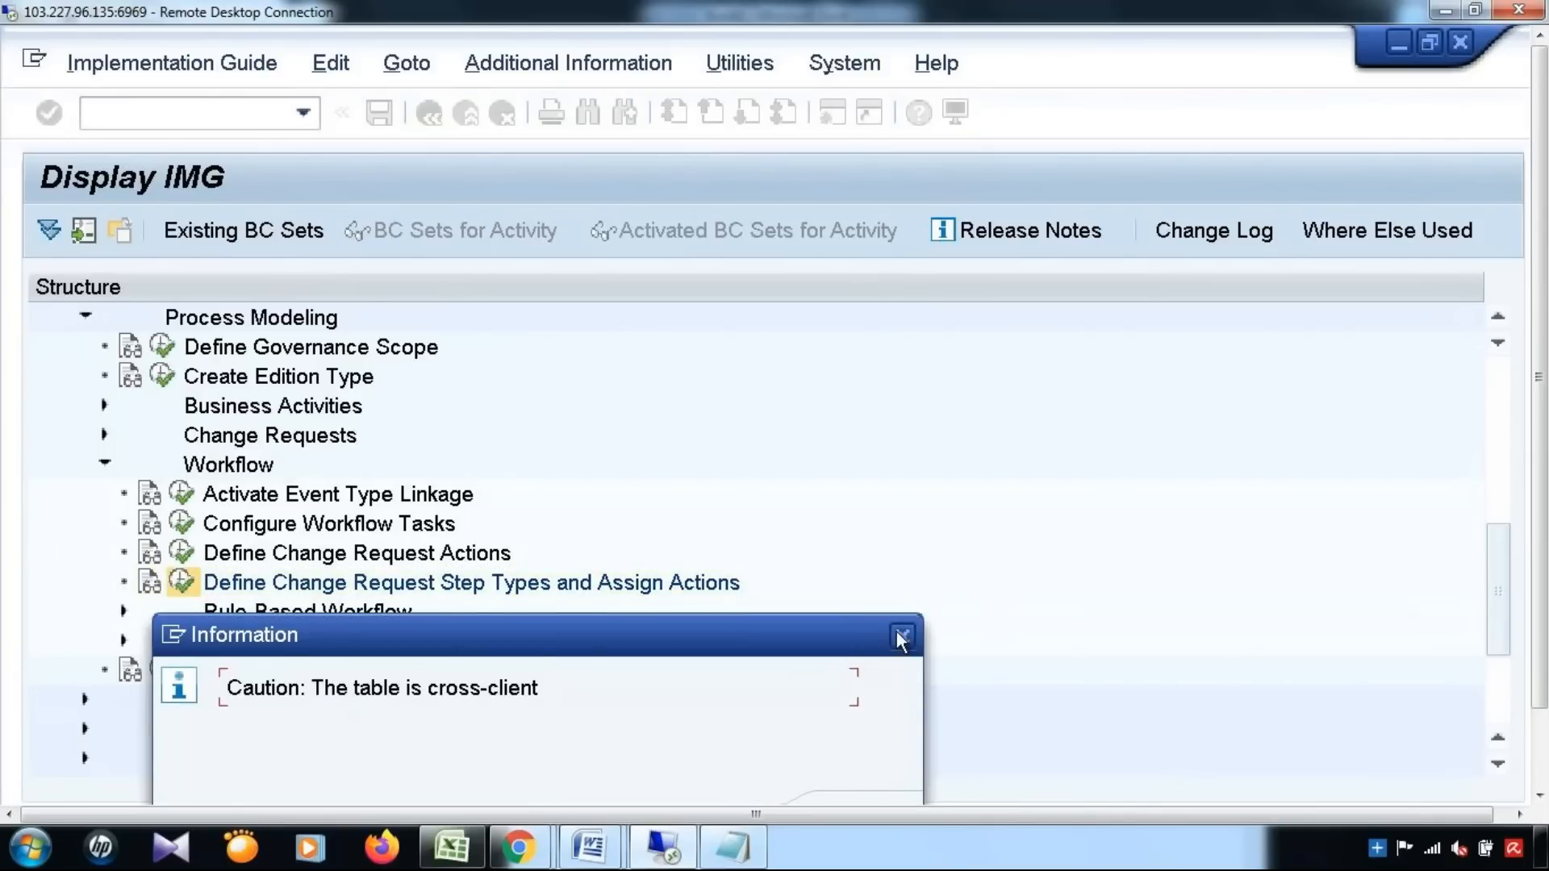
left_click(898, 631)
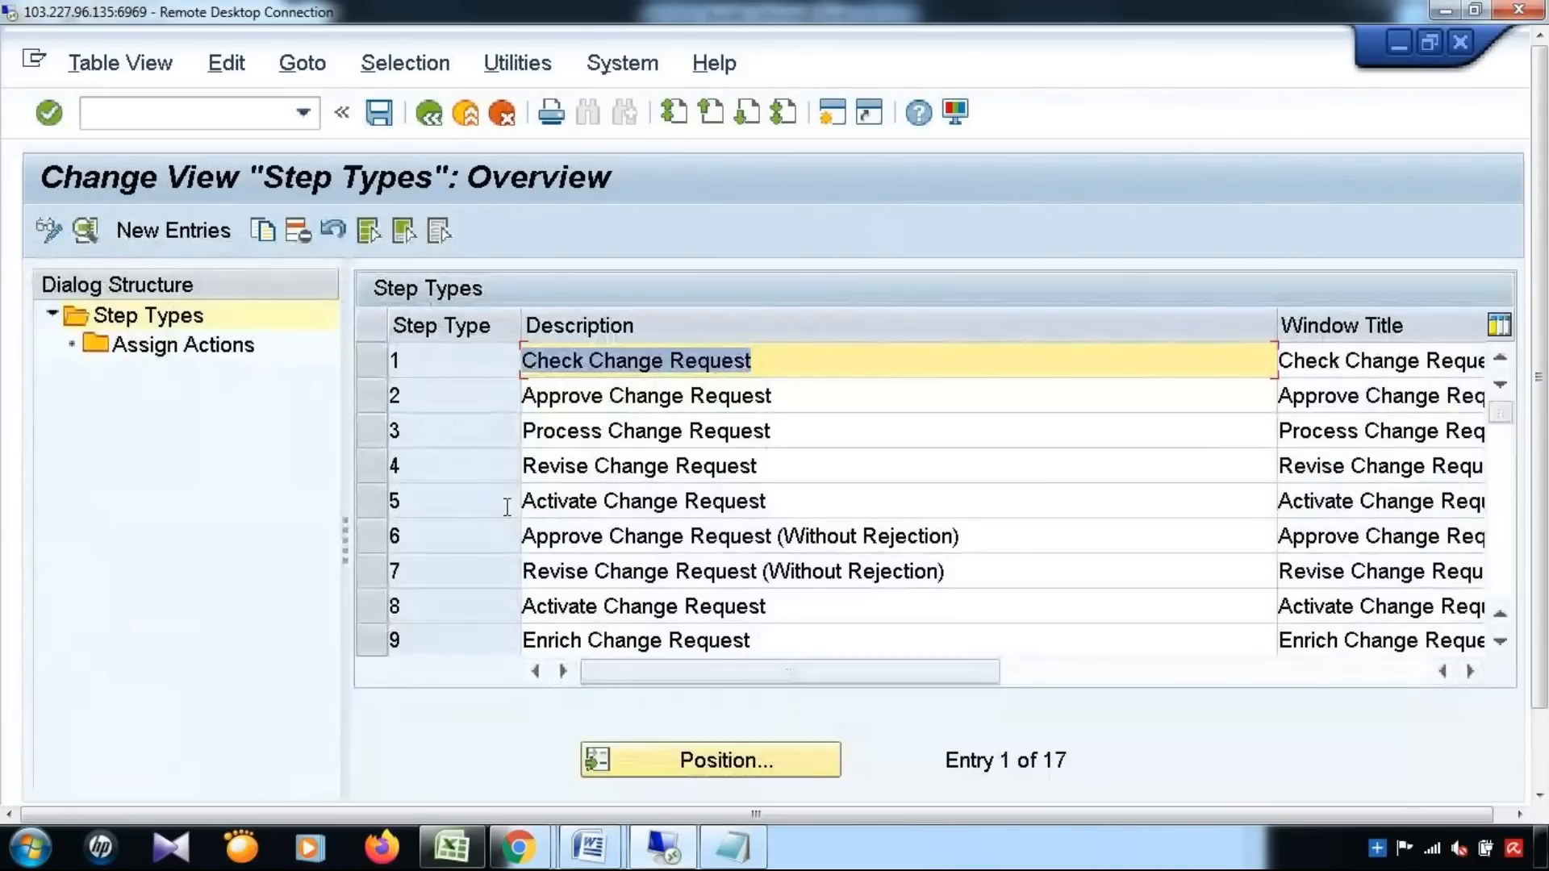
left_click(429, 114)
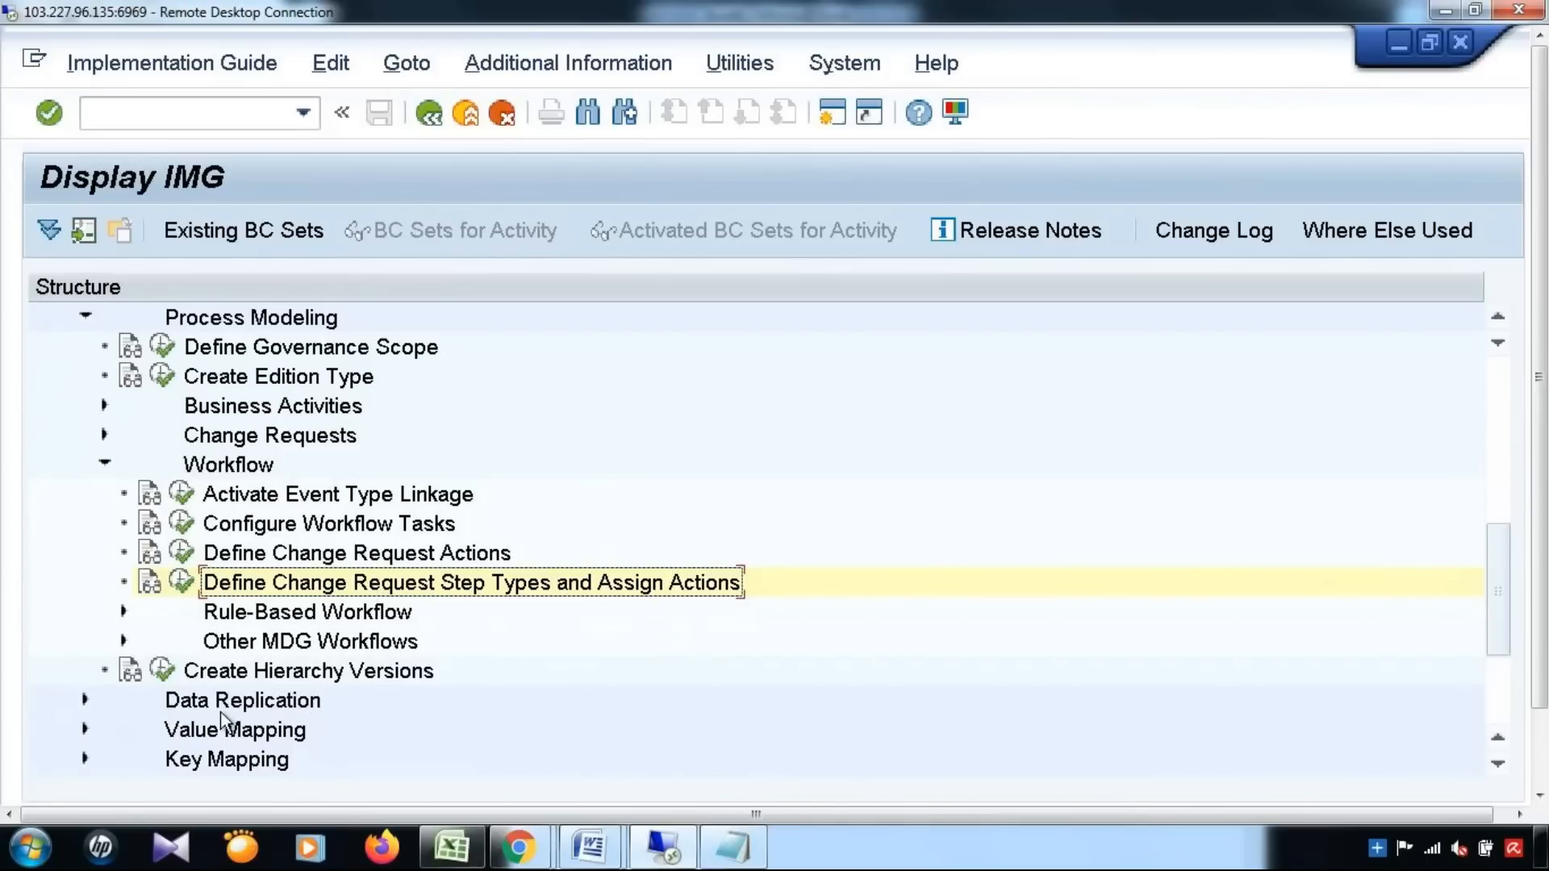
Expand Rule-Based Workflow in the IMG structure and select the Define Change Request Steps for Rule-Based Workflow activity
left_click(124, 612)
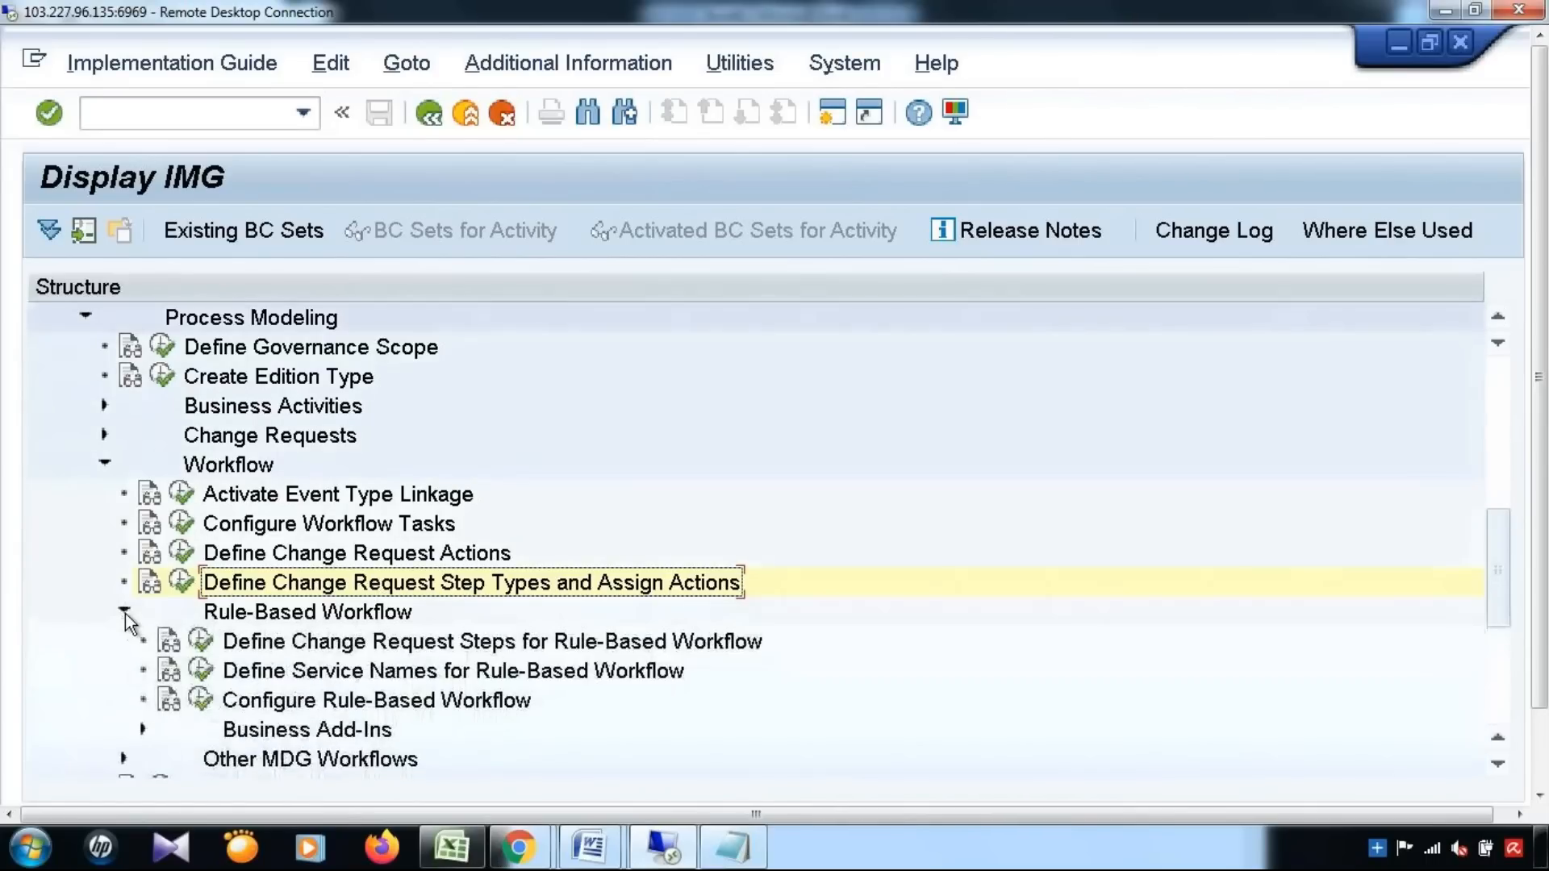
scroll(126, 621, "down", 1)
left_click(326, 563)
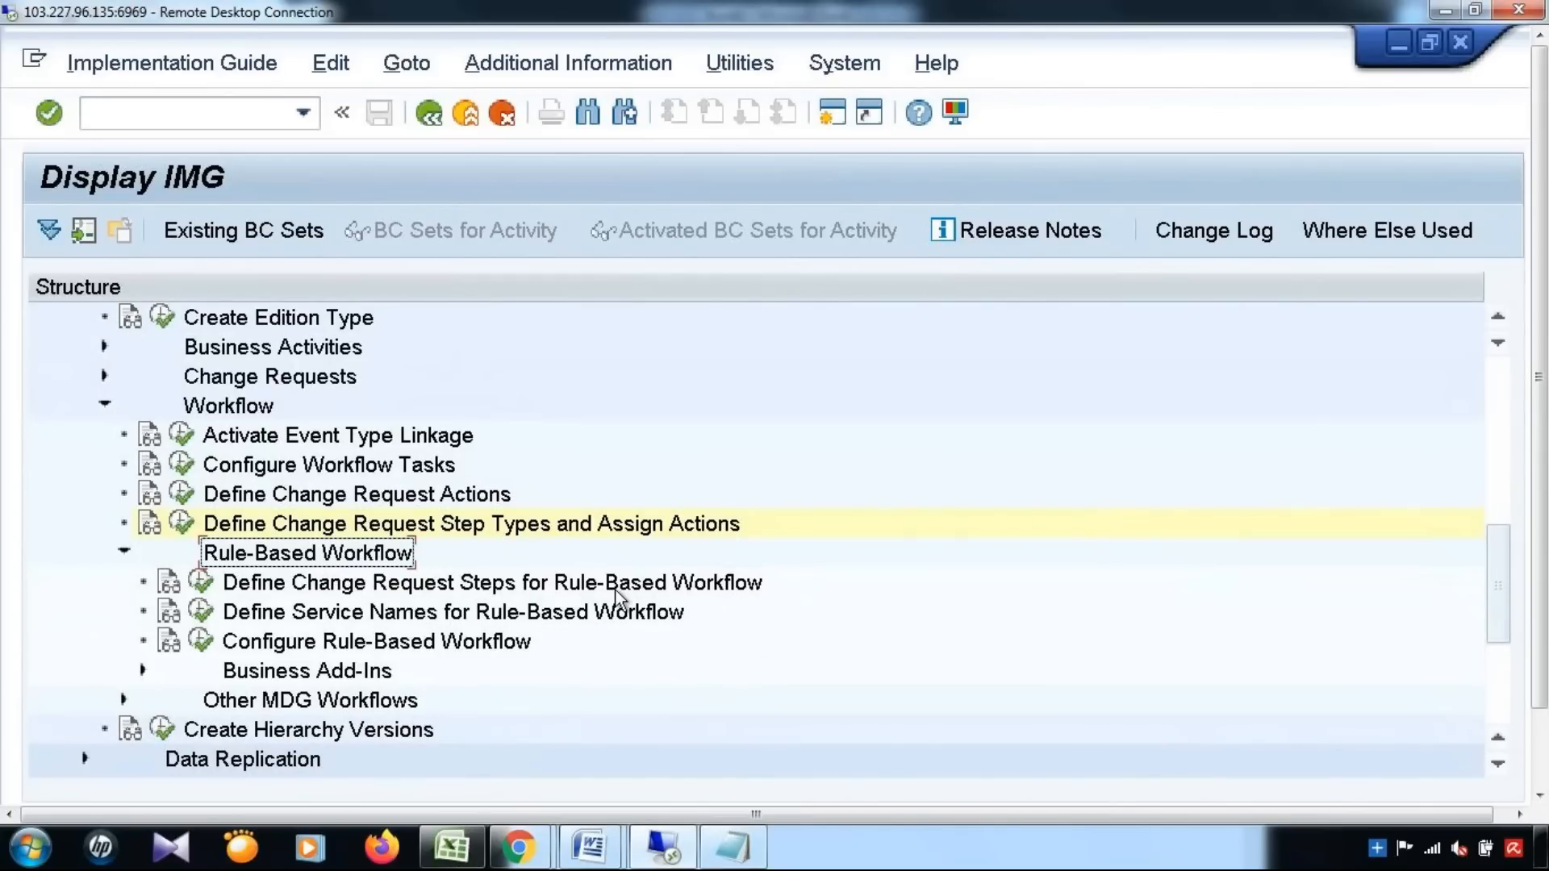
left_click(423, 592)
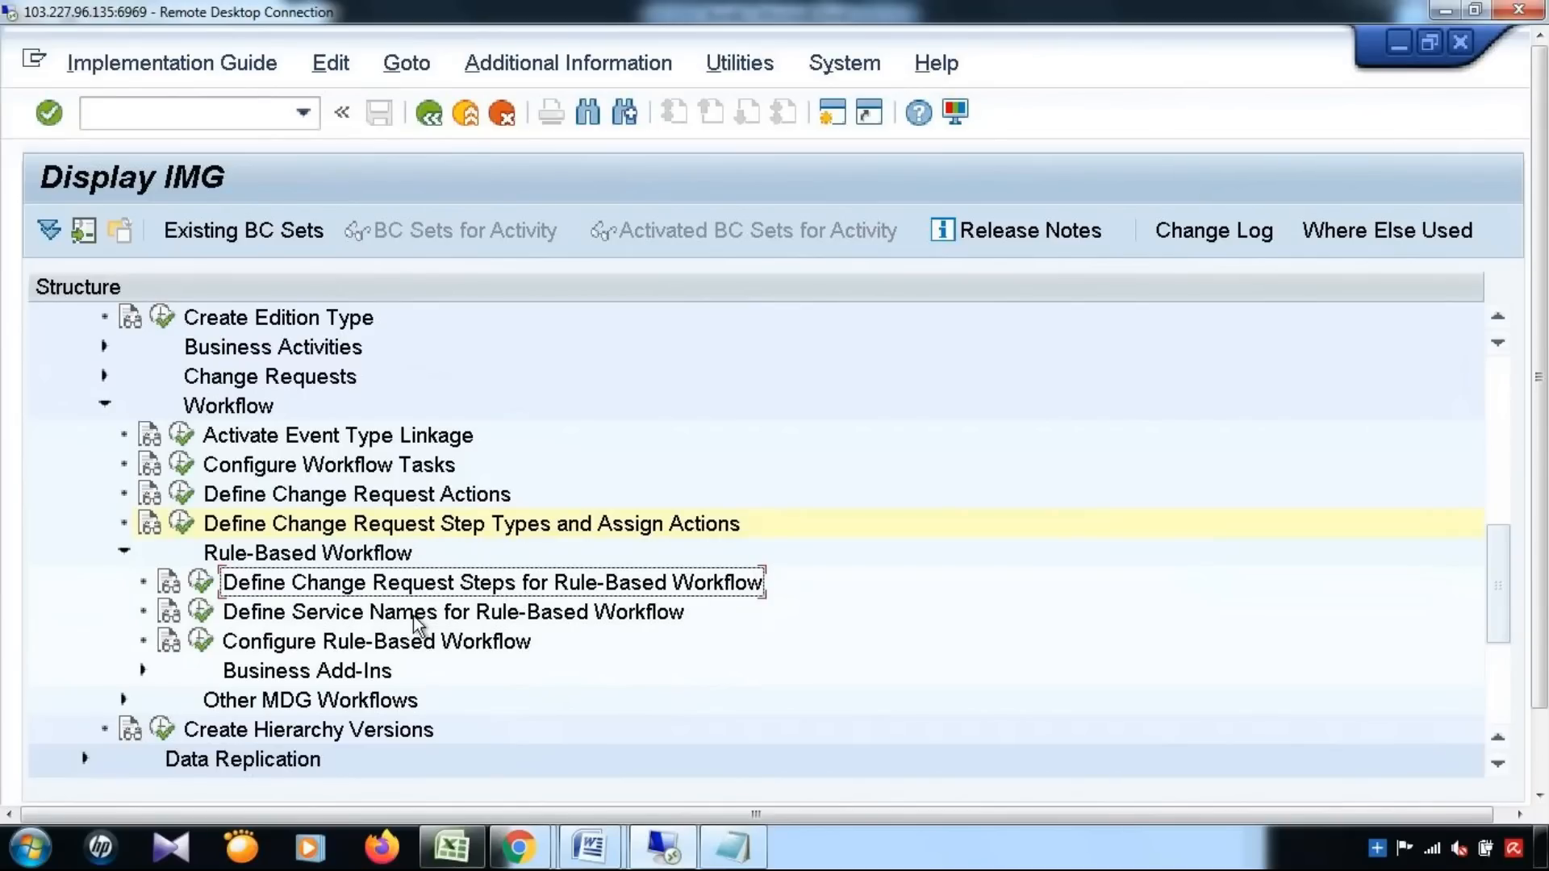
Open Create Change Request Type under Change Requests and look for YMAT01 among the existing types
scroll(413, 616, "up", 1)
left_click(104, 465)
left_click(182, 522)
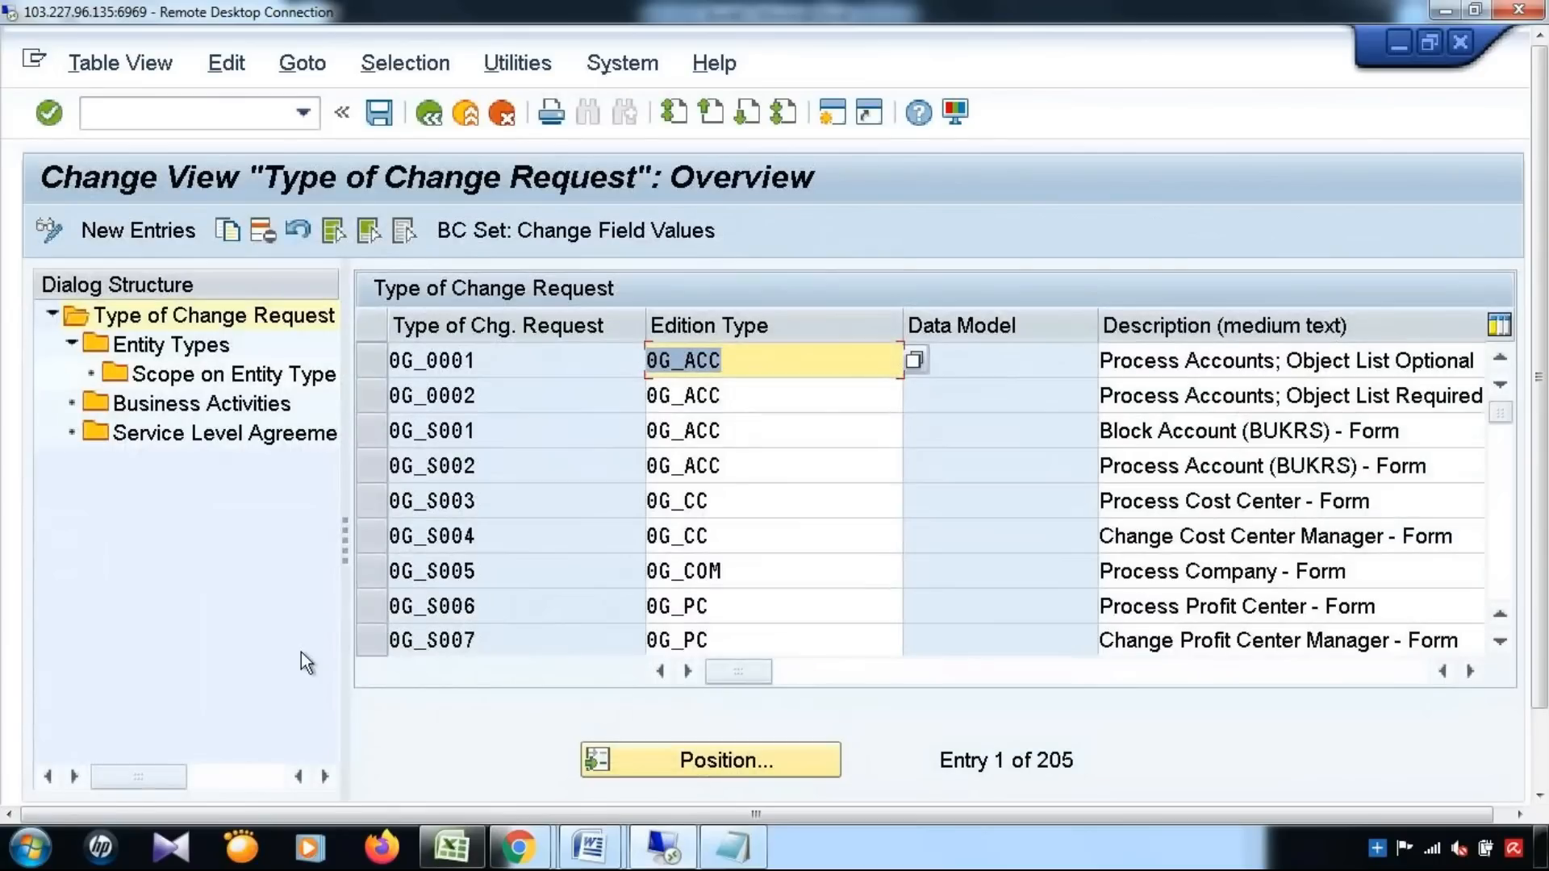
left_click(541, 613)
left_click(687, 762)
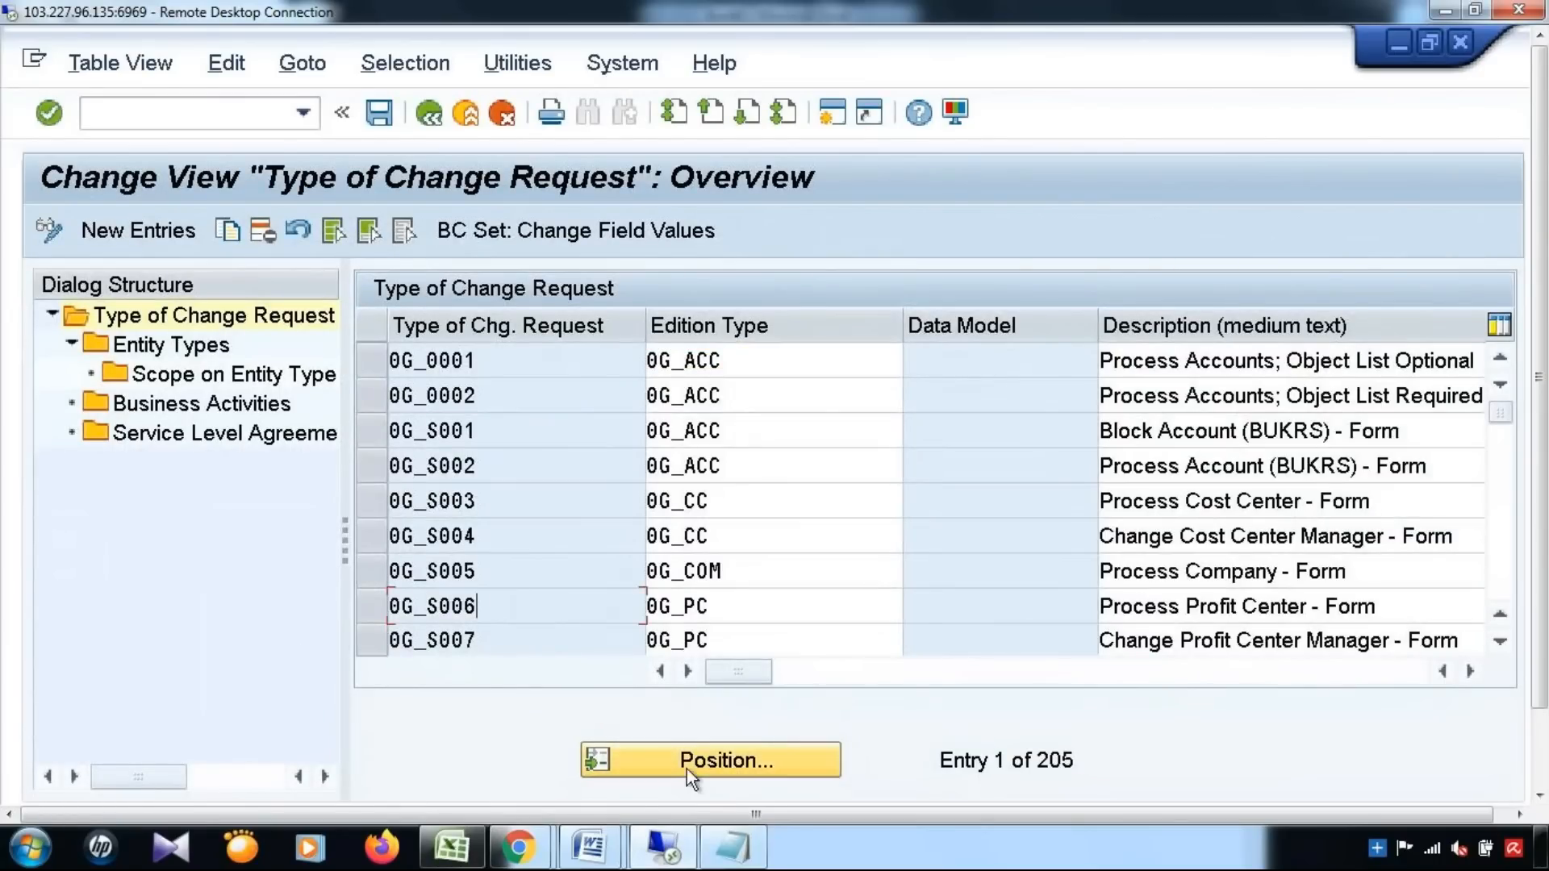
type("YMAT01")
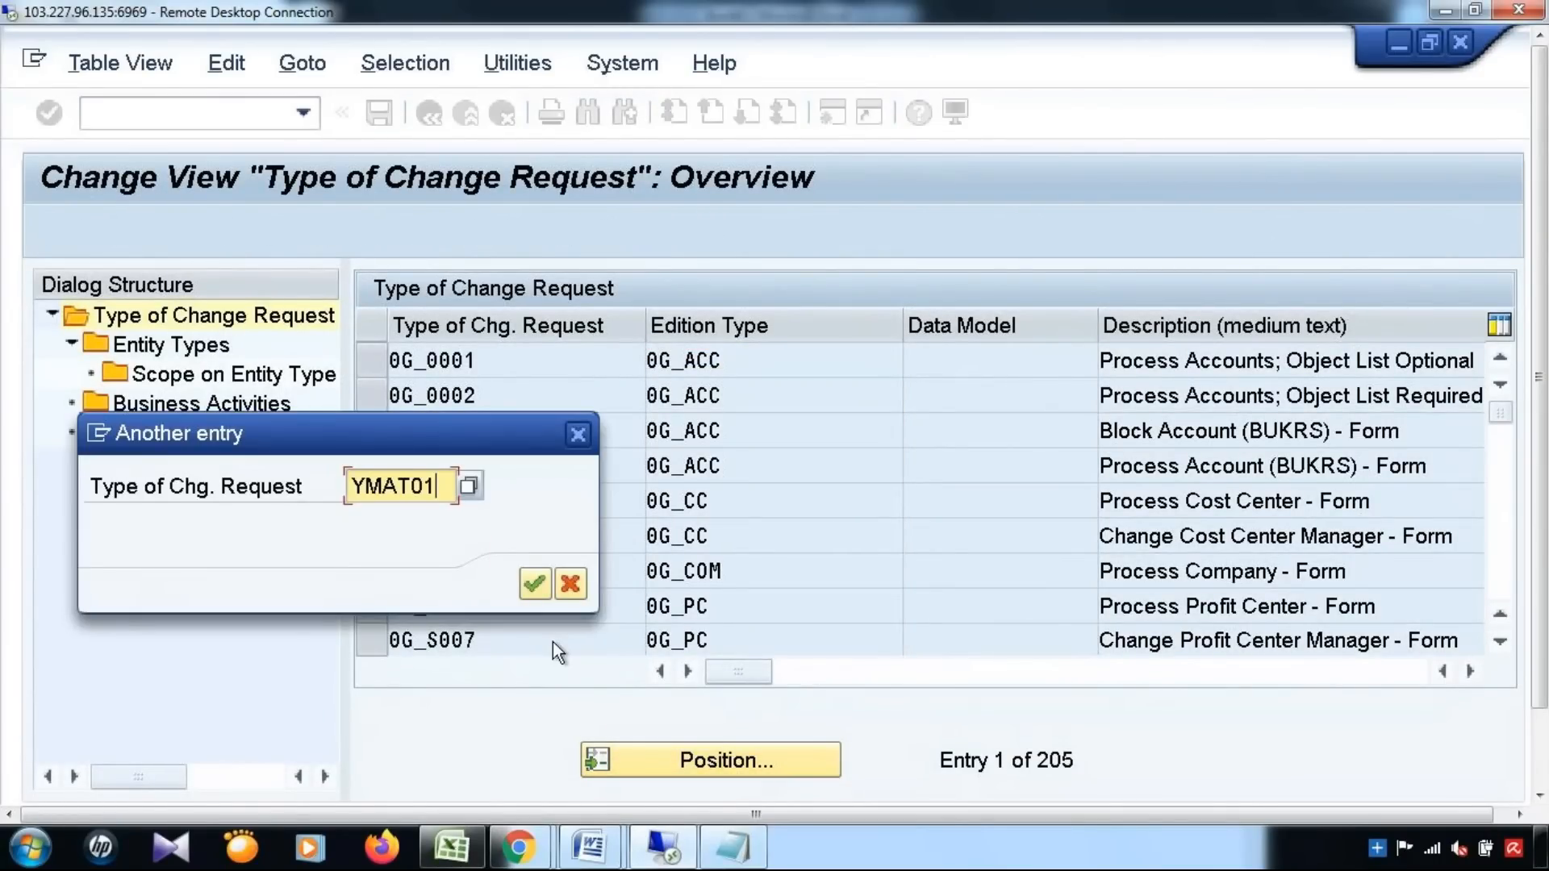
key("Return")
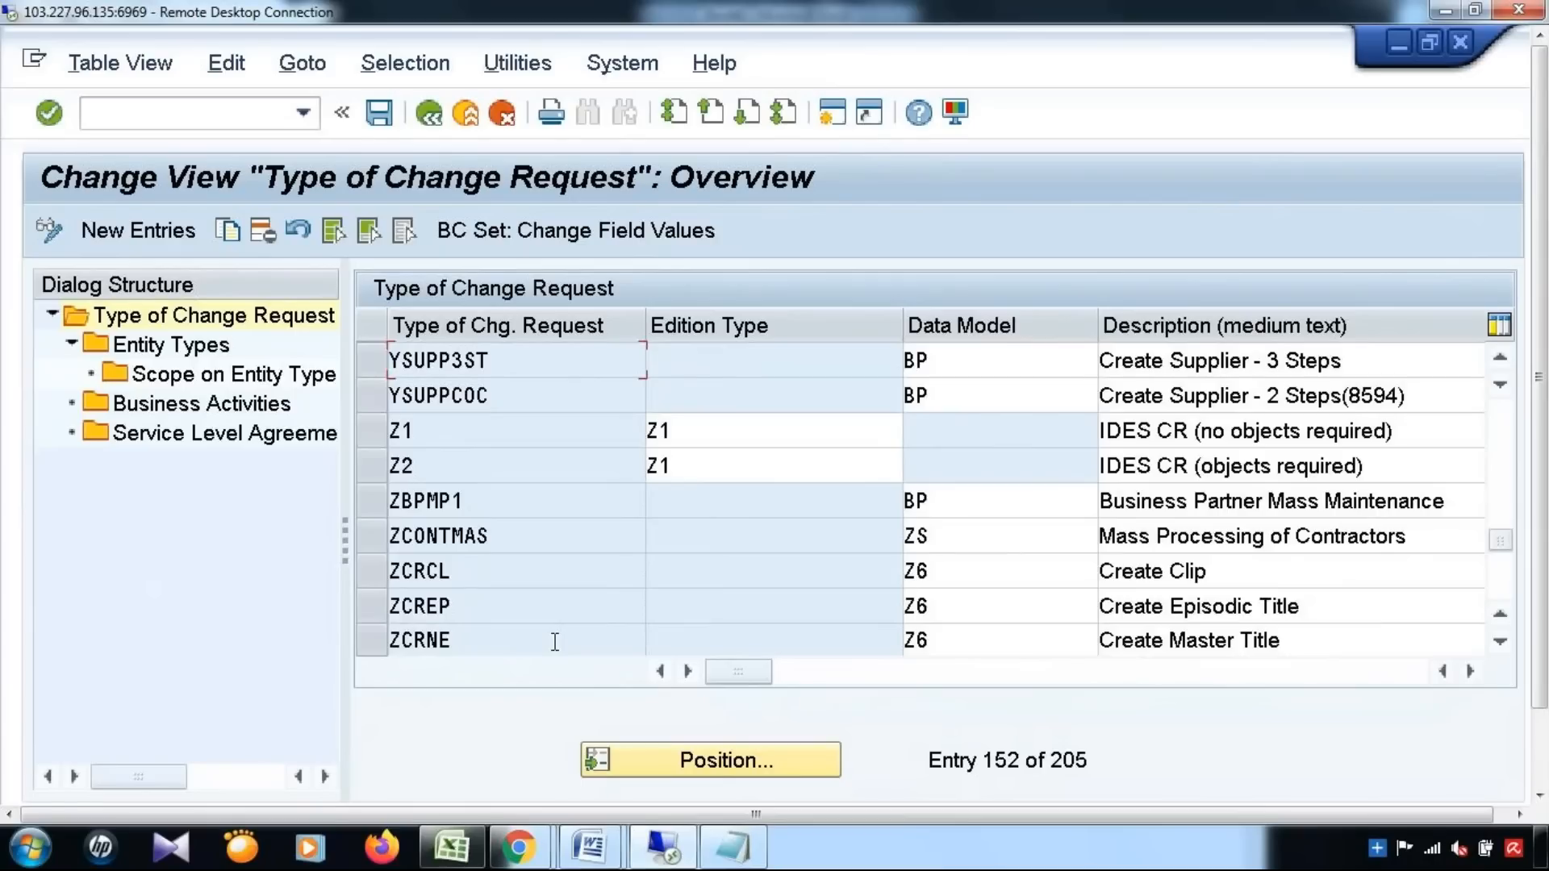
scroll(545, 528, "up", 2)
left_click(539, 465)
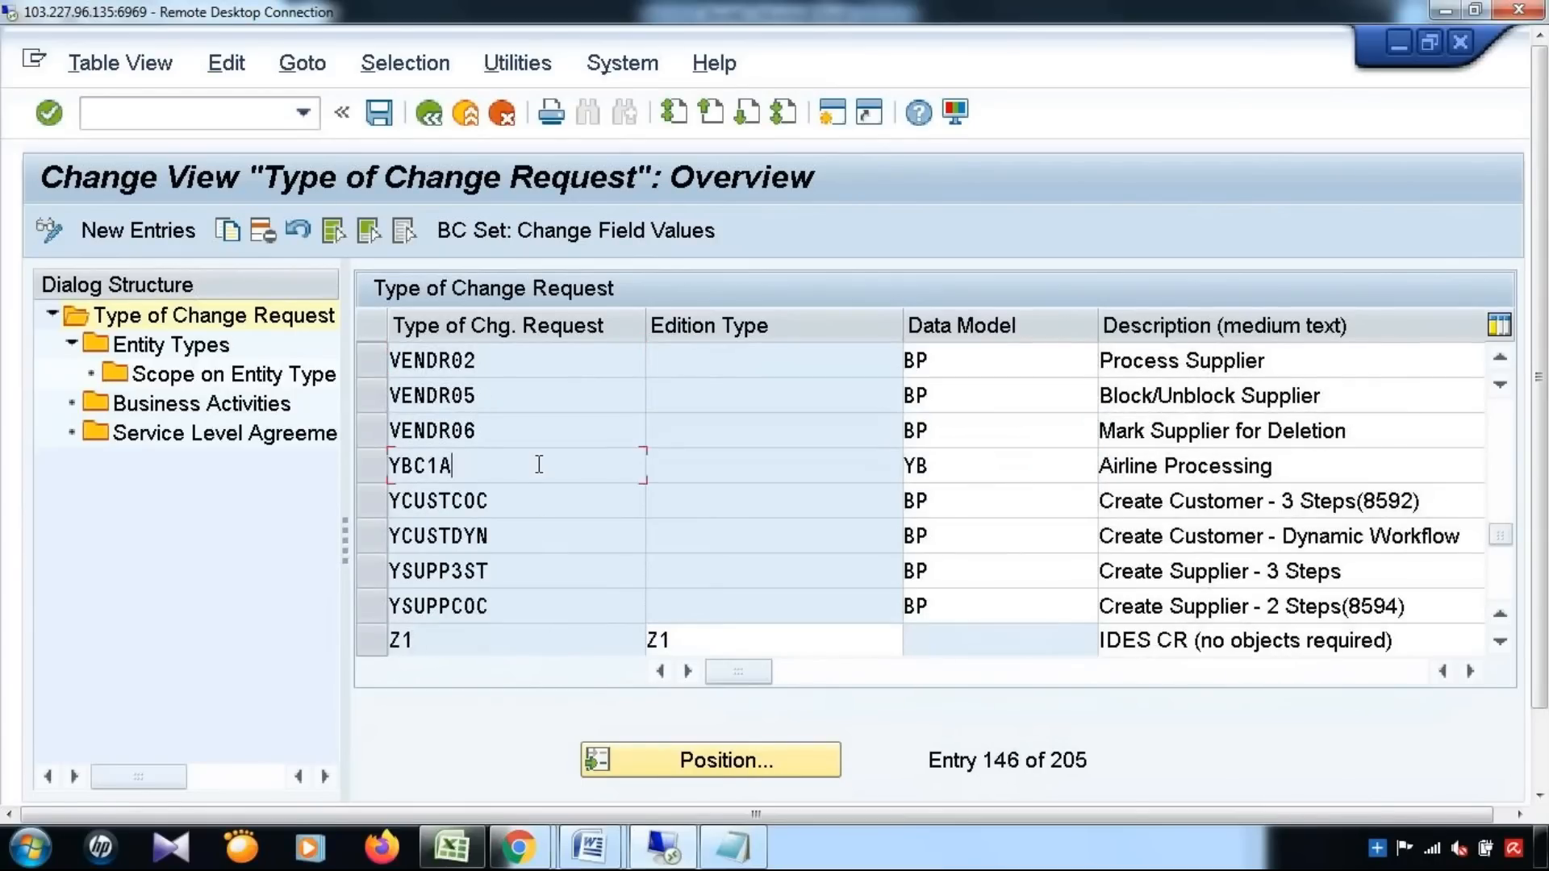
Find change request type MAT01 Create Material and copy it as YMAT01 with its dependent entries
left_click(726, 760)
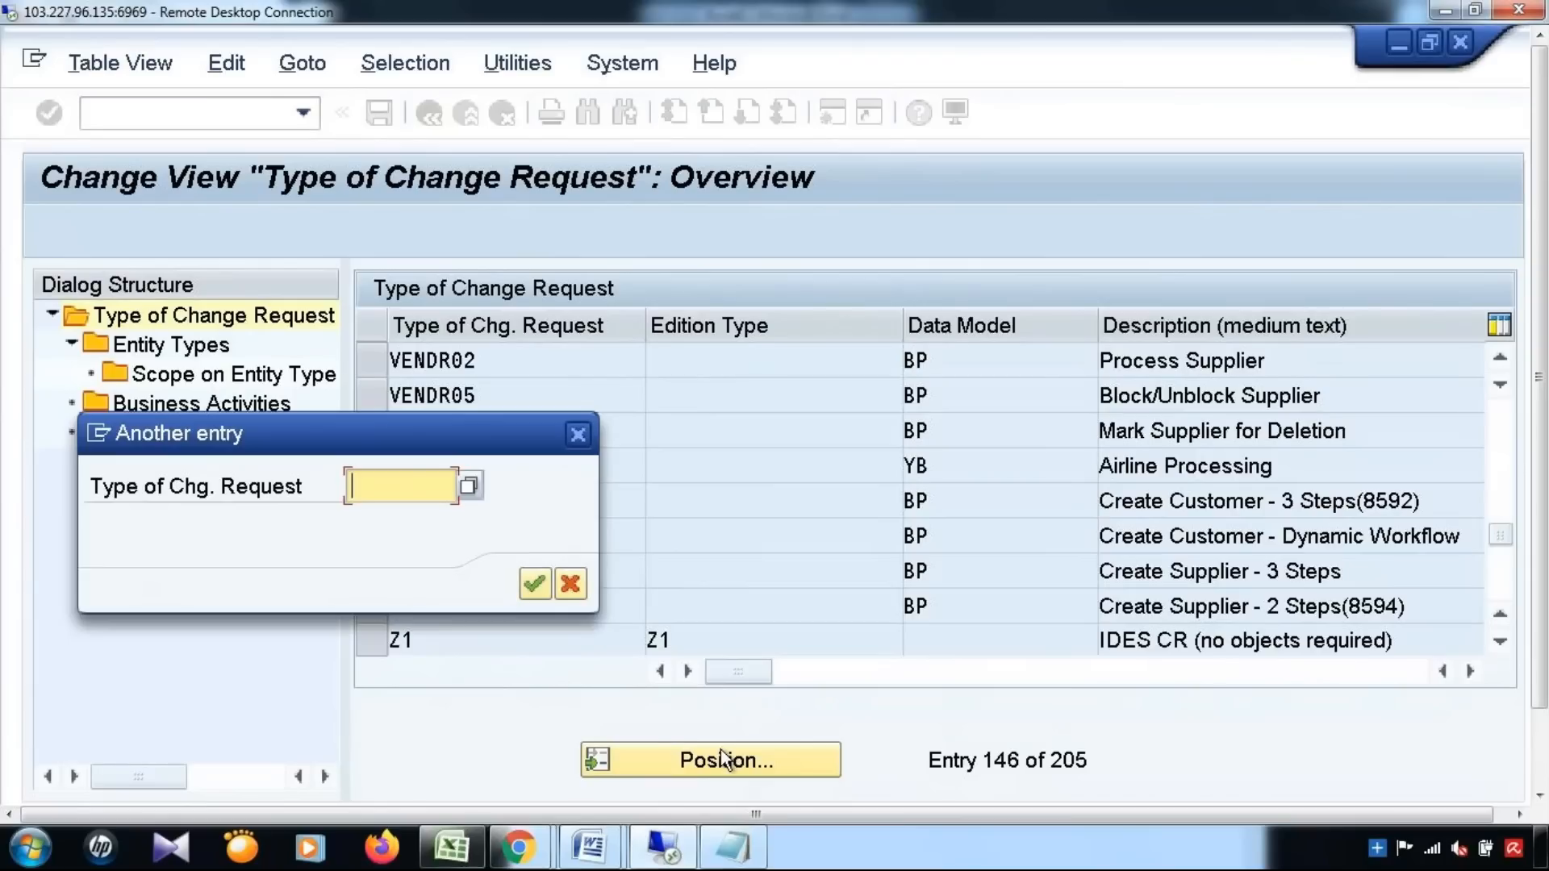
type("MAT0")
key("Return")
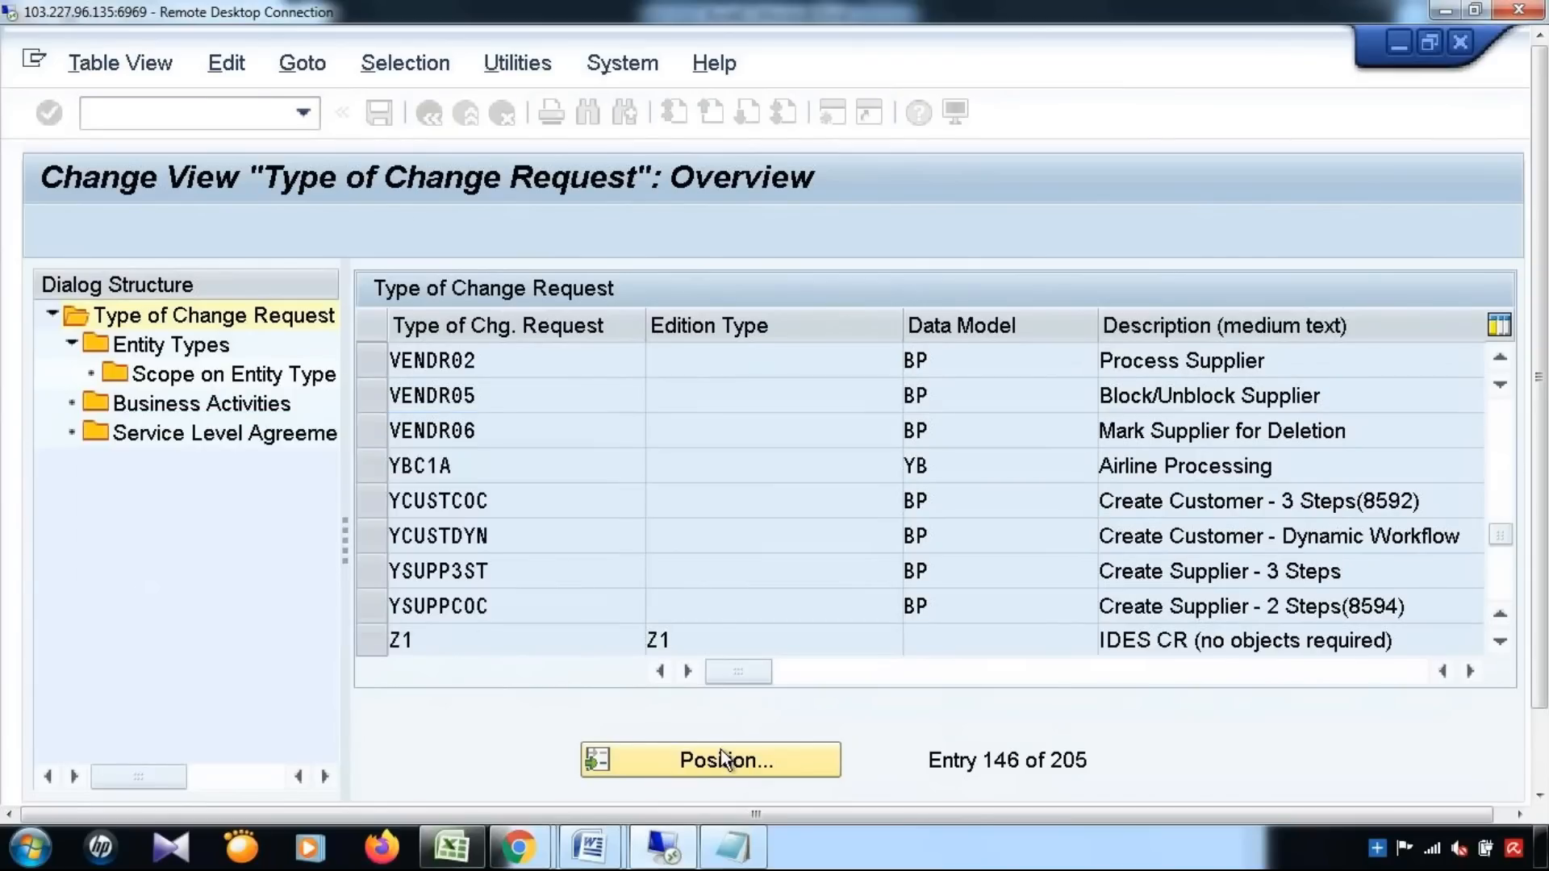
left_click(362, 363)
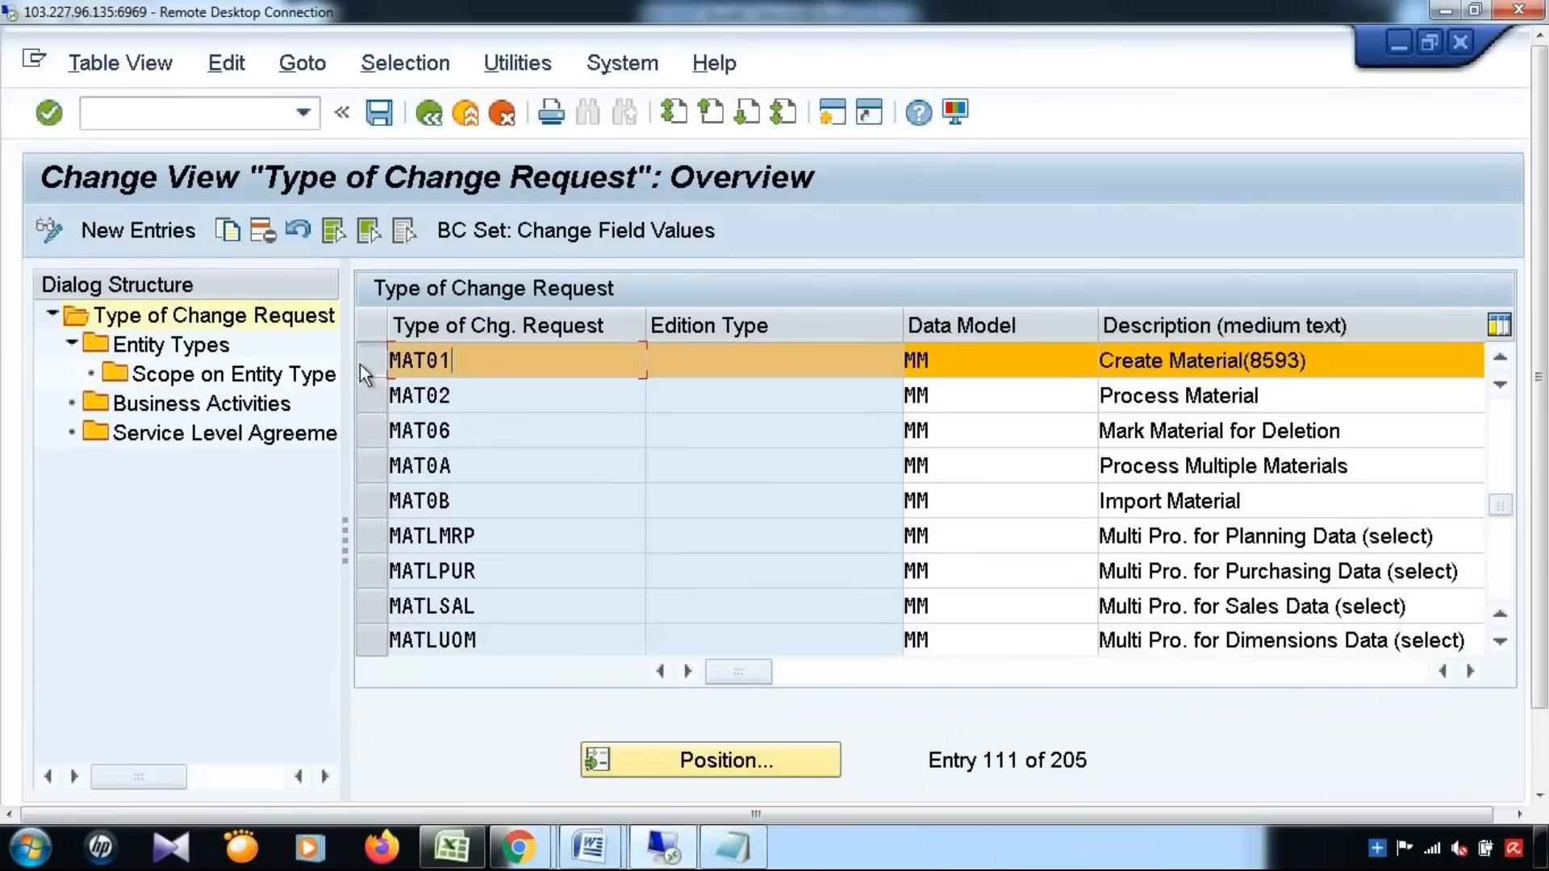
left_click(229, 231)
type("YMAT01")
key("Return")
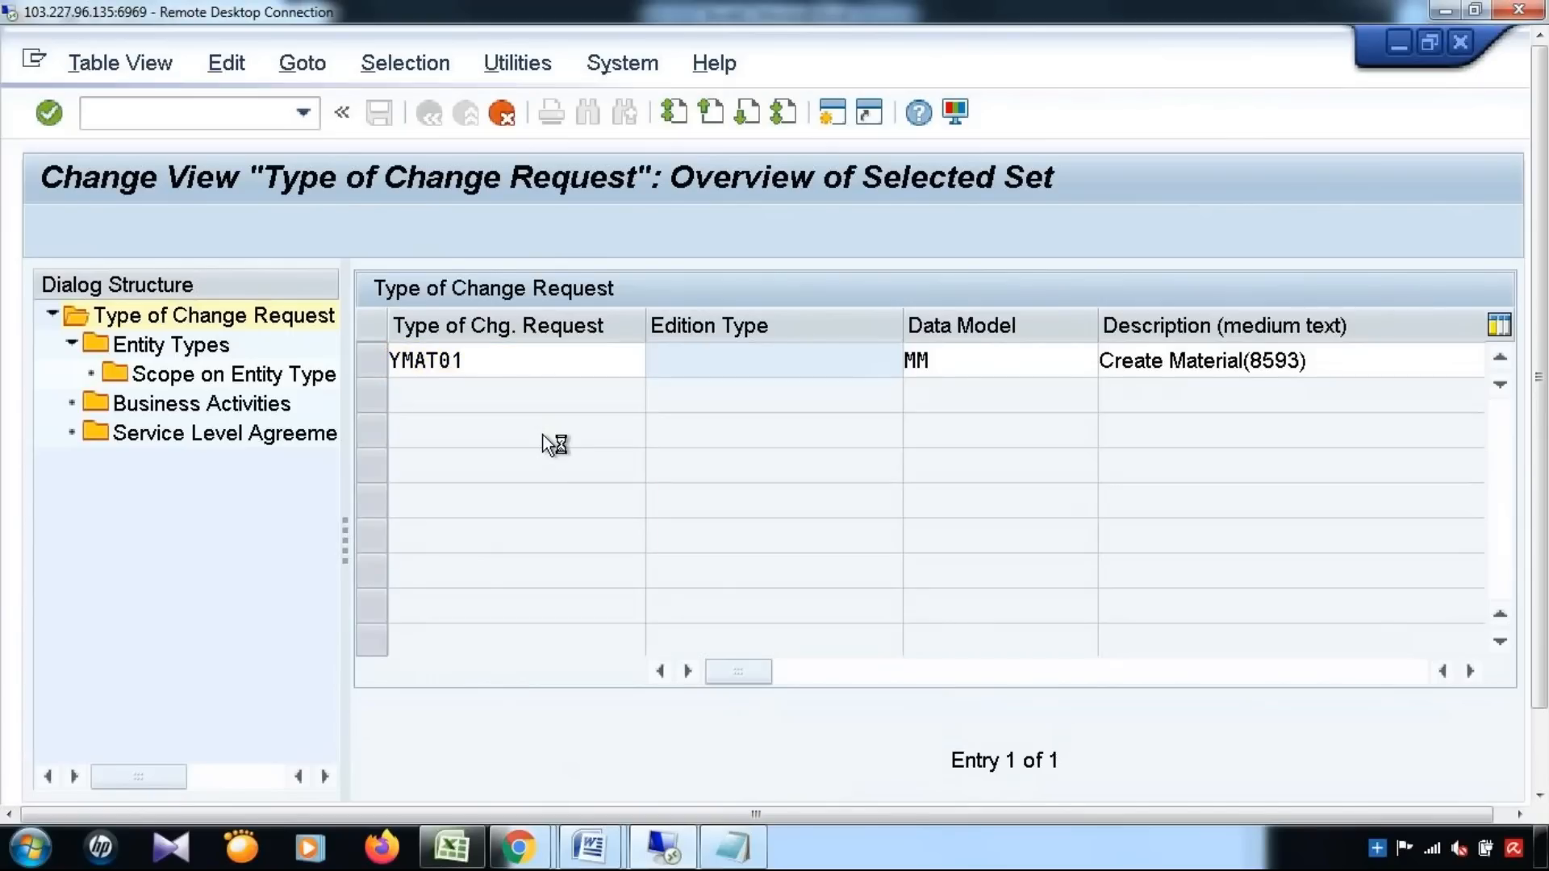
key("Return")
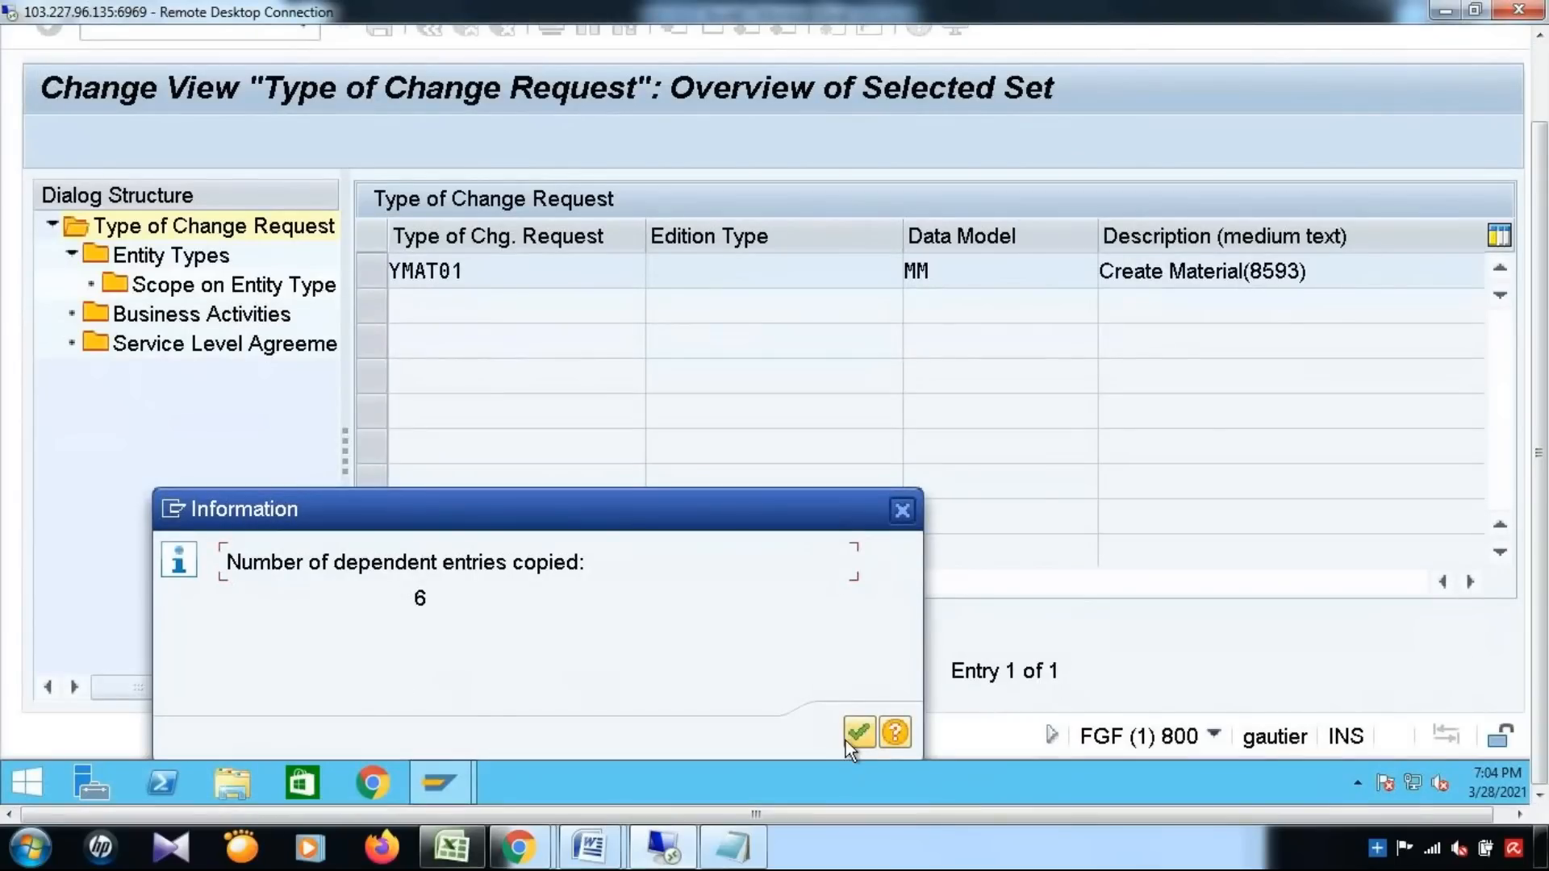
left_click(857, 732)
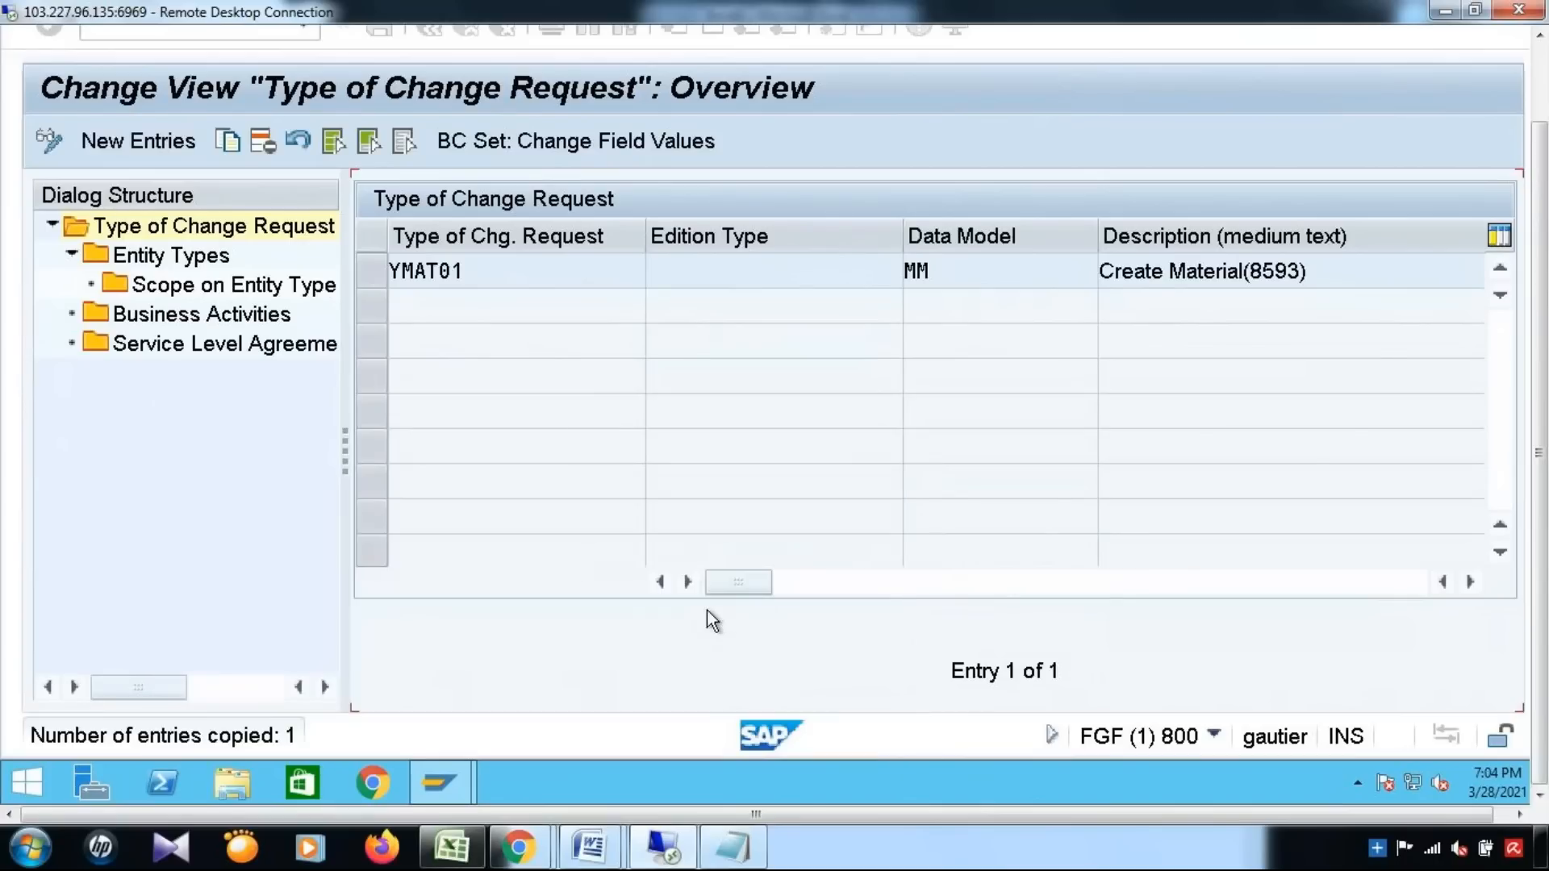
left_click_drag(1539, 452, 1539, 367)
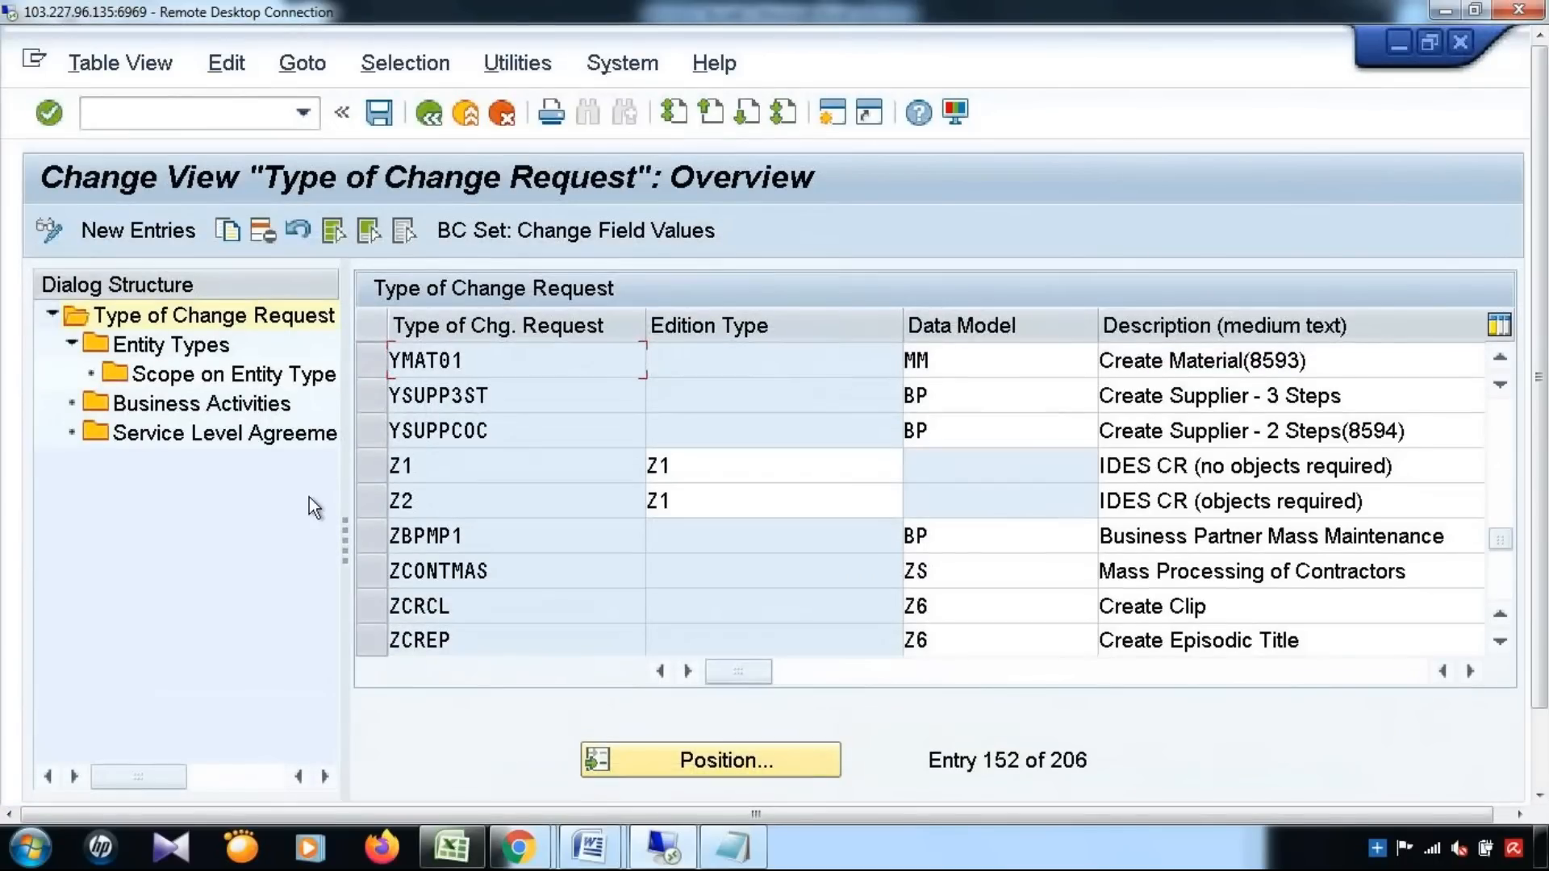
Select change request type YMAT01 and save the changes under customizing request FGFK900002
left_click(369, 360)
mouse_move(750, 672)
left_mouse_down()
mouse_move(1226, 669)
mouse_move(738, 671)
left_mouse_up()
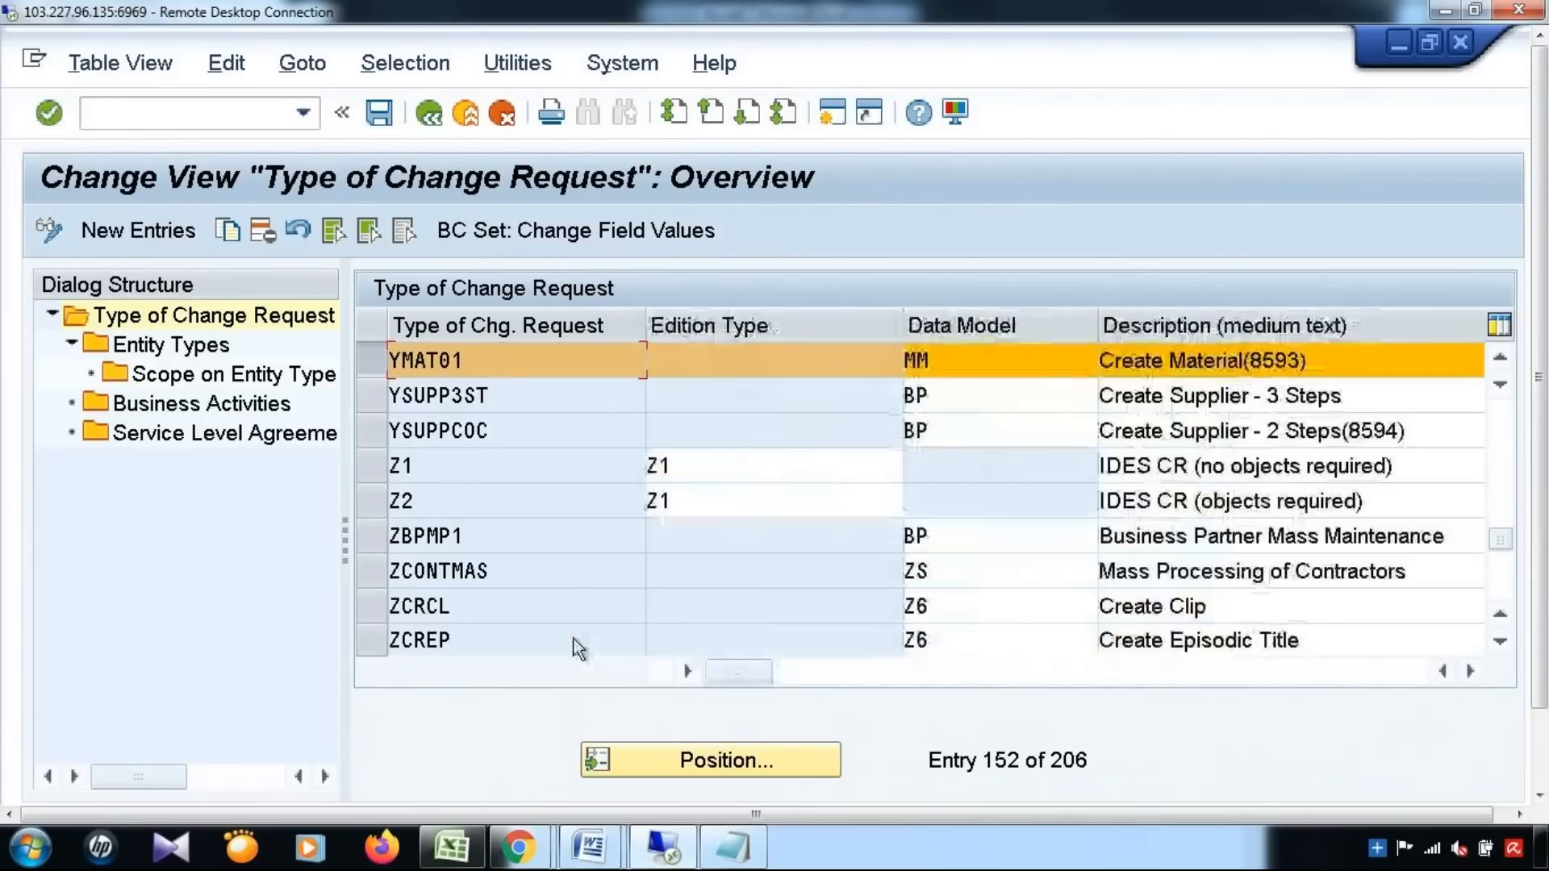
left_click(463, 113)
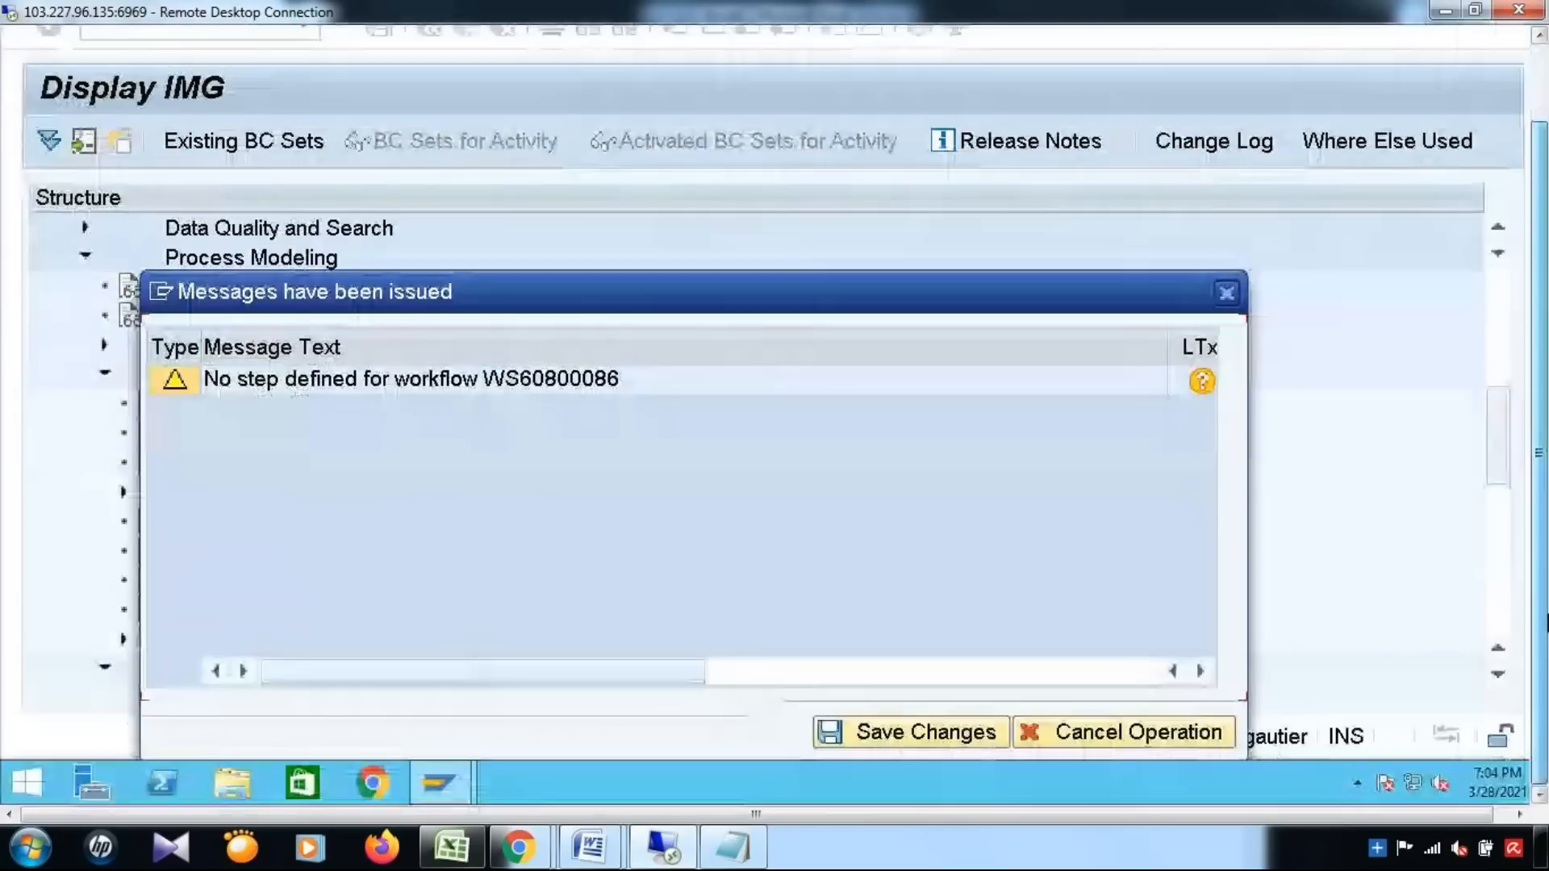
left_click(876, 729)
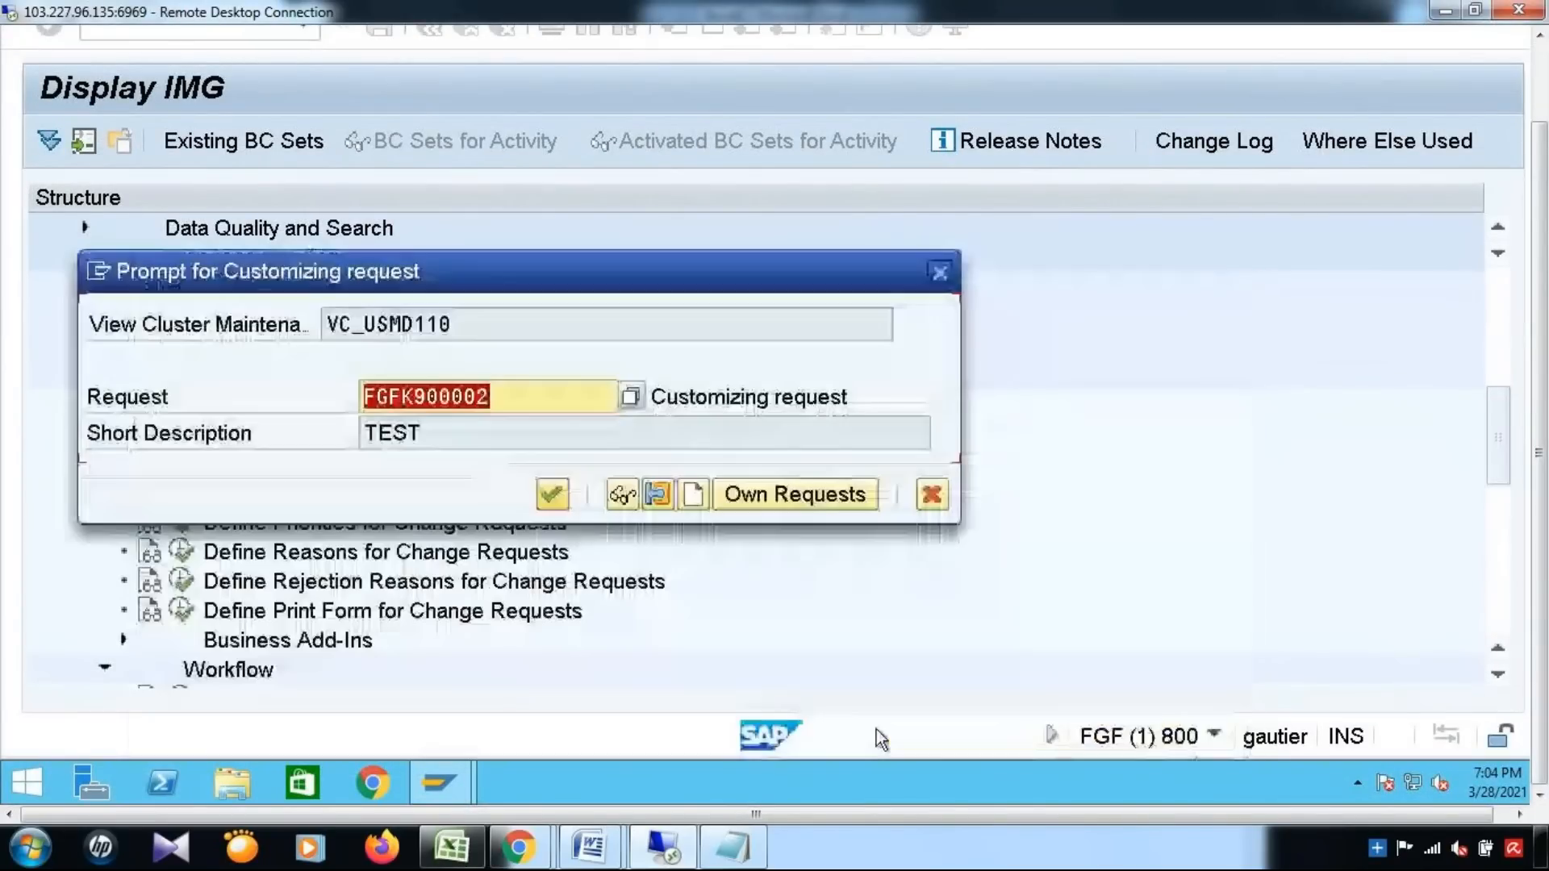
left_click(551, 494)
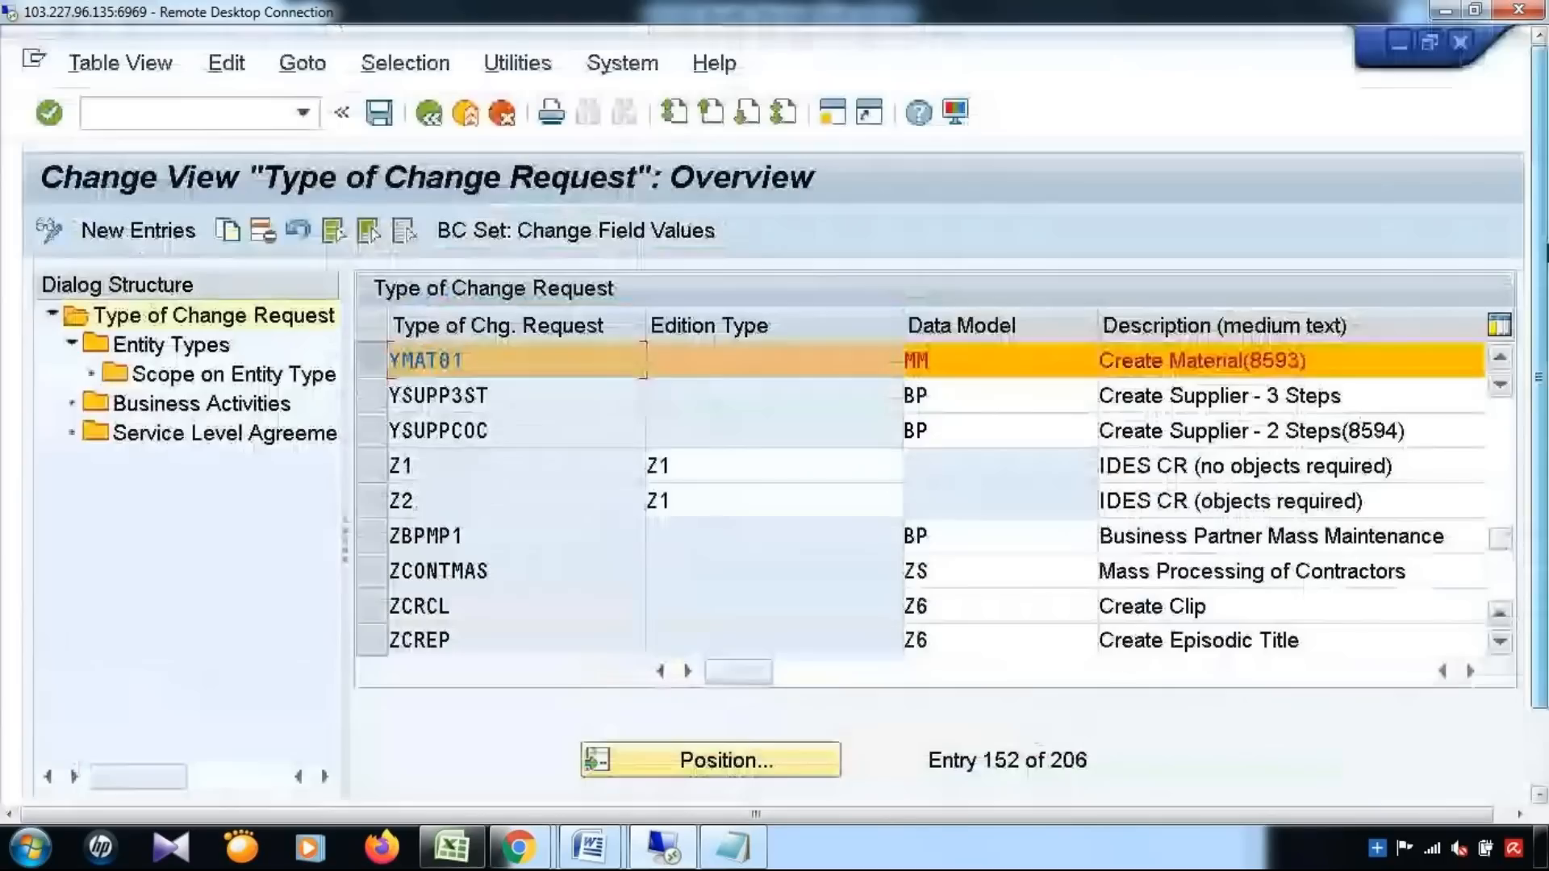
Examine the entity types and business activities assigned to change request type YMAT01
double_click(147, 347)
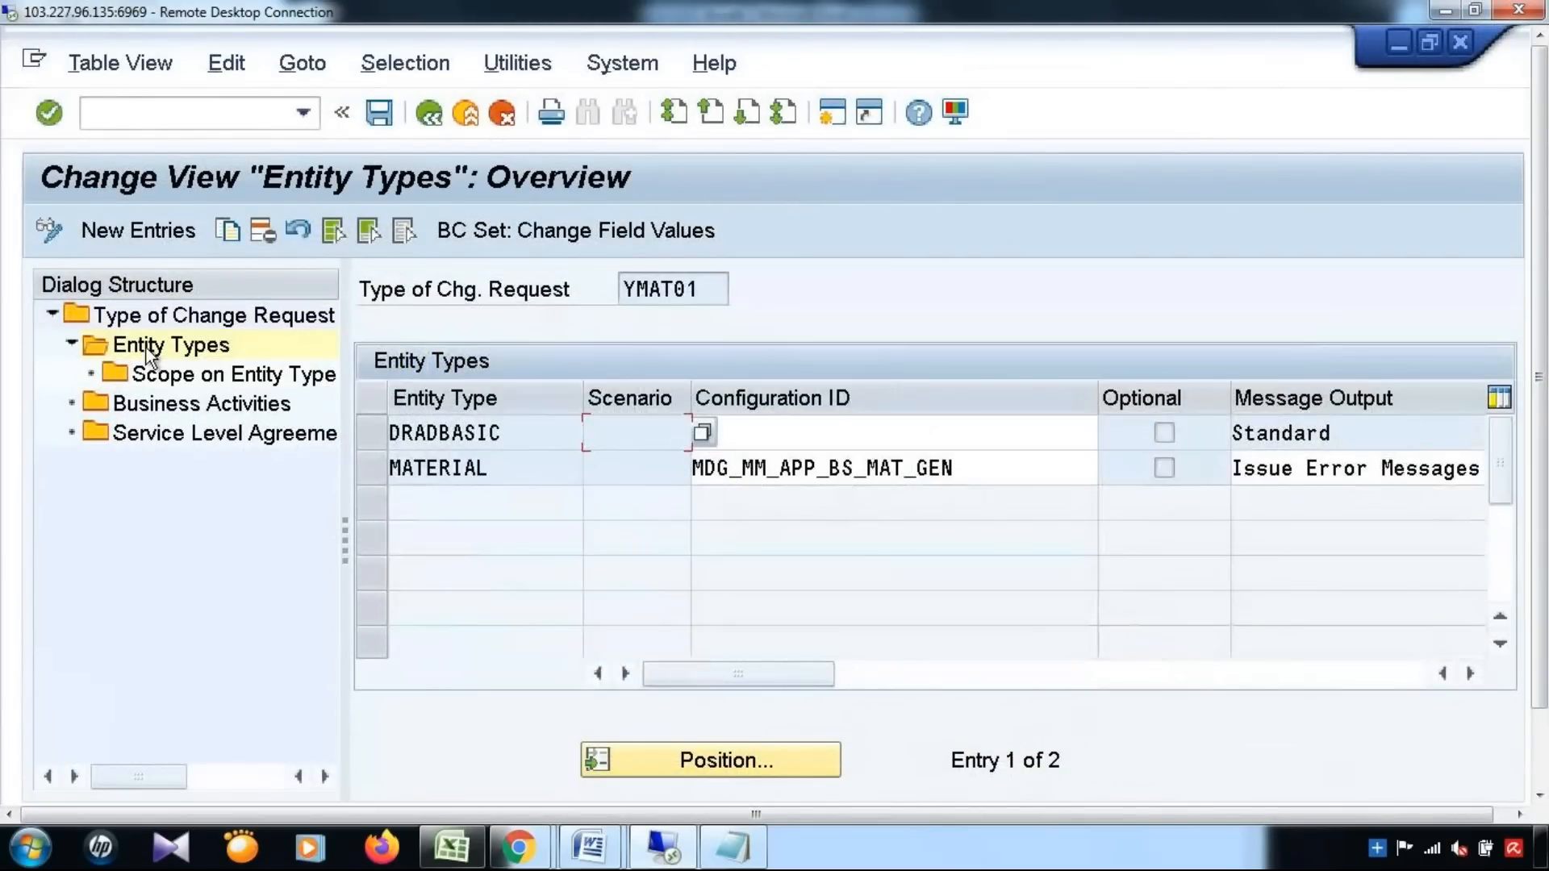
left_click(374, 469)
left_click_drag(576, 484, 378, 470)
double_click(192, 410)
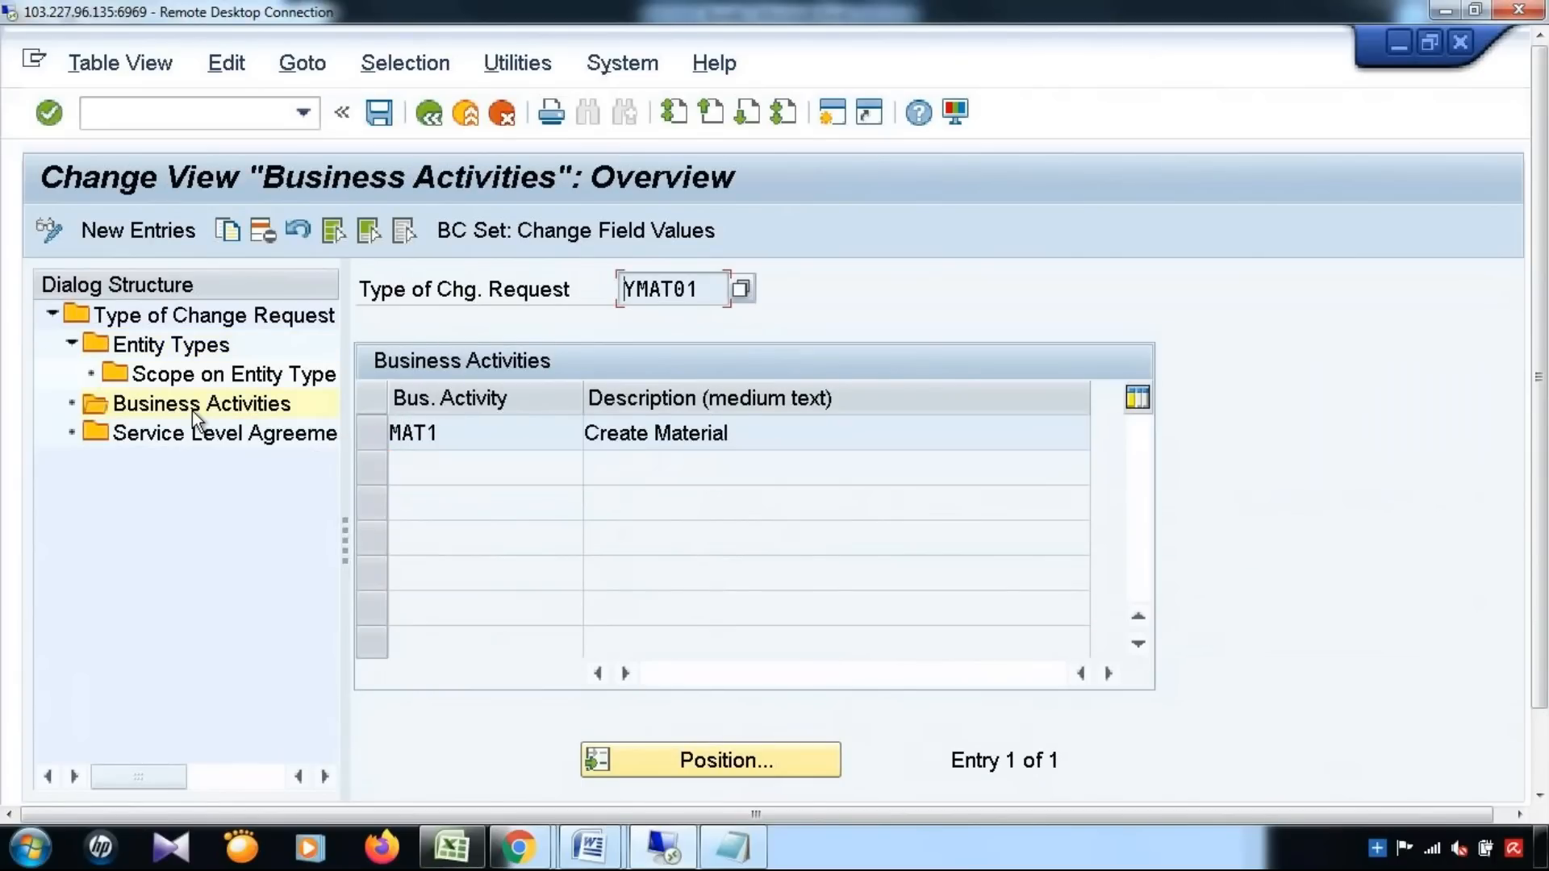
key("Tab")
key("Tab")
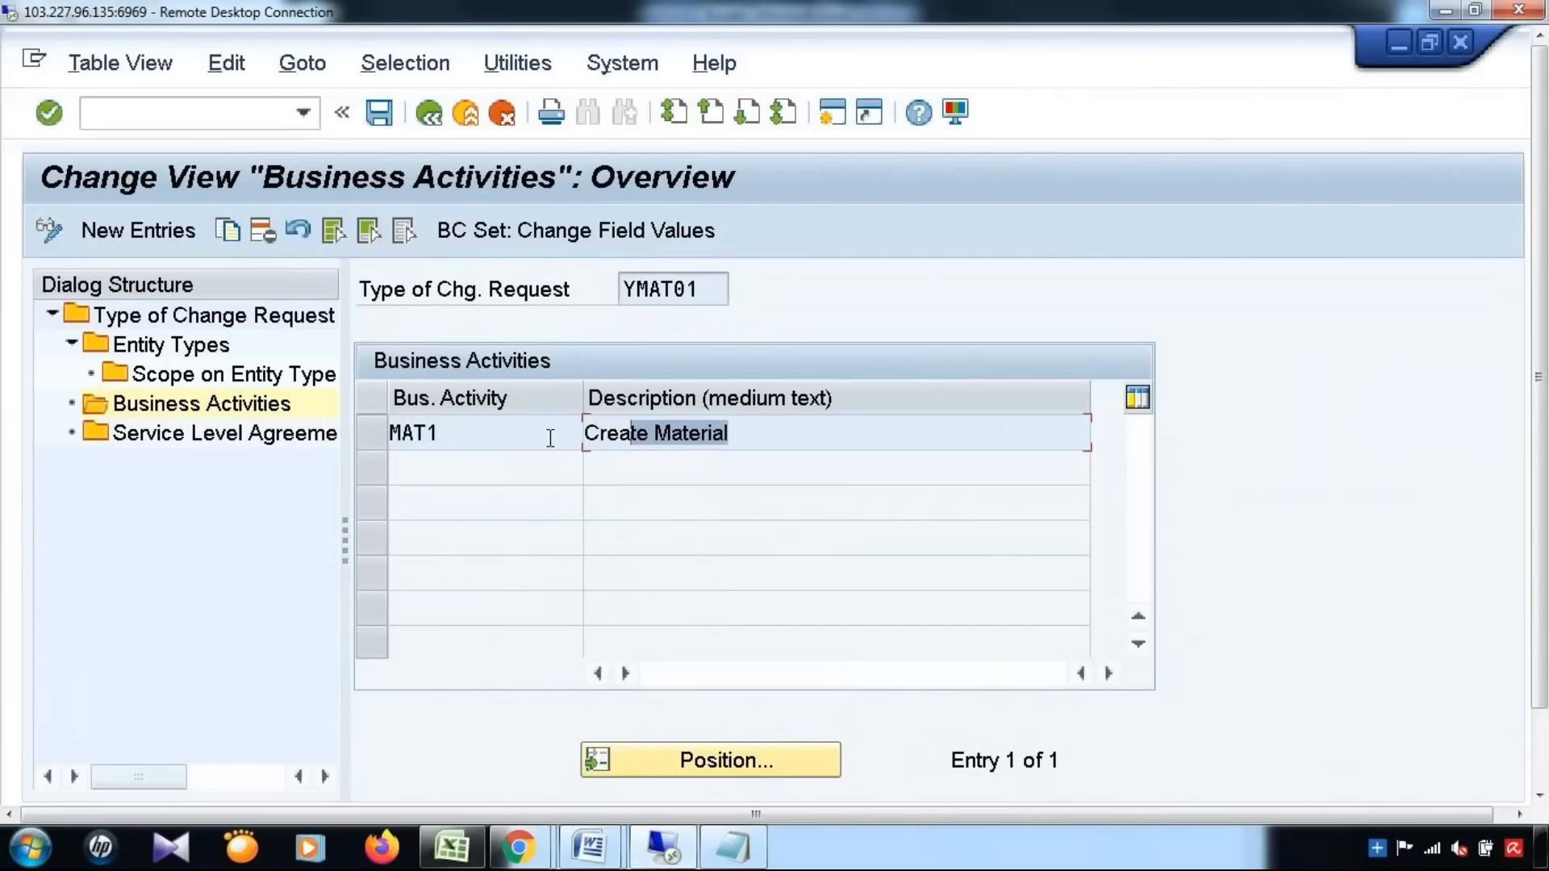
Copy the change request type name YMAT01 and return to the IMG structure, saving the changes
left_click_drag(718, 289, 550, 297)
key("ctrl+c")
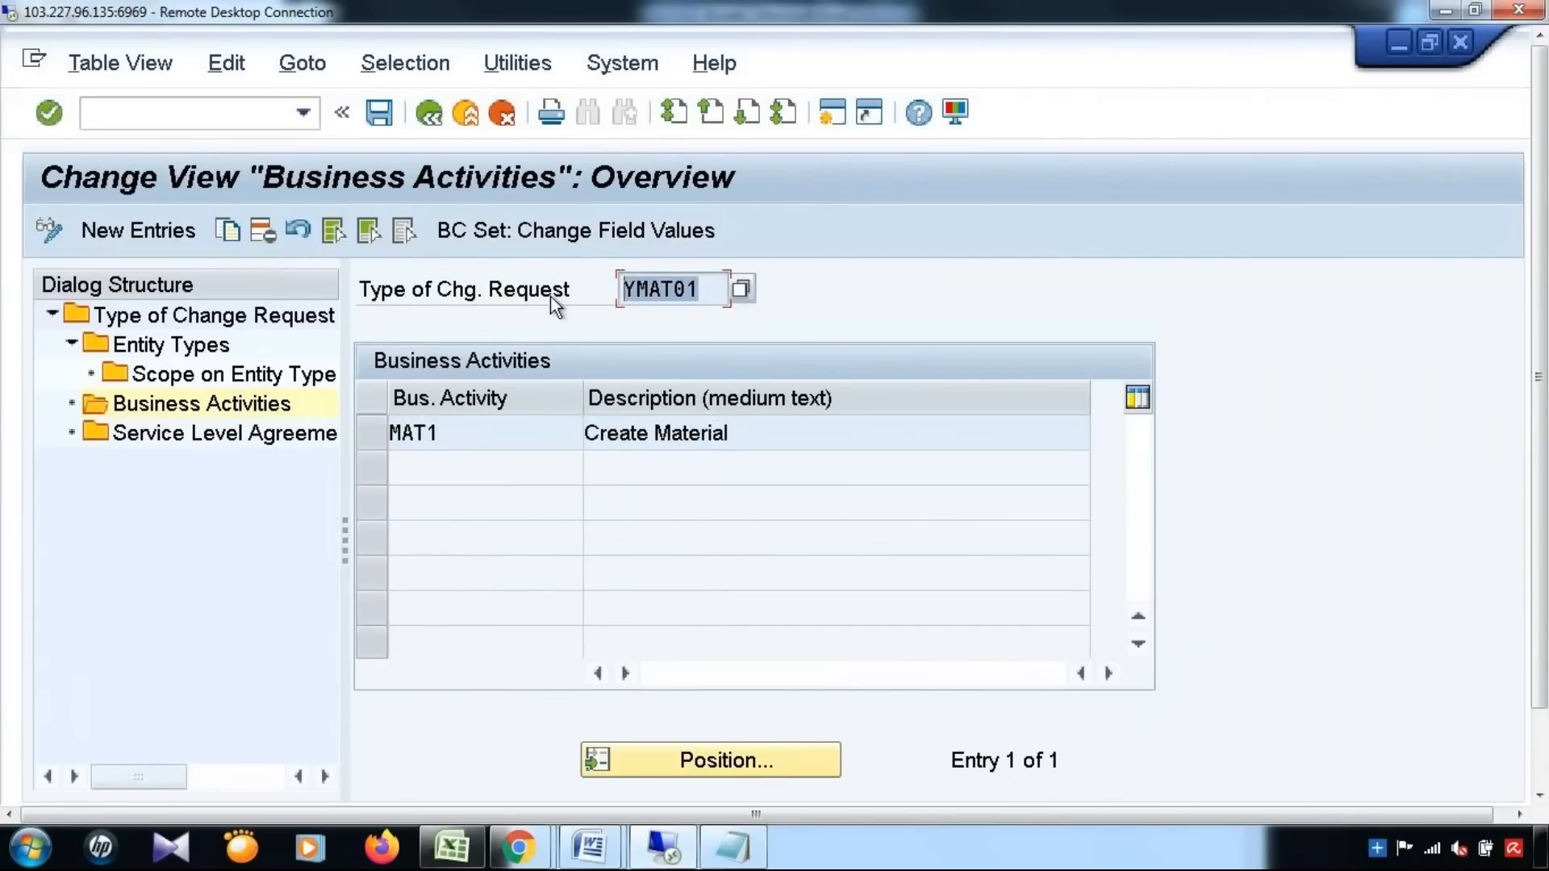
left_click(473, 358)
left_click(431, 116)
left_click(433, 115)
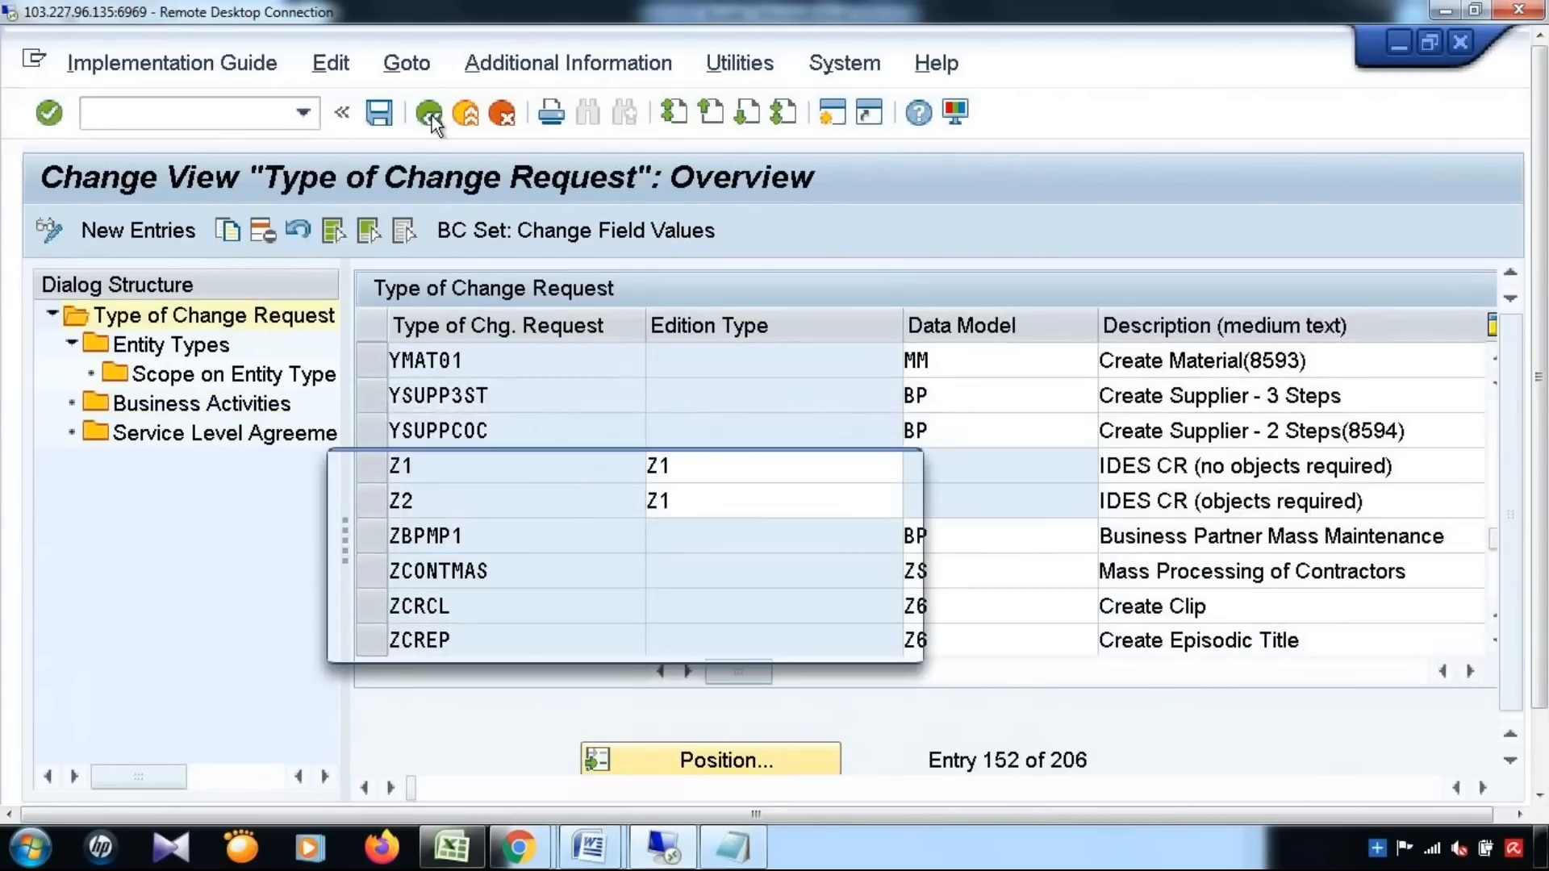
key("Return")
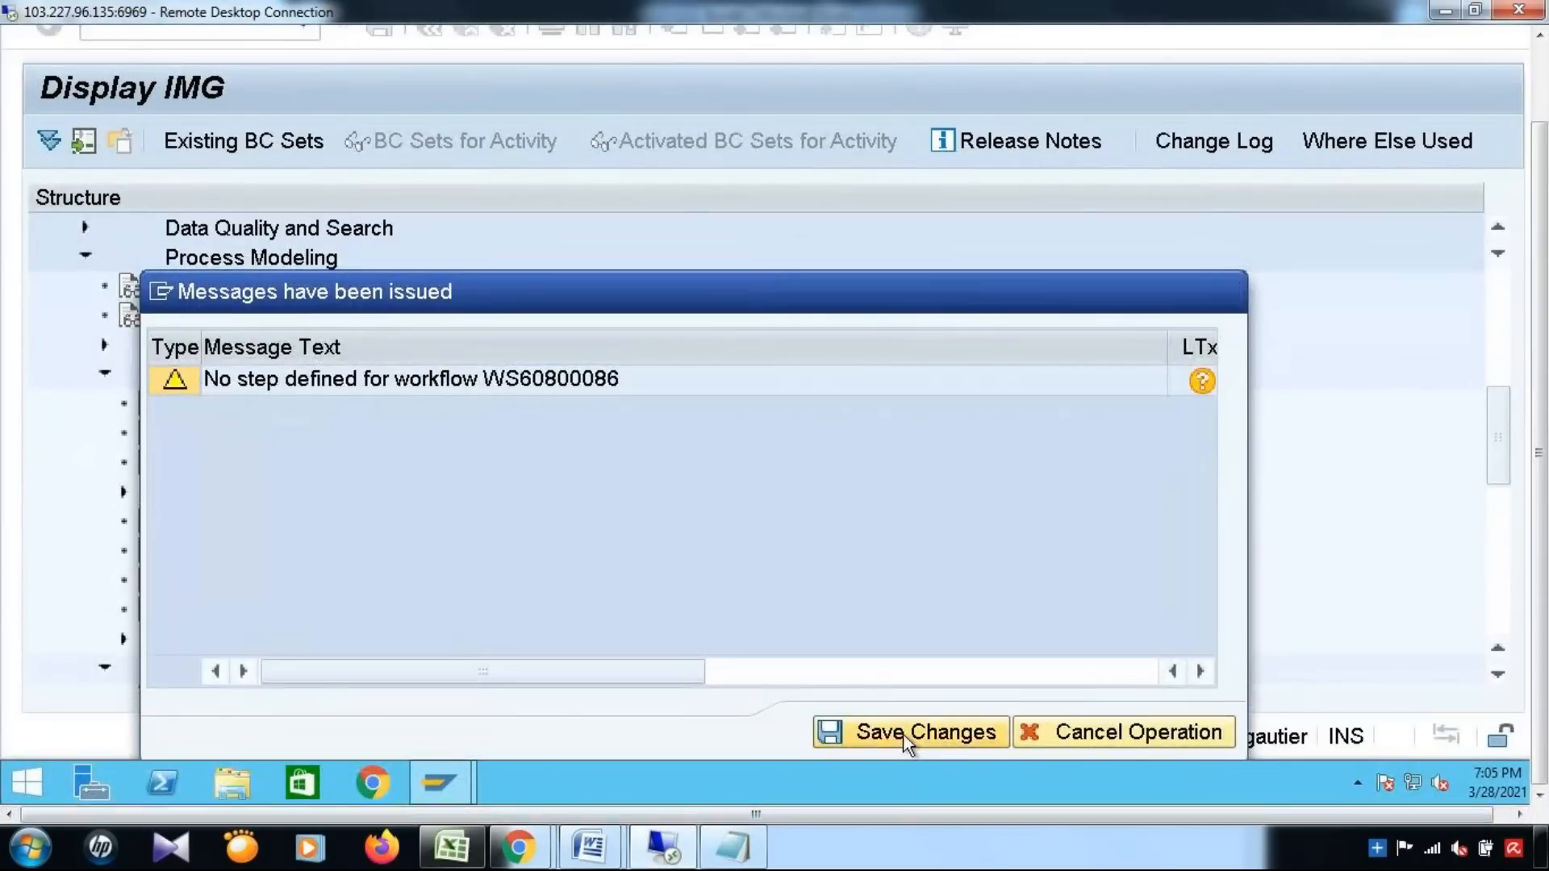
left_click(903, 735)
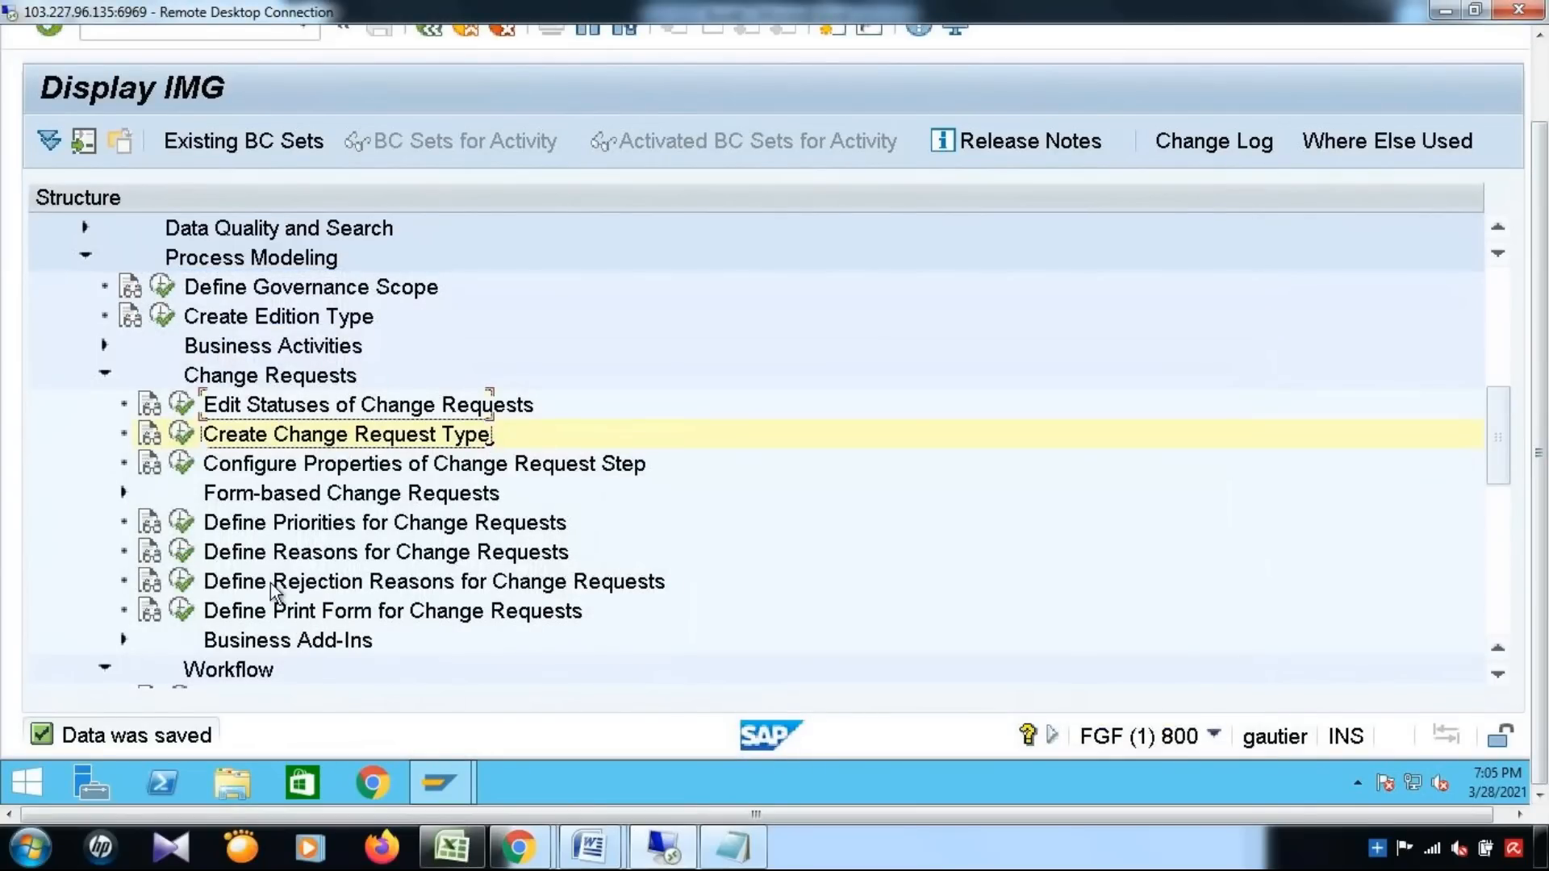
Open the Define Change Request Steps for Rule-Based Workflow activity under Rule-Based Workflow
scroll(379, 584, "down", 3)
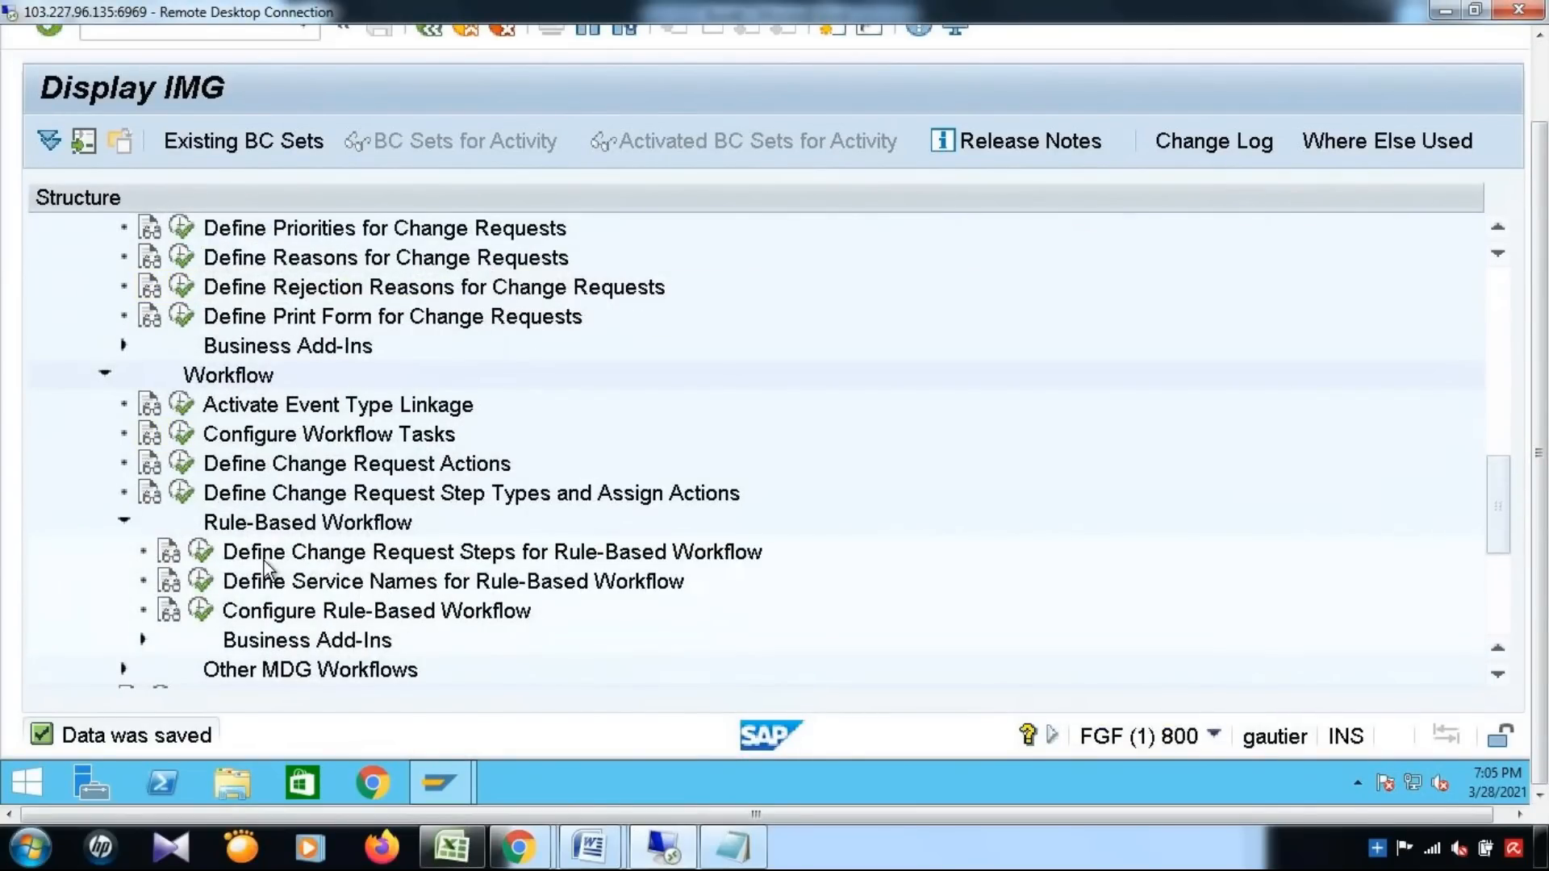
left_click(201, 552)
left_click(222, 448)
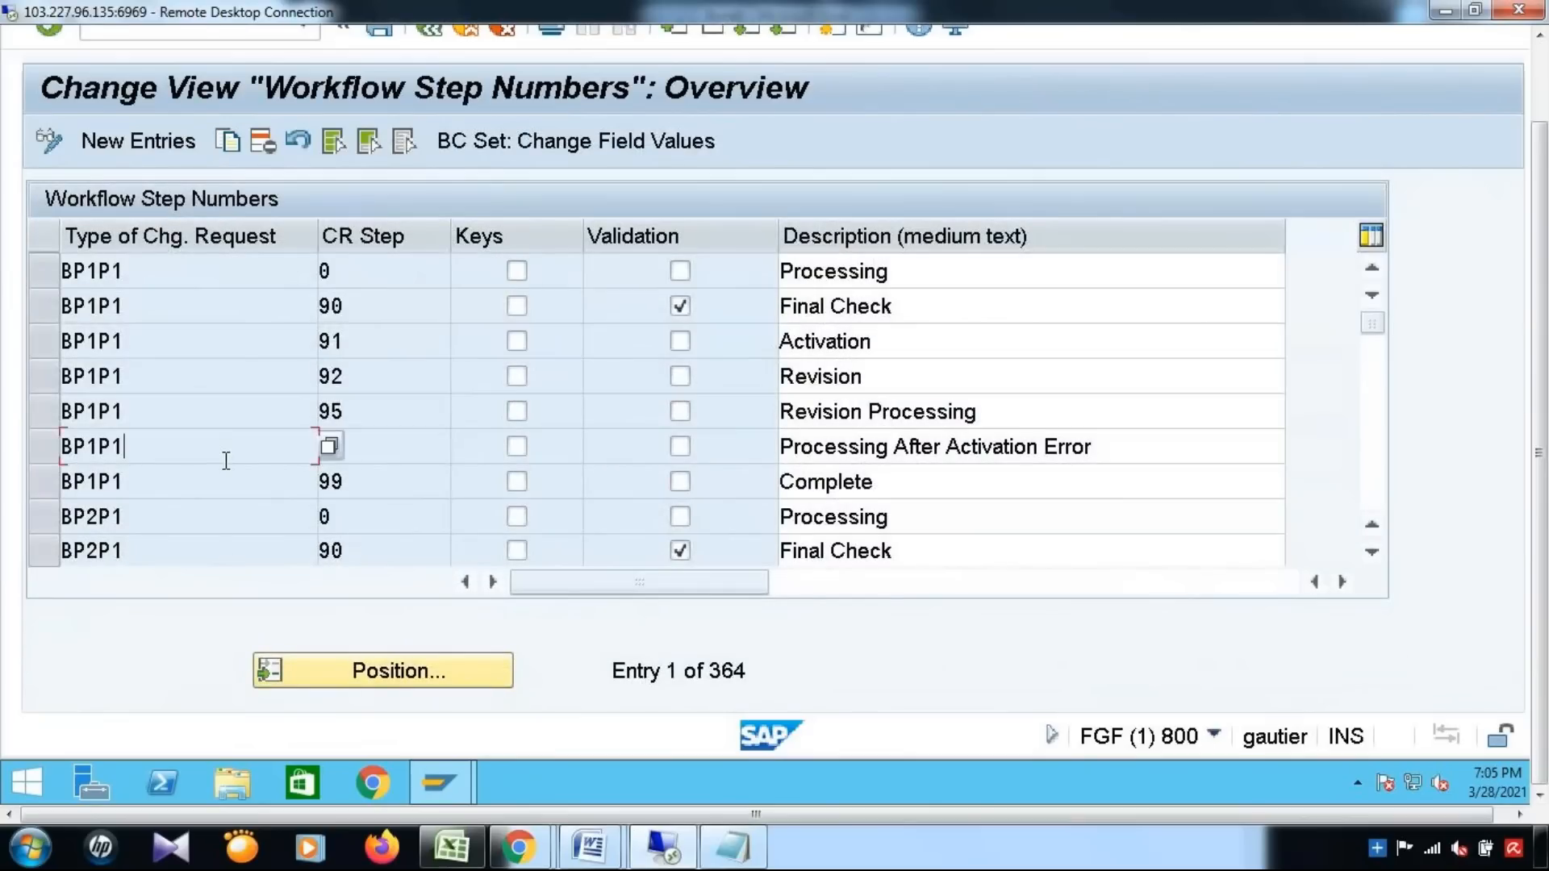
Create new workflow step number entries and enter change request type YMAT01 in the first six rows
left_click(174, 142)
key("ctrl+v")
left_click(186, 307)
key("ctrl+v")
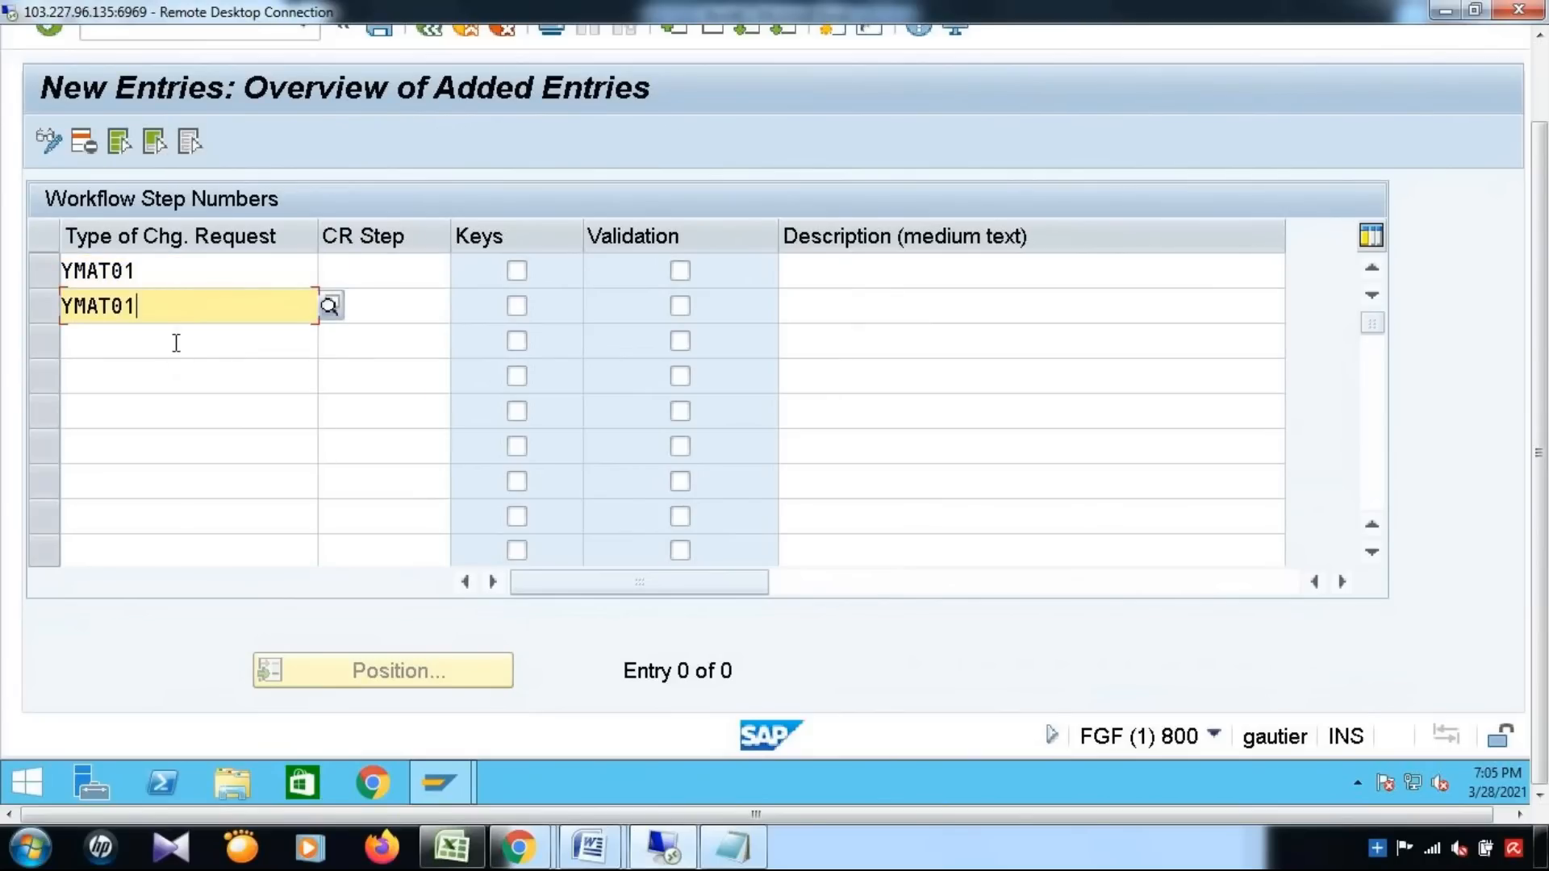
left_click(176, 343)
key("ctrl+v")
left_click(162, 377)
key("ctrl+v")
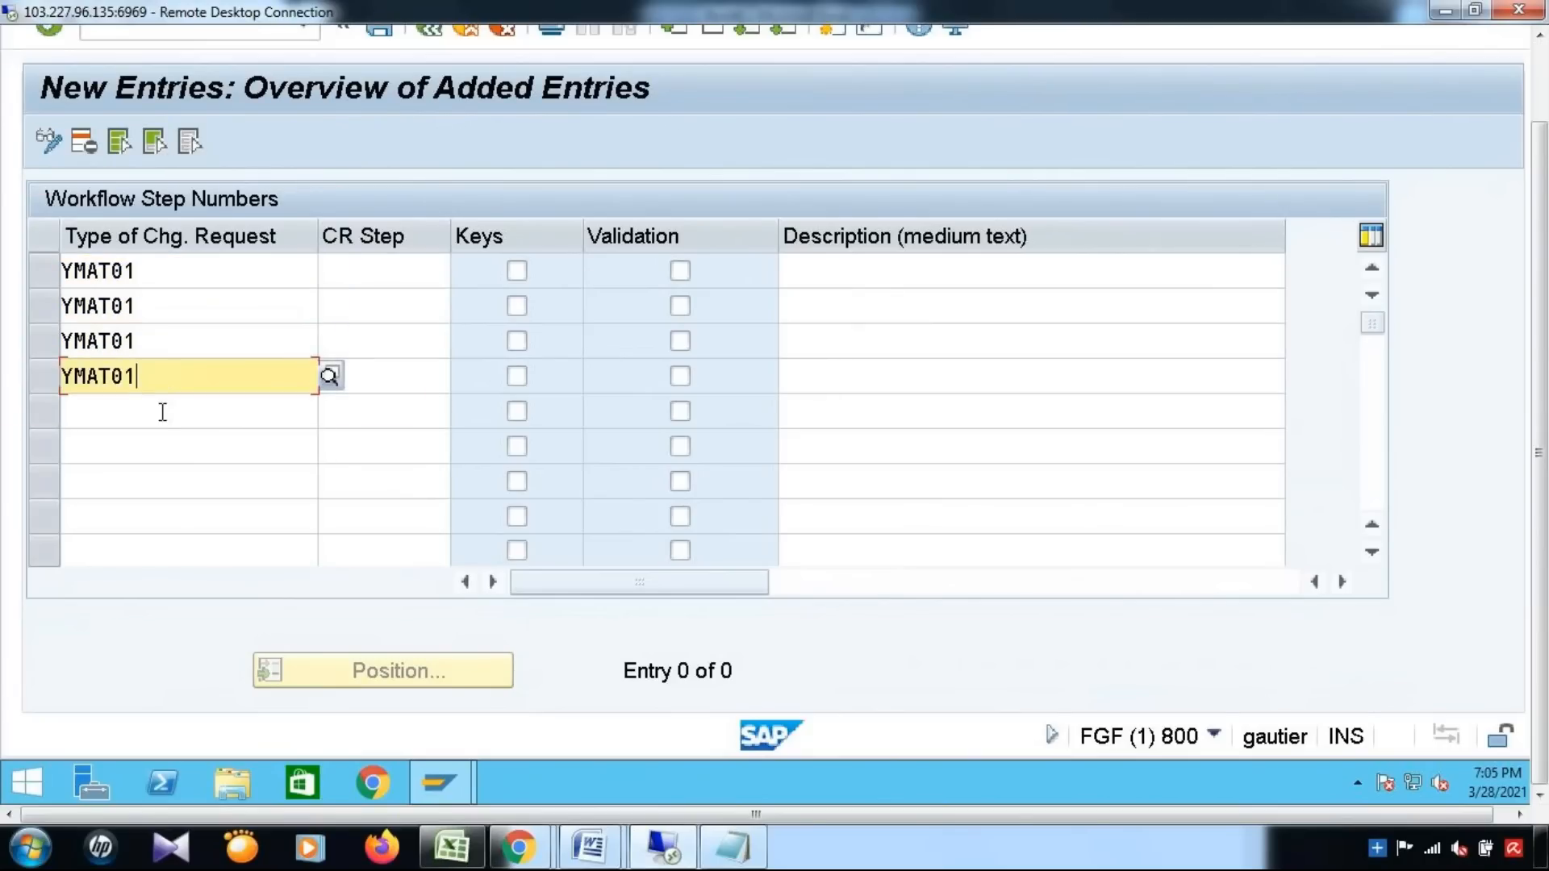
left_click(163, 417)
type("YMAT01")
left_click(165, 448)
type("YMAT01")
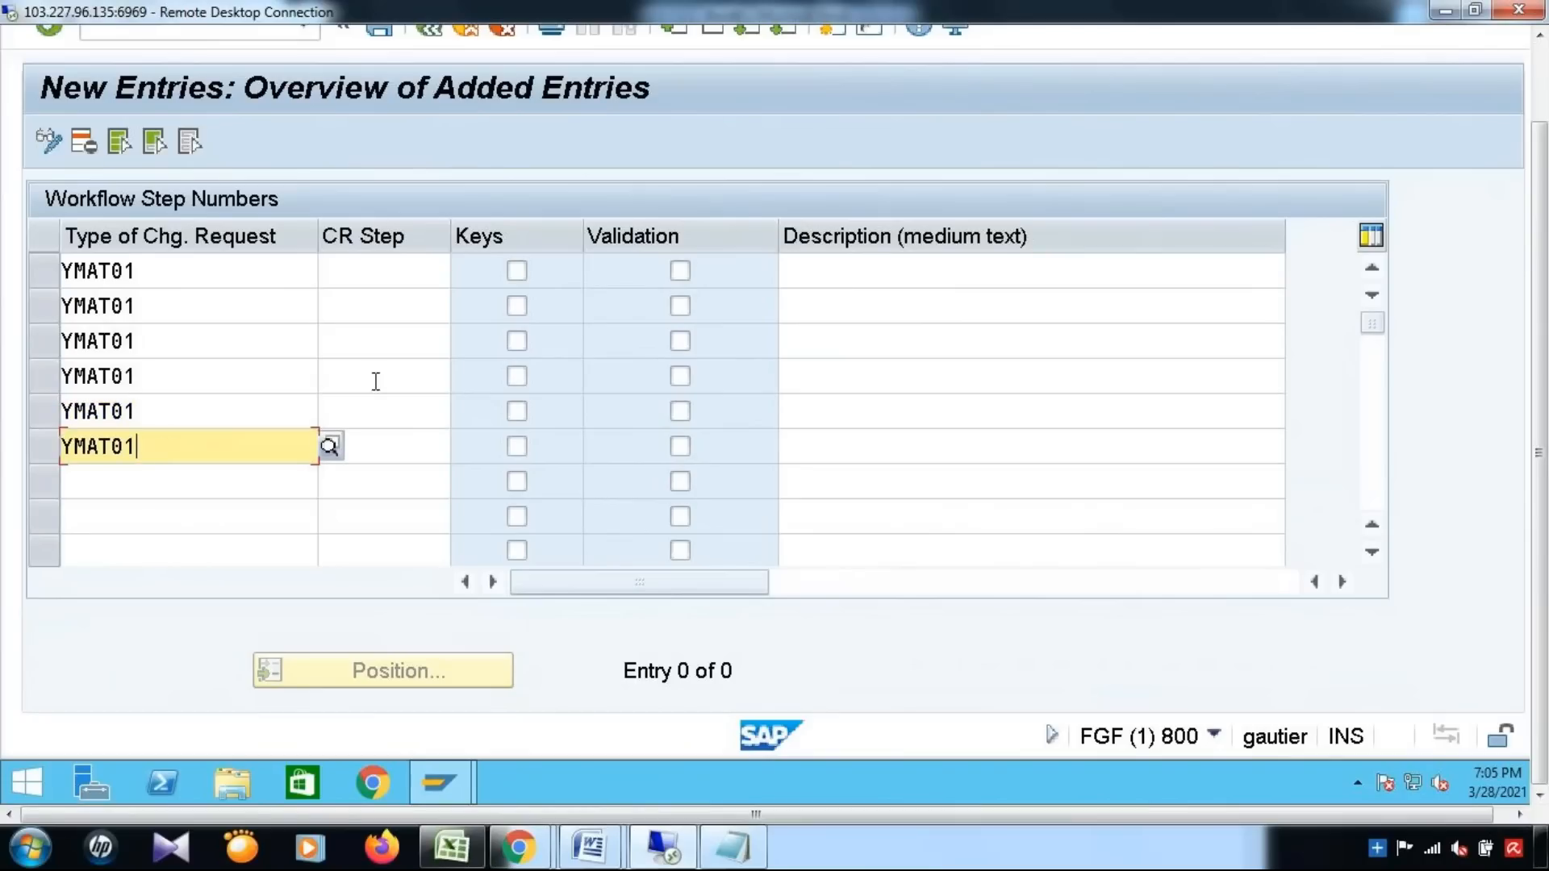
Check the role plan in the Excel workbook, and define the first YMAT01 entry as CR step 00 with description Processing
left_click(408, 269)
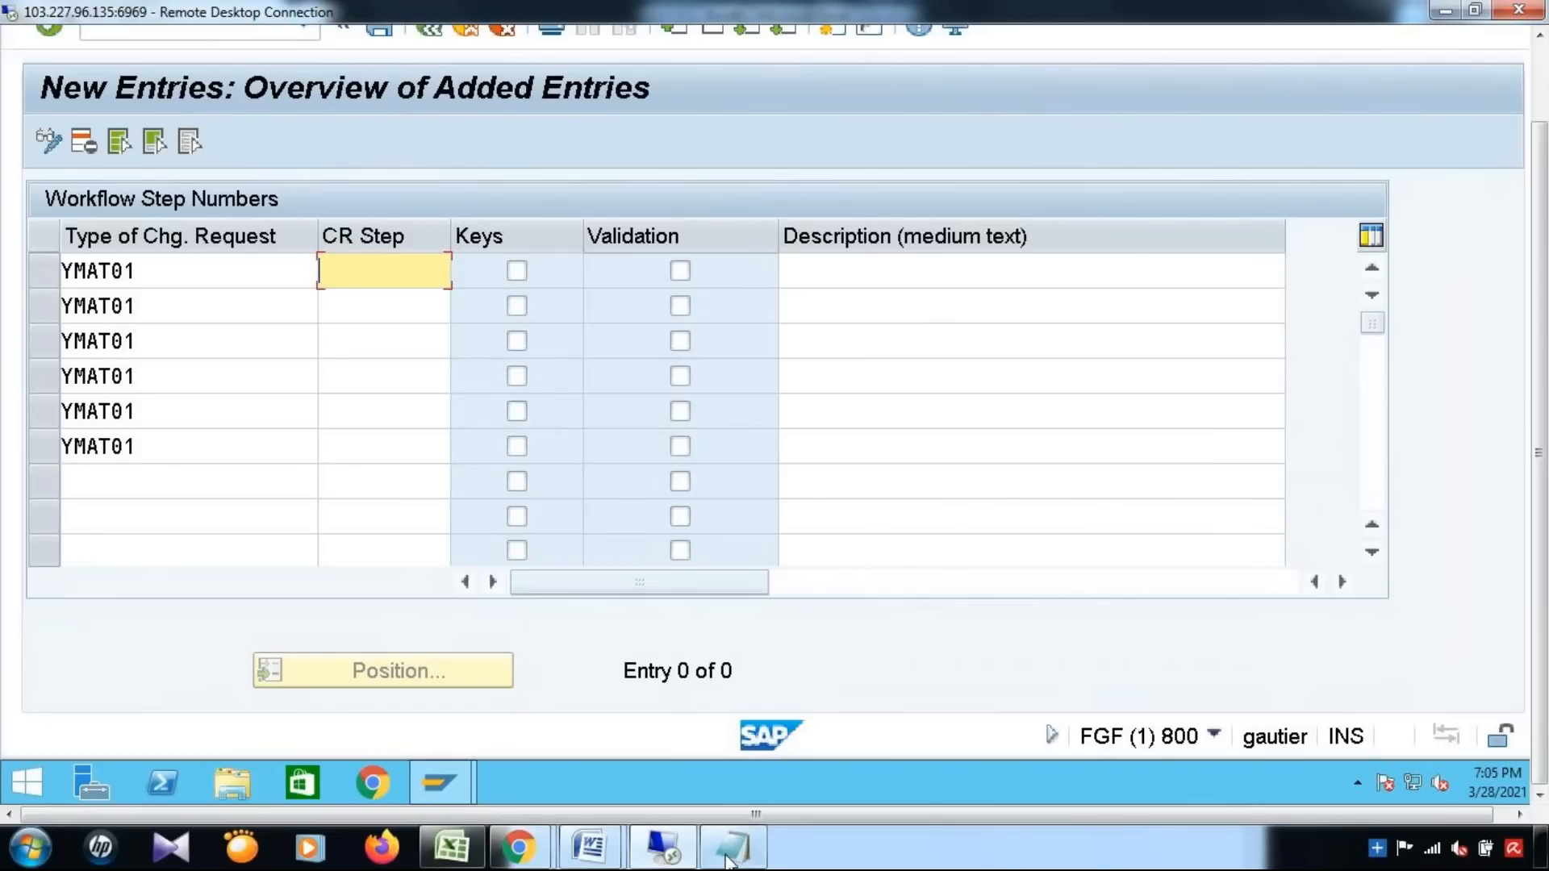
left_click(452, 849)
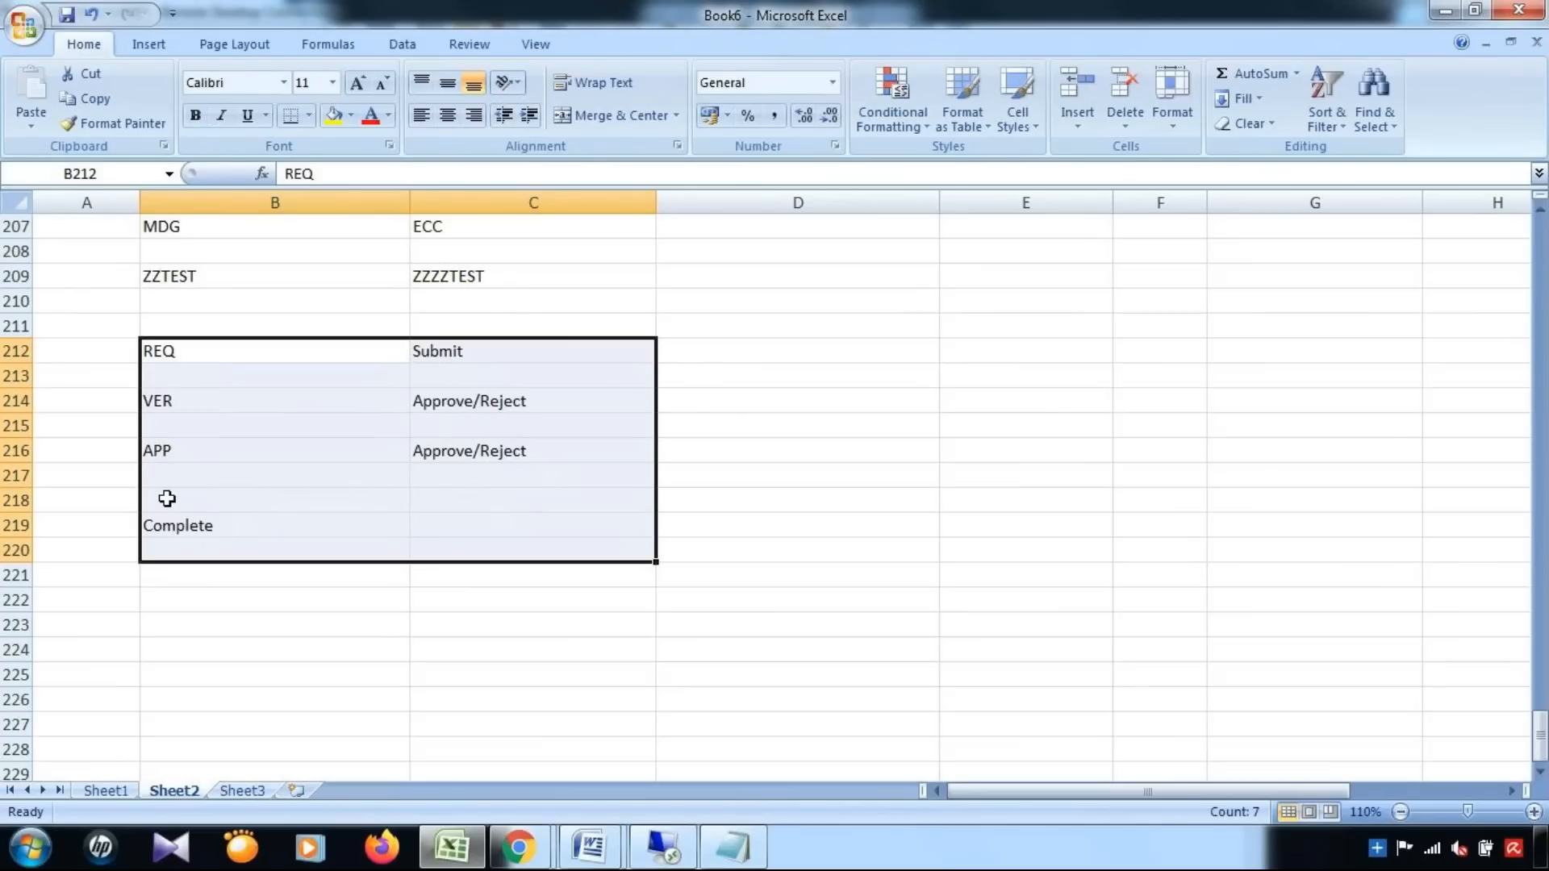
mouse_move(636, 854)
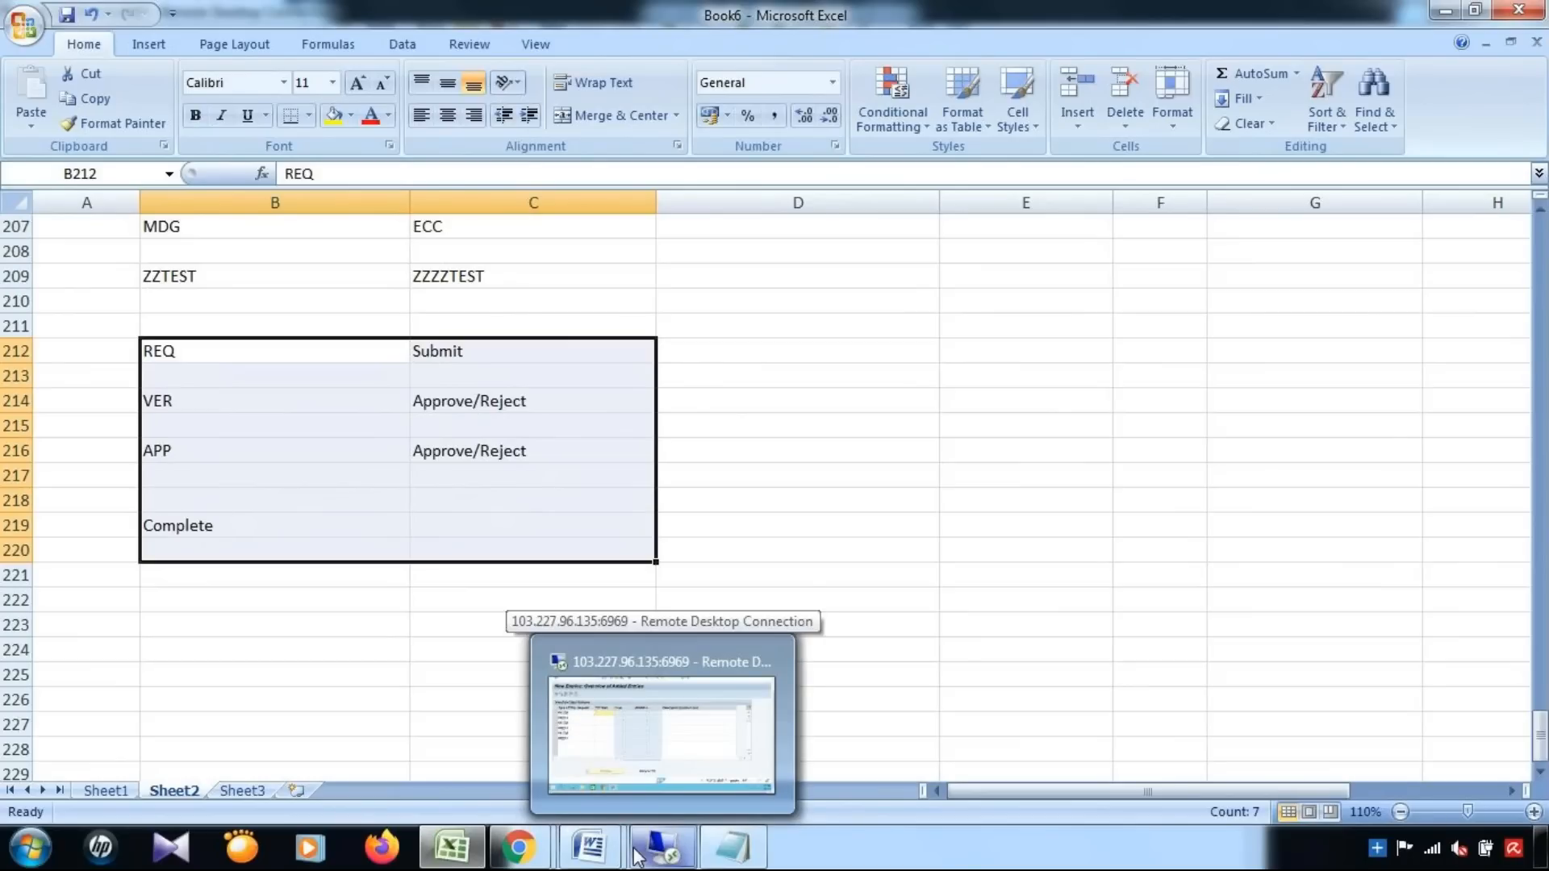
left_click(636, 853)
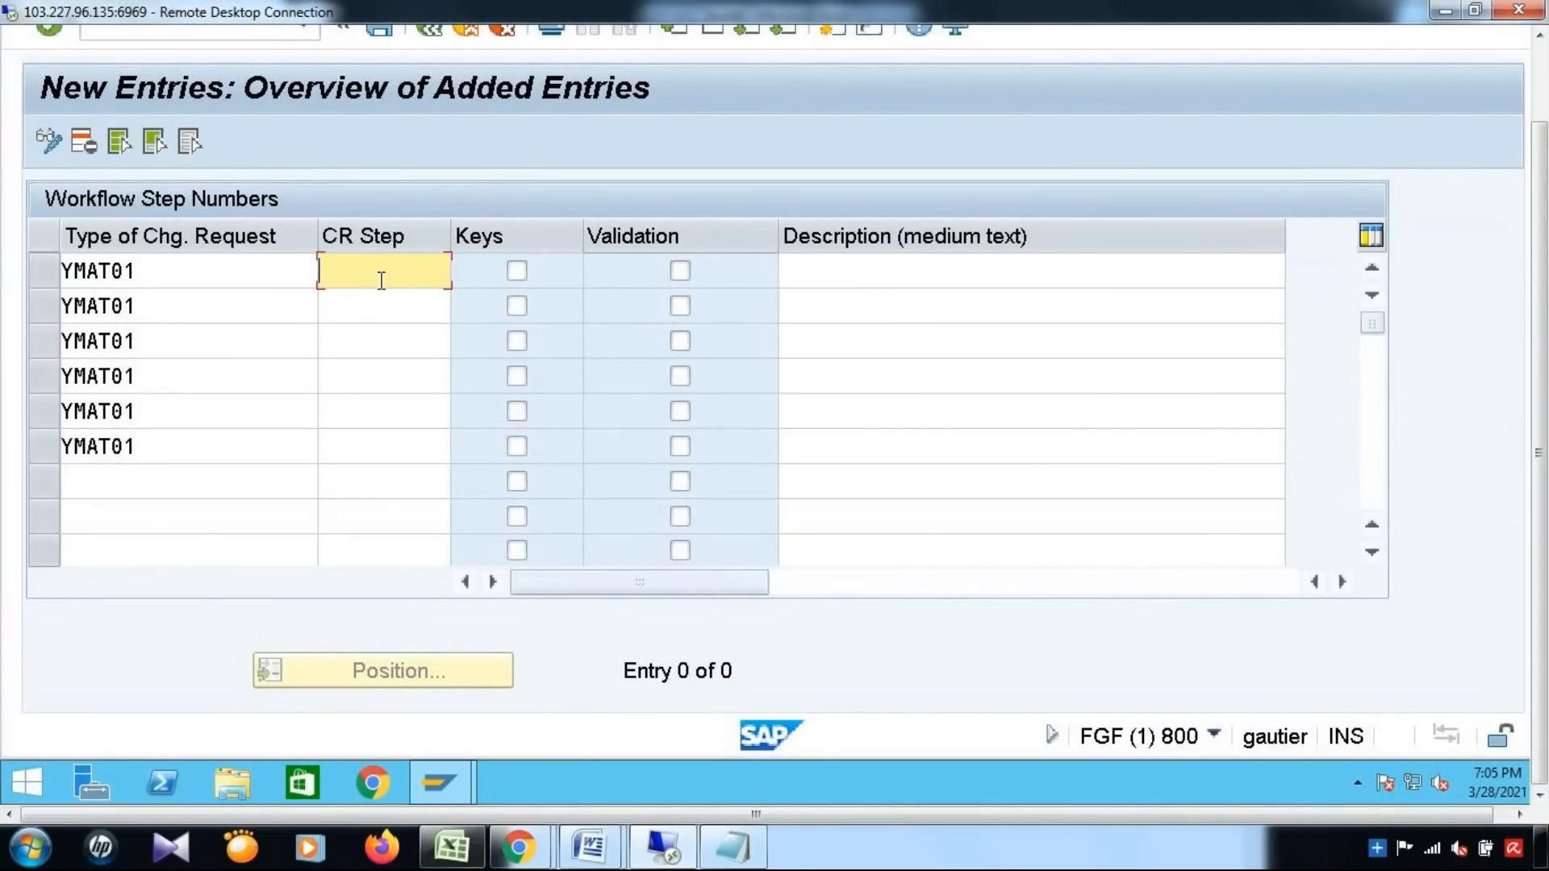
type("00")
key("Tab")
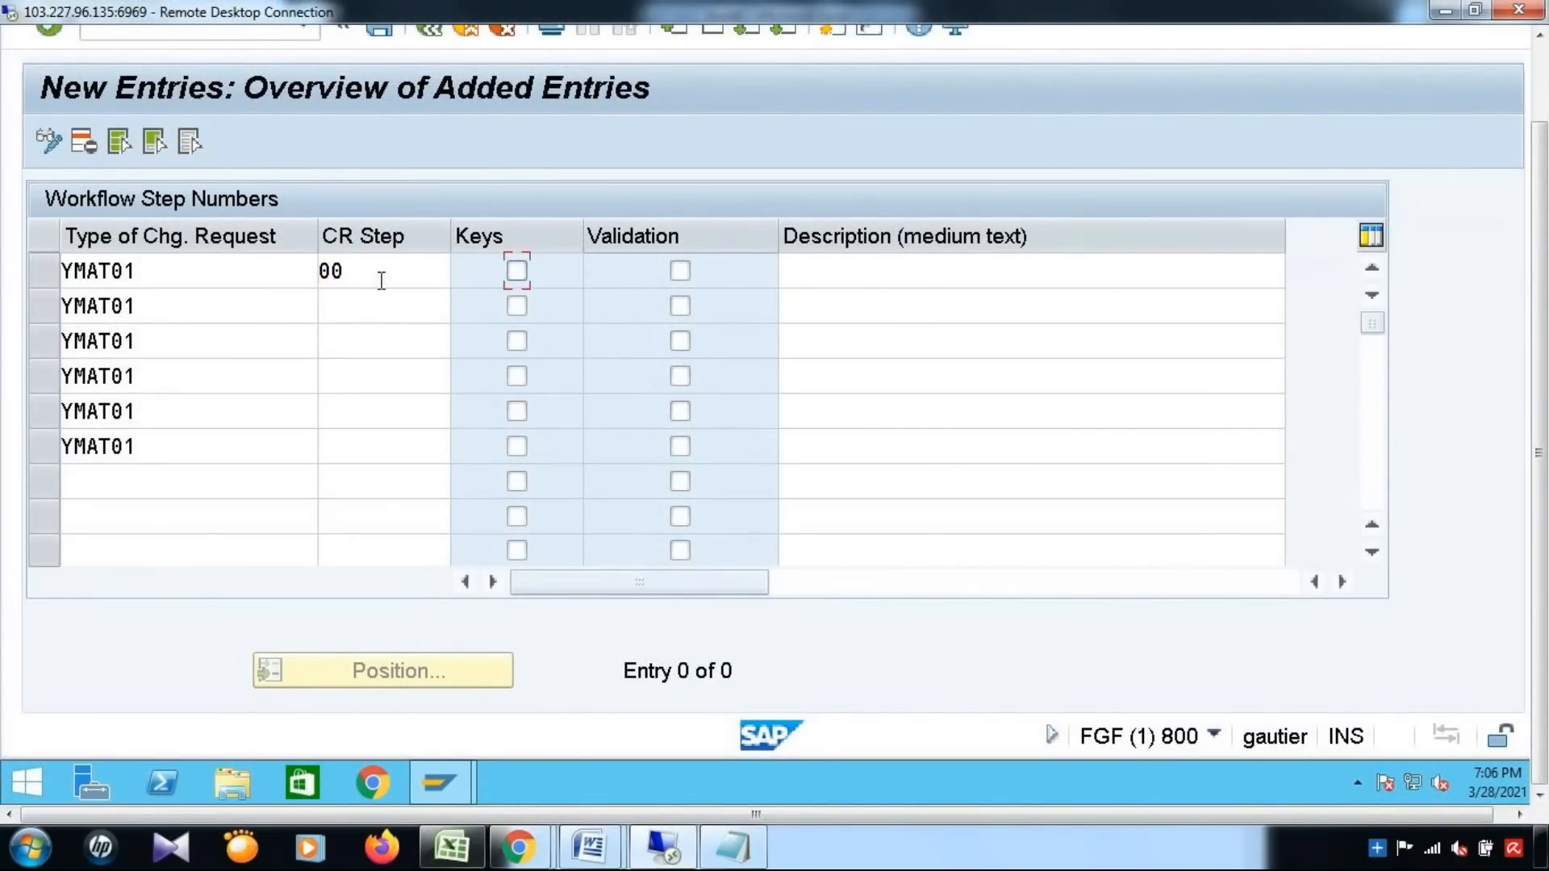
key("Tab")
key("Tab")
type("P")
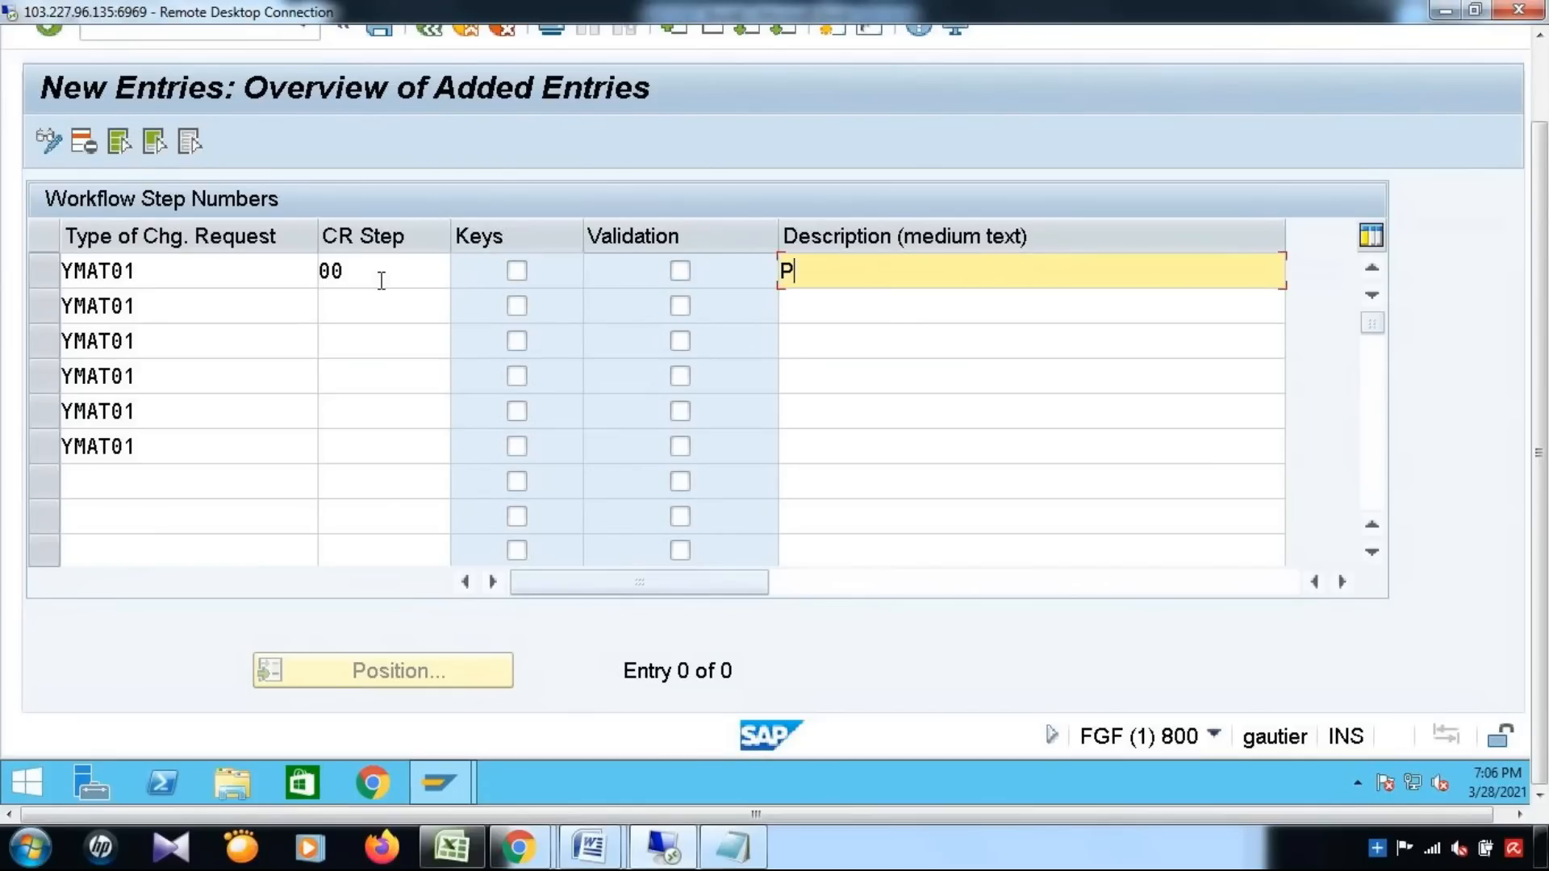
type("rocessing")
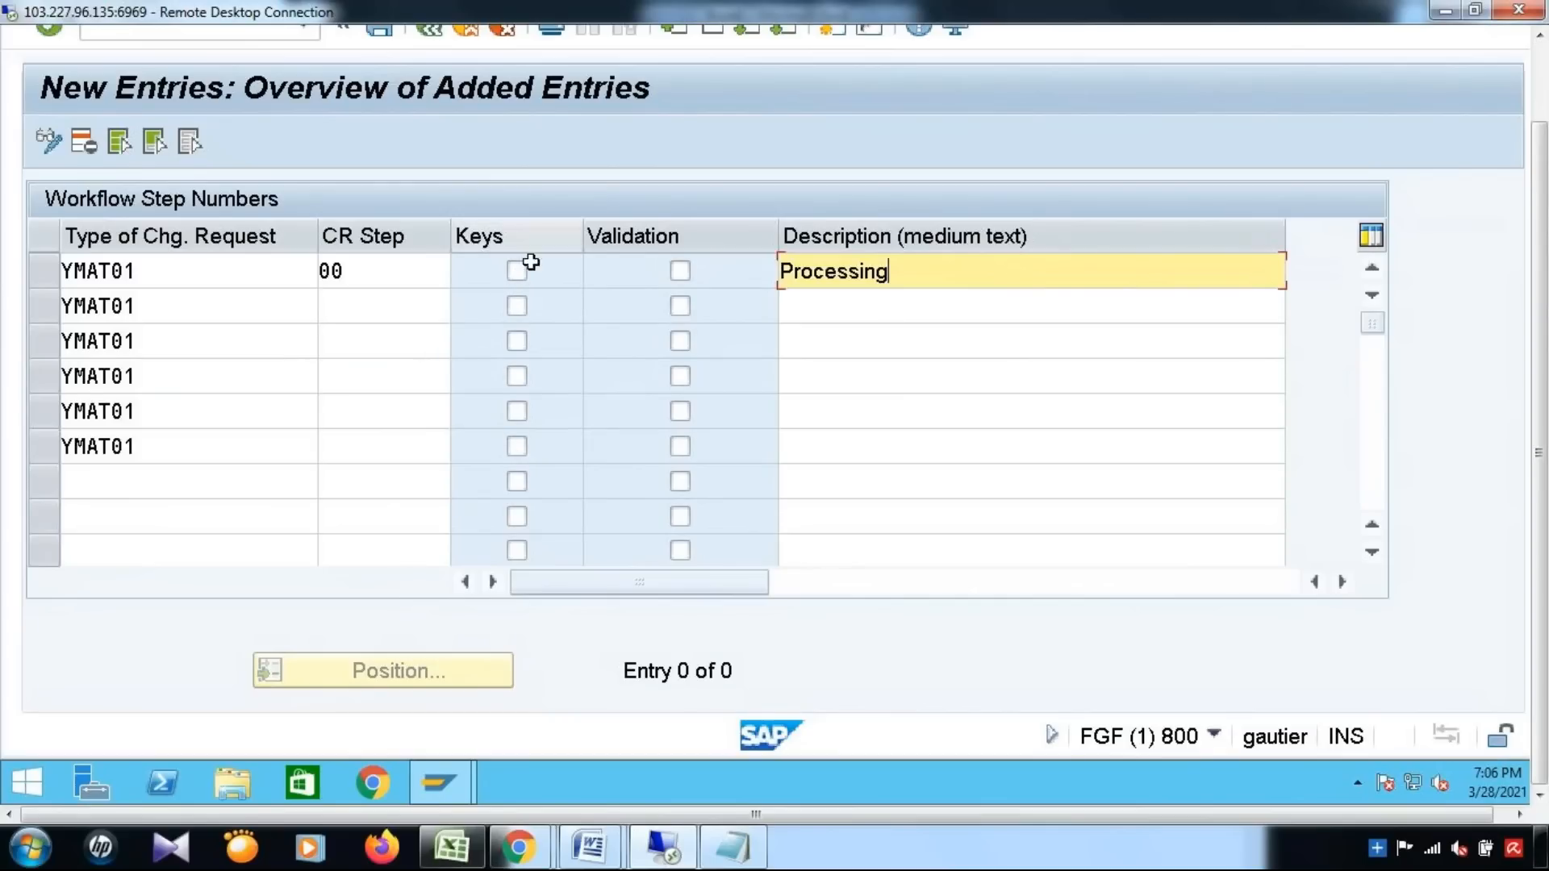
left_click(393, 275)
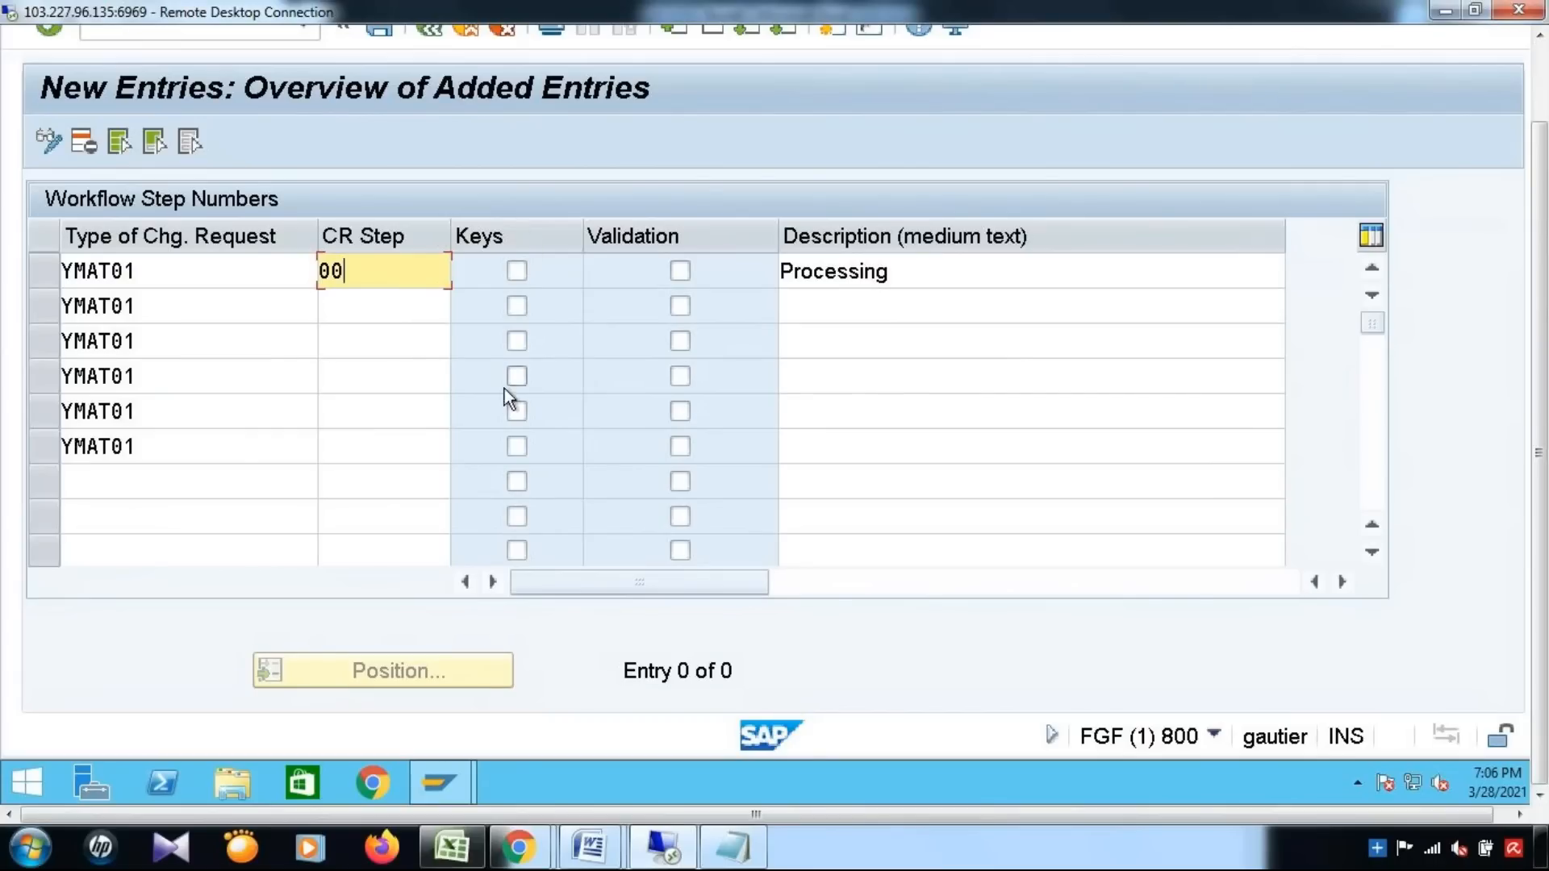
Define the second YMAT01 entry as CR step 90 with description Verifier, consulting the REQ and VER roles in the Excel workbook
left_click(380, 303)
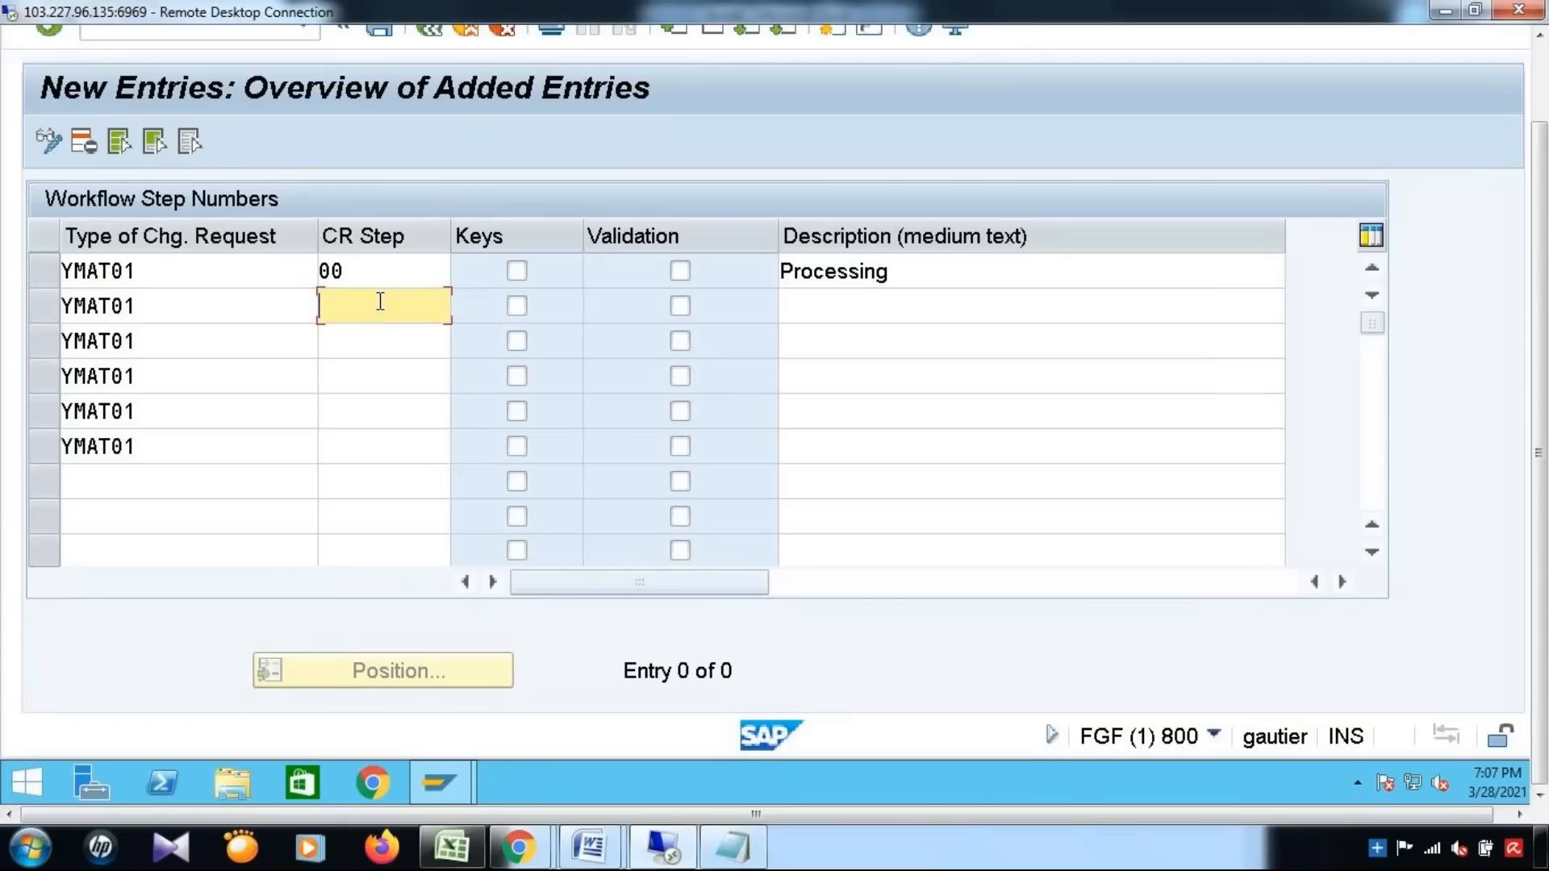
type("90")
left_click(832, 306)
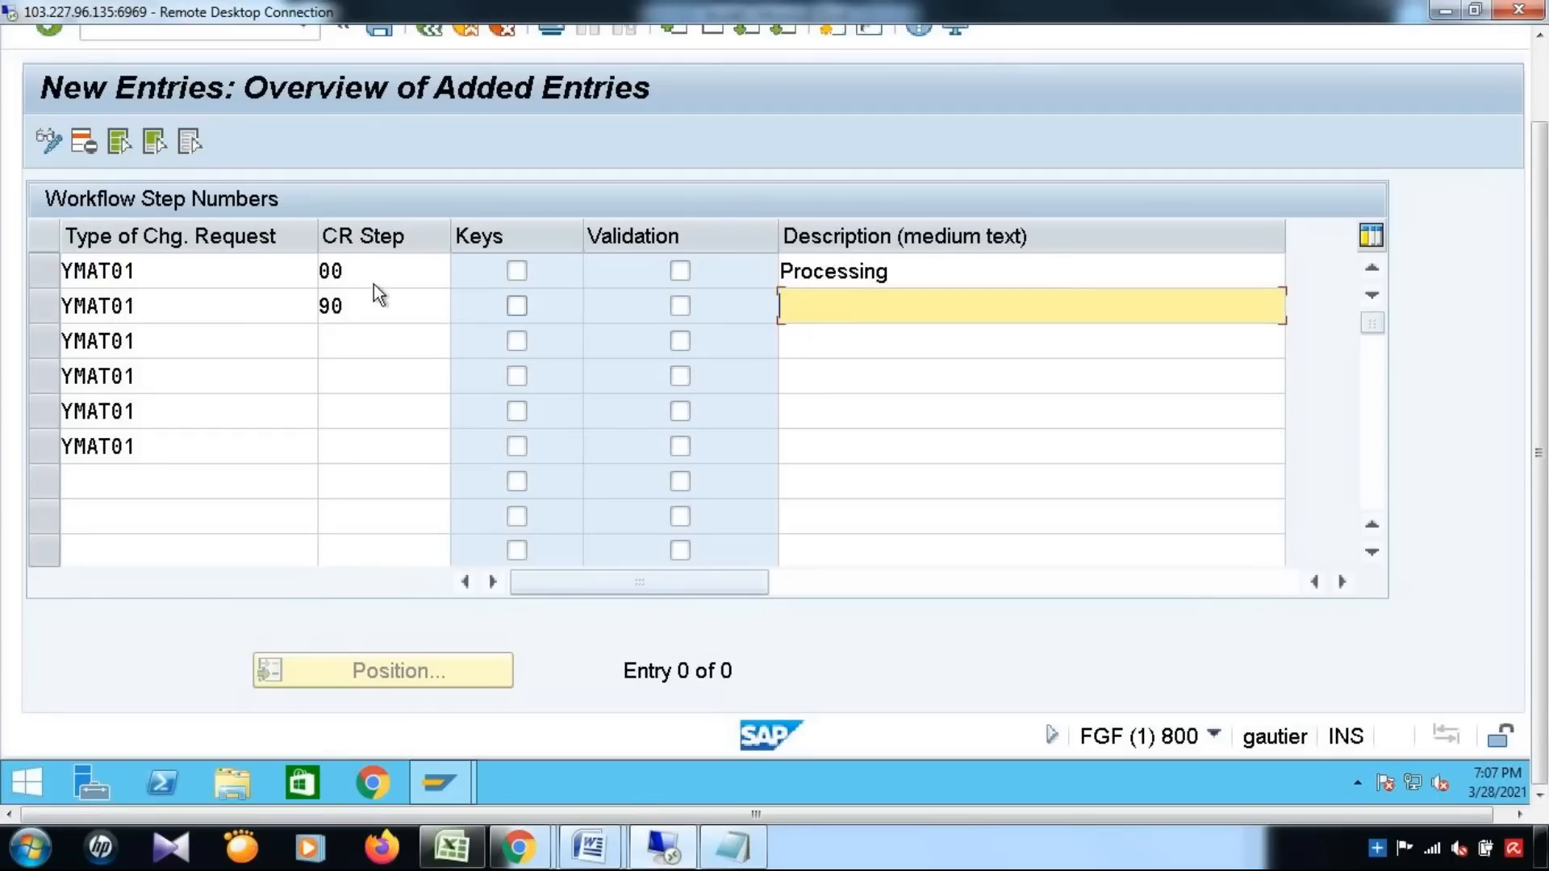
left_click(341, 271)
left_click(968, 273)
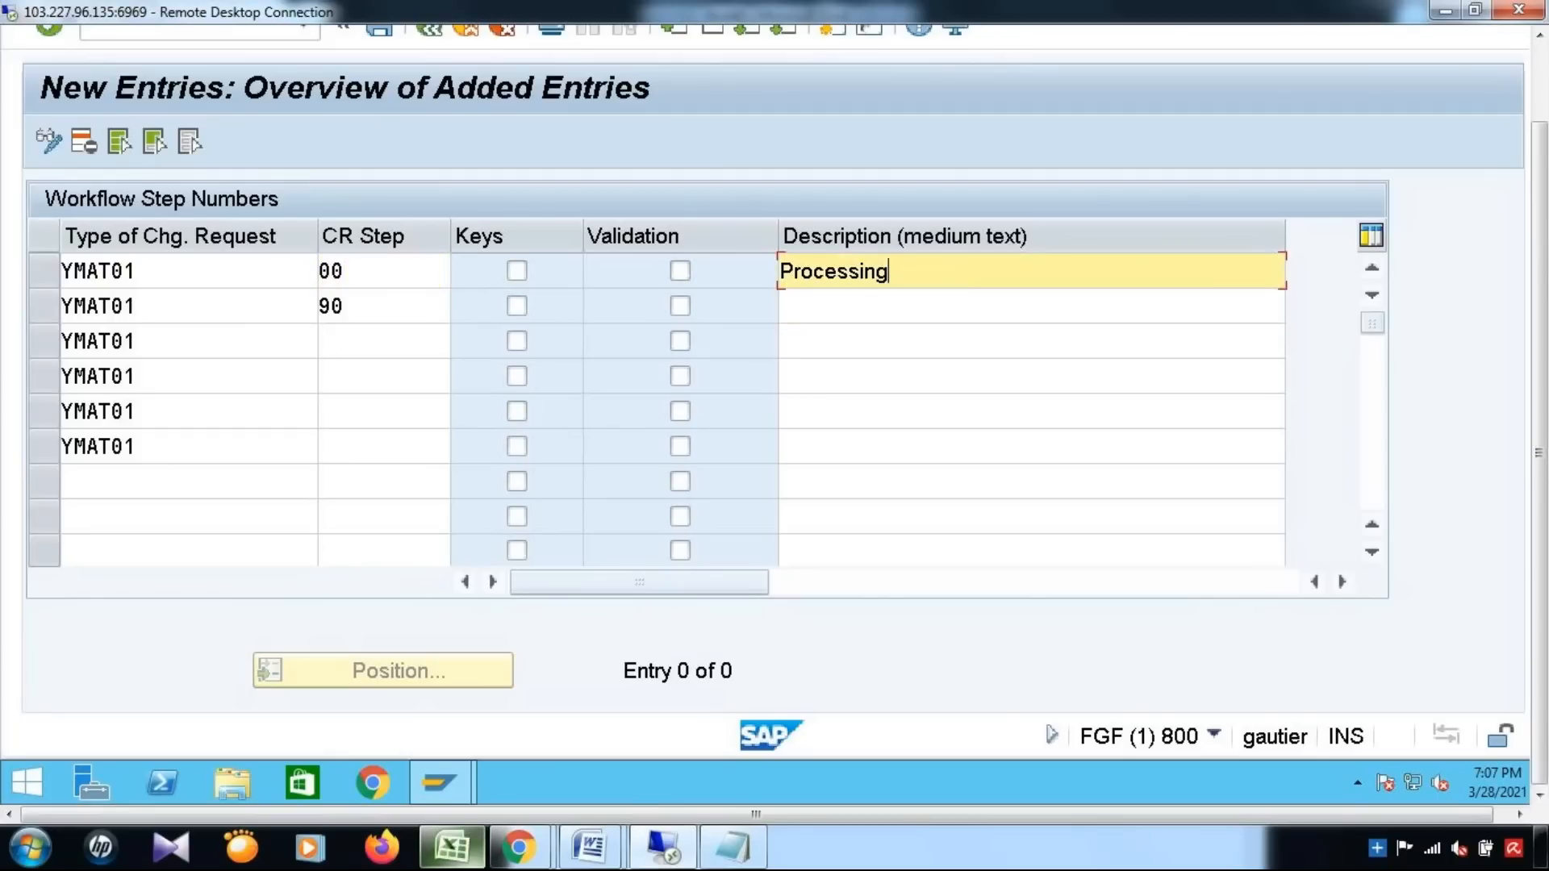
left_click(470, 863)
left_click(194, 349)
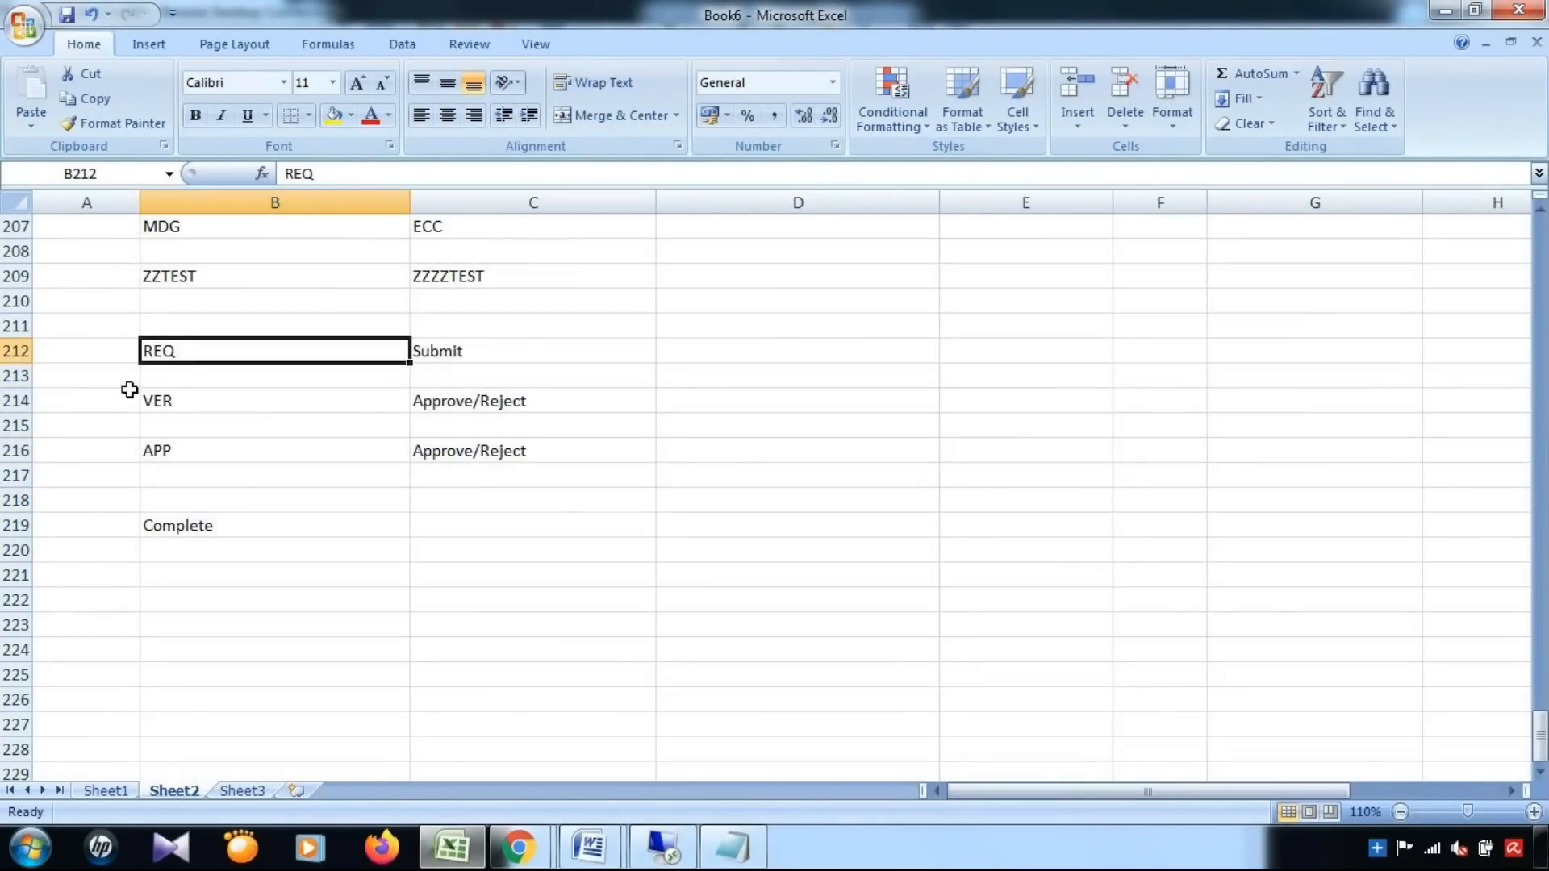
left_click(500, 353)
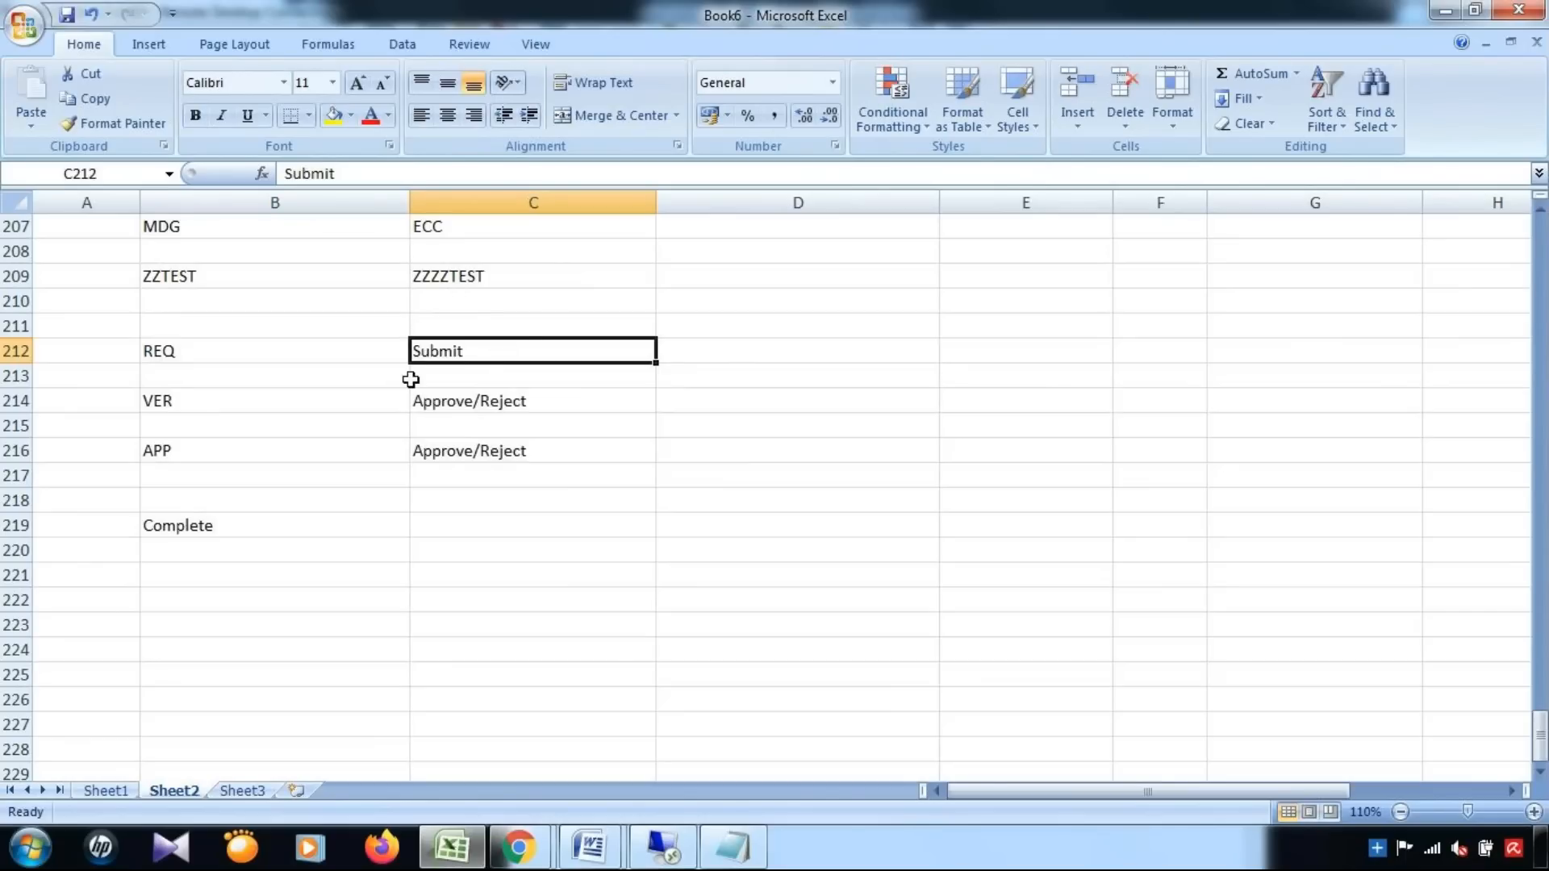
left_click(189, 402)
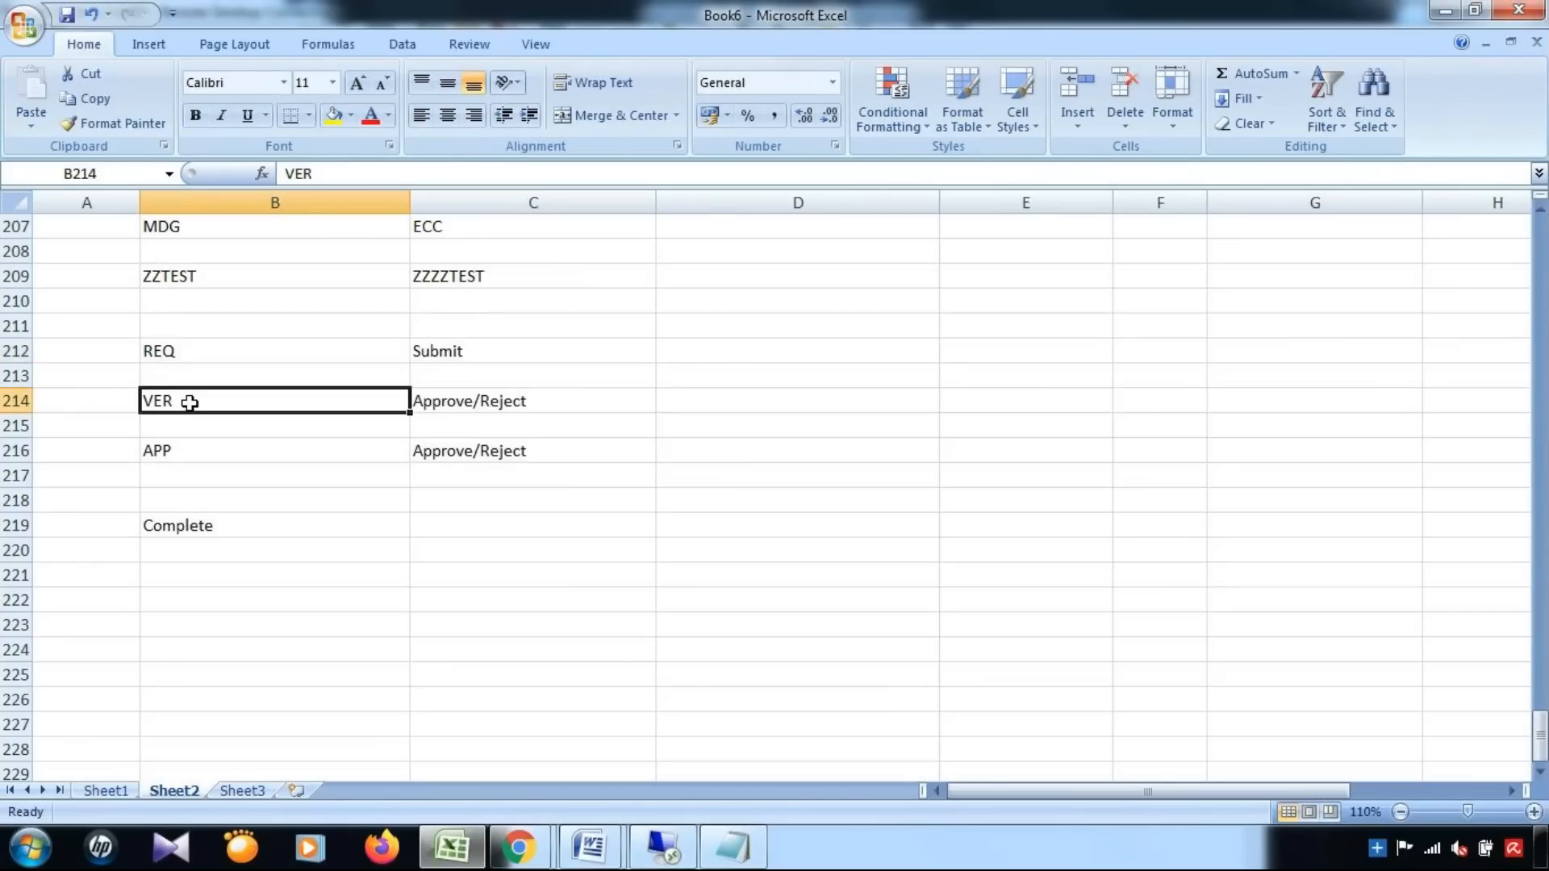
key("alt+Tab")
left_click(938, 303)
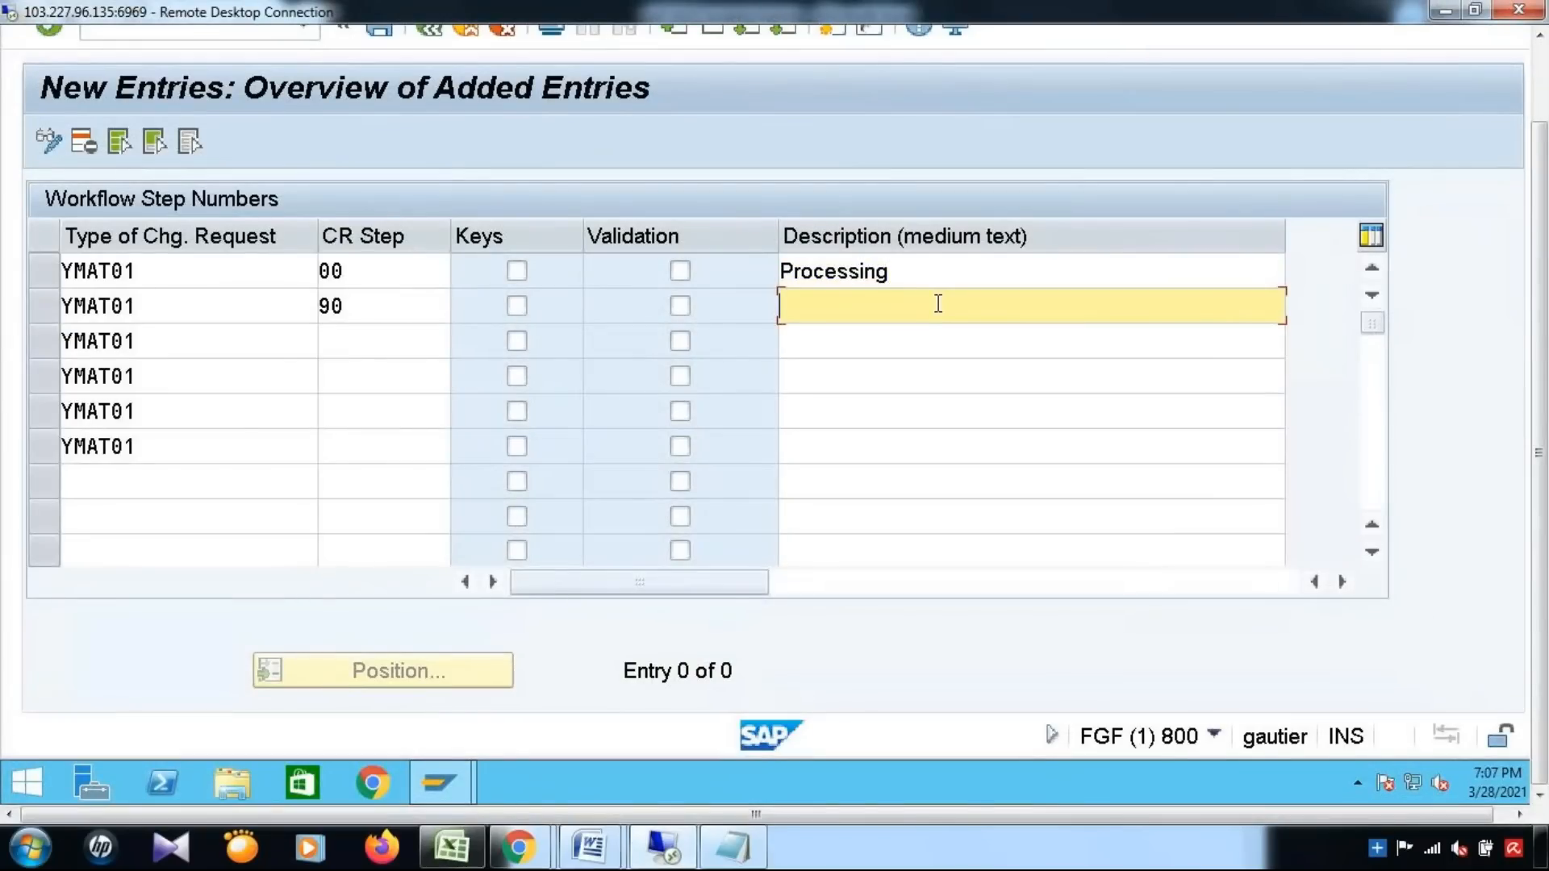
type("Verifier")
Review the Submit action and VER role in Excel, and define the third YMAT01 entry as CR step 91 with description Approver
left_click(451, 847)
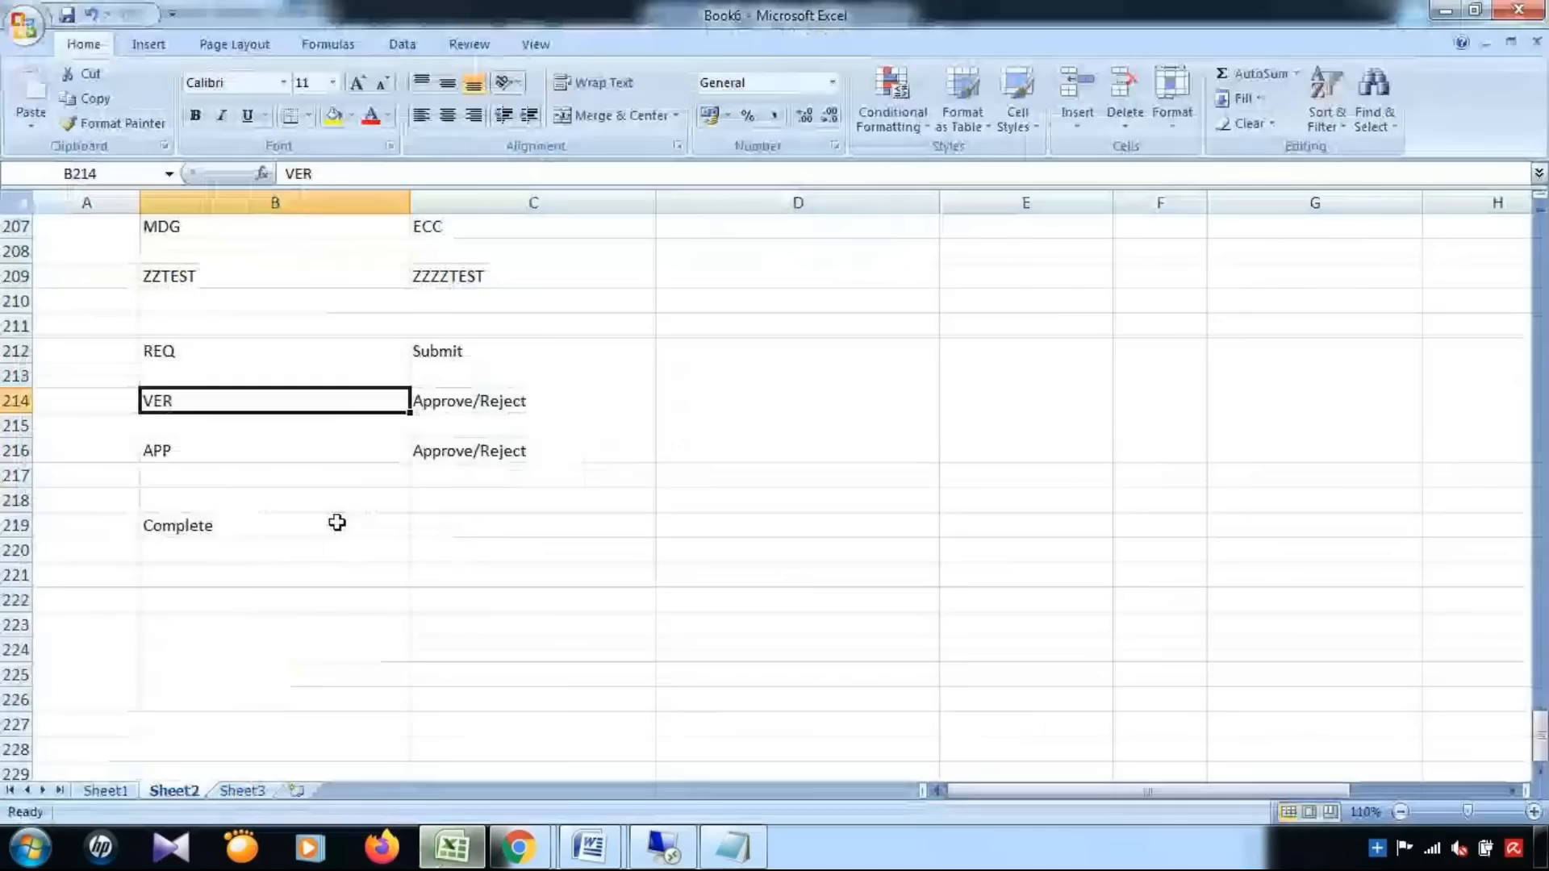
left_click(445, 361)
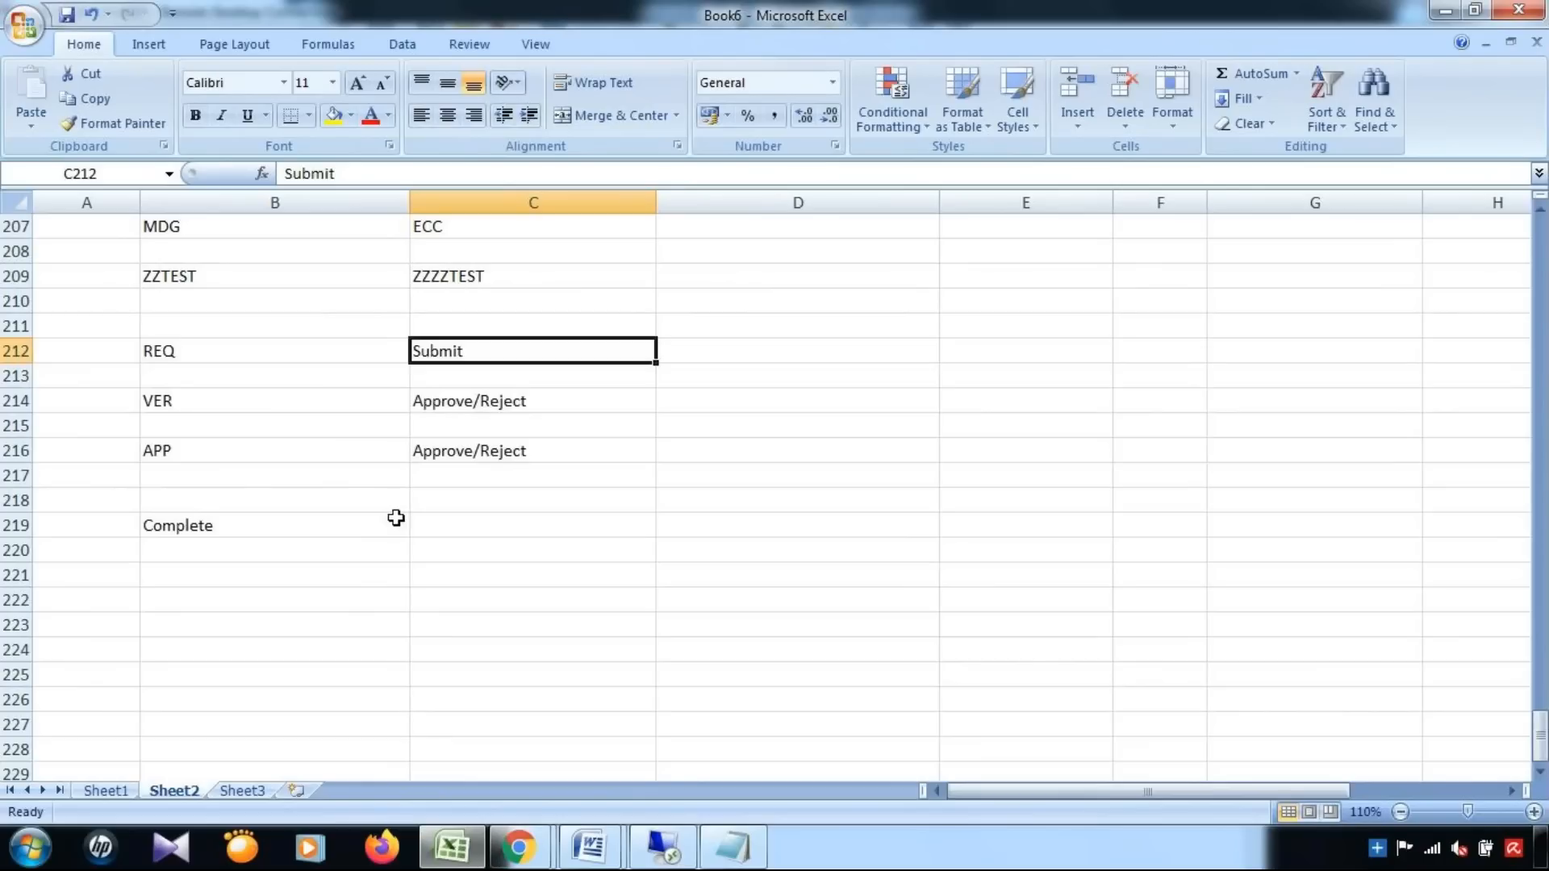
left_click(241, 408)
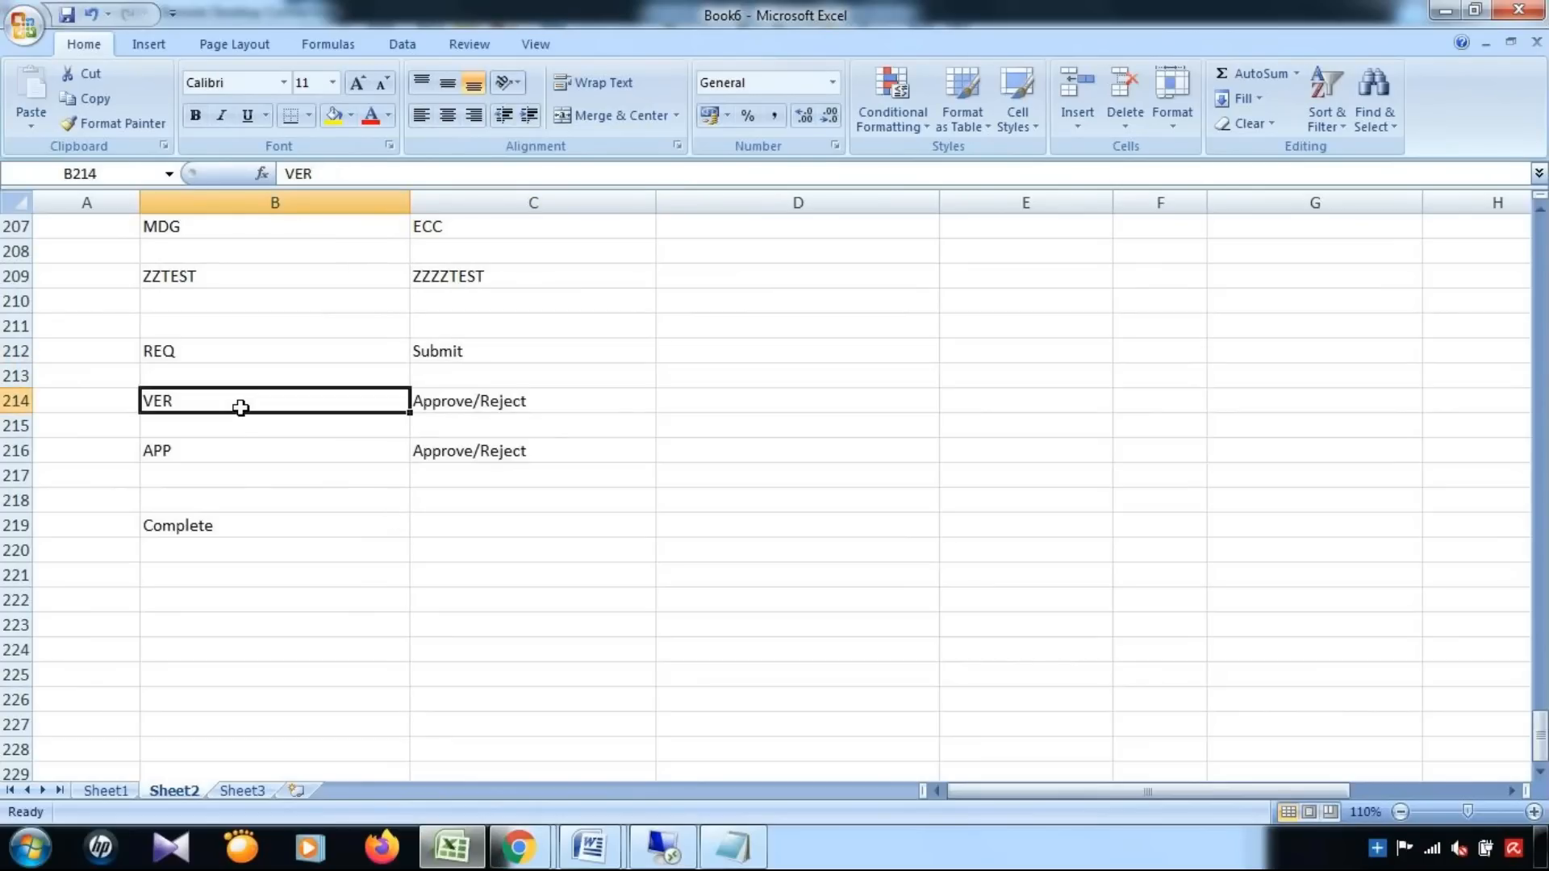
left_click(1448, 10)
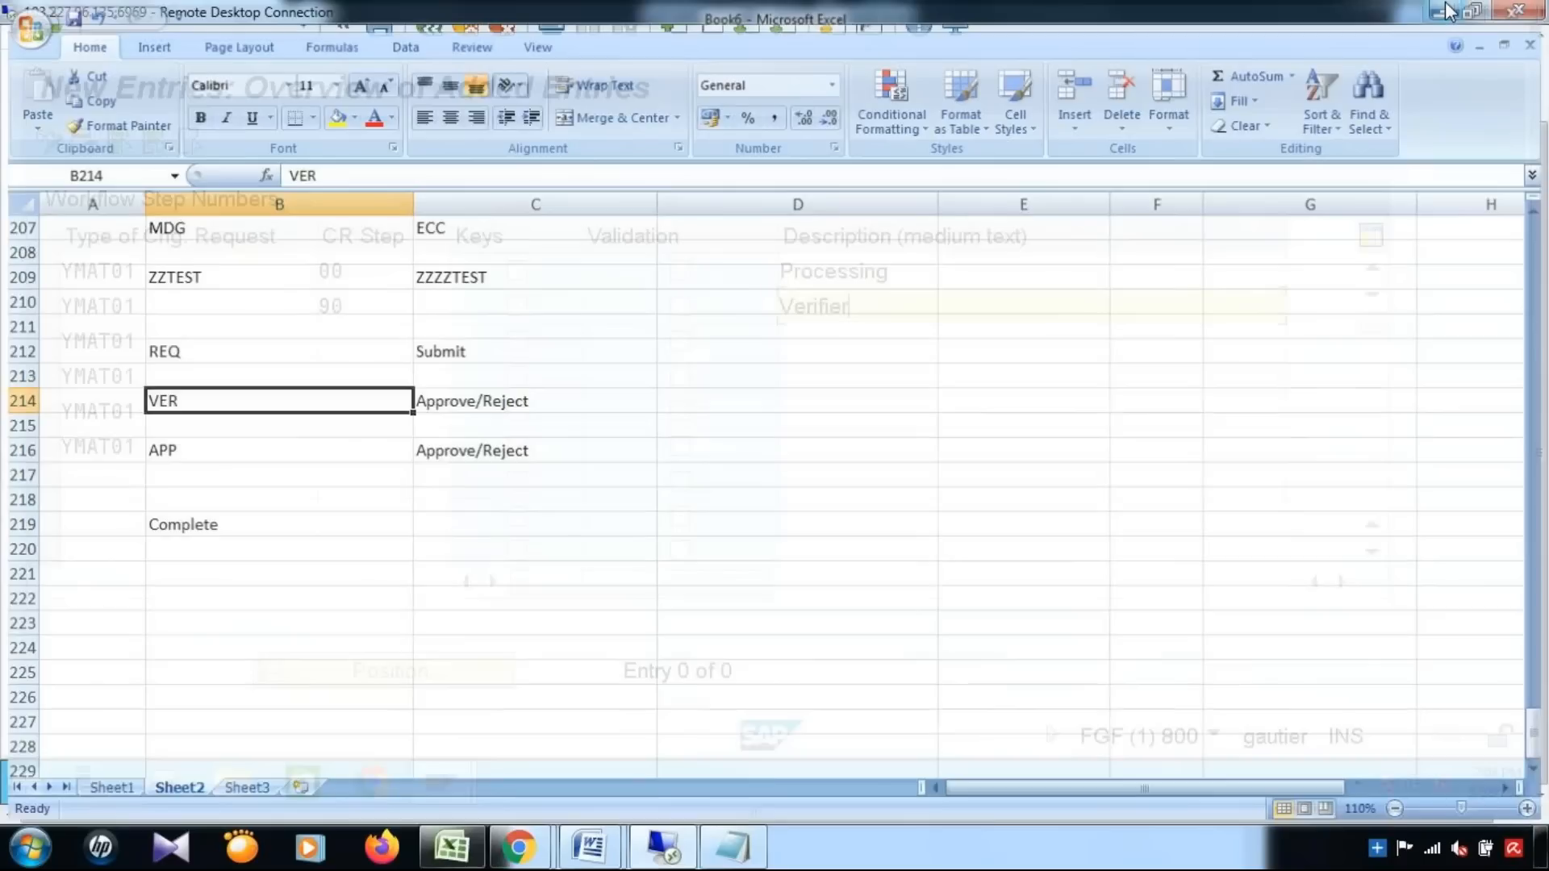
left_click(375, 348)
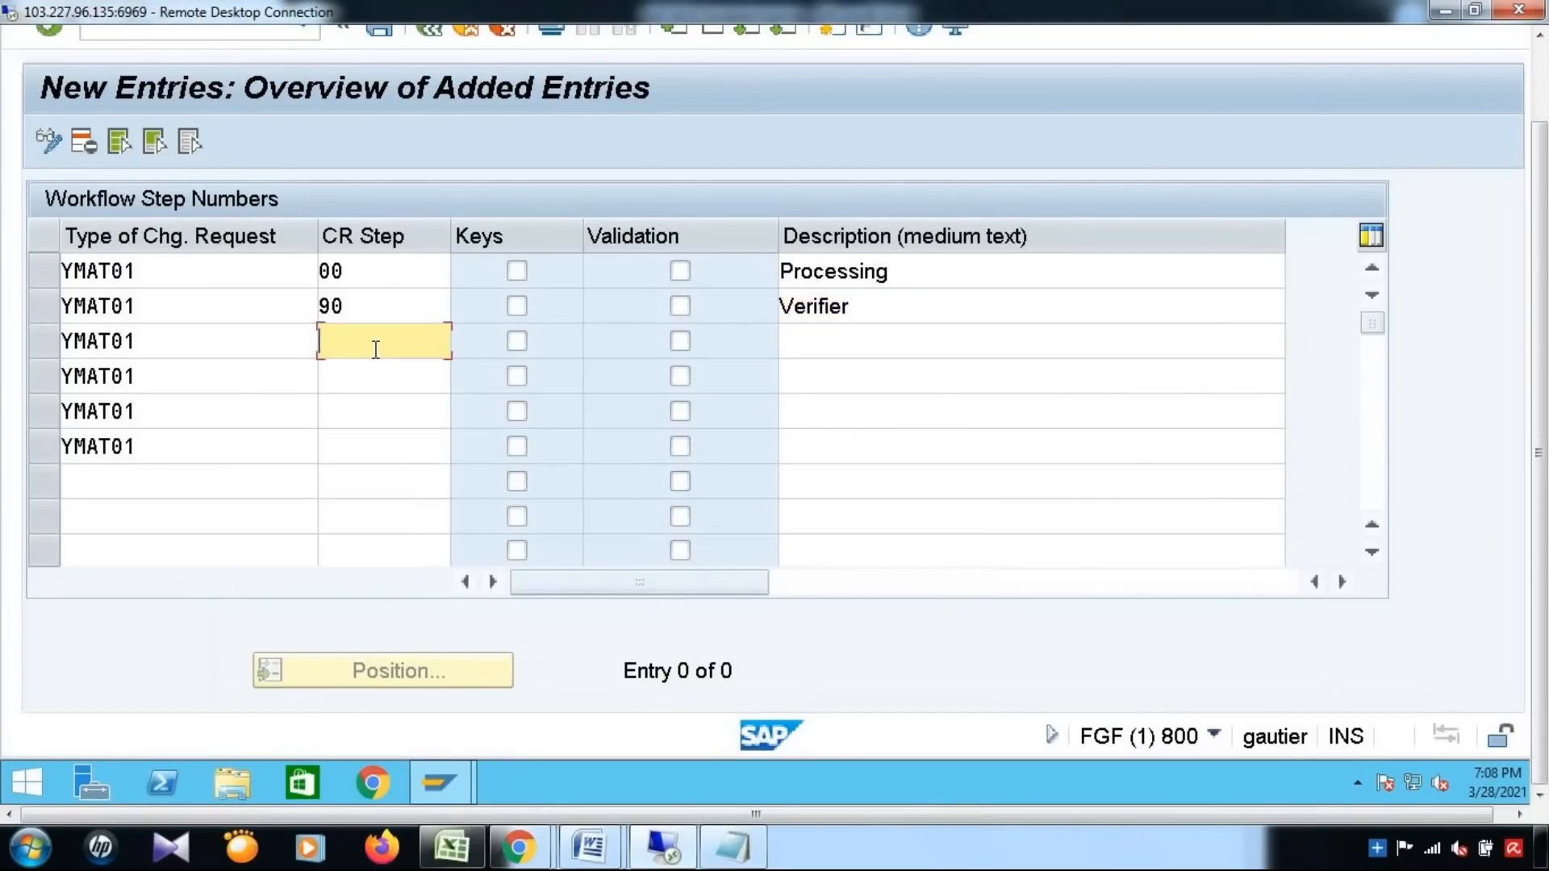
type("91")
left_click(857, 335)
type("Approver")
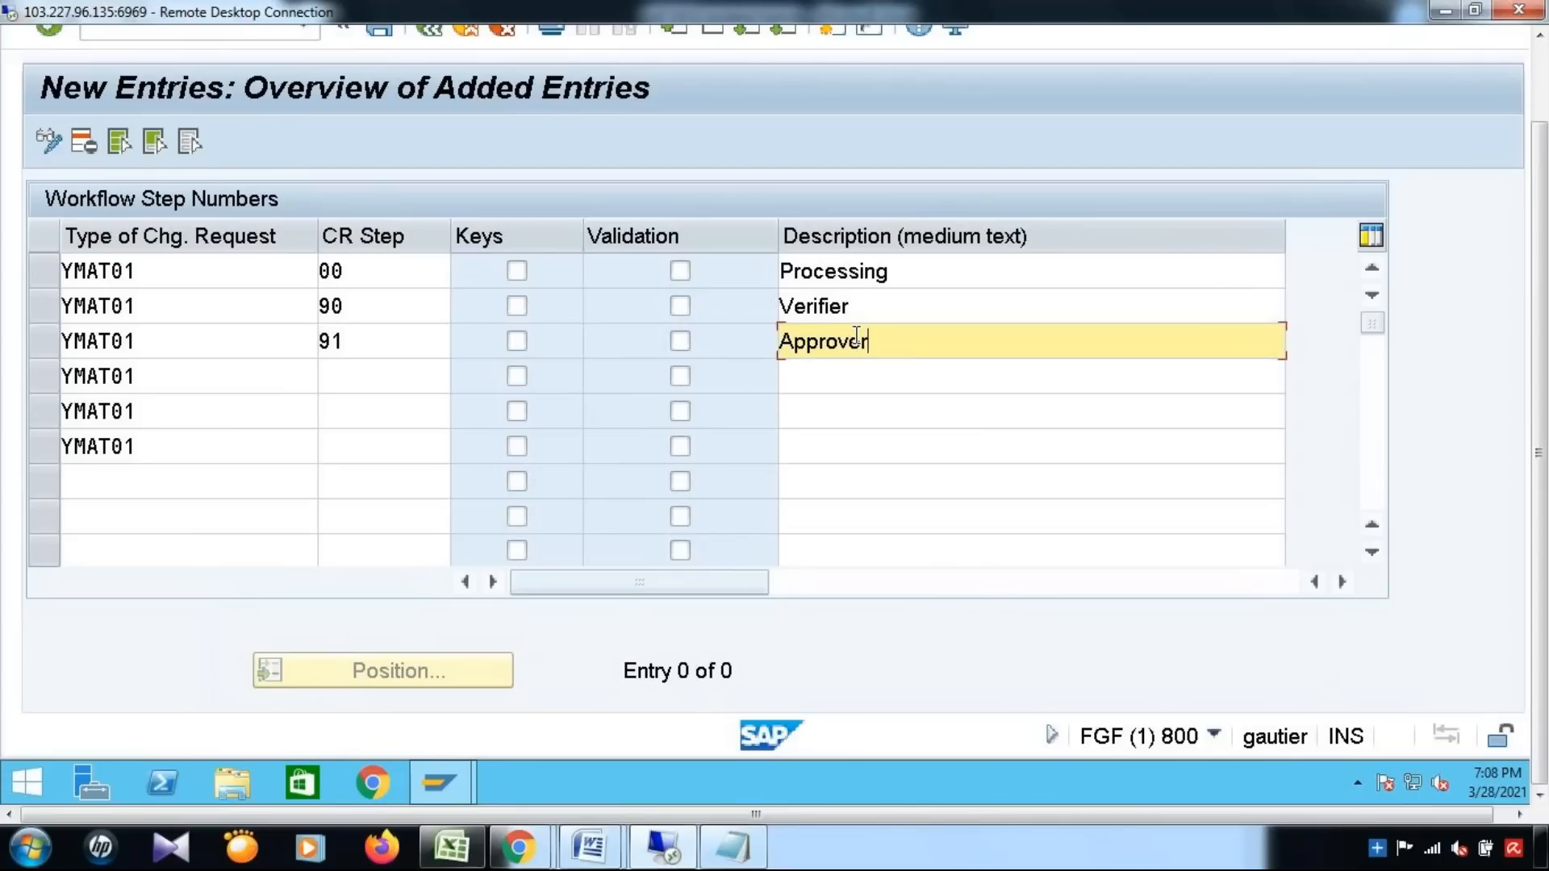
Define the fourth YMAT01 entry as CR step 92 with description Revision, consulting the verifier's and requester's rows in the Excel workbook
left_click(384, 375)
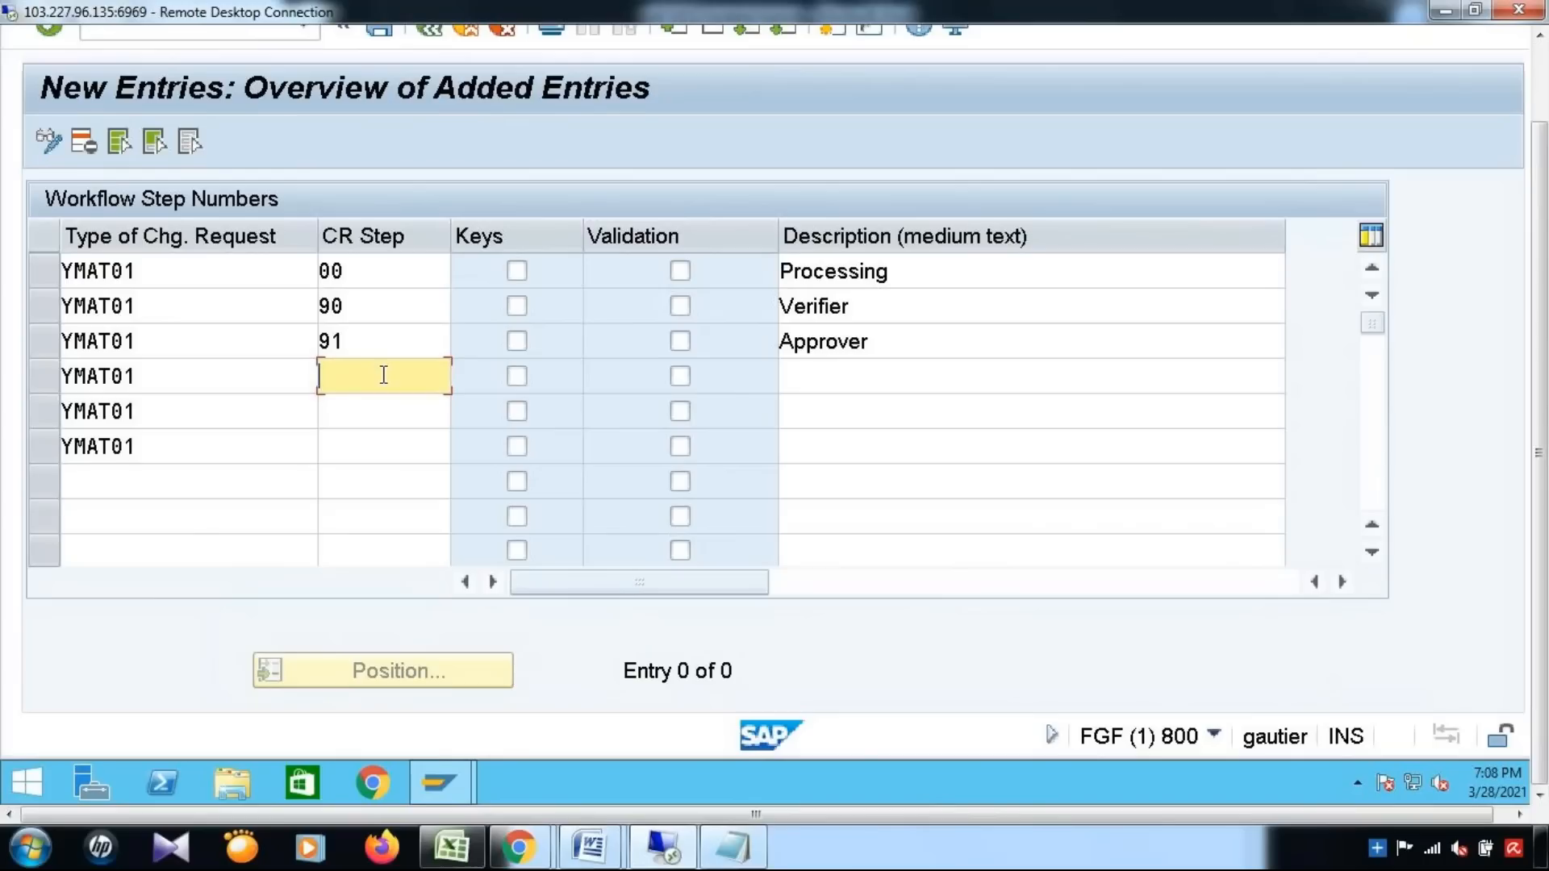
type("92")
key("Tab")
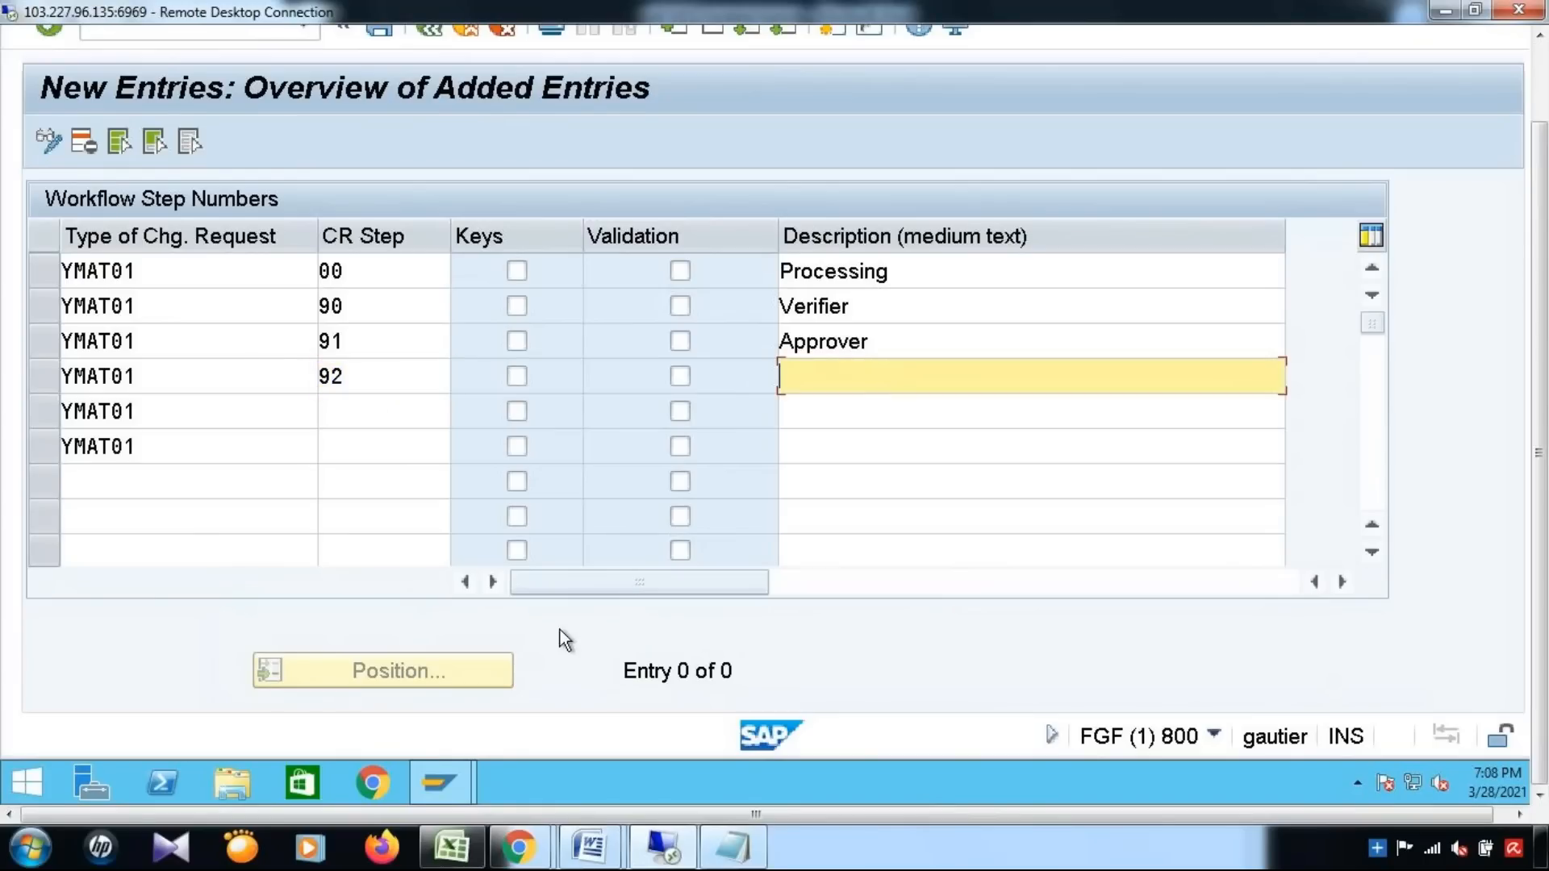
left_click(452, 847)
left_click(607, 417)
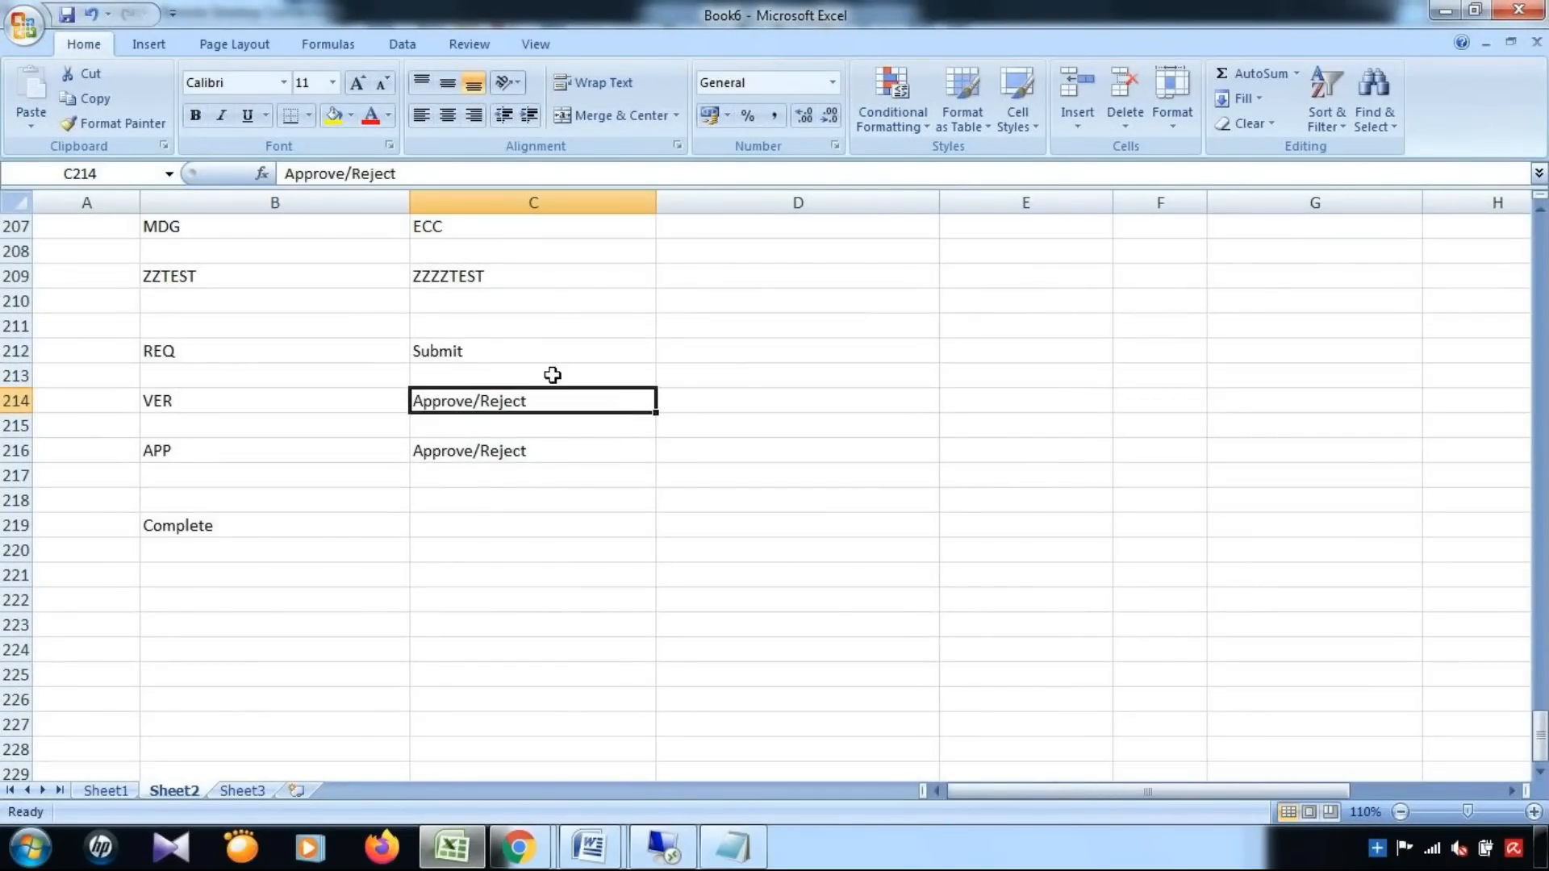
left_click(170, 412)
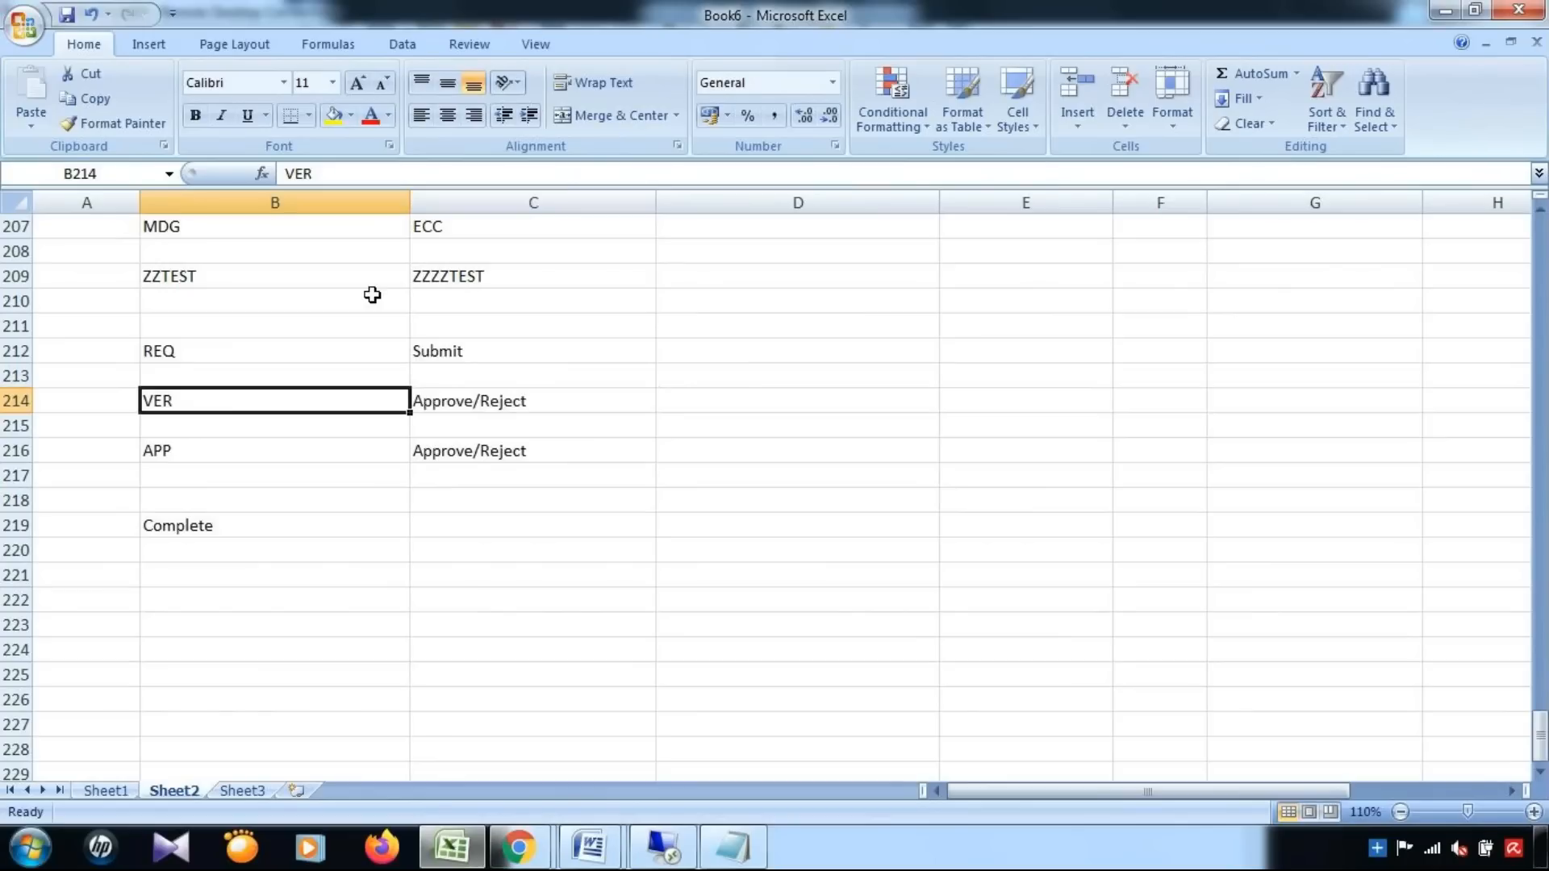
left_click(160, 353)
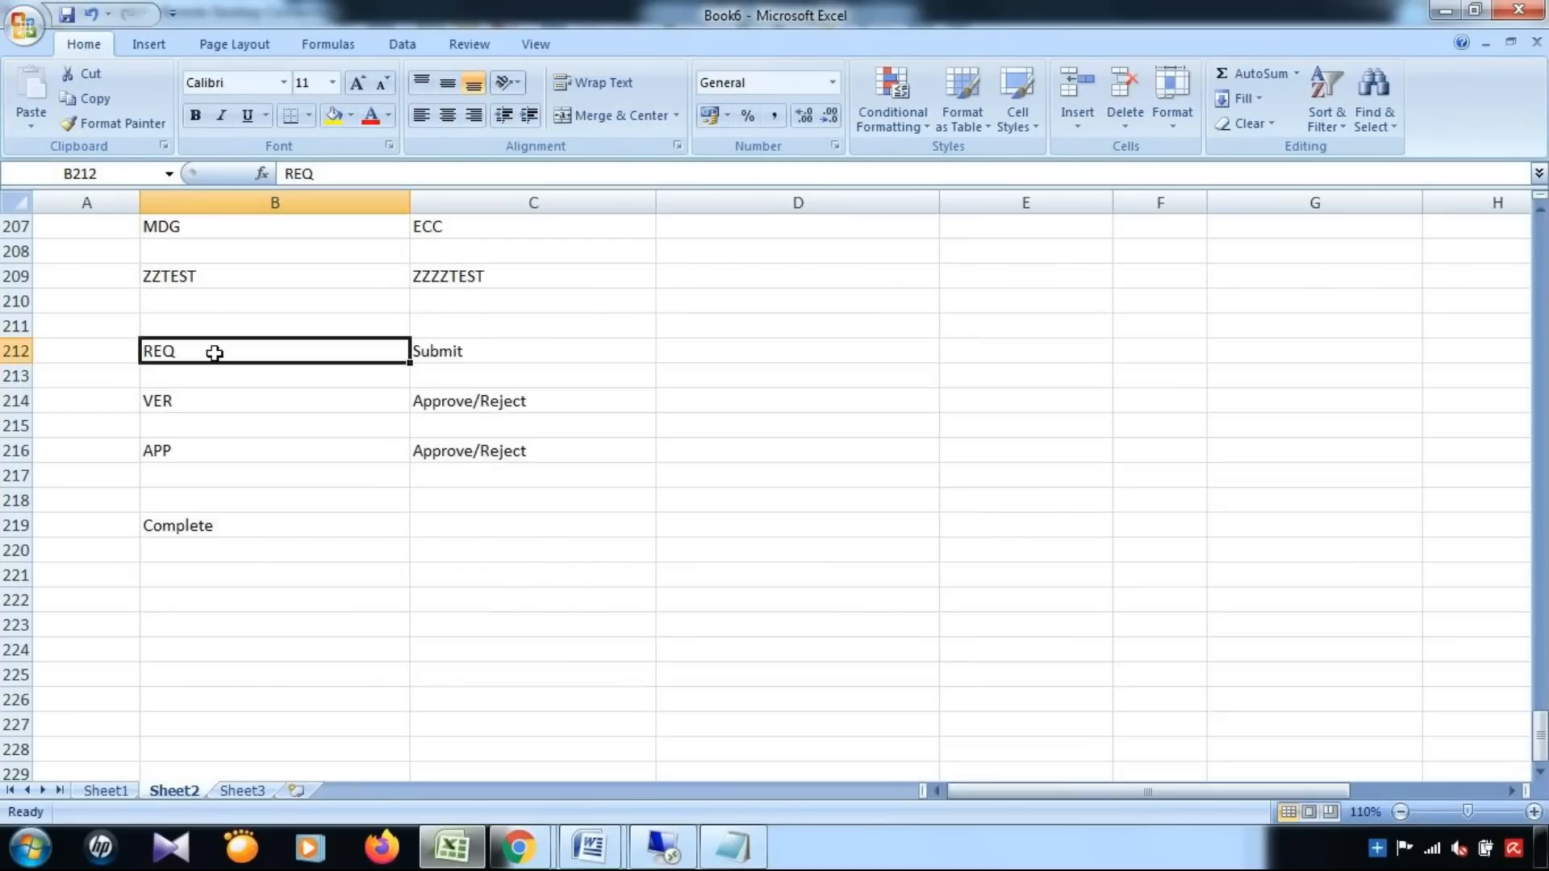
left_click(1445, 11)
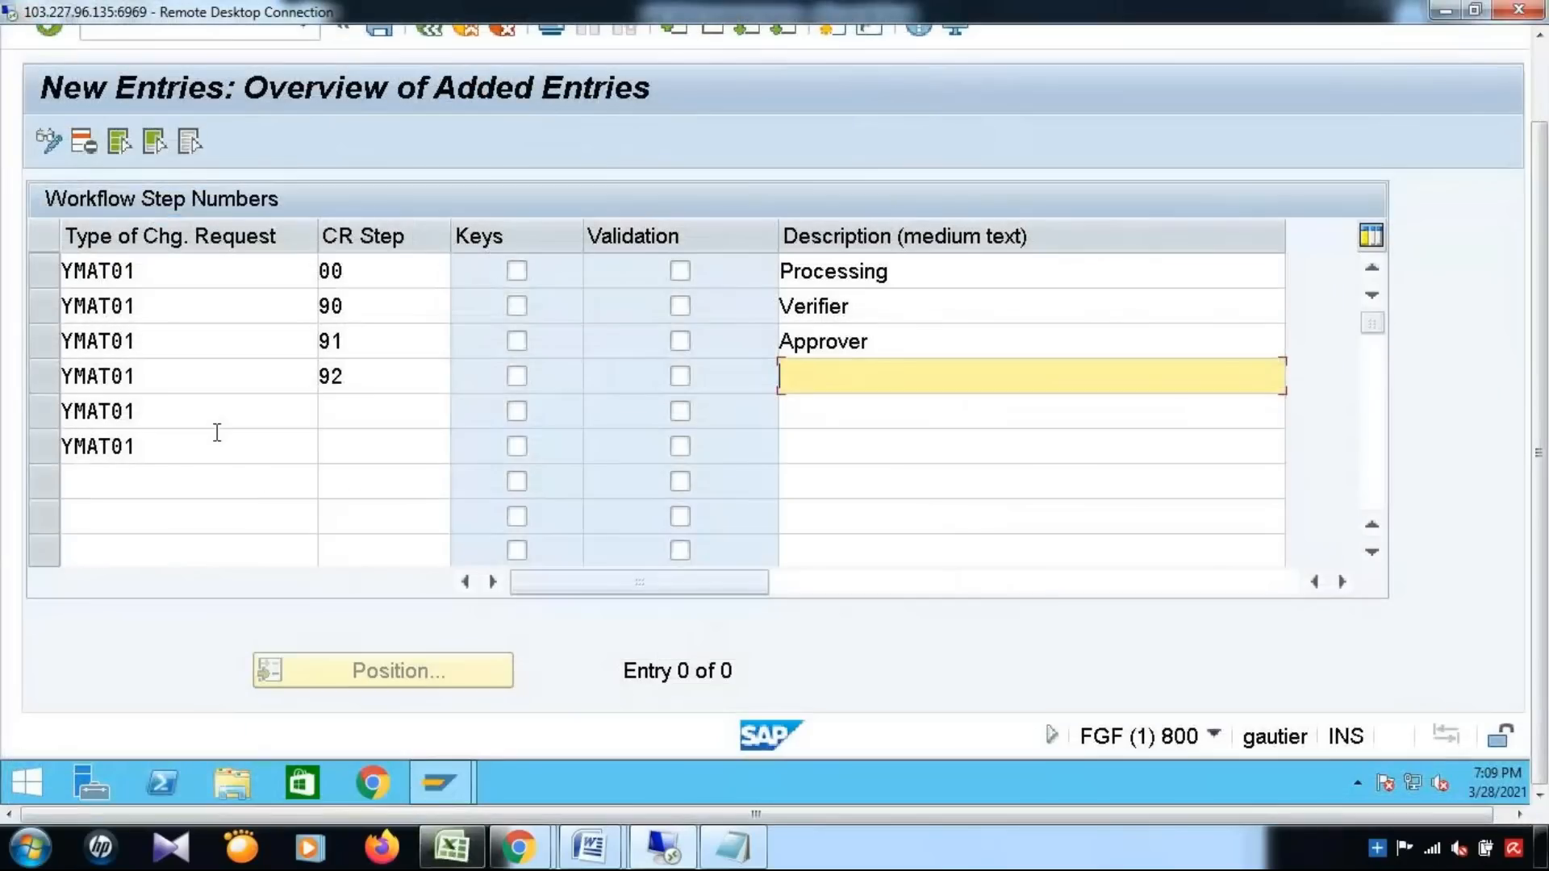
left_click_drag(351, 378, 311, 377)
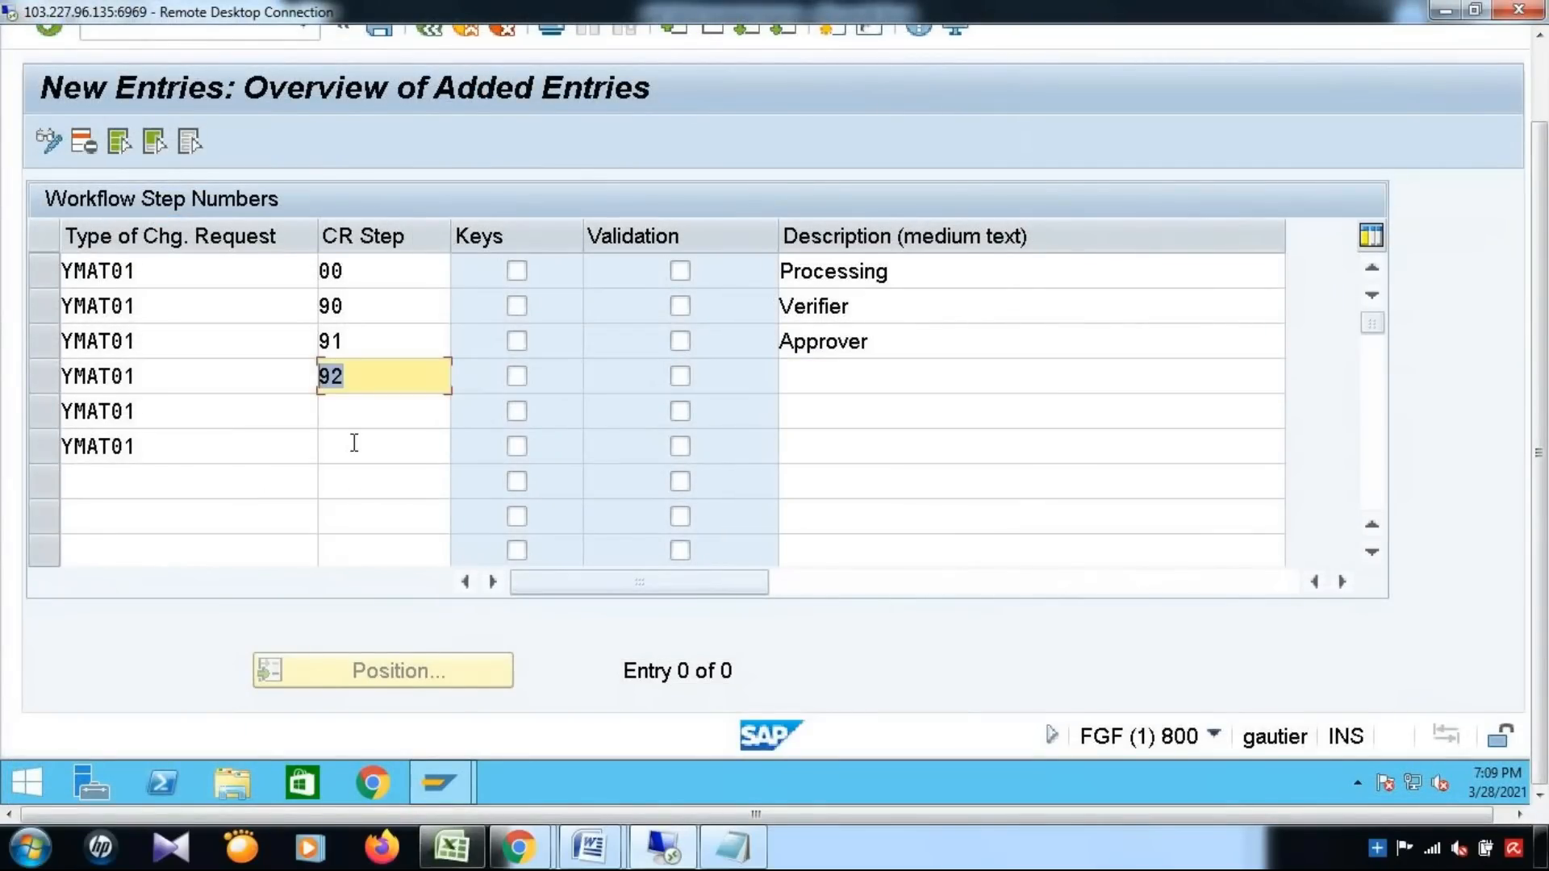
left_click(844, 380)
type("Rev")
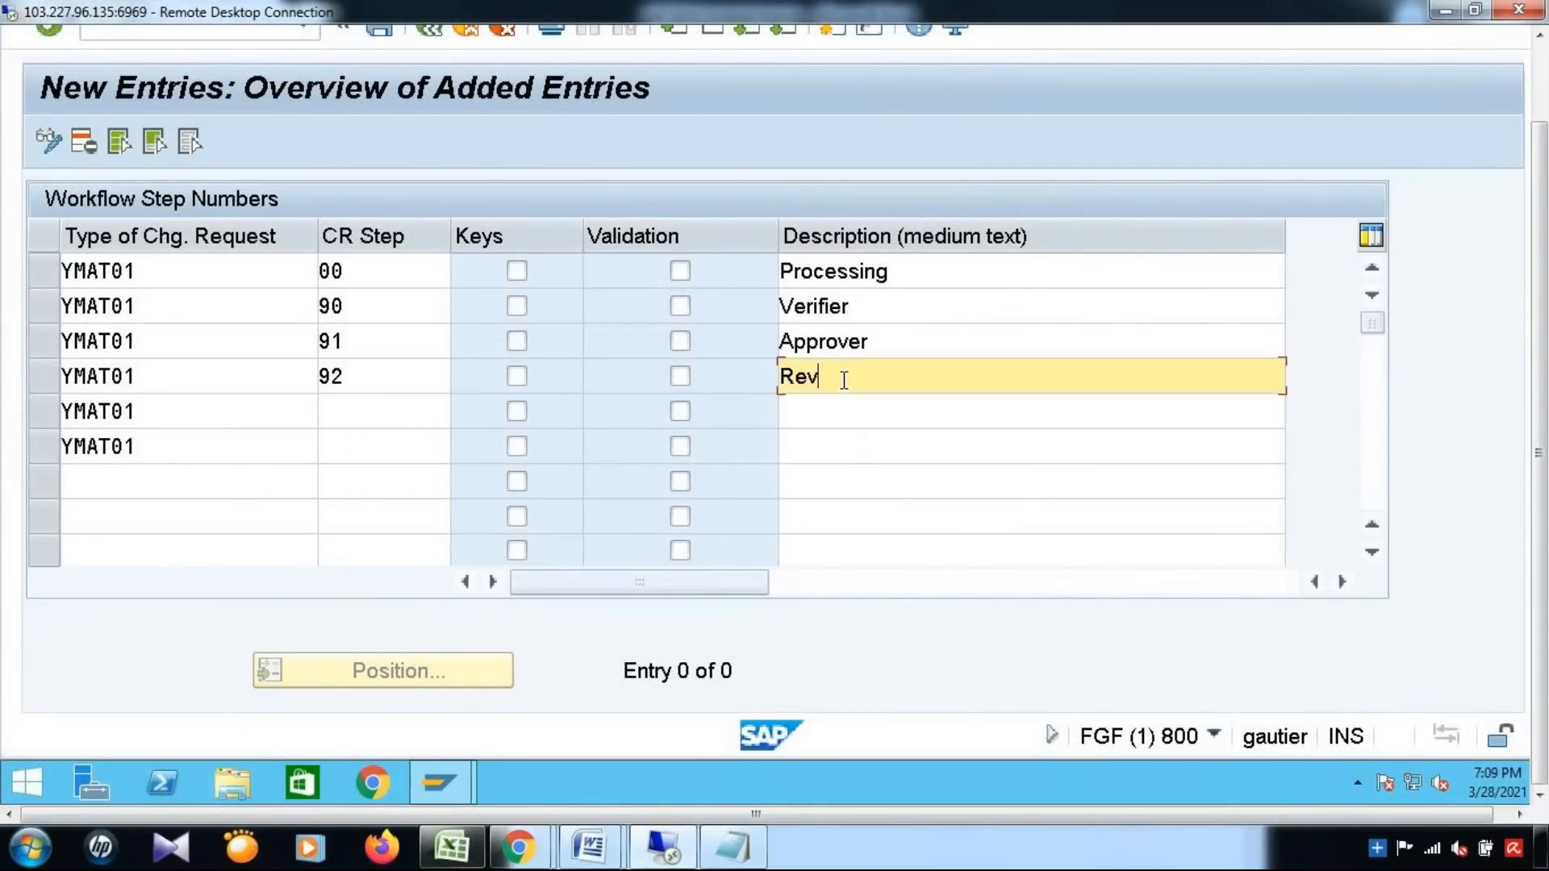
type("ision")
Define the fifth YMAT01 entry as CR step 93 with description Activation, consulting the Approve/Reject actions and Complete stage in the Excel workbook
left_click(359, 413)
type("93")
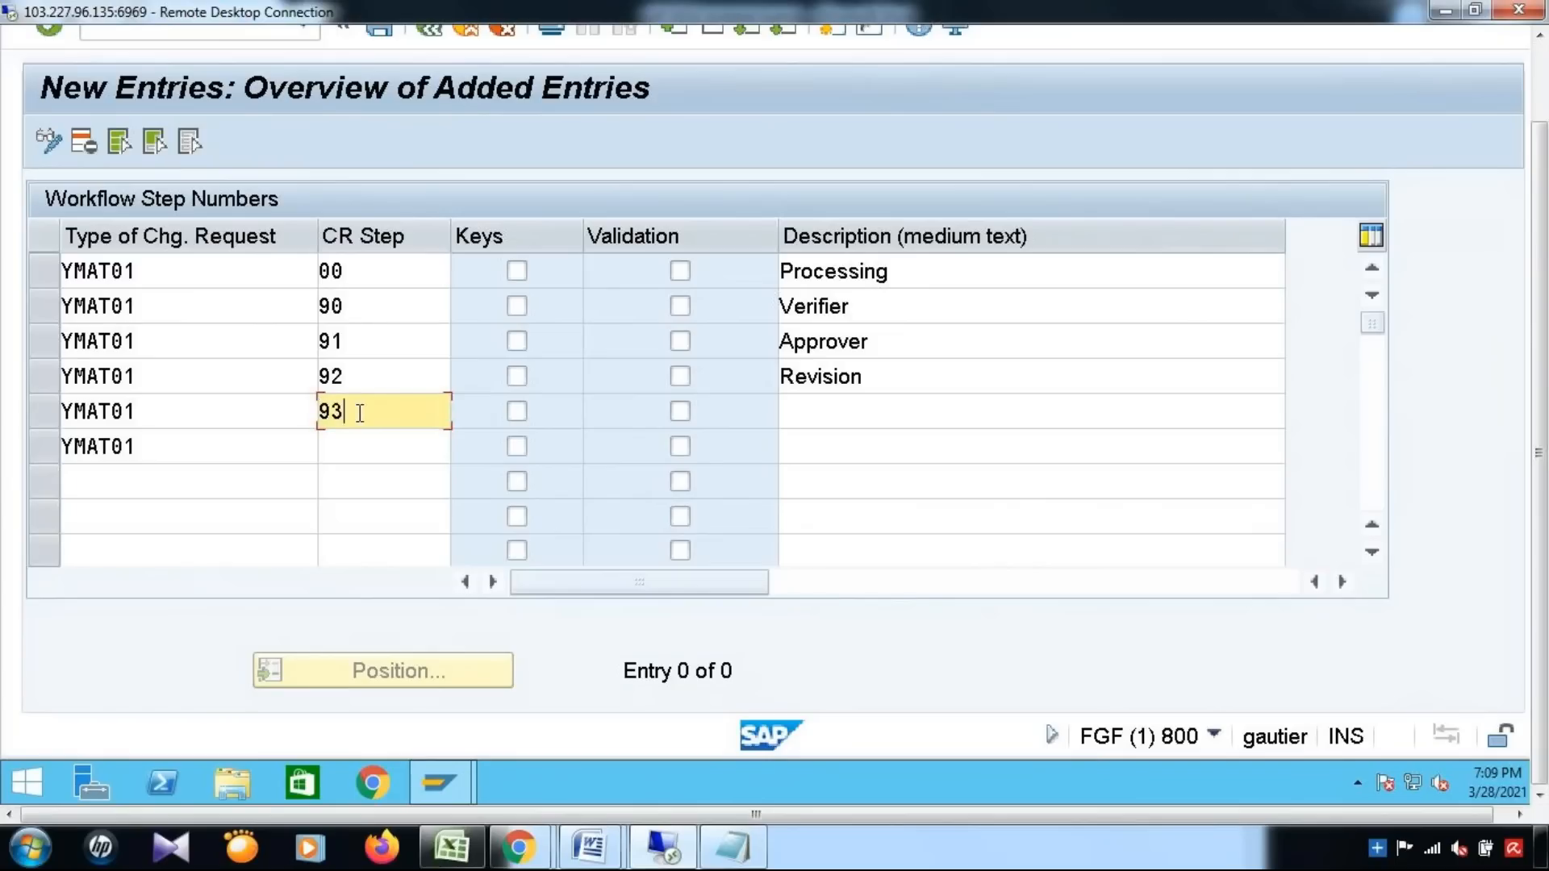
left_click(461, 851)
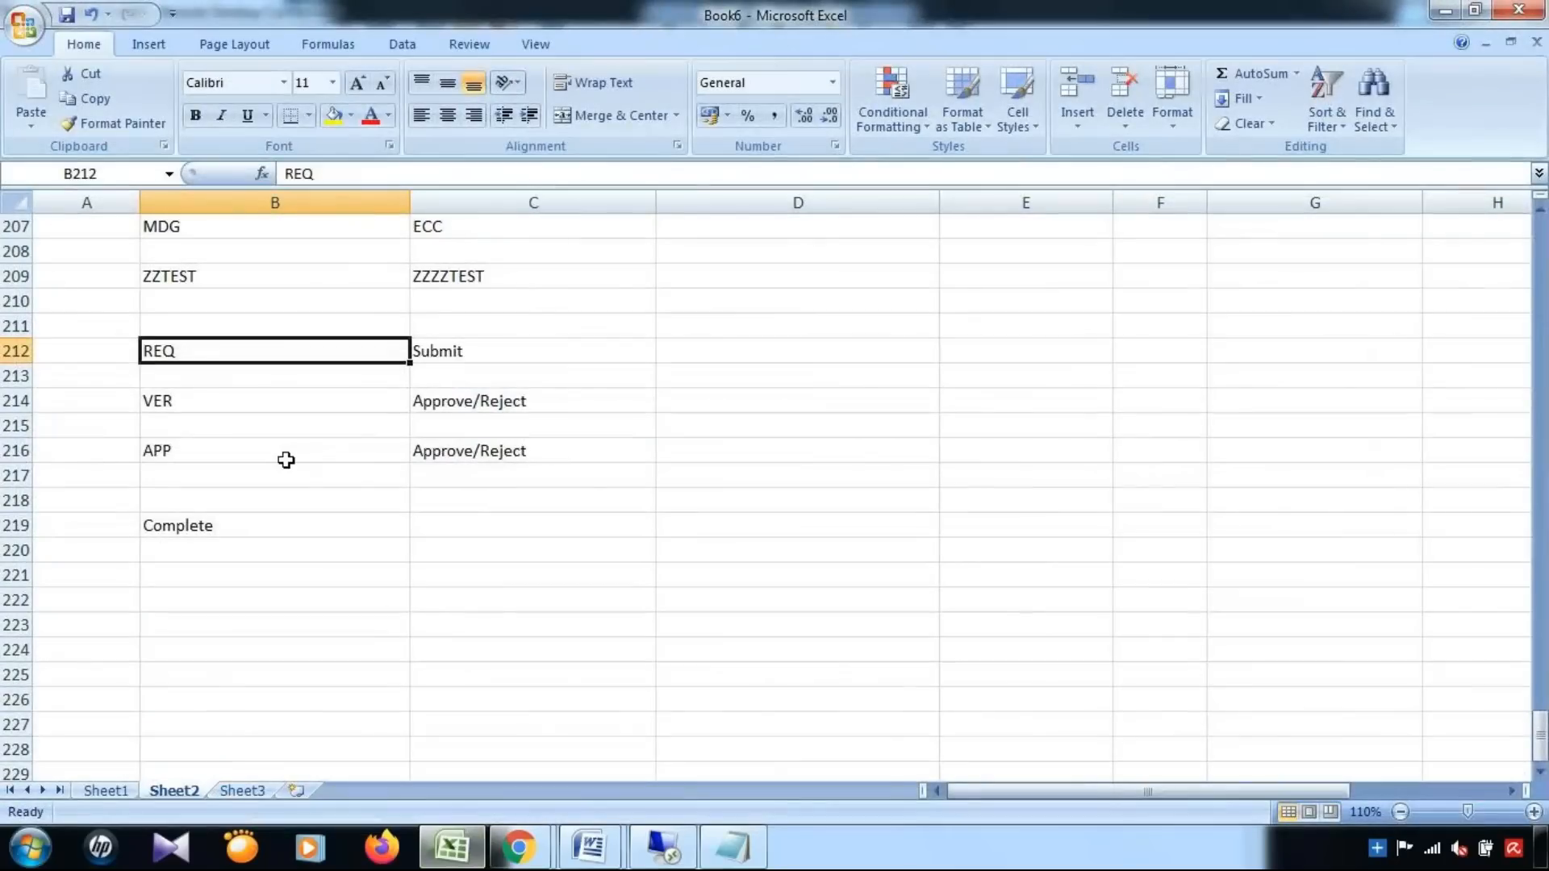
left_click(434, 405)
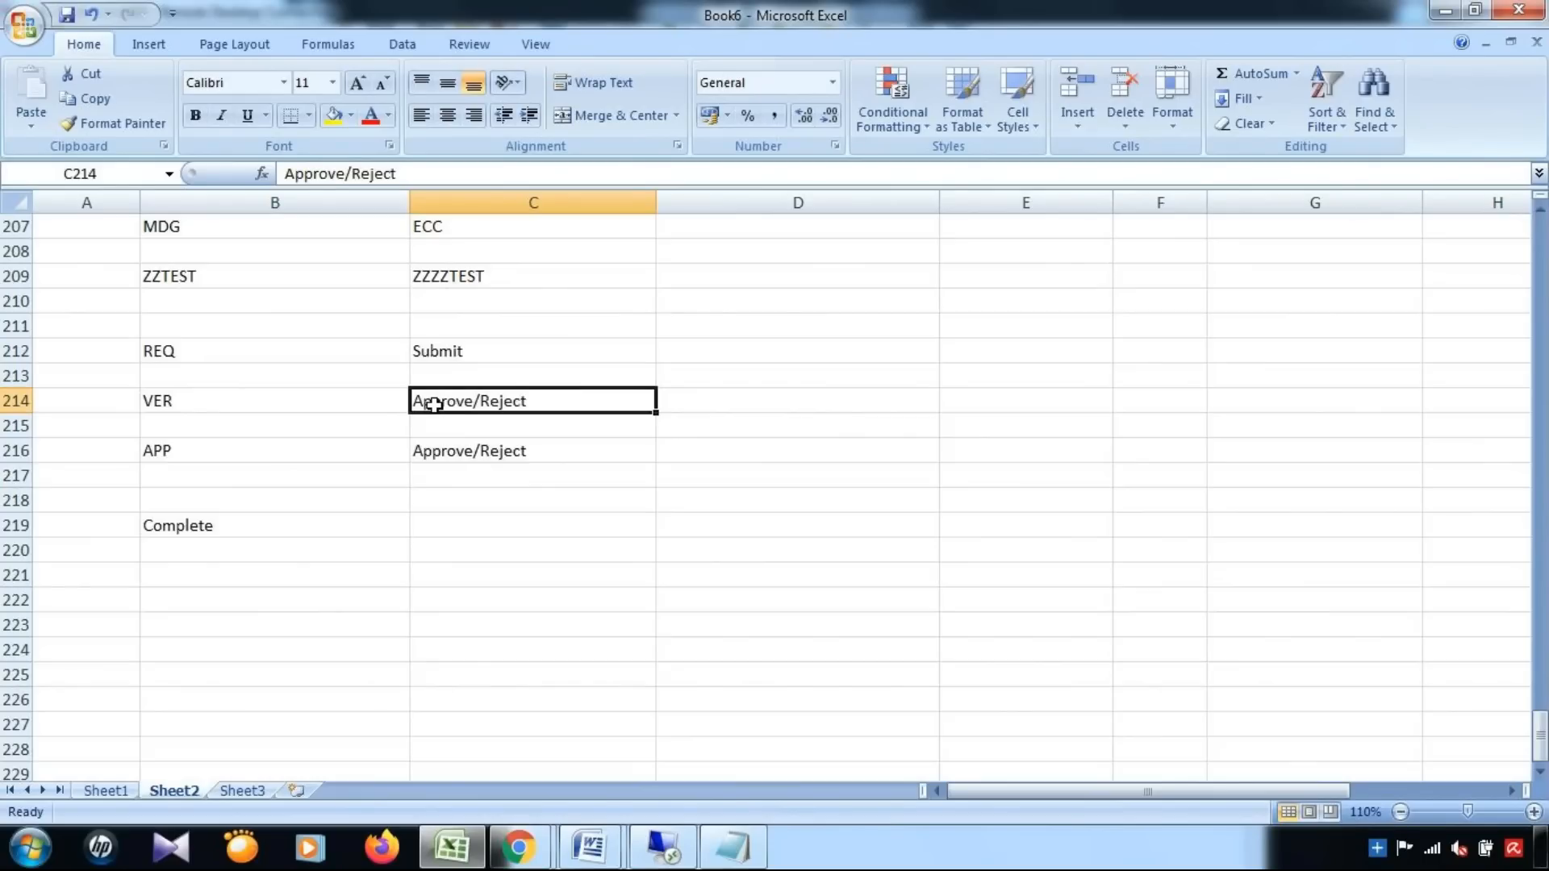
left_click(455, 447)
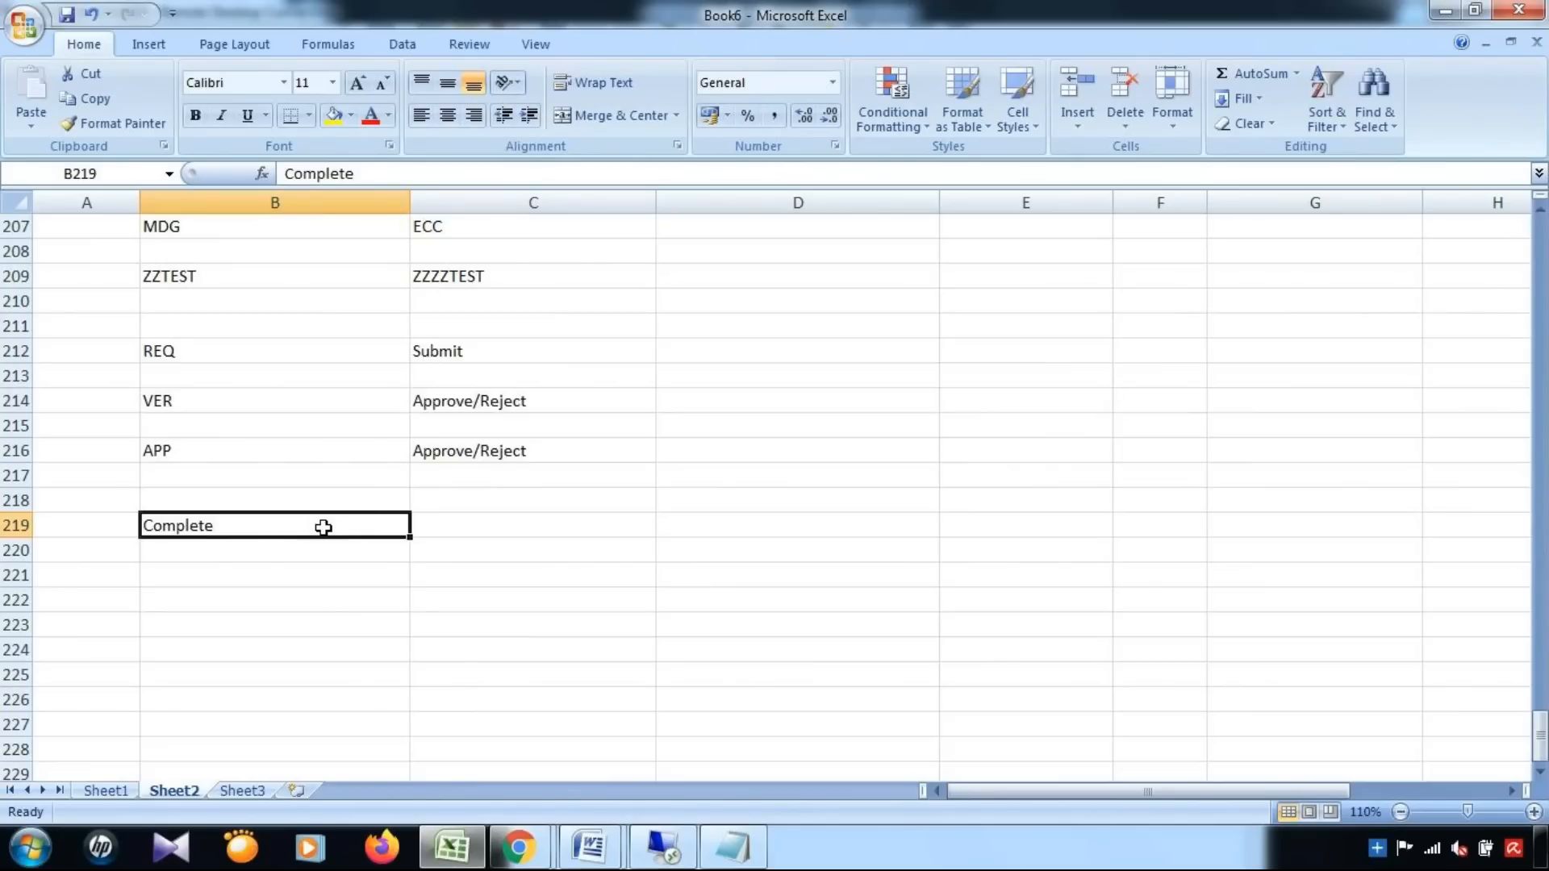
left_click(693, 848)
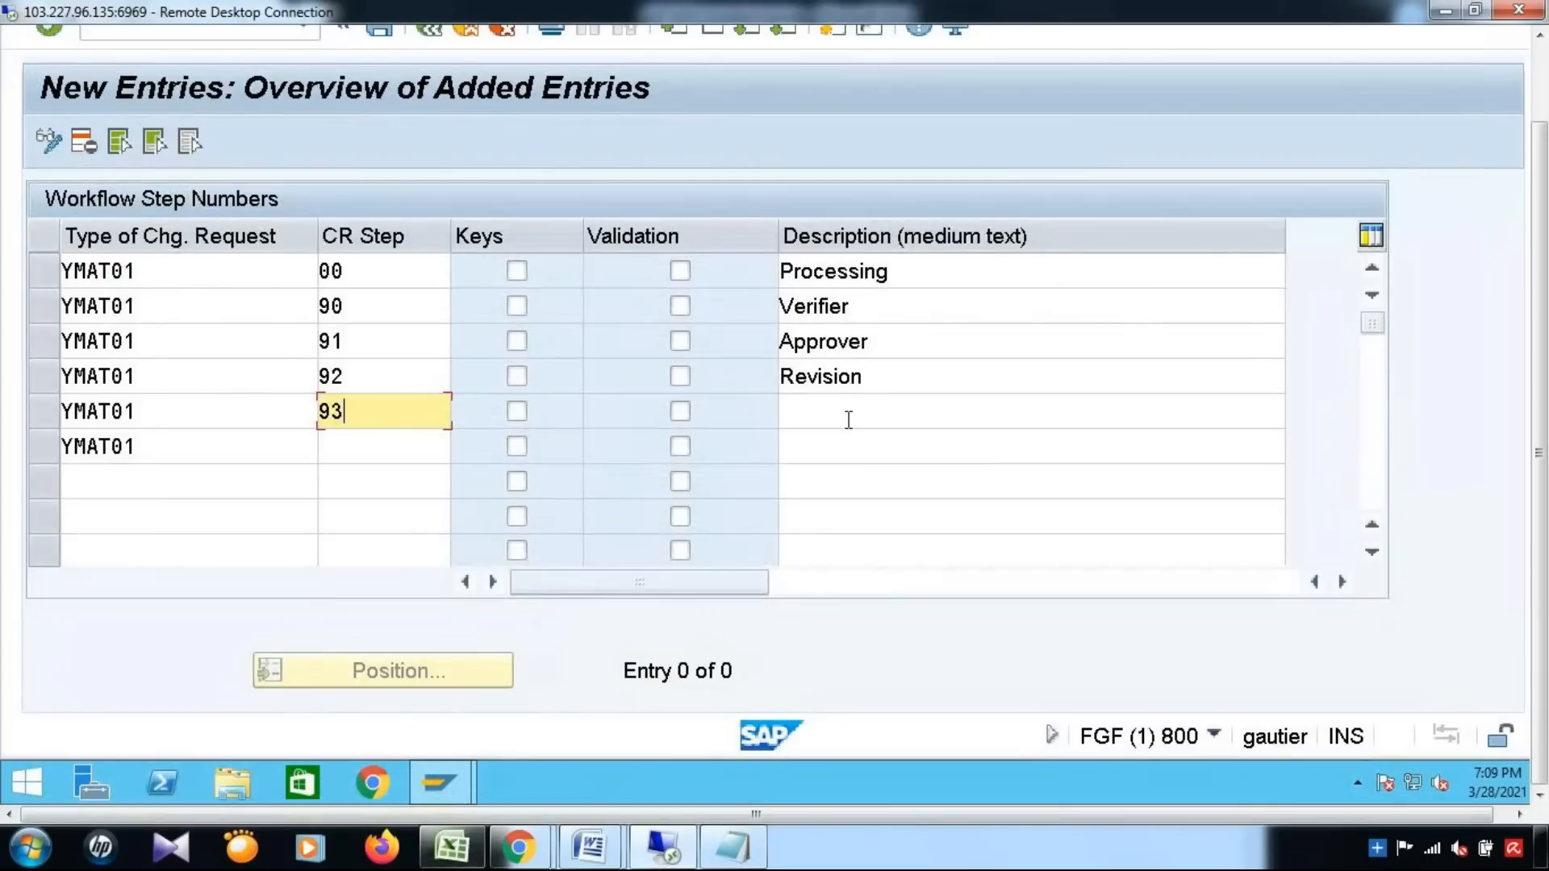
left_click(848, 418)
type("Acti")
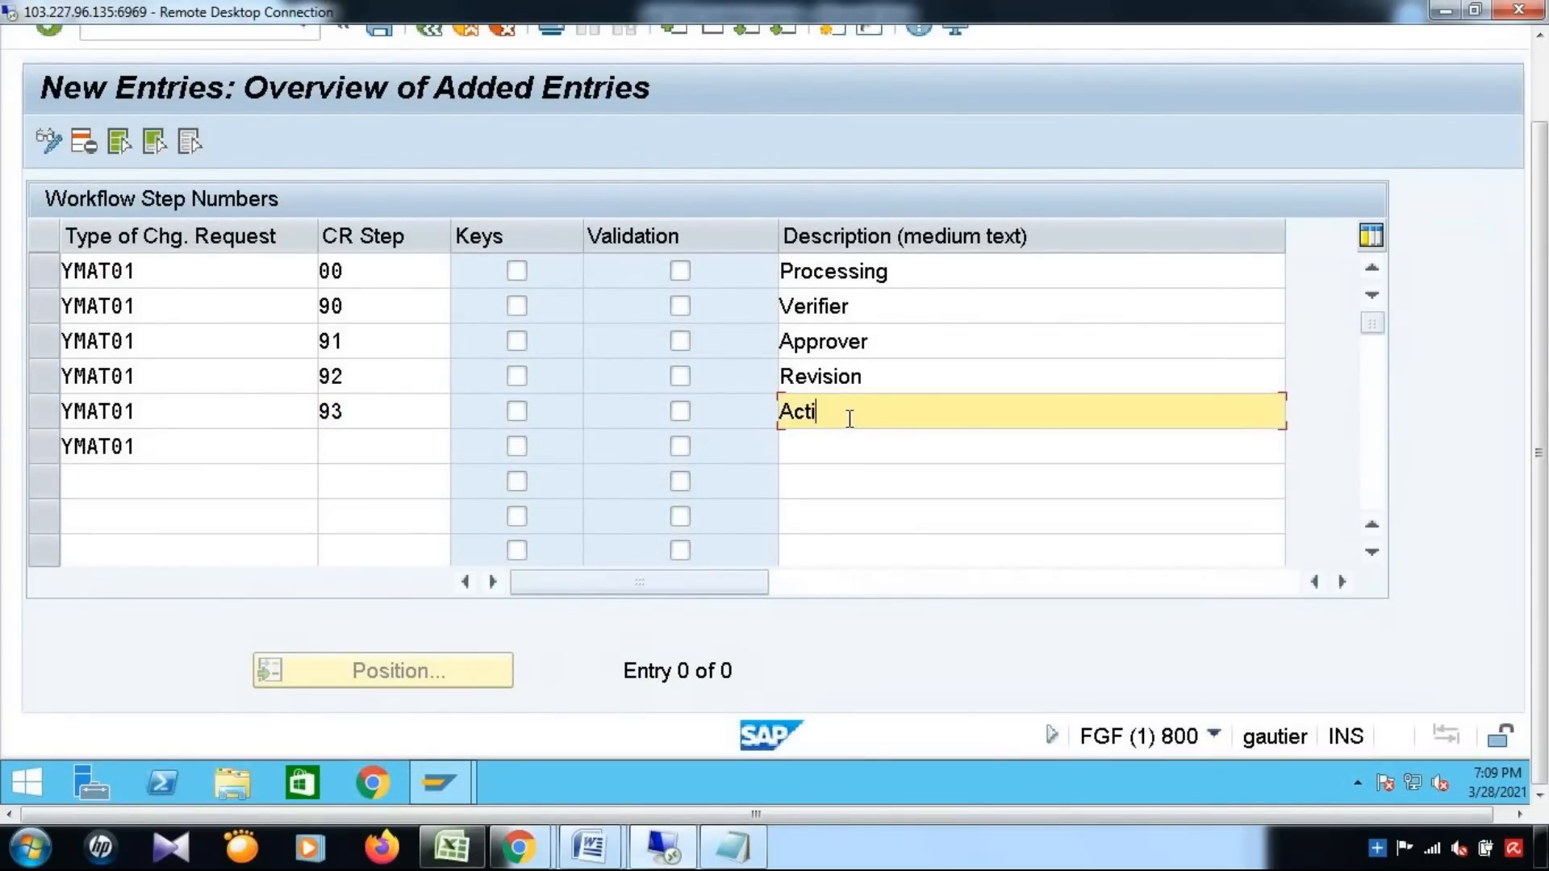
type("vation")
Review the approver's and requester's rows in the Excel workbook, and define the sixth YMAT01 entry as CR step 94 with description RollBack
left_click(376, 454)
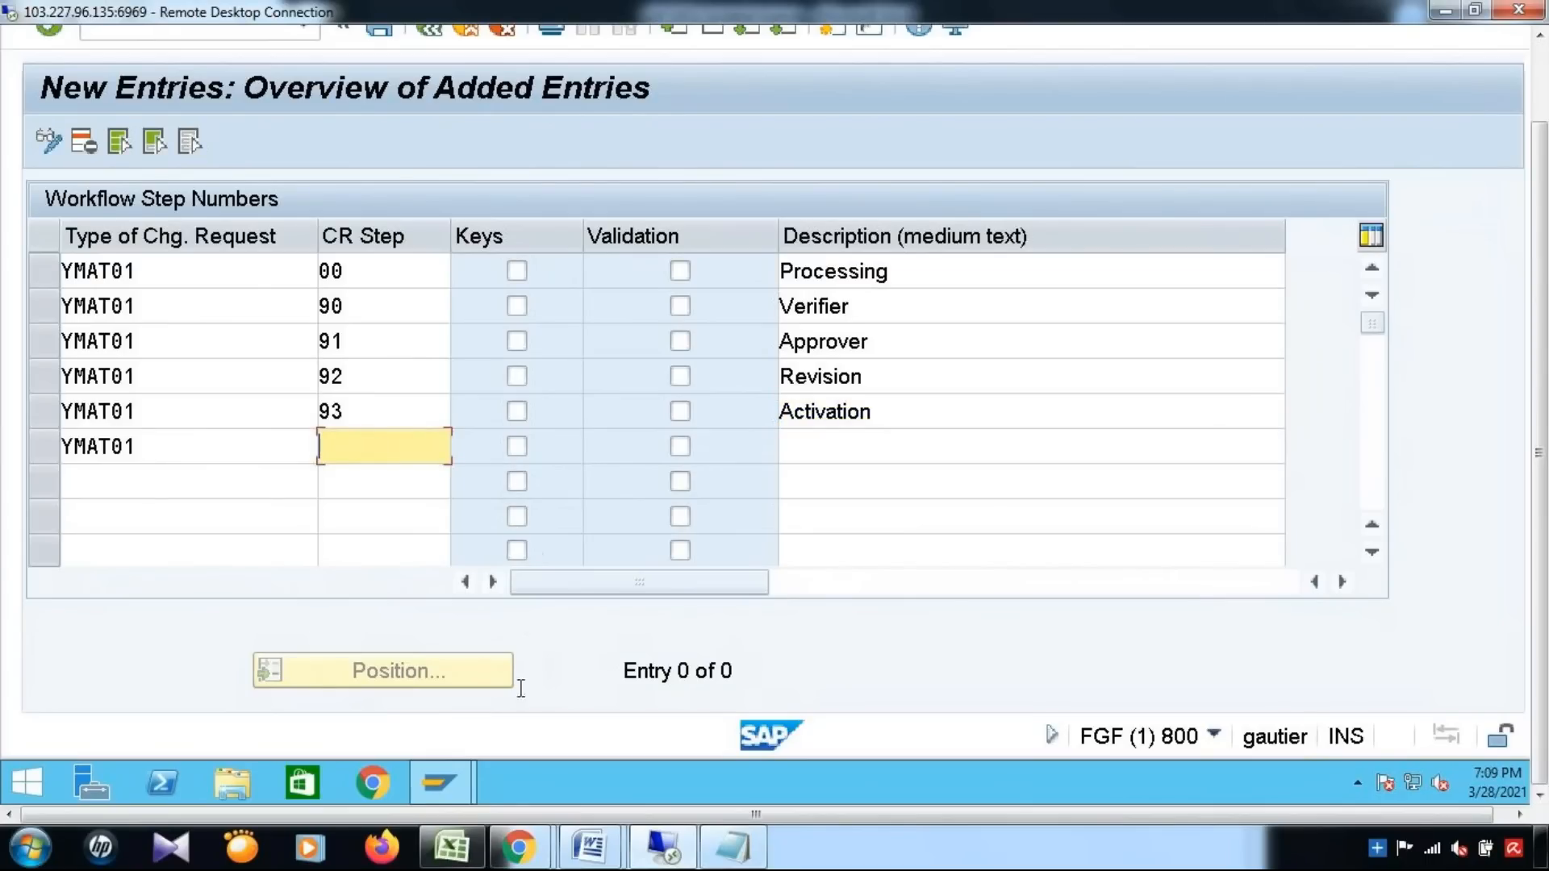
left_click(451, 847)
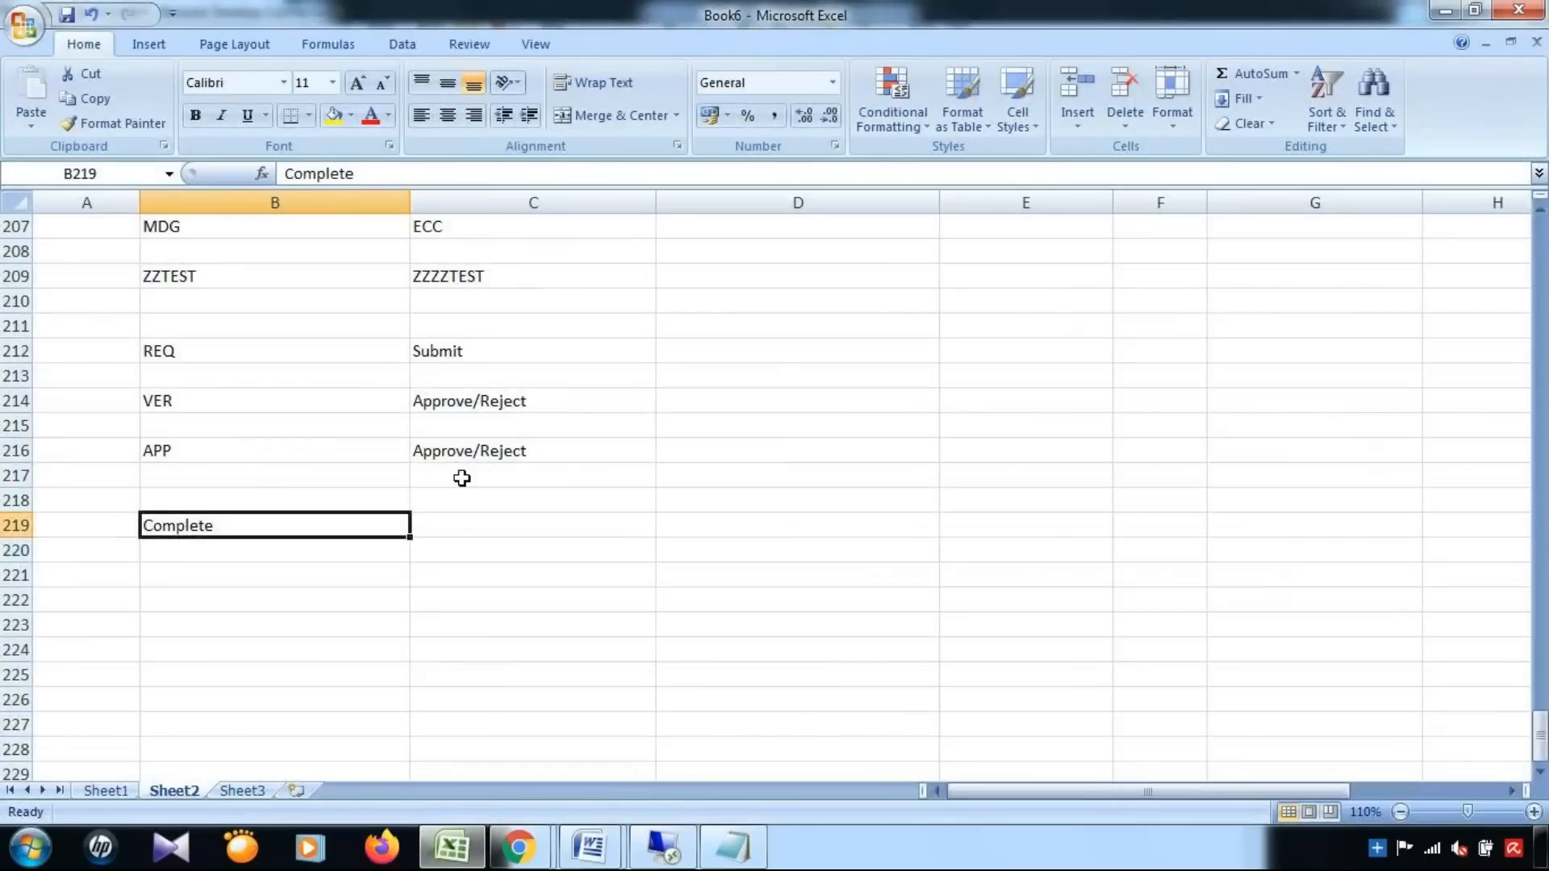
left_click(516, 451)
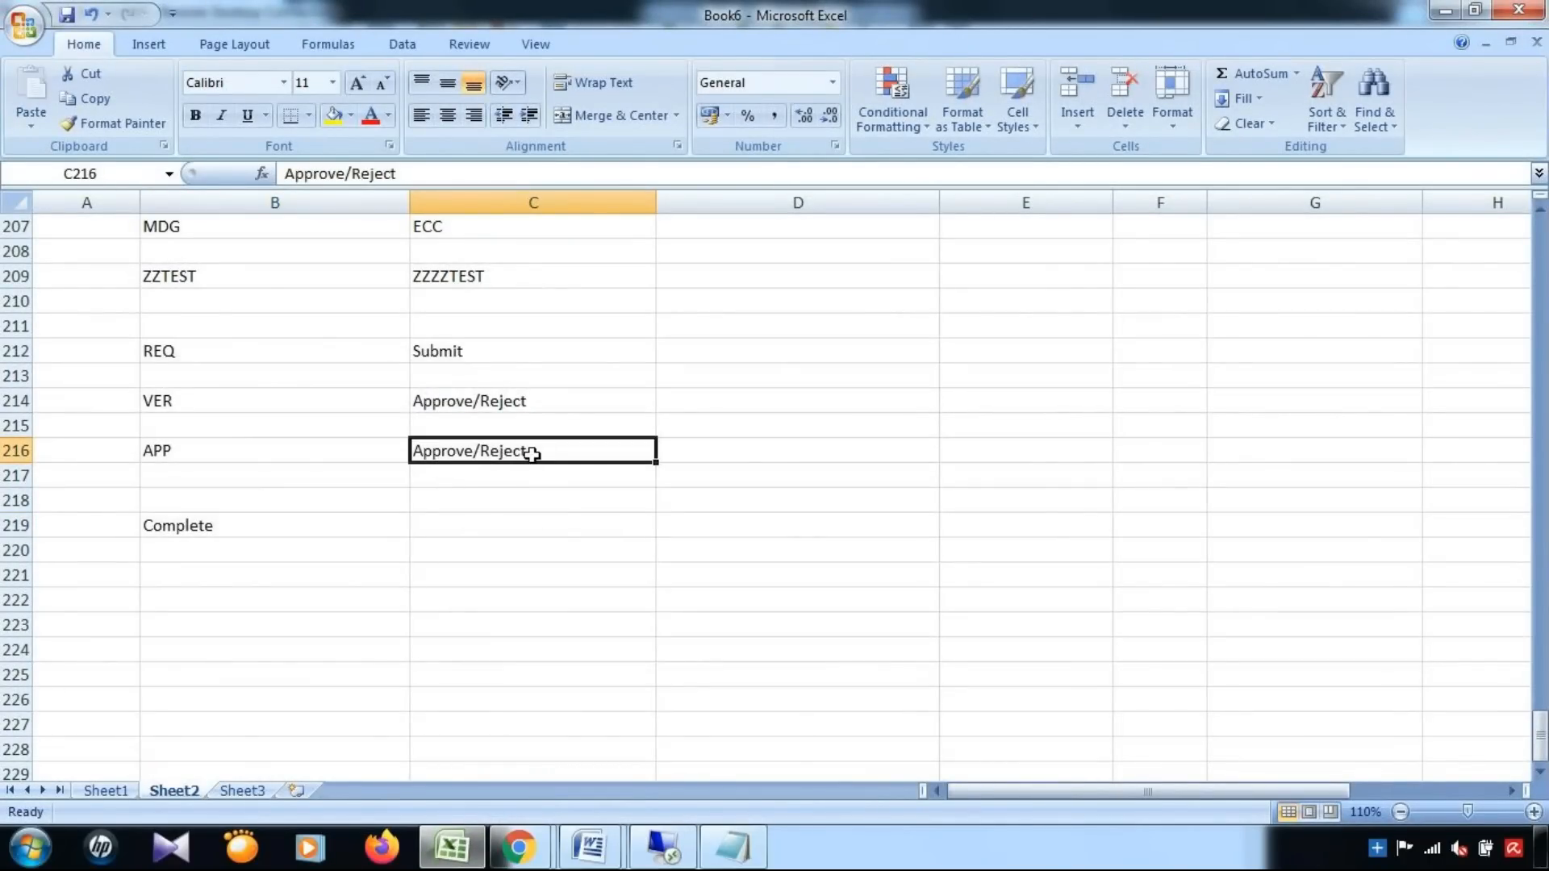
left_click(196, 352)
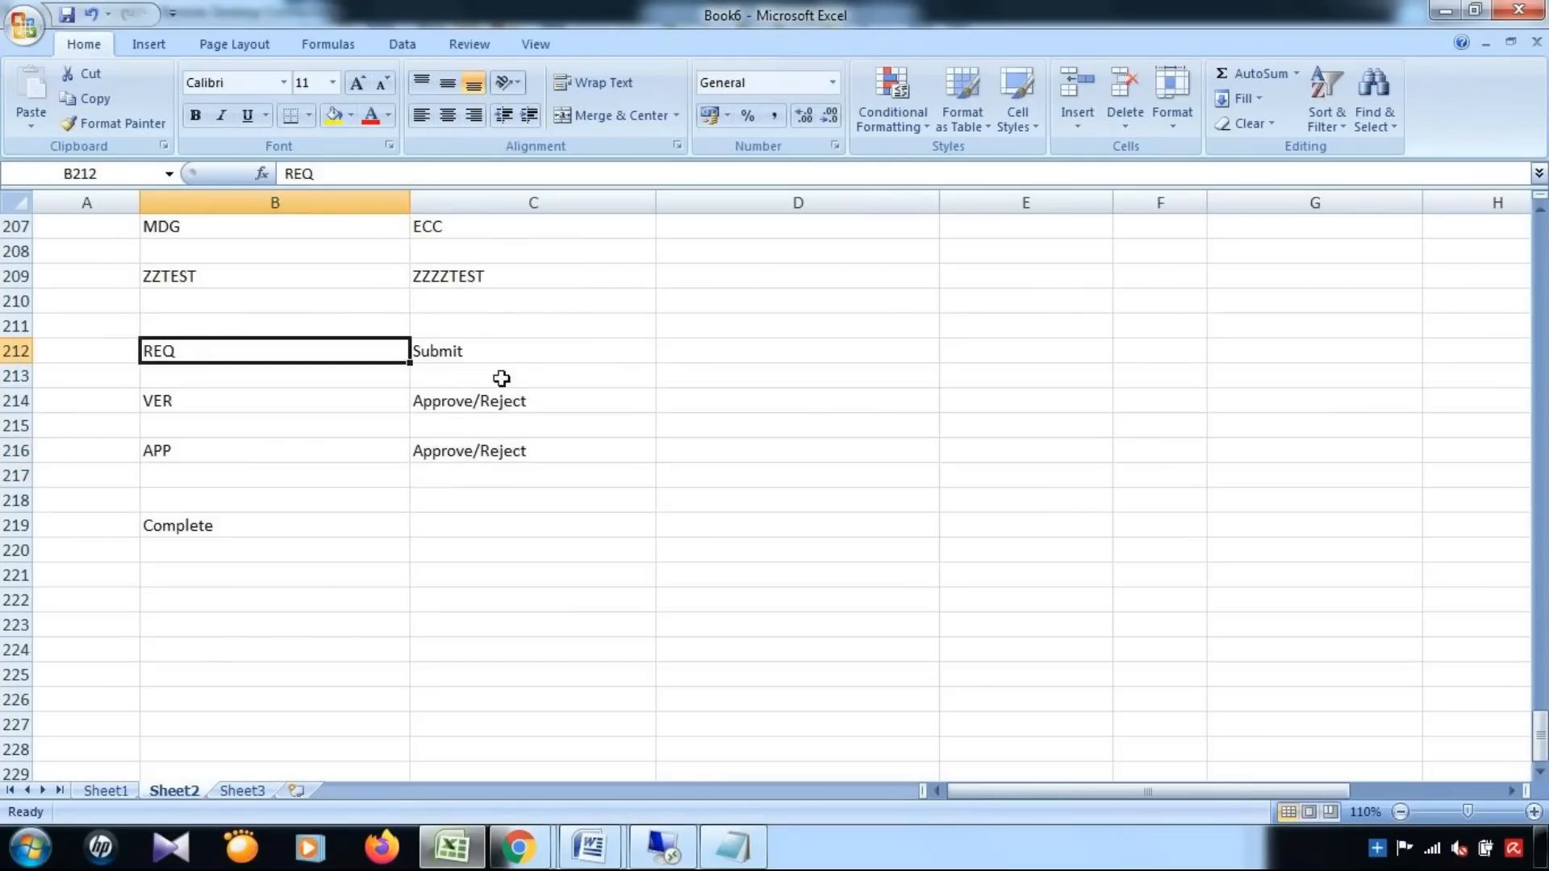
left_click(525, 351)
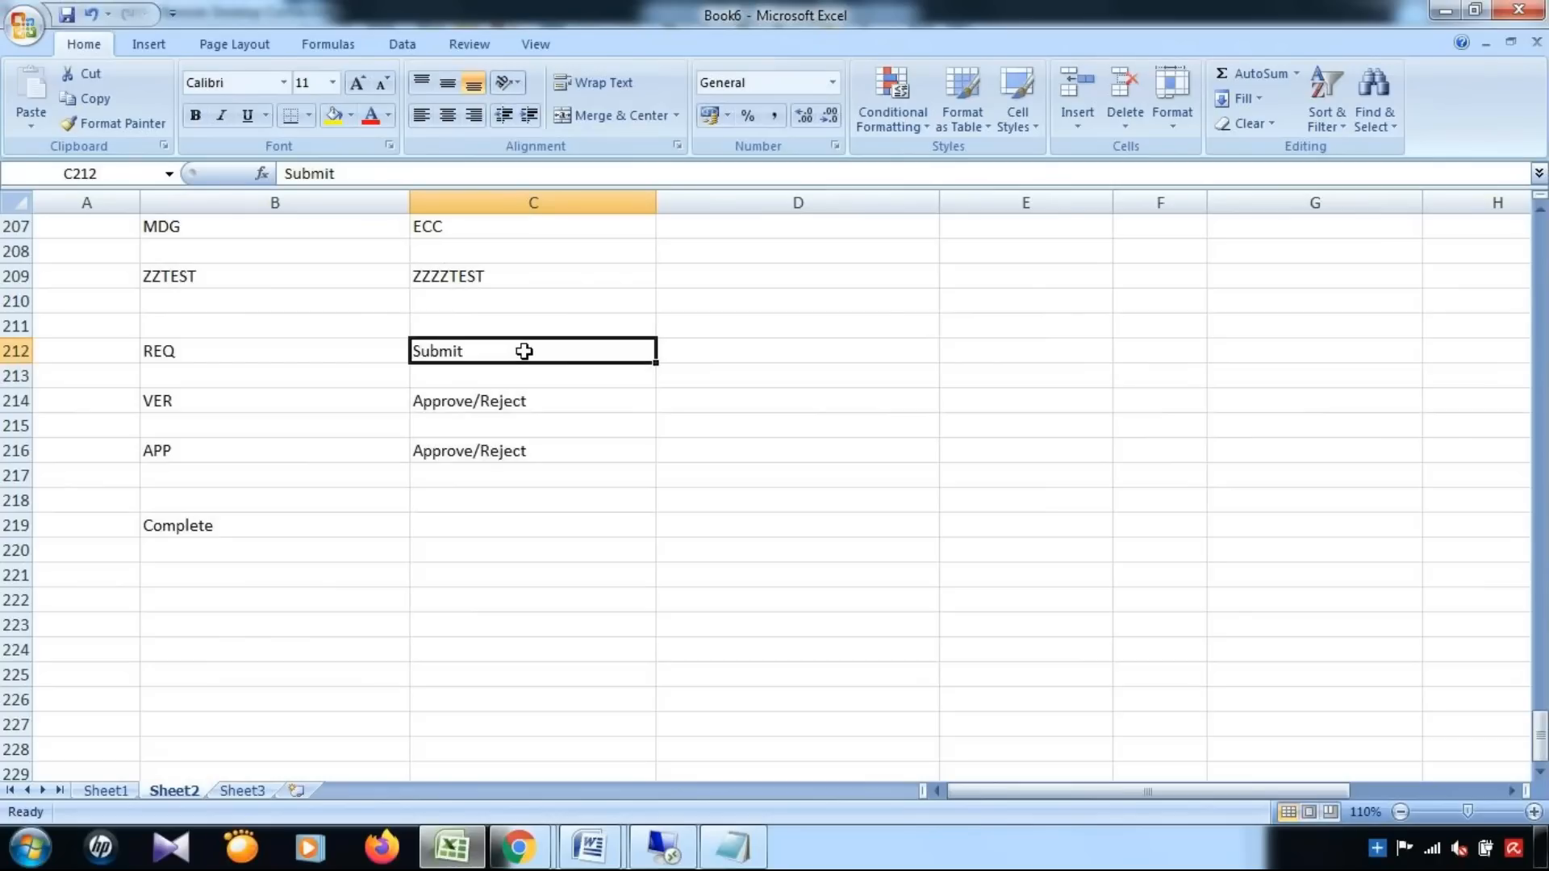
left_click(276, 355)
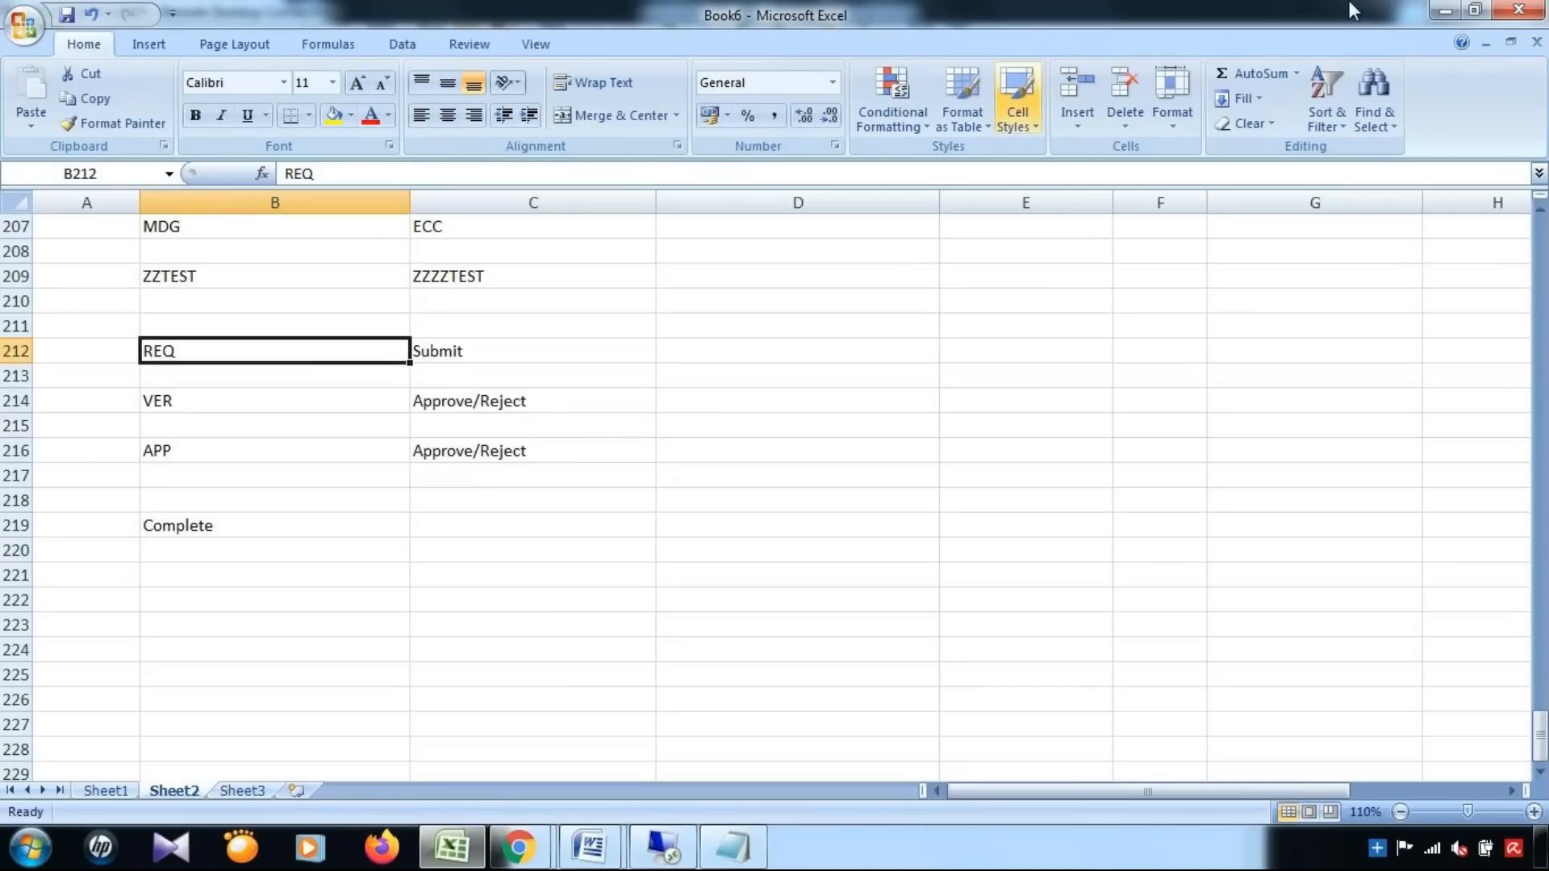
left_click(1444, 9)
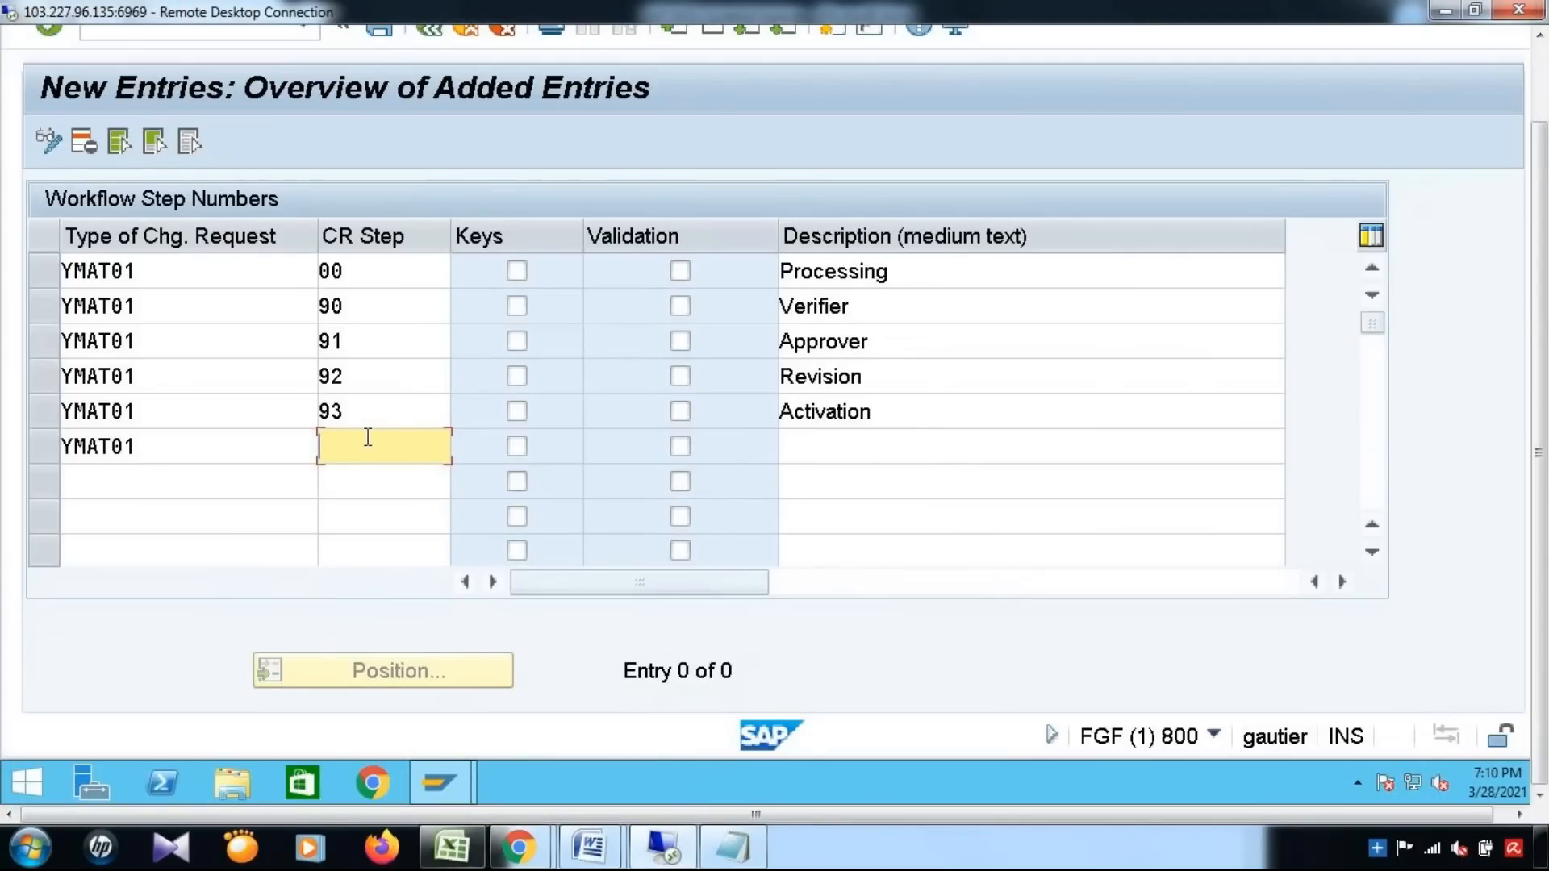
type("94")
key("Tab")
key("Tab")
key("Tab")
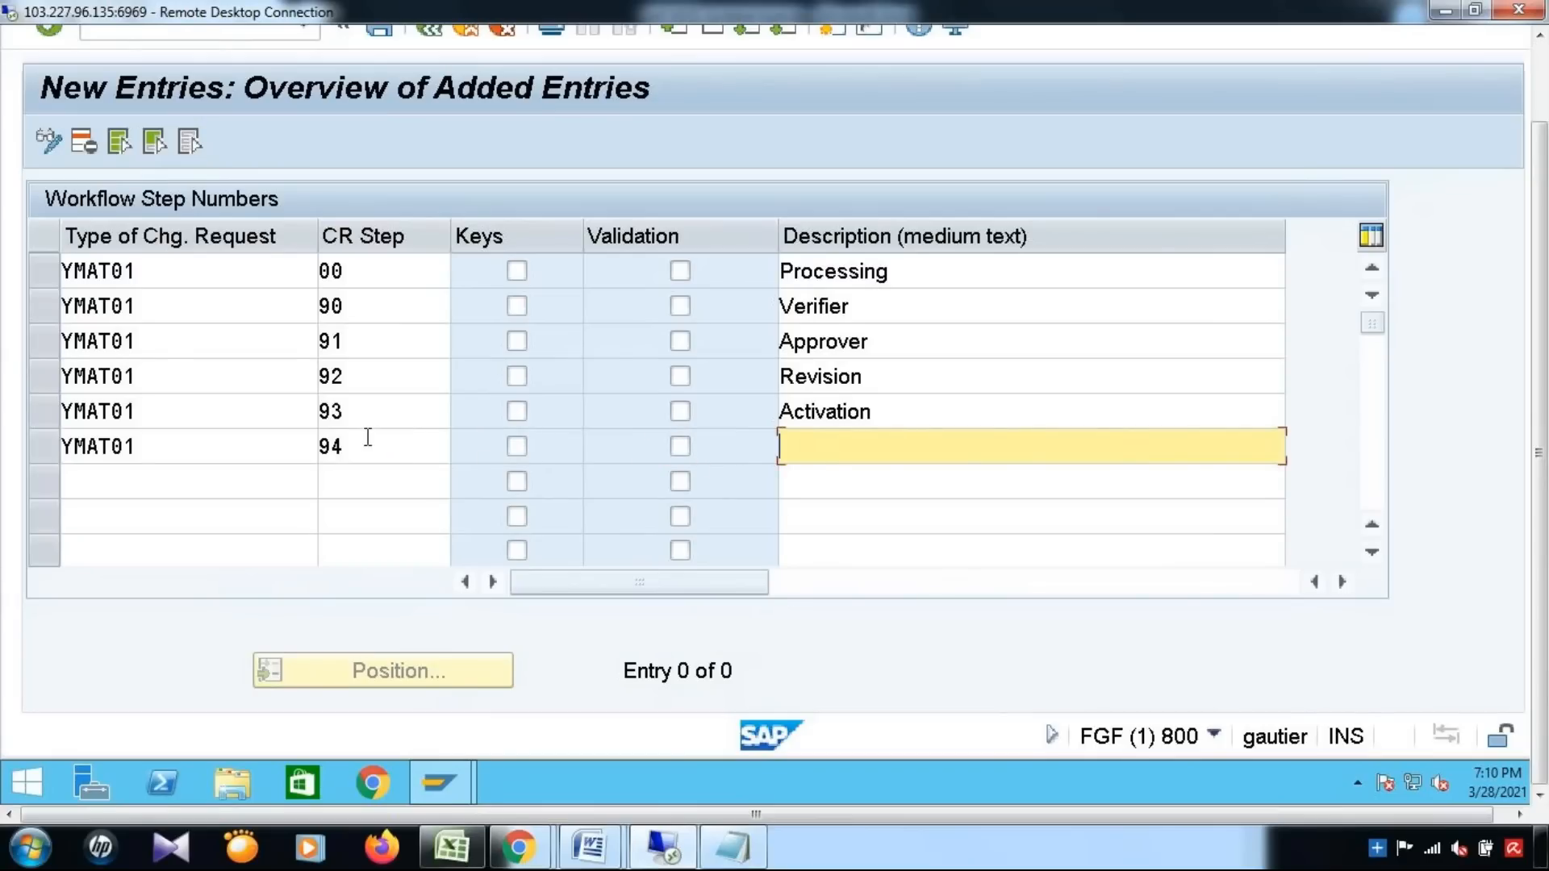
type("RollBack")
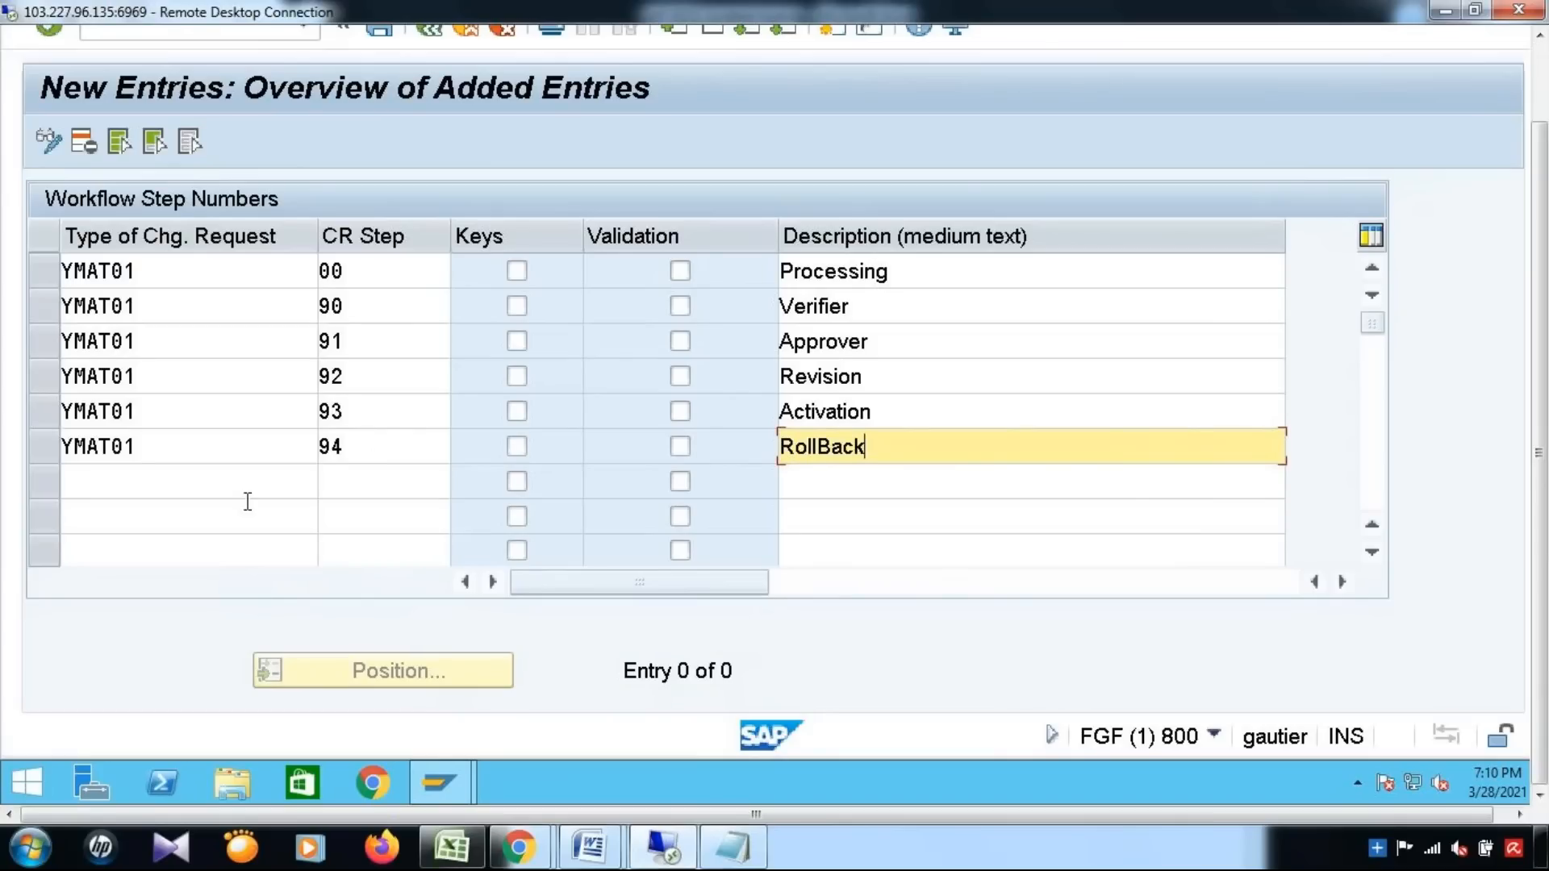
Add a seventh entry for YMAT01 as CR step 95 with description Email Notification, consulting the Complete stage in the Excel workbook
left_click(197, 477)
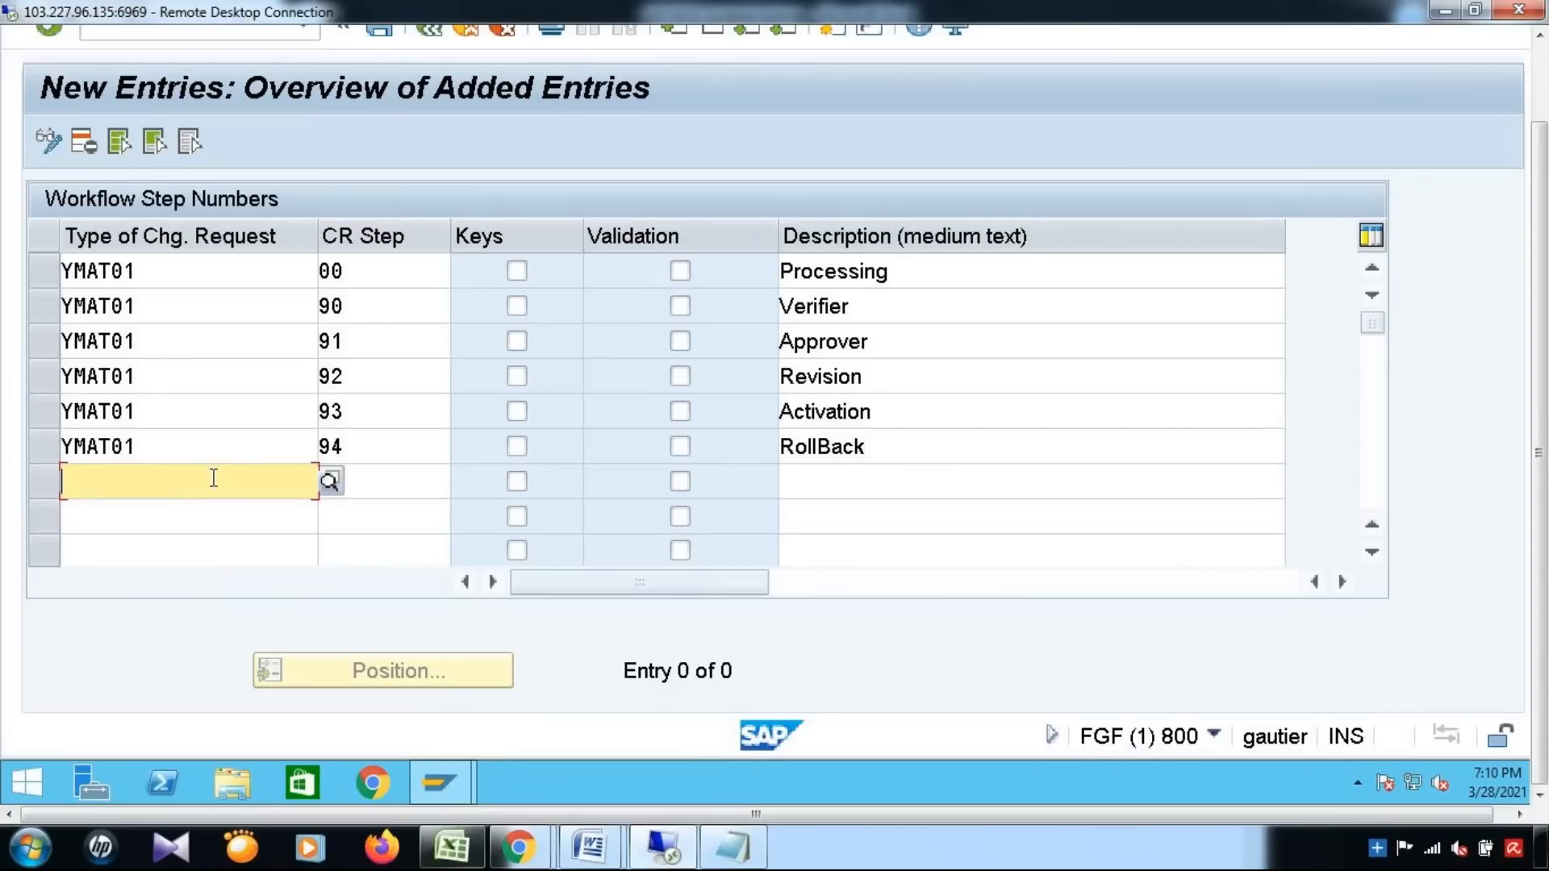
type("YMAT01")
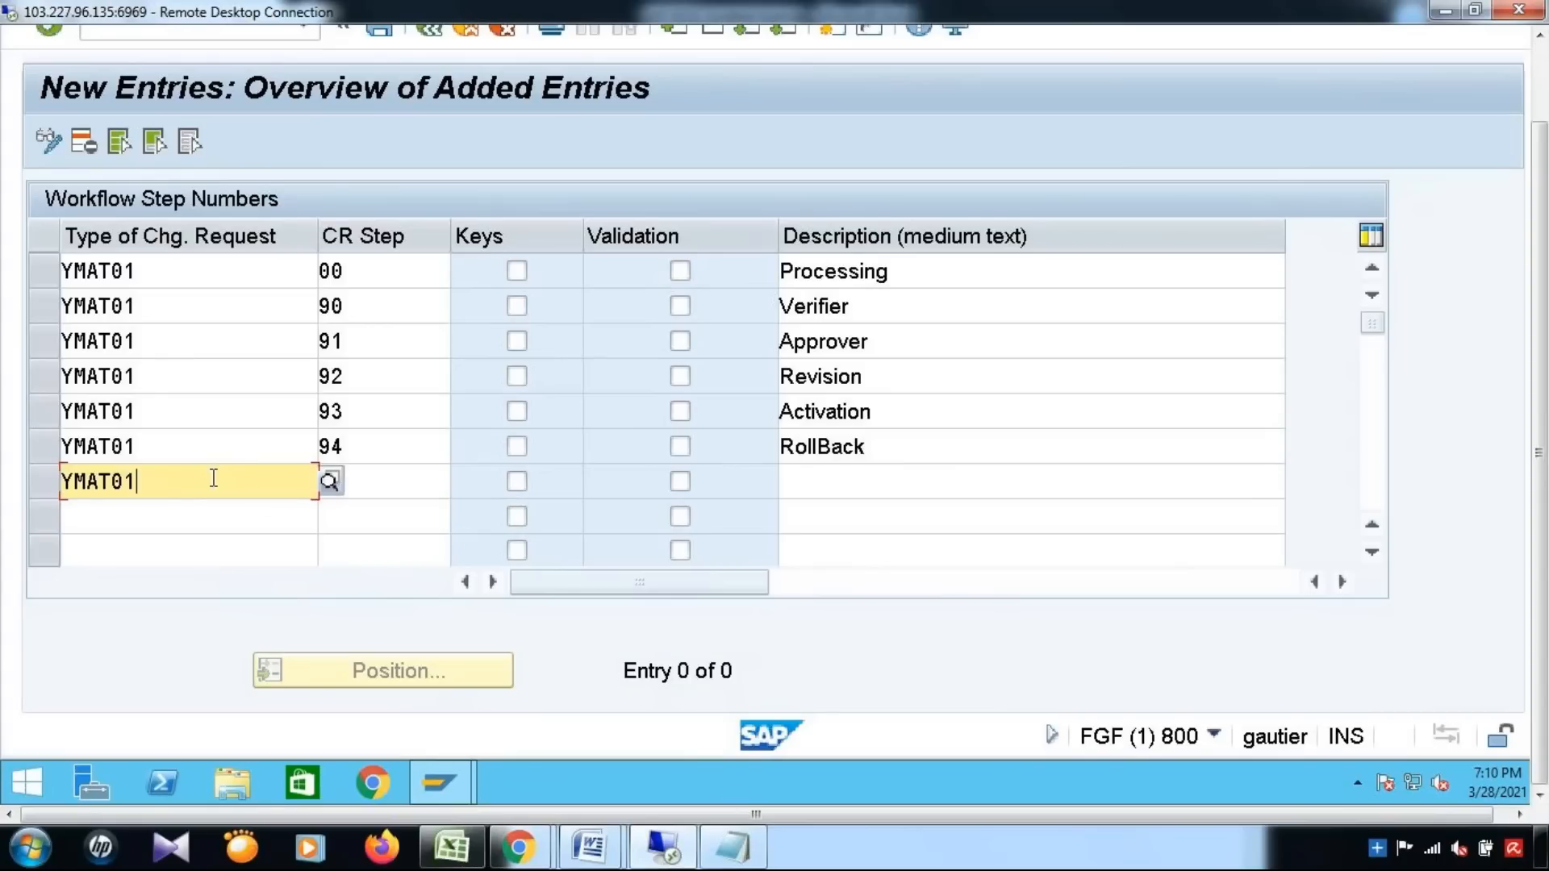
left_click(451, 847)
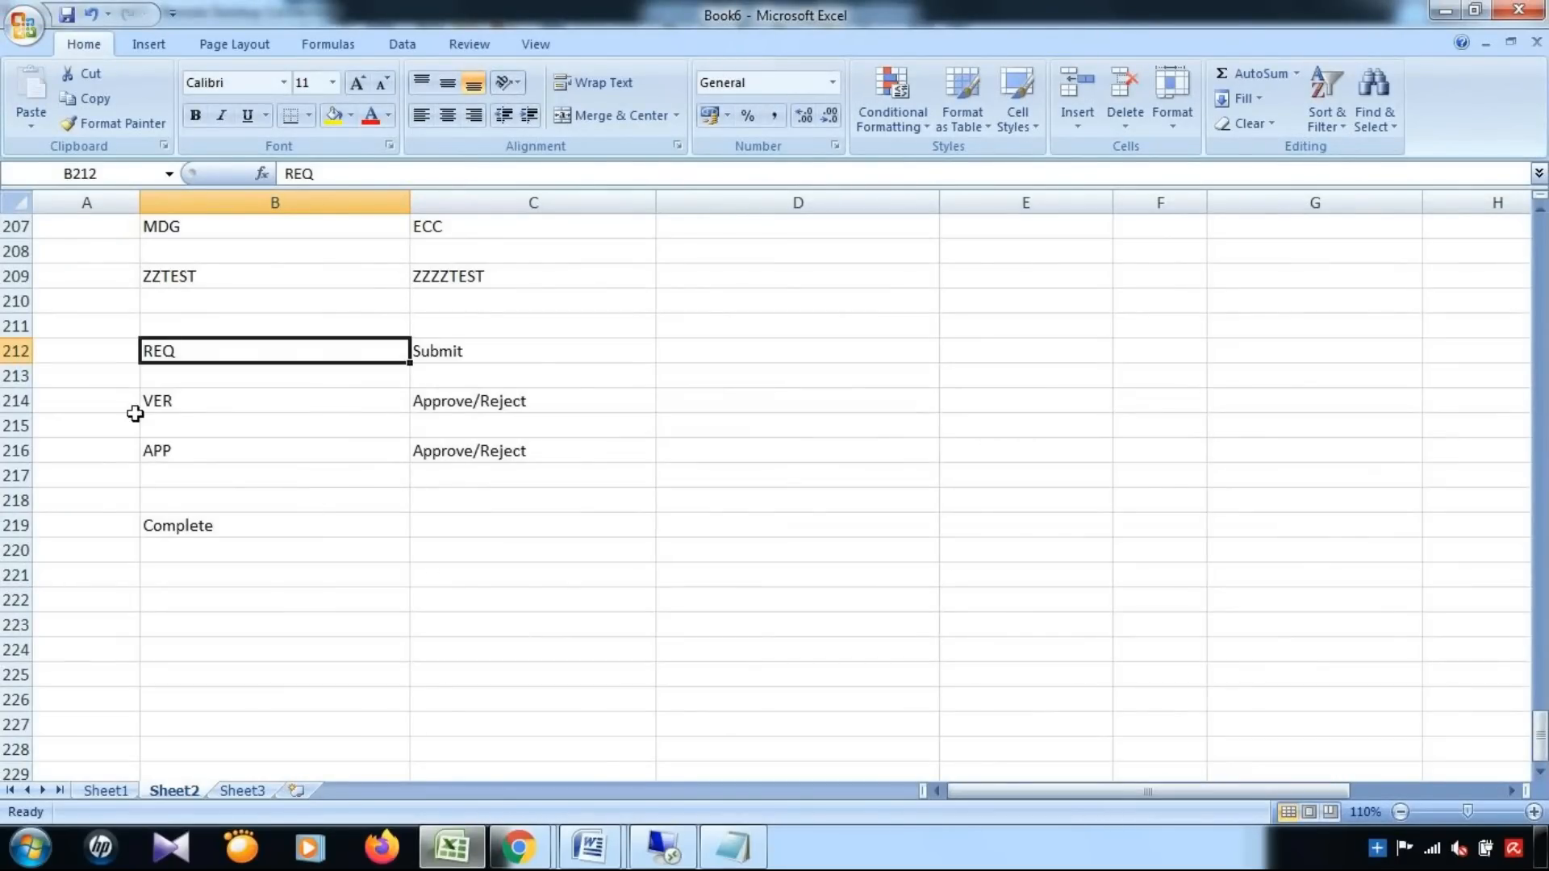
left_click(185, 532)
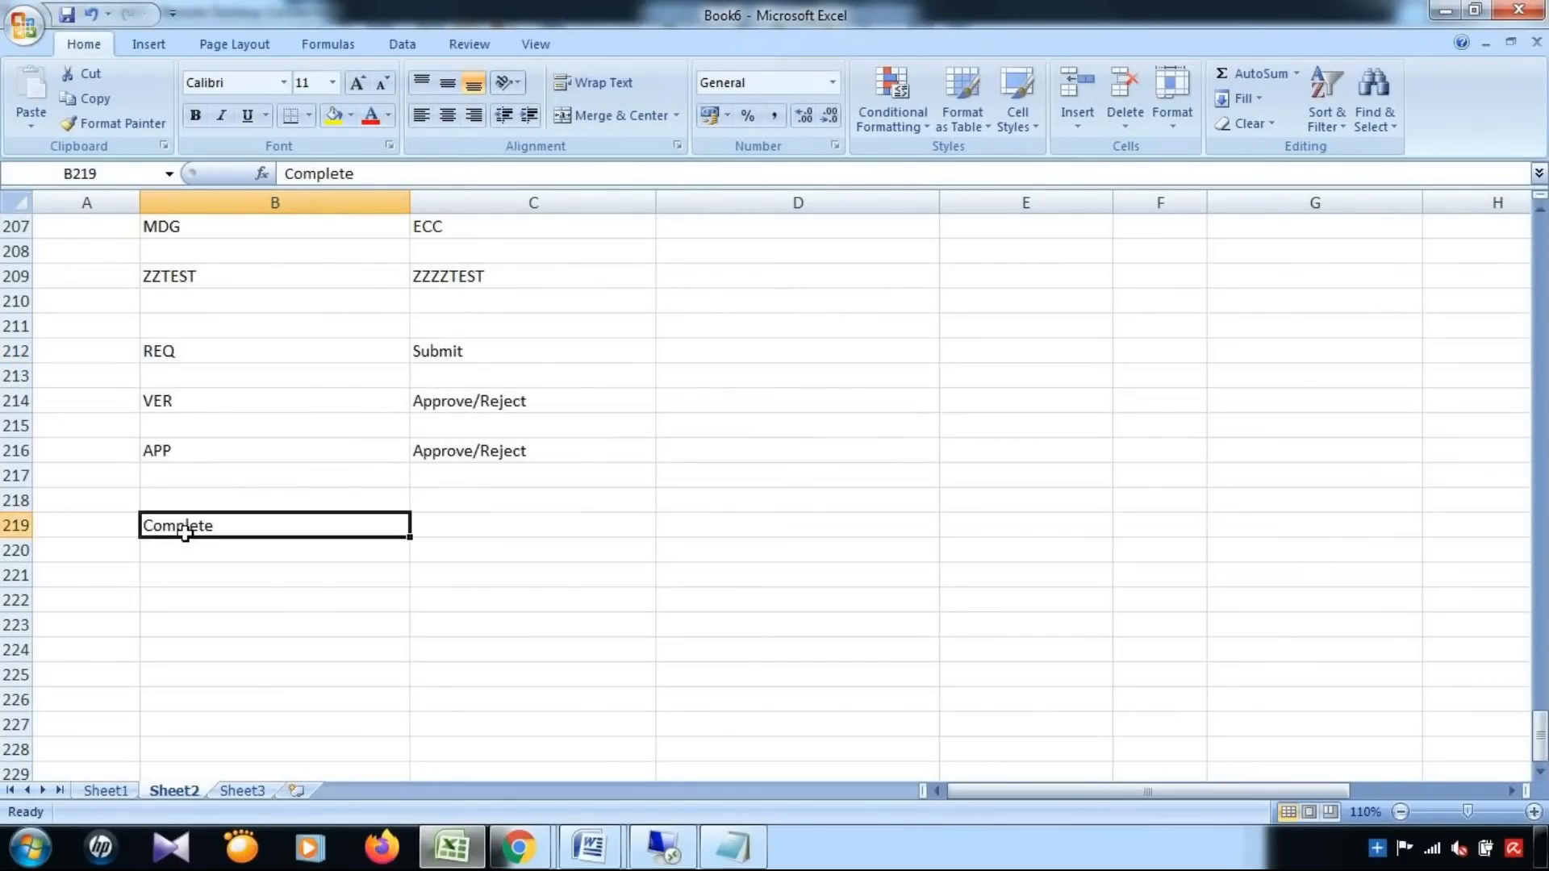
left_click(1440, 10)
left_click(370, 483)
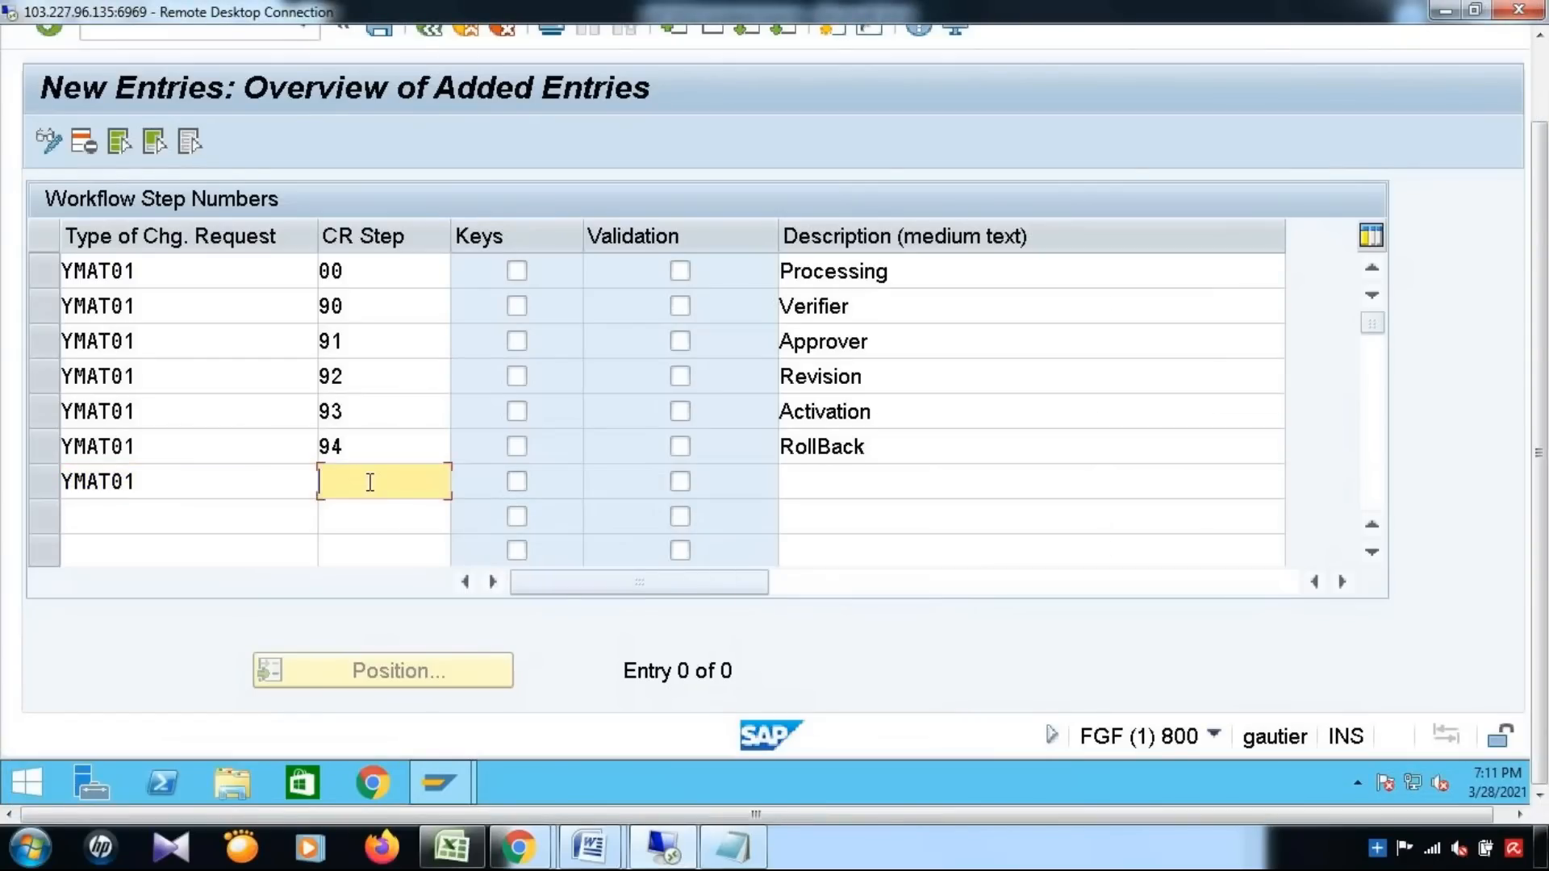
type("95")
key("Tab")
key("Tab")
key("Tab")
type("Email ")
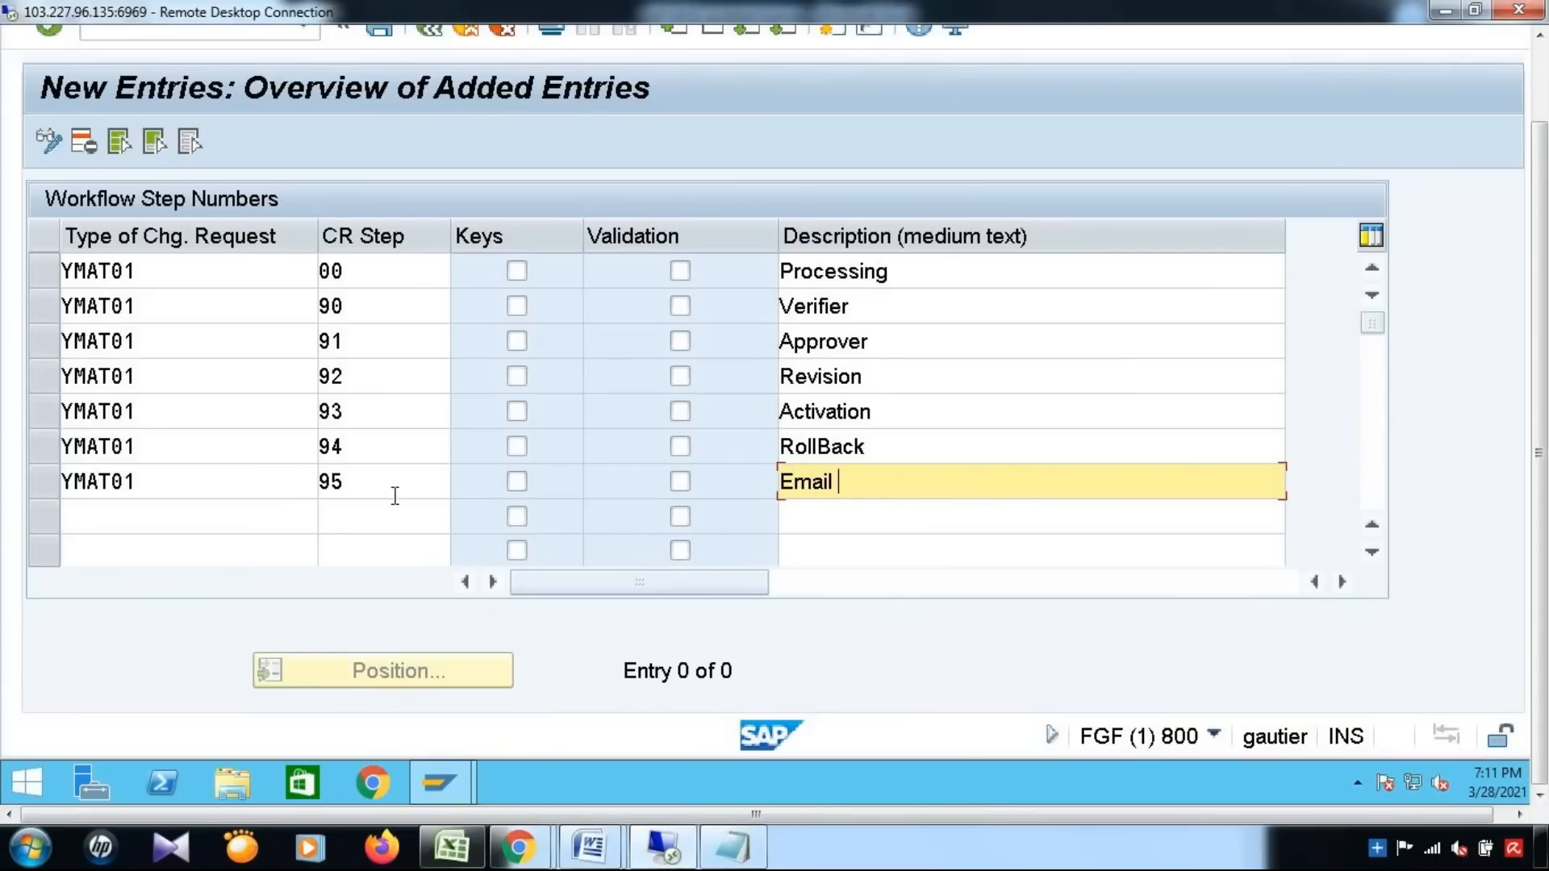
type("Notification")
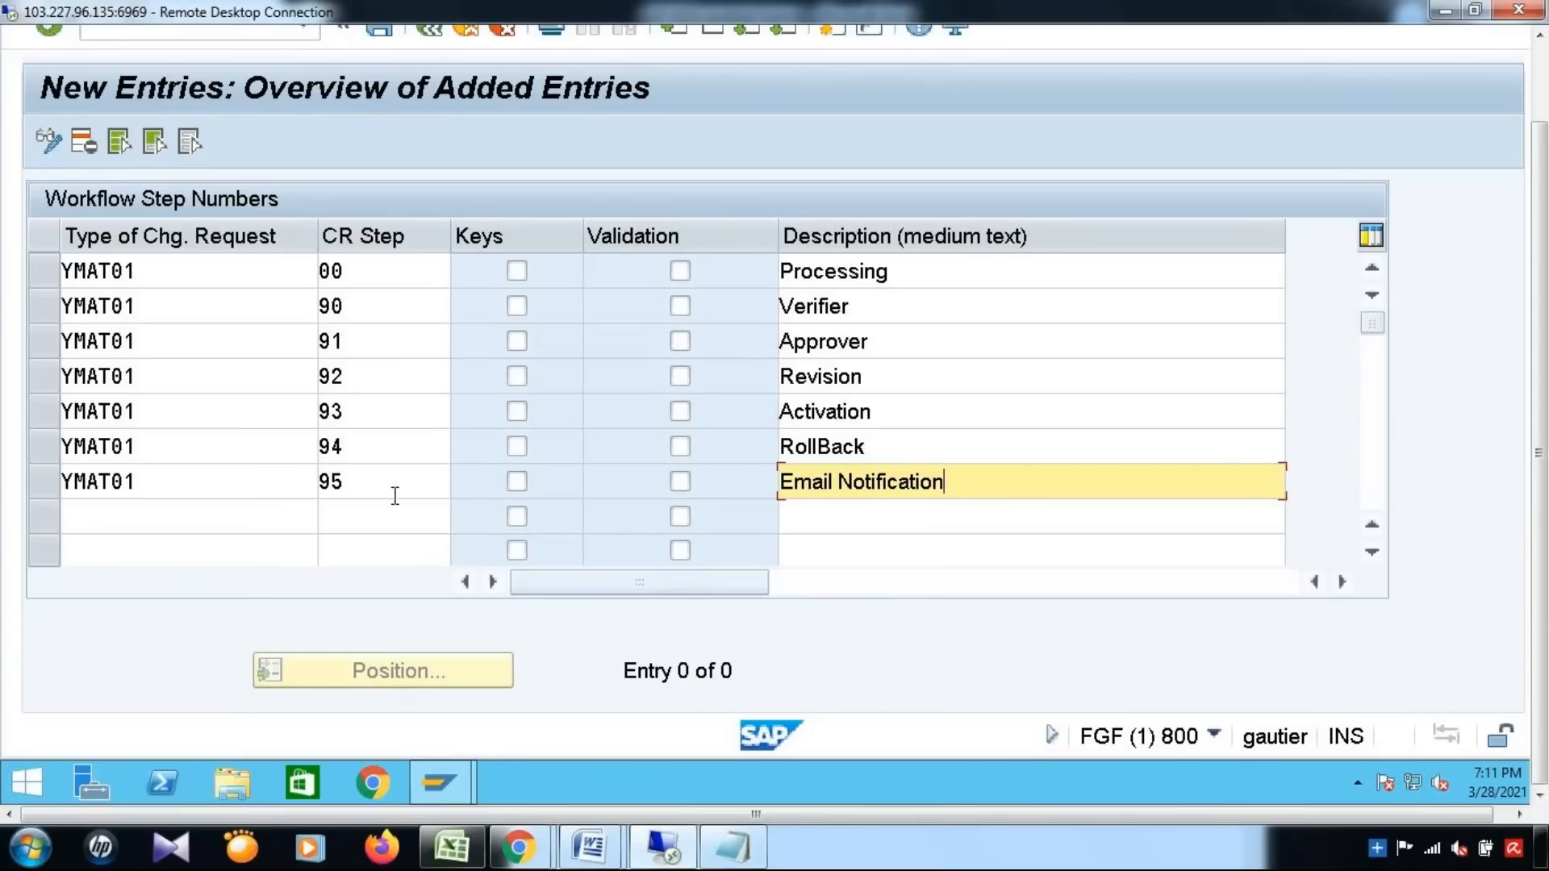
Add an eighth entry for YMAT01 as CR step 99 with description Complete
left_click(169, 522)
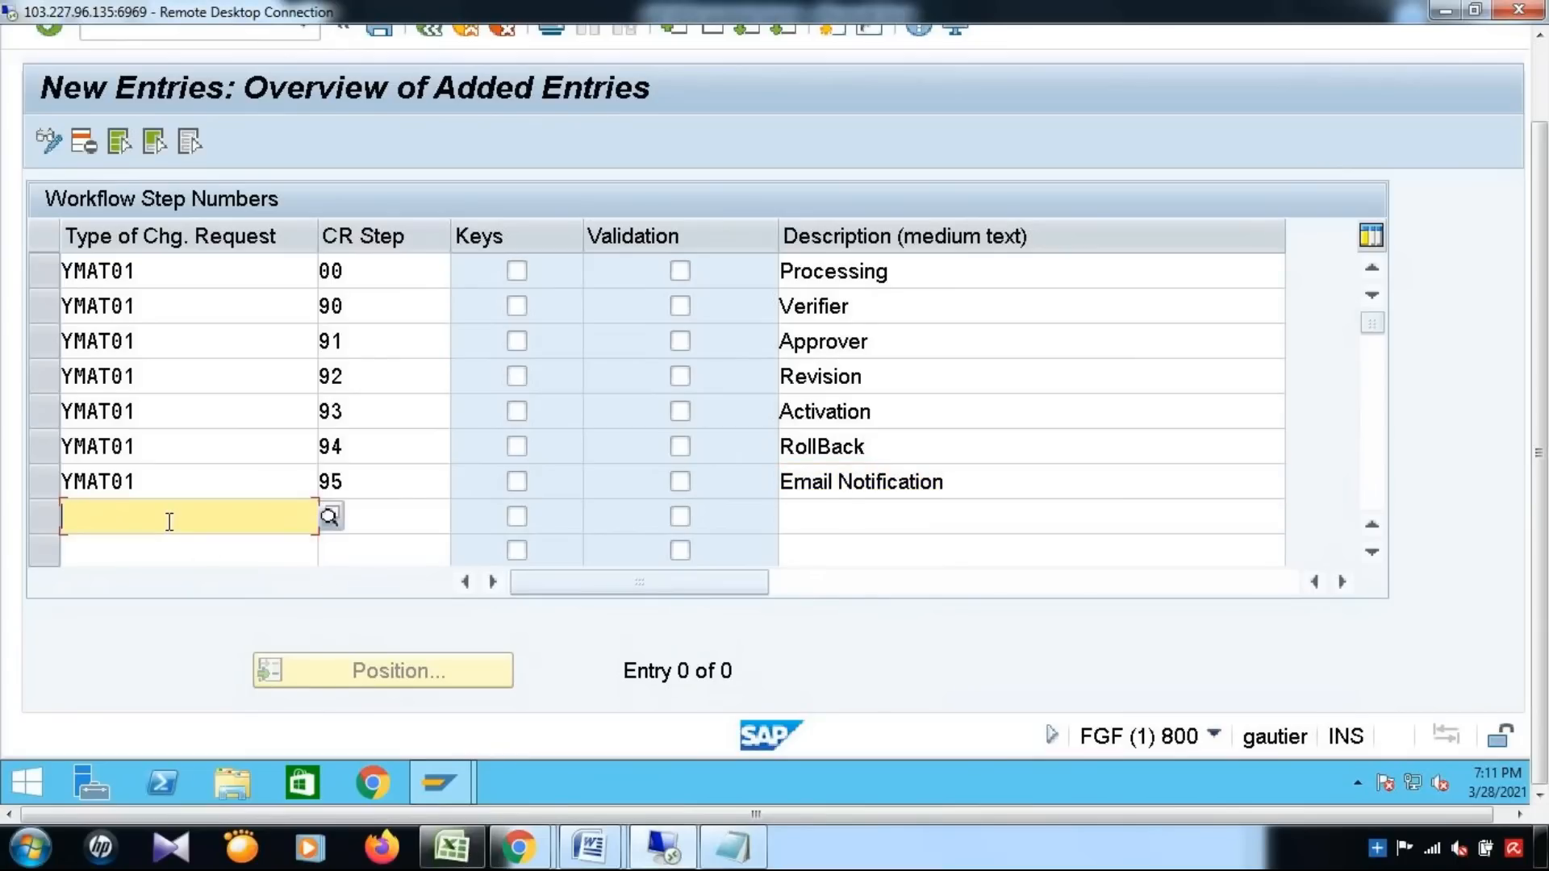
type("YMAT01")
left_click(383, 523)
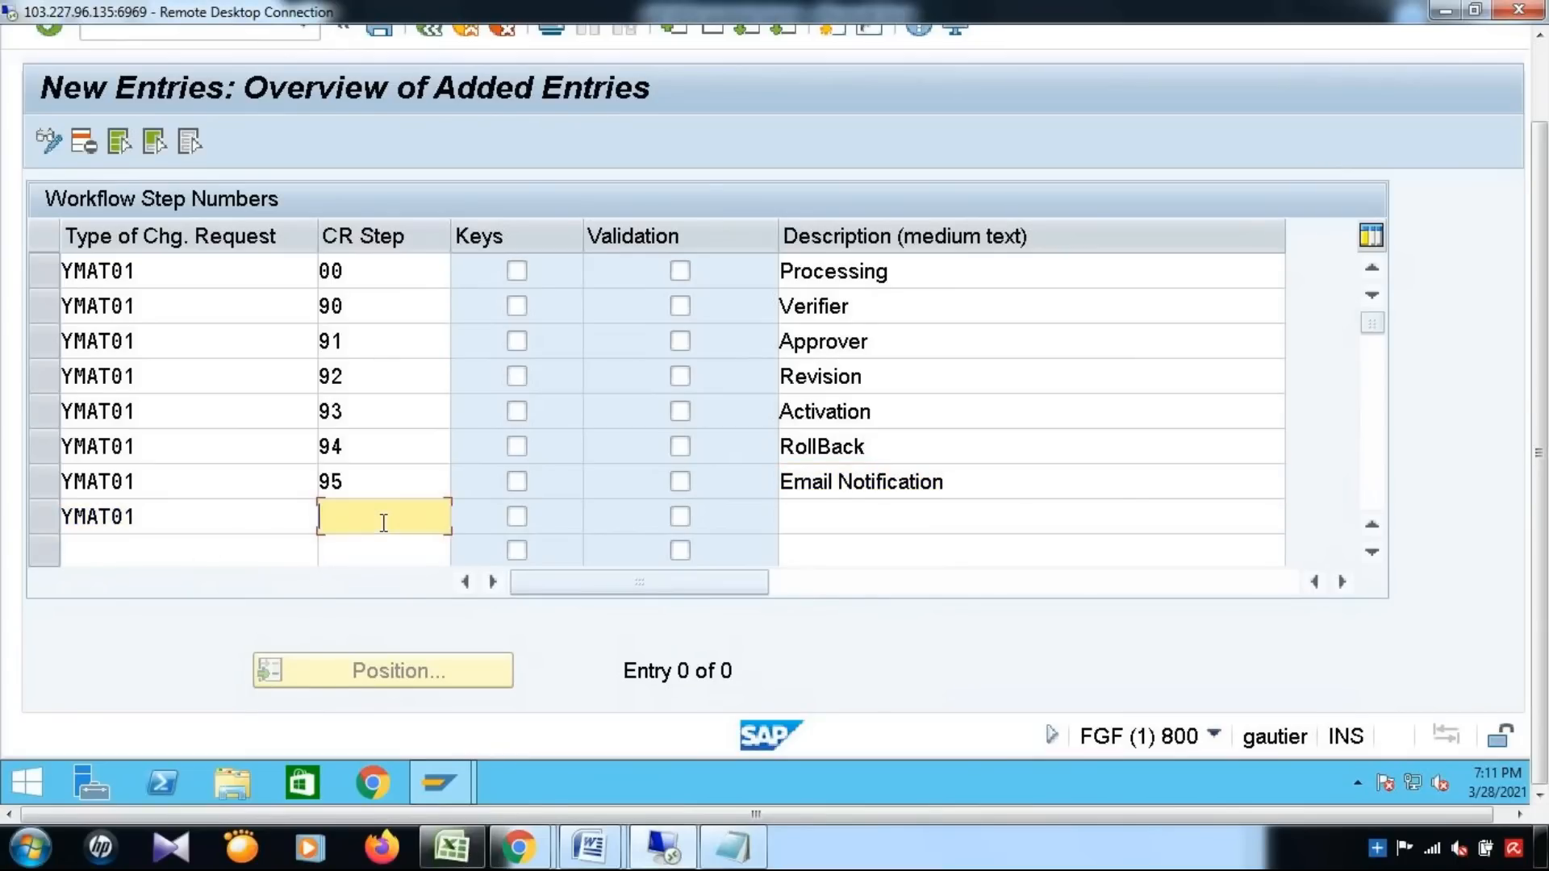
type("99")
left_click(882, 510)
type("Complete")
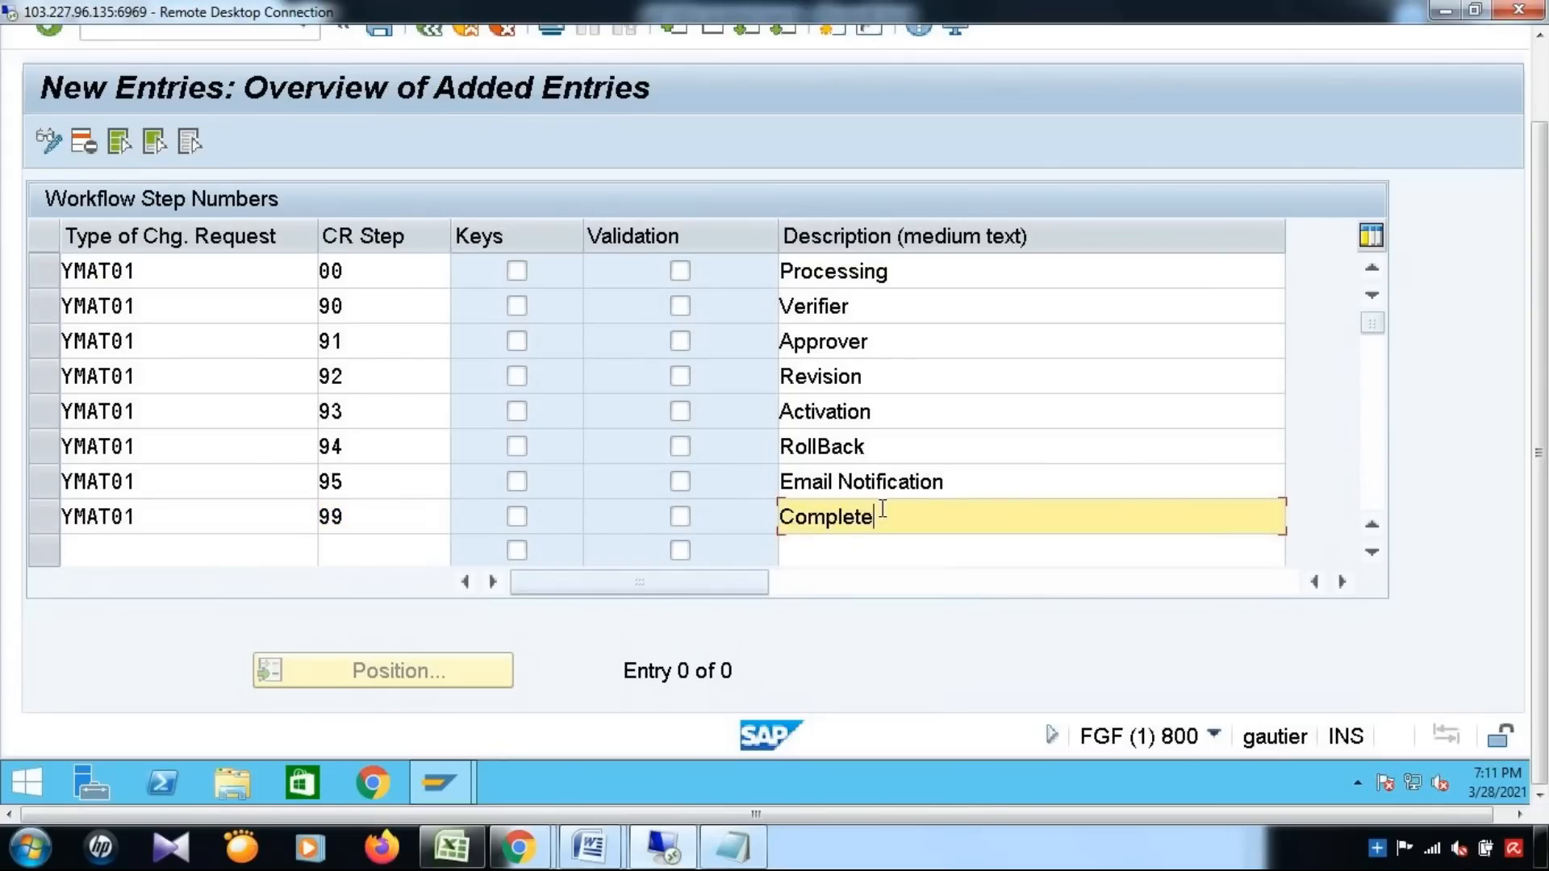
Review the CR step numbers of the Email Notification and Complete entries, and the first entry's step number and description
left_click(423, 515)
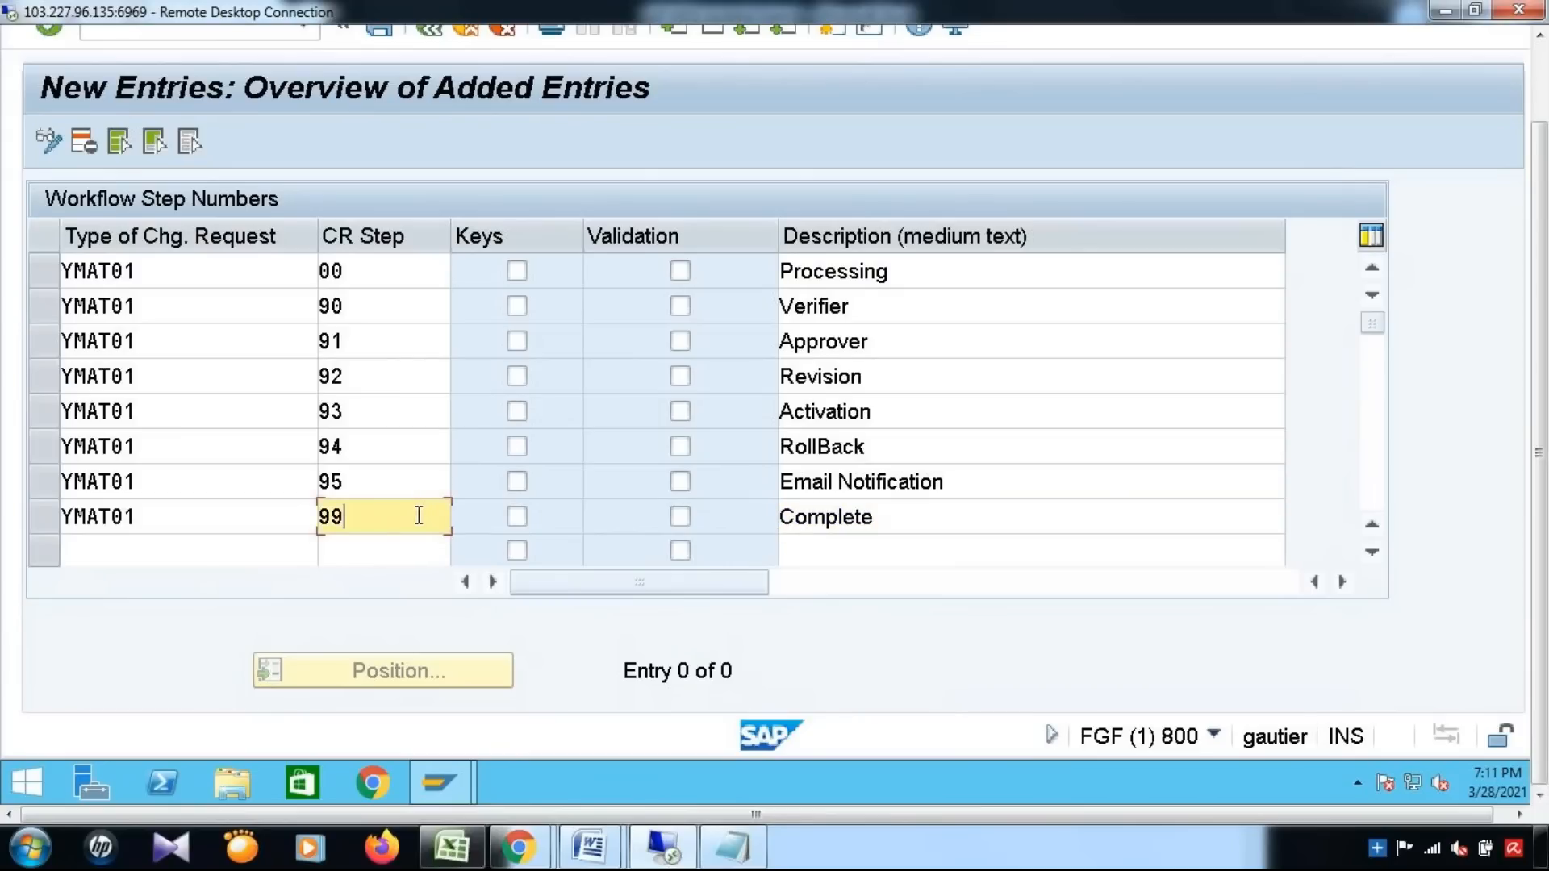
left_click(404, 475)
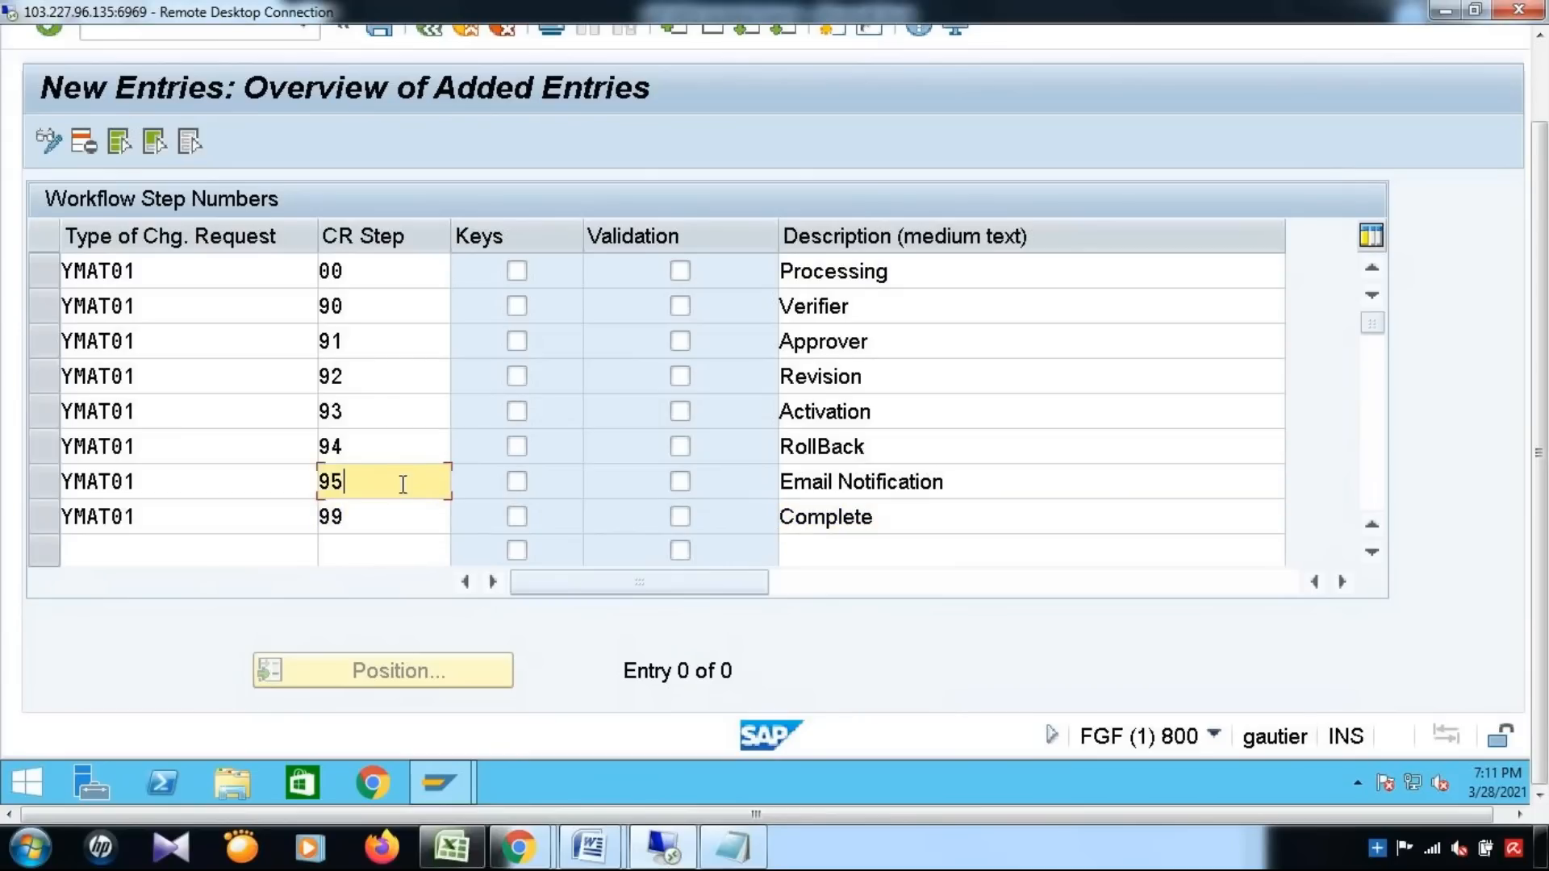
left_click(393, 520)
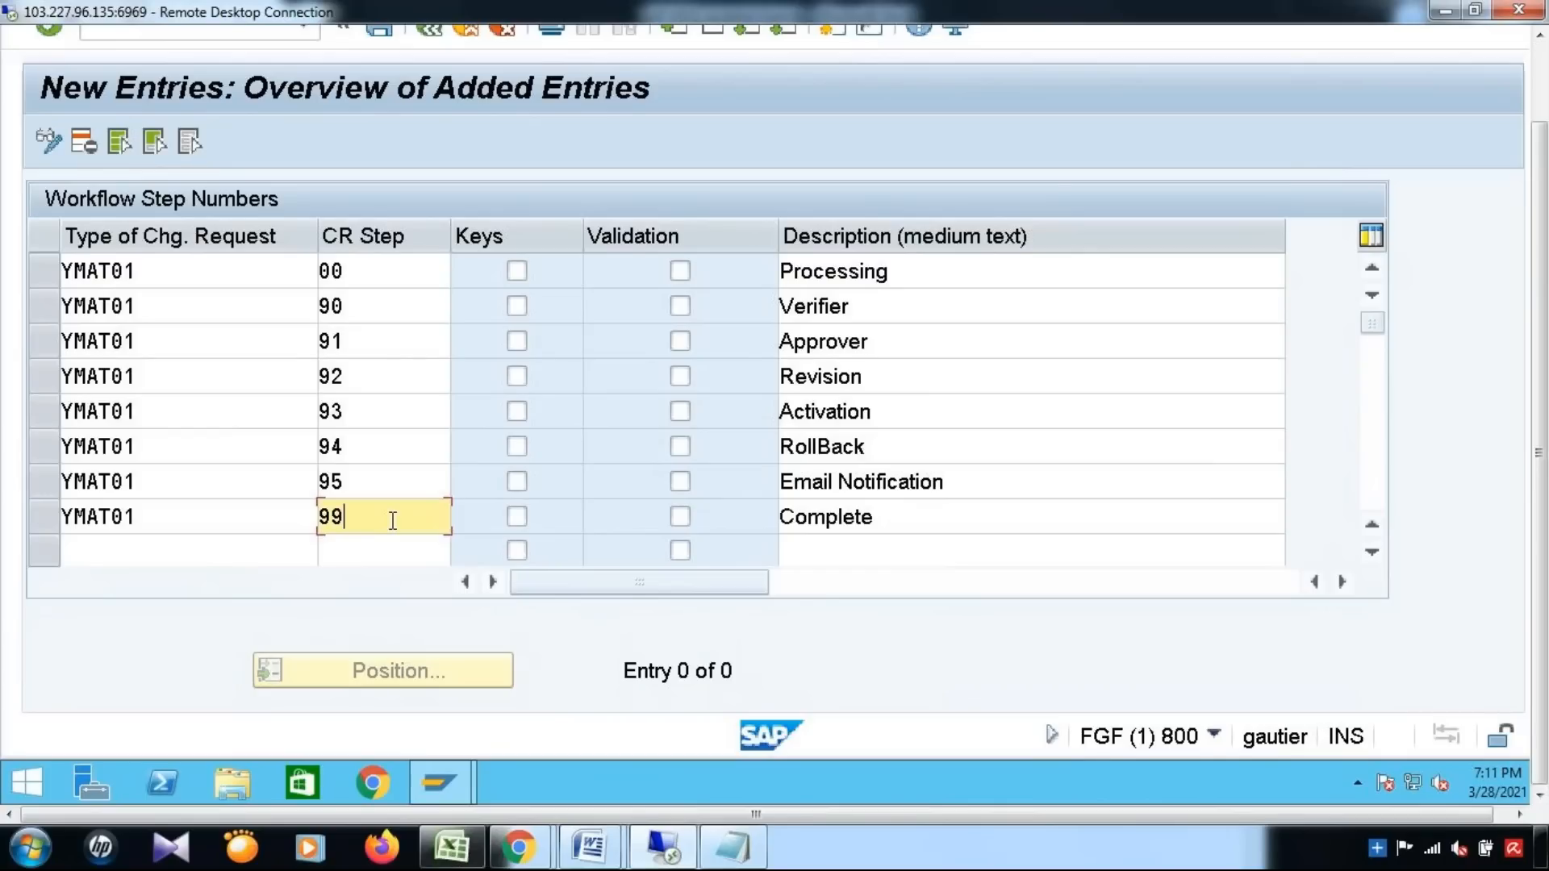
left_click(396, 475)
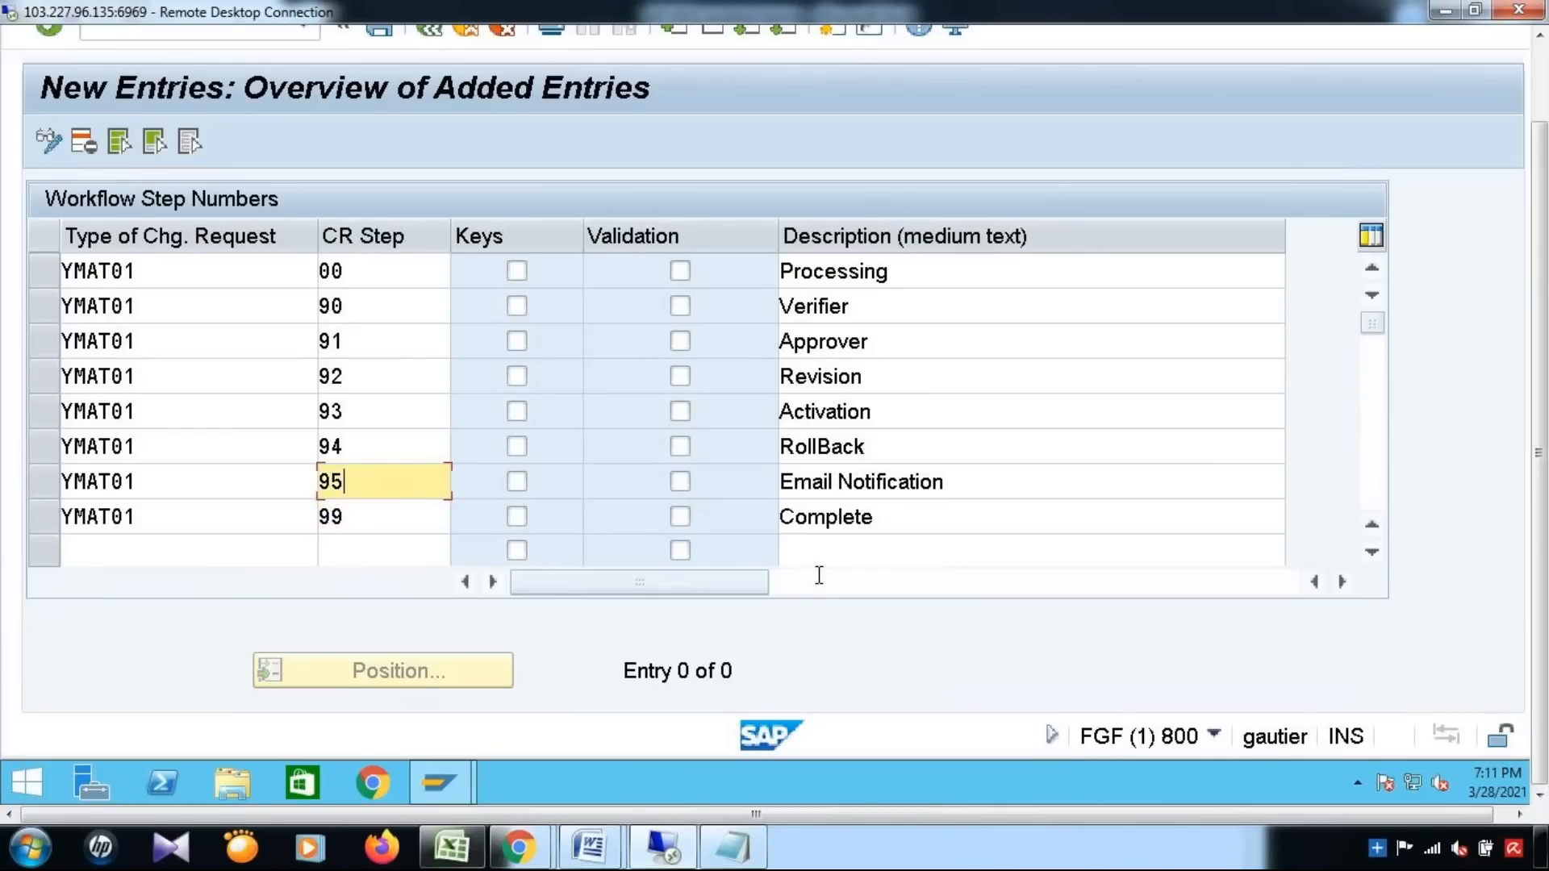
left_click(374, 520)
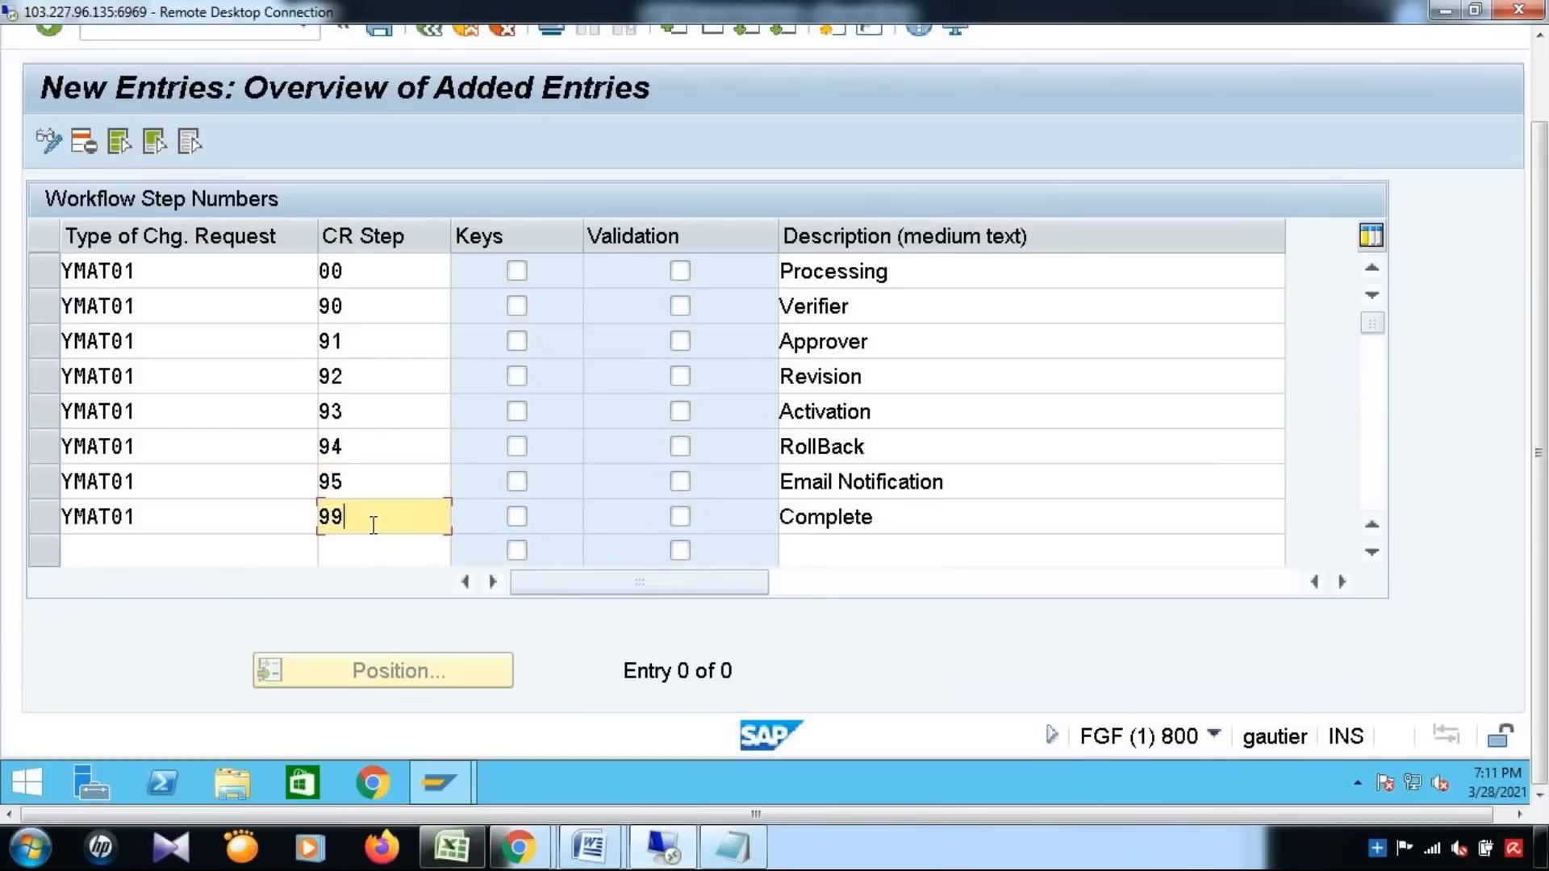
left_click(380, 484)
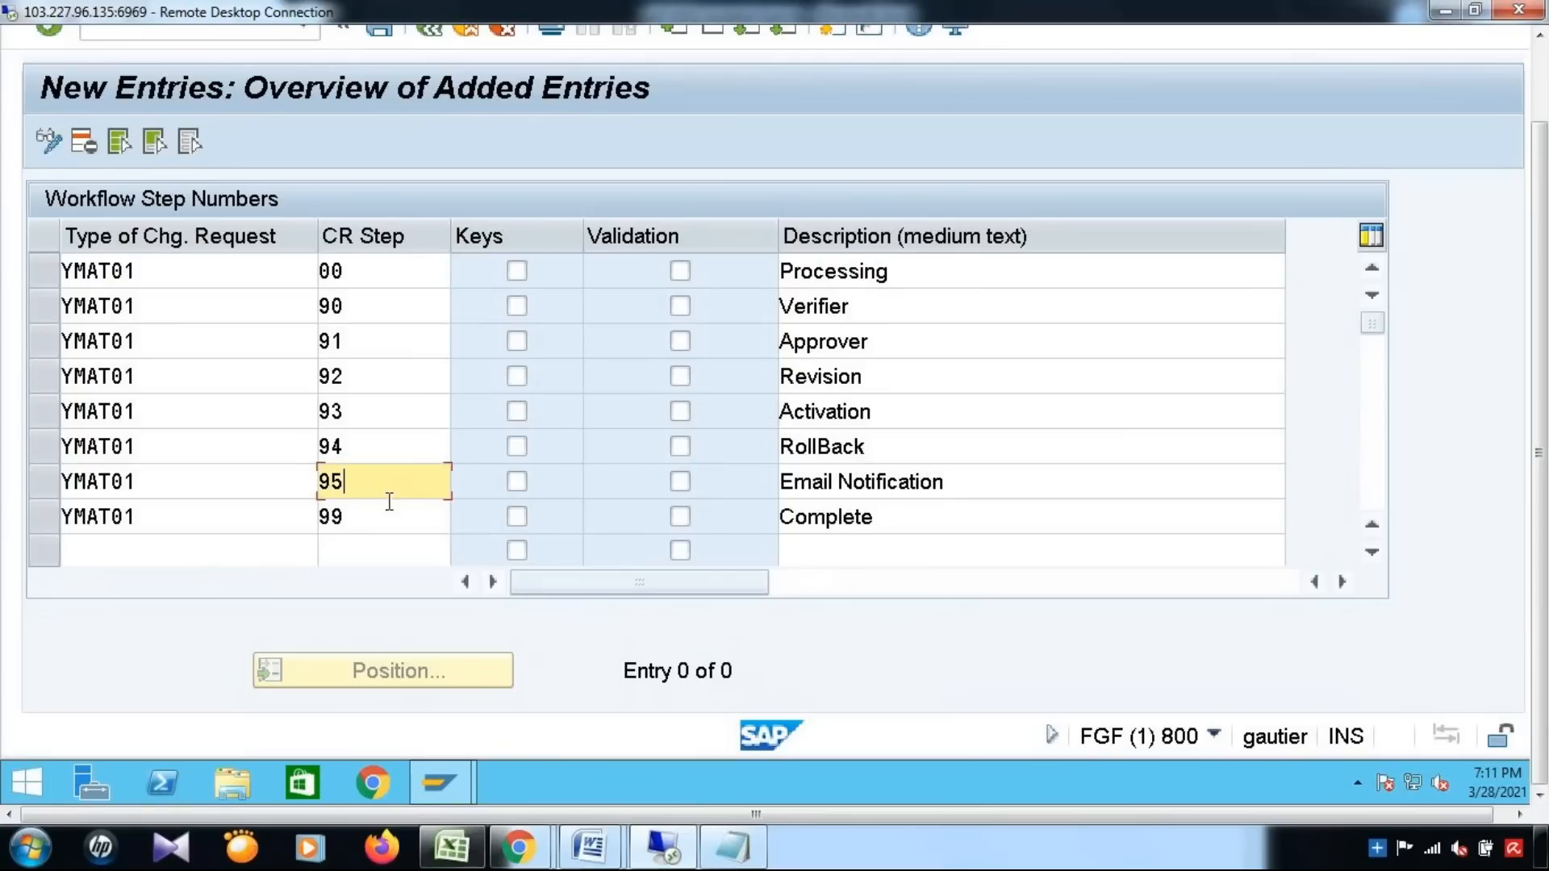
left_click(389, 513)
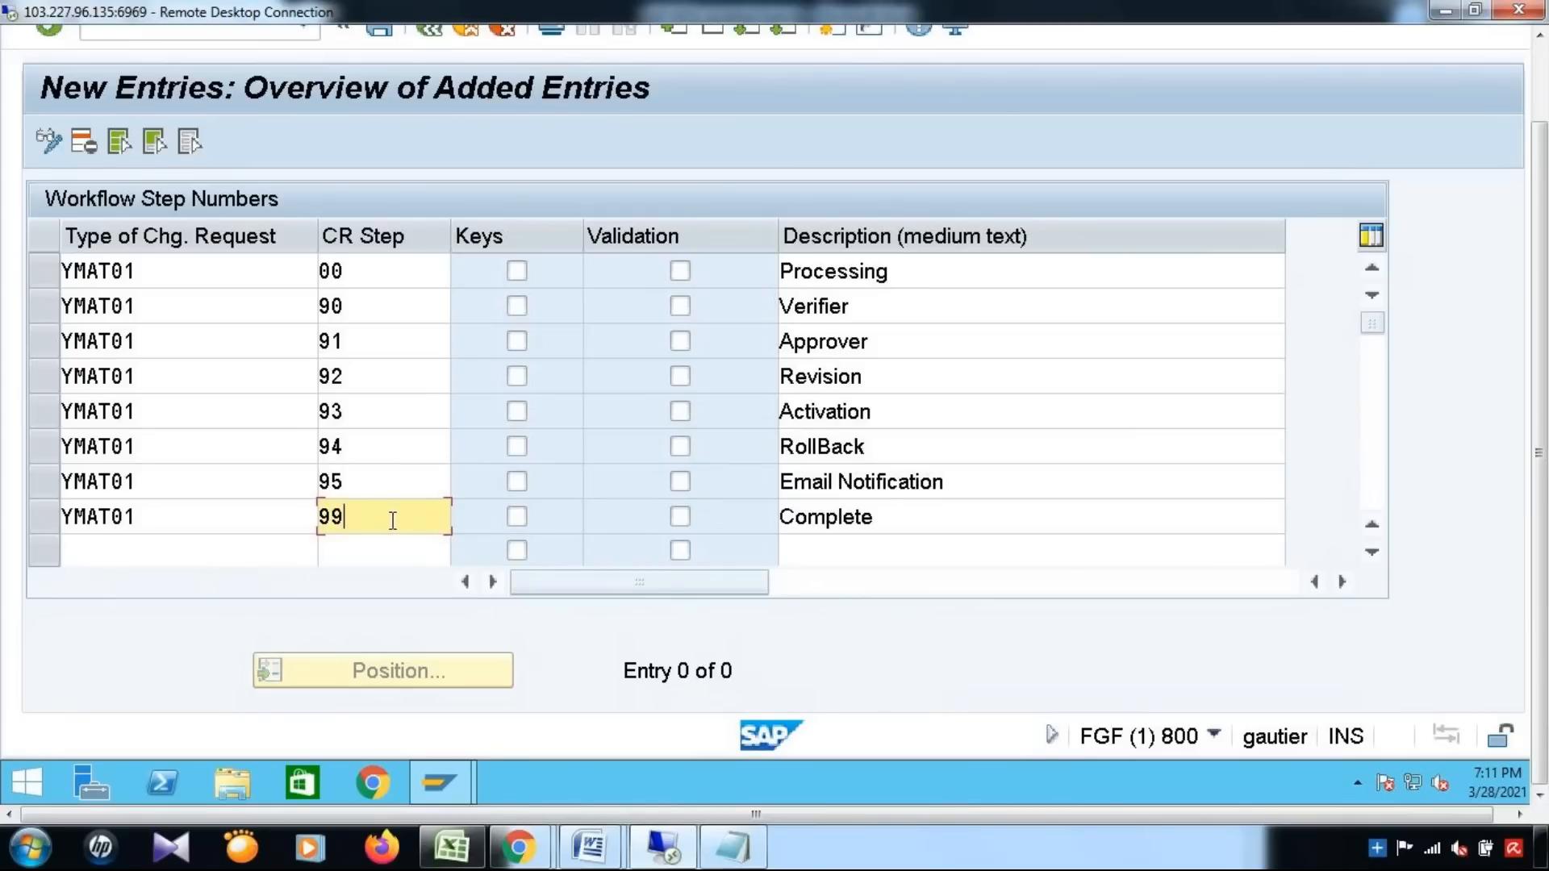
left_click_drag(1542, 435, 1548, 313)
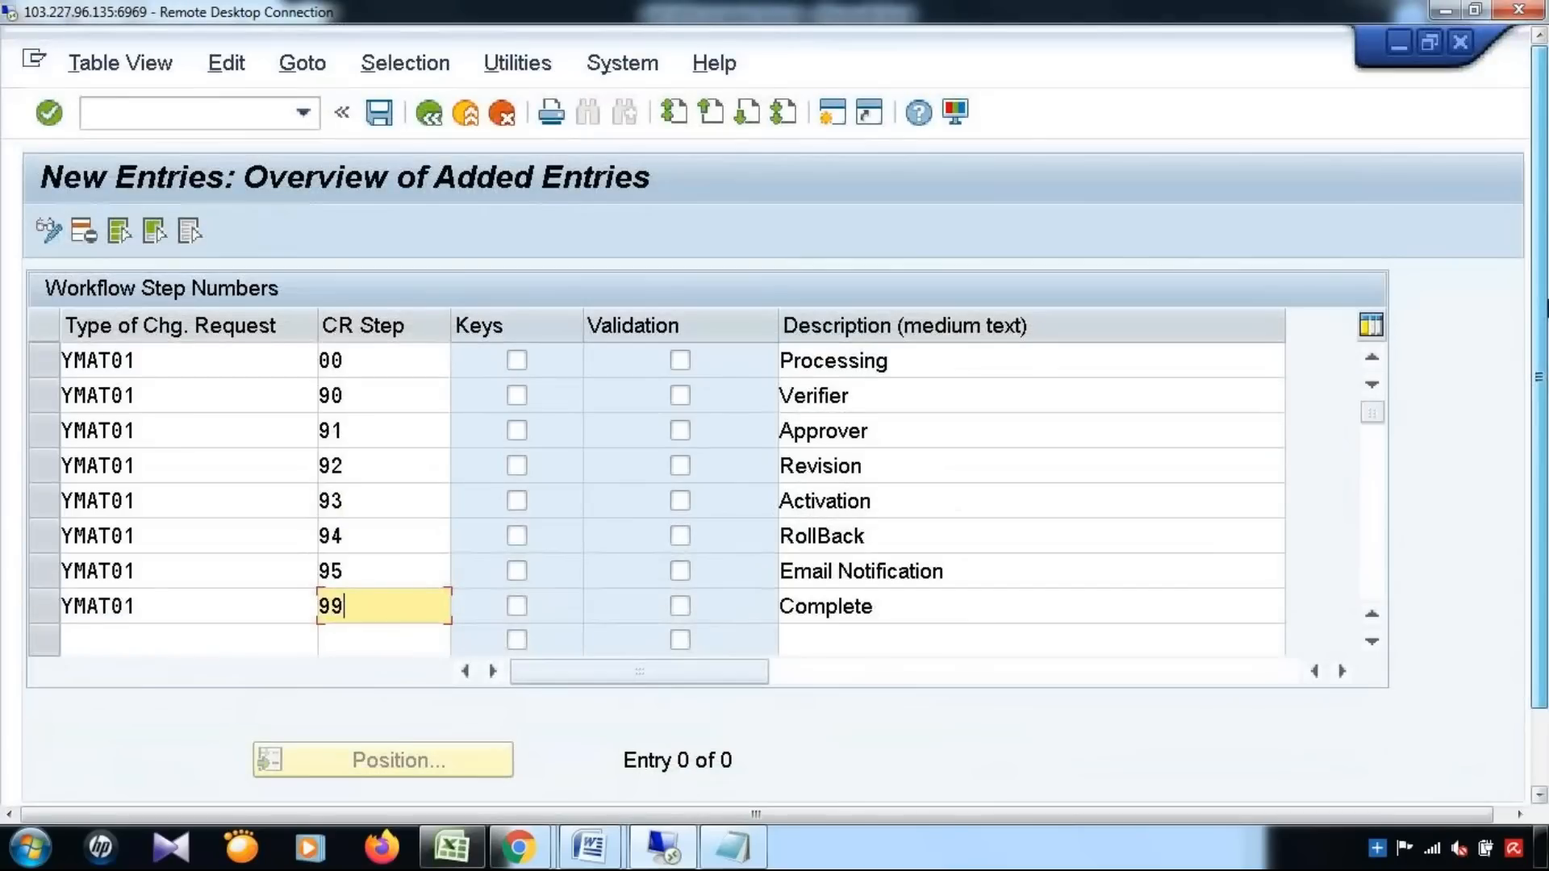
left_click(390, 359)
left_click(944, 373)
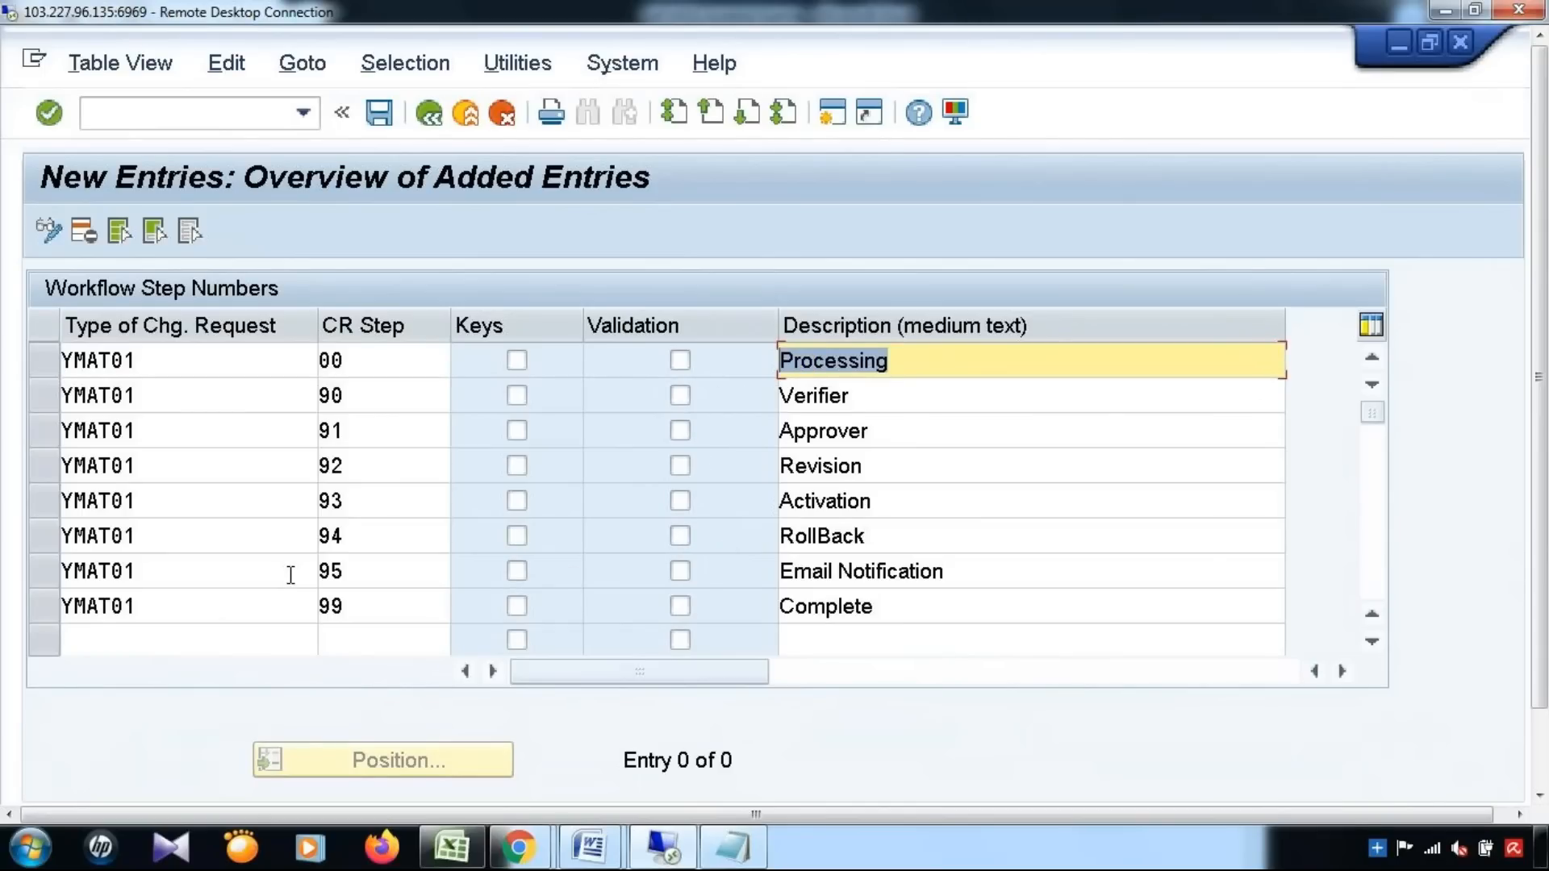
left_click(365, 612)
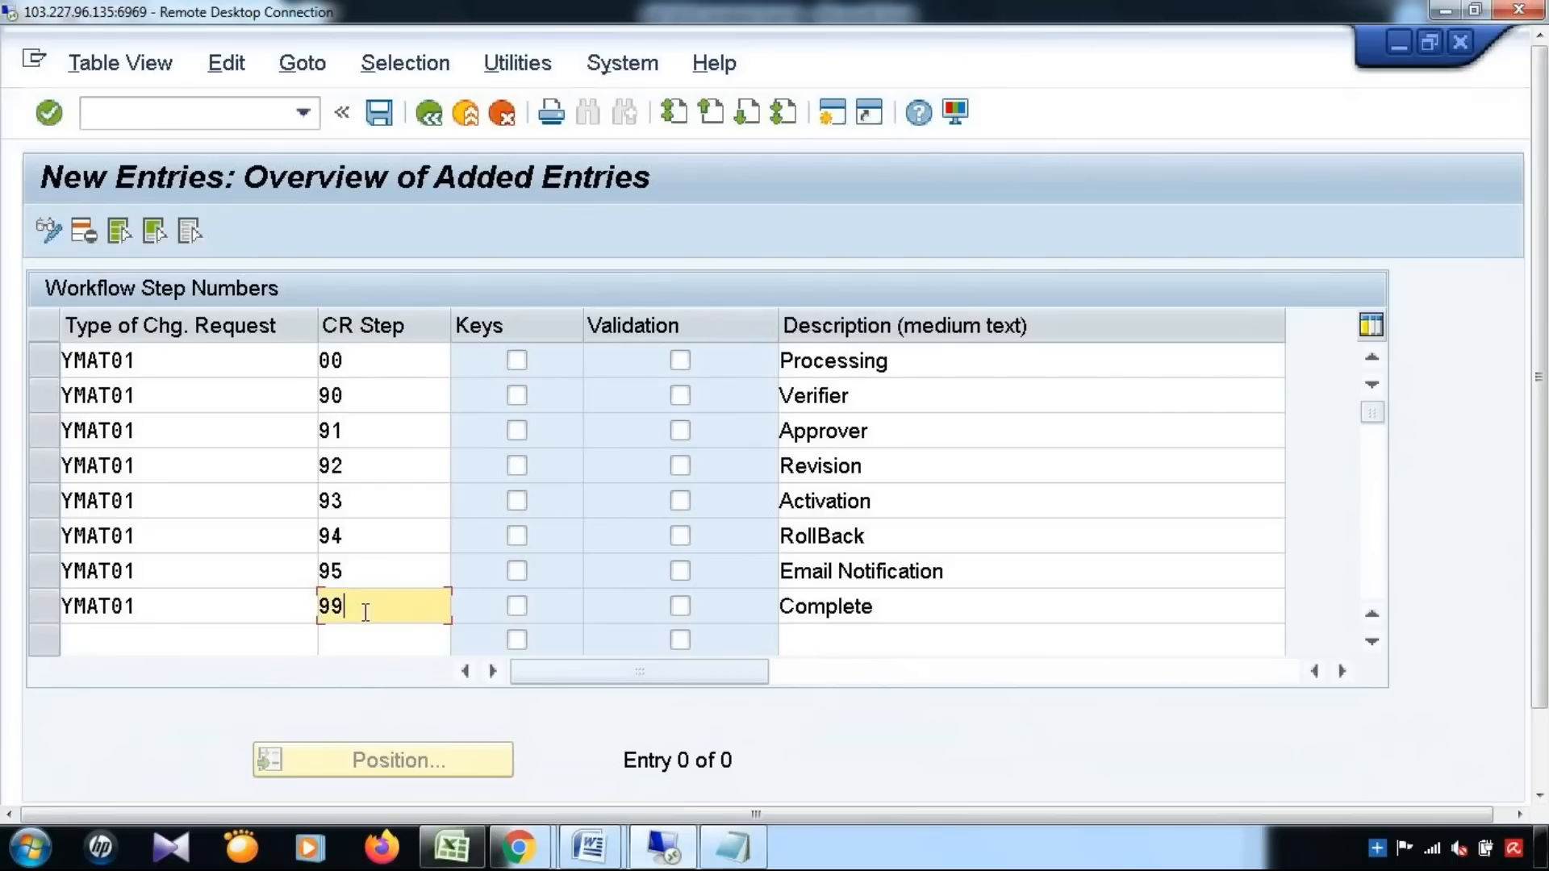
Save the YMAT01 workflow step entries to customizing request FGFK900002 and return to the IMG structure
left_click(810, 601)
left_click_drag(735, 609, 718, 609)
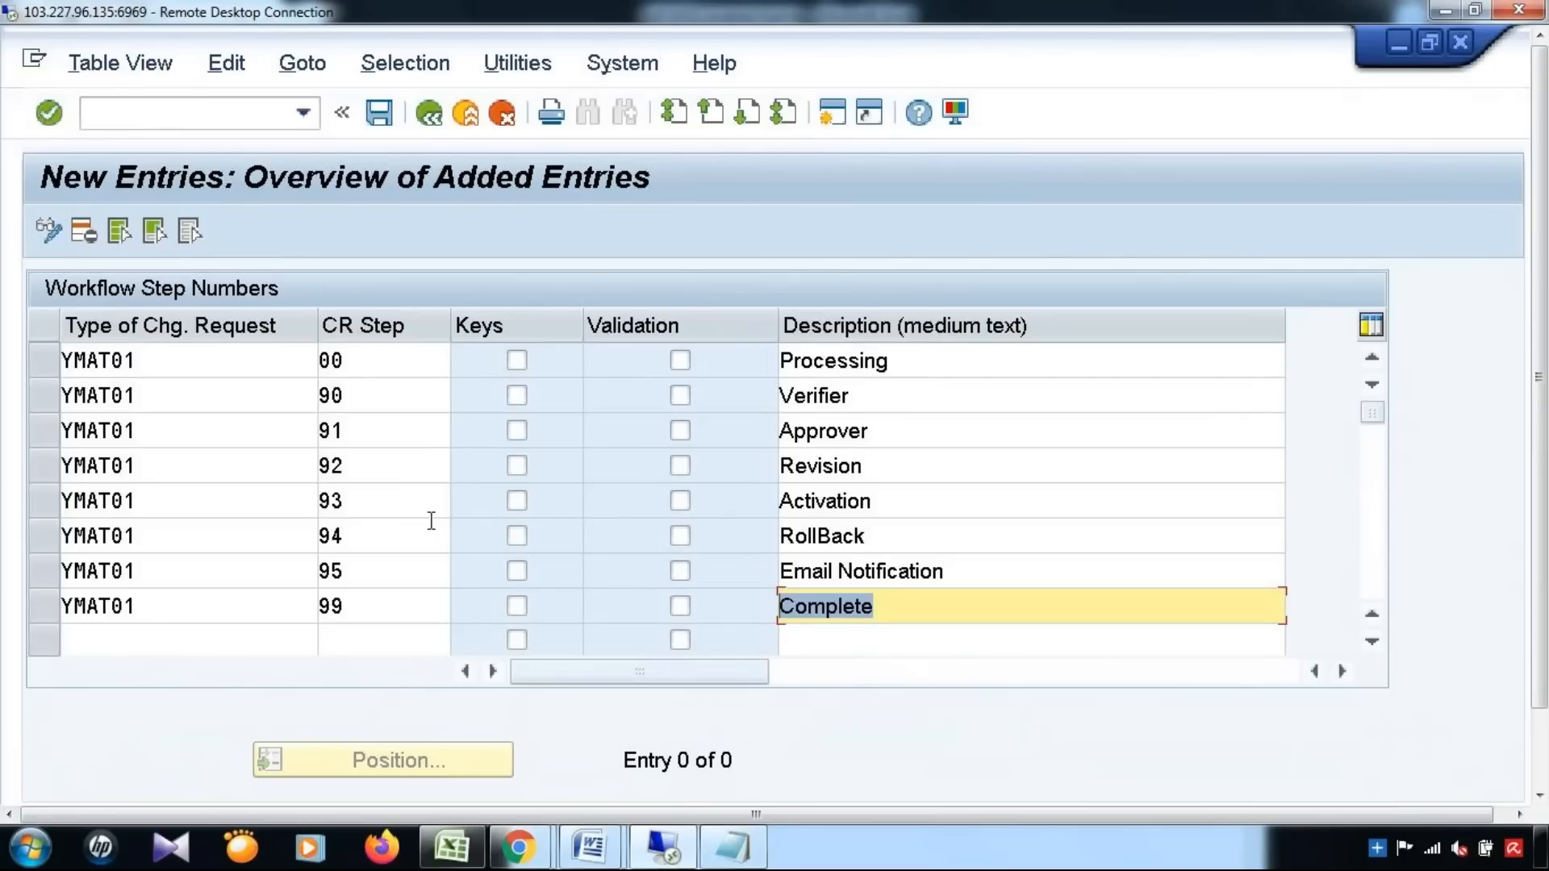
left_click(397, 128)
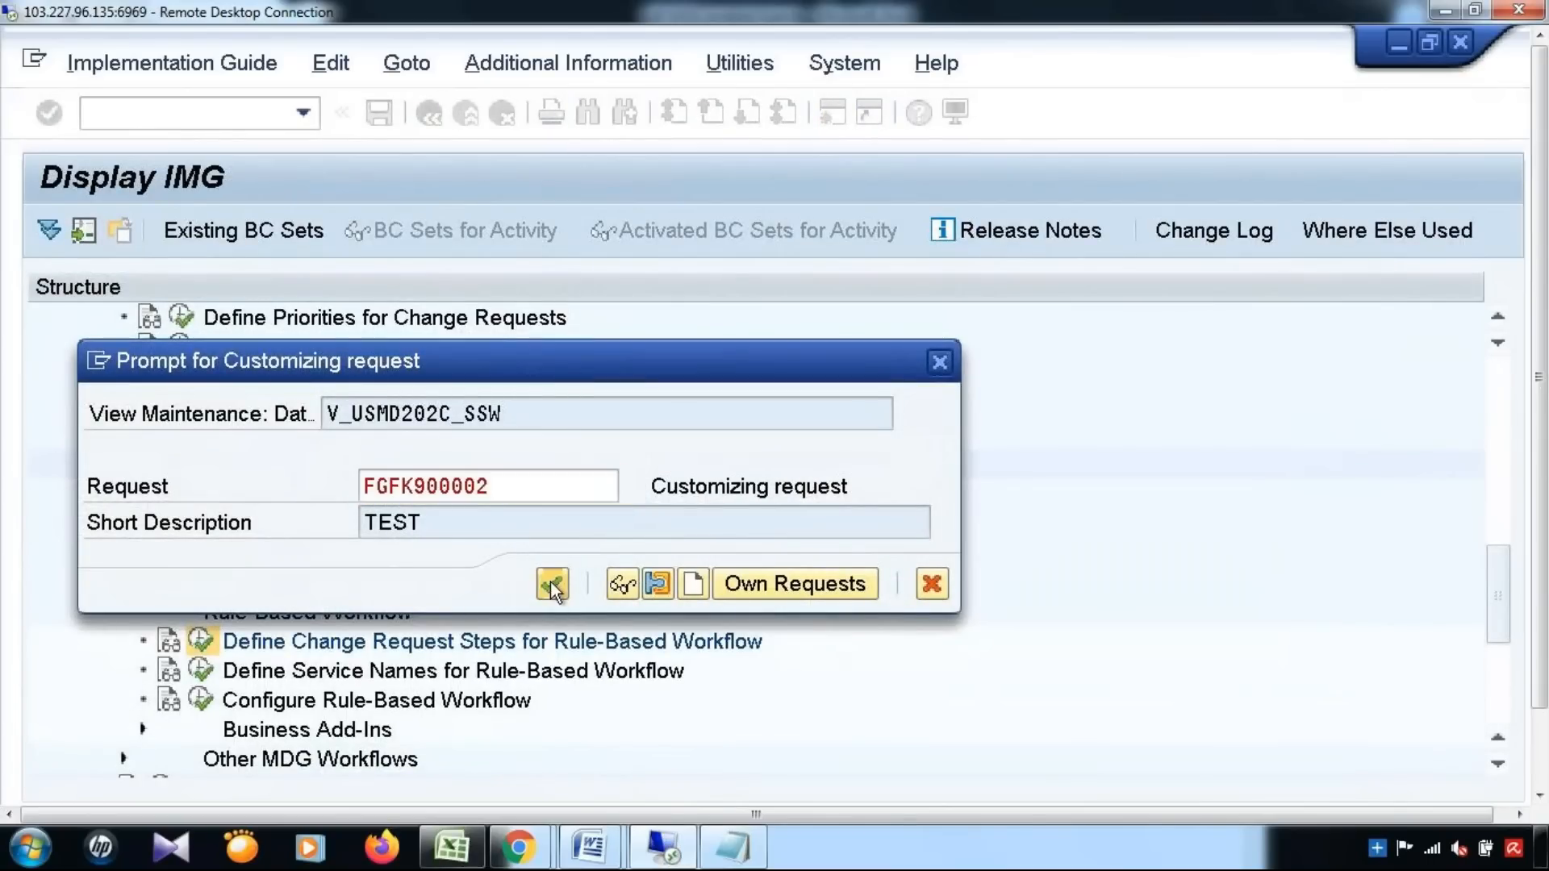
left_click(553, 584)
left_click(425, 118)
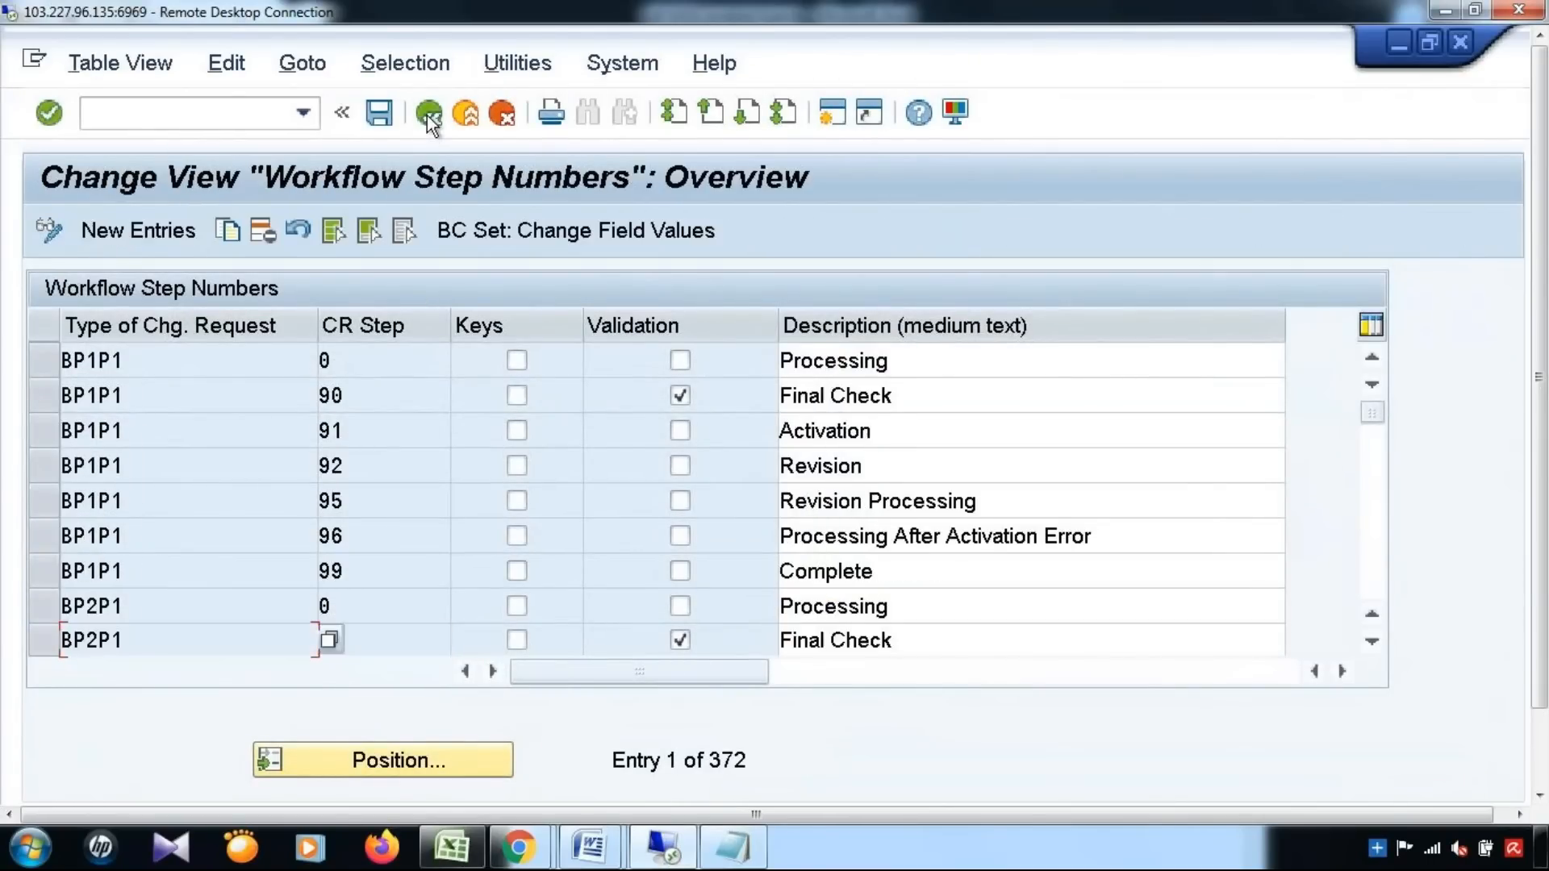
left_click(427, 116)
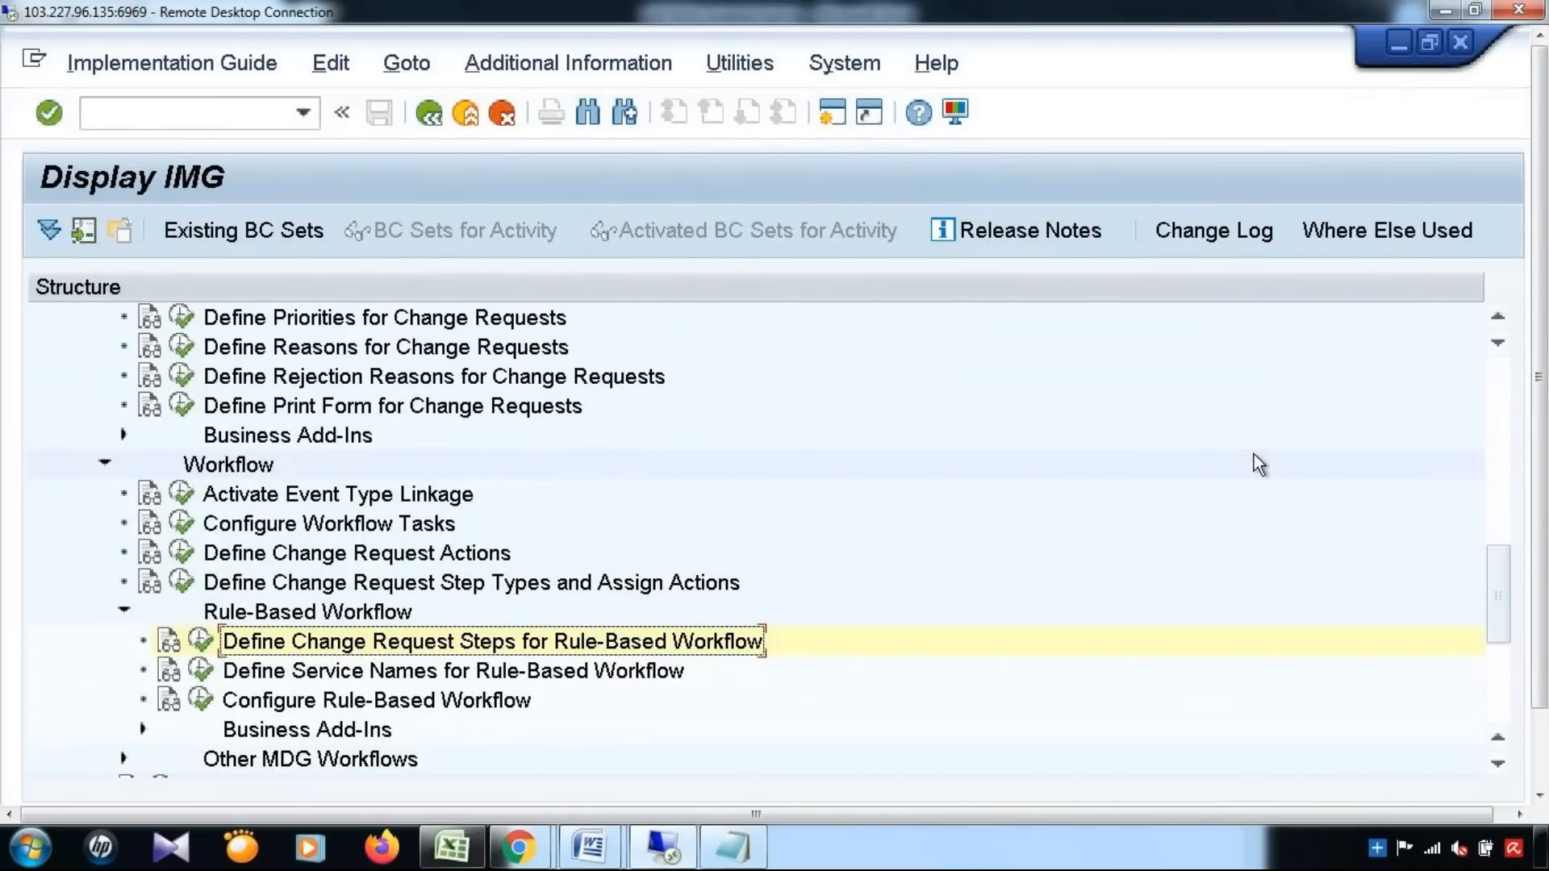
Find the service names activity under Rule-Based Workflow and review the Workflow Modelling and Validations and Derivations topics in the Word agenda
left_click_drag(1539, 483, 1539, 569)
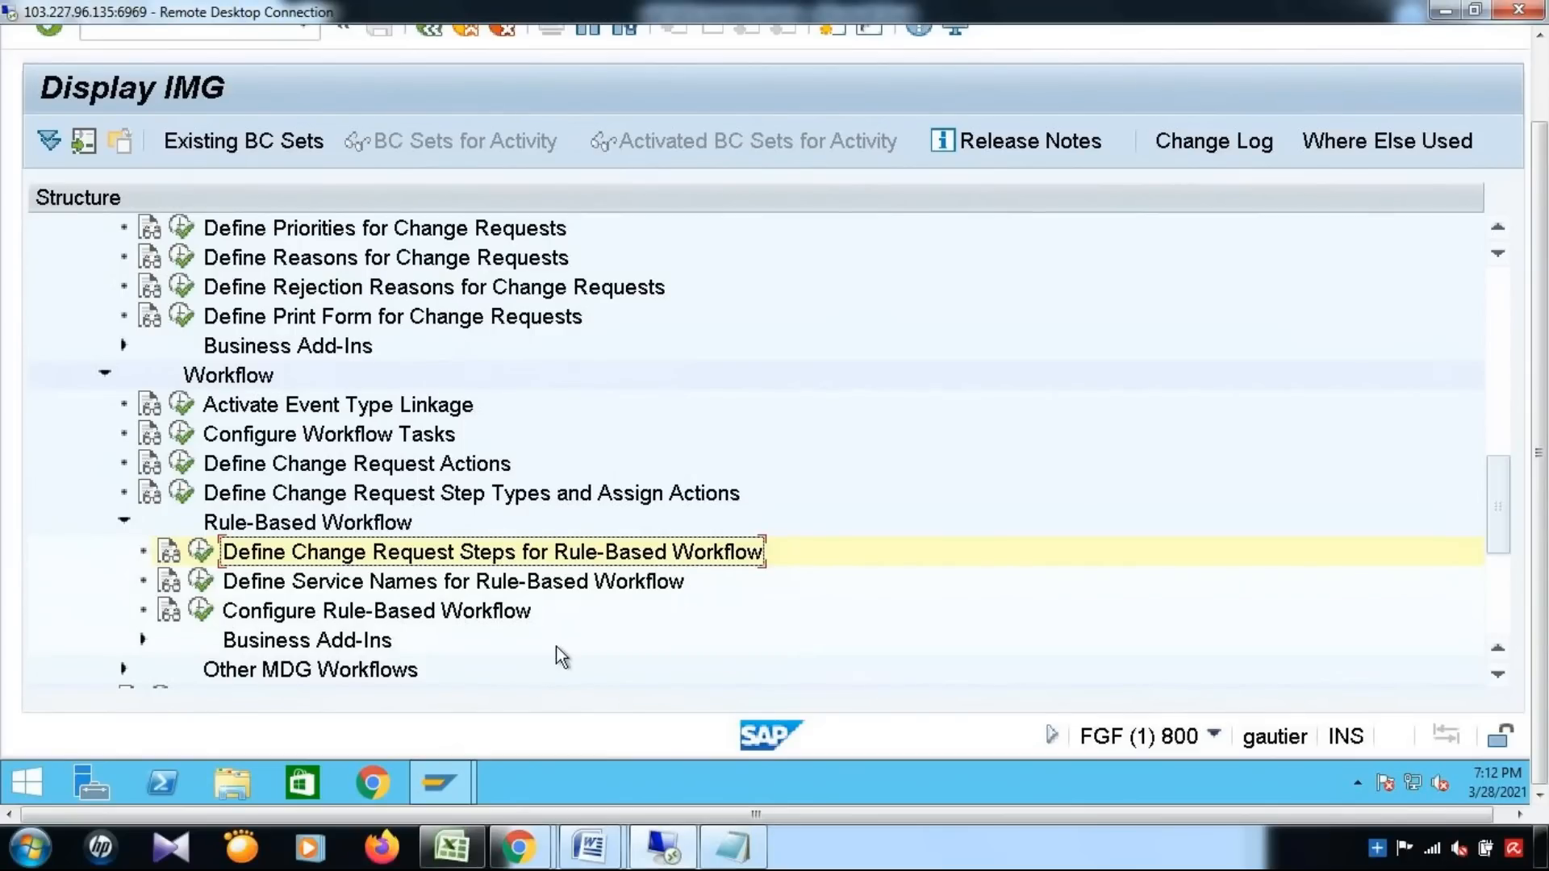
left_click(426, 592)
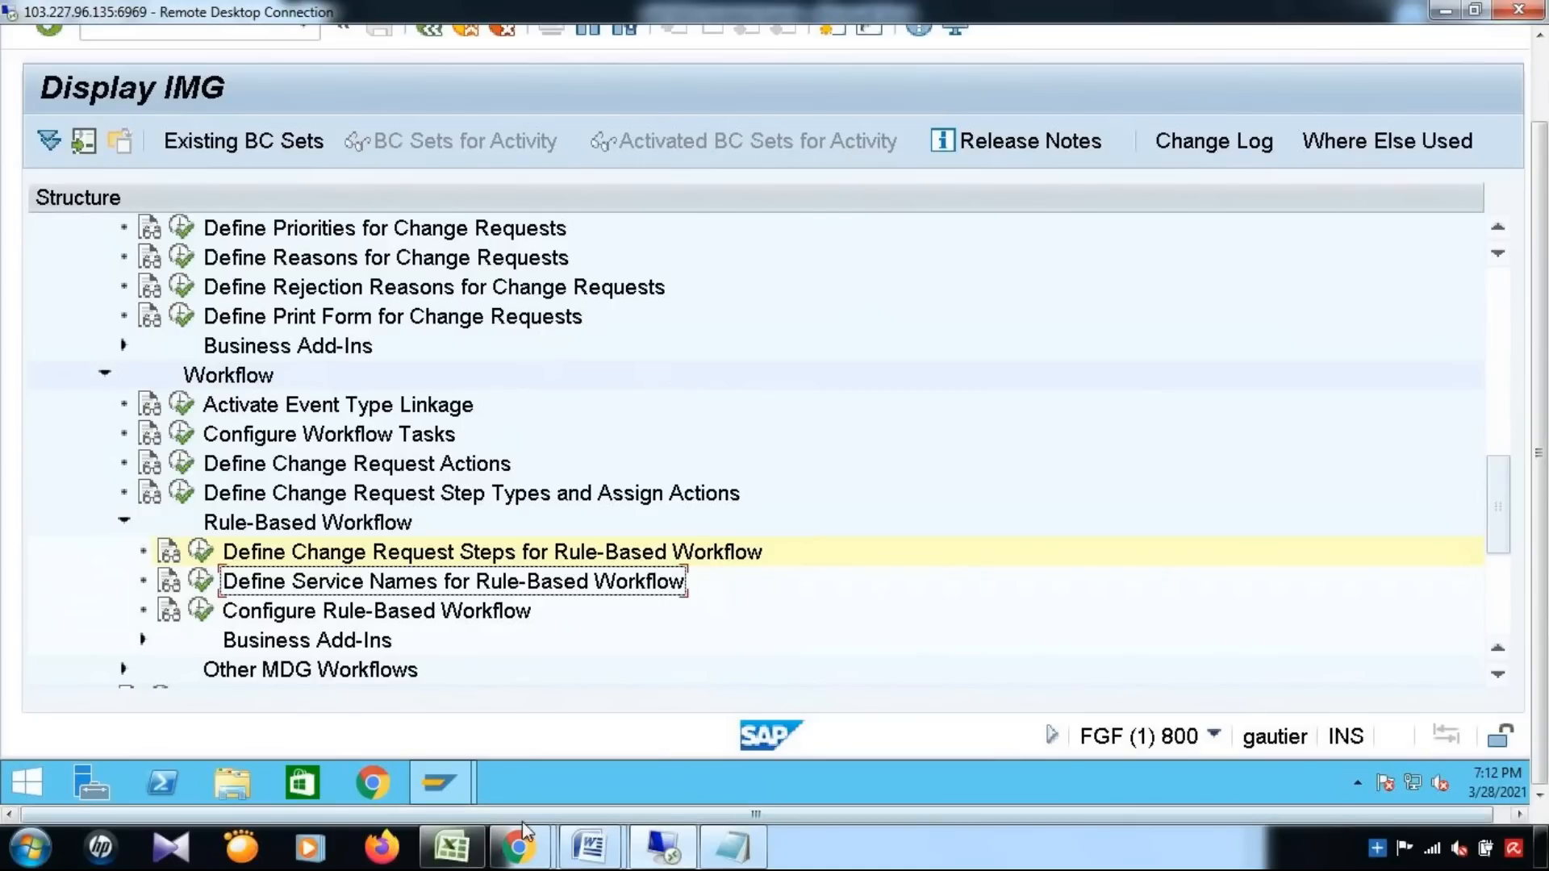
left_click(589, 847)
left_click(647, 752)
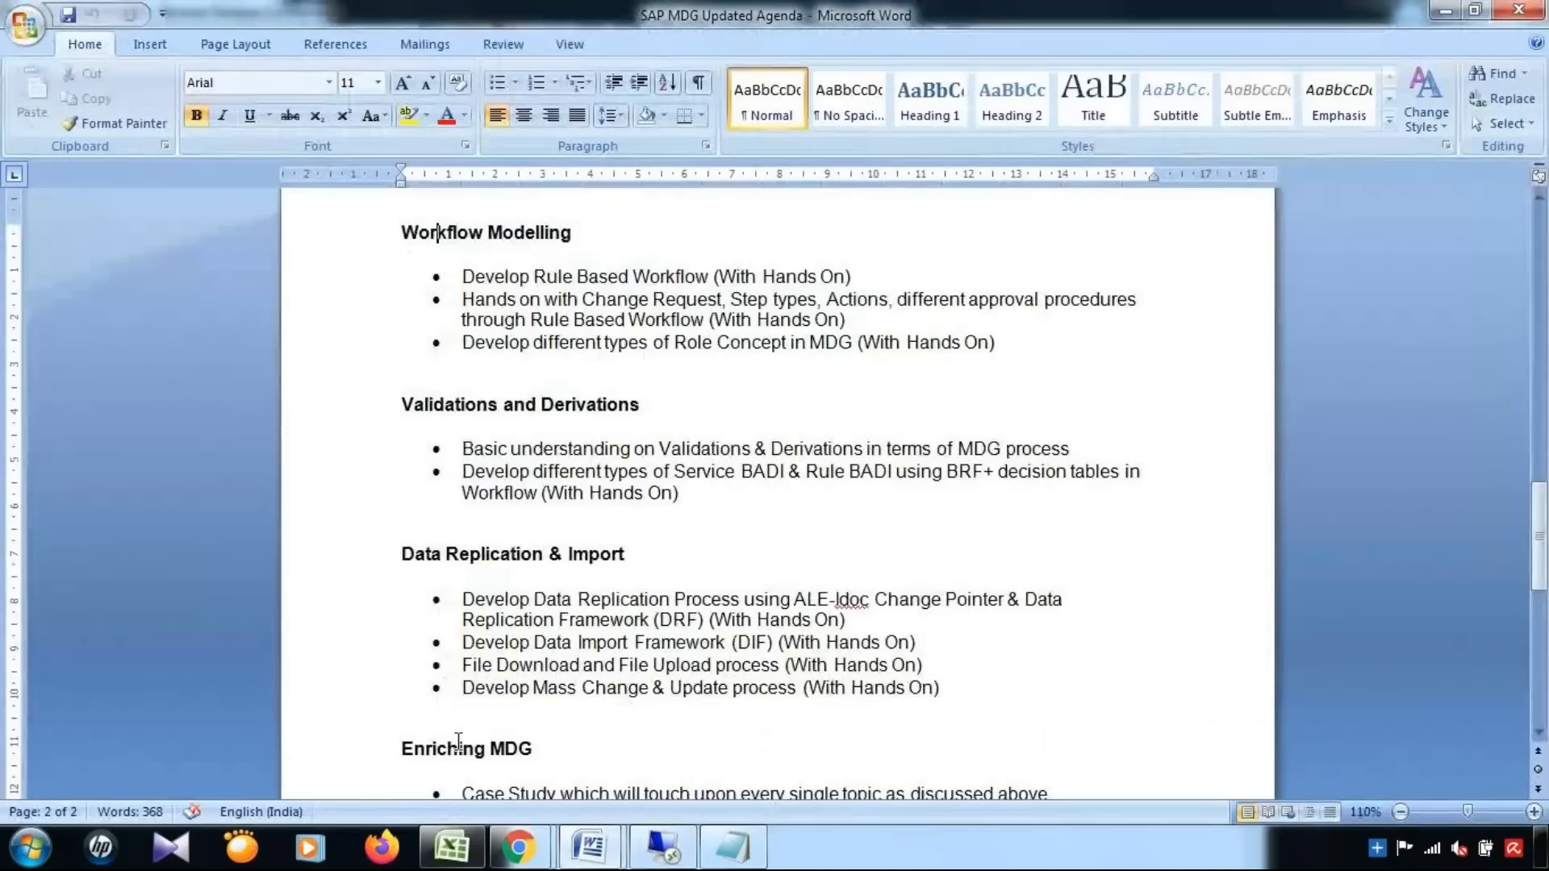
left_click_drag(402, 233, 602, 234)
left_click_drag(404, 406, 645, 411)
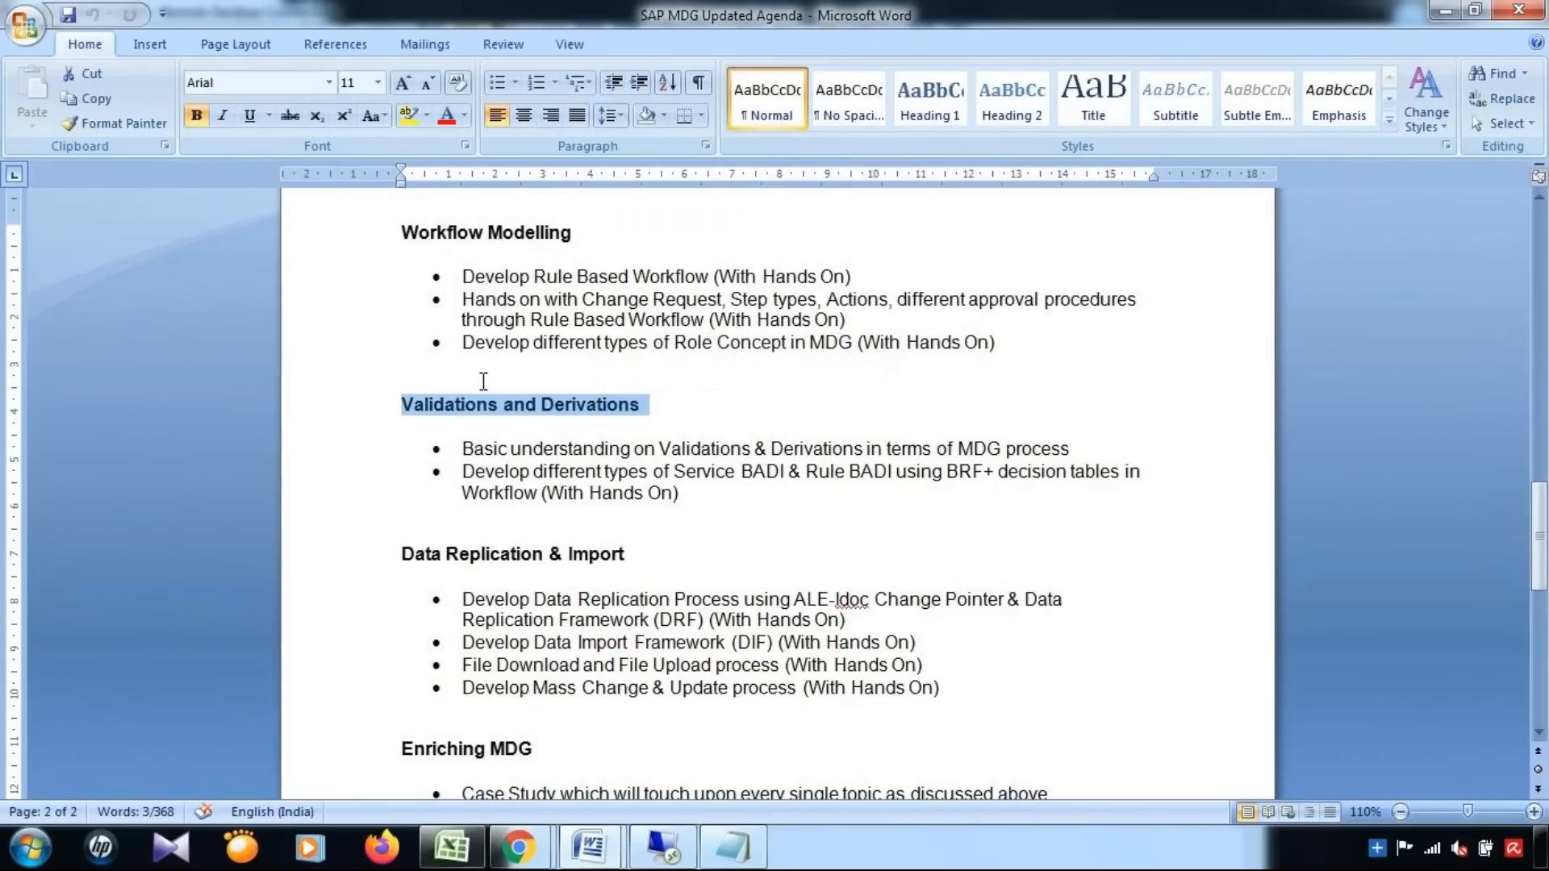
left_click_drag(403, 234, 633, 242)
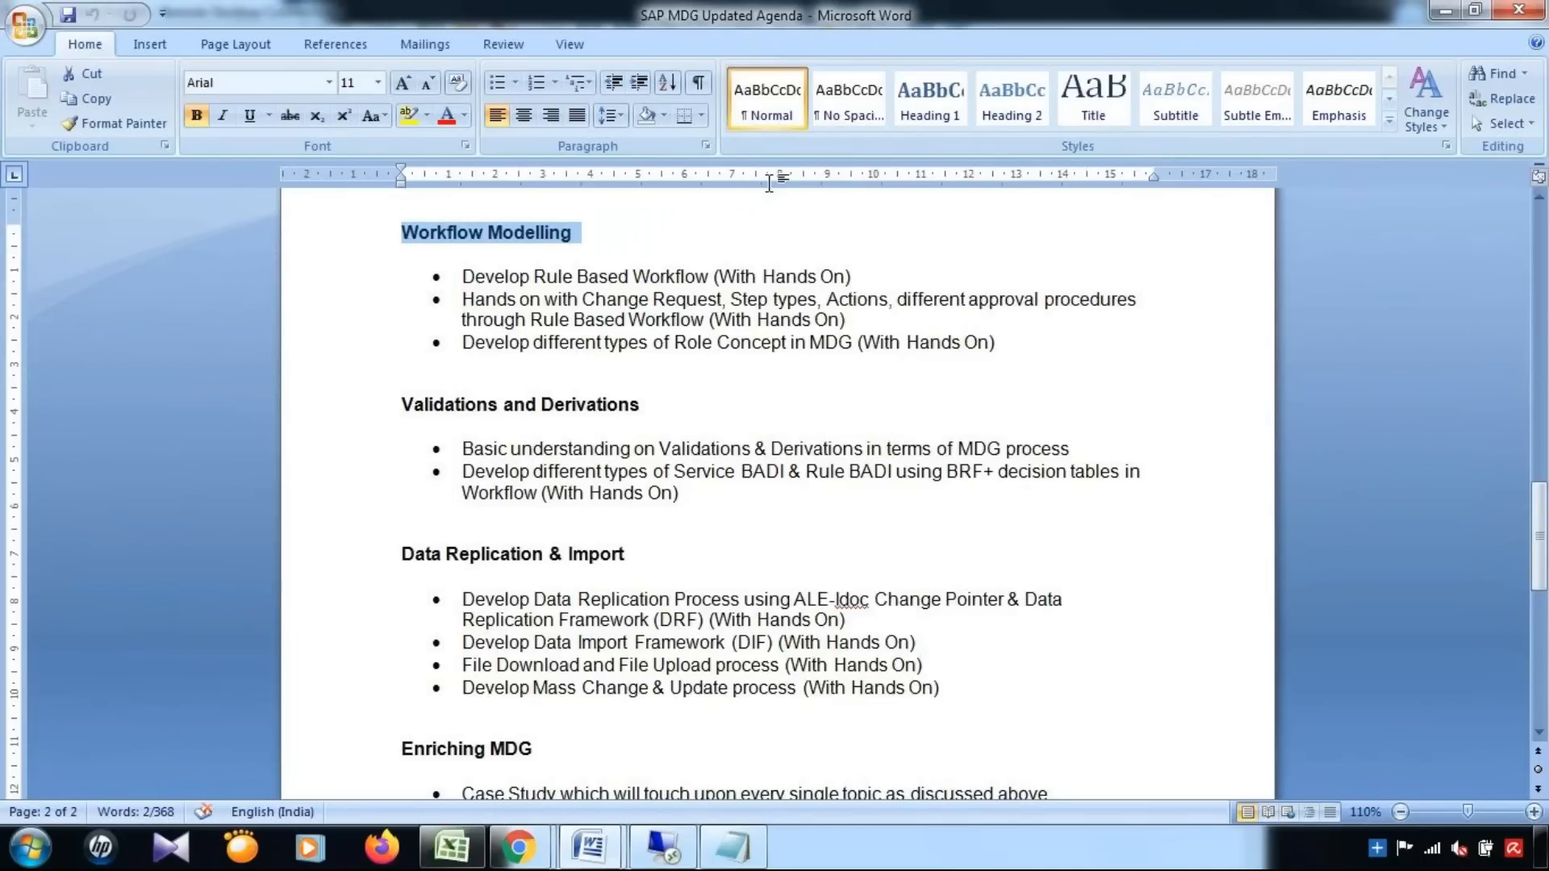
left_click(1445, 10)
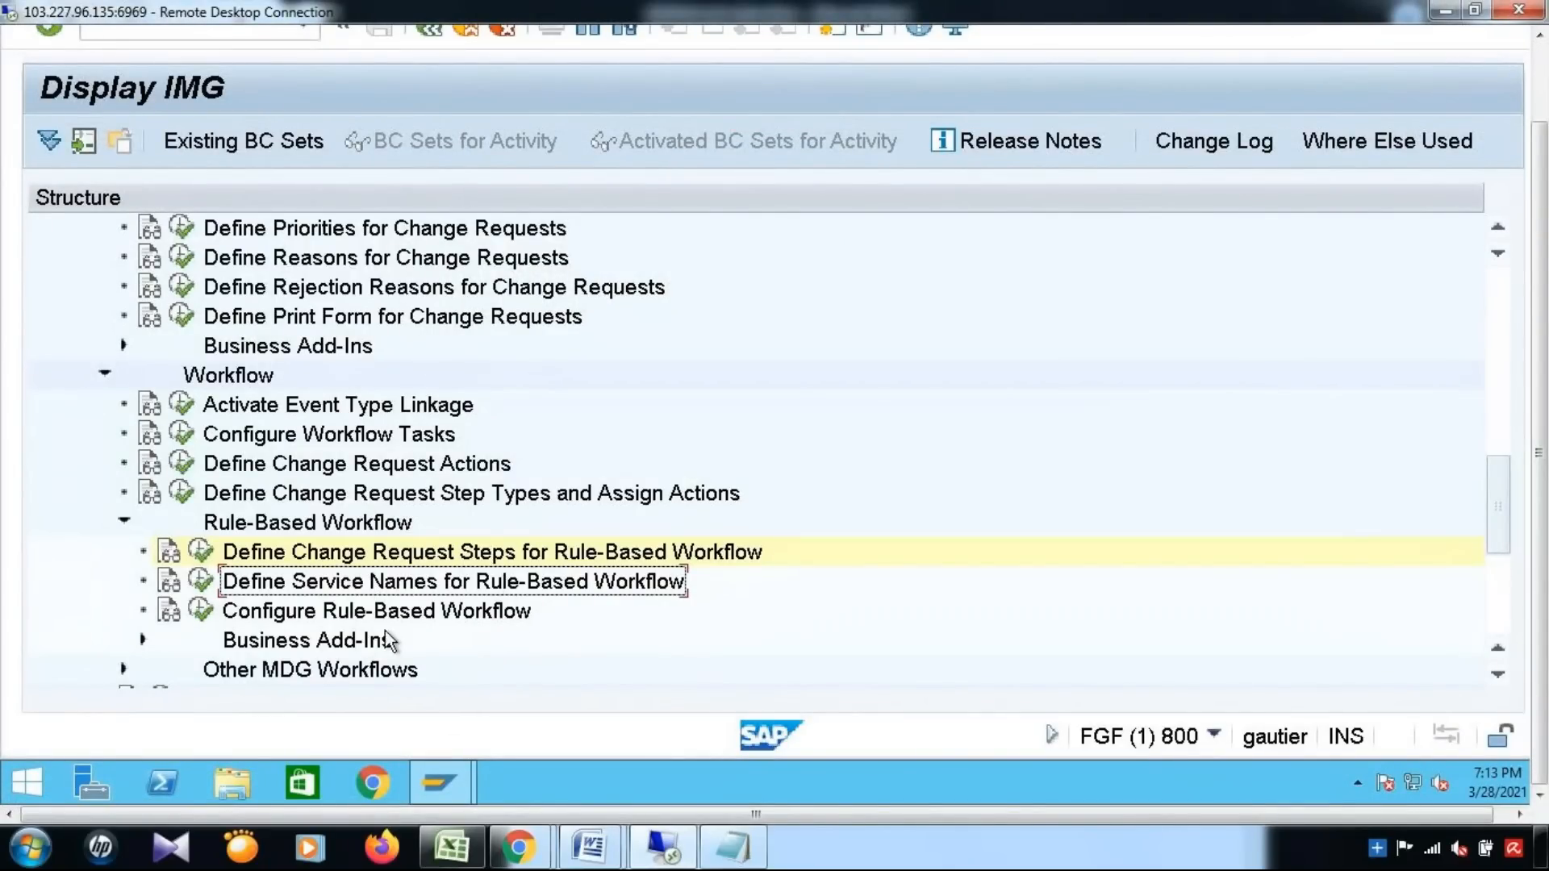
Launch the Configure Rule-Based Workflow activity and continue with change request type YMAT01
left_click(202, 613)
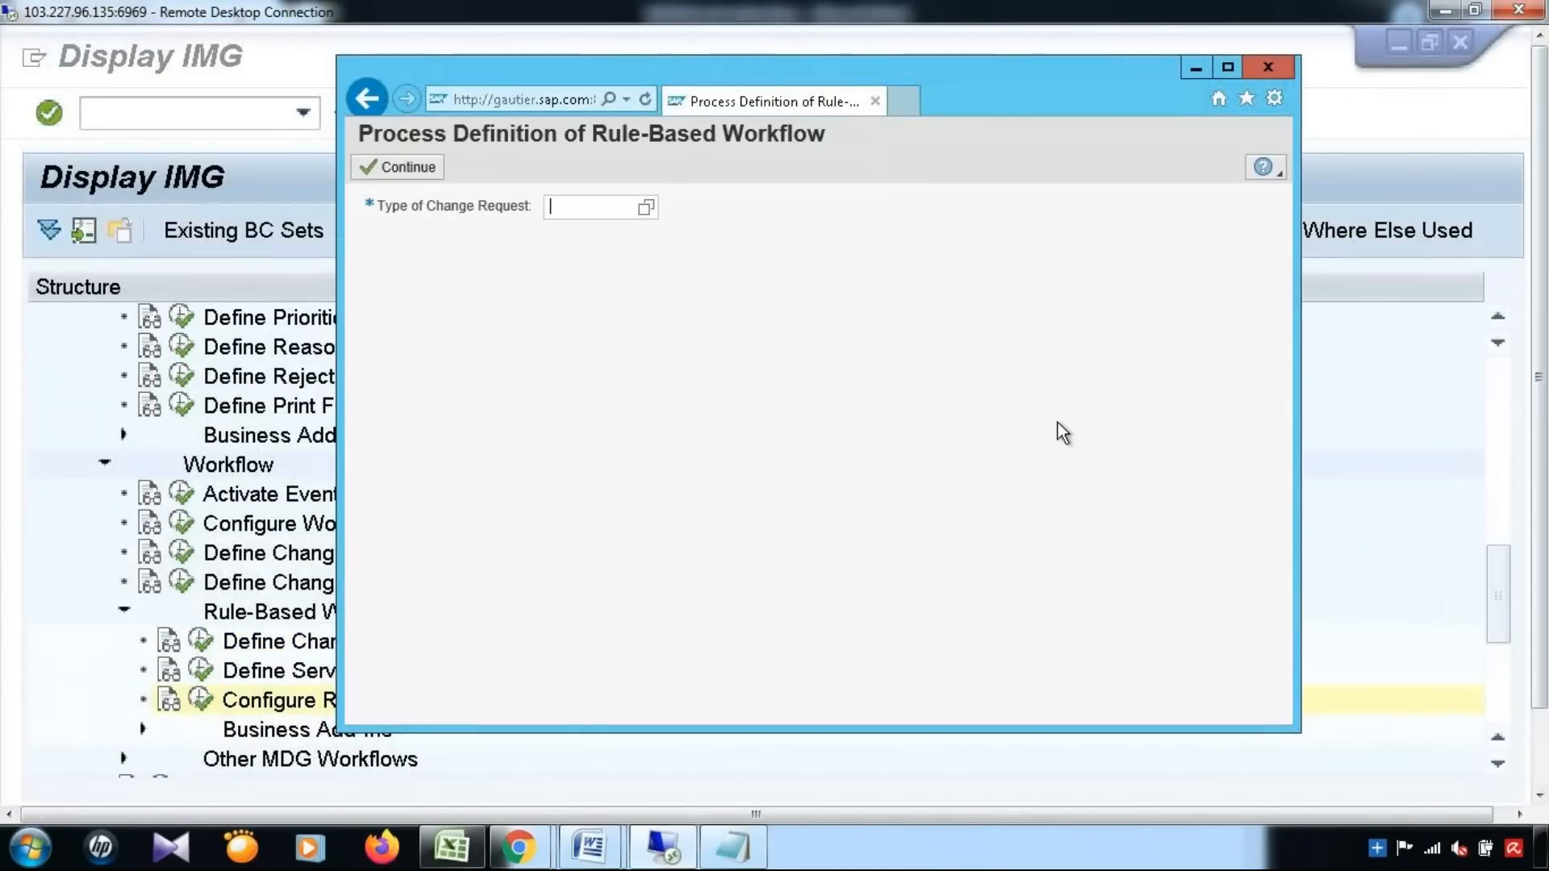
left_click(1227, 67)
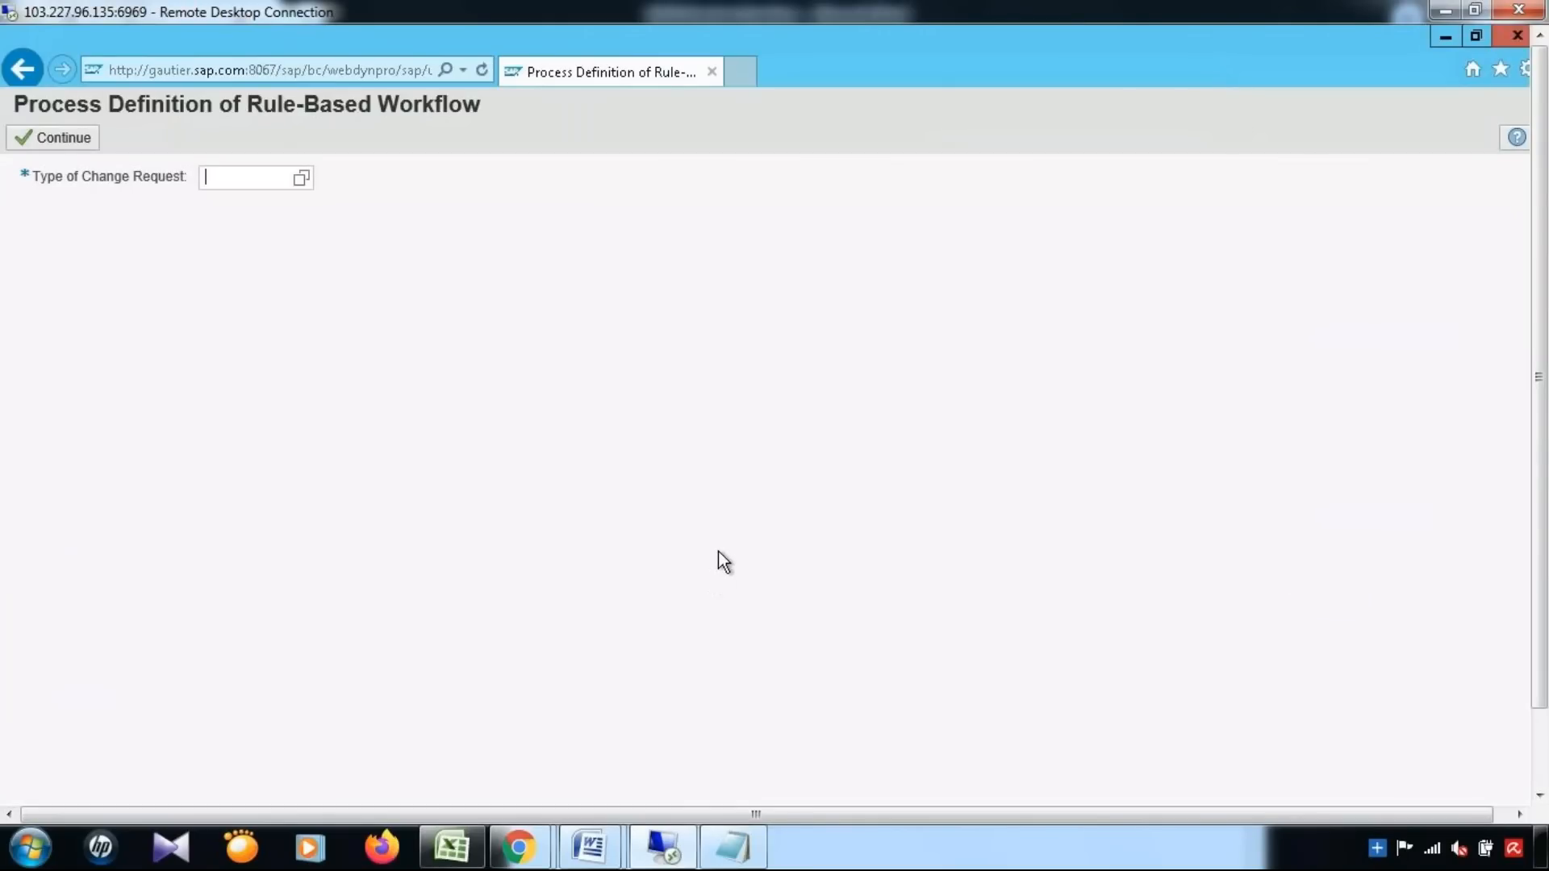
left_click(1475, 36)
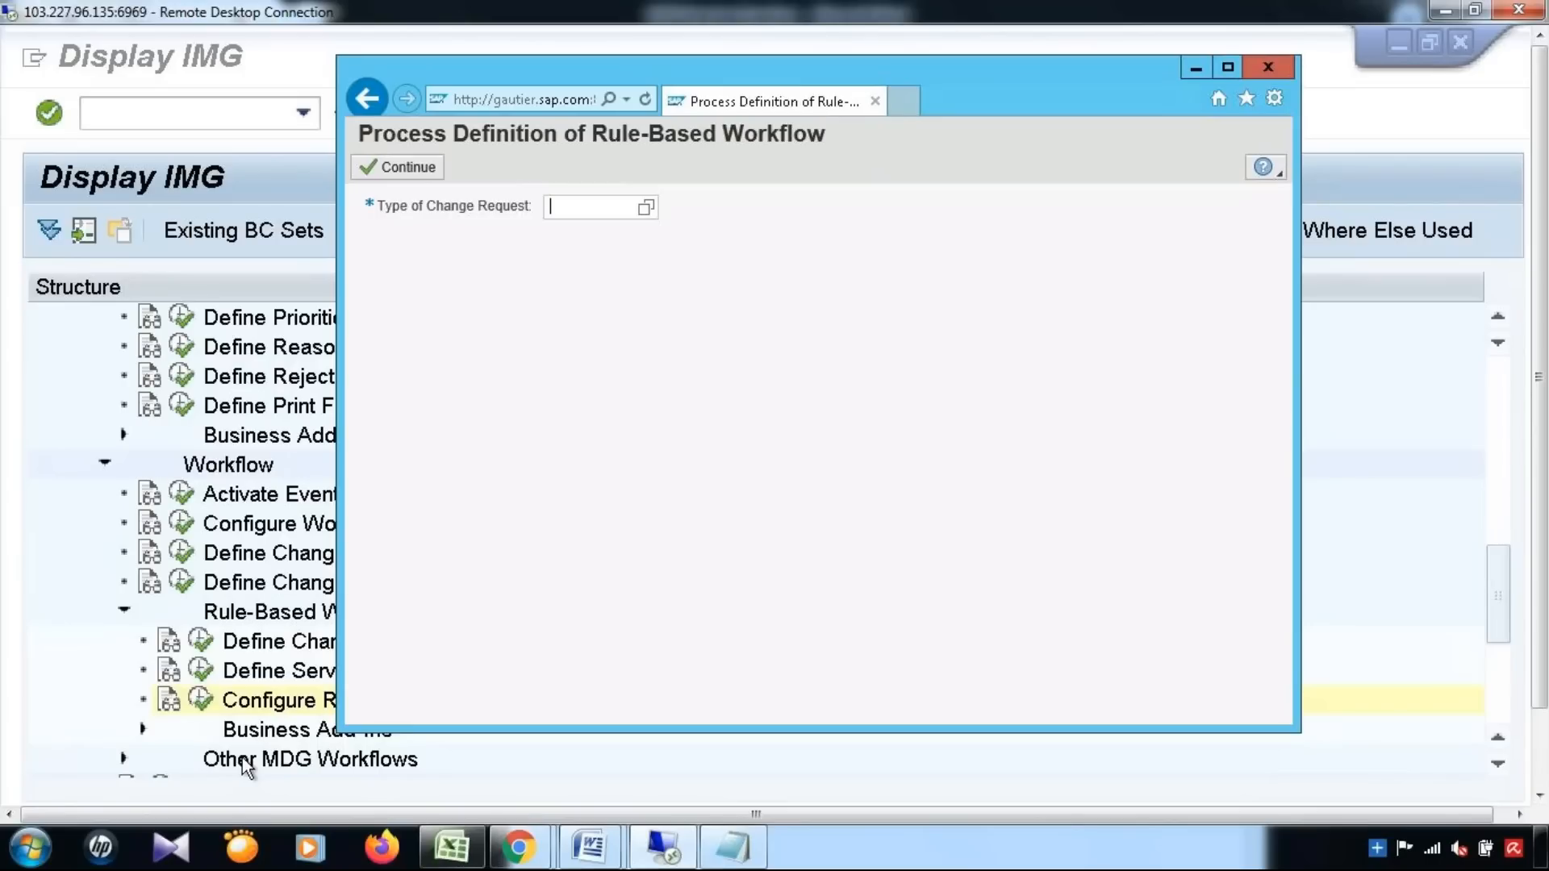
left_click(1227, 68)
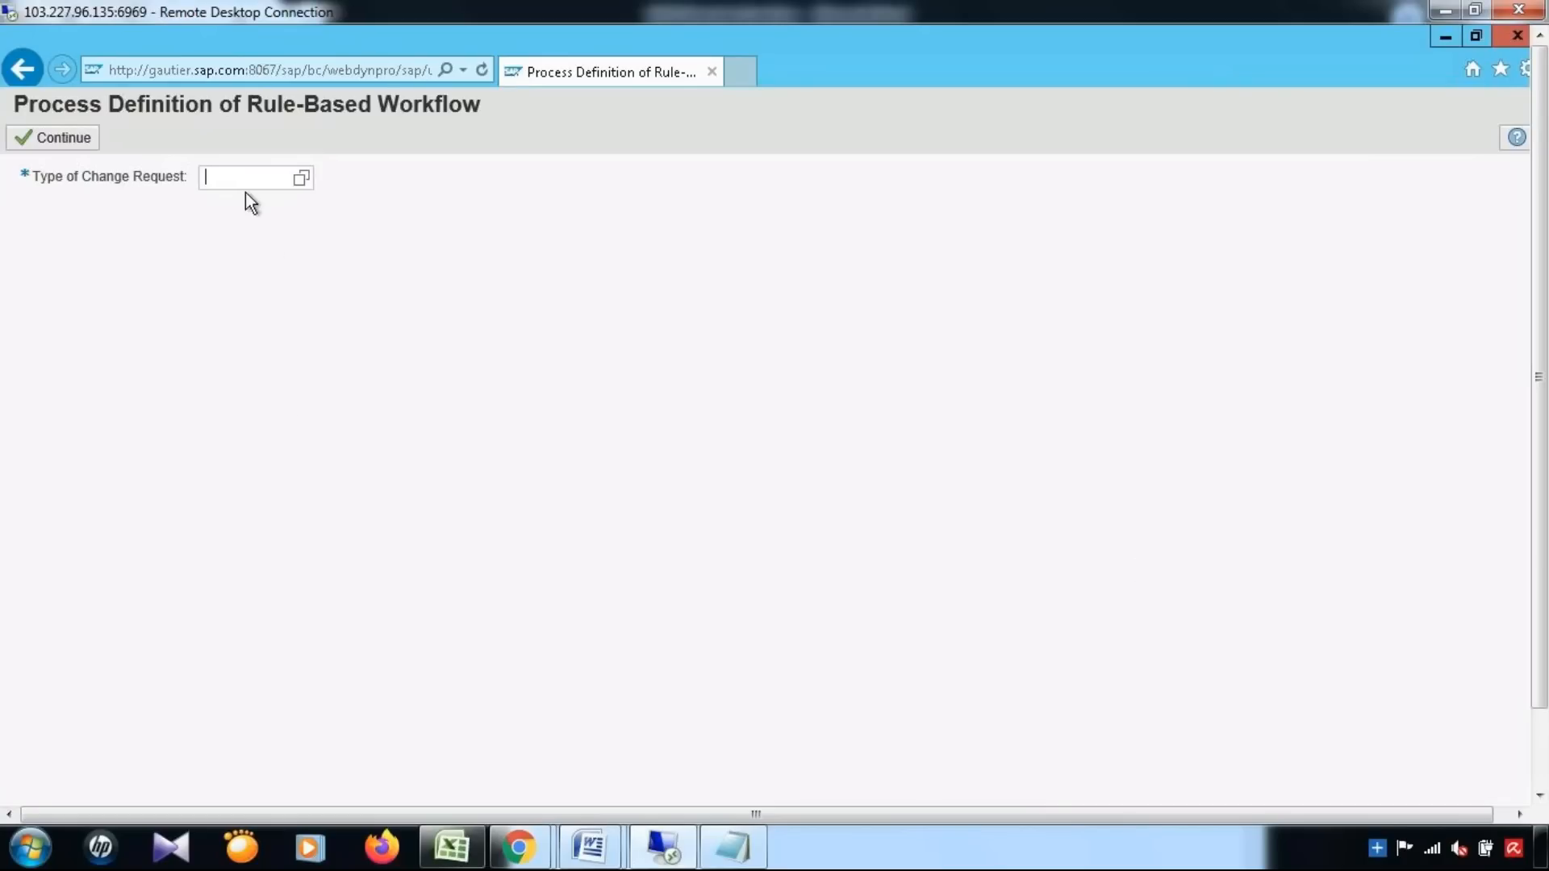
type("YMAT01")
left_click(57, 137)
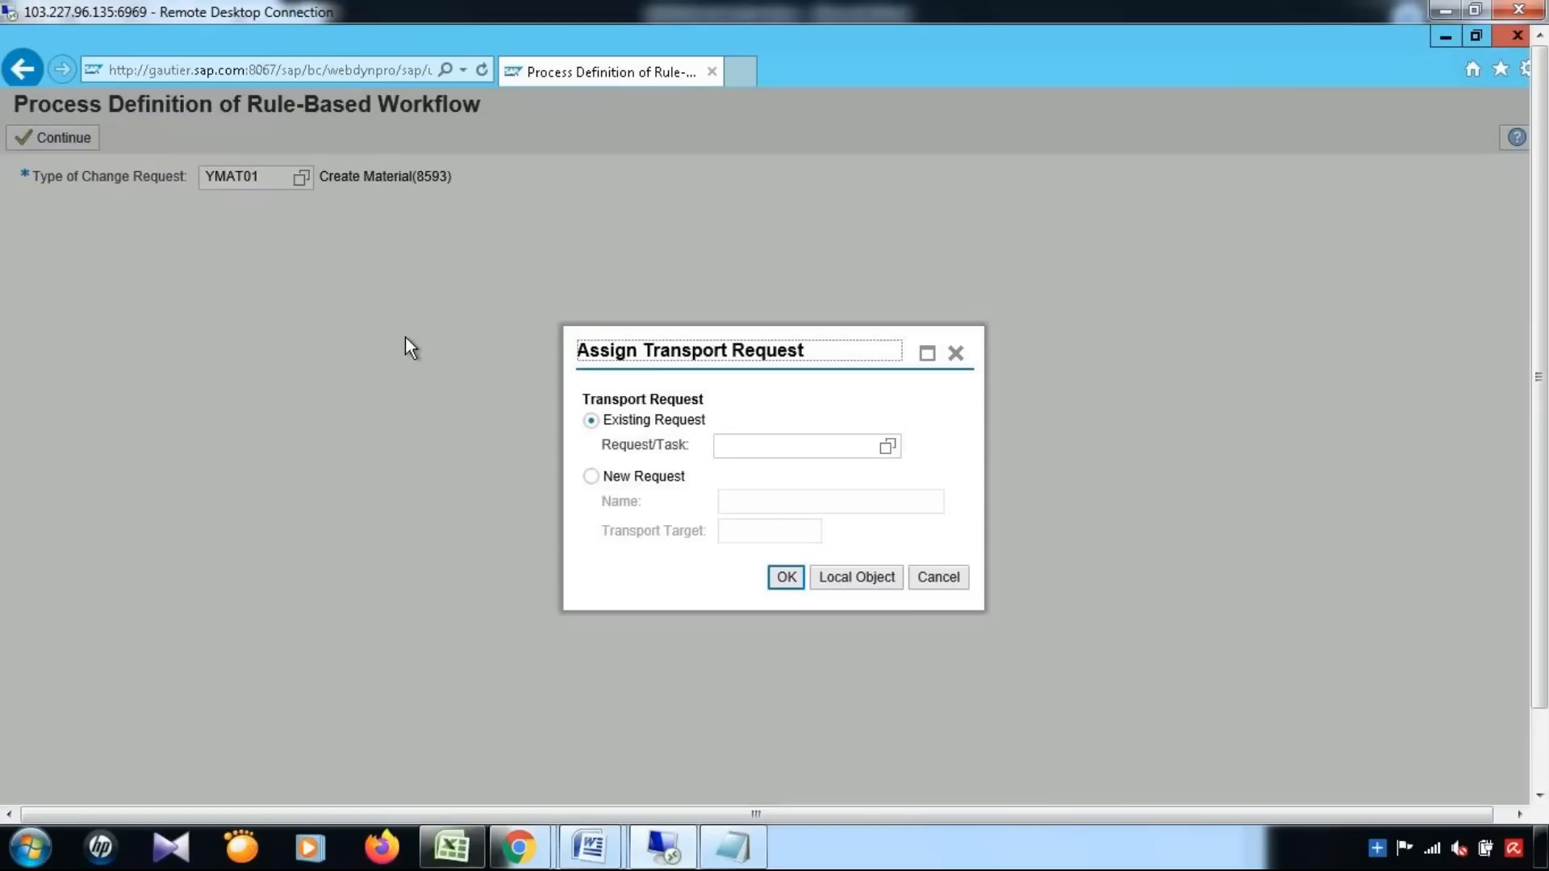
Assign the workflow process definition to existing transport request FGFK900002
left_click(878, 451)
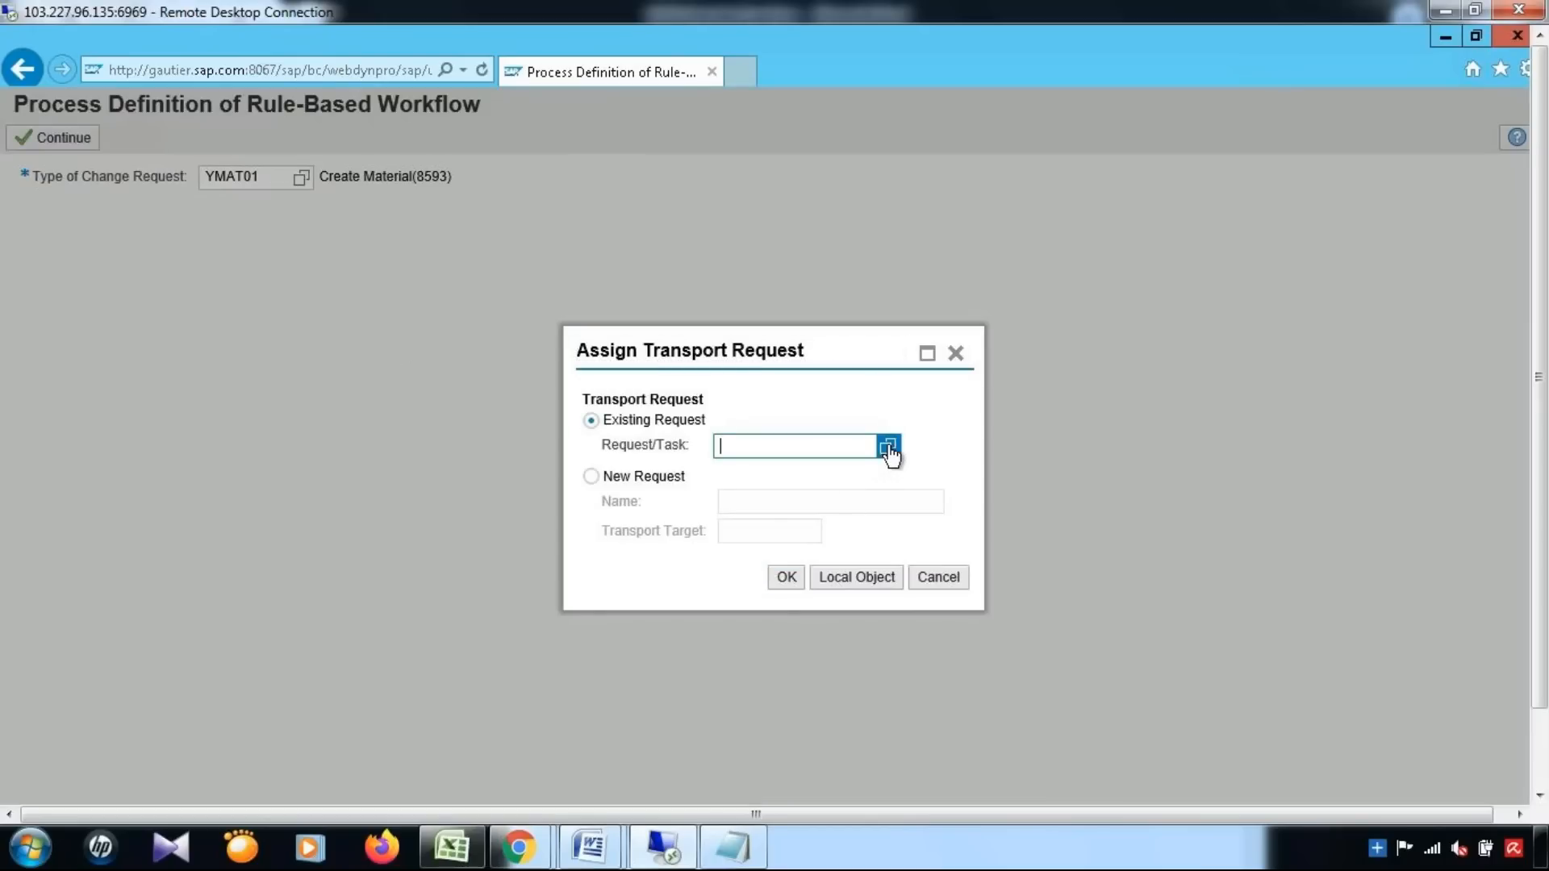
left_click(888, 448)
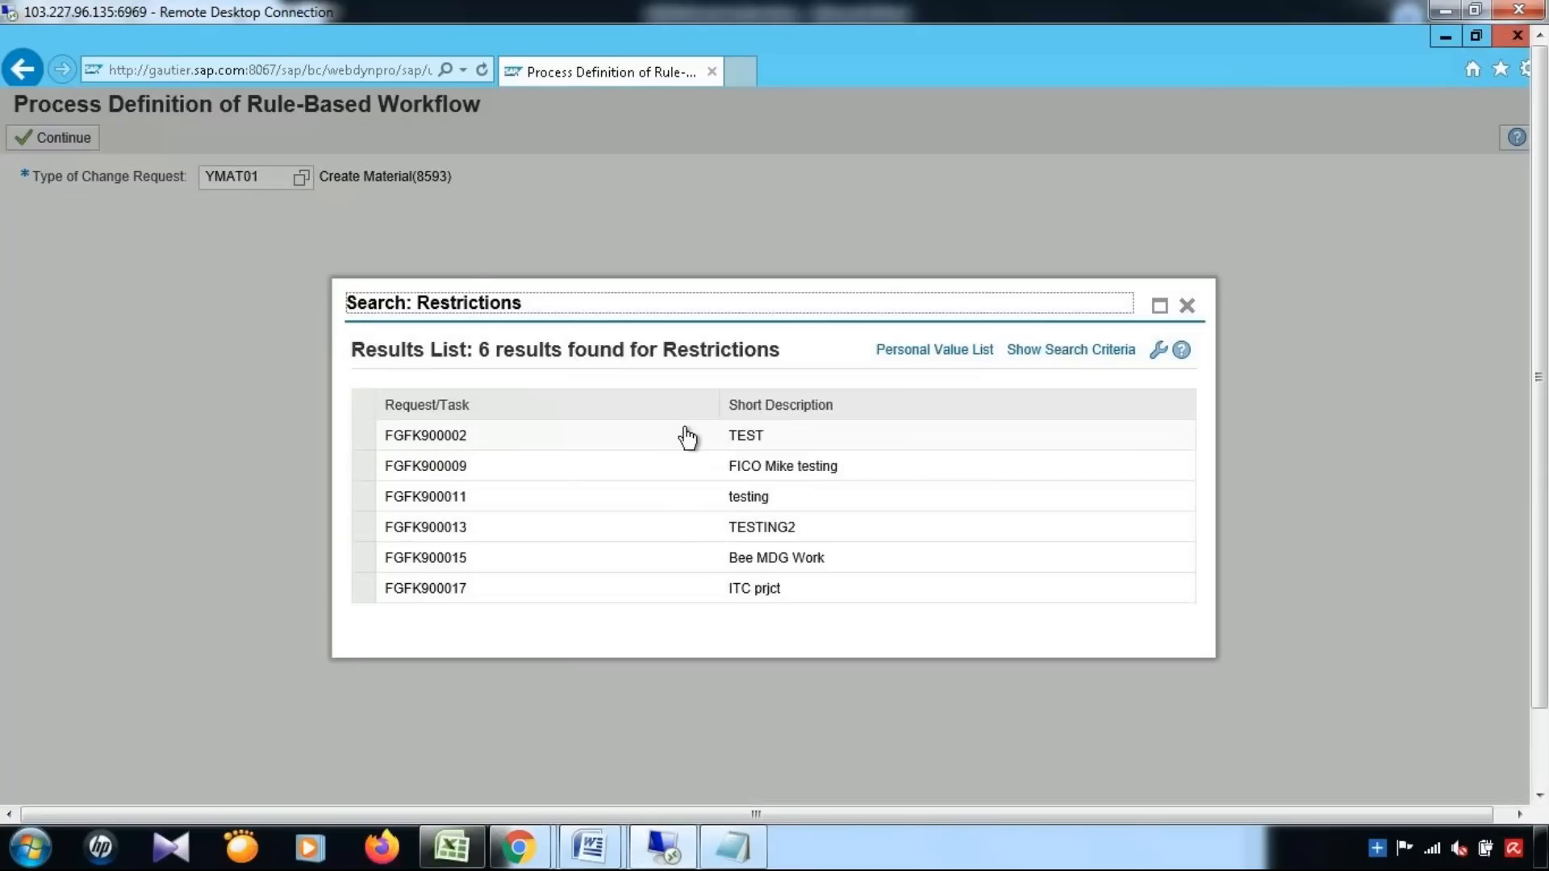
left_click(719, 442)
left_click(785, 576)
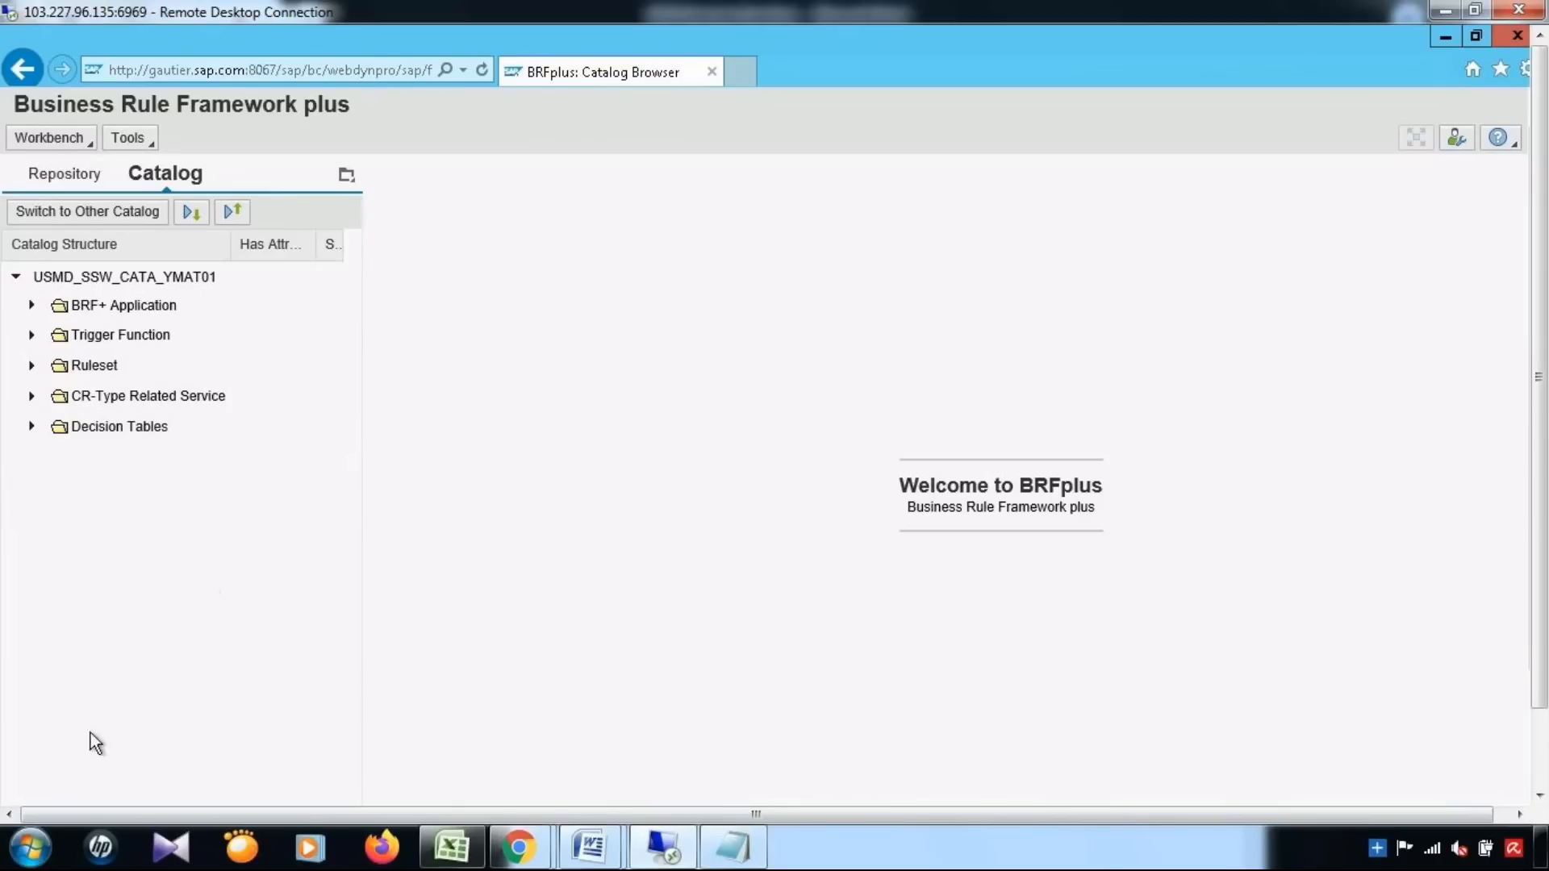
Examine the Single Value decision table in the YMAT01 catalog against the REQ, VER, APP and Complete stages in the Excel workbook
left_click(32, 426)
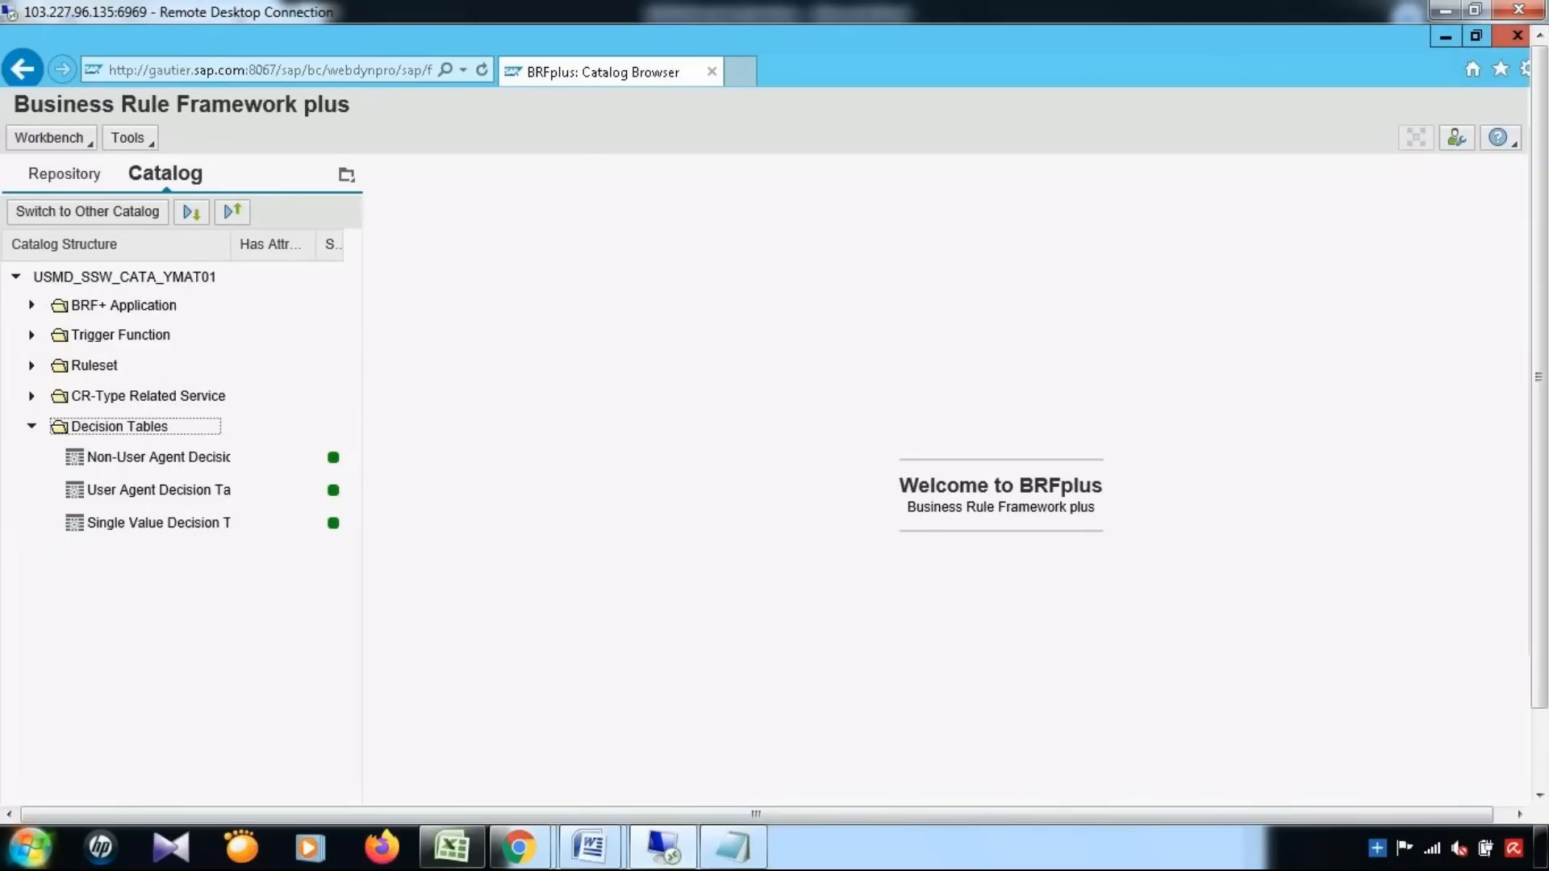
left_click(167, 527)
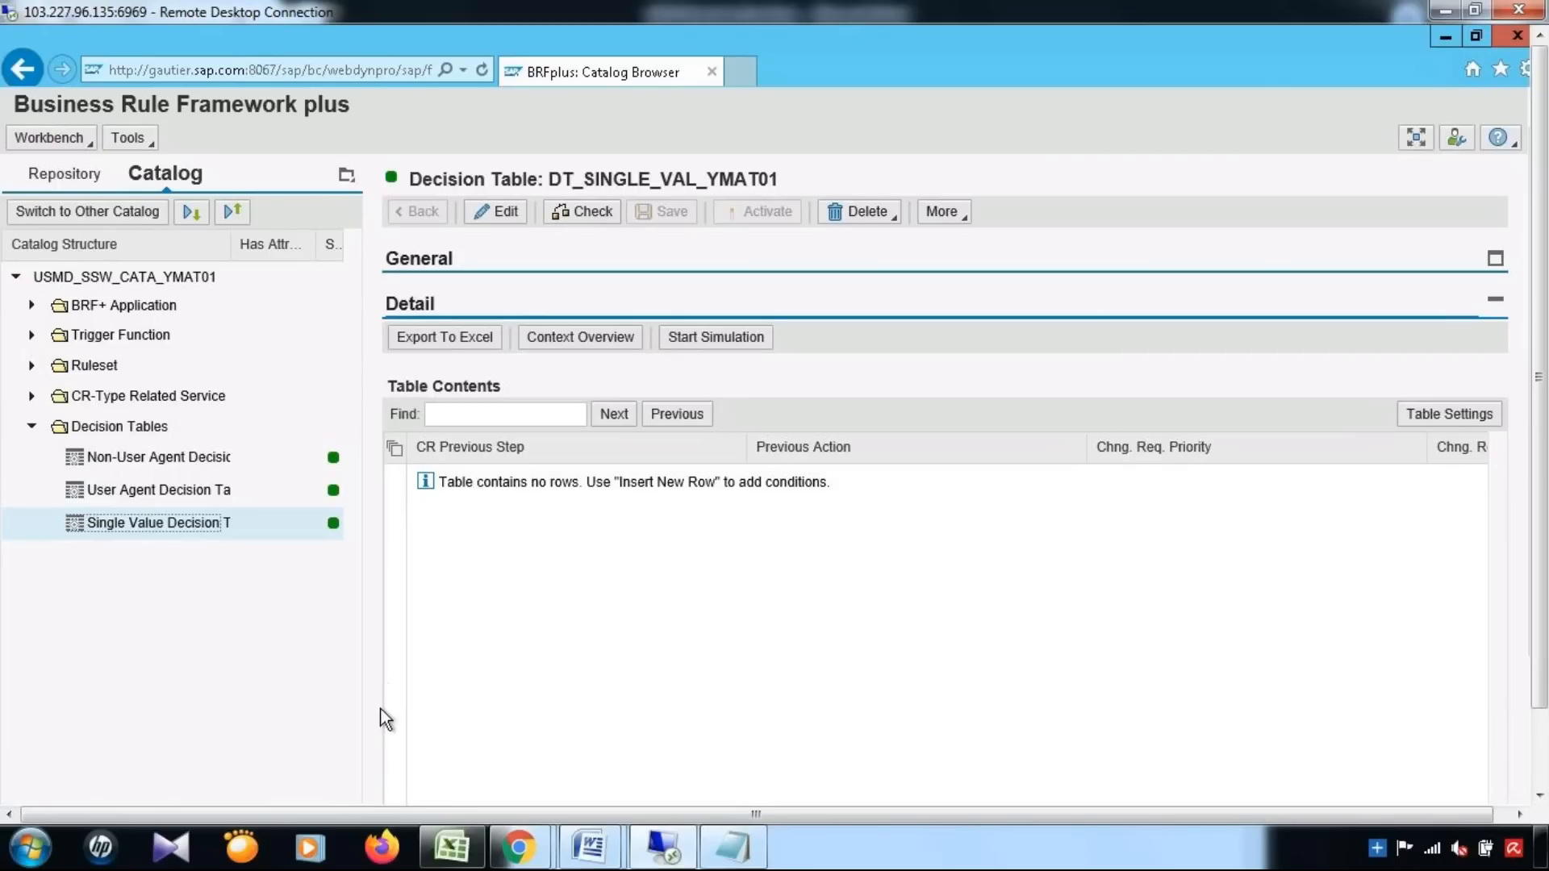
left_click(440, 855)
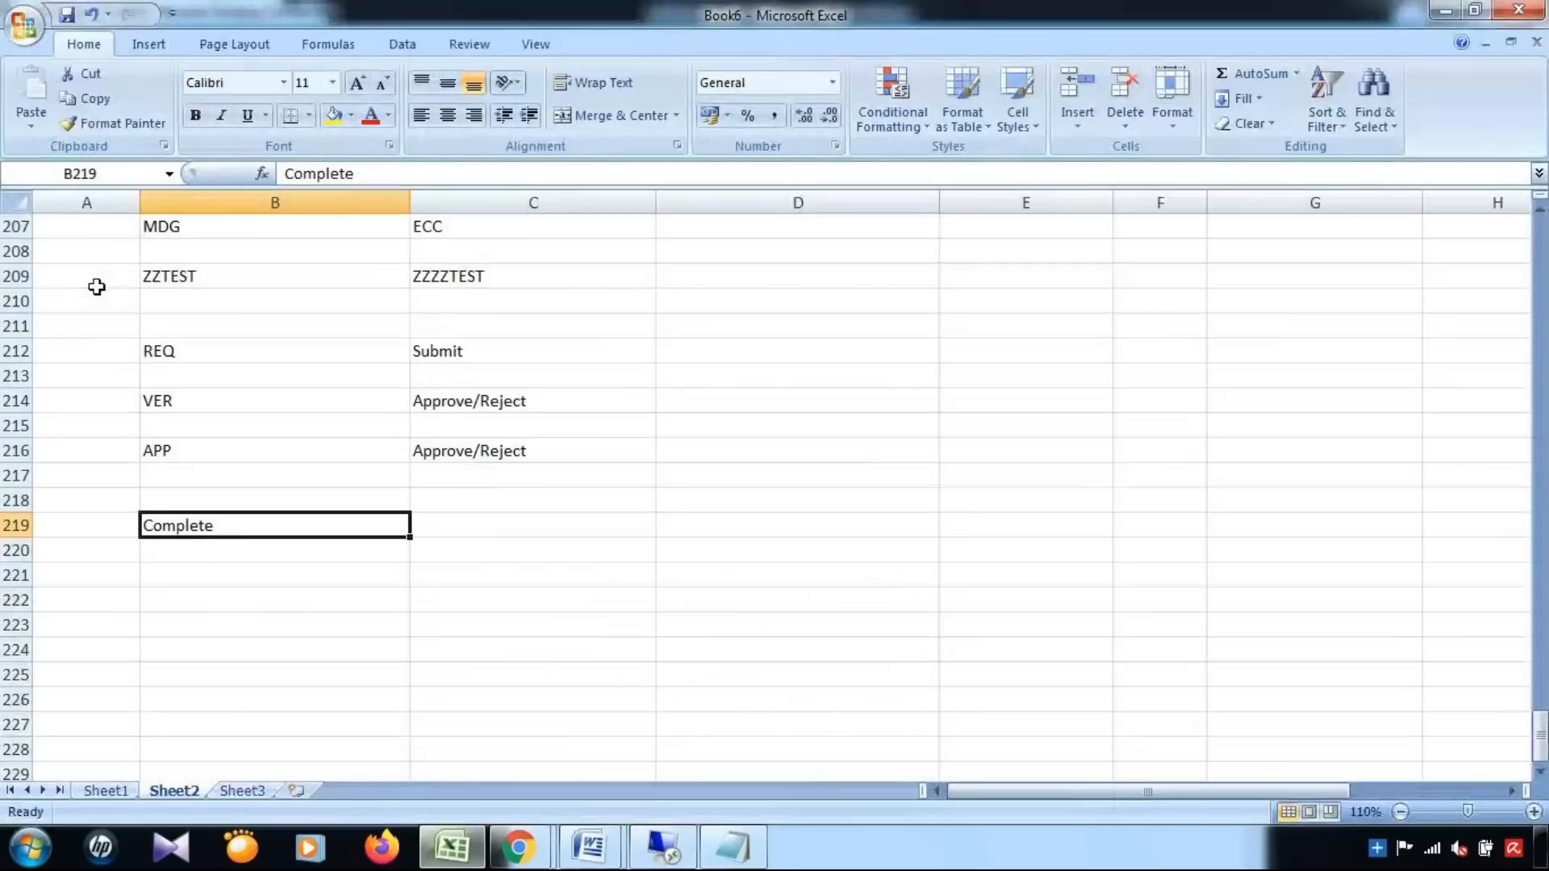
left_click(215, 350)
left_click(223, 403)
left_click(224, 450)
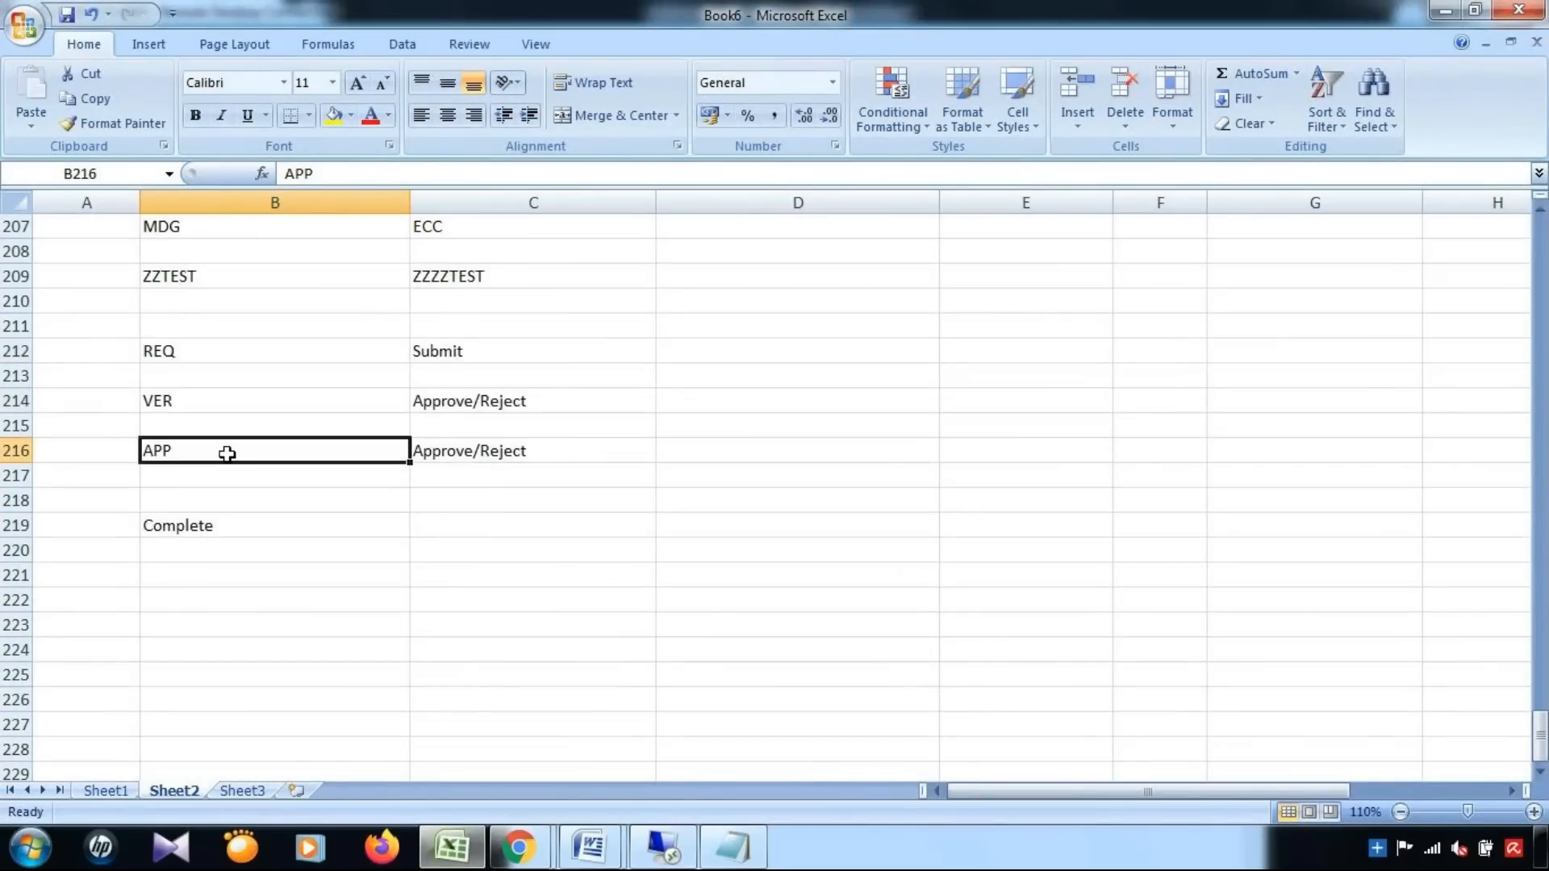
left_click(226, 525)
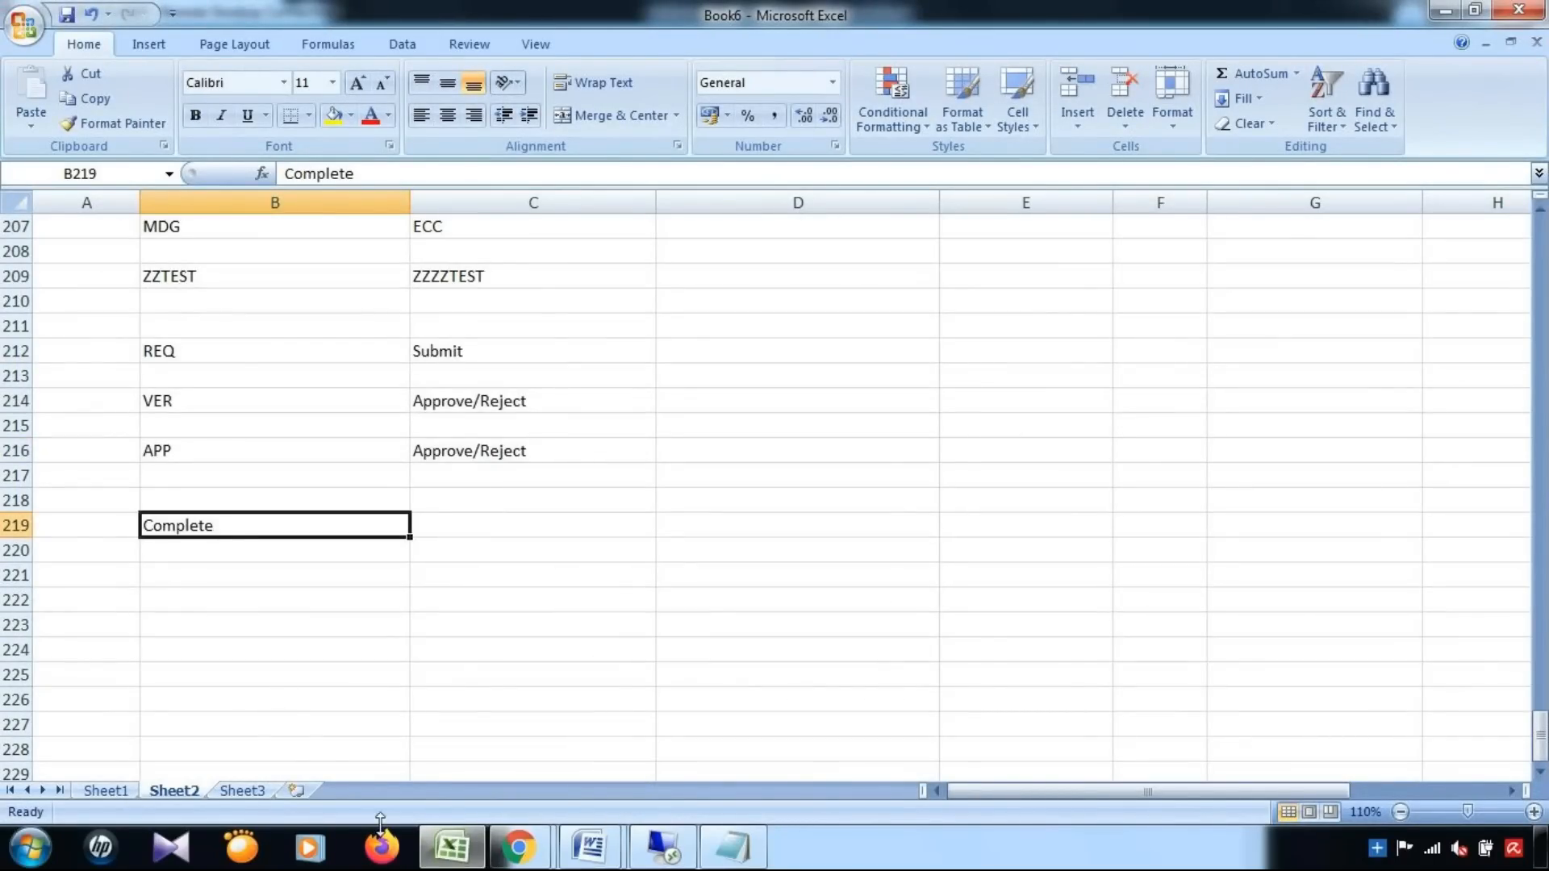
left_click(464, 857)
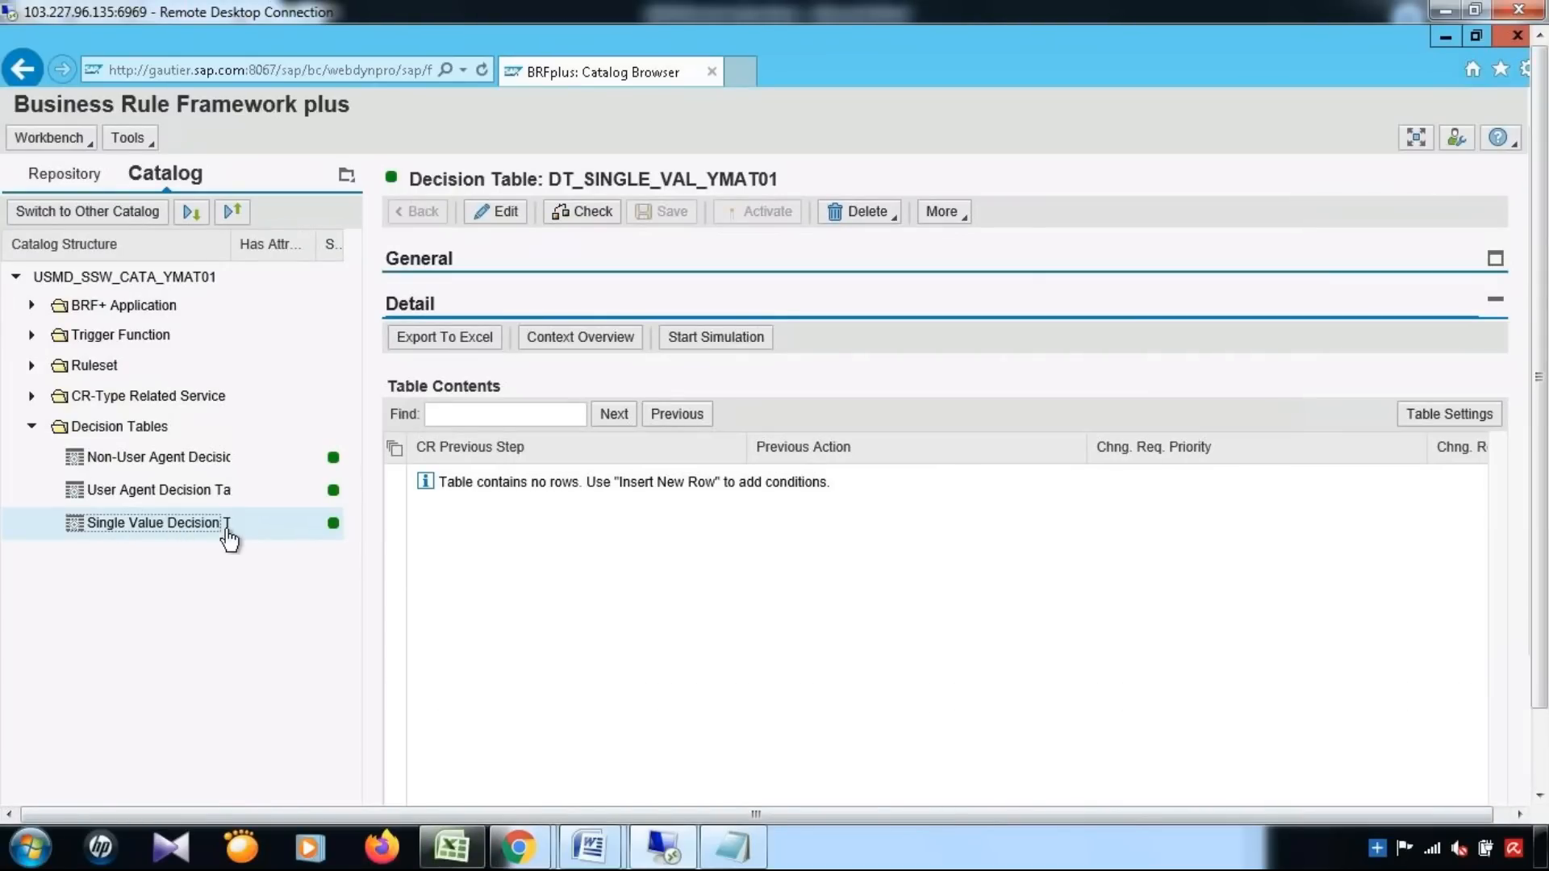
Examine the User Agent decision table and compare it with the VER and APP rows in the Excel workbook
left_click(173, 494)
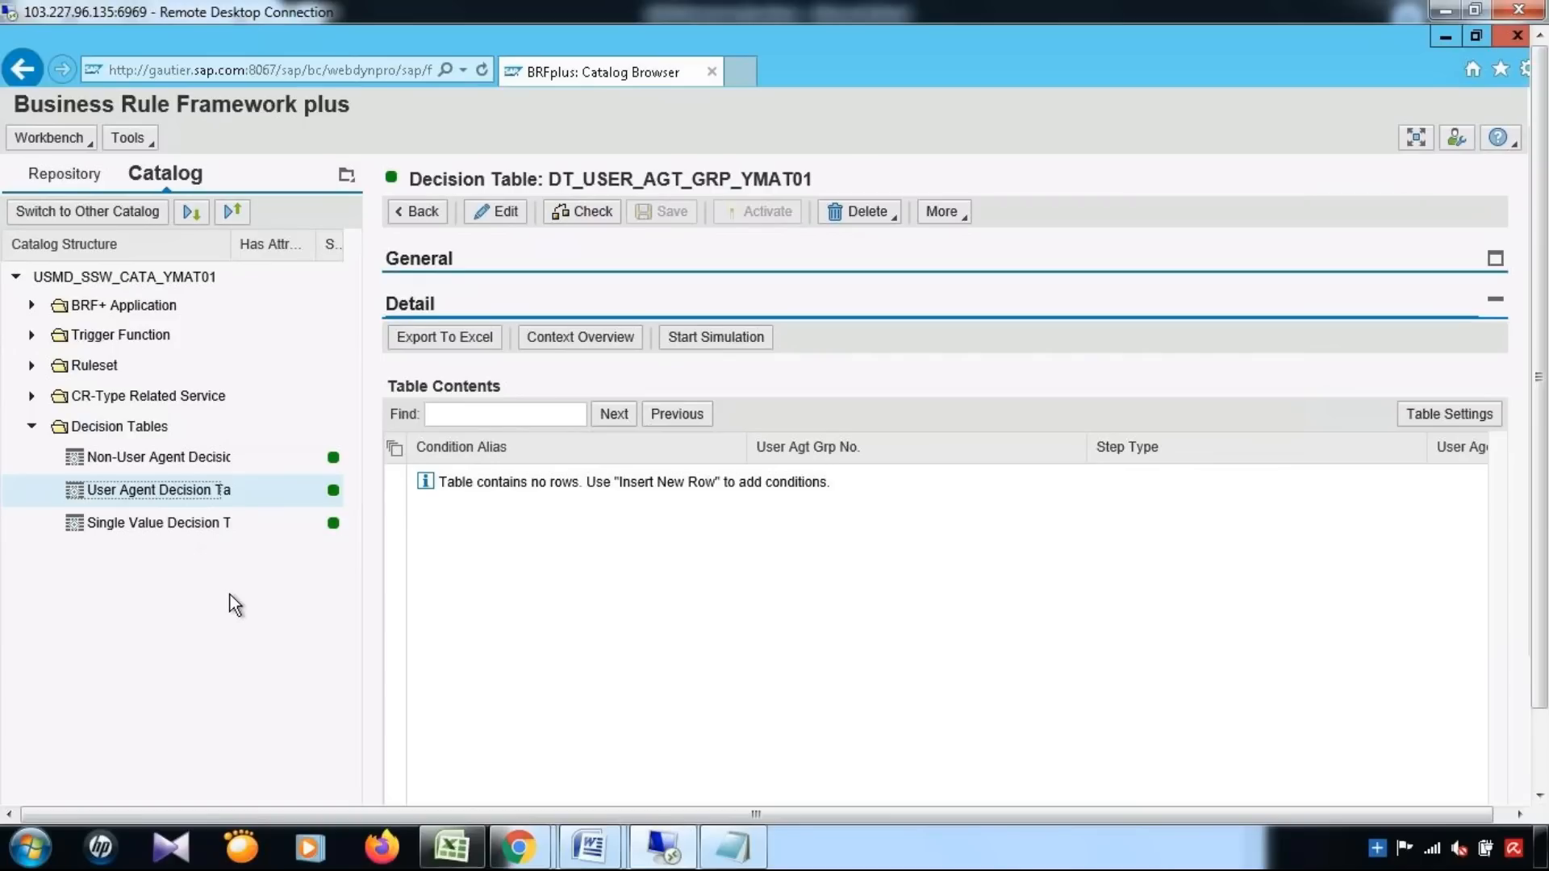
left_click(451, 847)
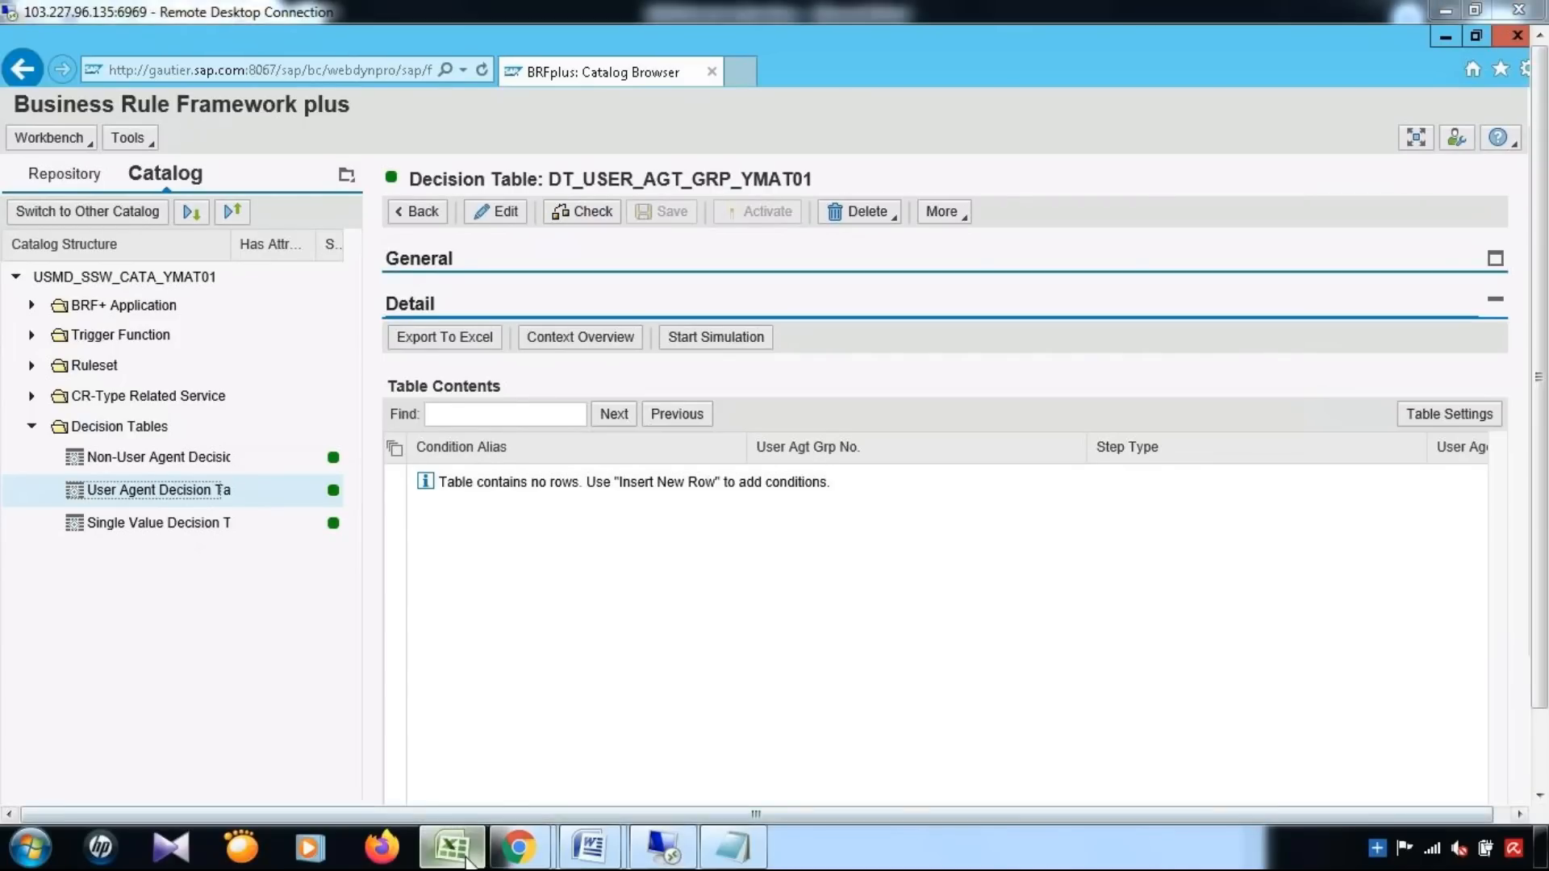
left_click(286, 408)
left_click(279, 450)
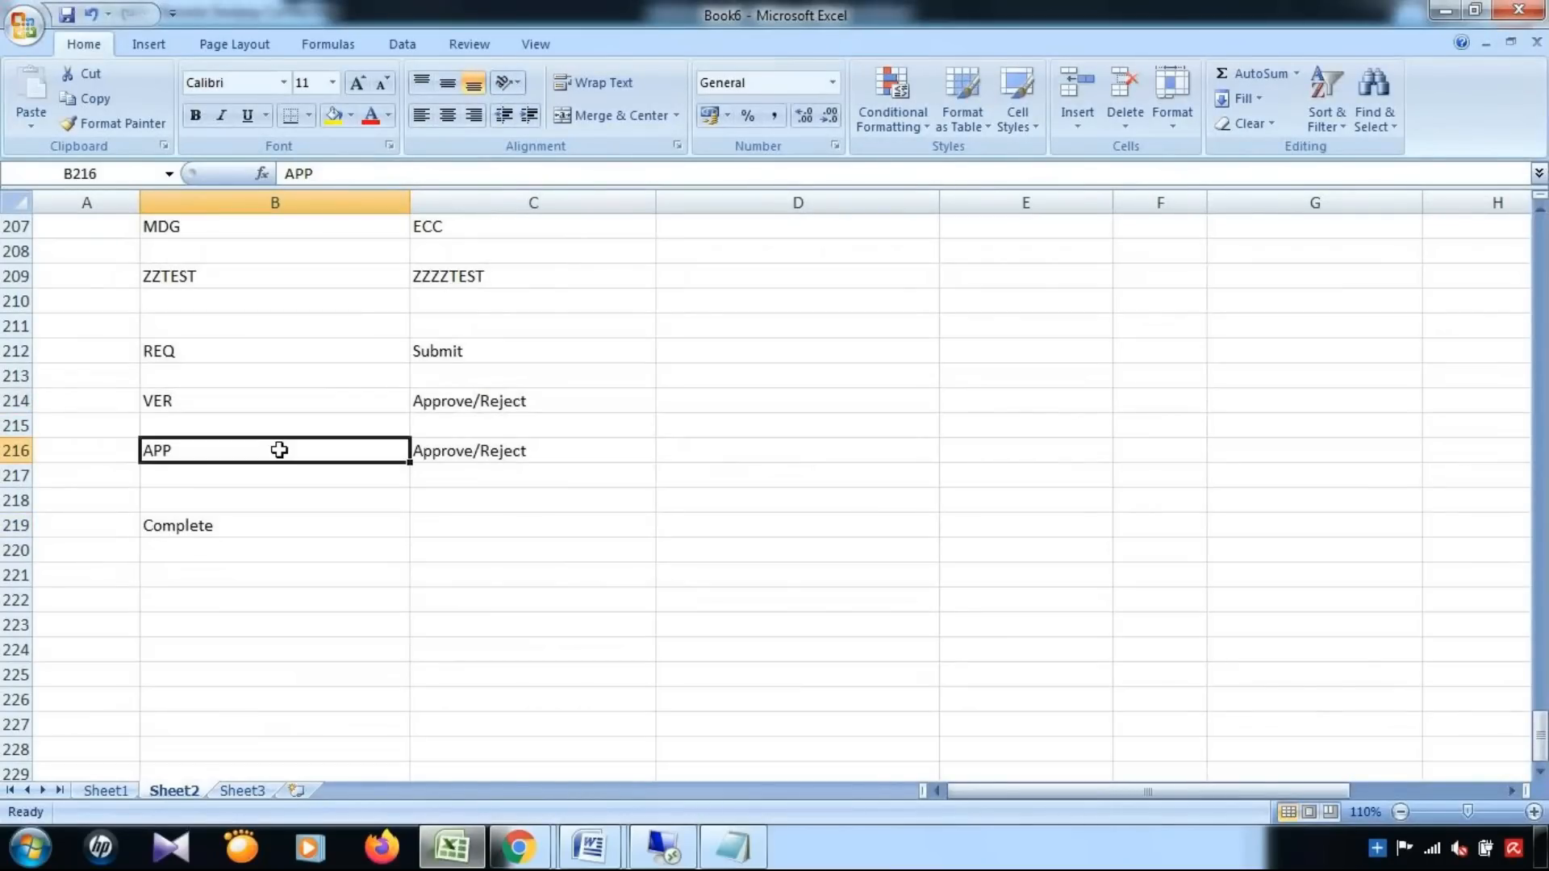
left_click(451, 457)
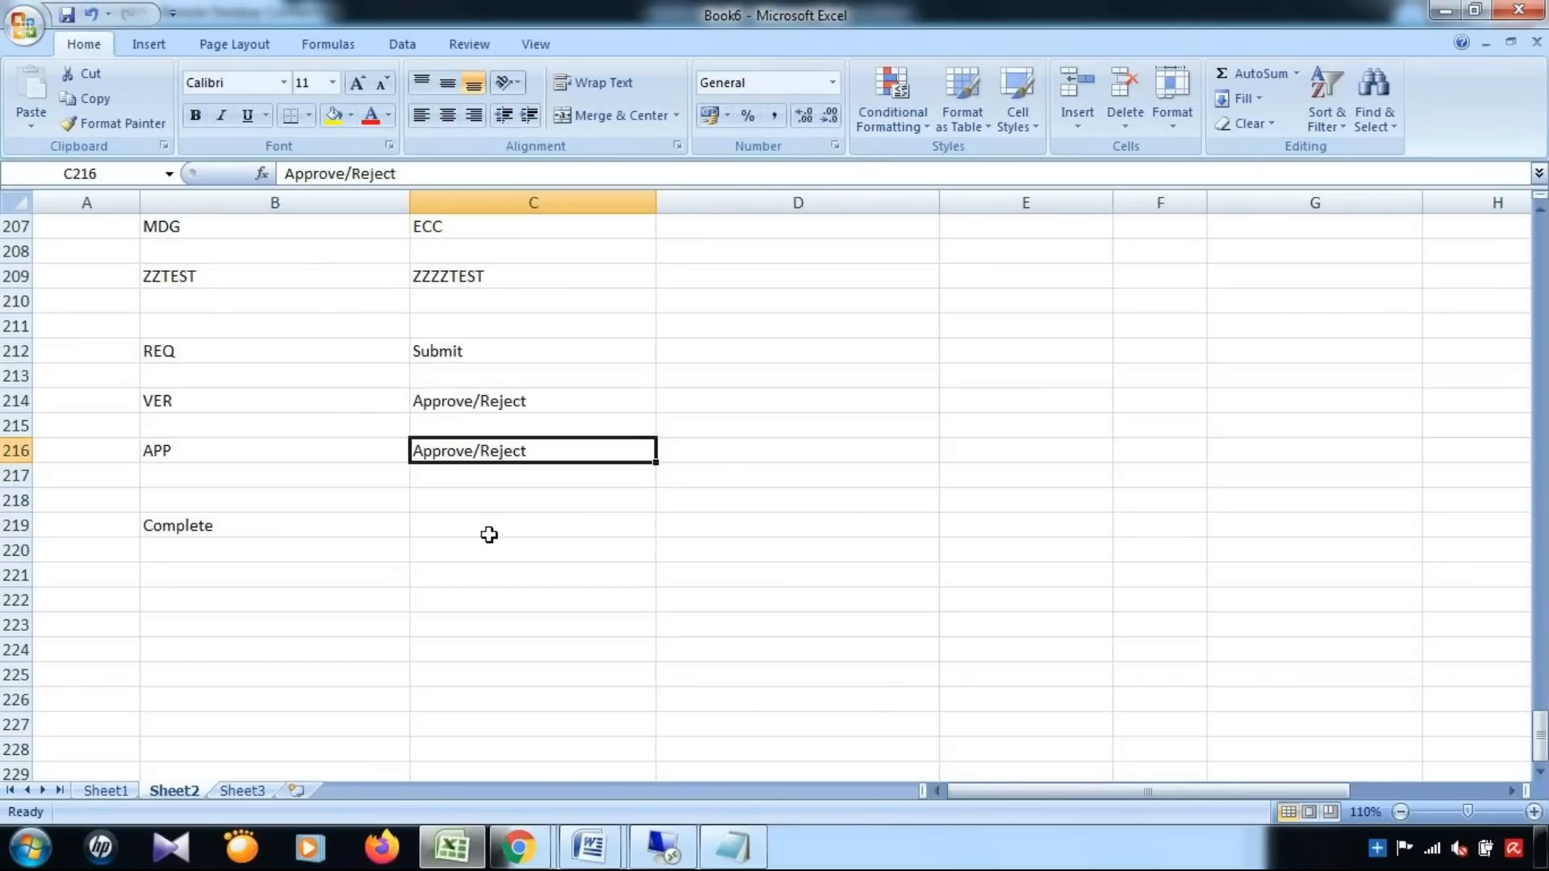
left_click(663, 847)
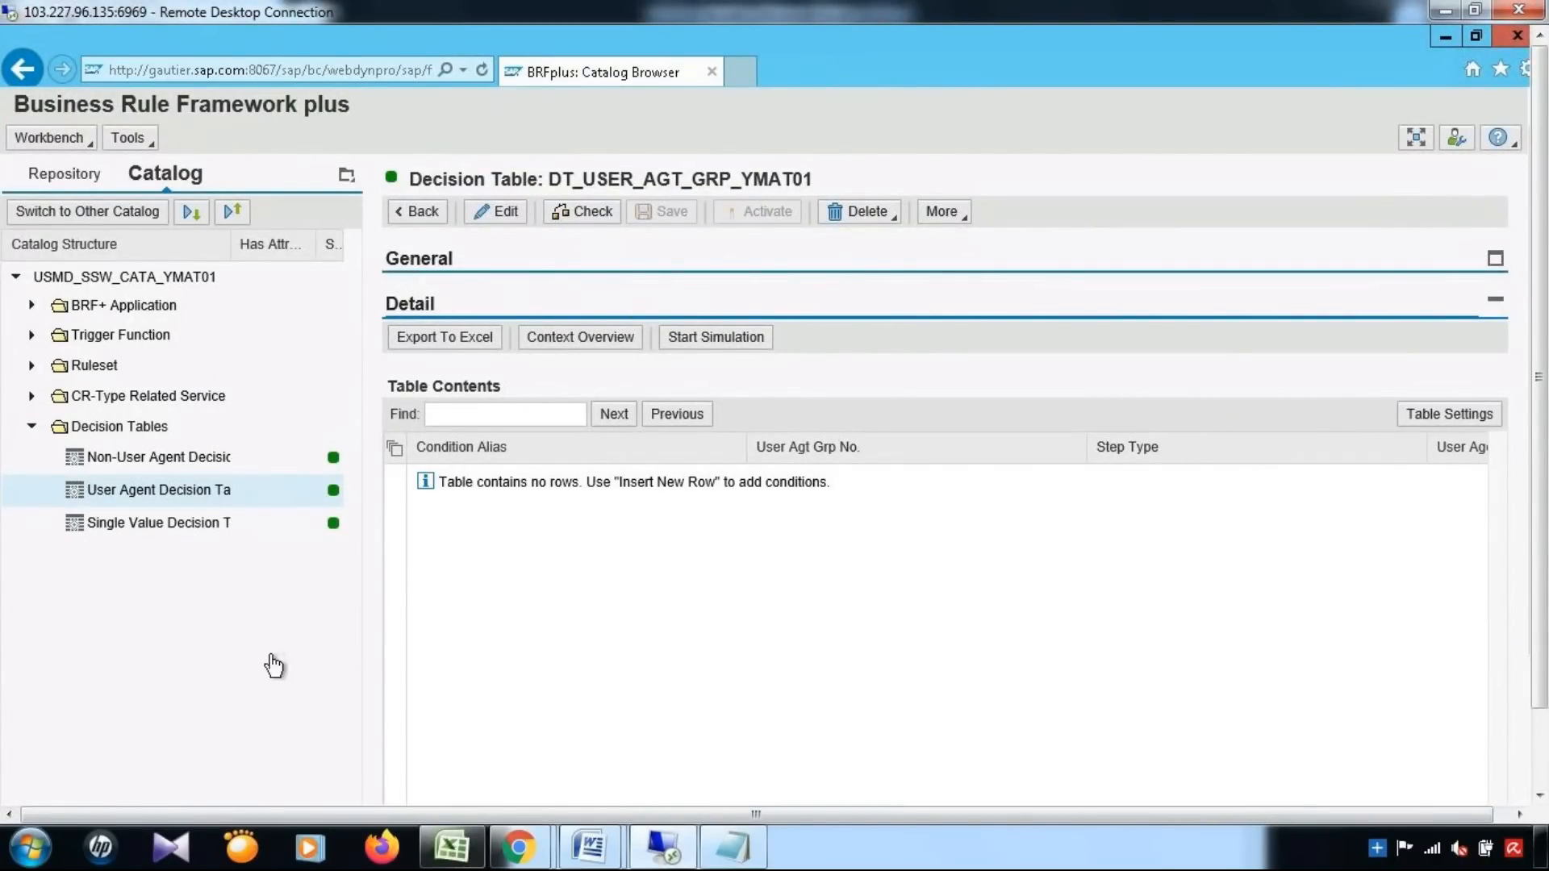
Examine the Non-User Agent decision table and relate it to the Complete stage in the Excel workbook
key("Up")
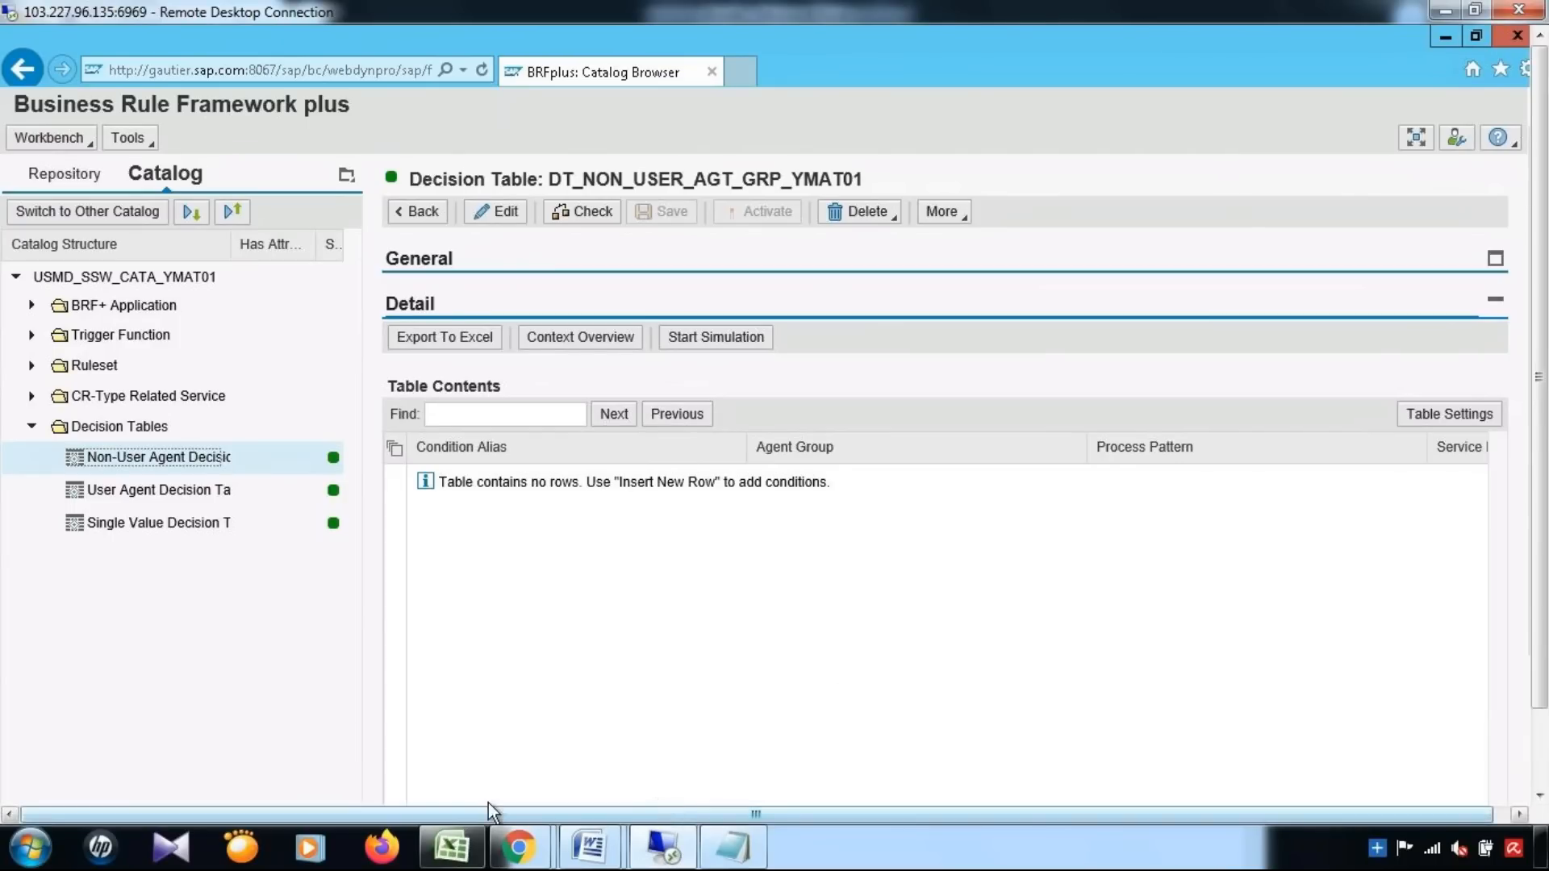
left_click(454, 847)
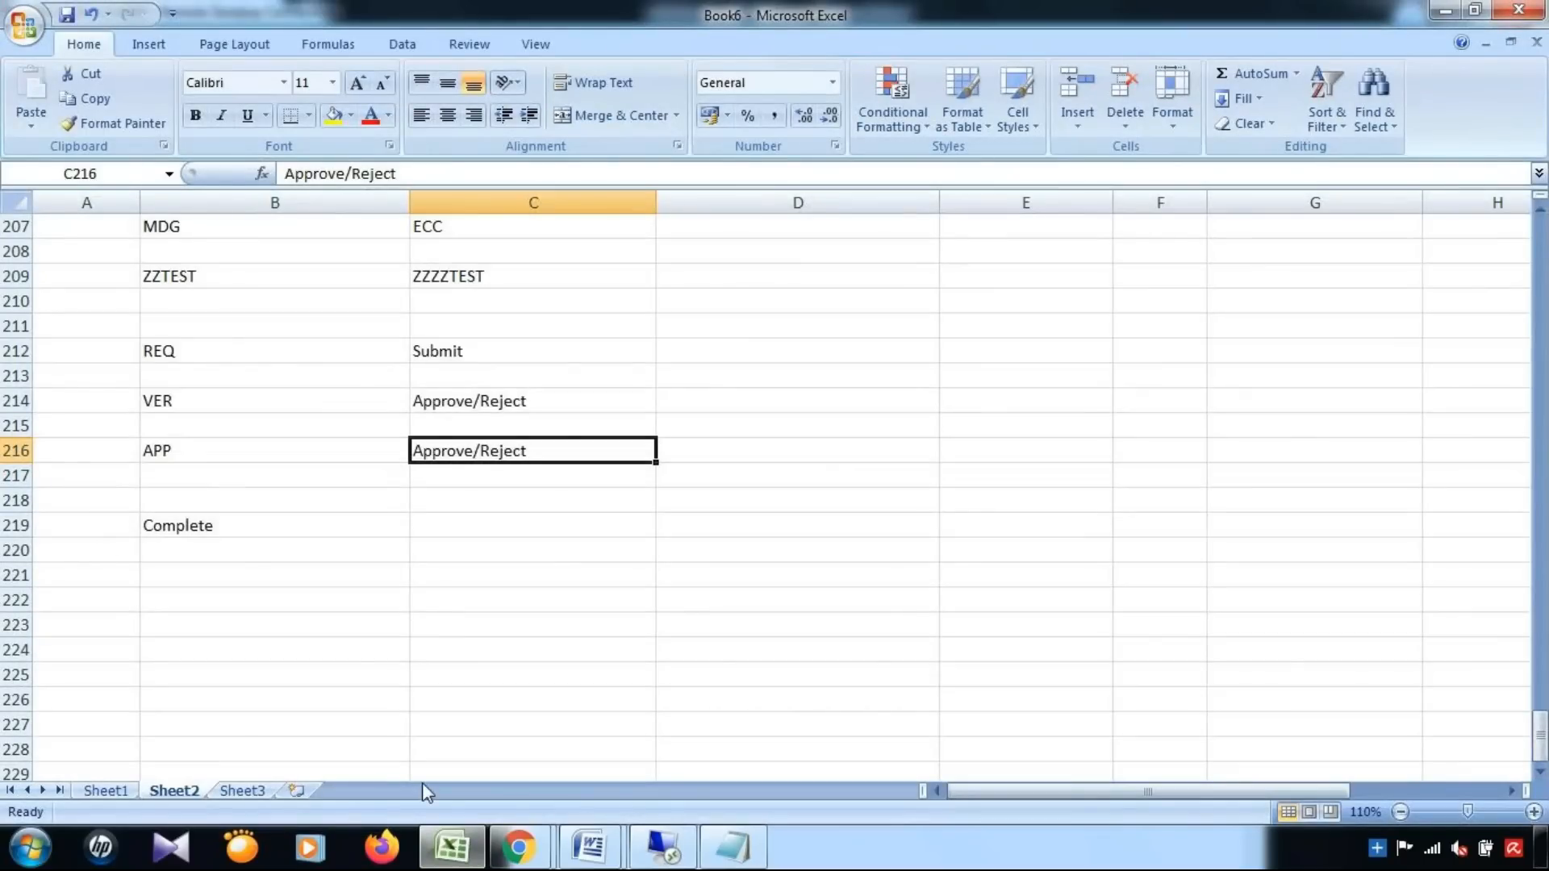
left_click(252, 525)
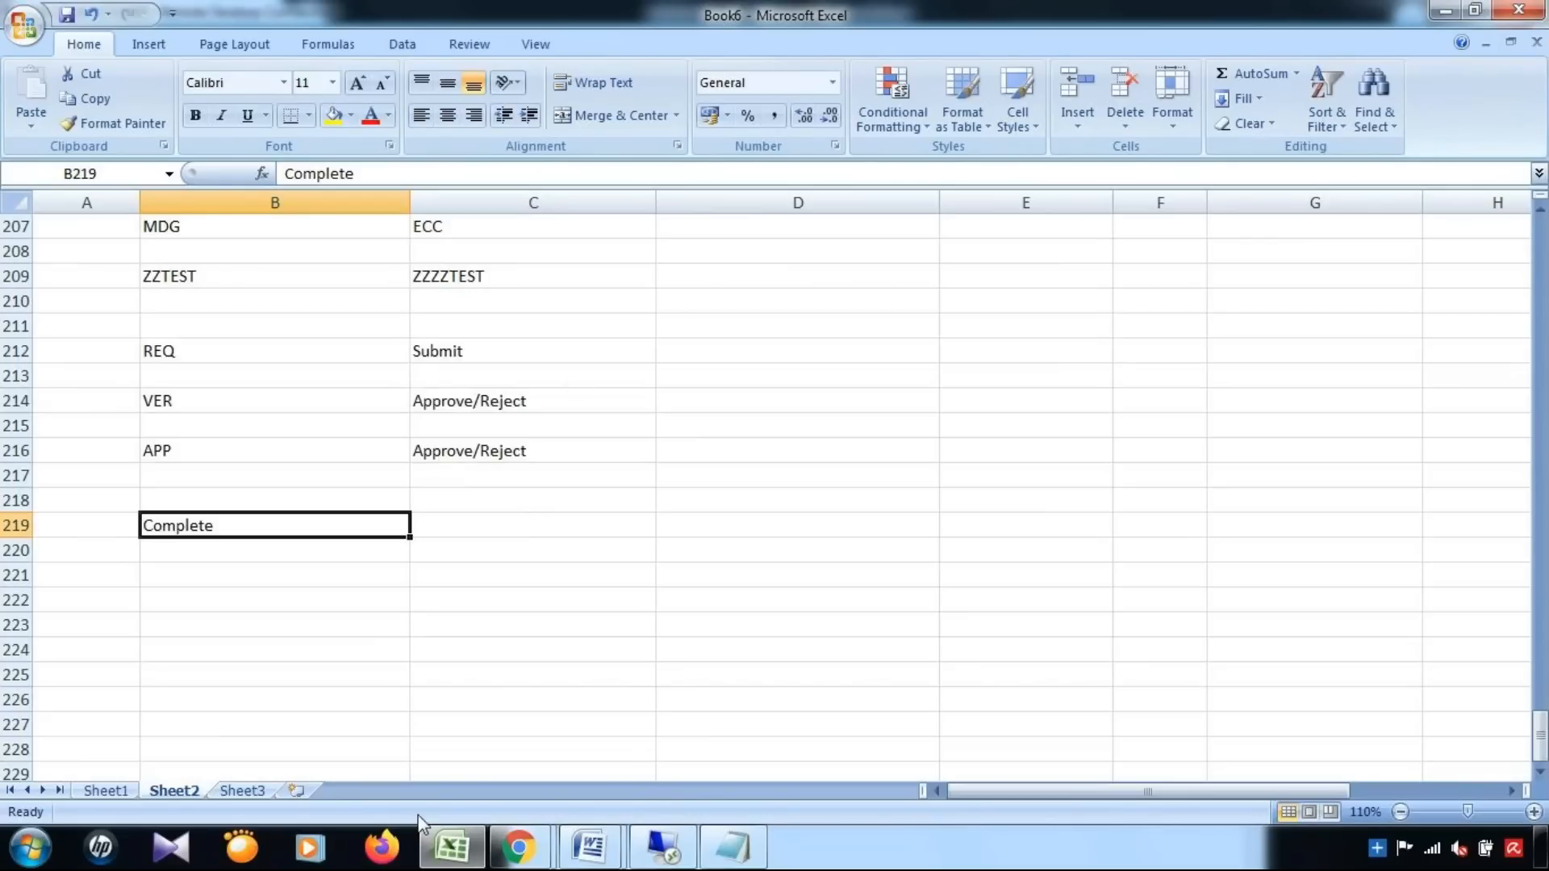
left_click(427, 843)
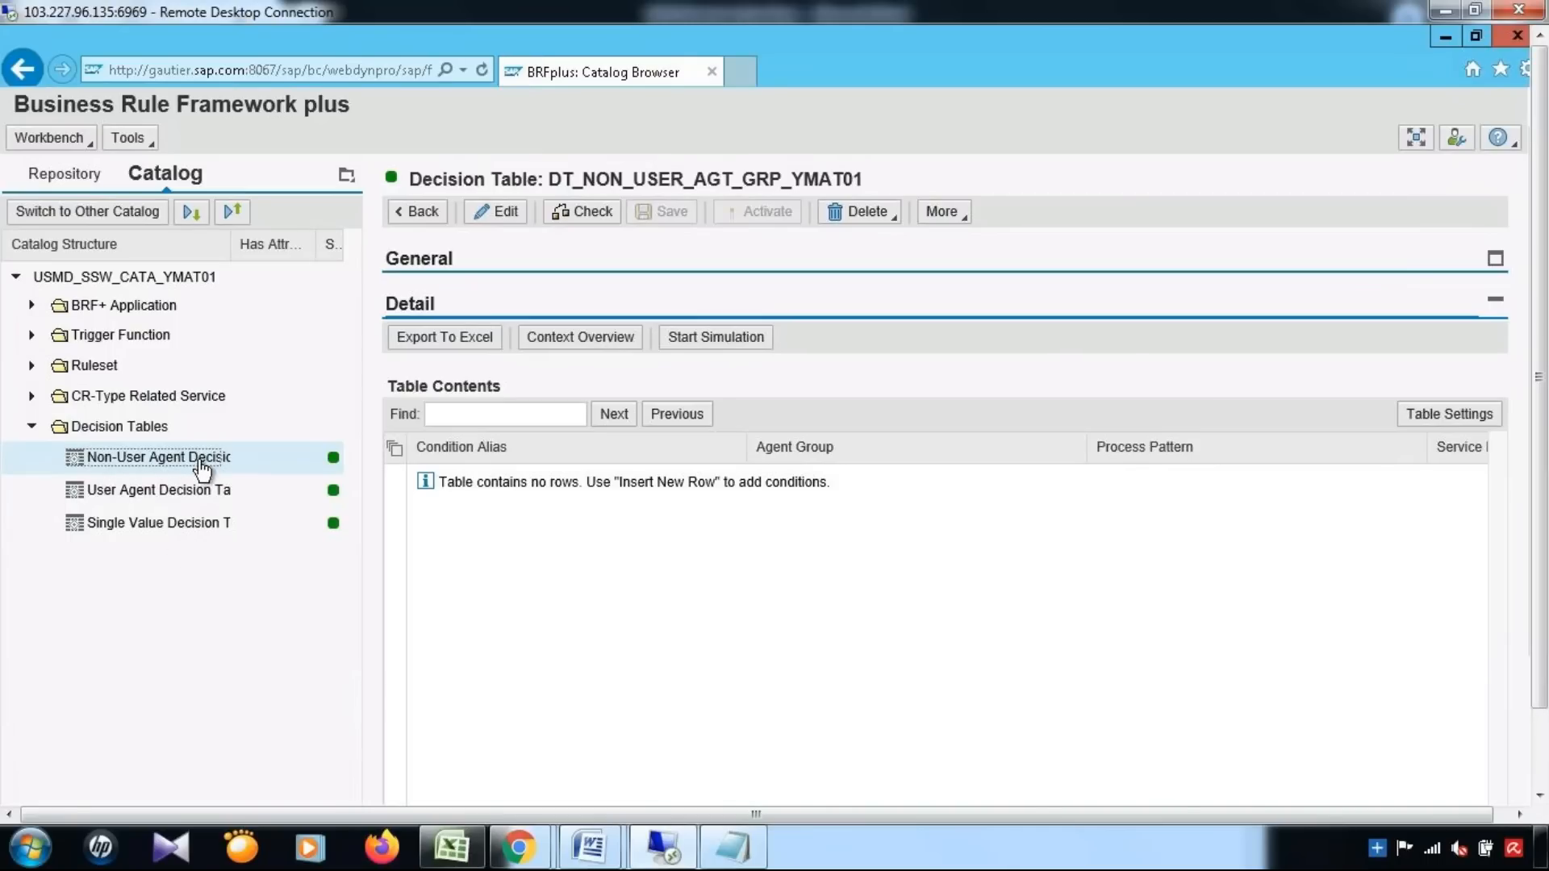
Open the Single Value decision table for editing and narrow its CR Previous Step, Previous Action and Chng. Req. Priority columns
left_click(163, 532)
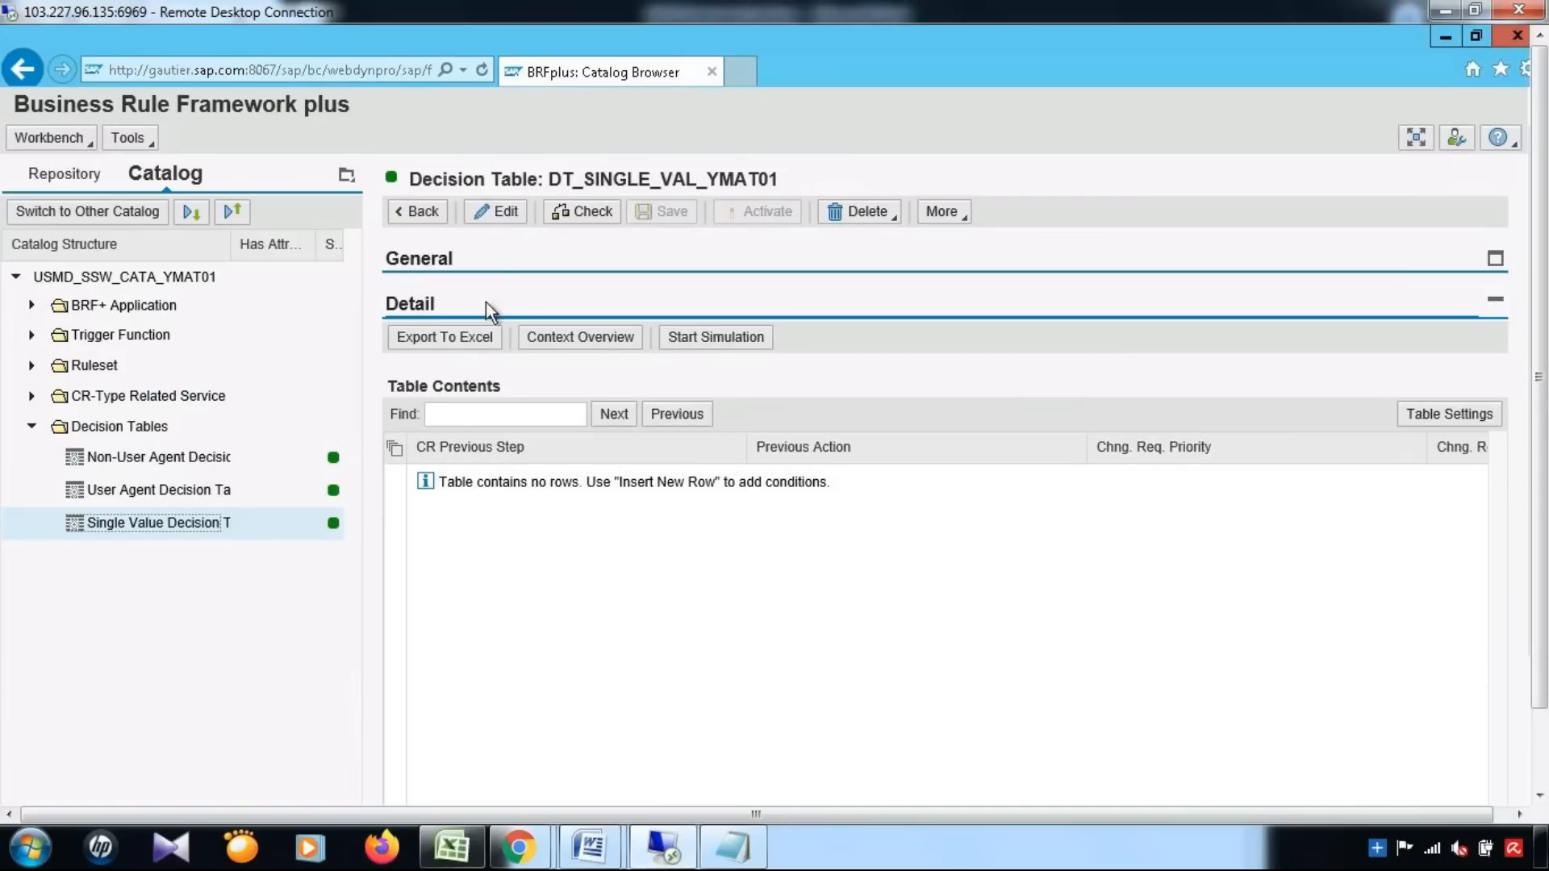
left_click(502, 215)
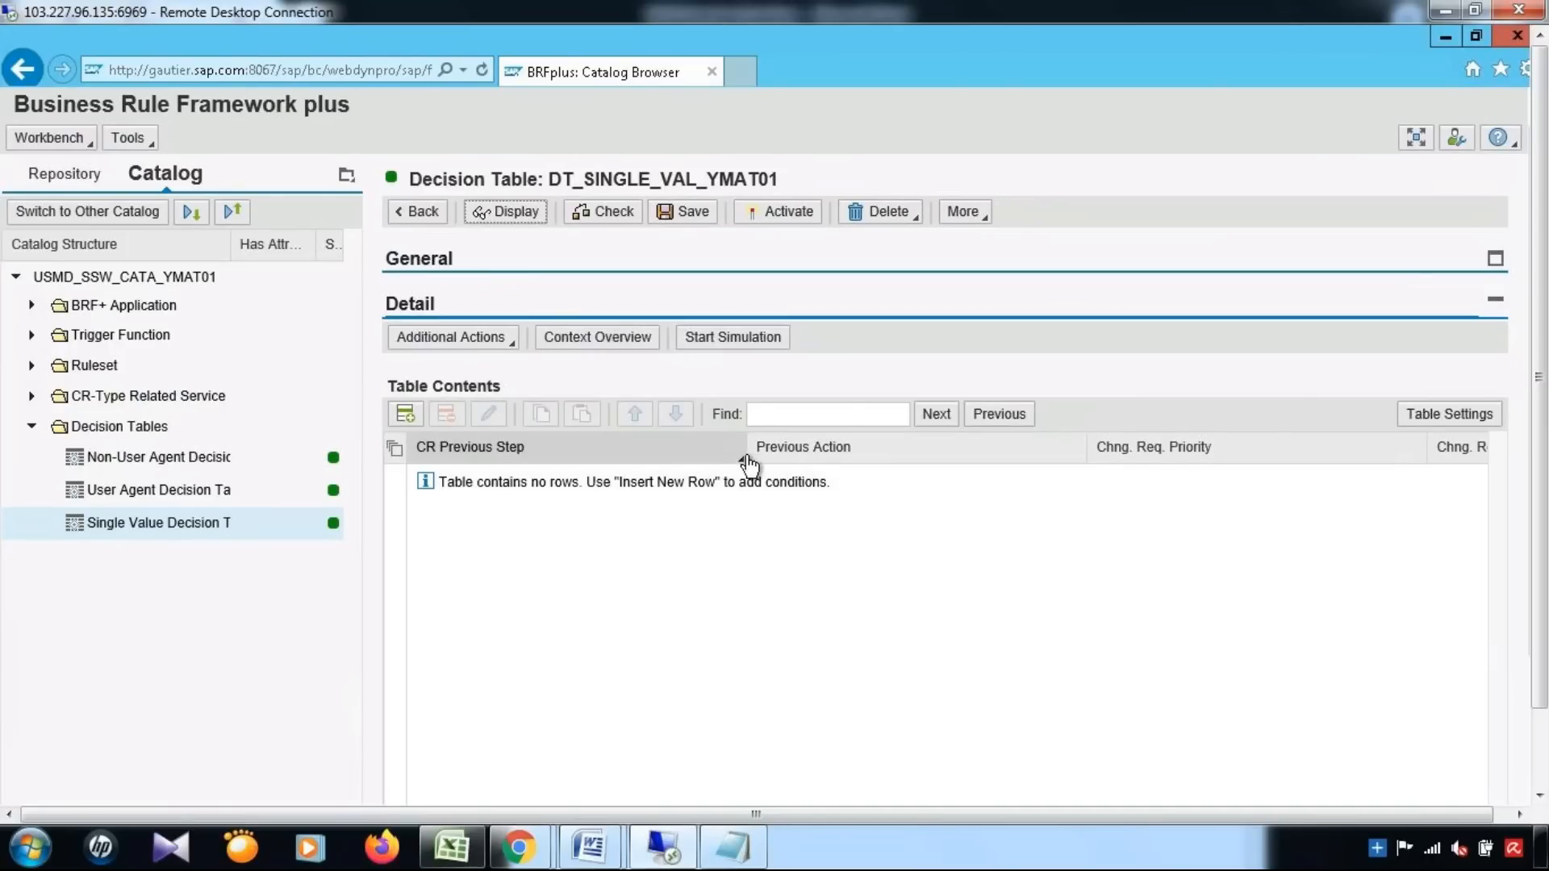
left_click_drag(747, 465, 543, 466)
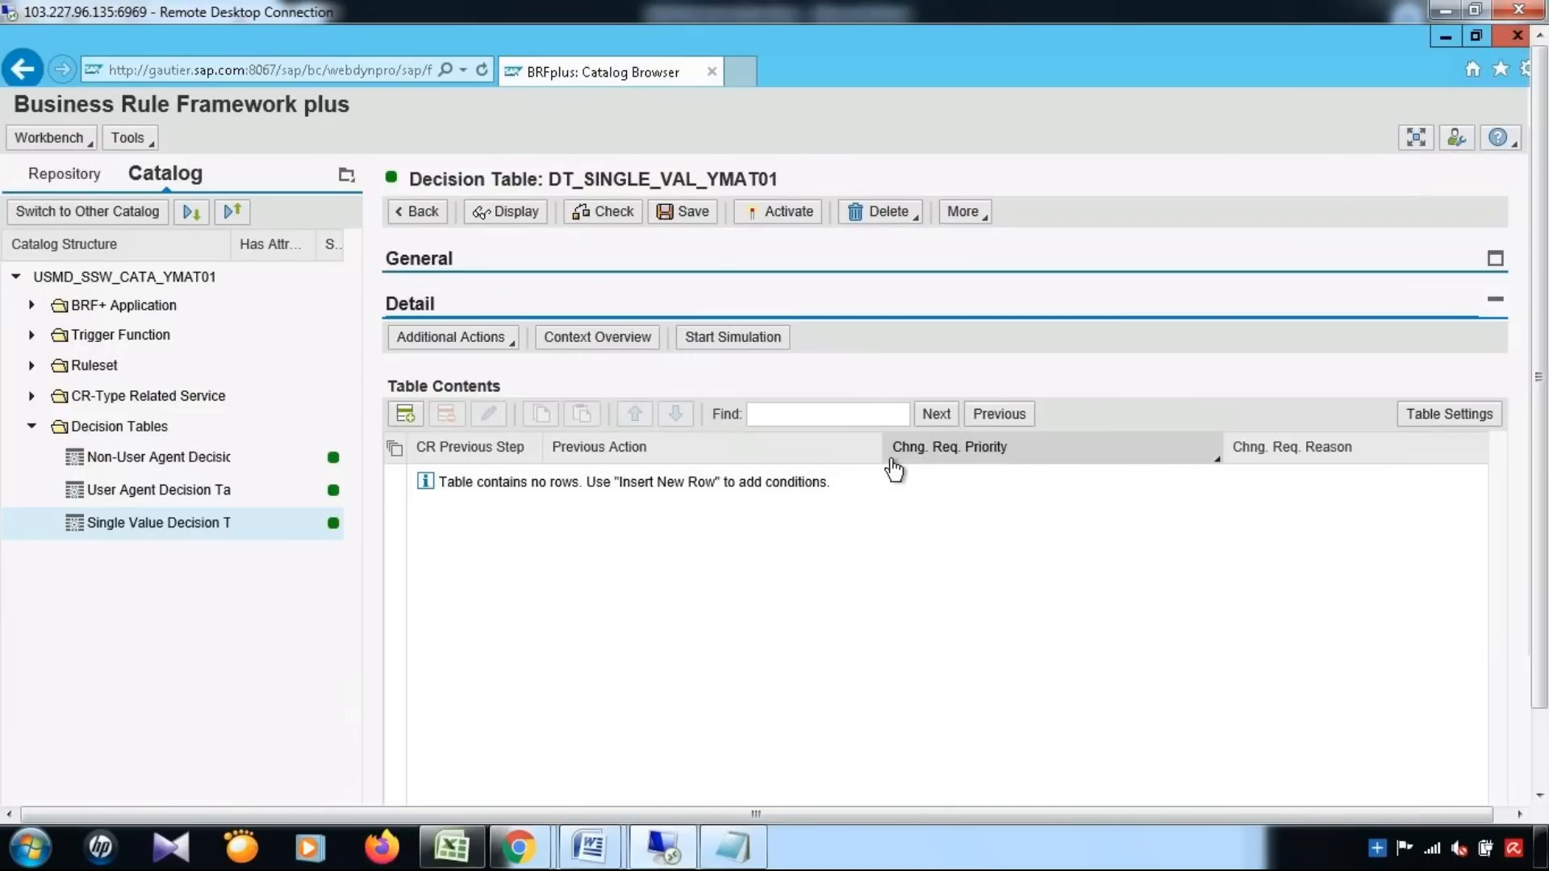
left_click_drag(721, 455, 661, 456)
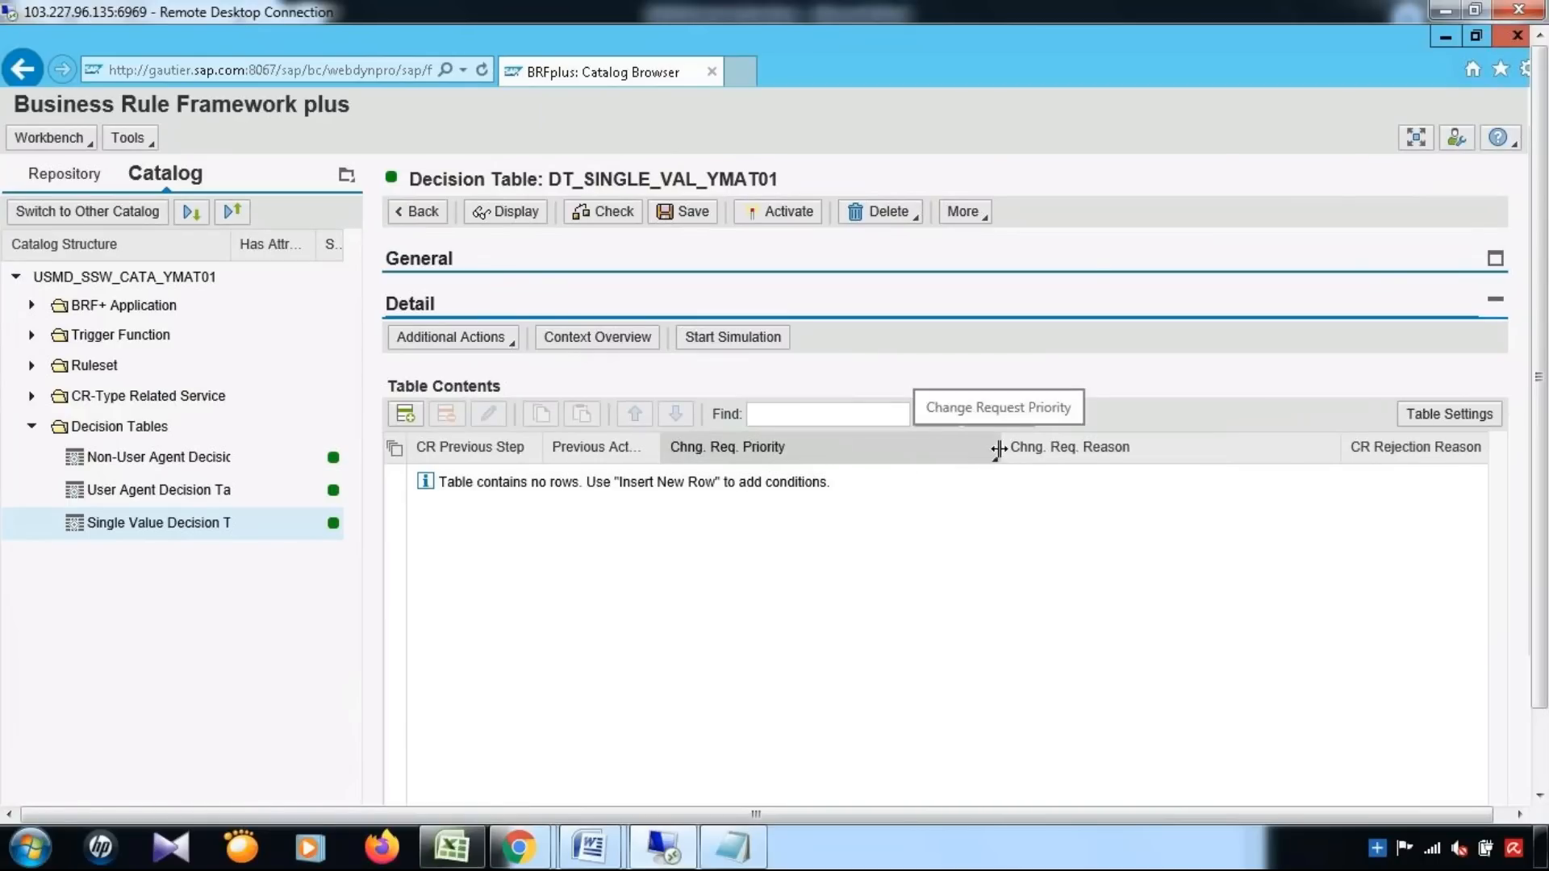
left_click_drag(850, 447, 830, 446)
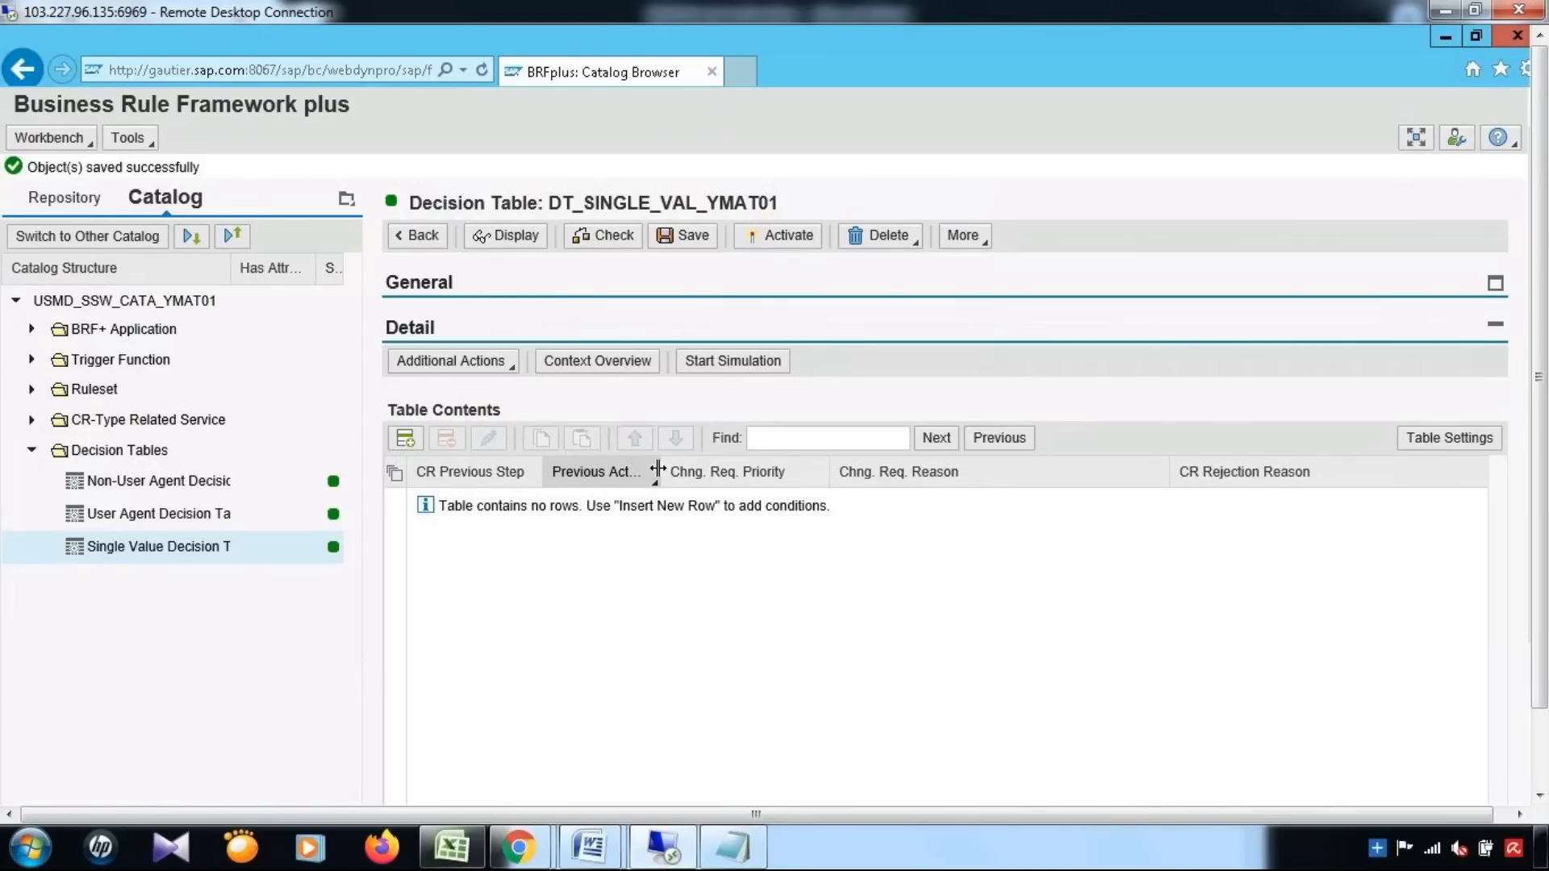
left_click_drag(658, 469, 680, 471)
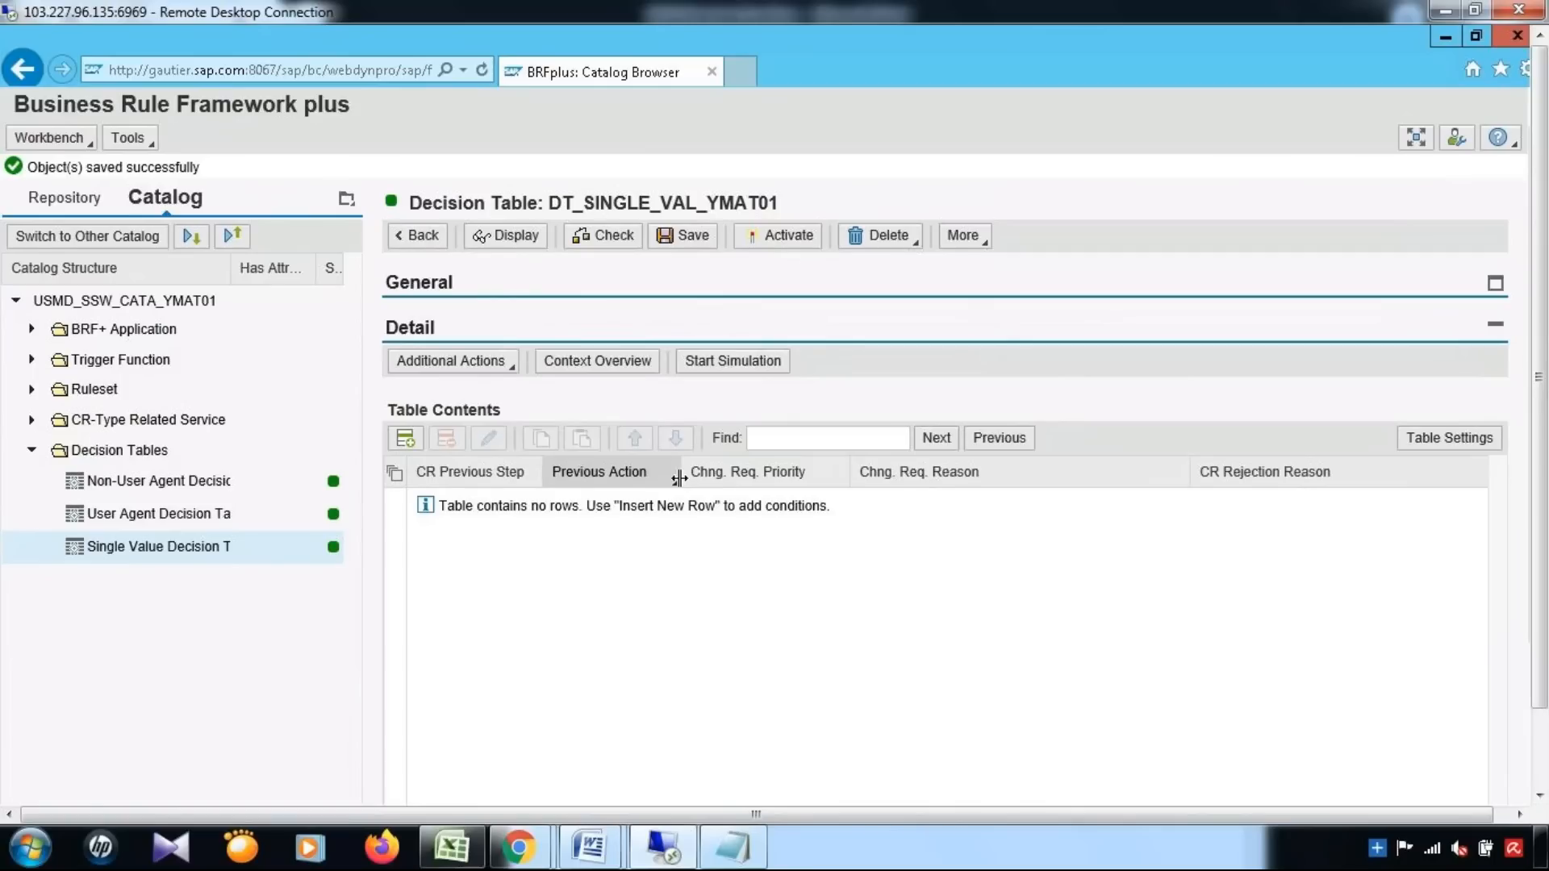
left_click_drag(681, 480, 654, 481)
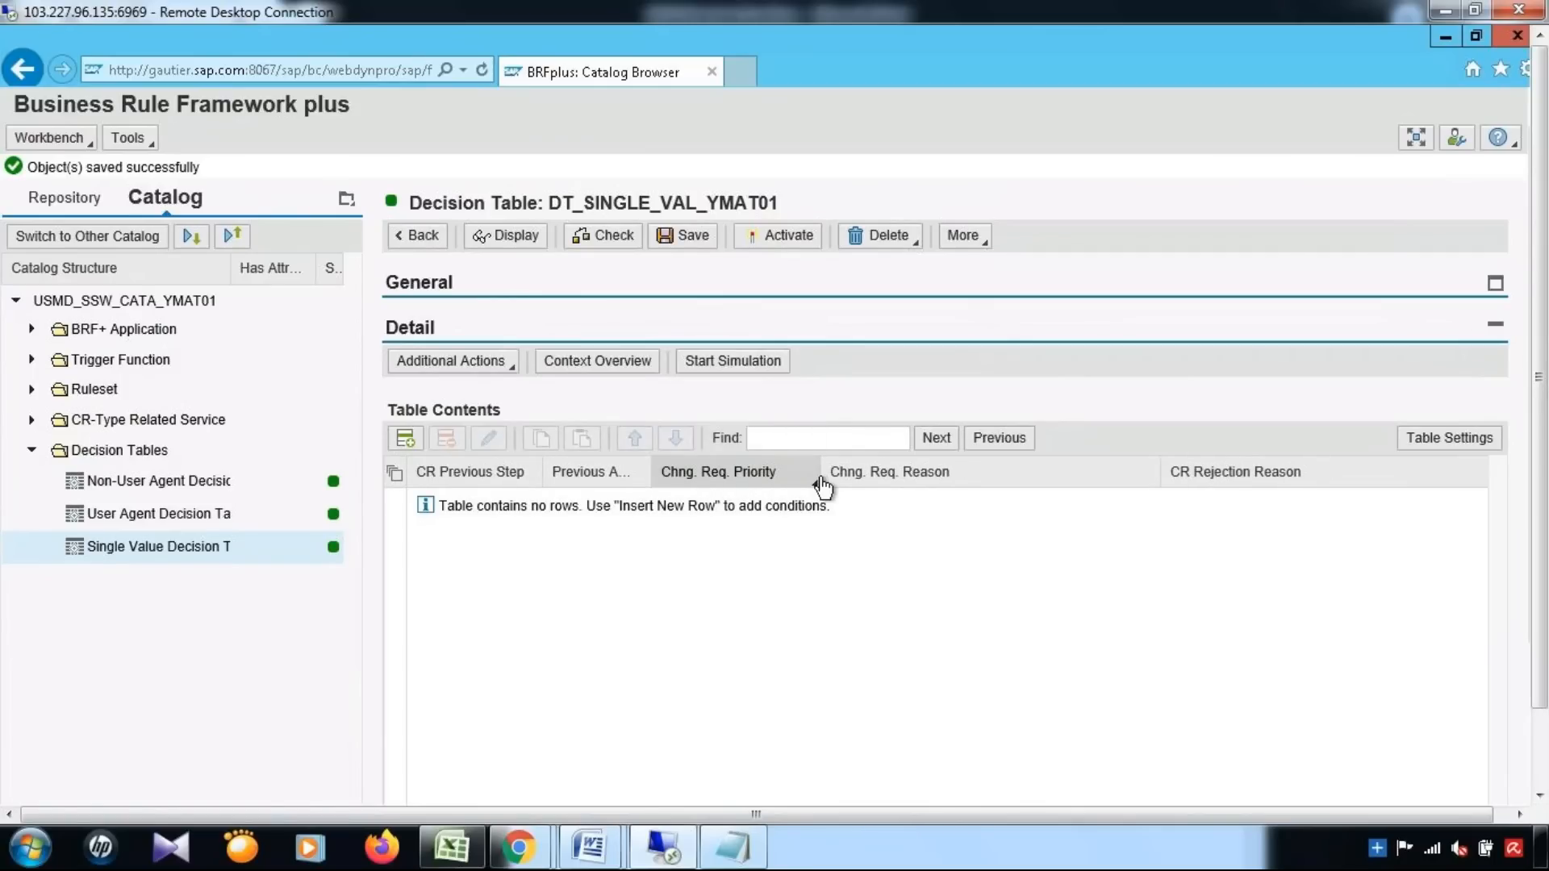
left_click_drag(817, 478, 658, 479)
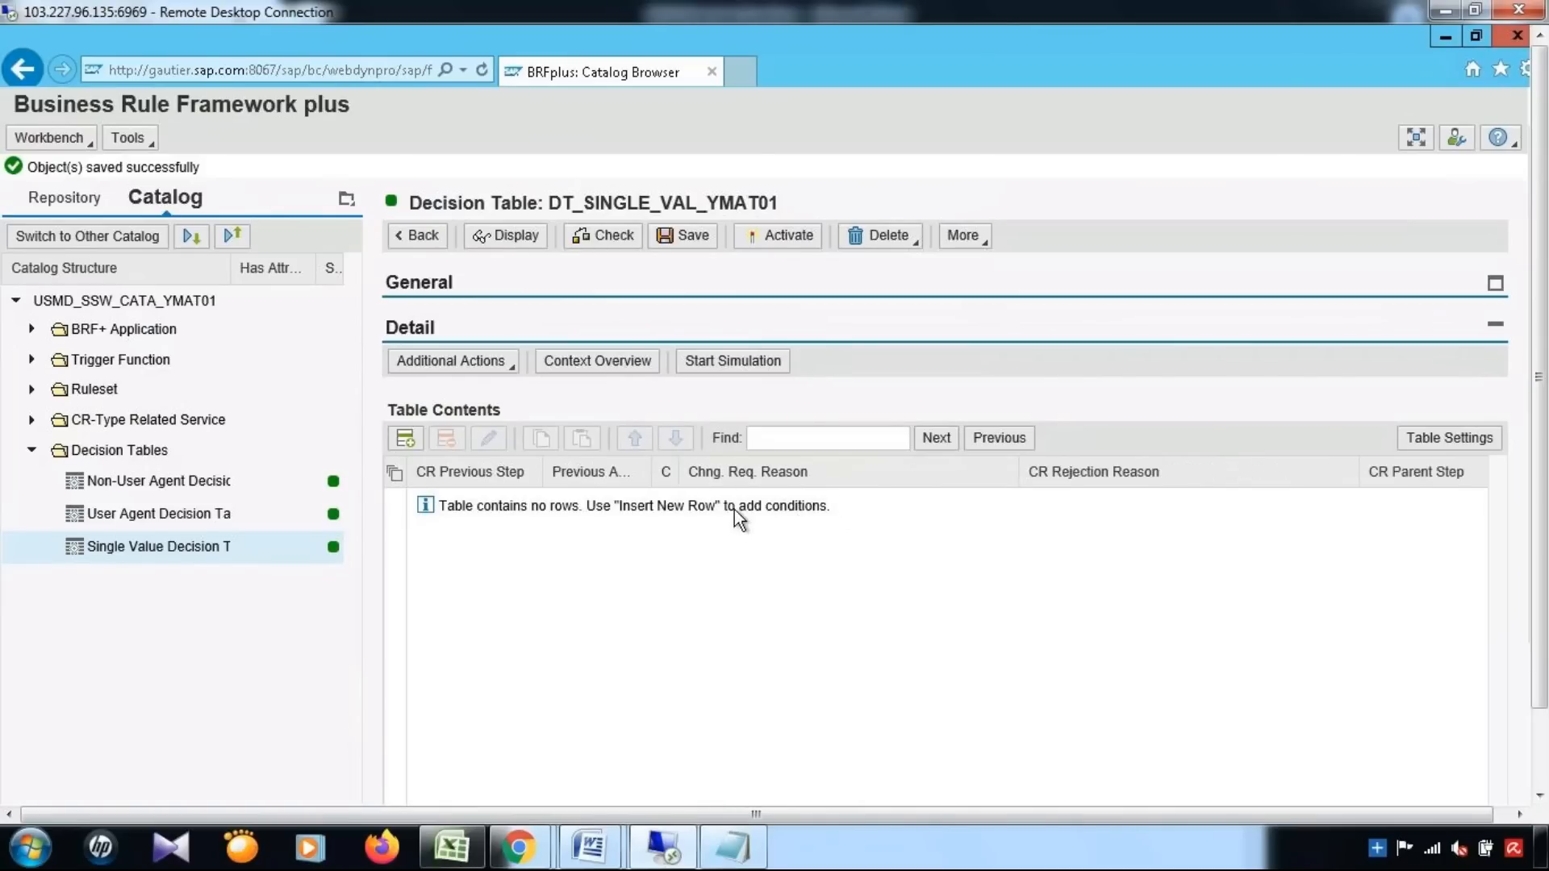
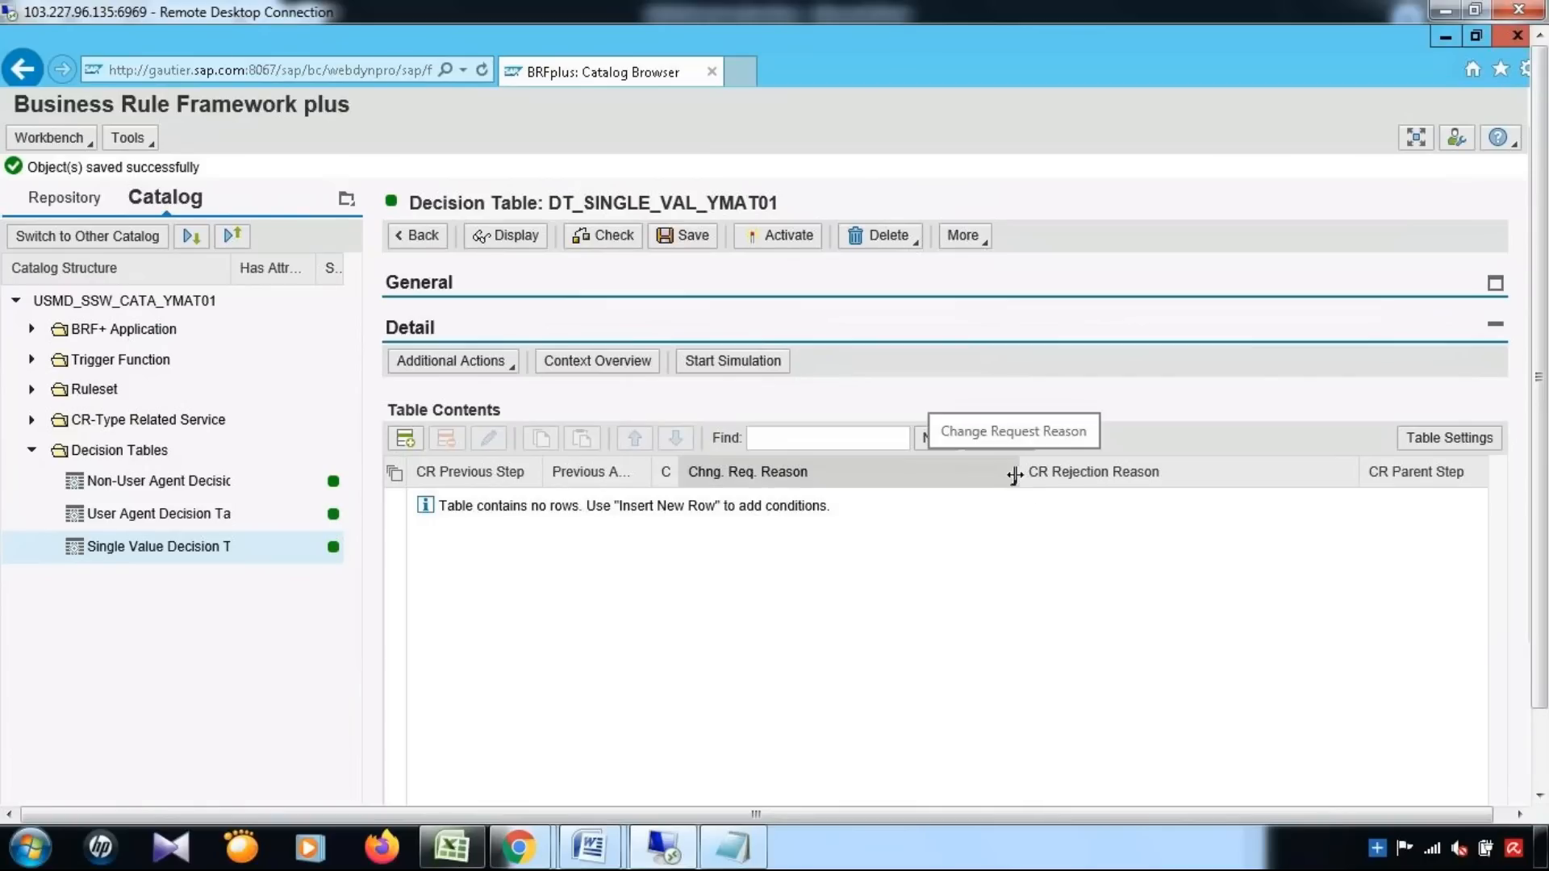
Narrow the Chng. Req. Reason, CR Rejection Reason, CR Parent Step and Parallel Agt Grp No. columns and save the decision table
left_click_drag(1014, 482, 683, 456)
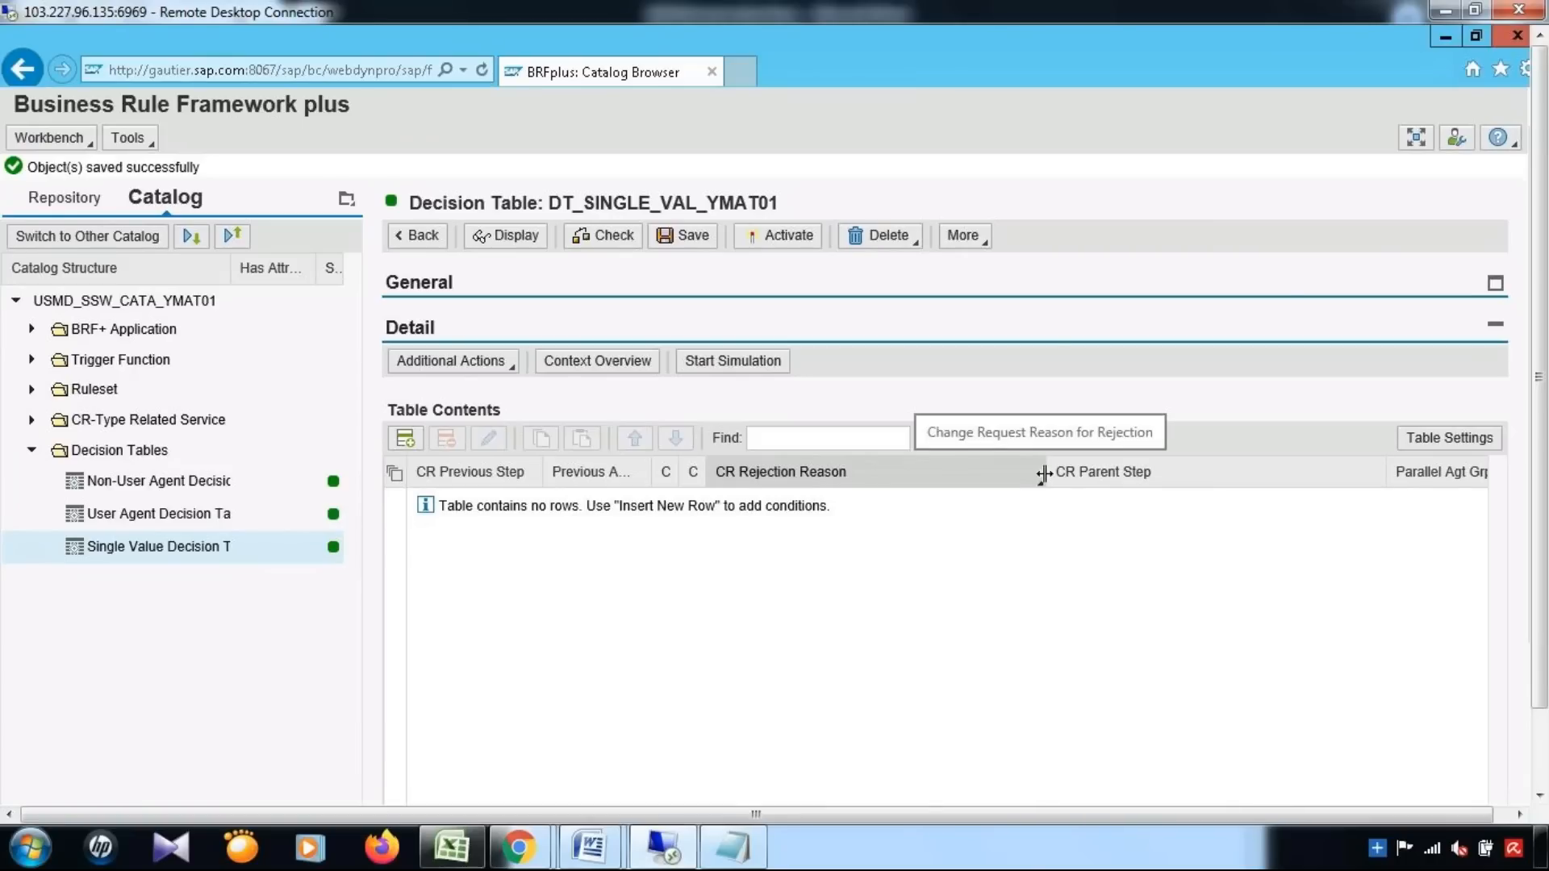
left_click_drag(1046, 483, 734, 442)
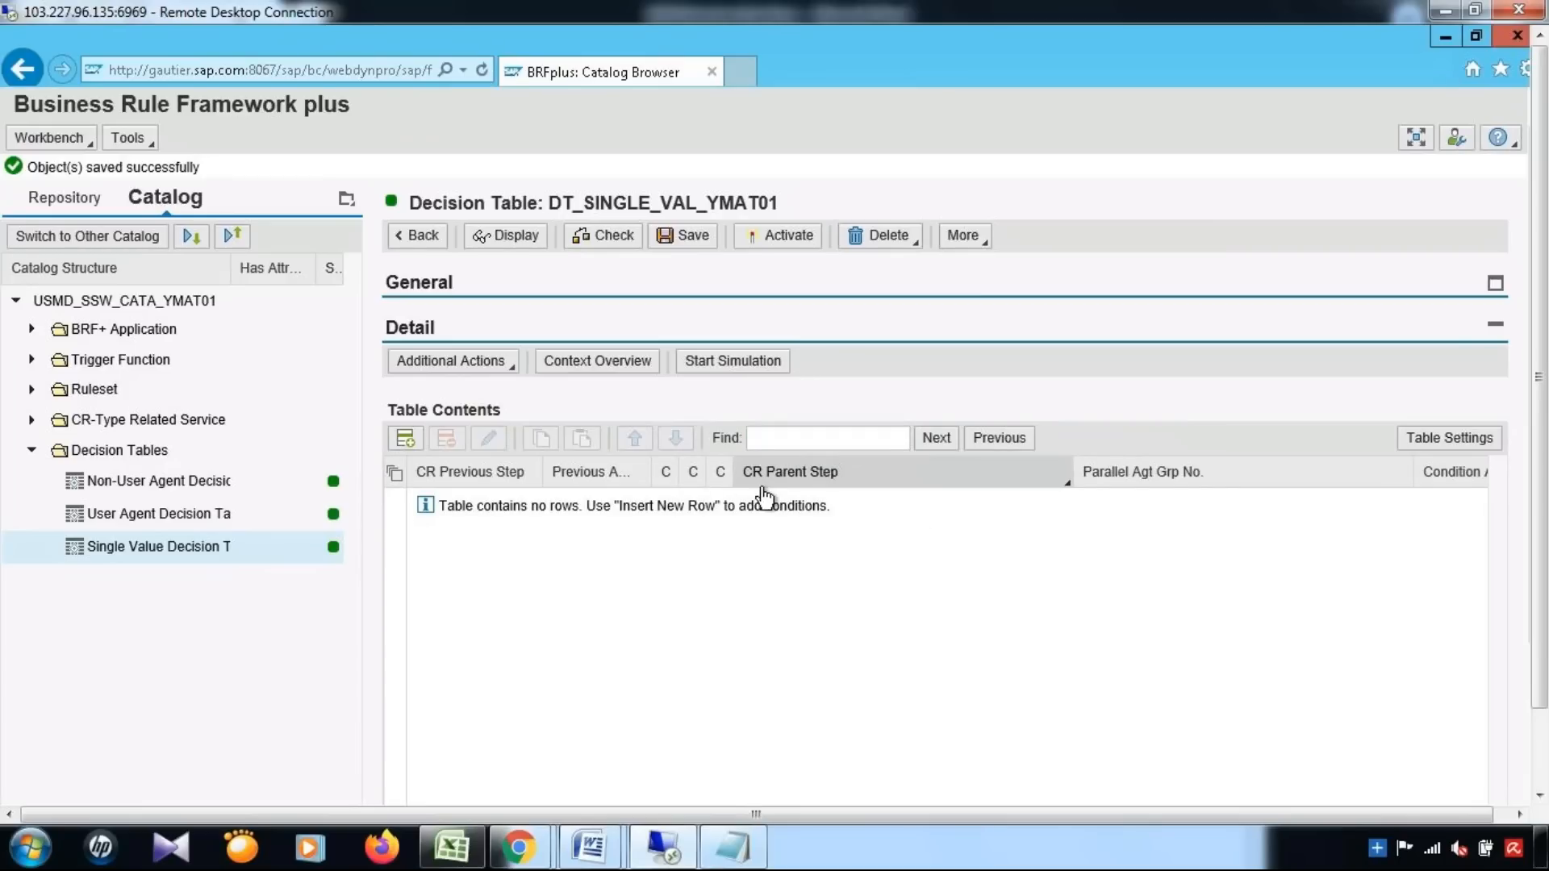
left_click(692, 240)
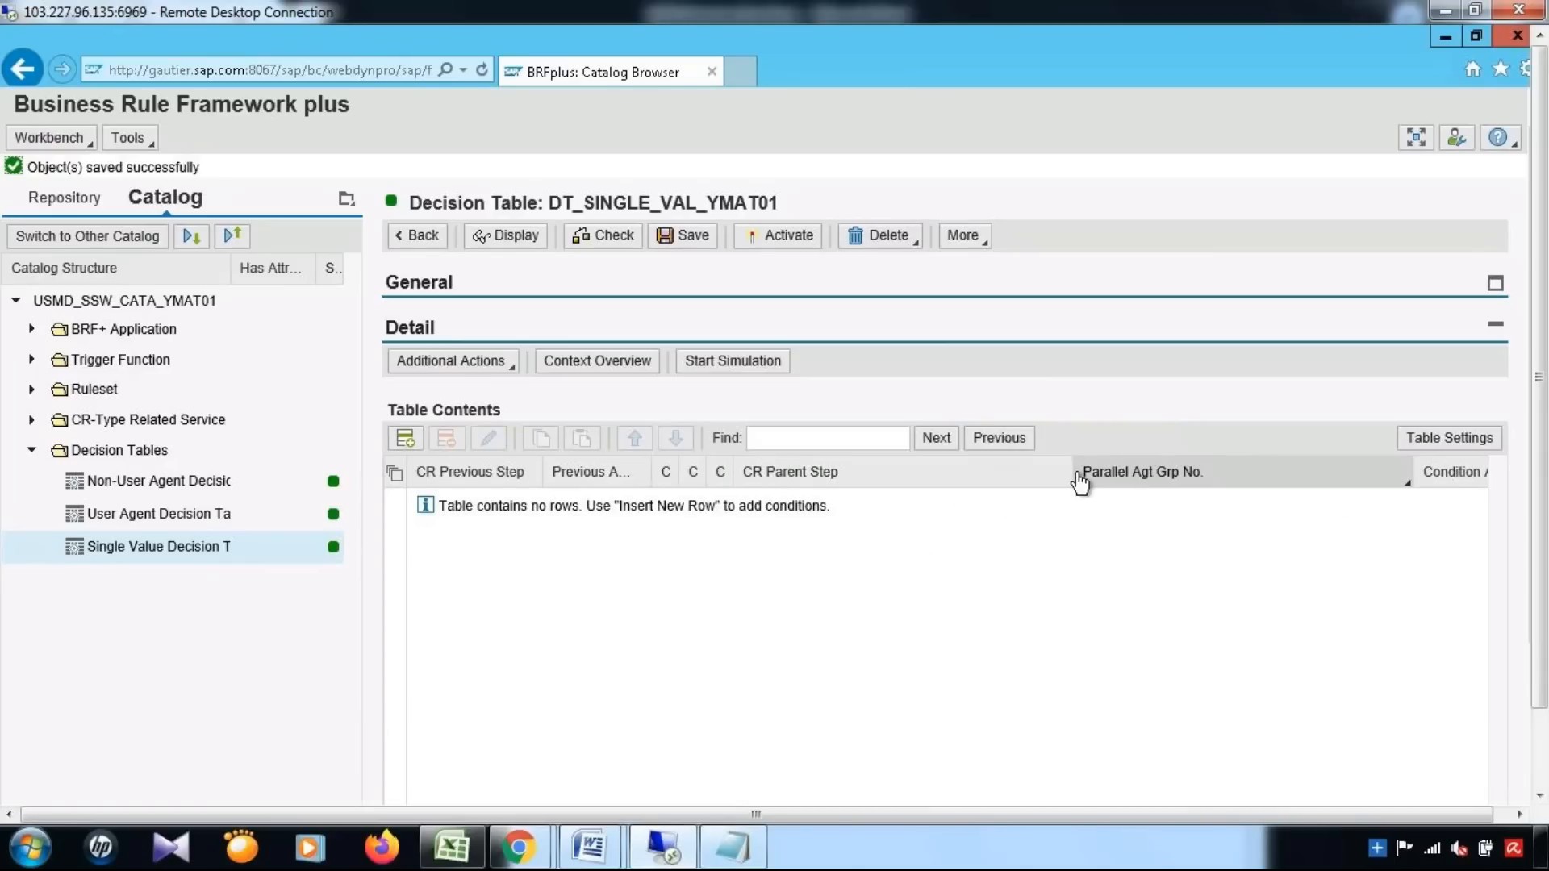
left_click_drag(1071, 473, 758, 473)
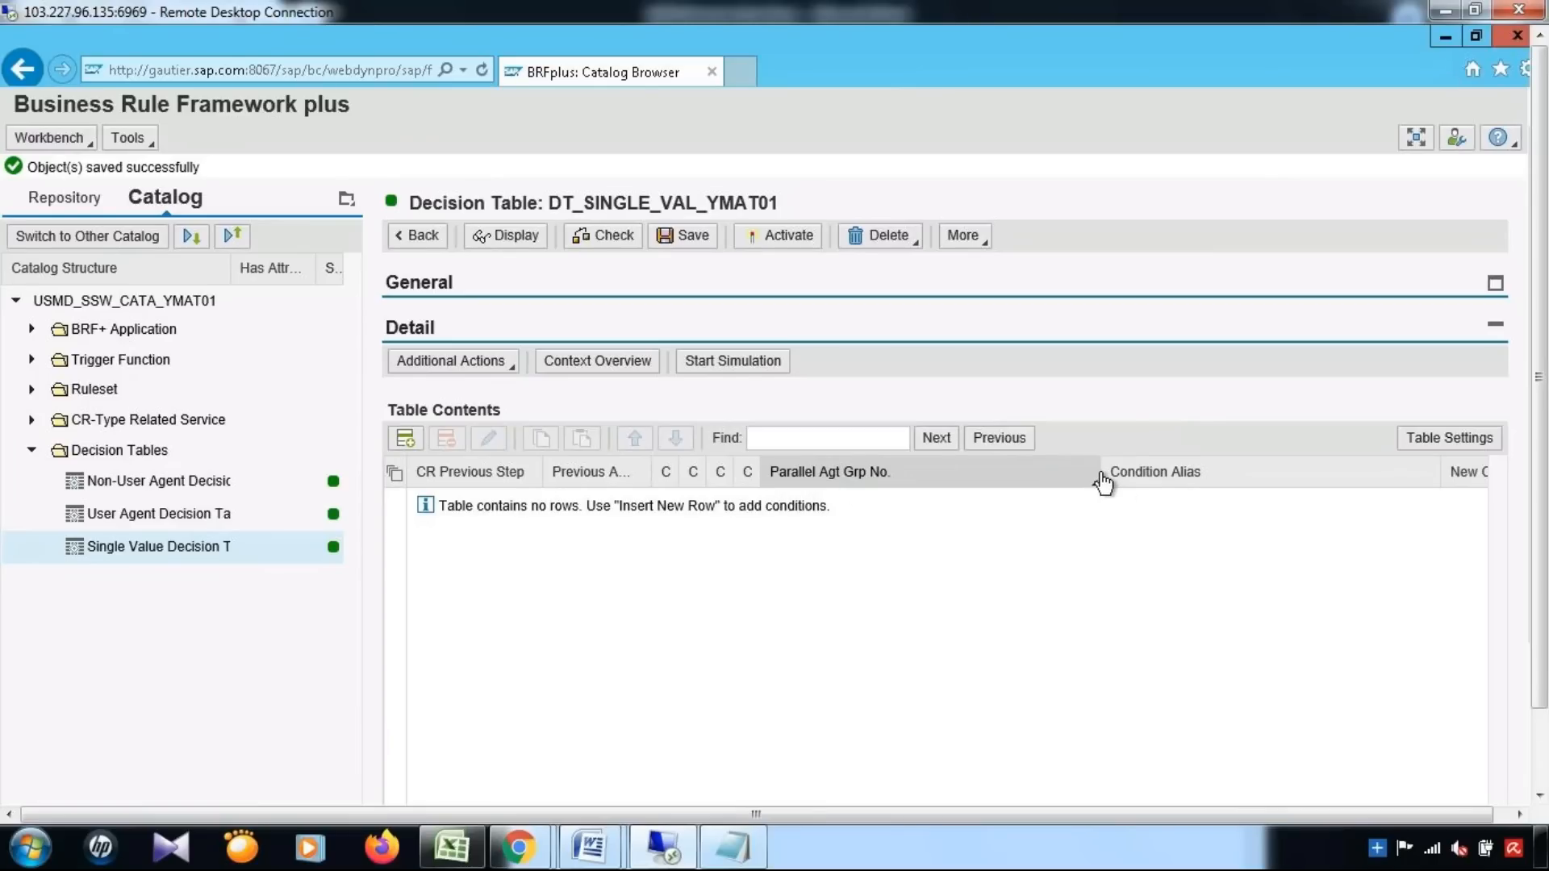
left_click_drag(1102, 477, 718, 473)
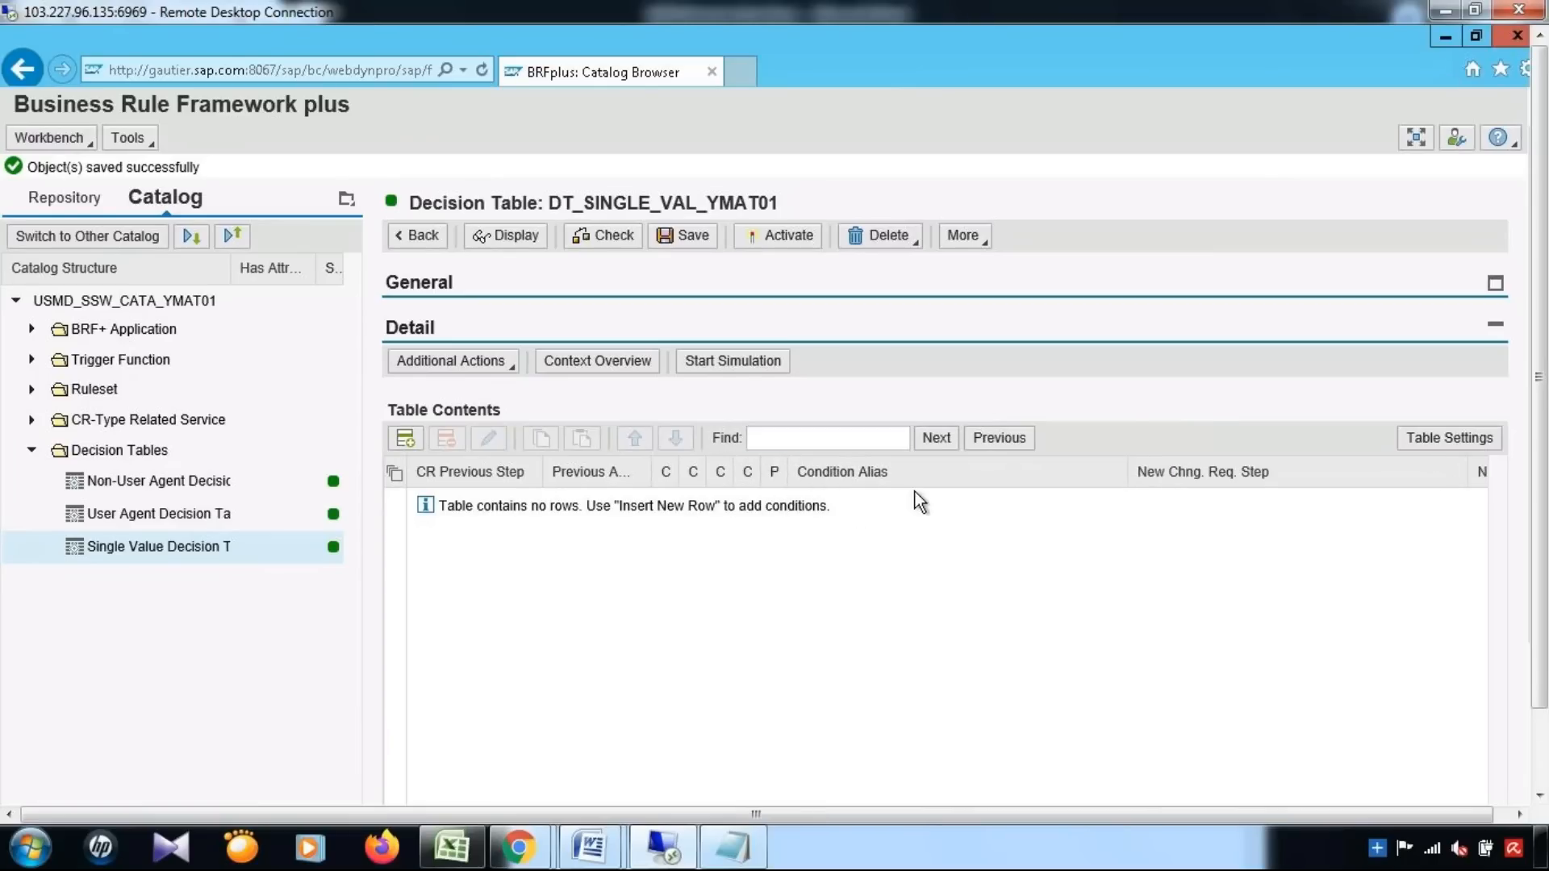
left_click(674, 244)
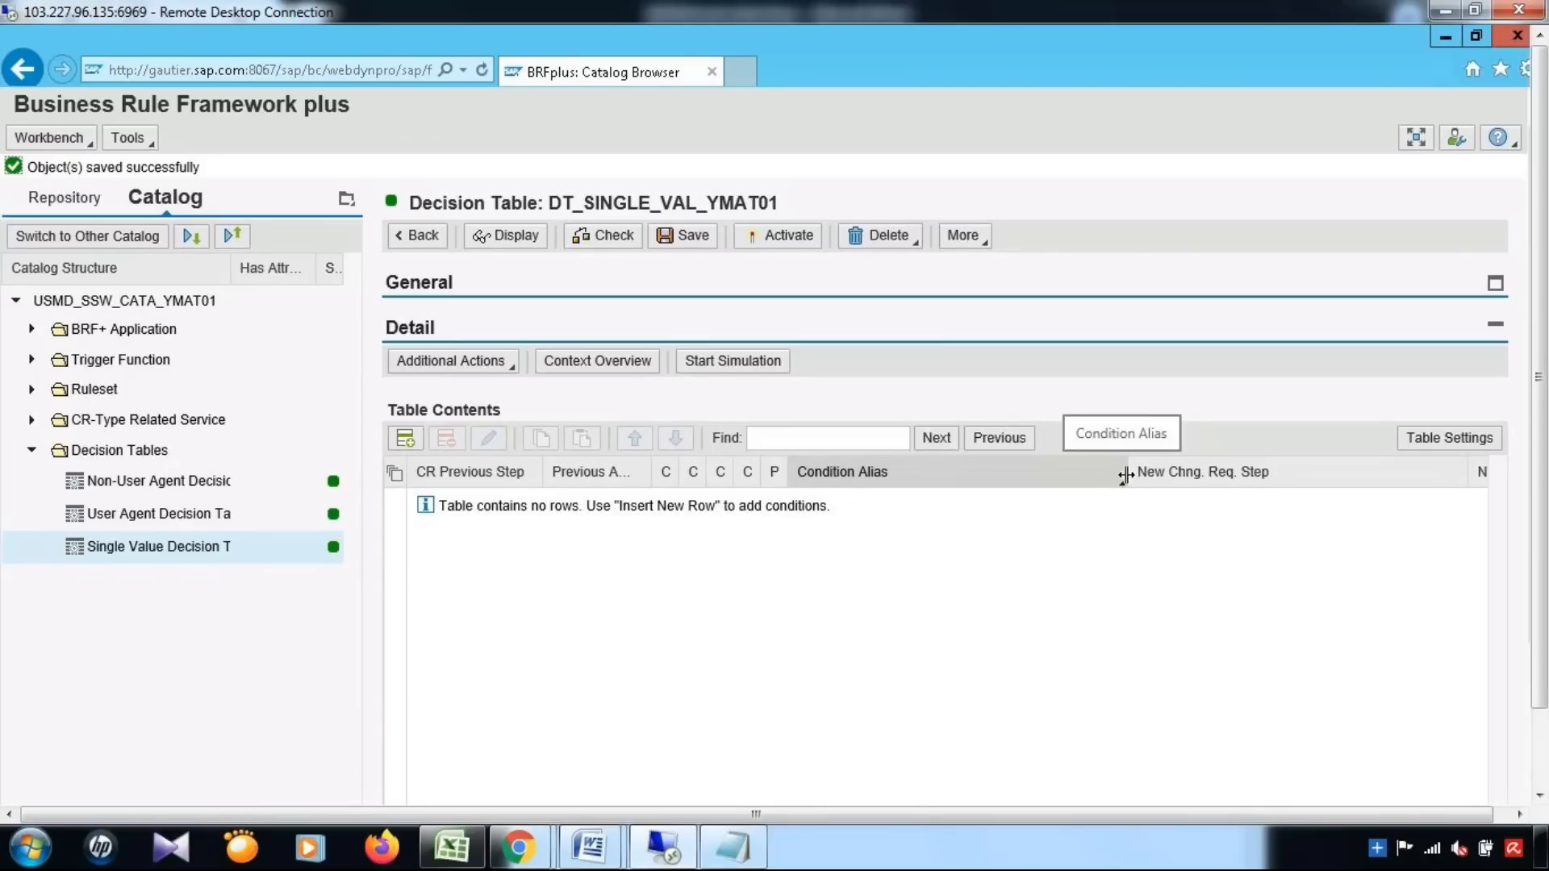
Narrow the Condition Alias, New Chng. Req. Step and New CR Status columns and save the decision table
left_click_drag(1125, 475, 897, 475)
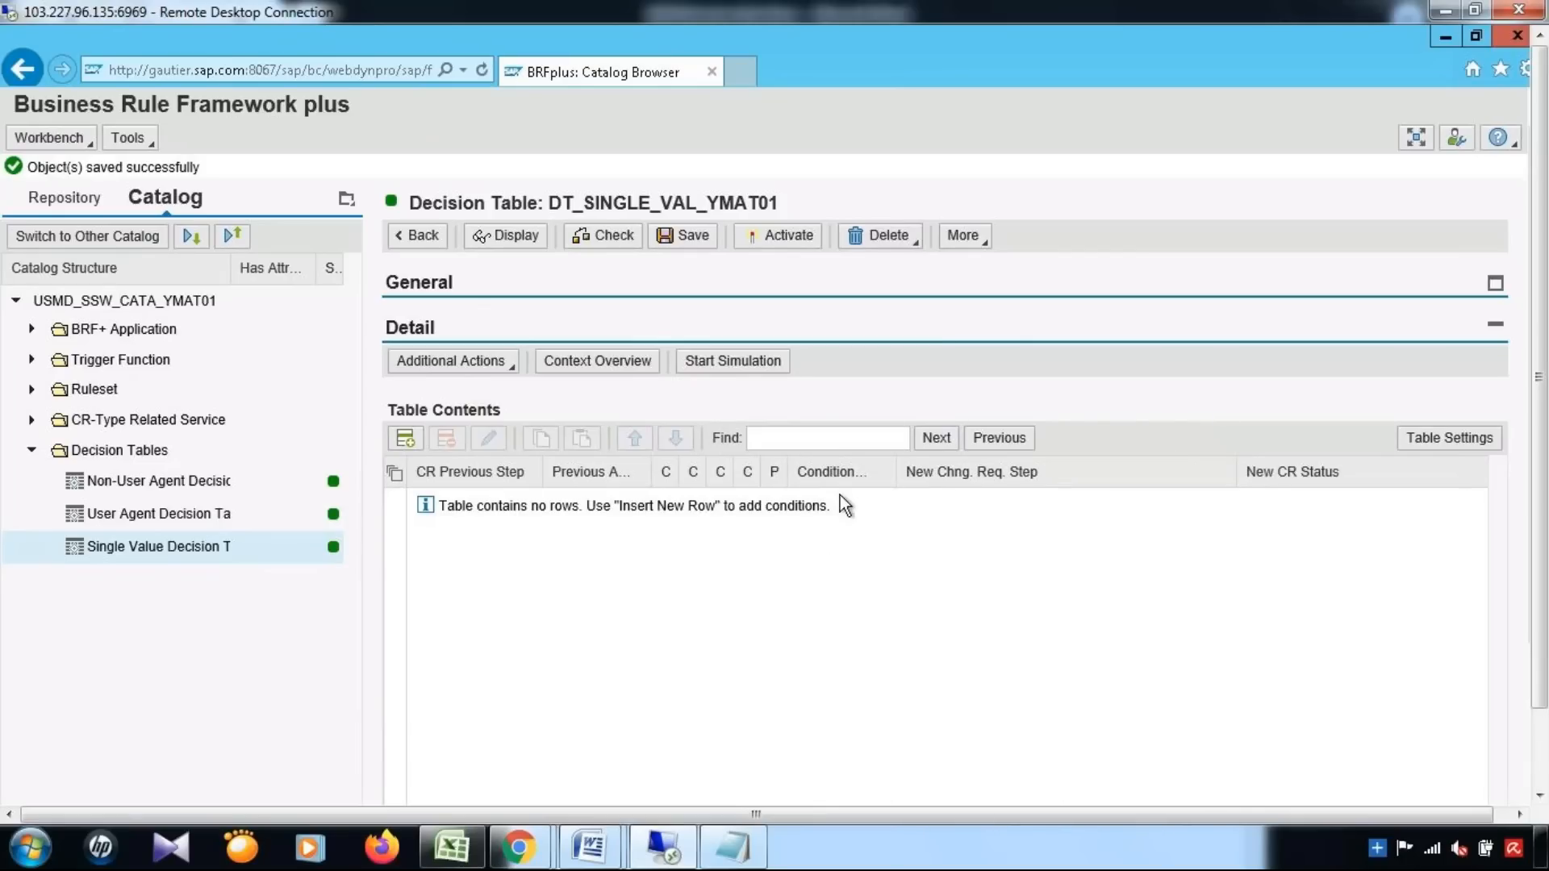
left_click(682, 236)
left_click_drag(1229, 477, 1056, 472)
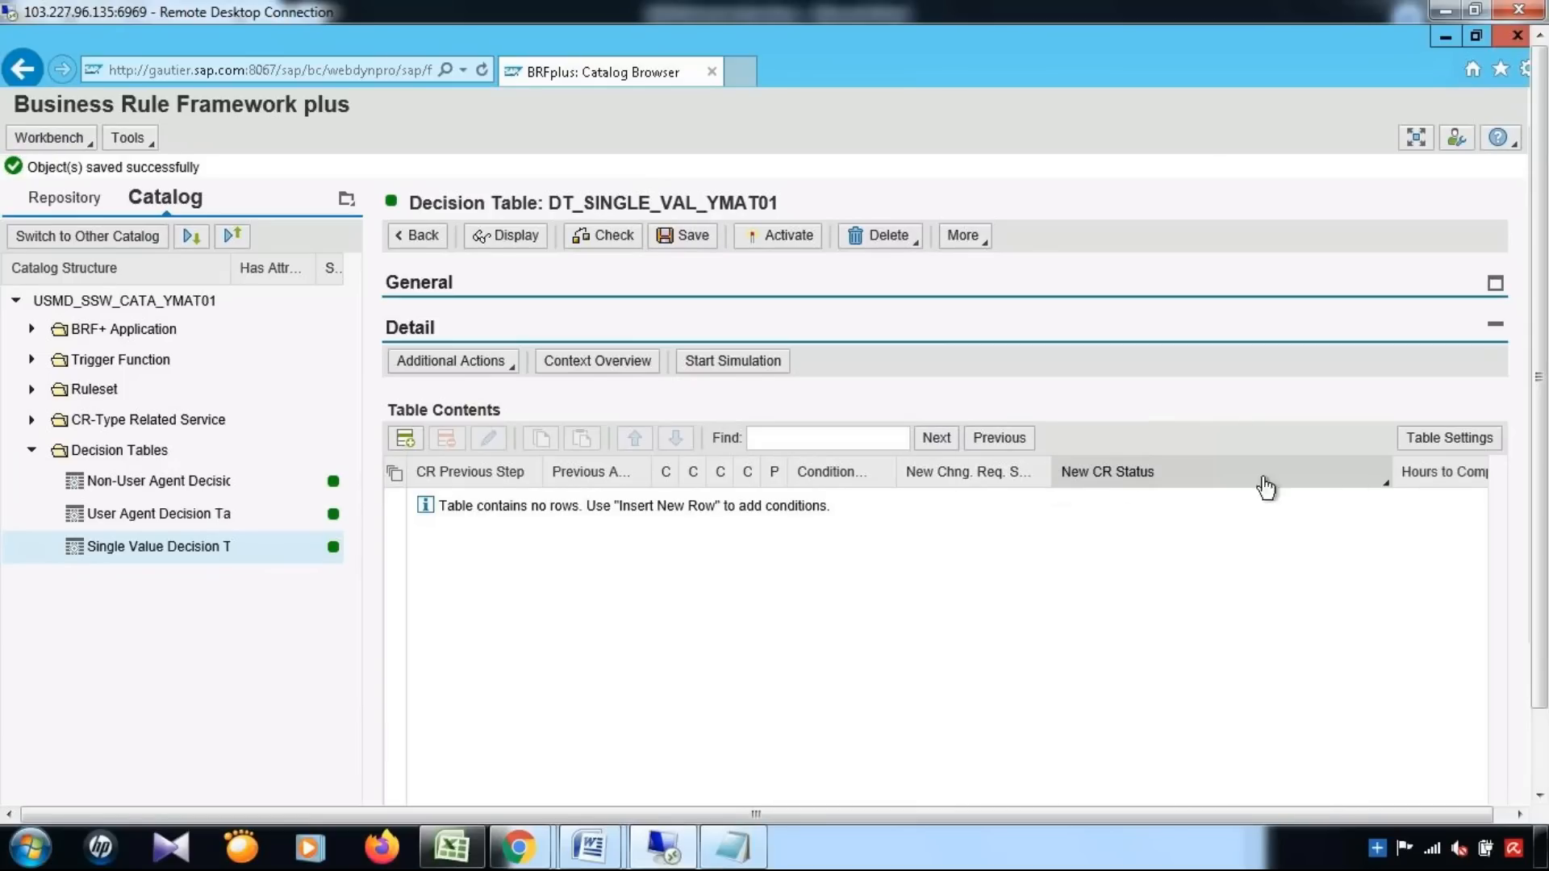
left_click_drag(1385, 474, 1189, 474)
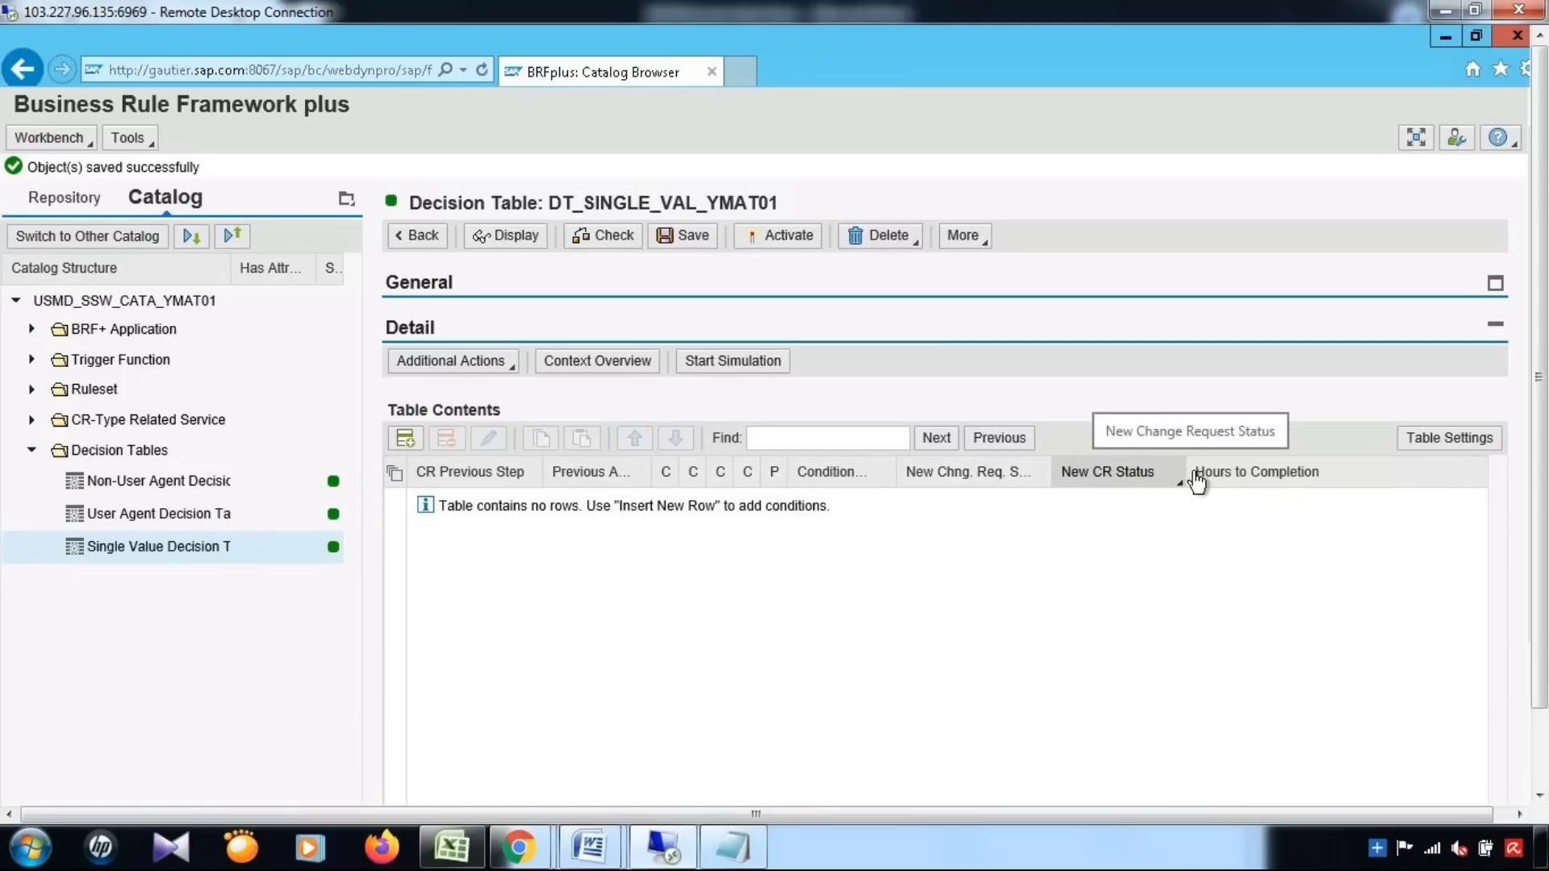
left_click(692, 239)
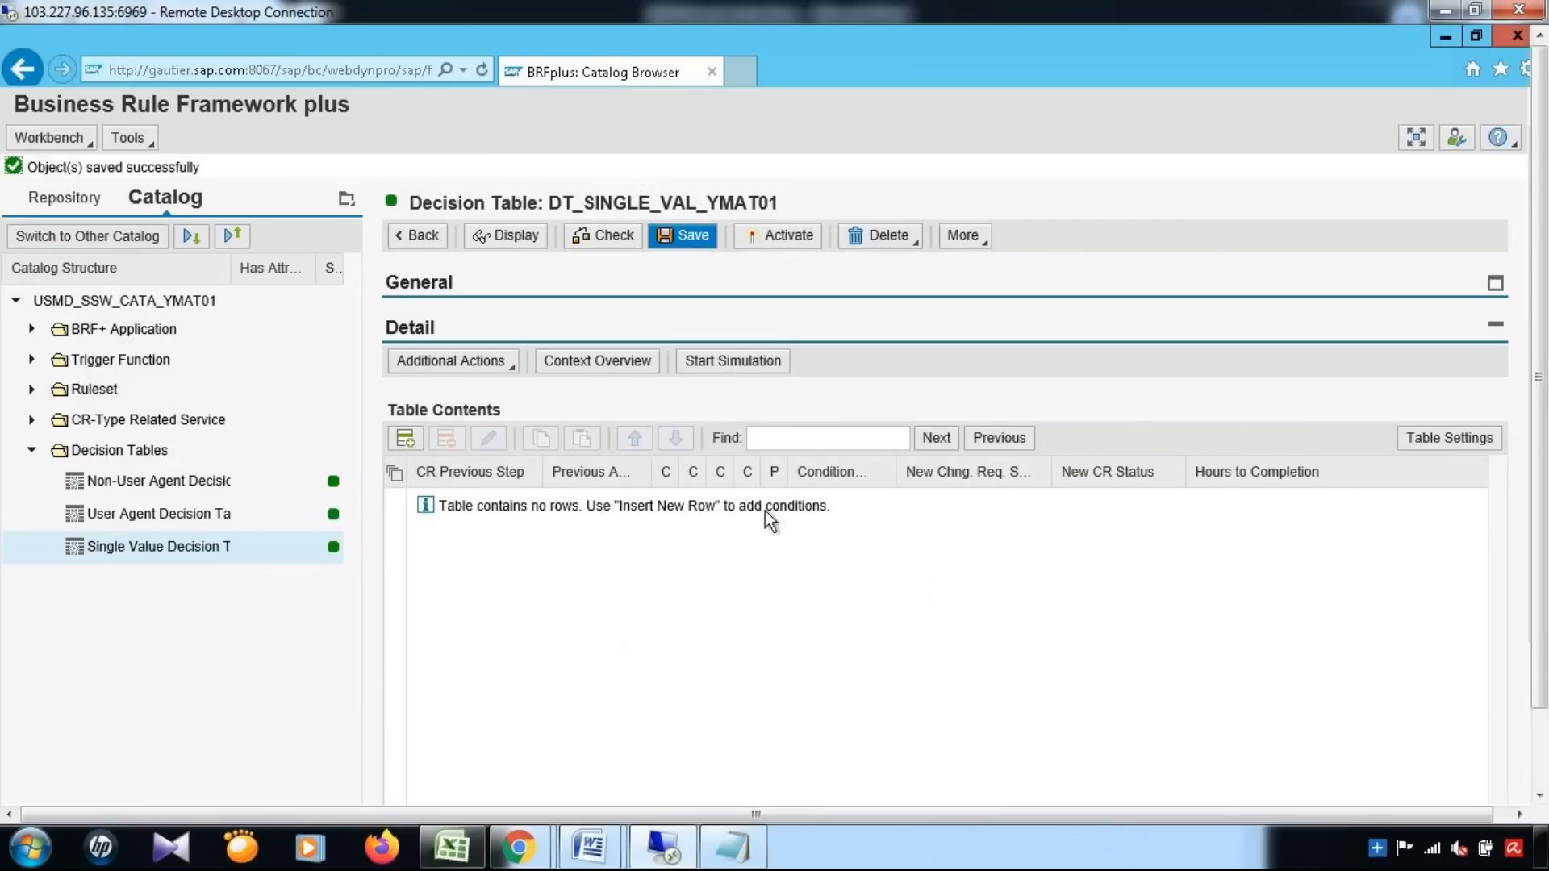
Insert an empty first row into the Single Value decision table and save it
left_click(405, 439)
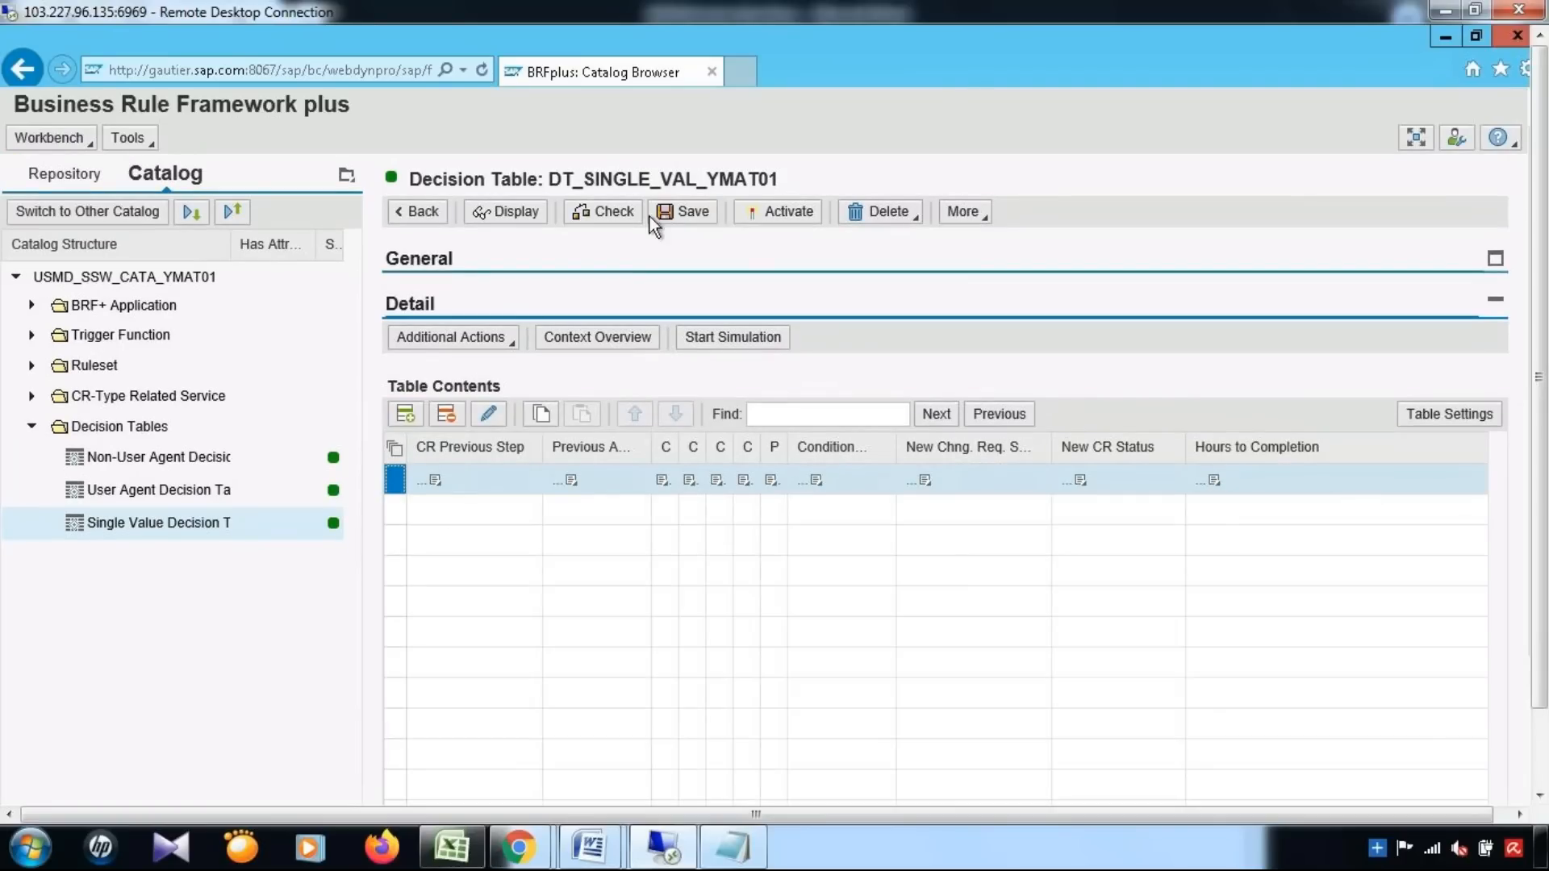
left_click(681, 212)
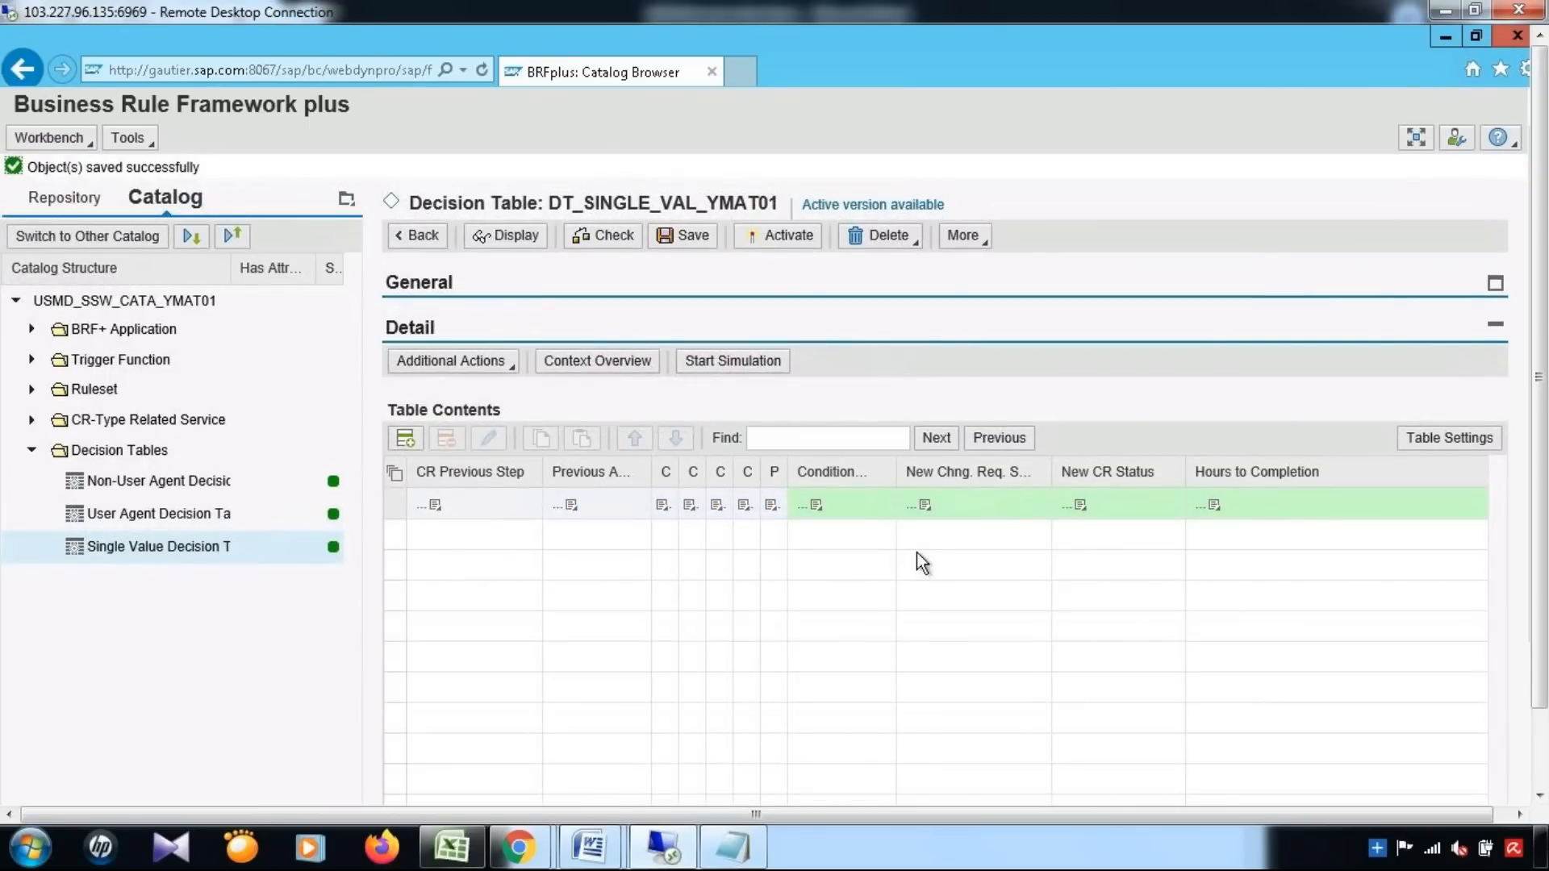
left_click(500, 365)
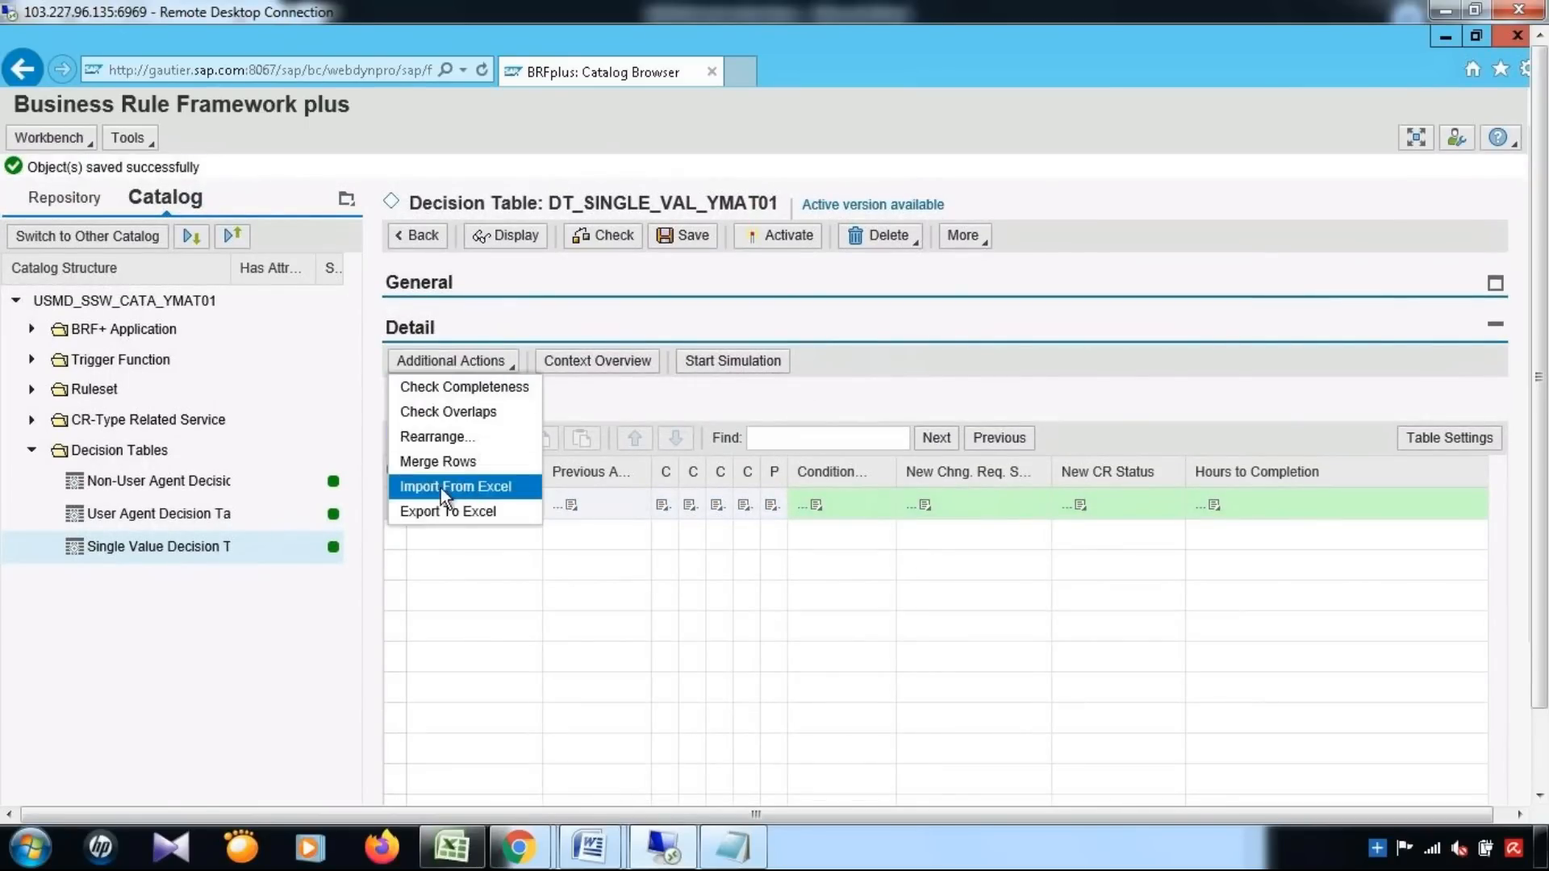
left_click(521, 487)
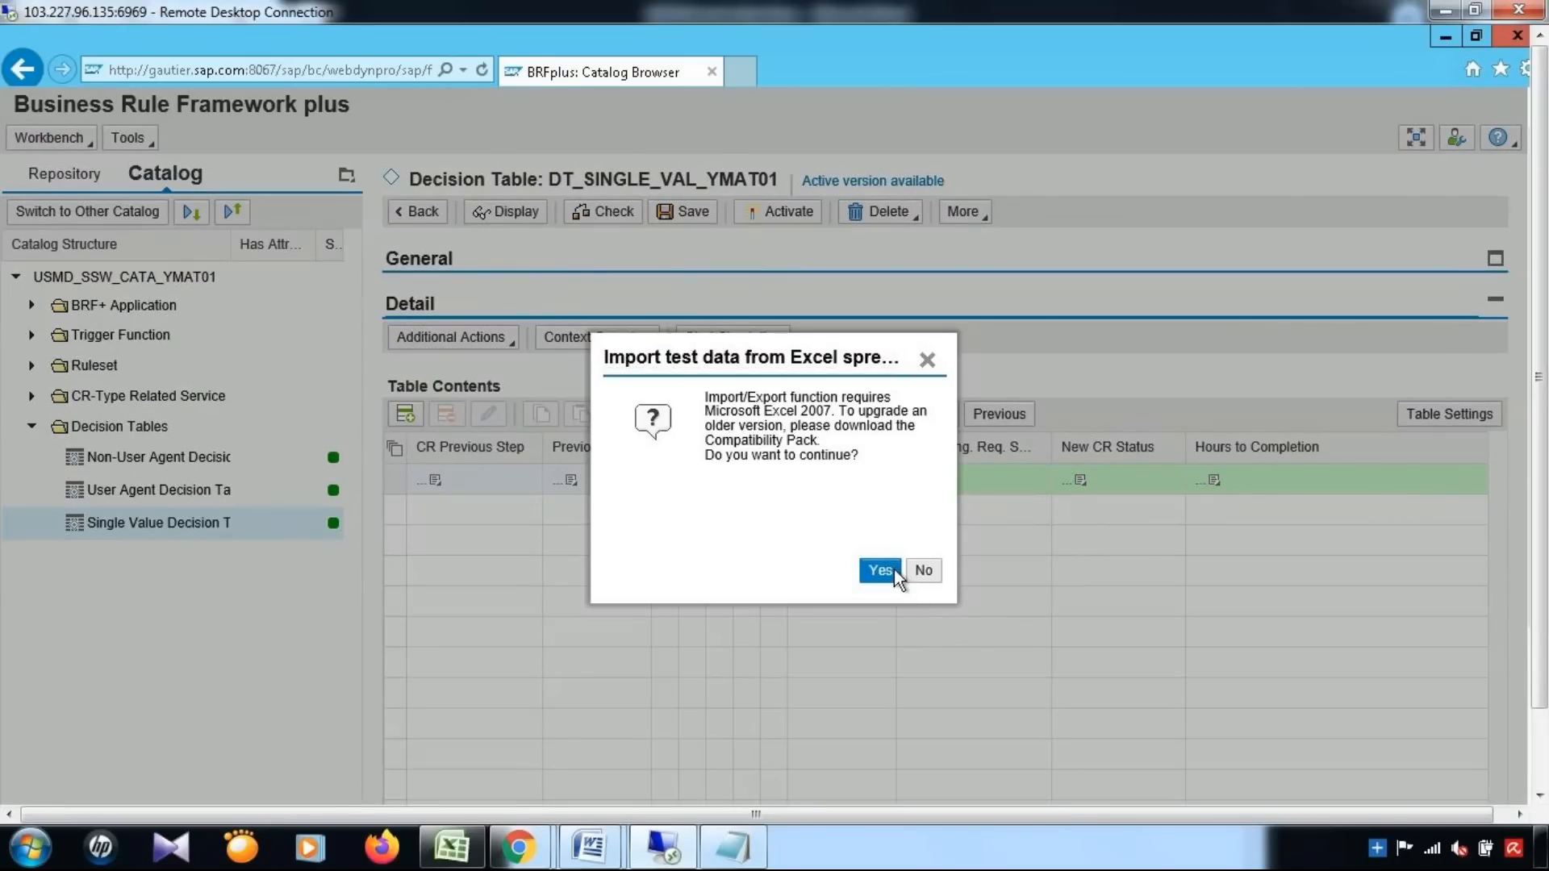
left_click(881, 570)
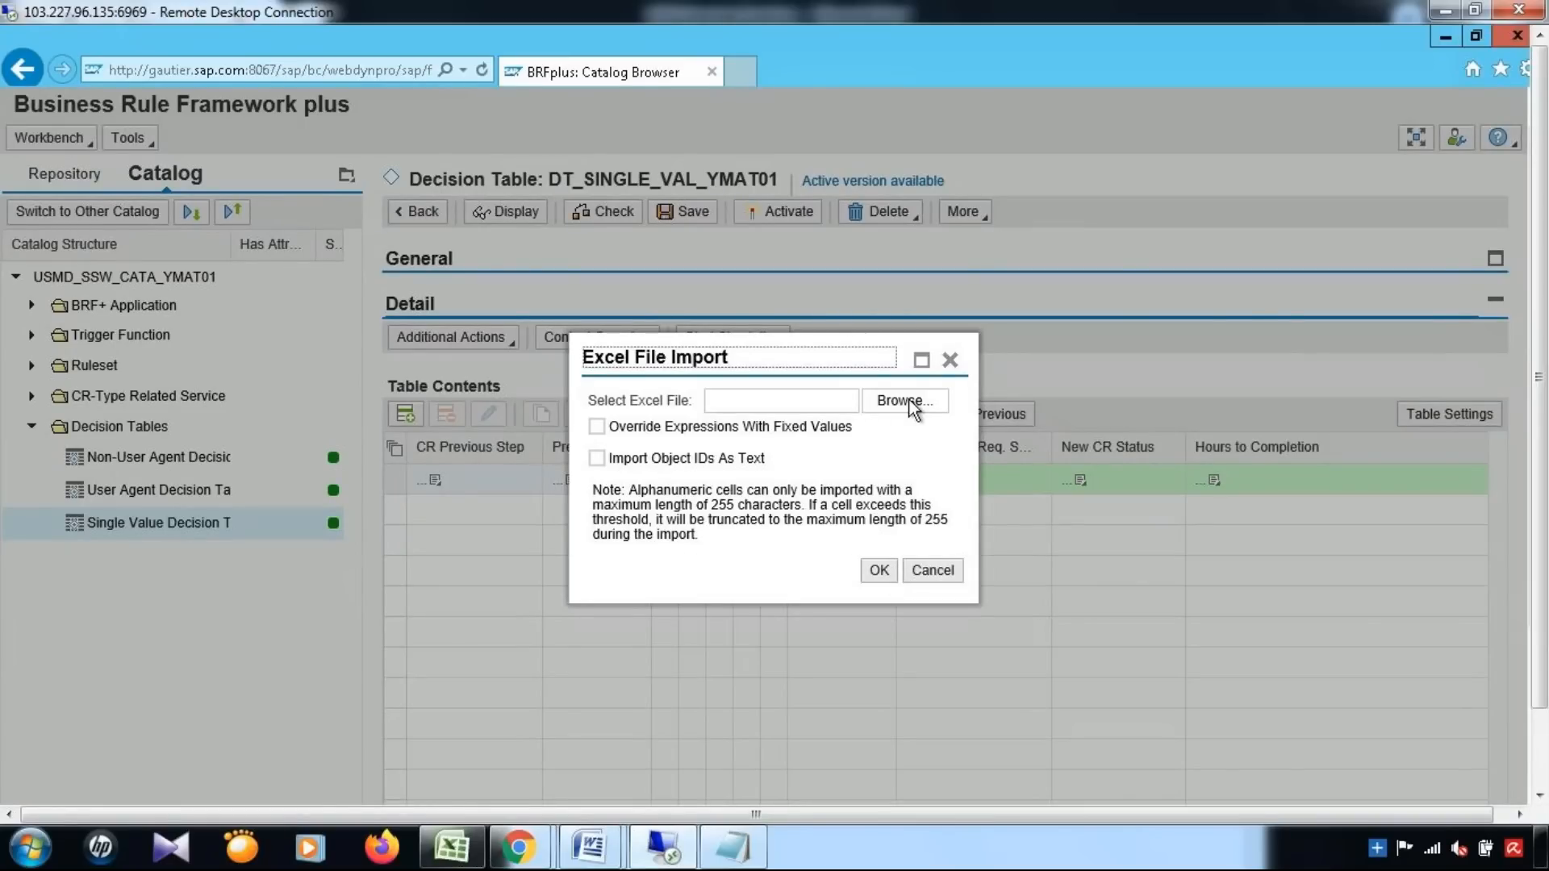
left_click(951, 359)
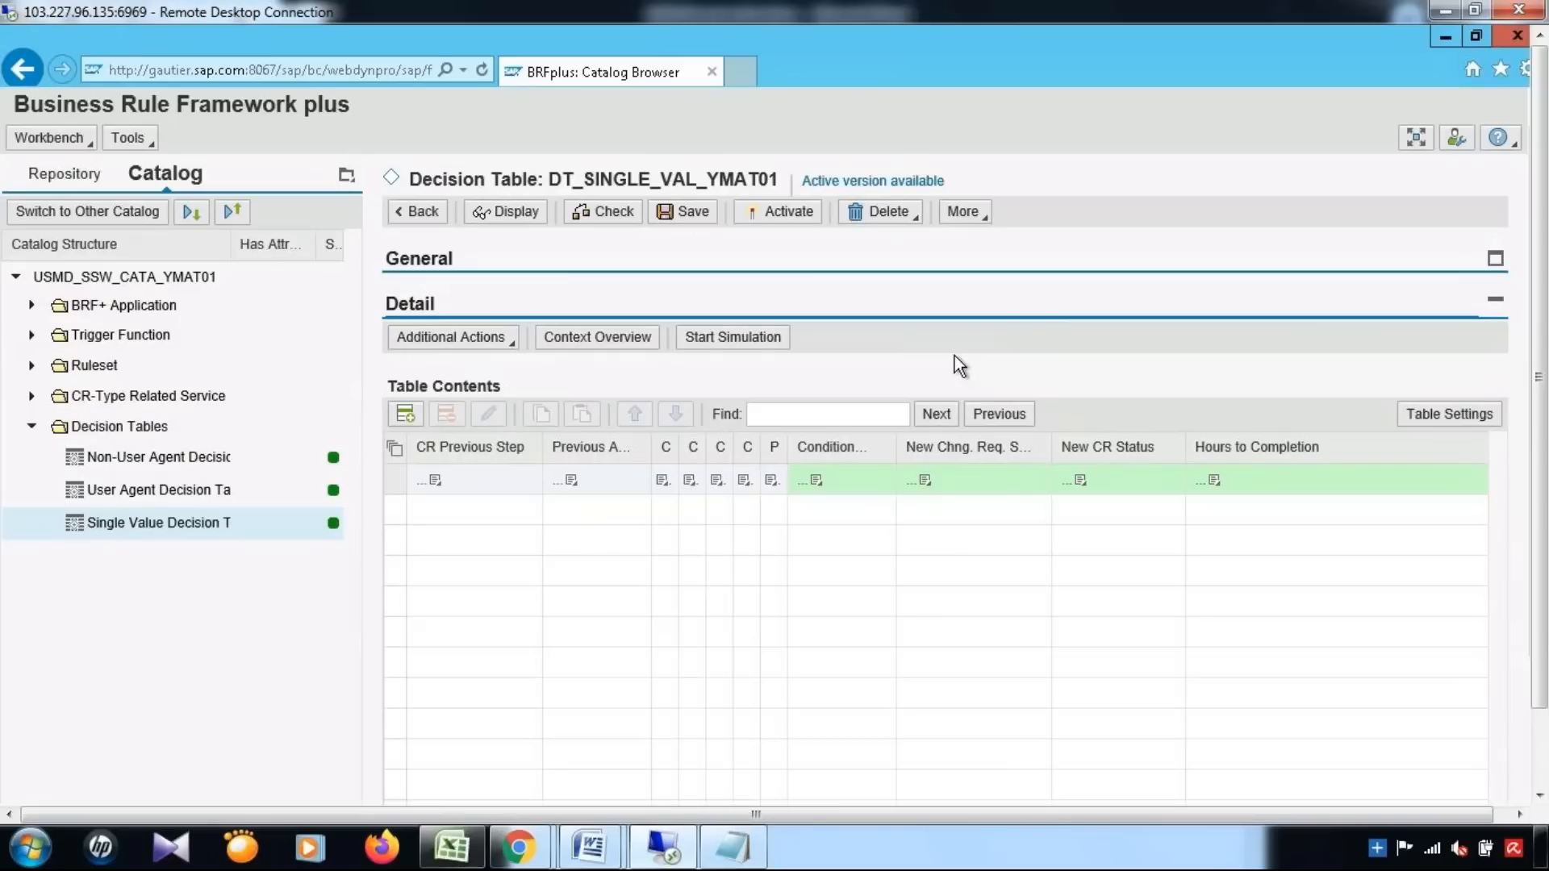
left_click(678, 213)
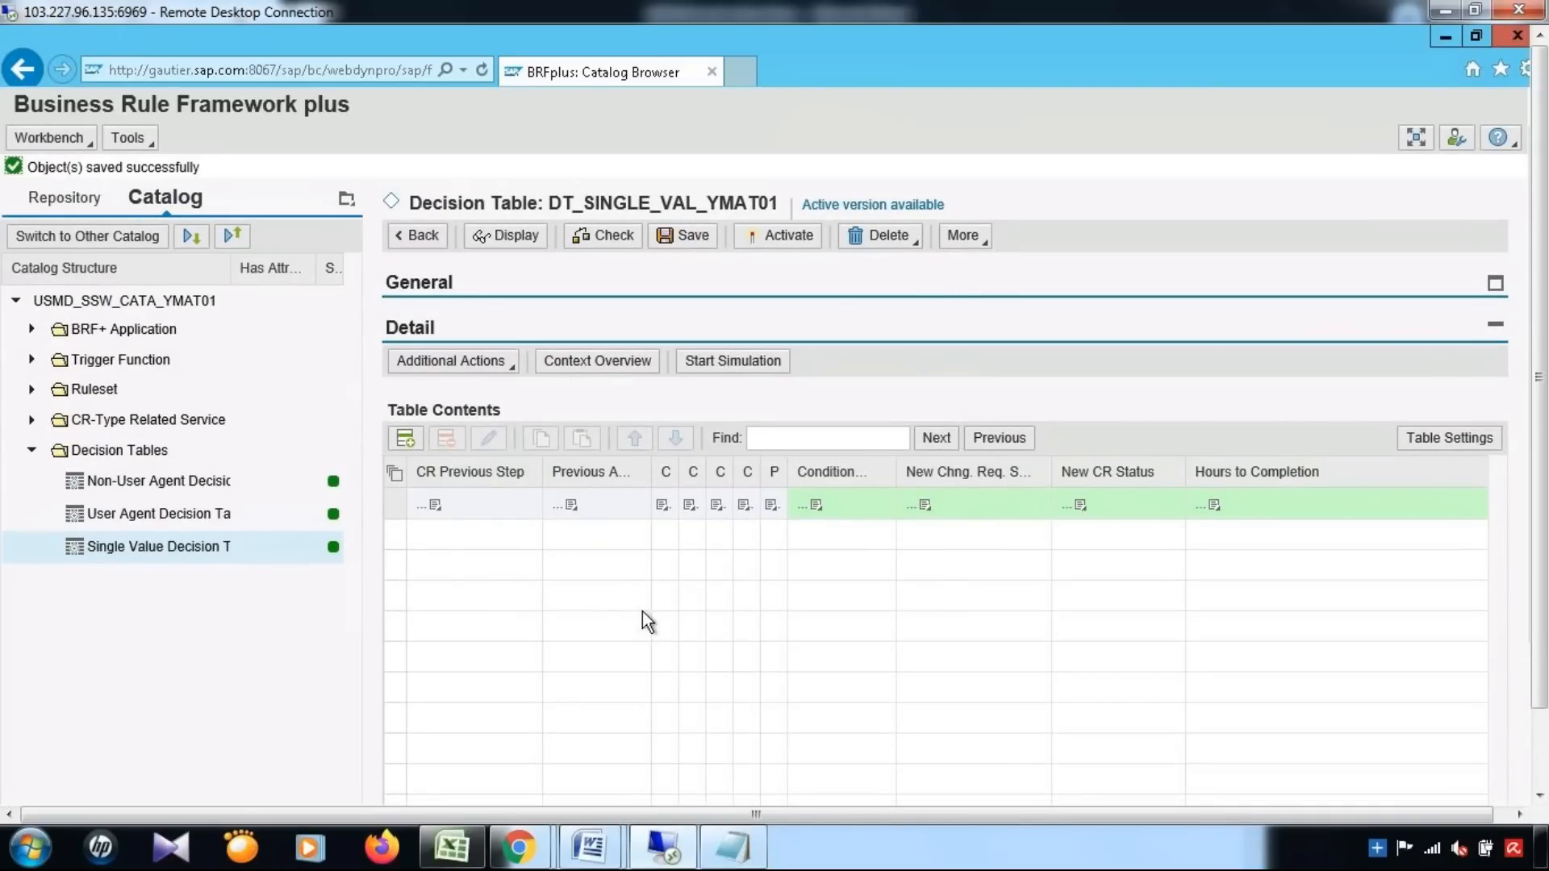
Open the options of the first row's CR Previous Step cell and switch to the Excel workbook to consult the workflow stages
left_click(436, 507)
left_click(464, 847)
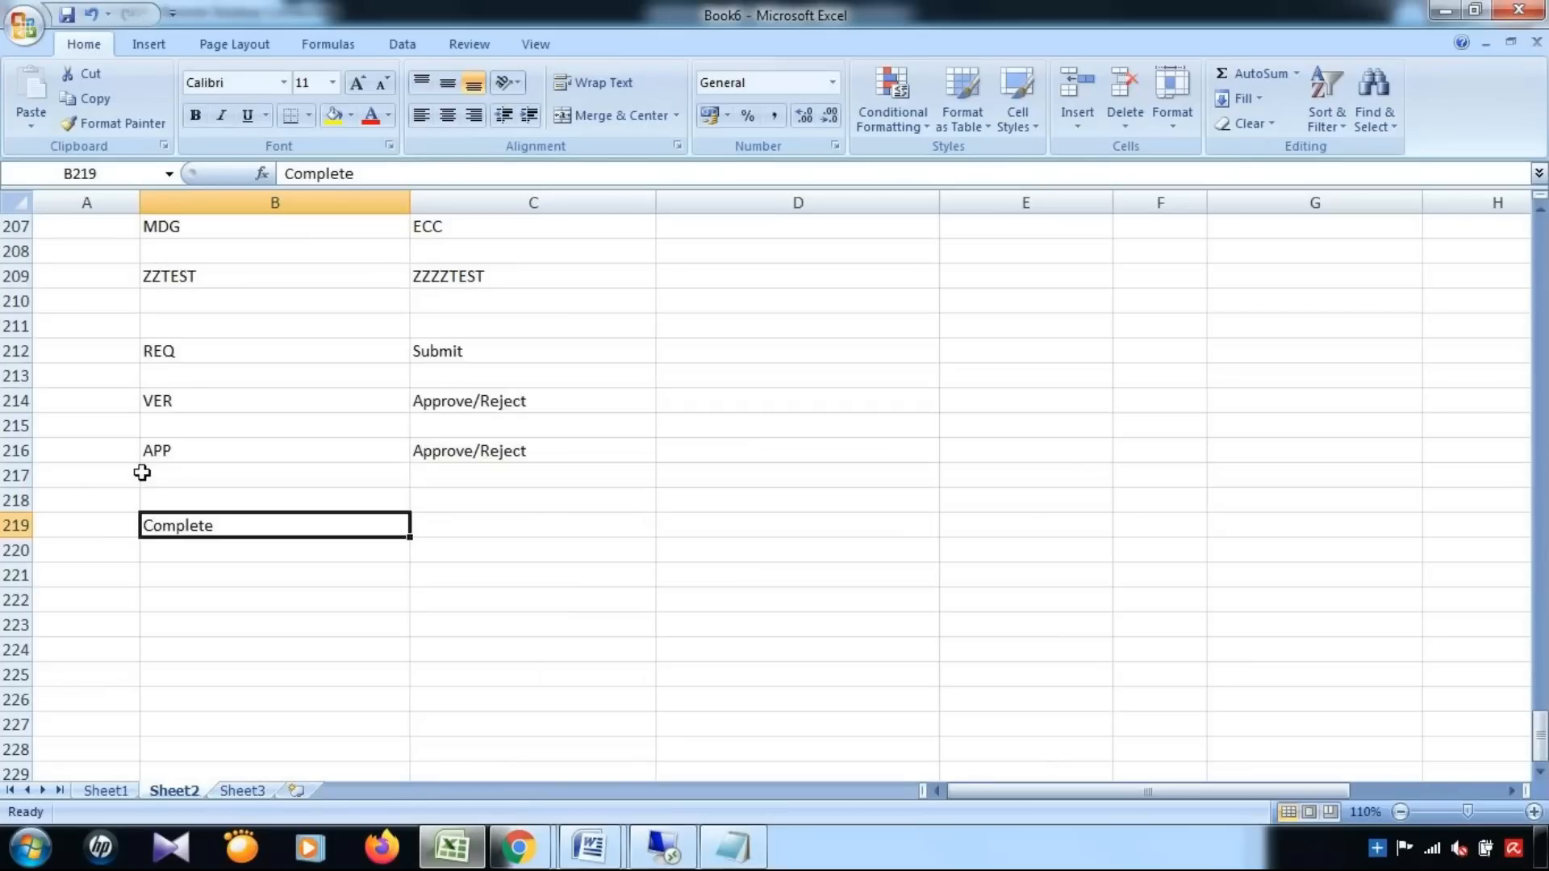
Review the REQ submit row in the workflow sheet, and set CR Previous Step to is equal to 00 in DT_SINGLE_VAL_YMAT01
left_click(159, 355)
left_click(414, 353)
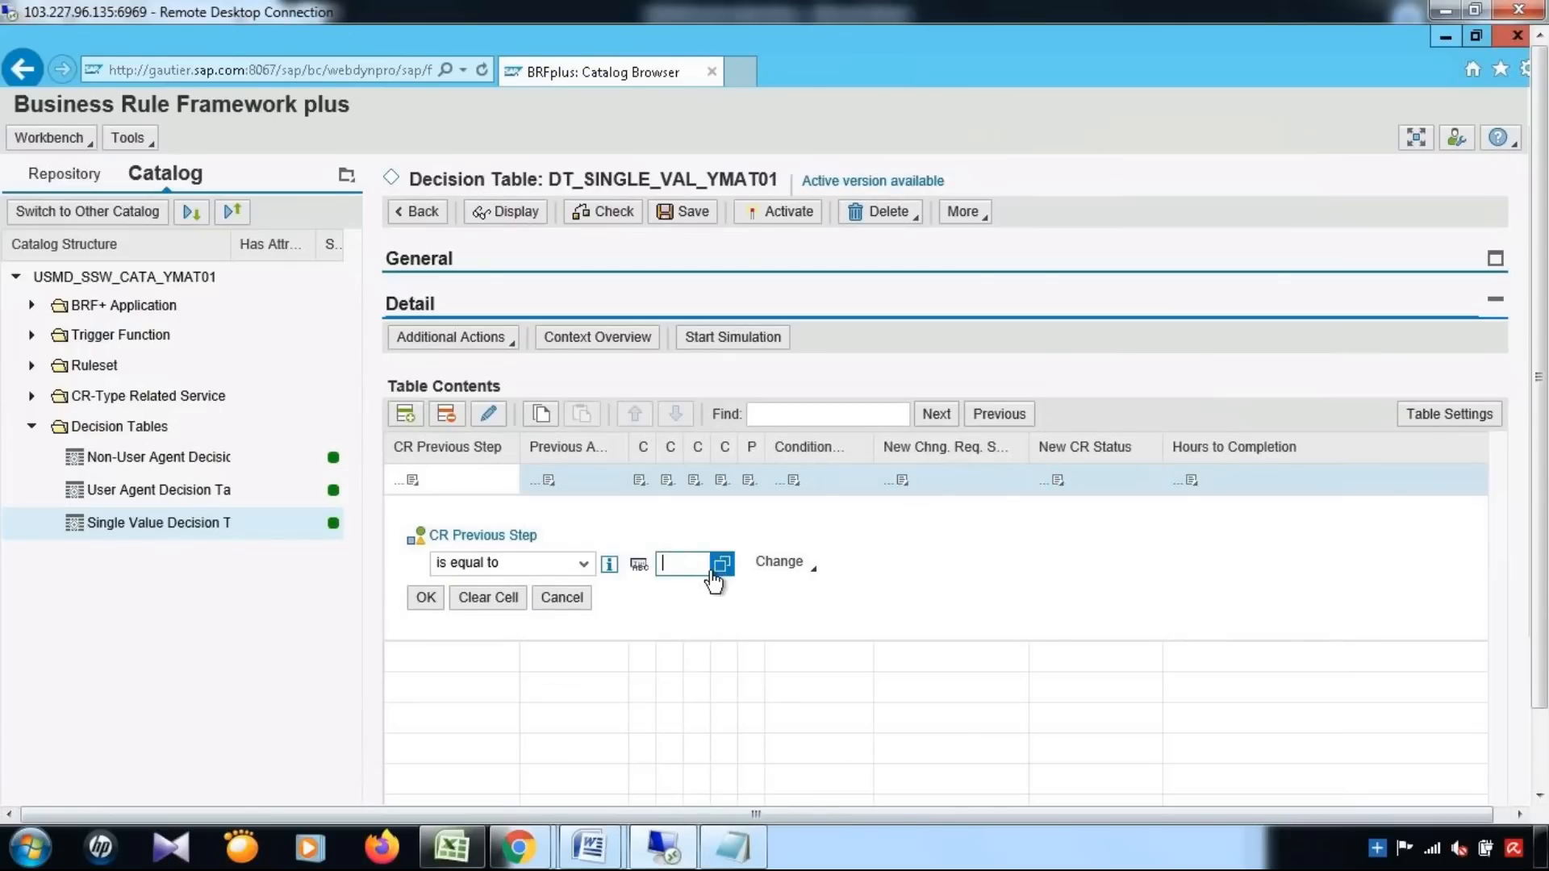
type("00")
left_click(425, 598)
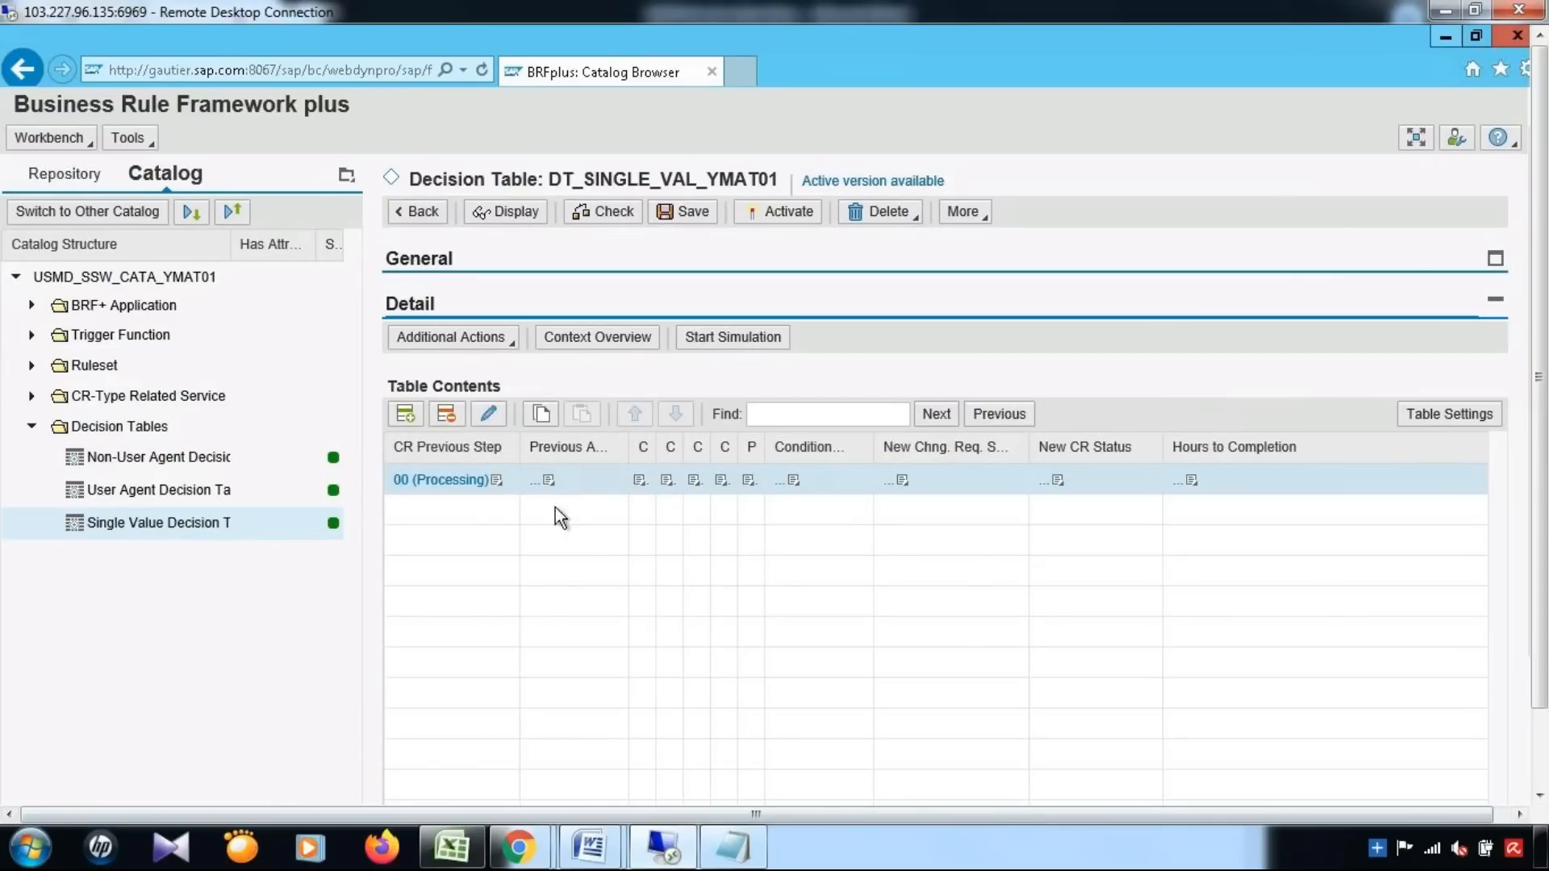
Enter 1 as a direct value for the Condition Alias of the 00 (Processing) row
left_click(797, 482)
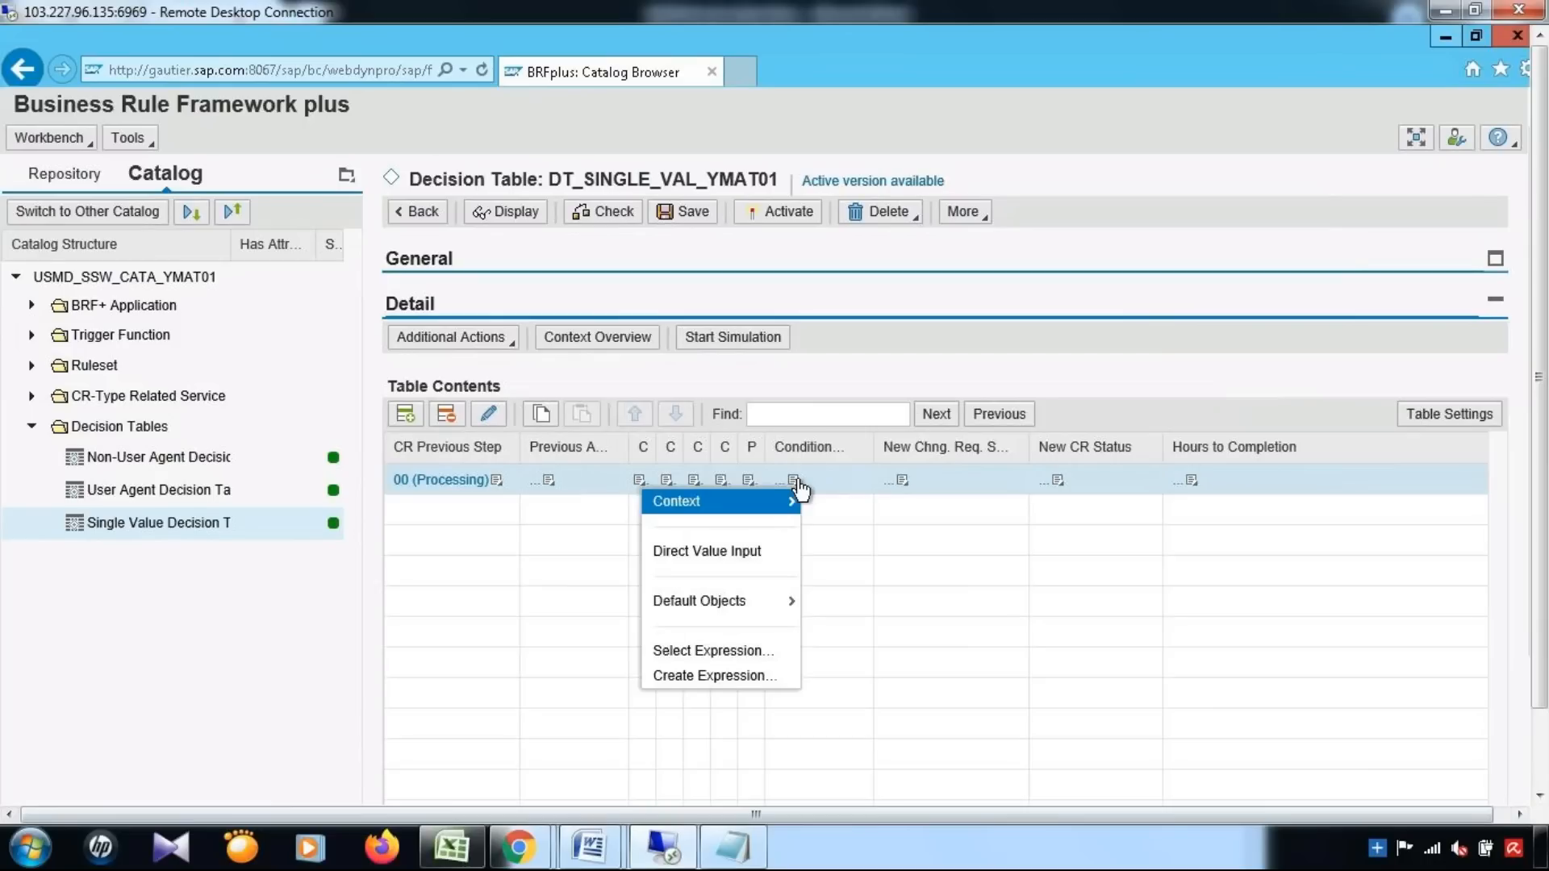
left_click(714, 550)
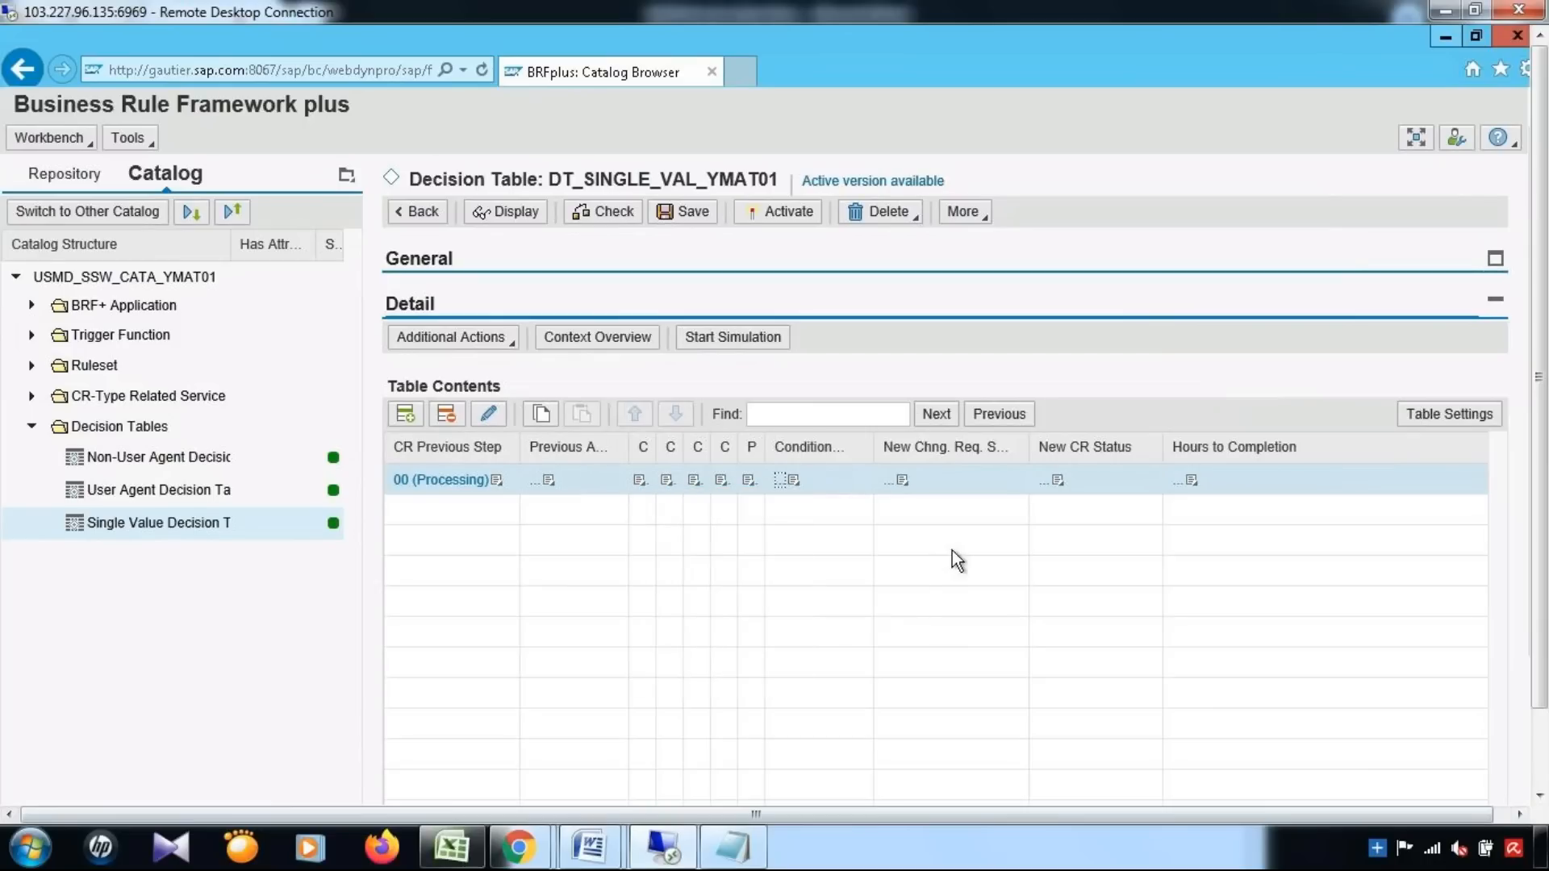
type("1")
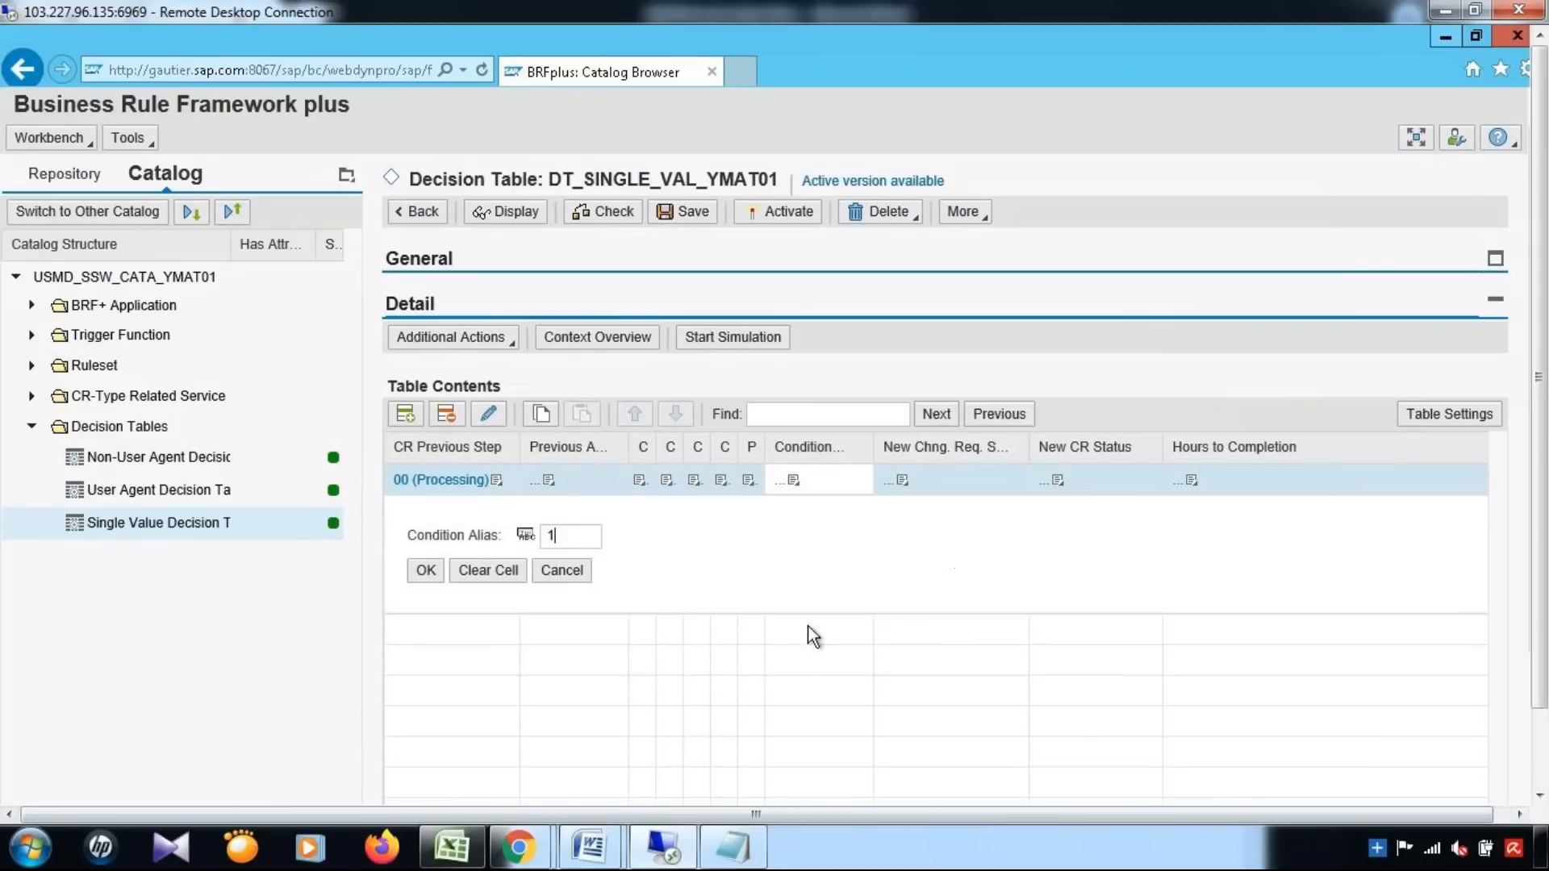
left_click(425, 573)
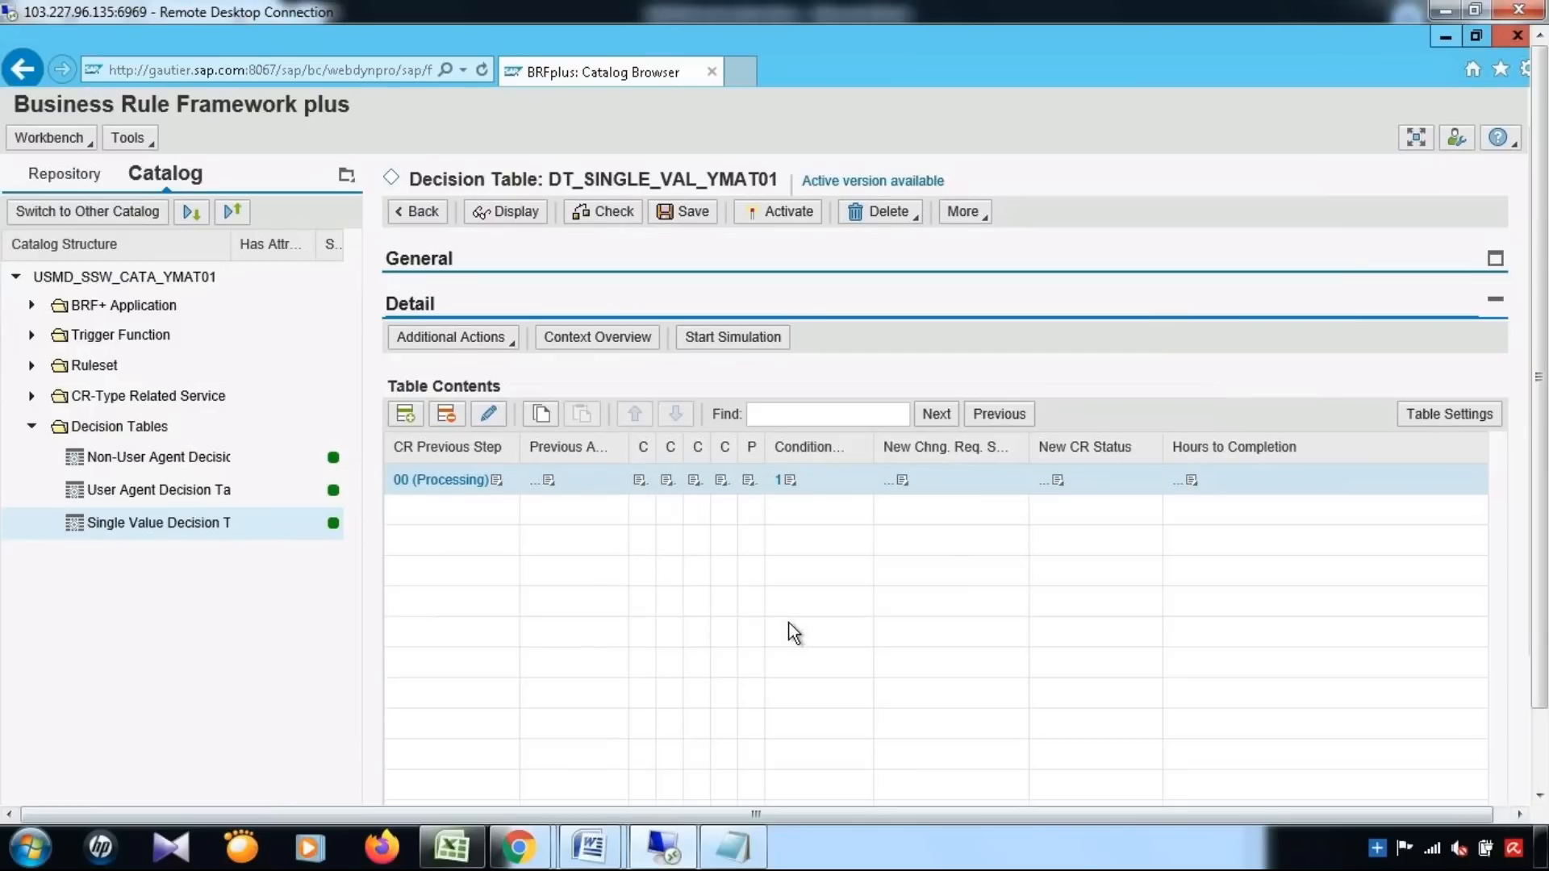
Set the row's New Chng. Req. Step to 90 by direct value, consulting the VER row in the Excel sheet
left_click(903, 480)
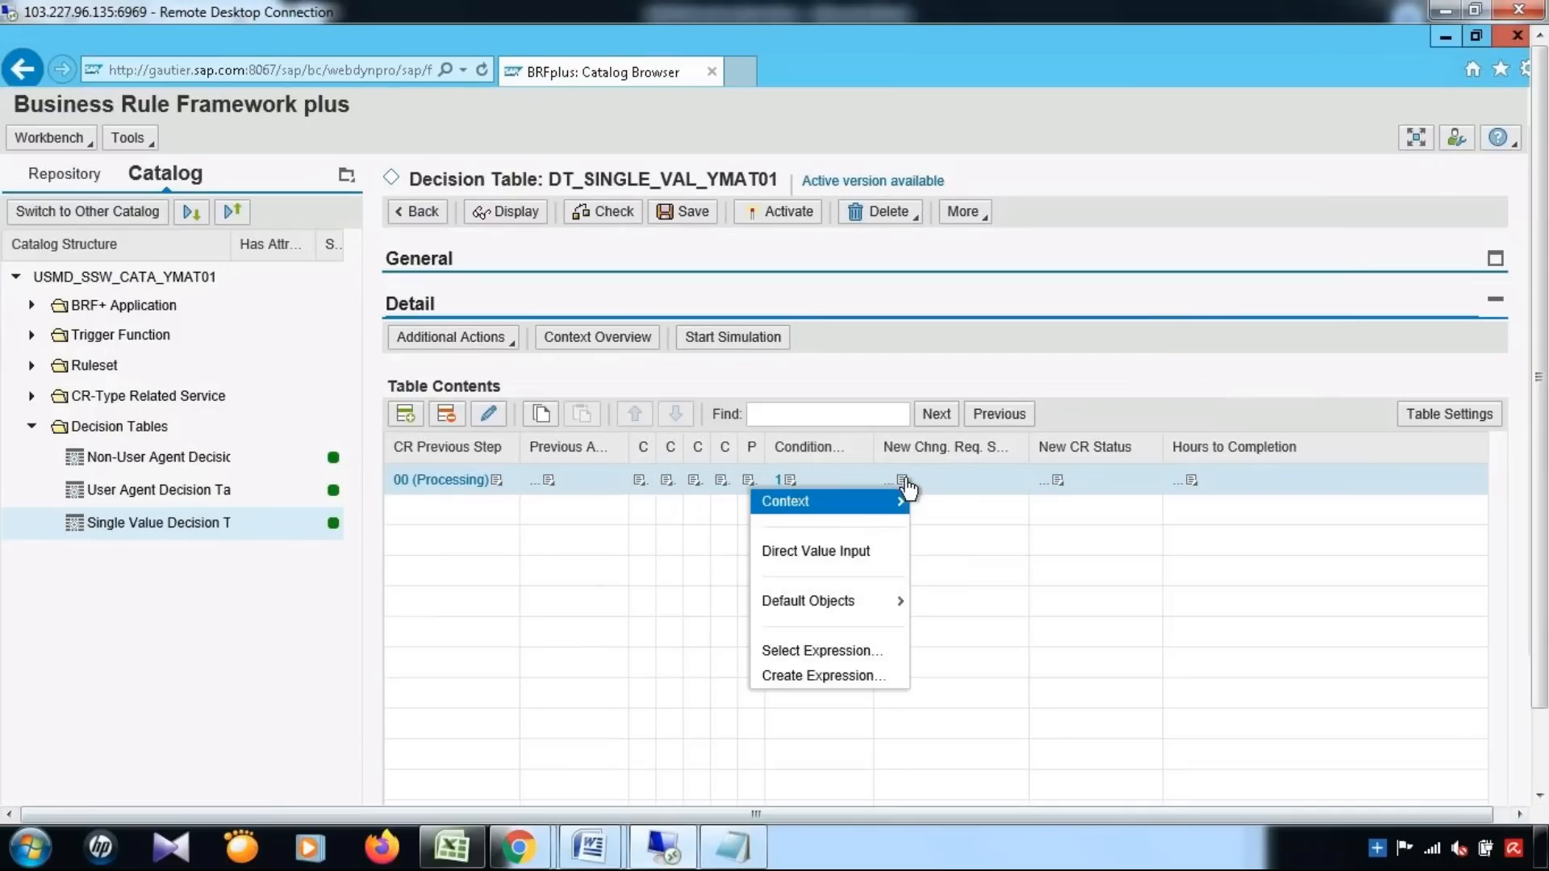
left_click(847, 546)
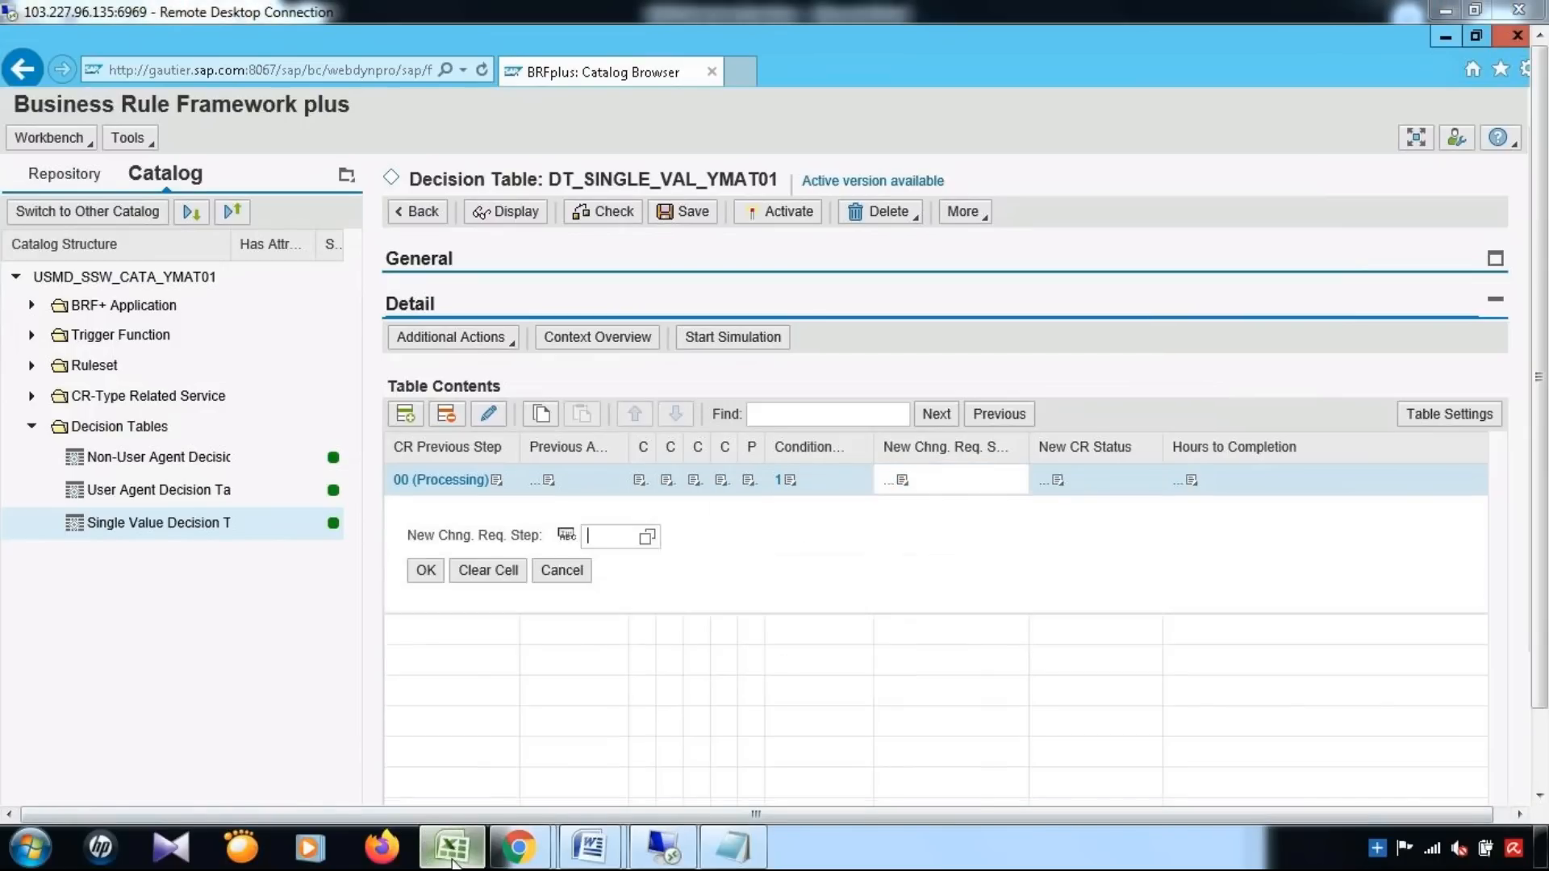
left_click(452, 847)
left_click(191, 400)
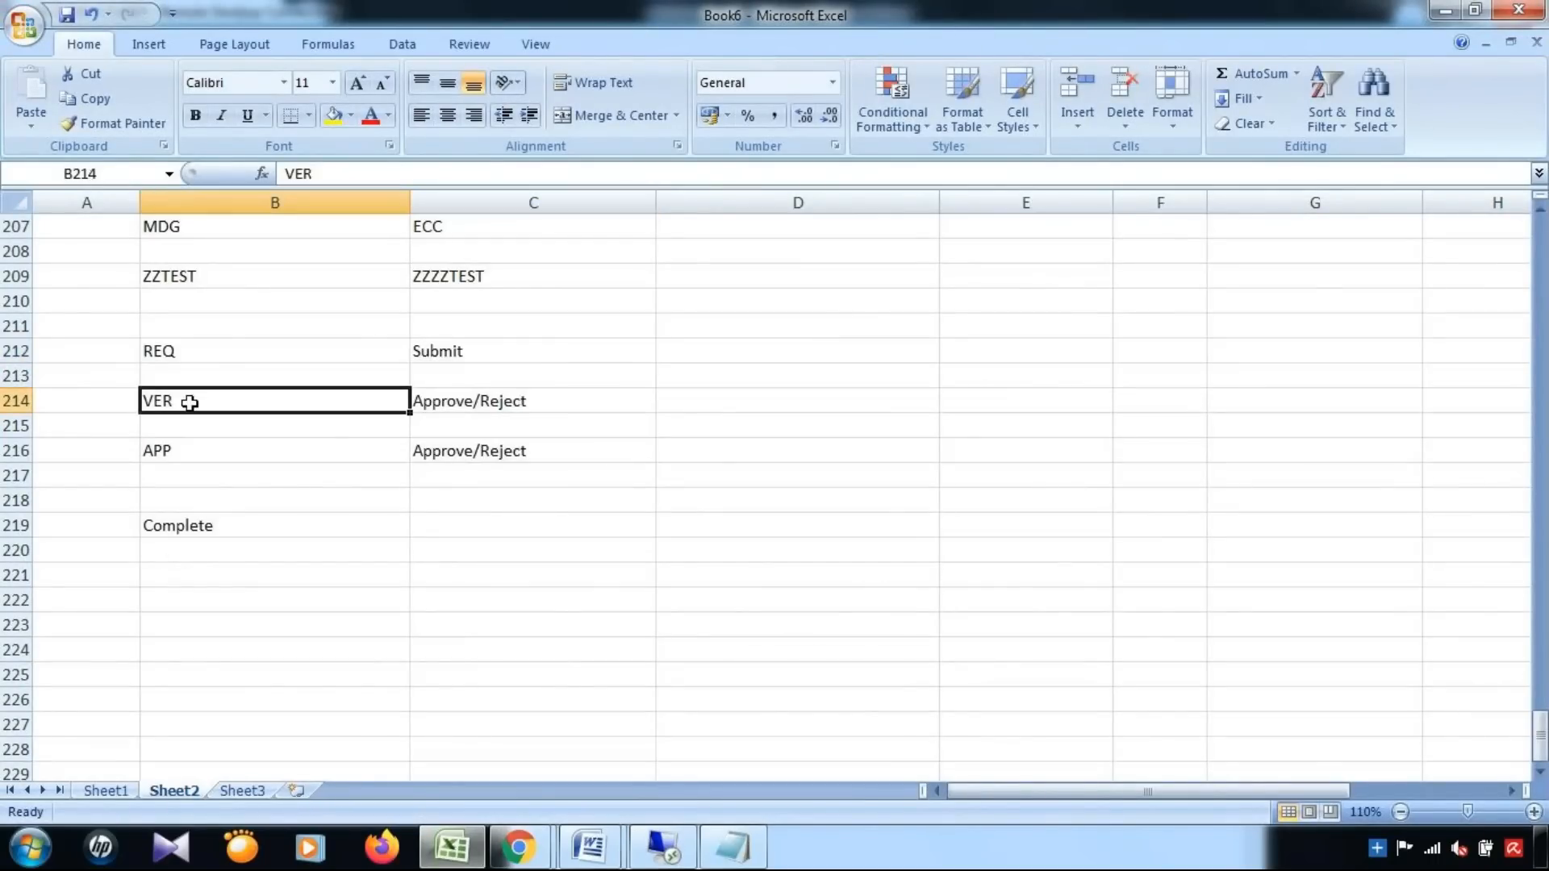
left_click(1445, 9)
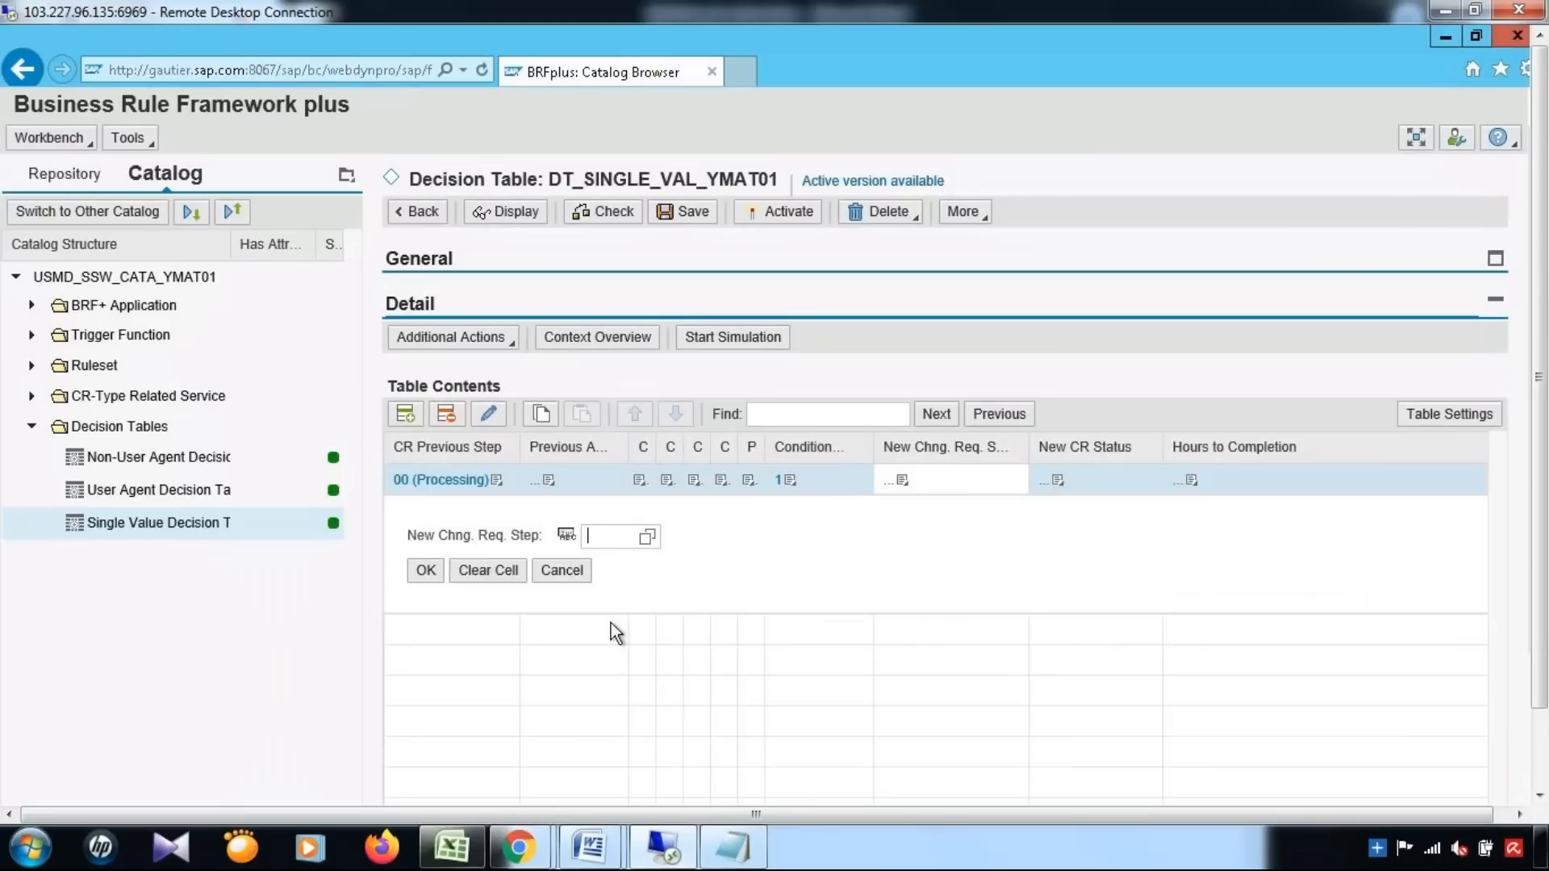
type("90")
left_click(428, 574)
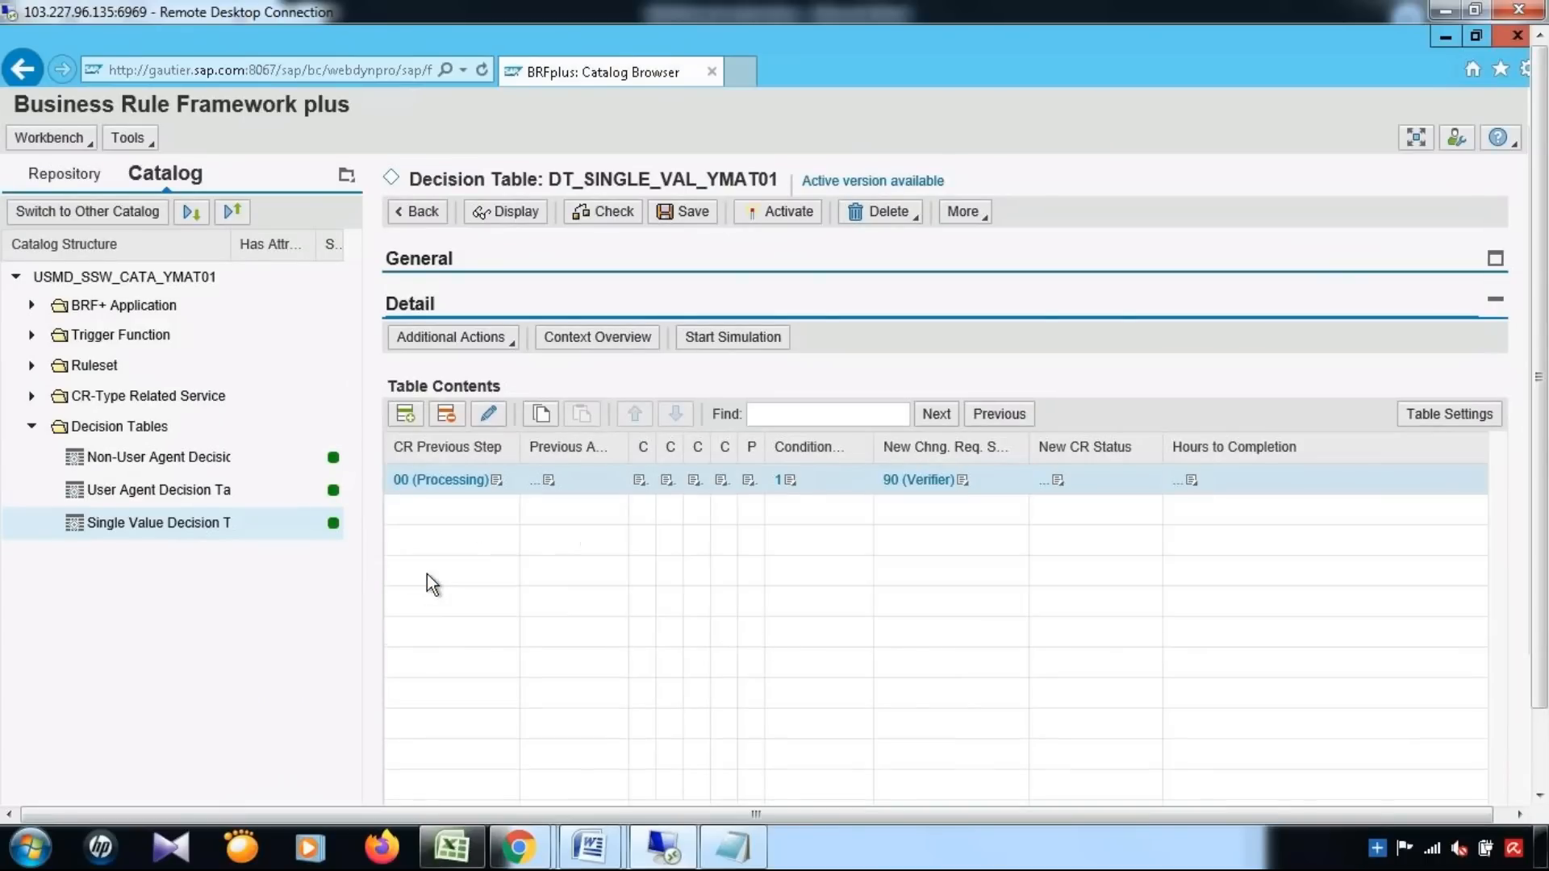
Start direct value input for the row's New CR Status and examine the list of available status values
left_click(1058, 482)
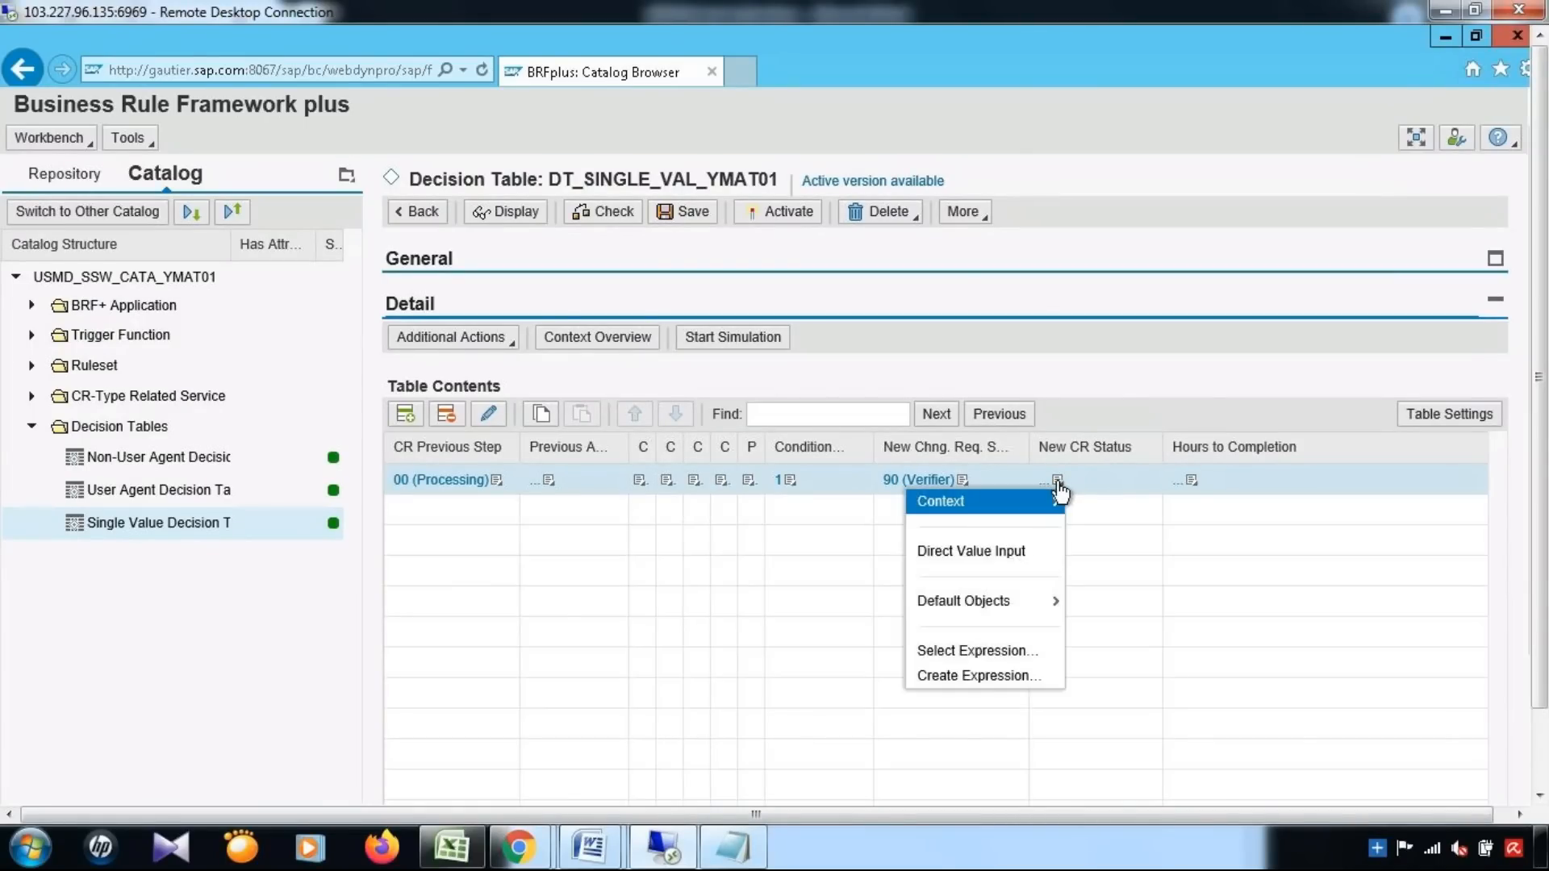
left_click(1020, 558)
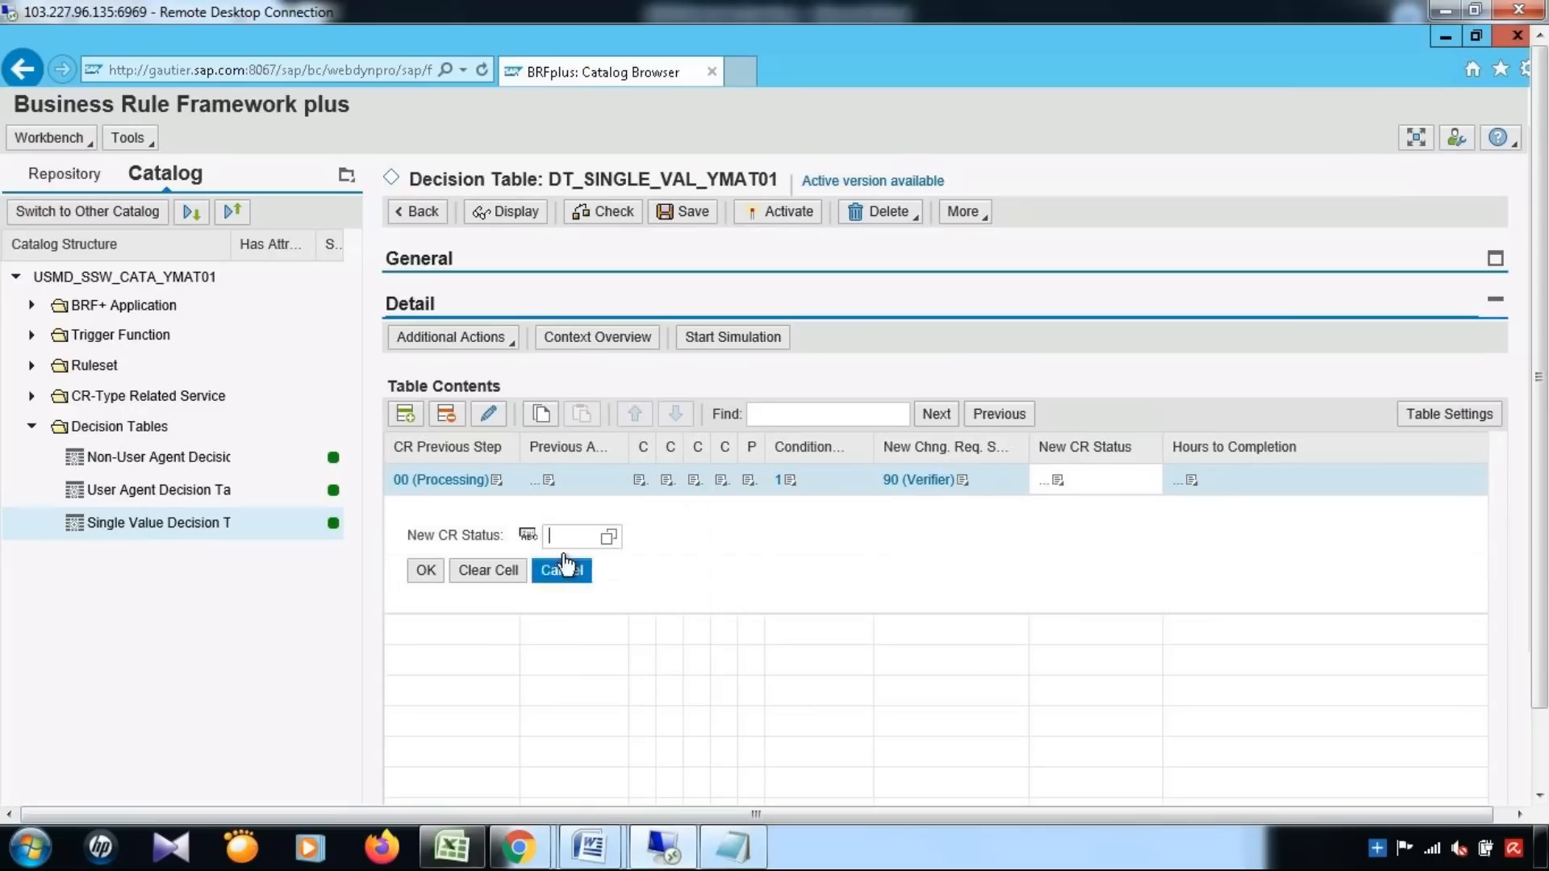
left_click(611, 539)
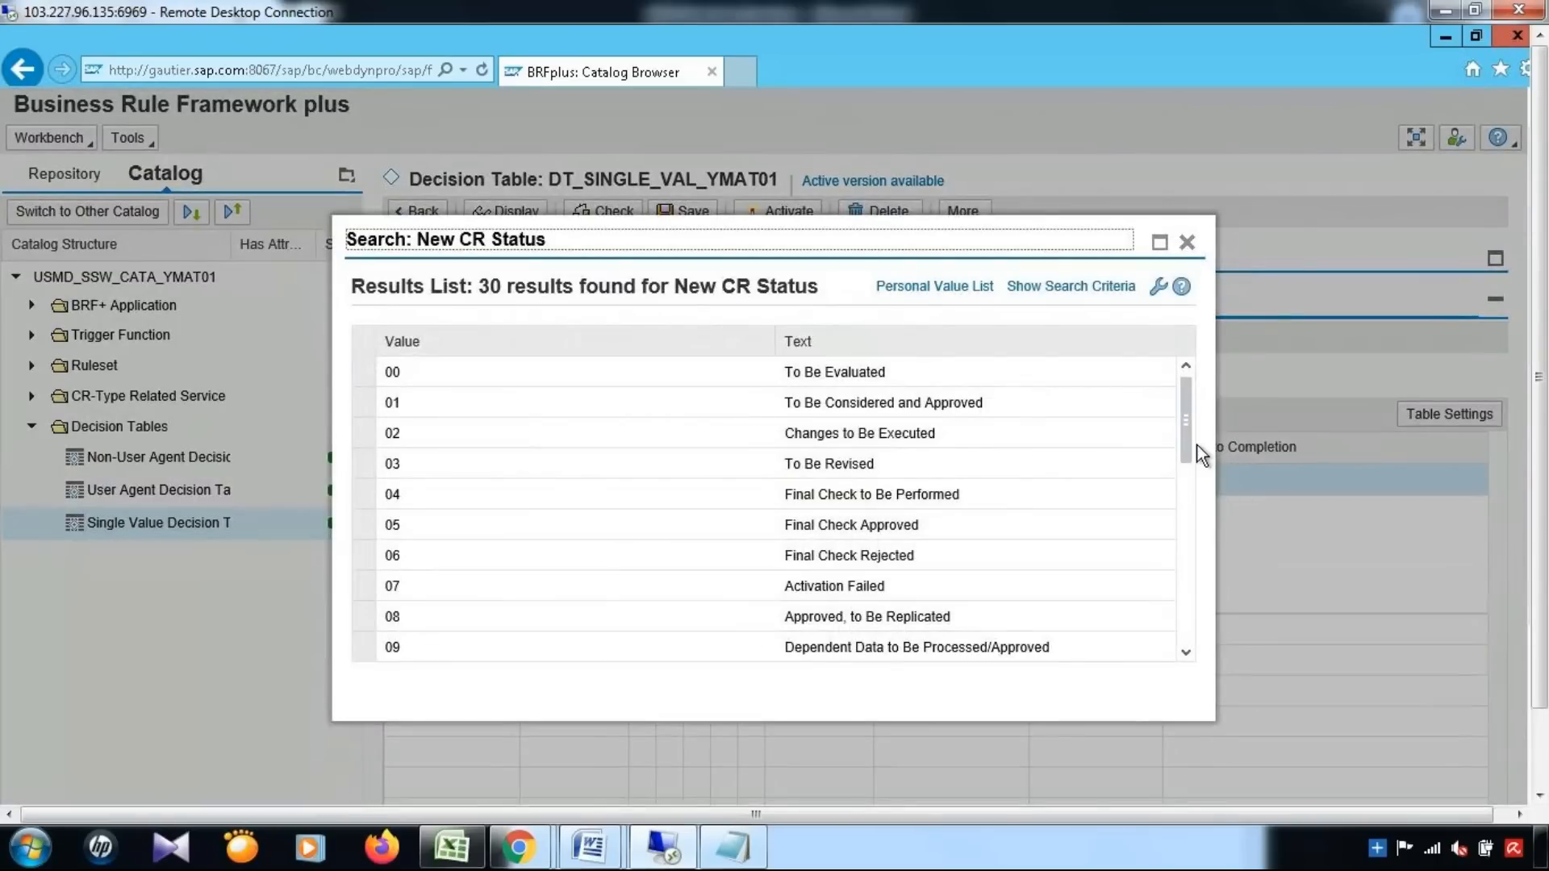
left_click_drag(1185, 435, 1181, 625)
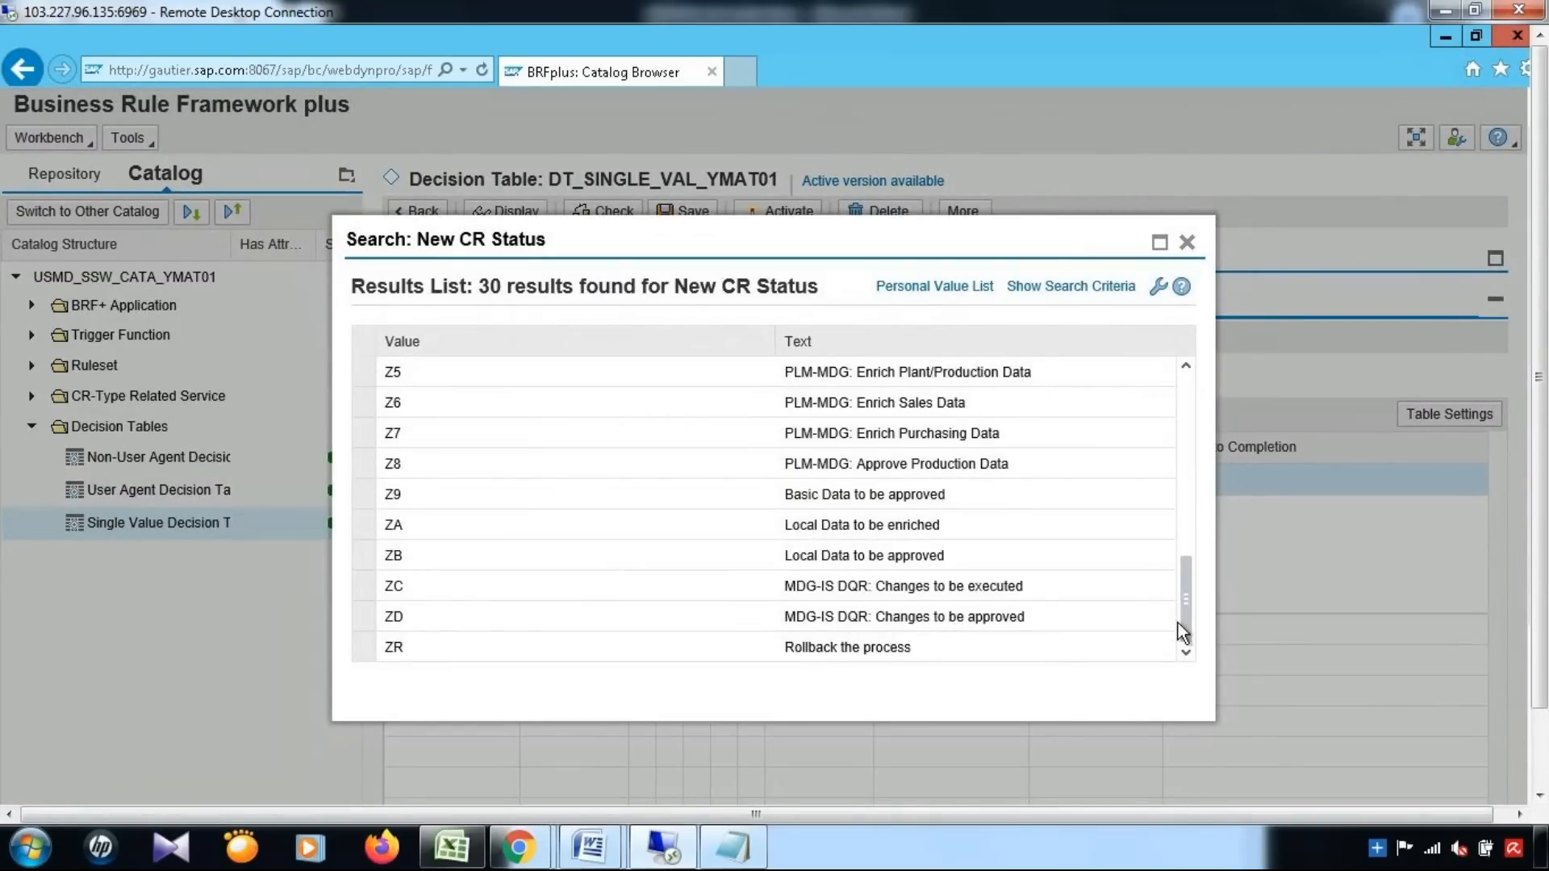
scroll(1109, 564, "up", 4)
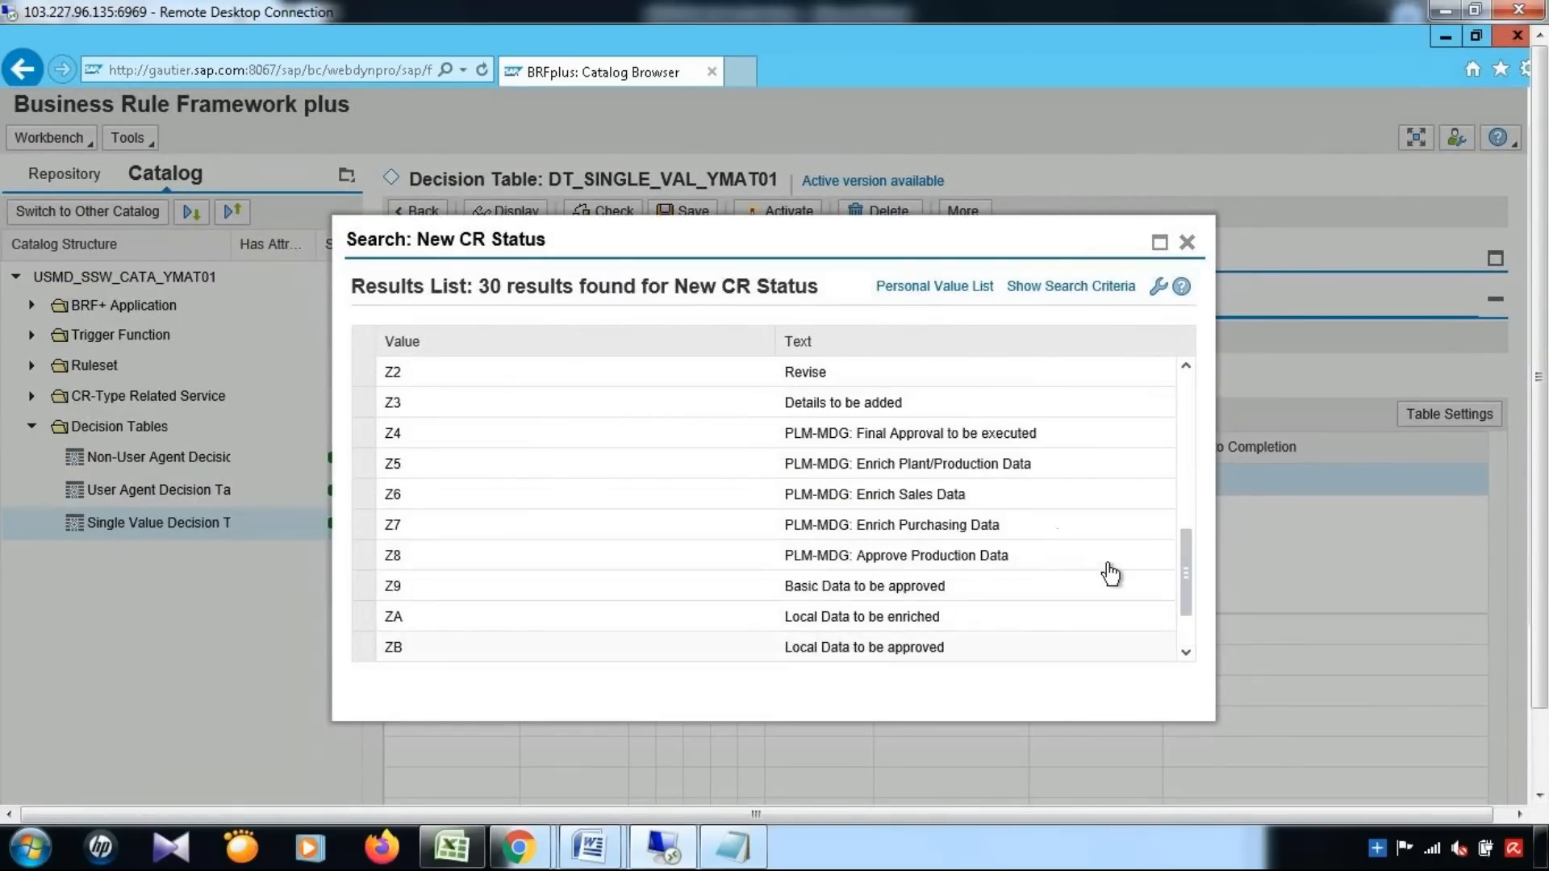
left_click(1186, 242)
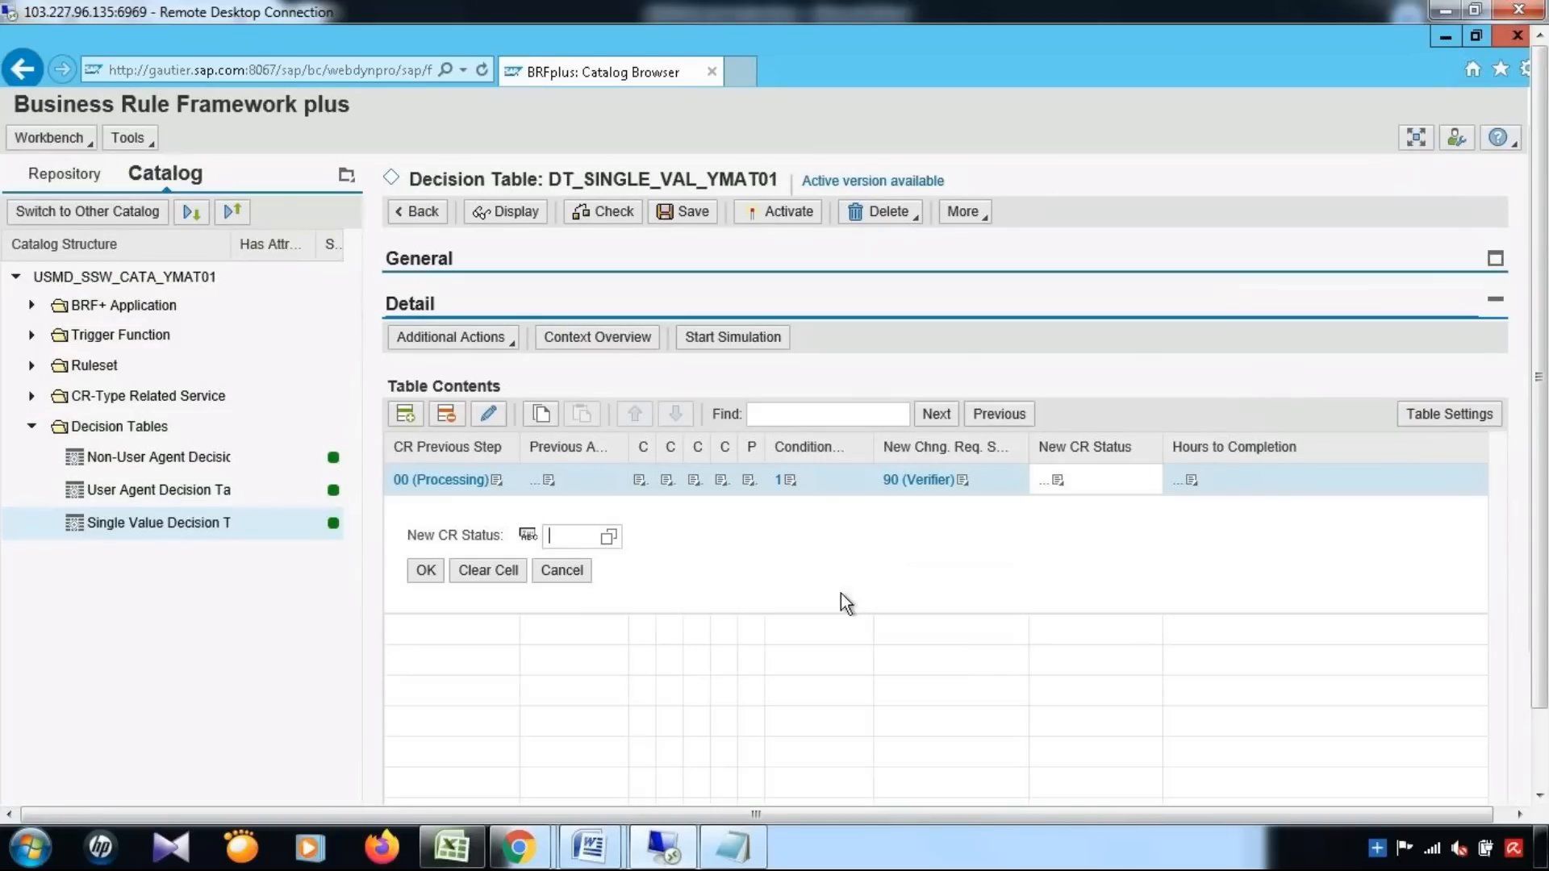
Switch to the SAP Display IMG window and open Edit Statuses of Change Requests under Process Modeling, Change Requests
left_click(1442, 34)
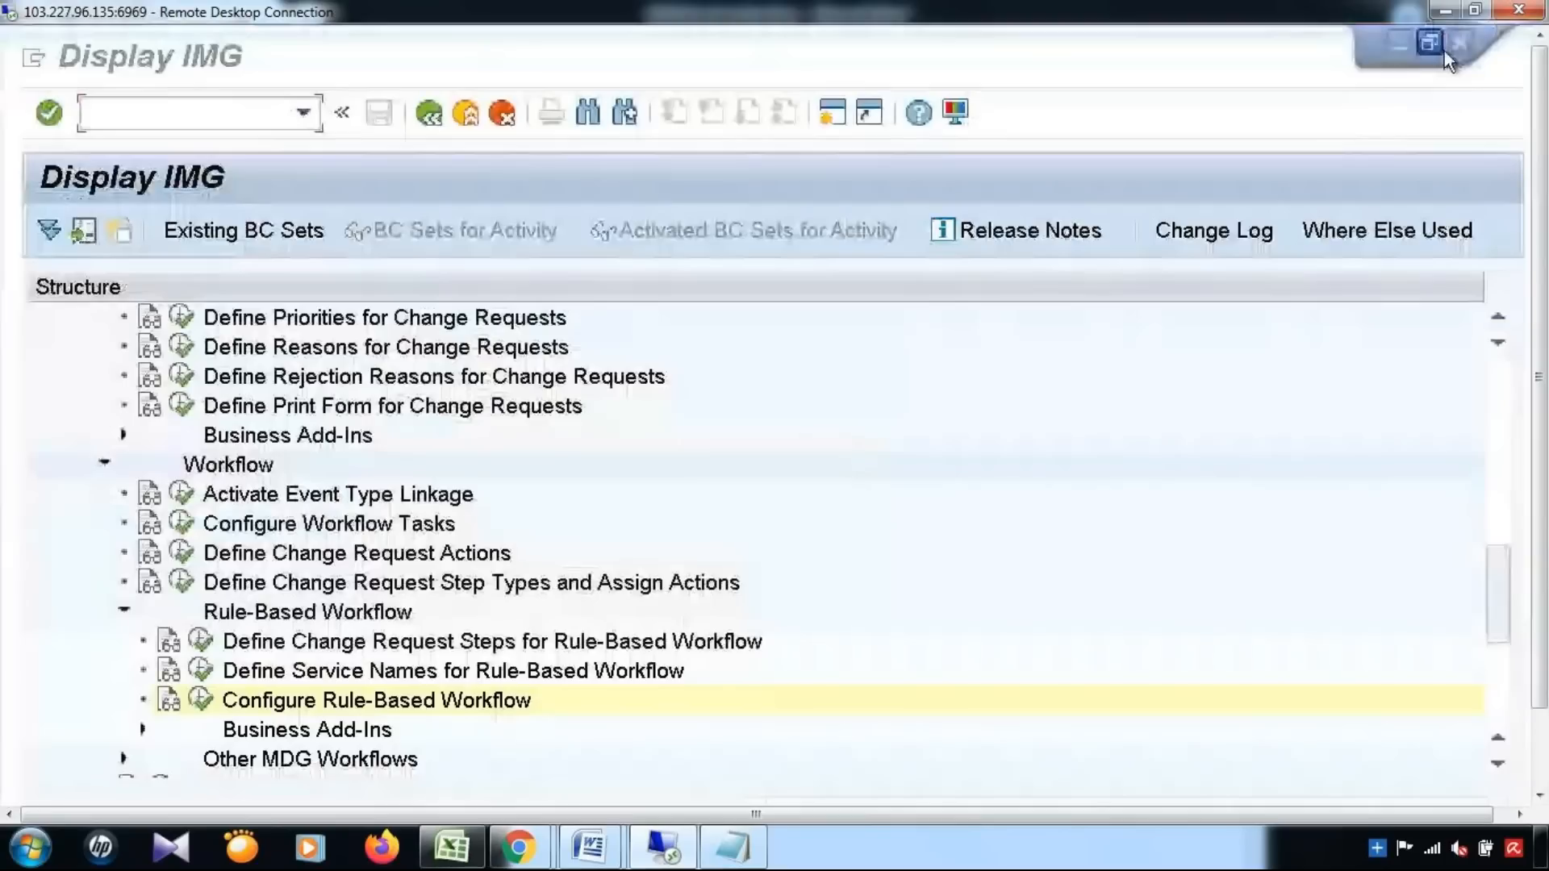
left_click(359, 553)
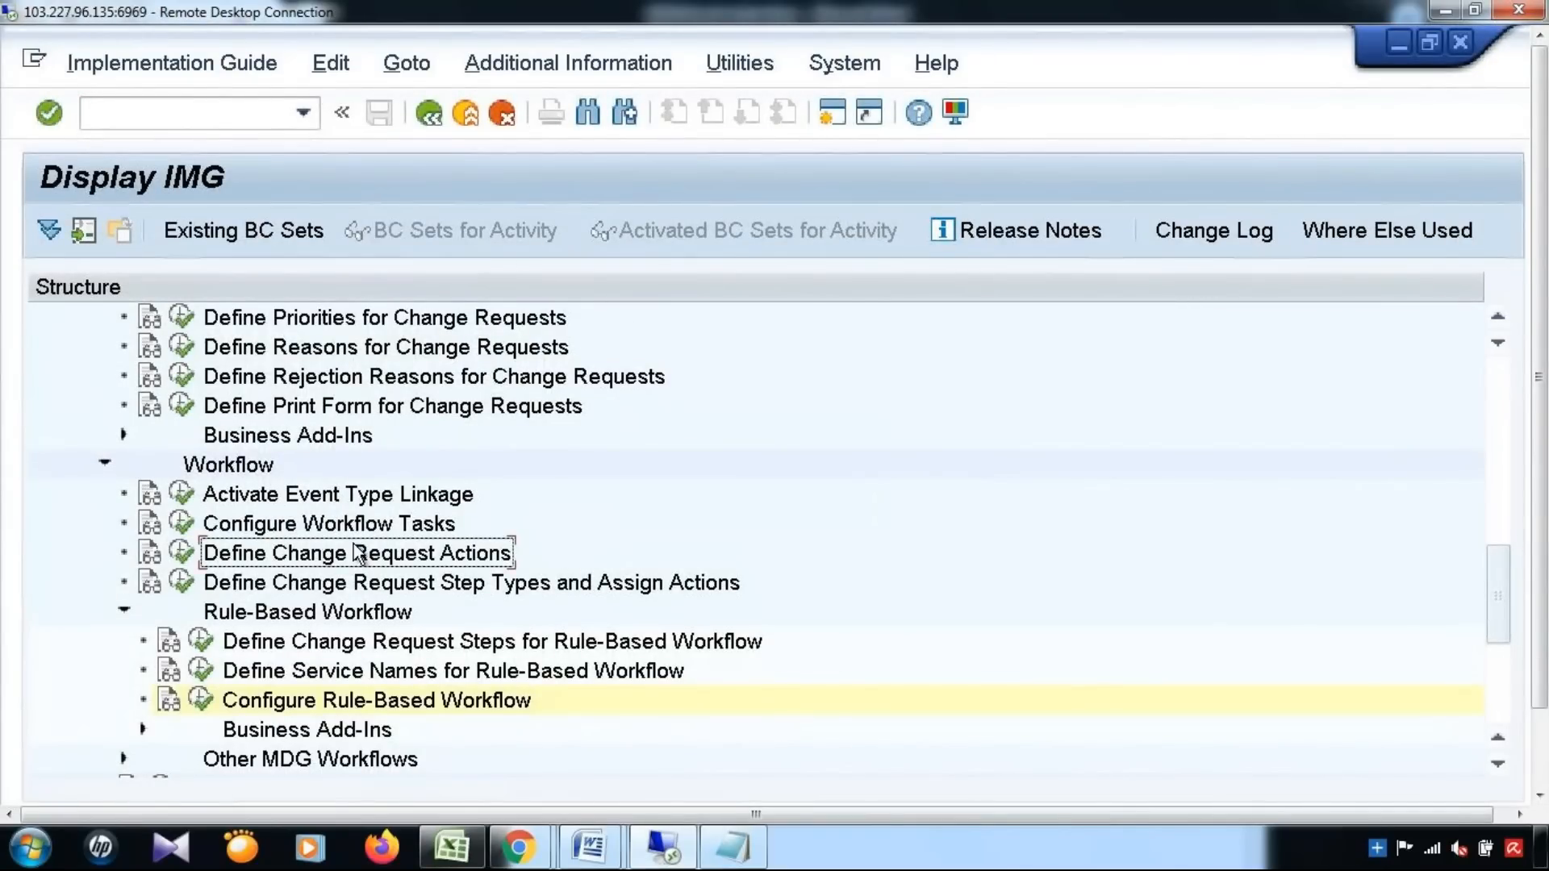
scroll(481, 549, "up", 5)
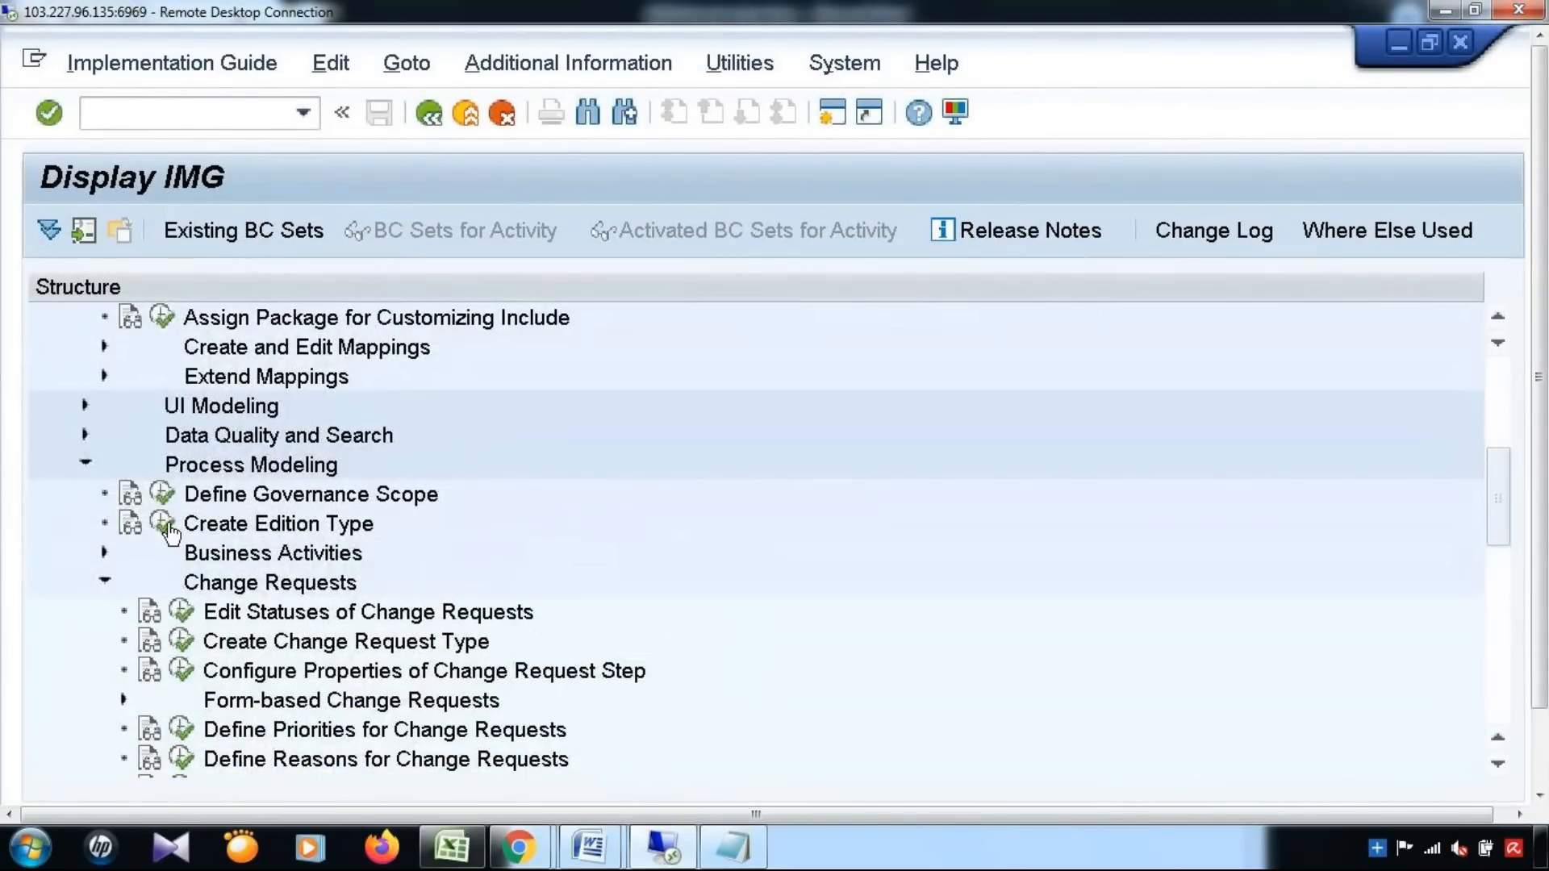
scroll(287, 655, "down", 1)
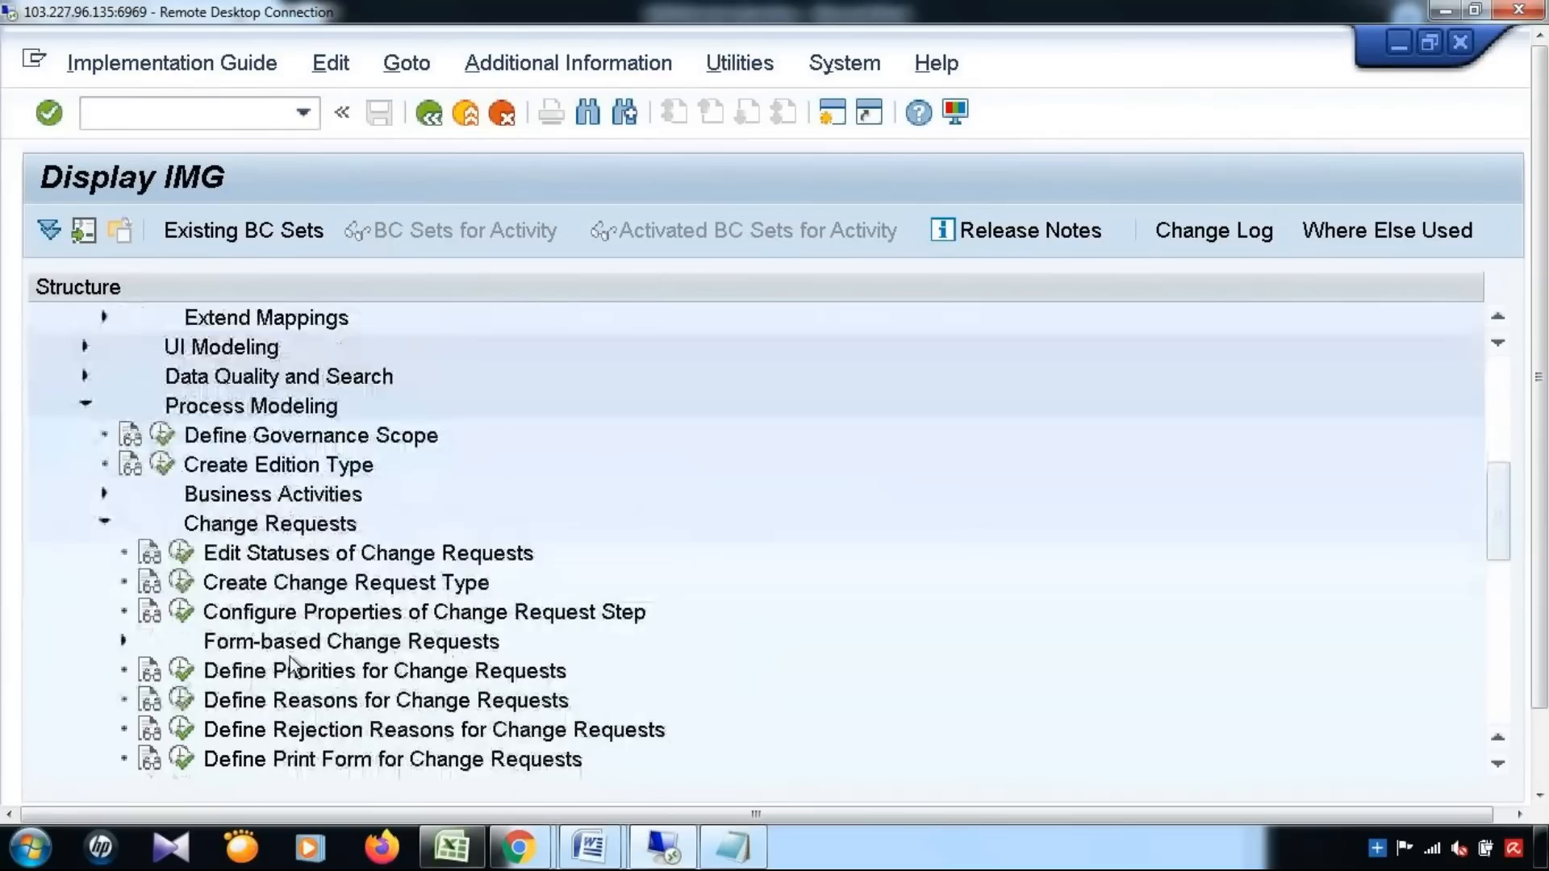
left_click(385, 557)
left_click(182, 553)
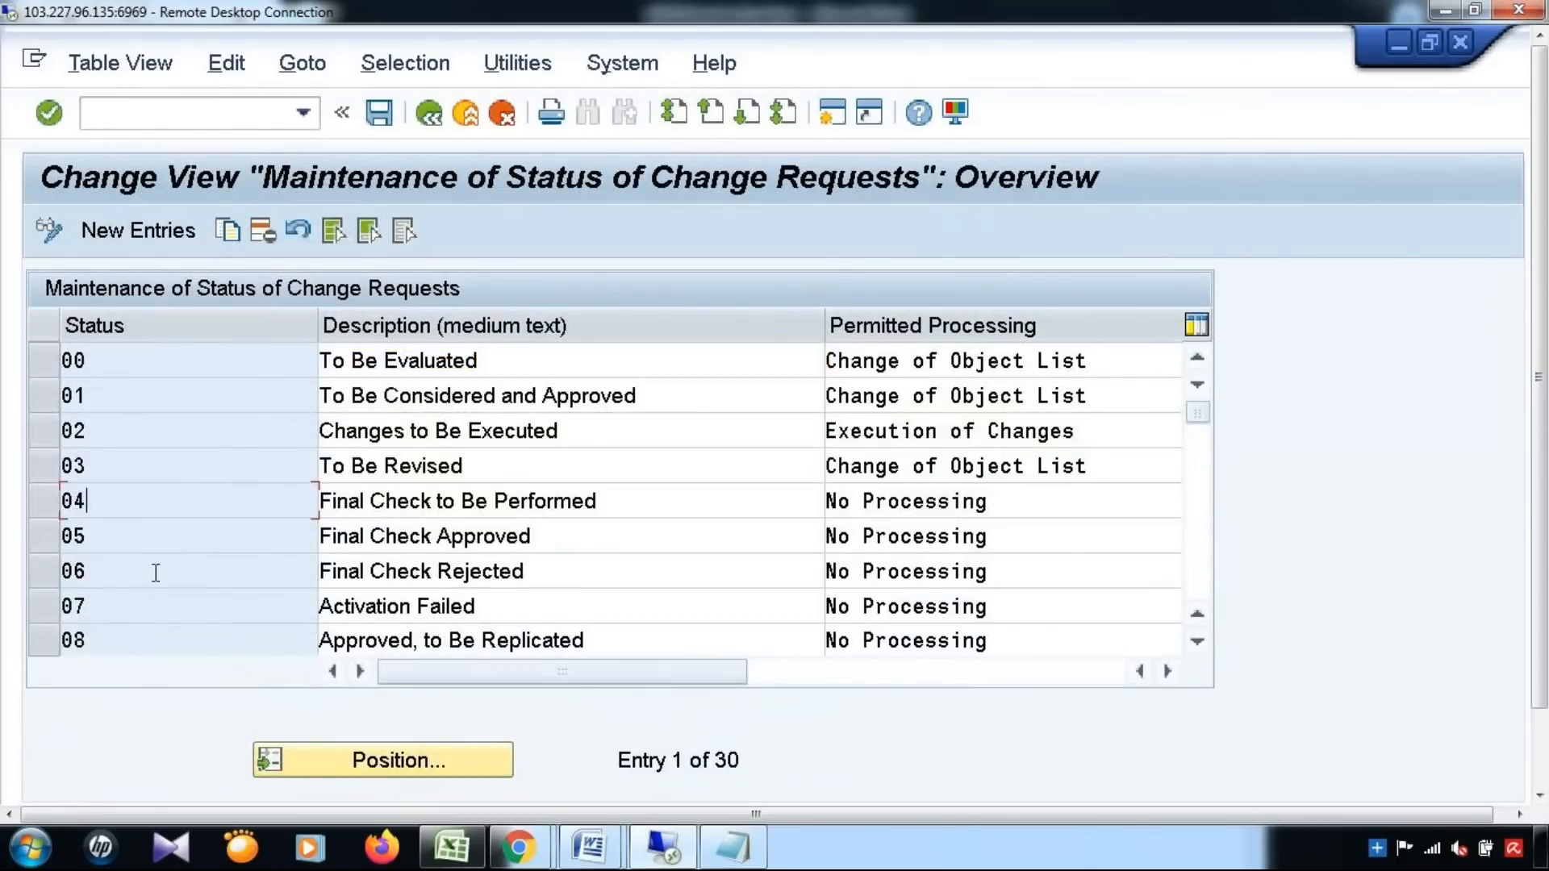
Review the existing statuses and create a new entry Y1 with the suggested description "To be Approved by Approver"
scroll(153, 572, "down", 6)
scroll(155, 573, "down", 3)
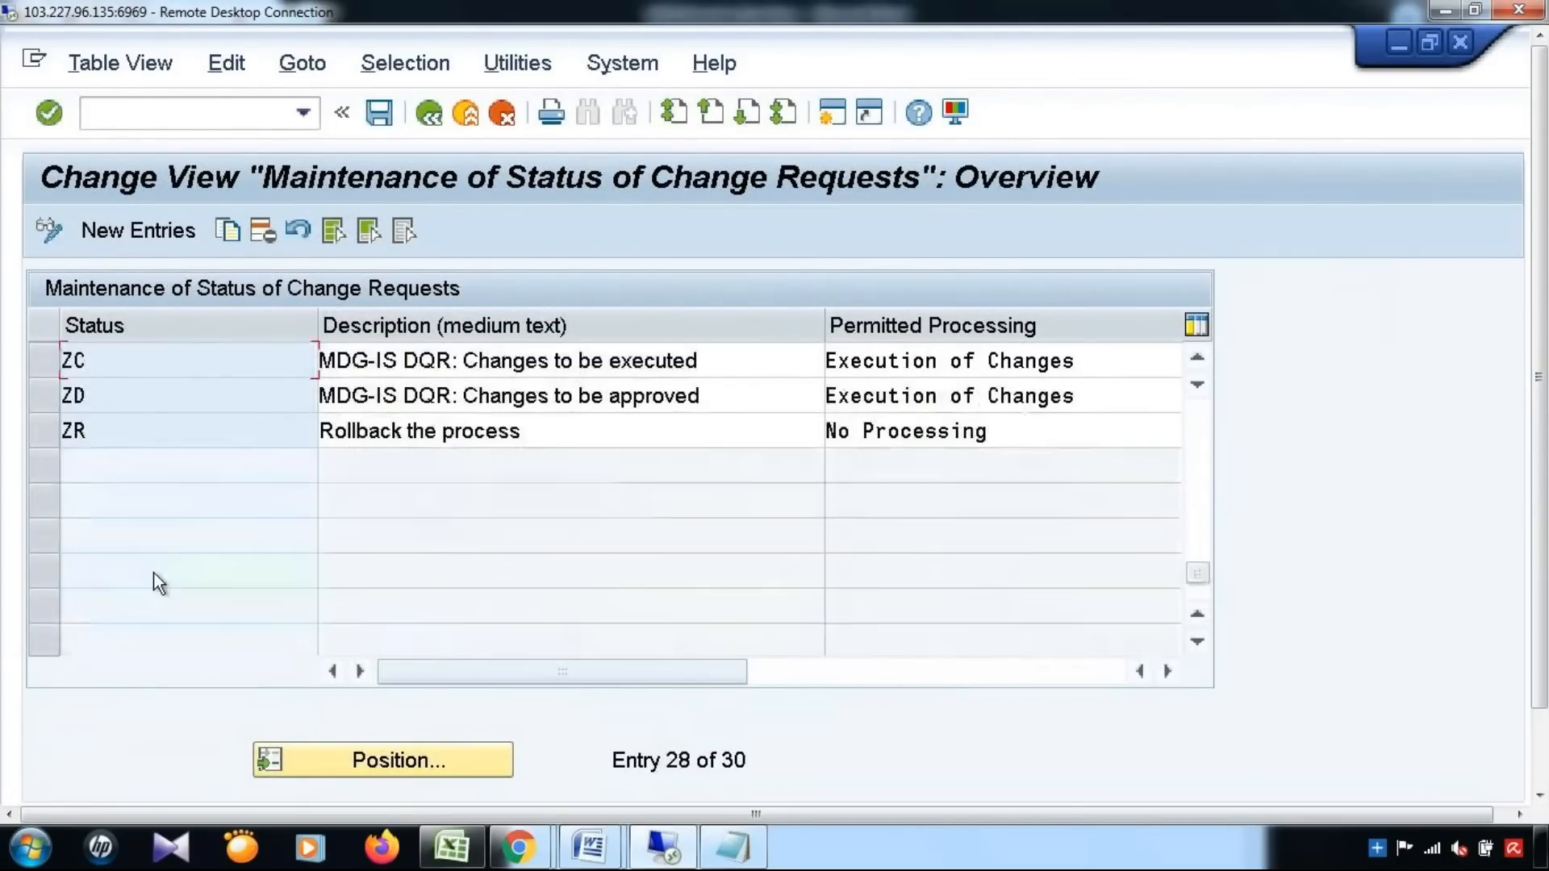
left_click(152, 231)
type("Y1")
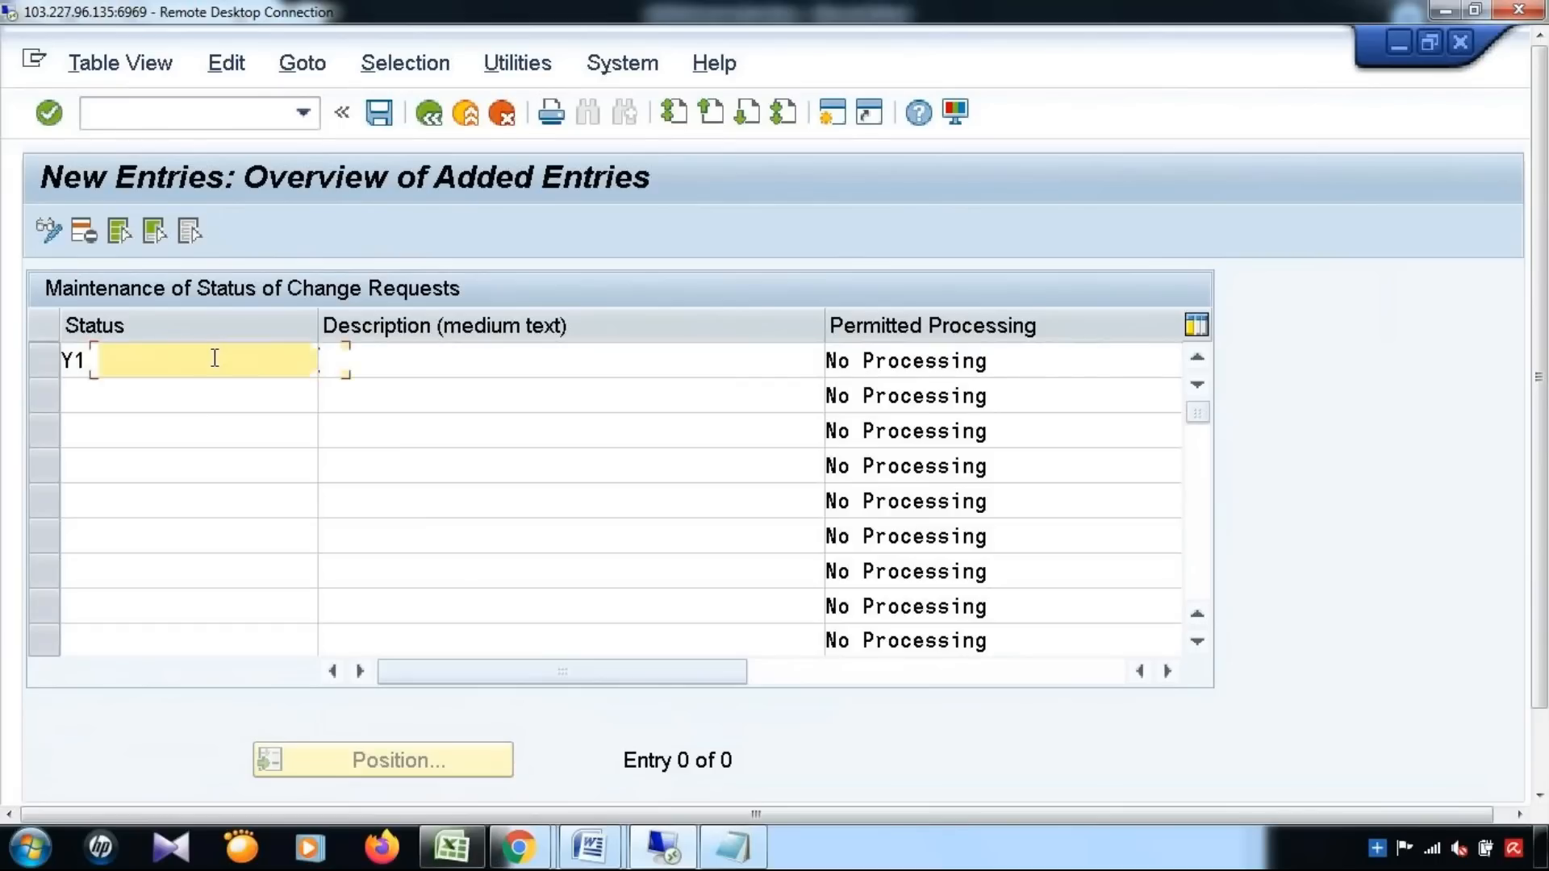
key("Tab")
type("T")
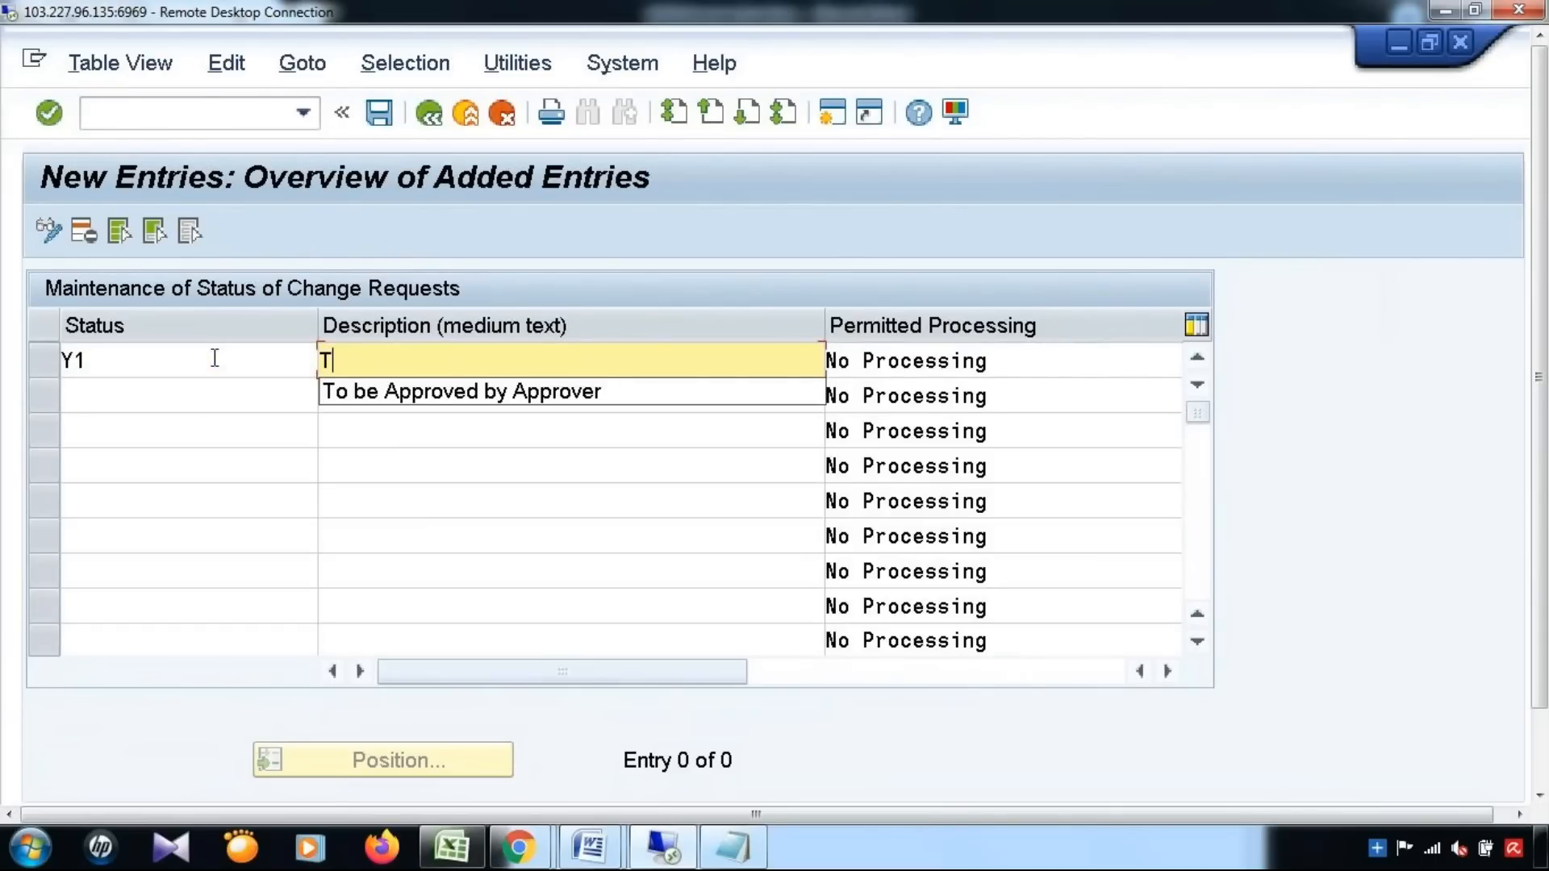
key("Down")
key("Return")
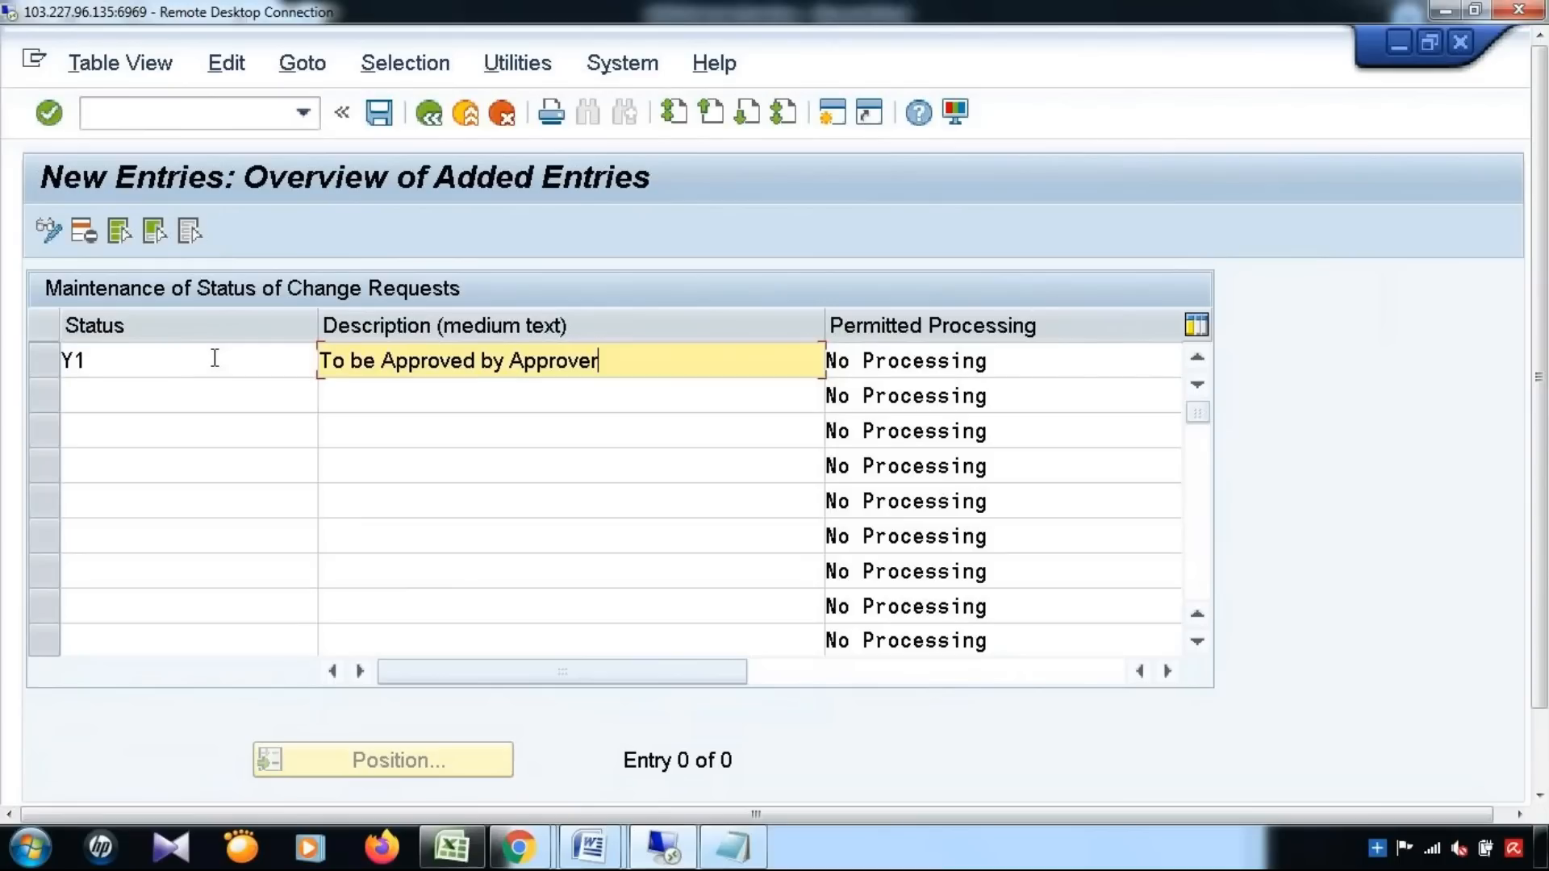
Change the description of status Y1 to "To be verifiered by Verifier"
left_click_drag(381, 364, 608, 363)
type("V")
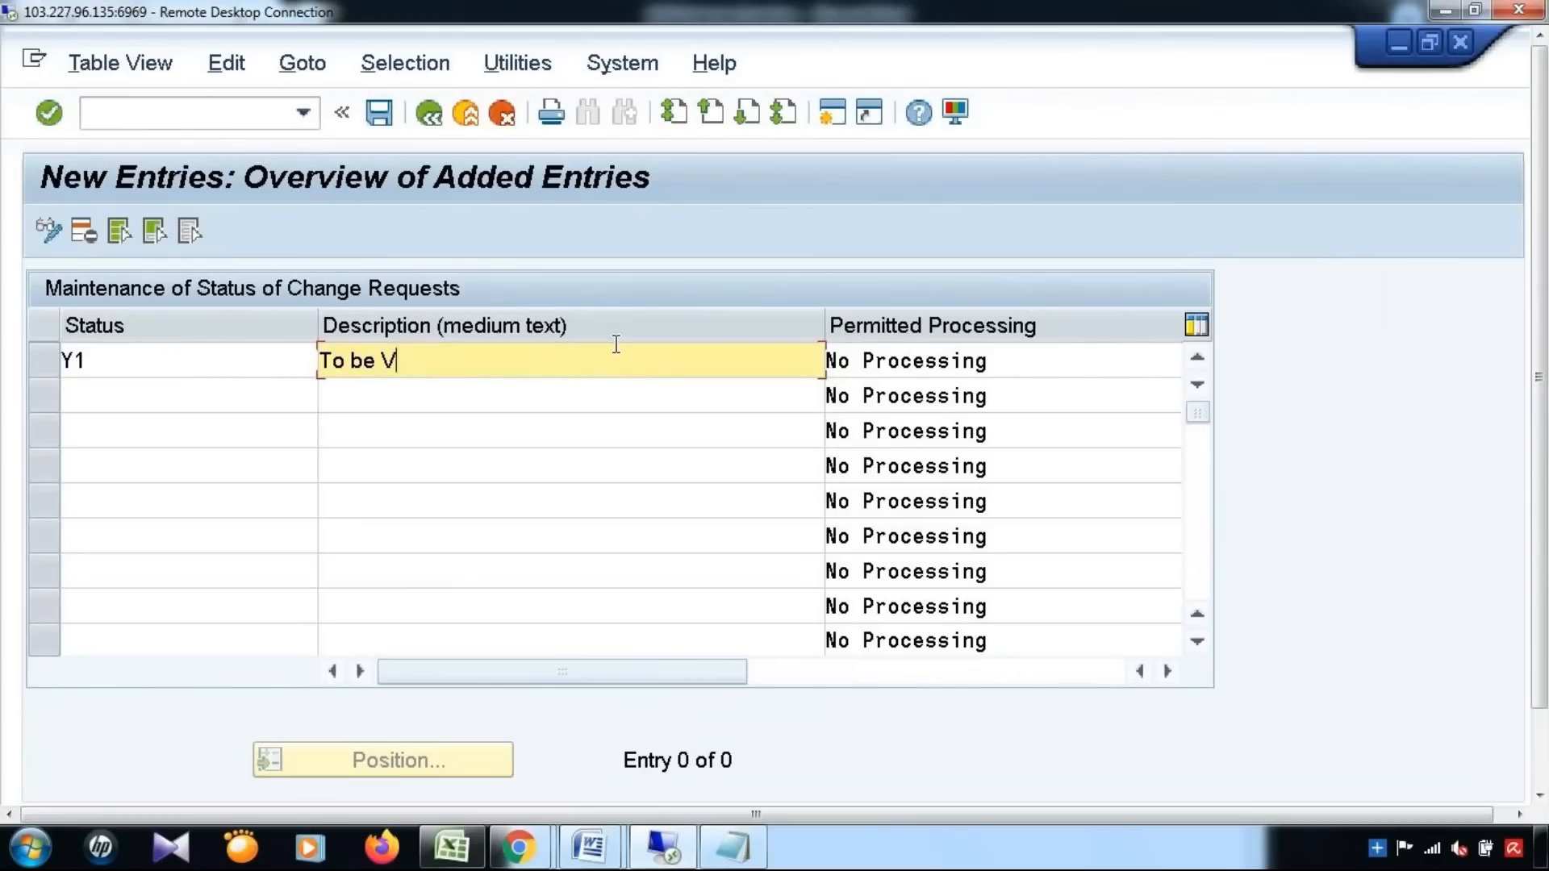
type("erifiered by Verifier")
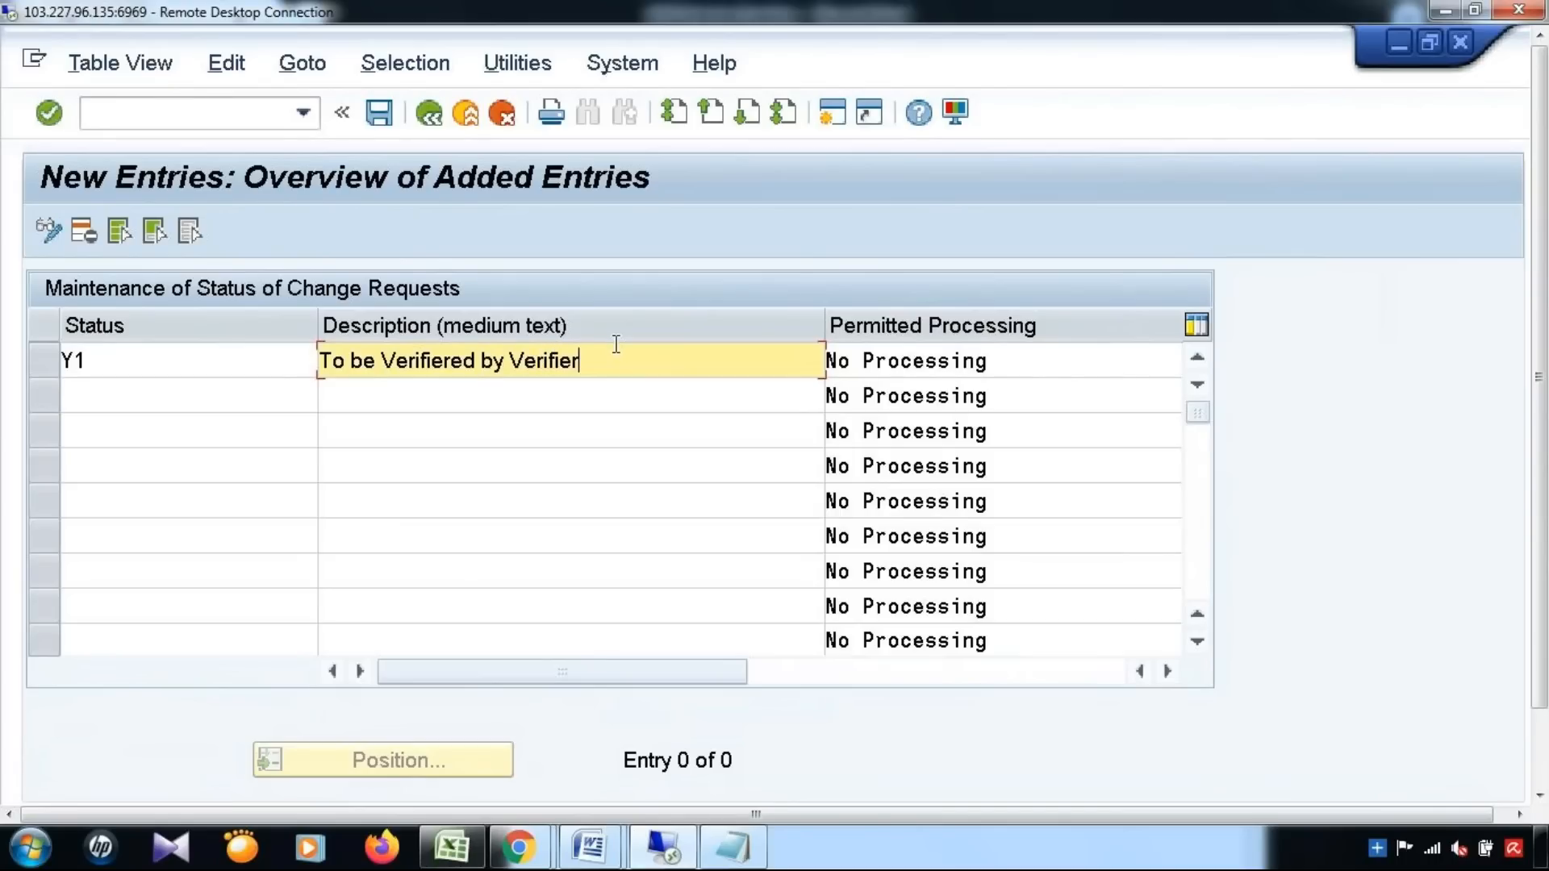
left_click(396, 361)
key("BackSpace")
type("v")
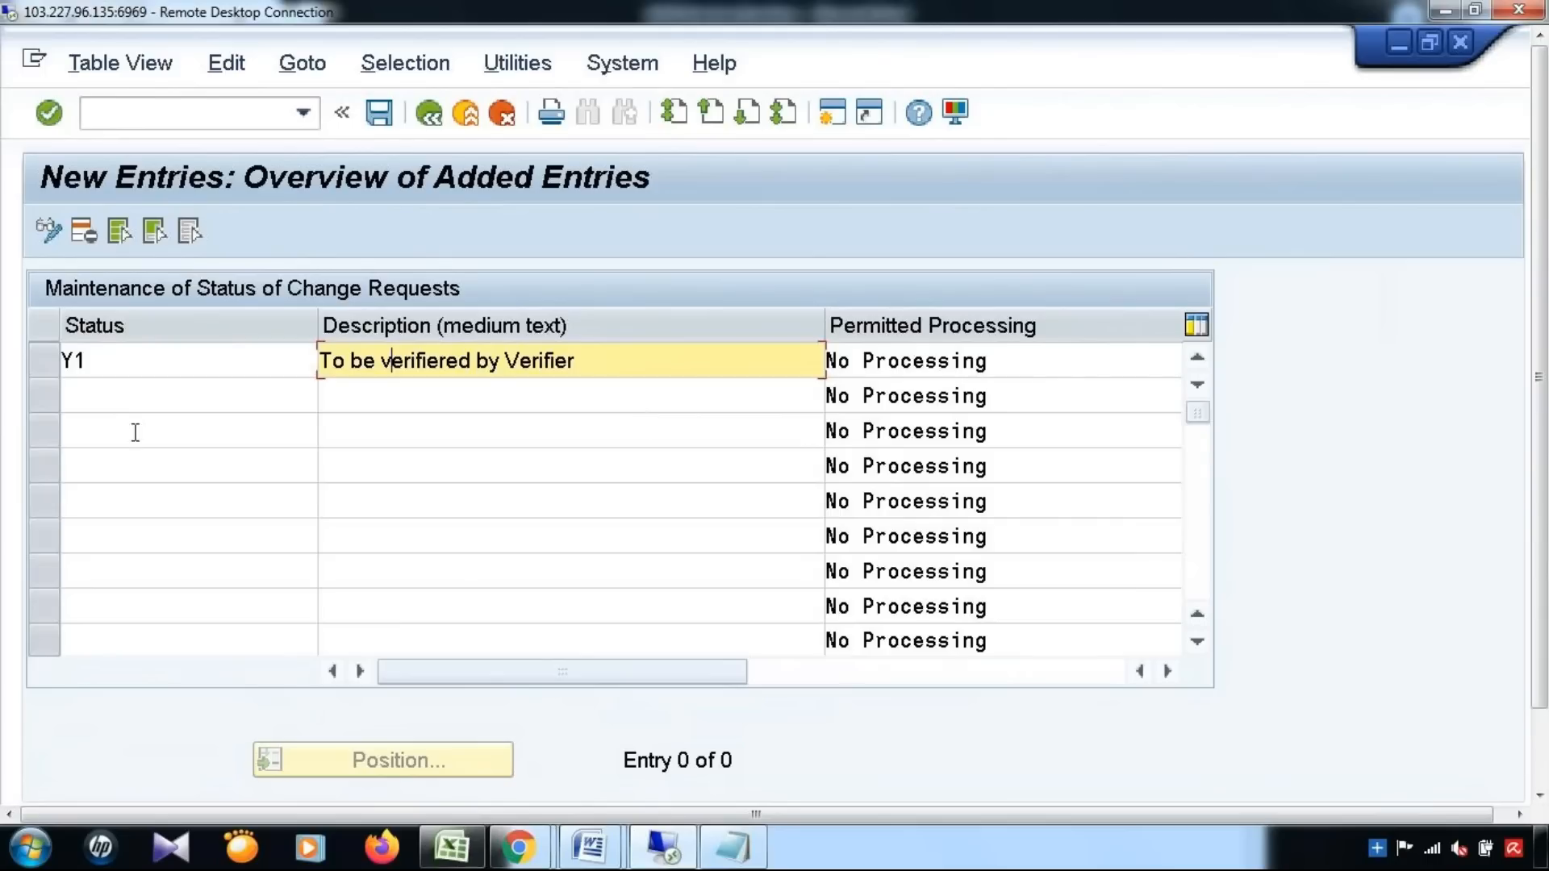
Add status Y2 in the second row with the suggested description "To be Approved by Approver"
left_click(128, 396)
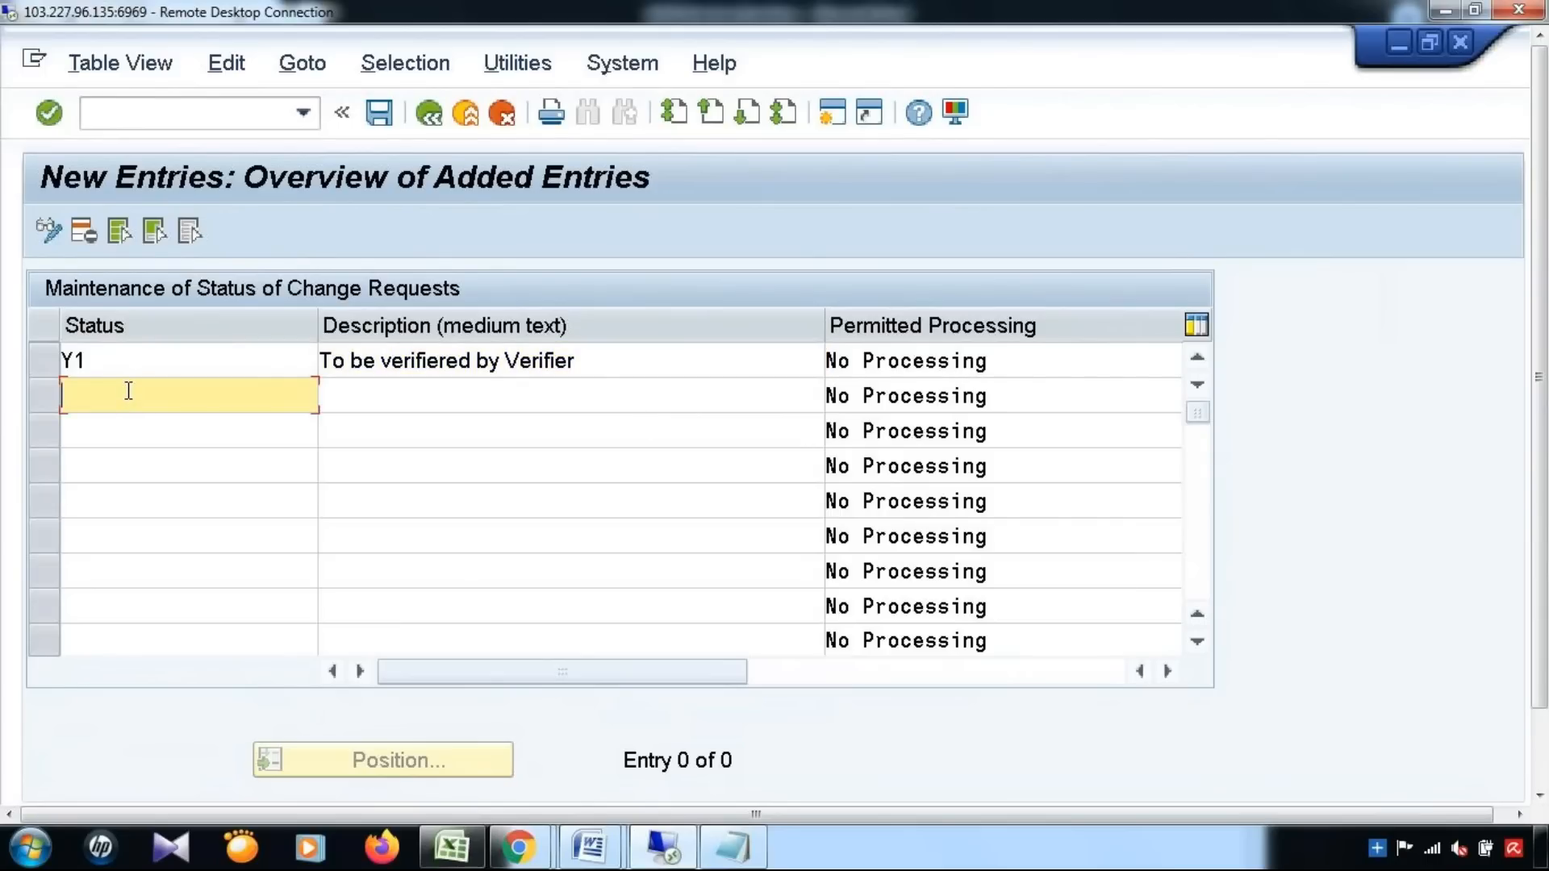
type("Y2")
key("Tab")
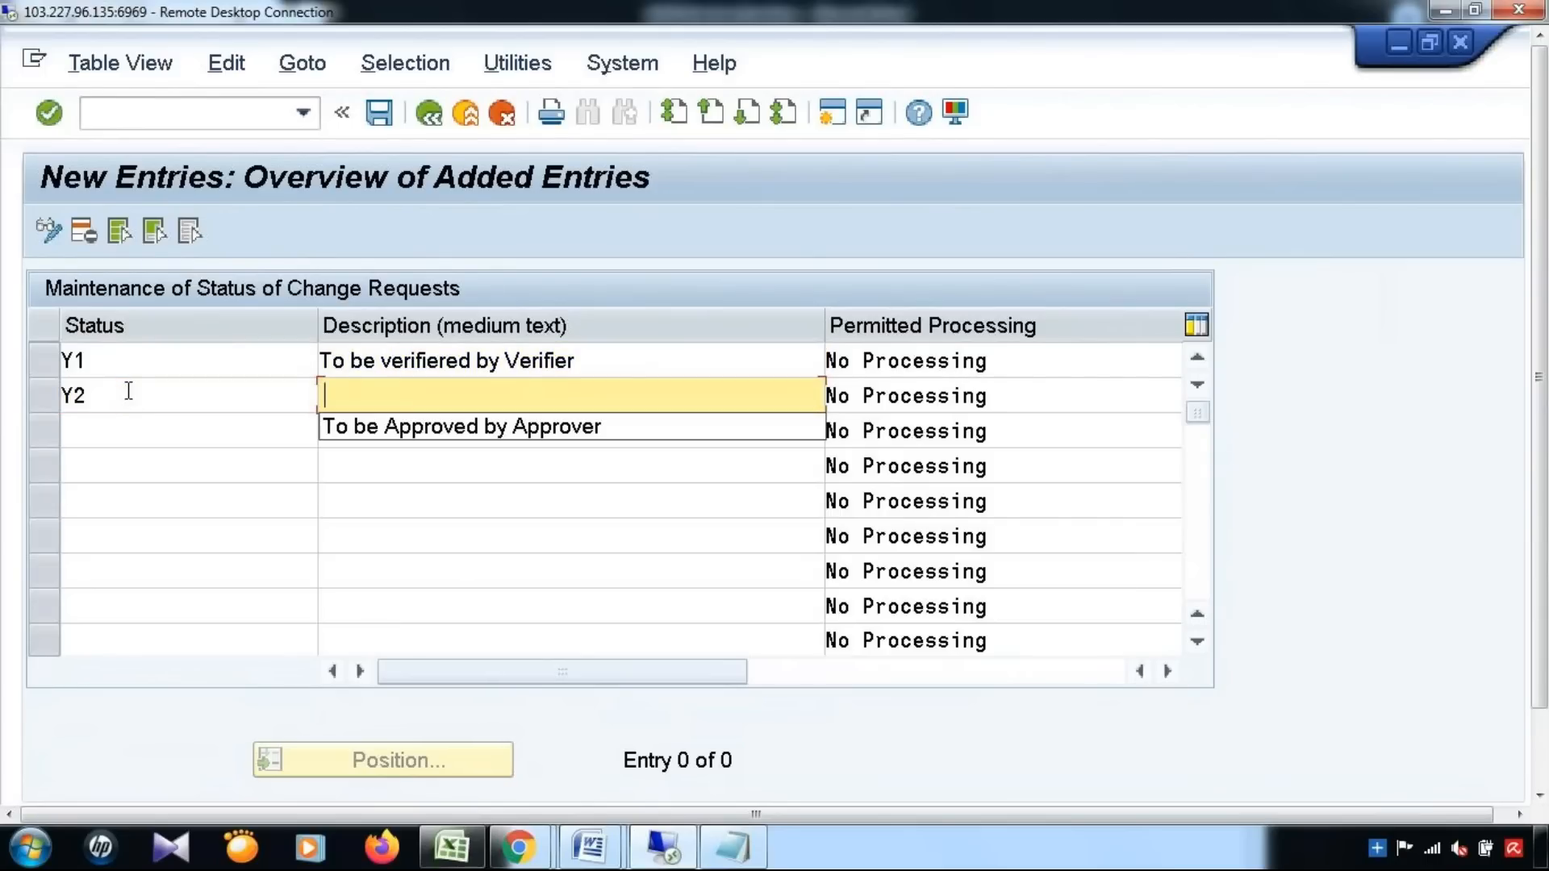
left_click(418, 447)
Add status Y3 in the third row with the description "RollBack"
left_click(183, 436)
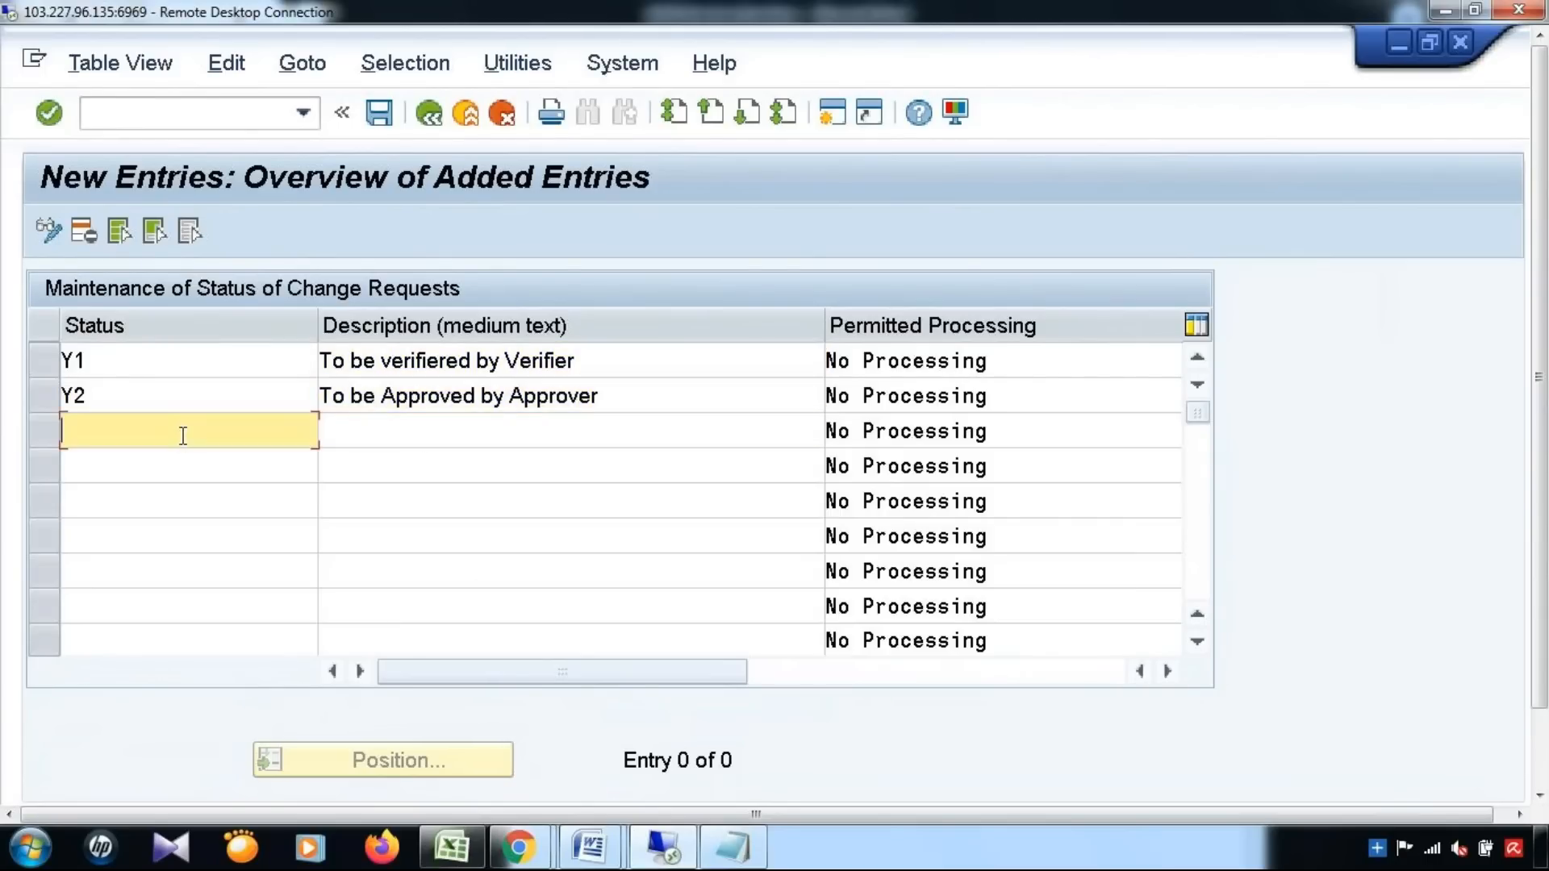
type("Y3")
left_click(379, 439)
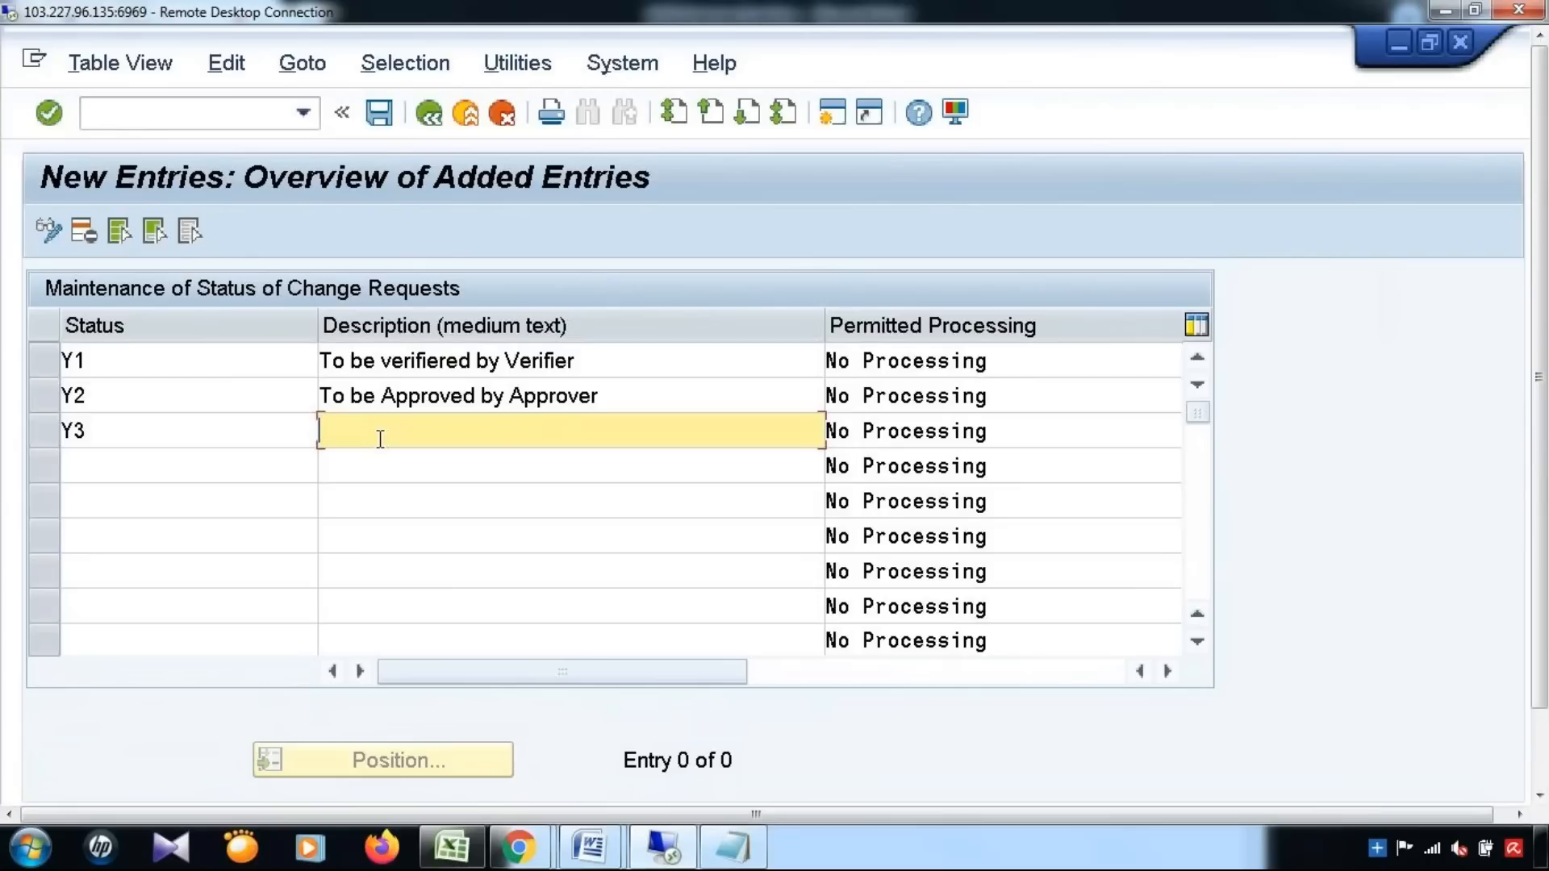
type("RollBack")
left_click(149, 459)
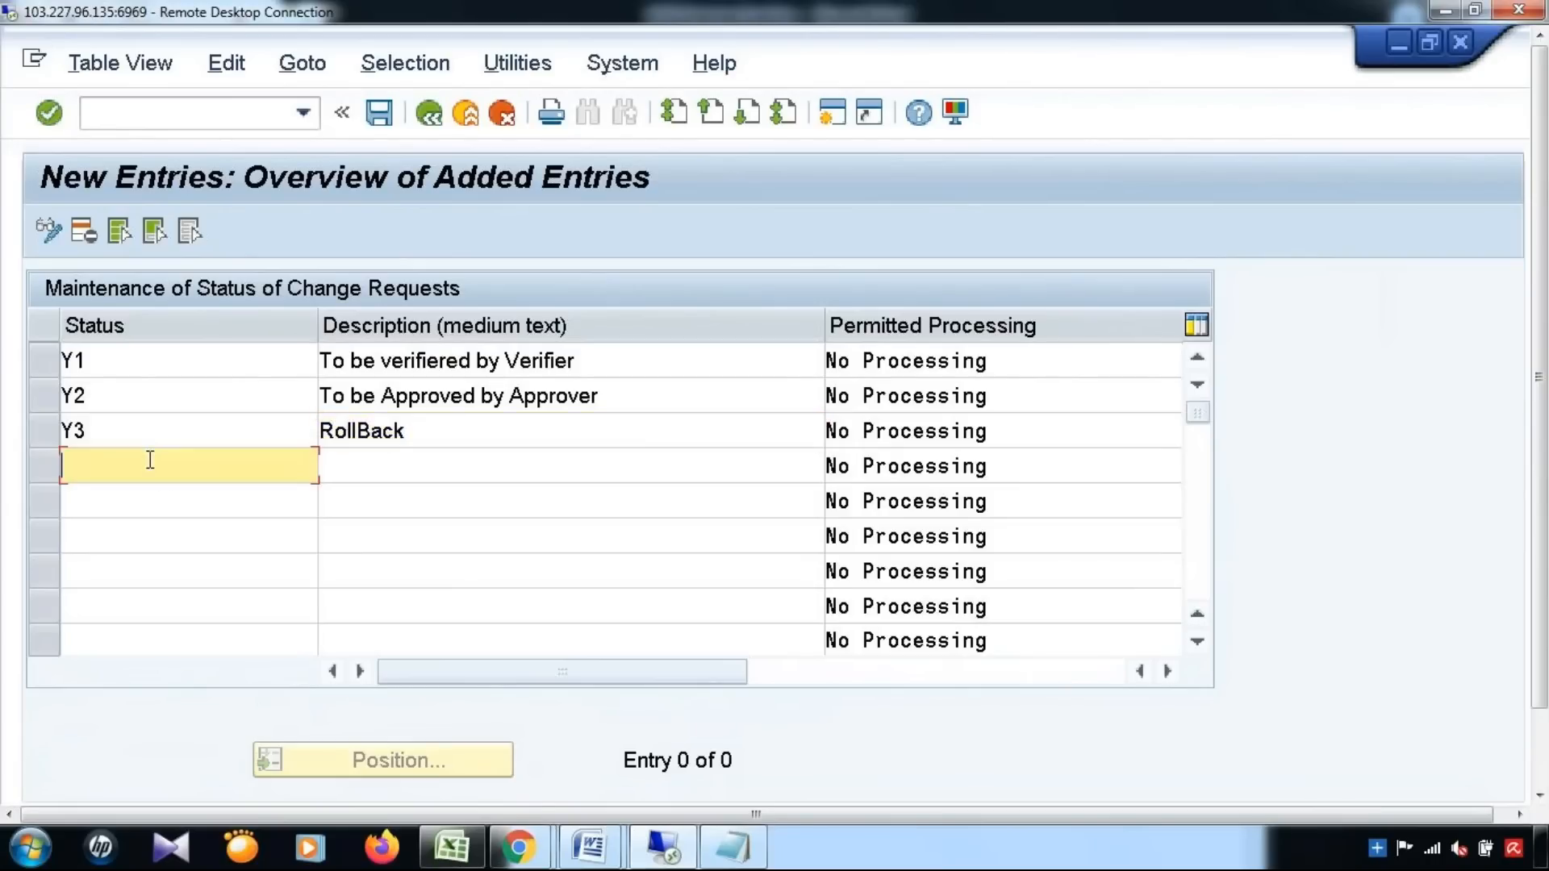
type("Y4")
left_click(468, 466)
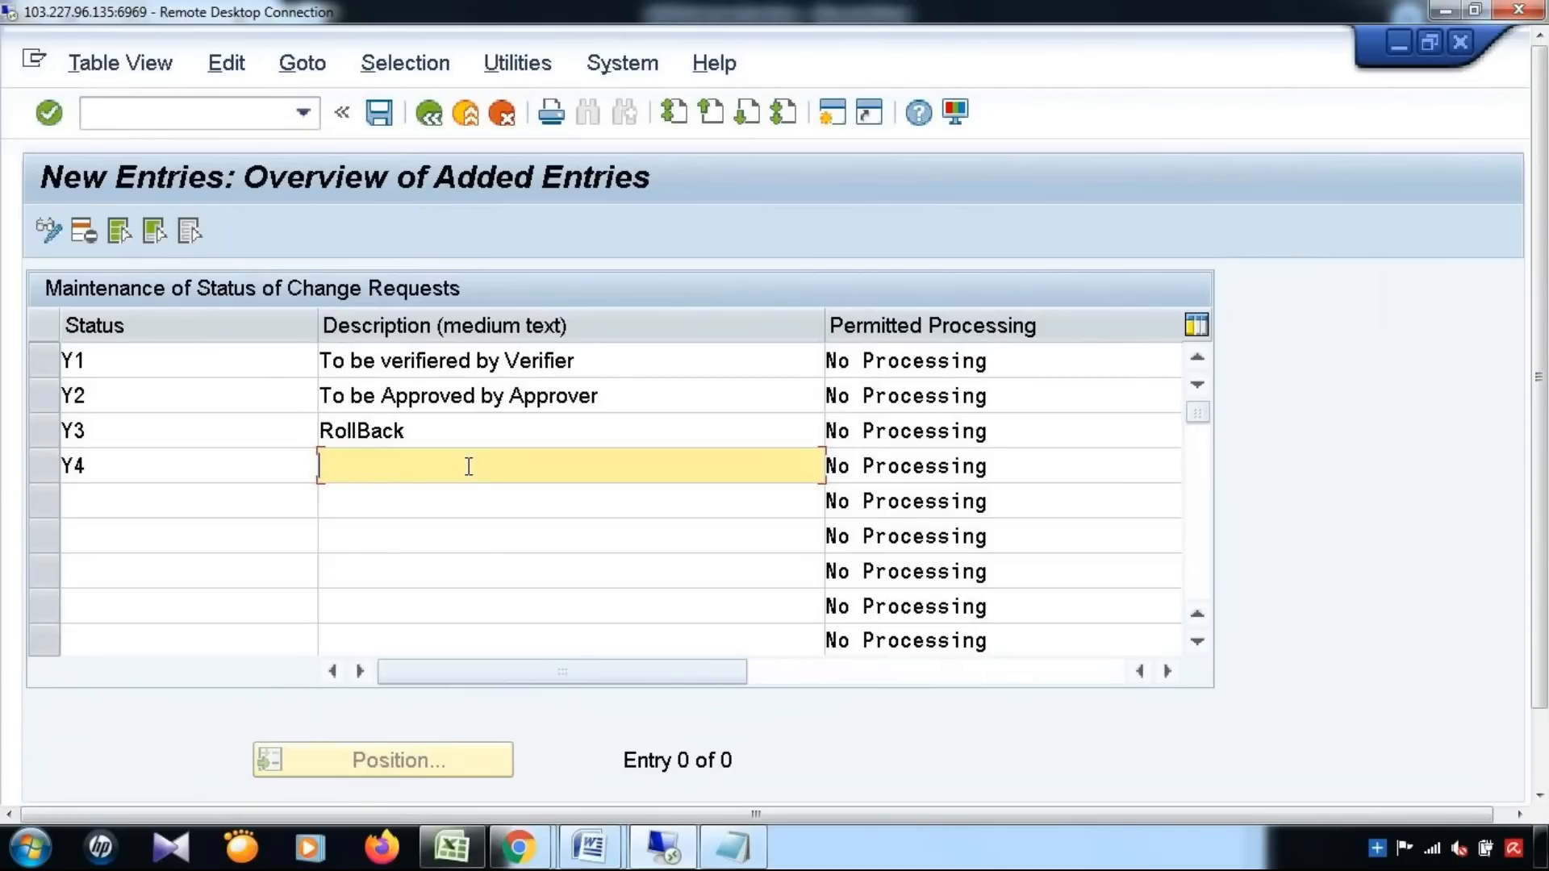
left_click(218, 470)
key("BackSpace")
key("BackSpace")
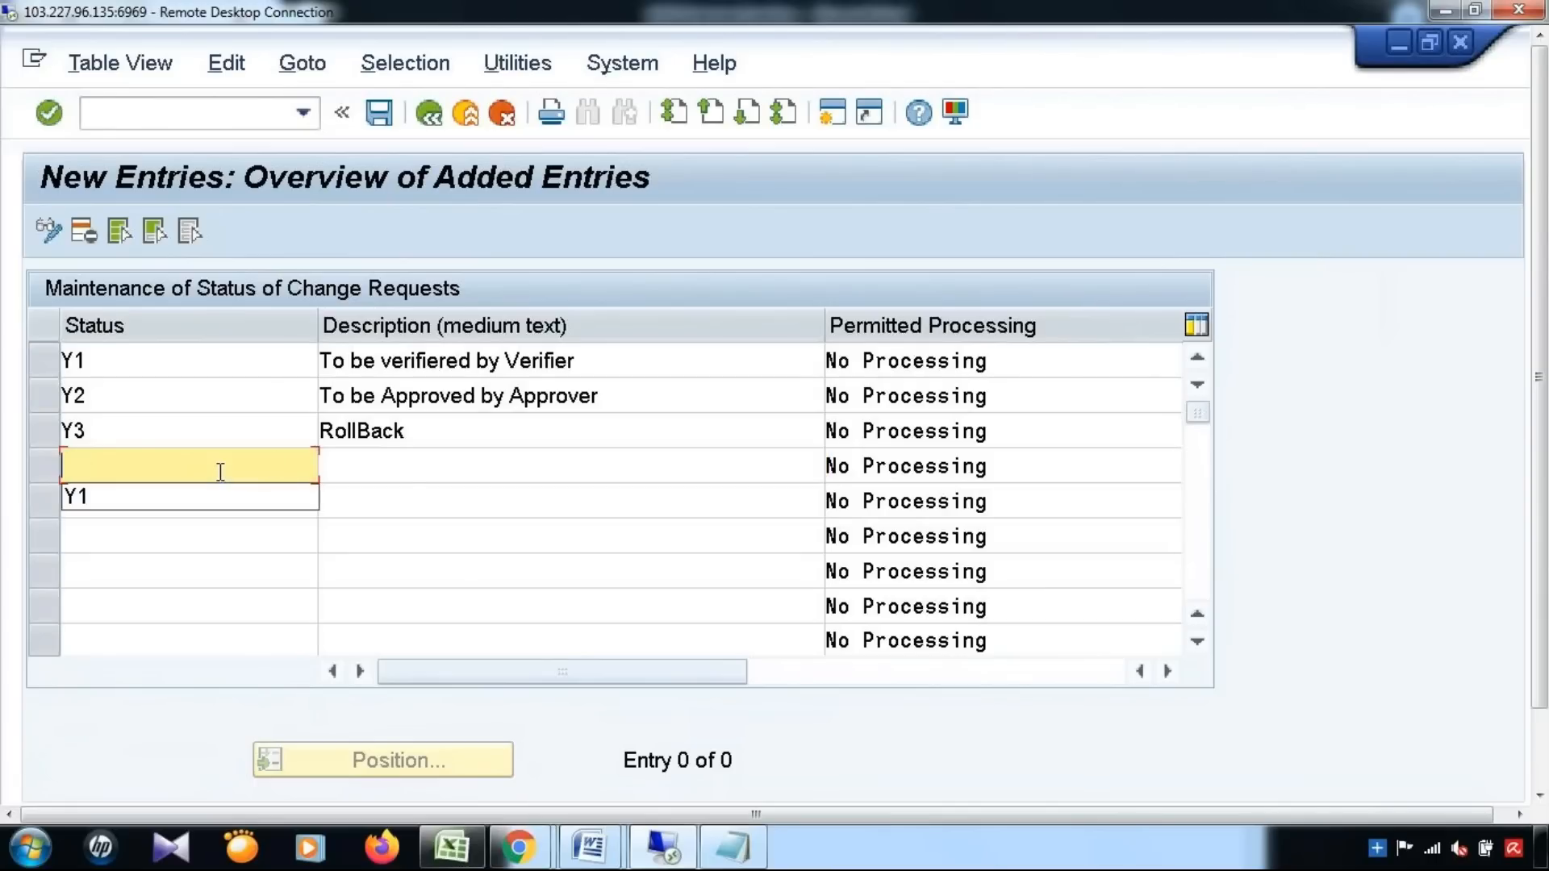
left_click(518, 465)
left_click(534, 436)
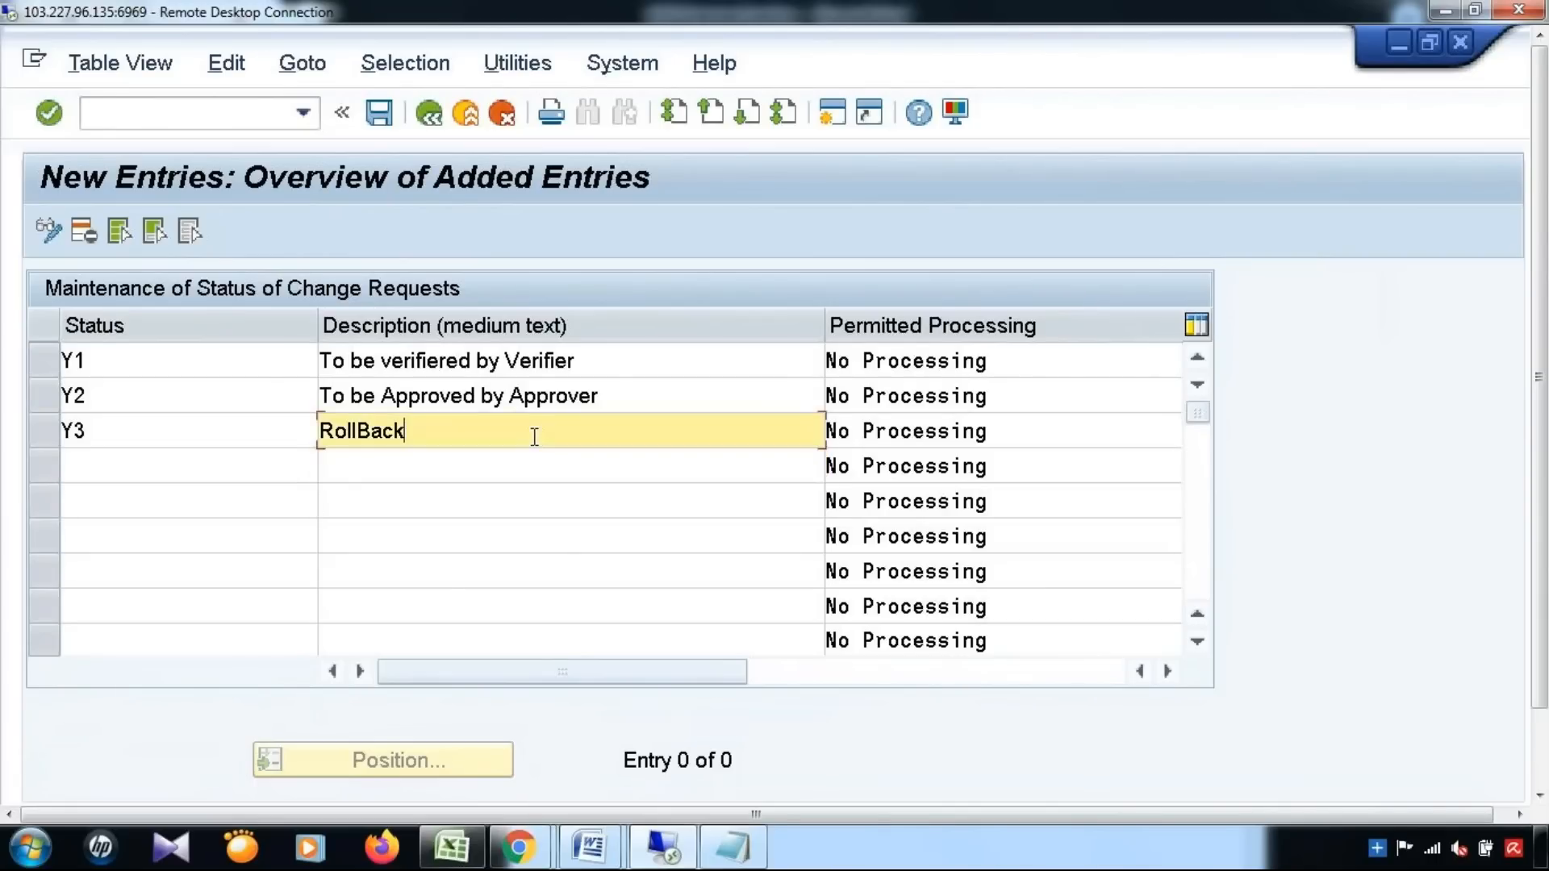
left_click(139, 467)
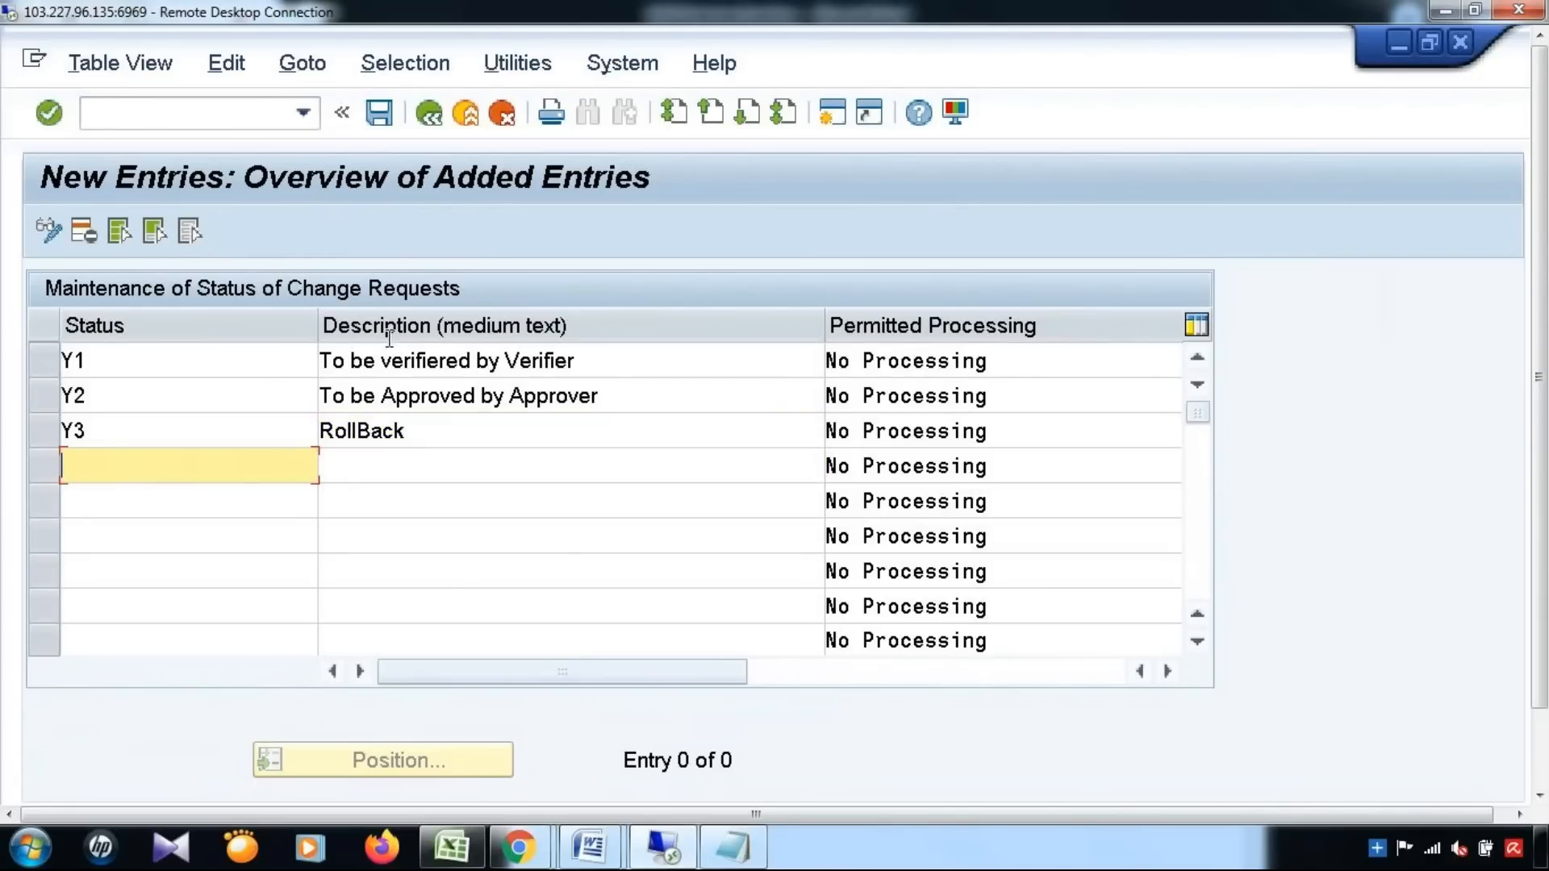
Set permitted processing to Execution of Changes for statuses Y1, Y2 and Y3 and save them to customizing request FGFK900002
left_click(877, 367)
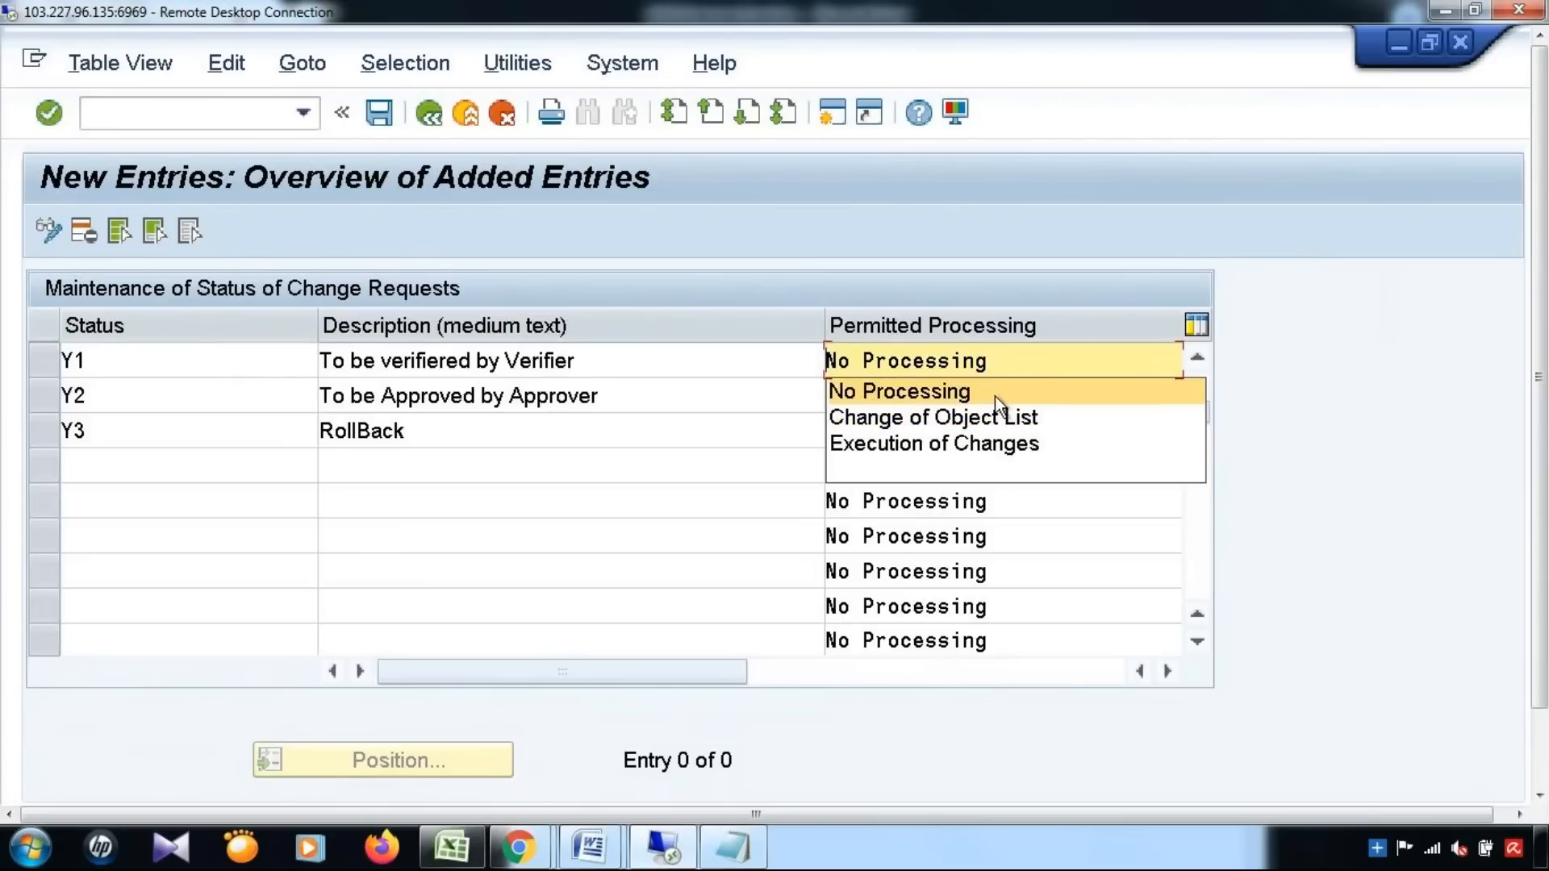
left_click(904, 448)
left_click(903, 395)
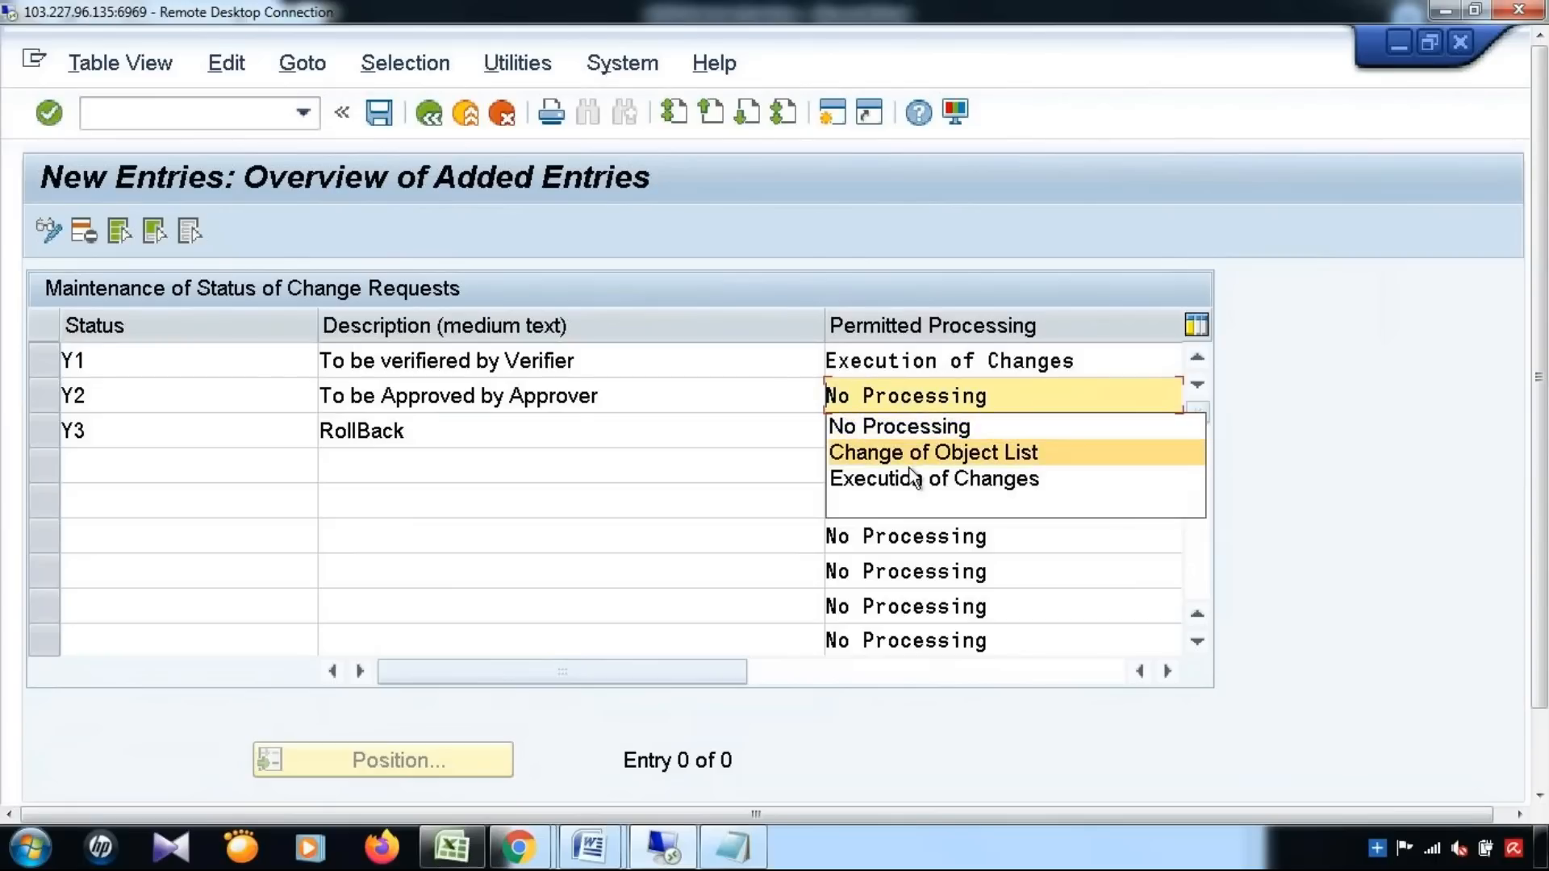
left_click(908, 477)
left_click(928, 434)
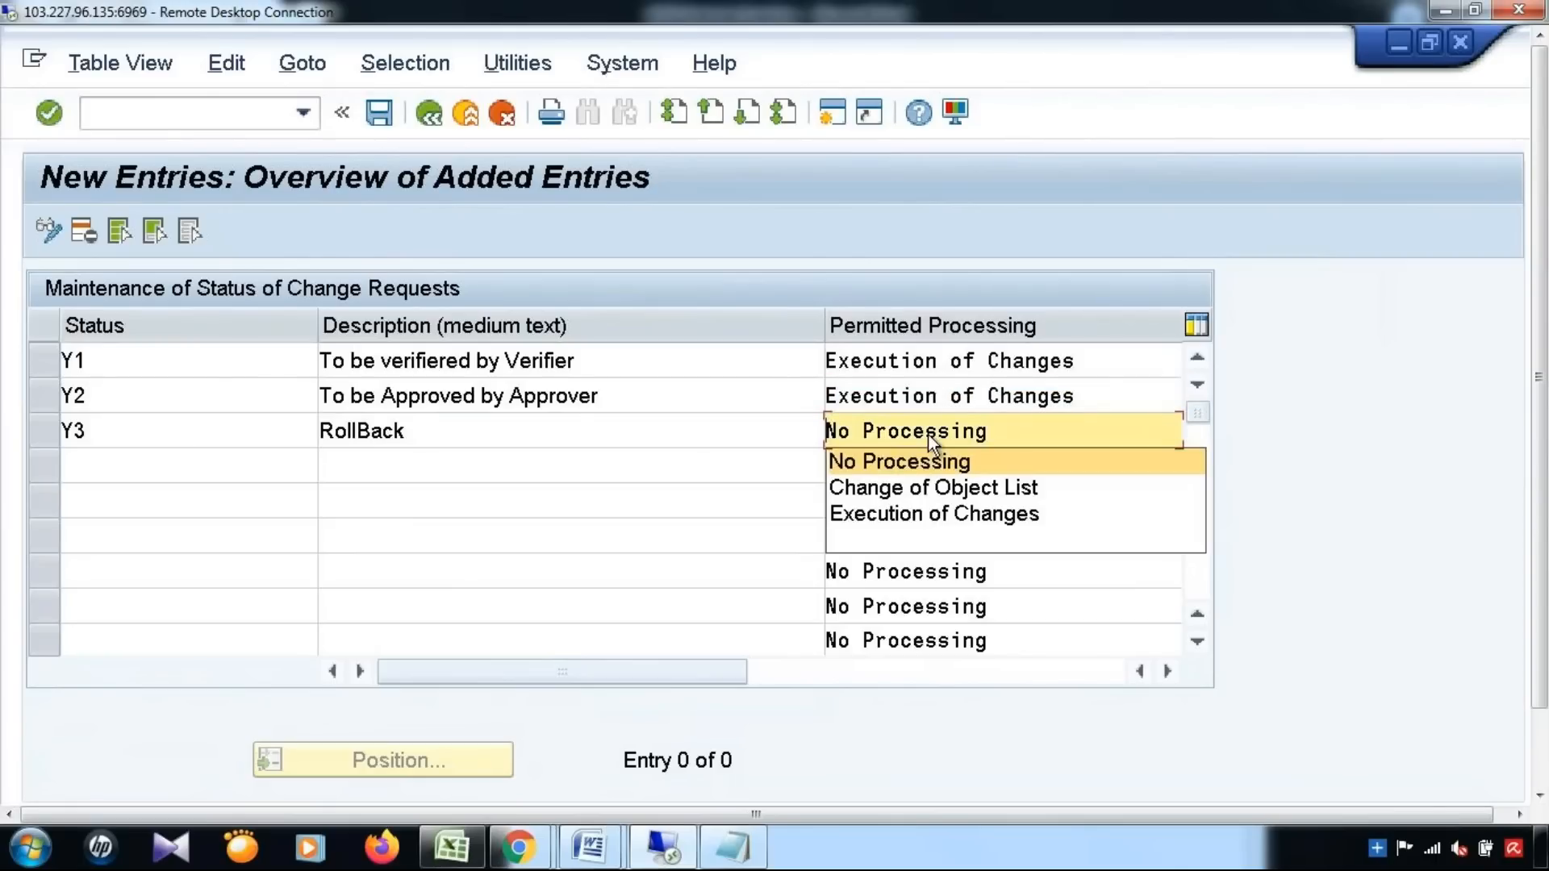
left_click(932, 513)
left_click(375, 117)
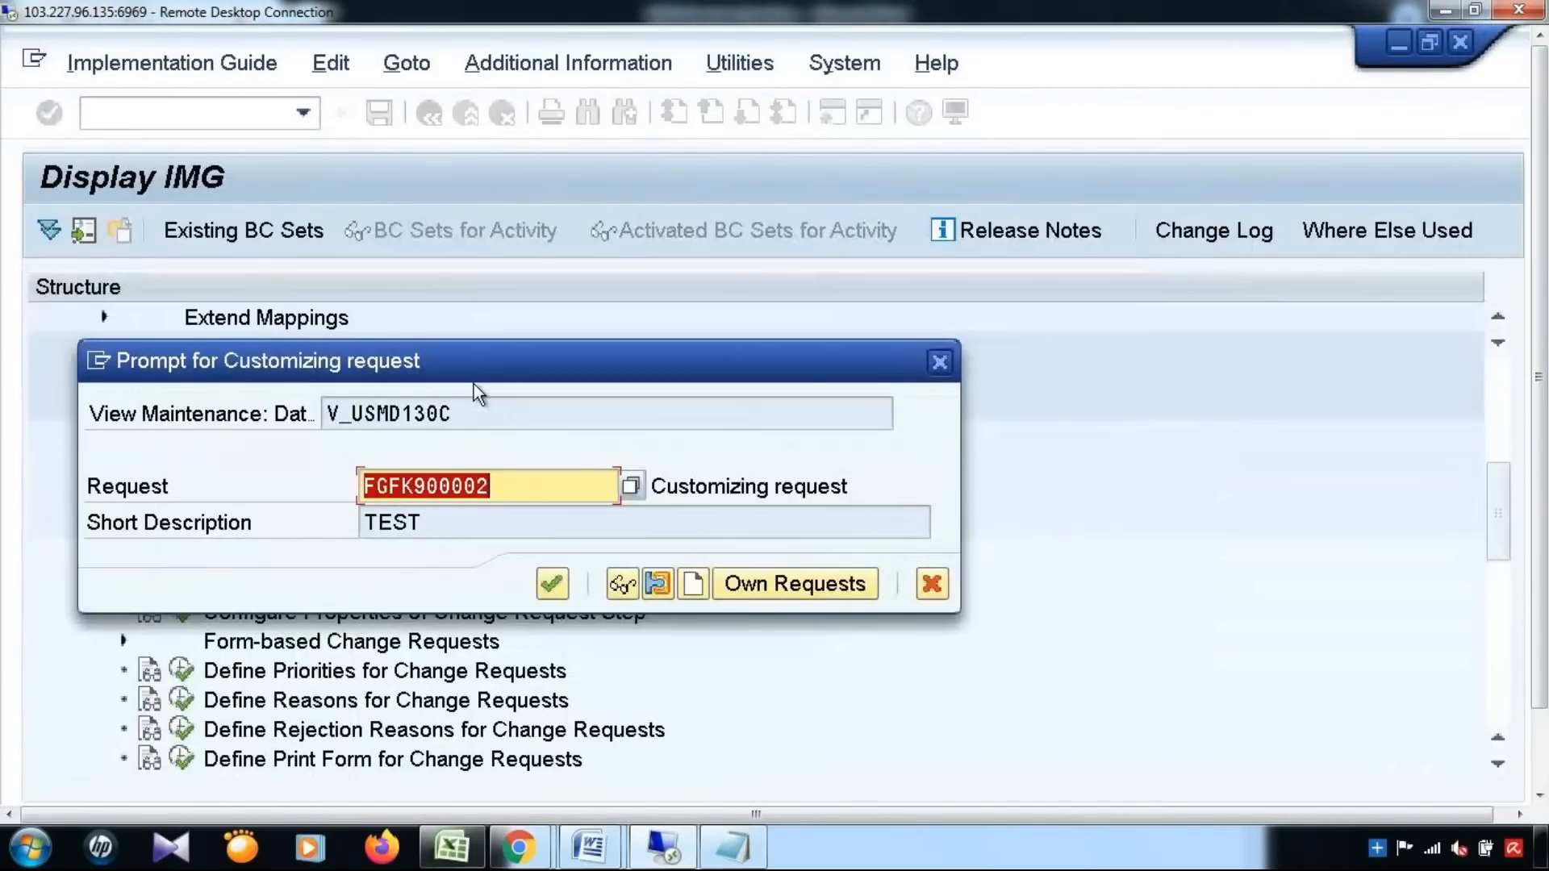
left_click(556, 583)
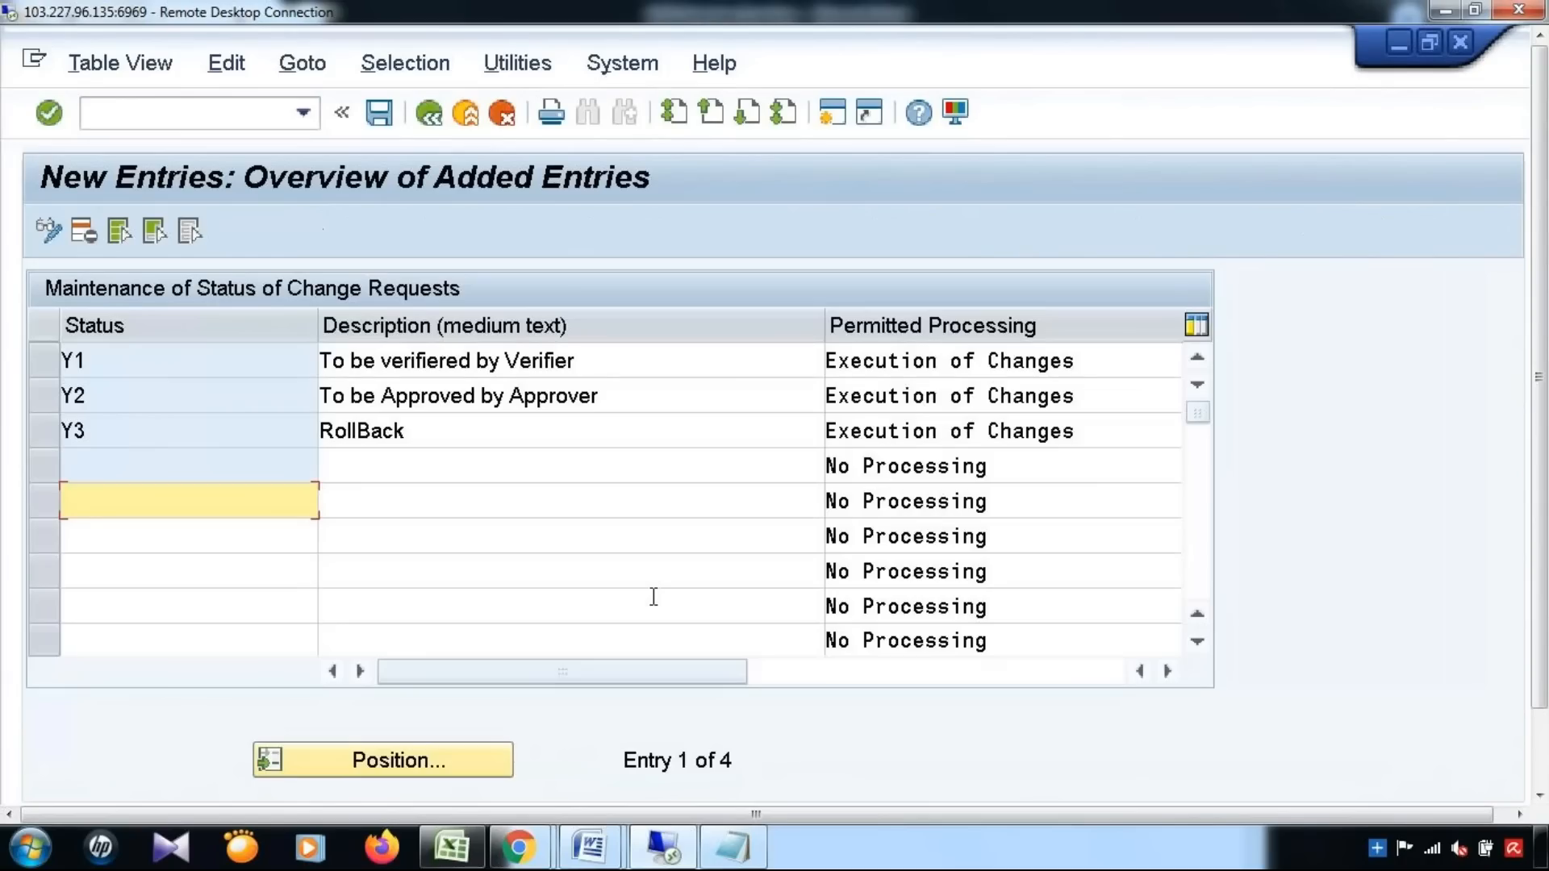
Delete the blank fourth entry below Y3 and save the status table again
left_click(37, 479)
left_click(84, 231)
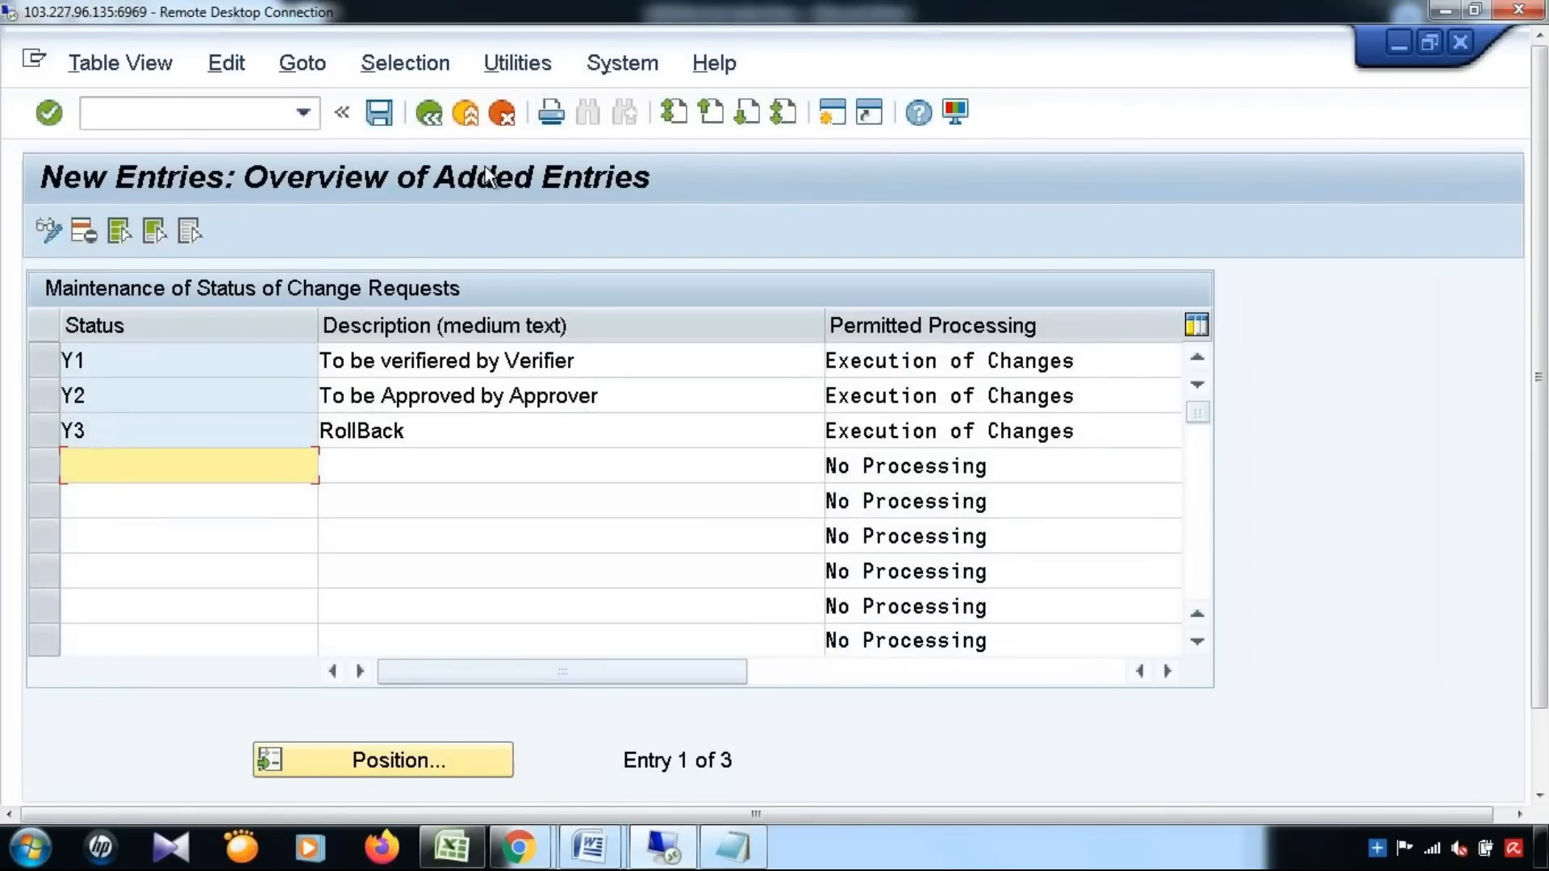
left_click(379, 113)
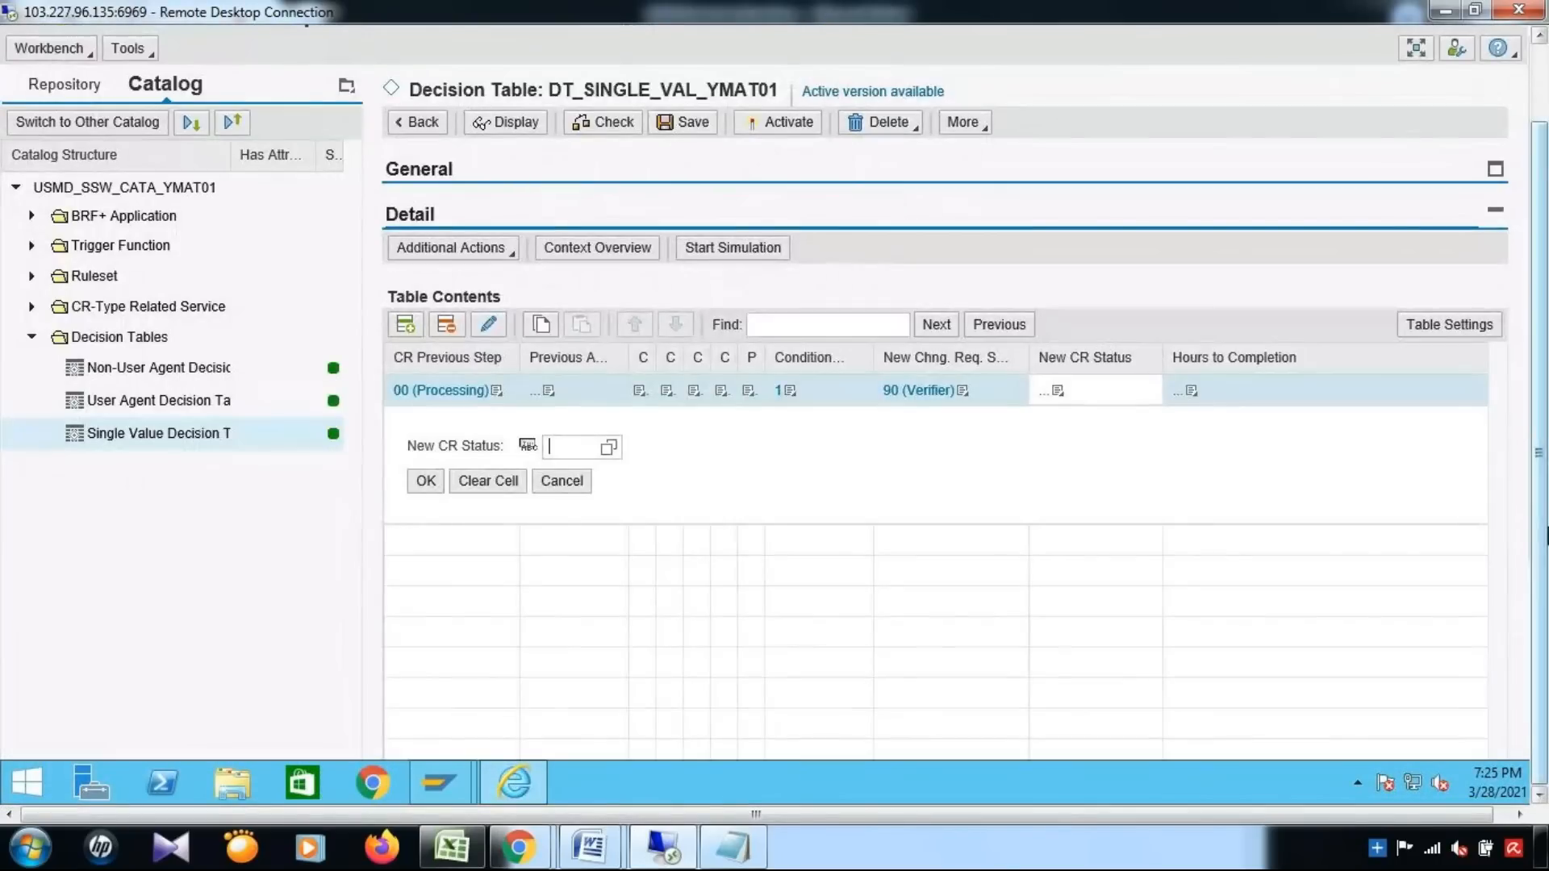
Switch back to the BRFplus decision table and look for the new statuses in the New CR Status value list
left_click_drag(1547, 528, 1546, 448)
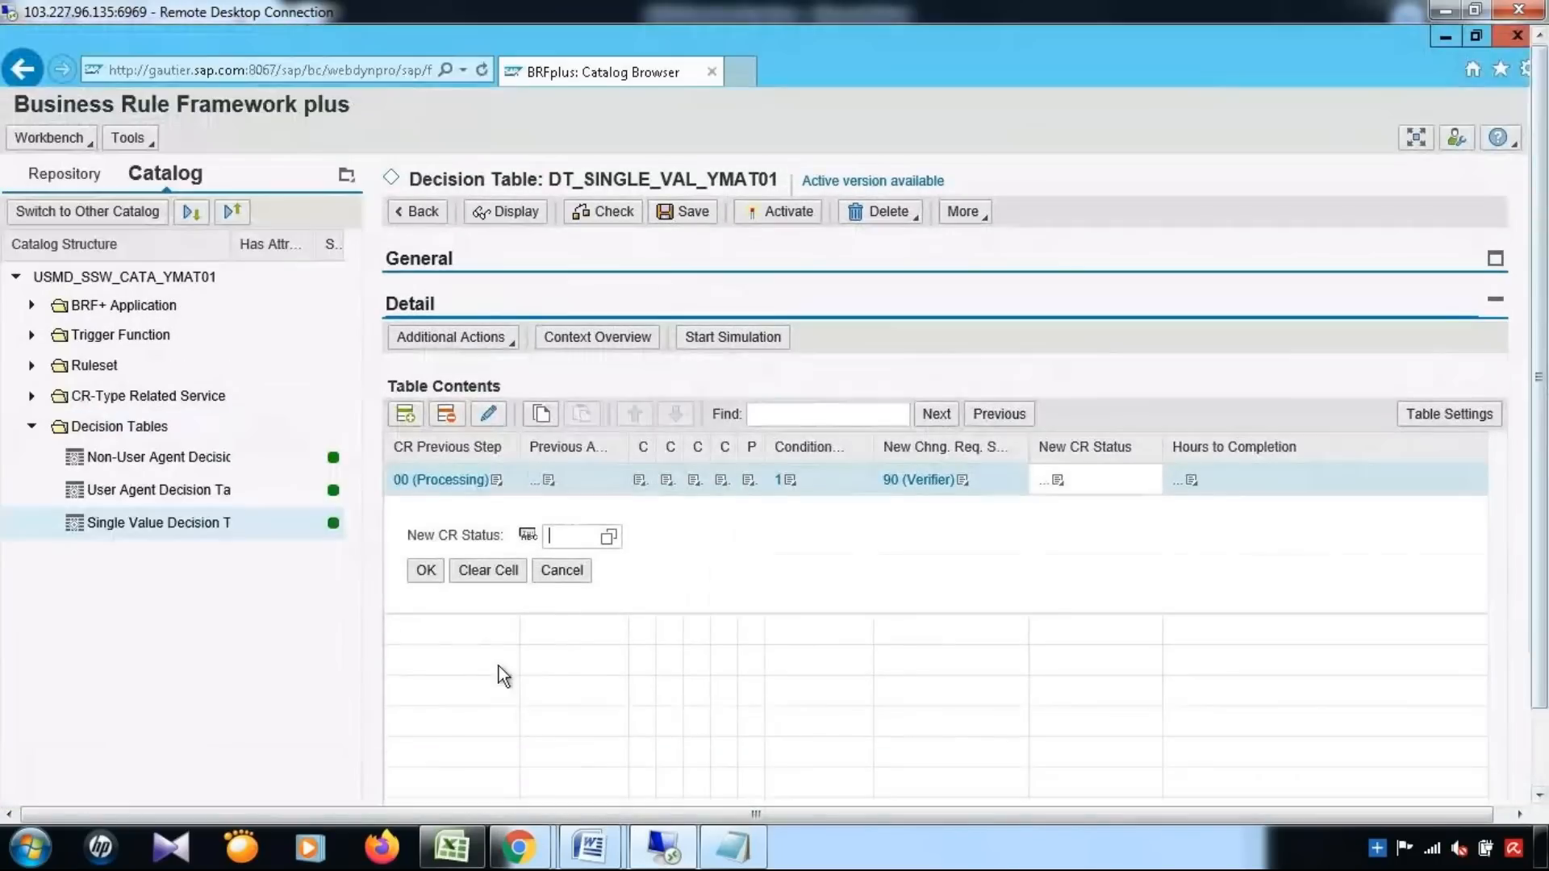
left_click(610, 537)
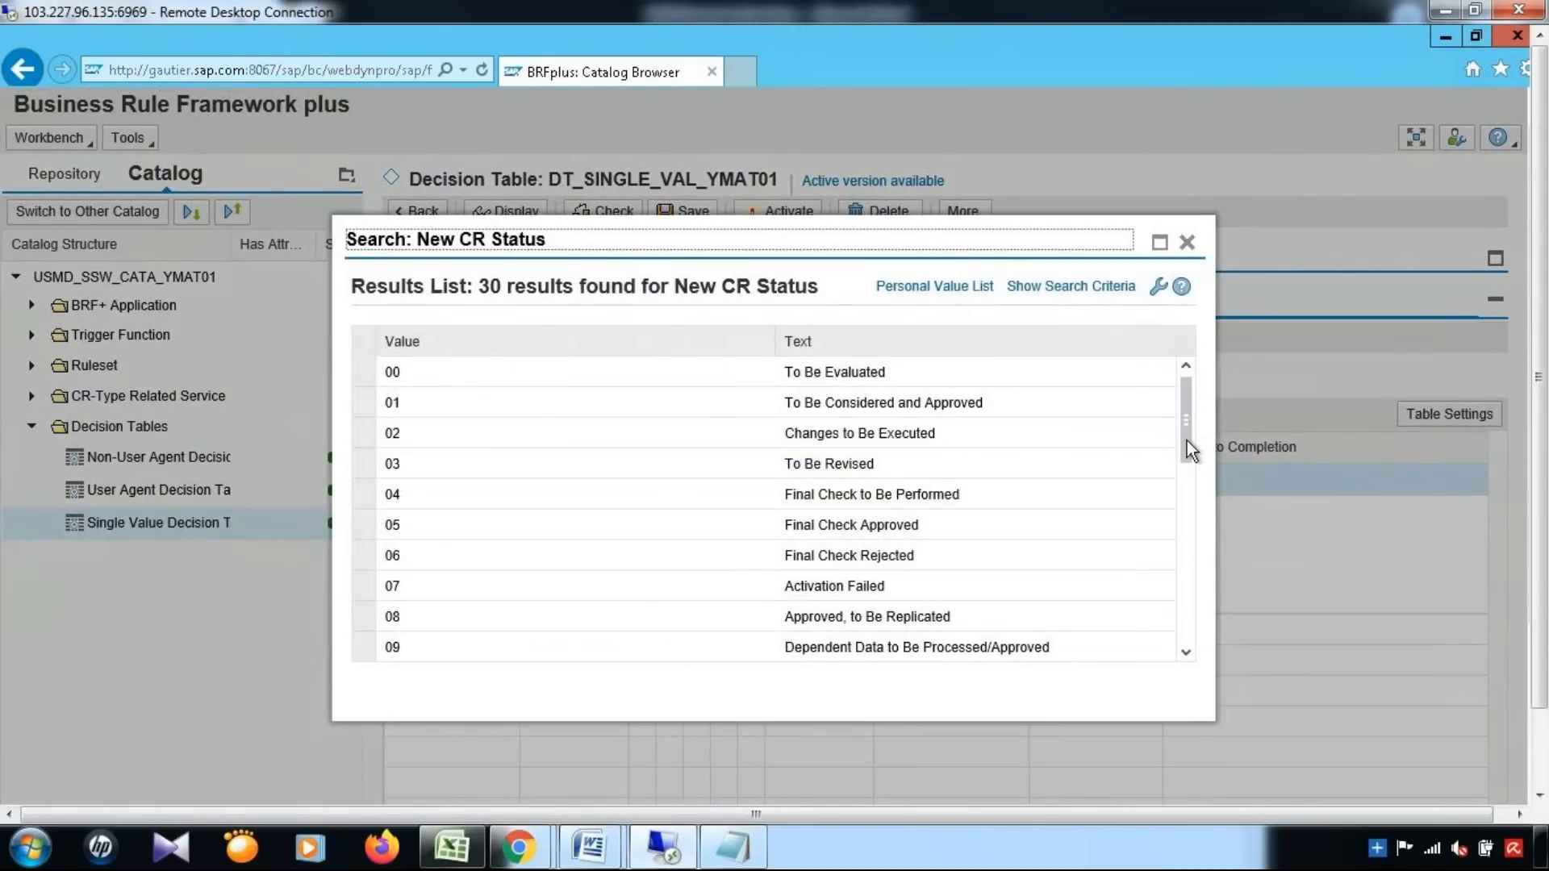
left_click_drag(1188, 440, 1192, 618)
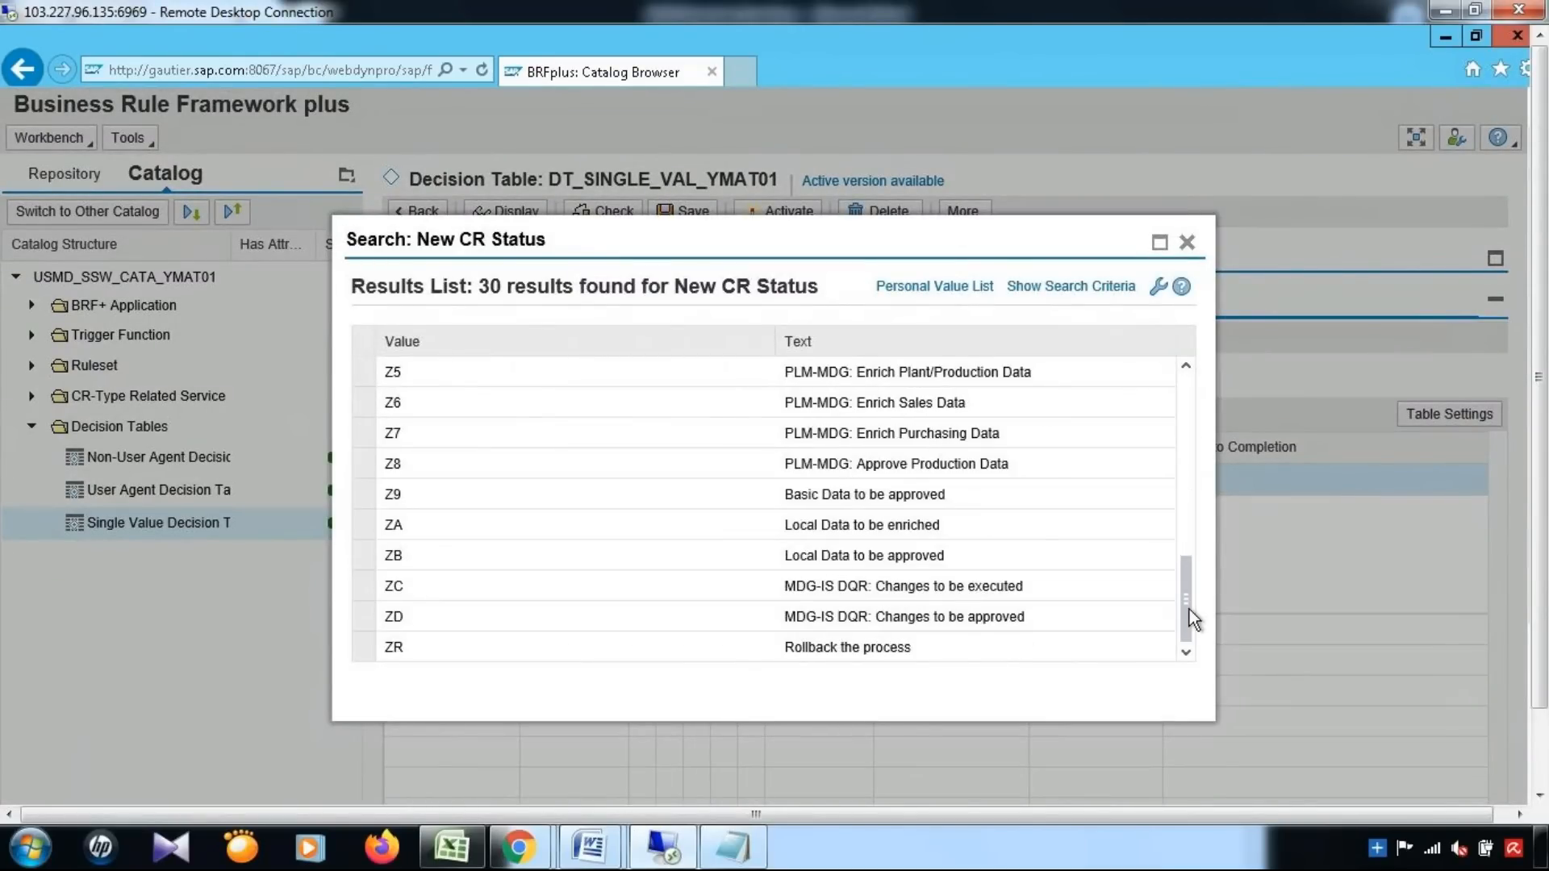
left_click(1190, 243)
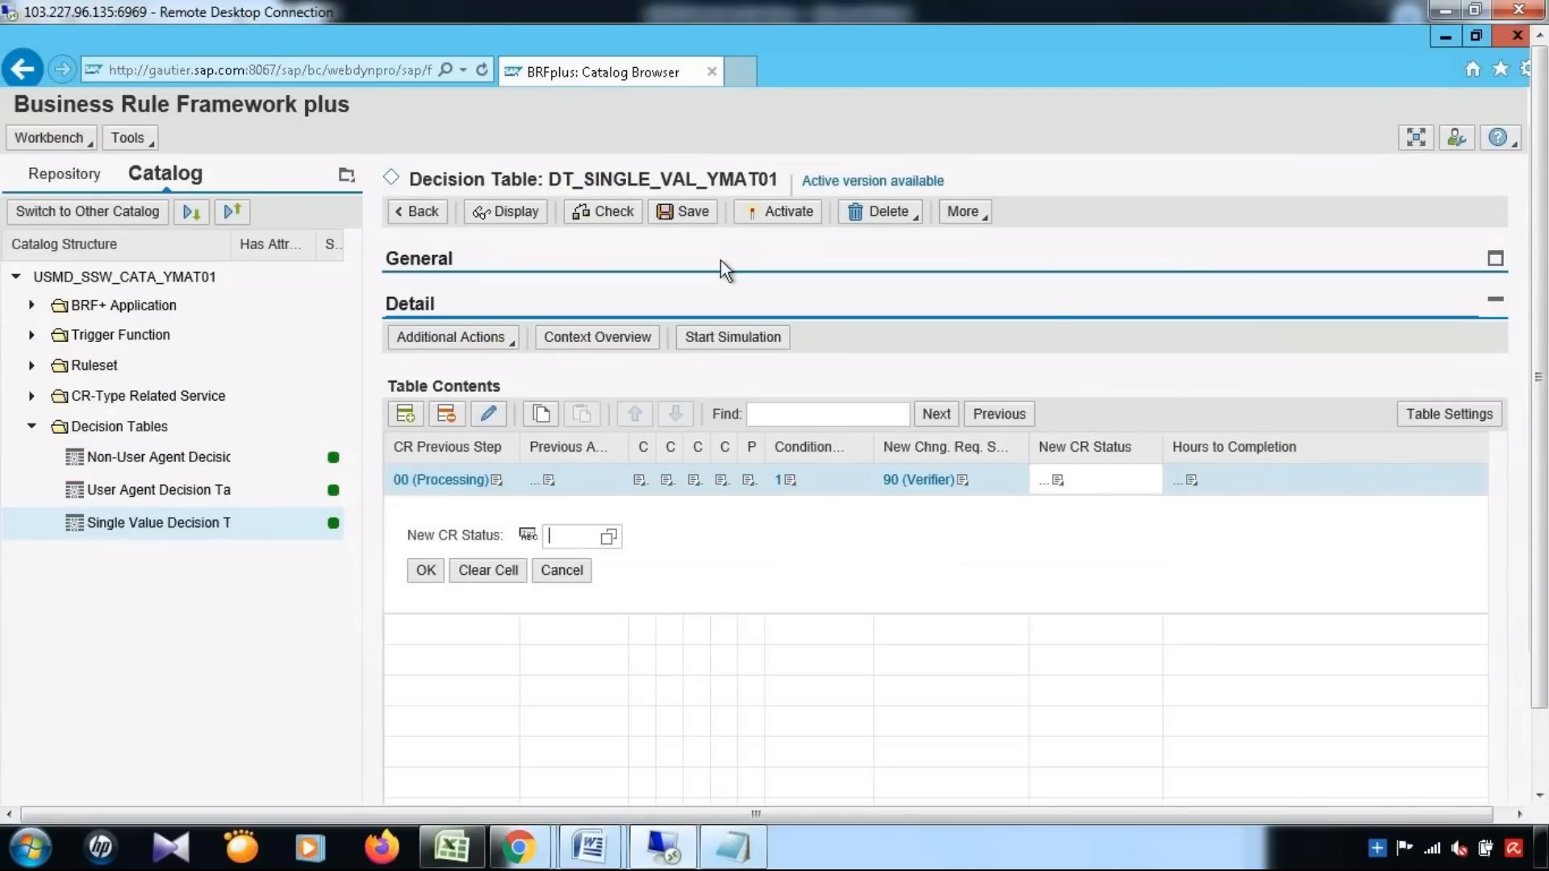
Save the single value decision table, switch to the user agent table and back, and reopen the single value table for editing
left_click(684, 212)
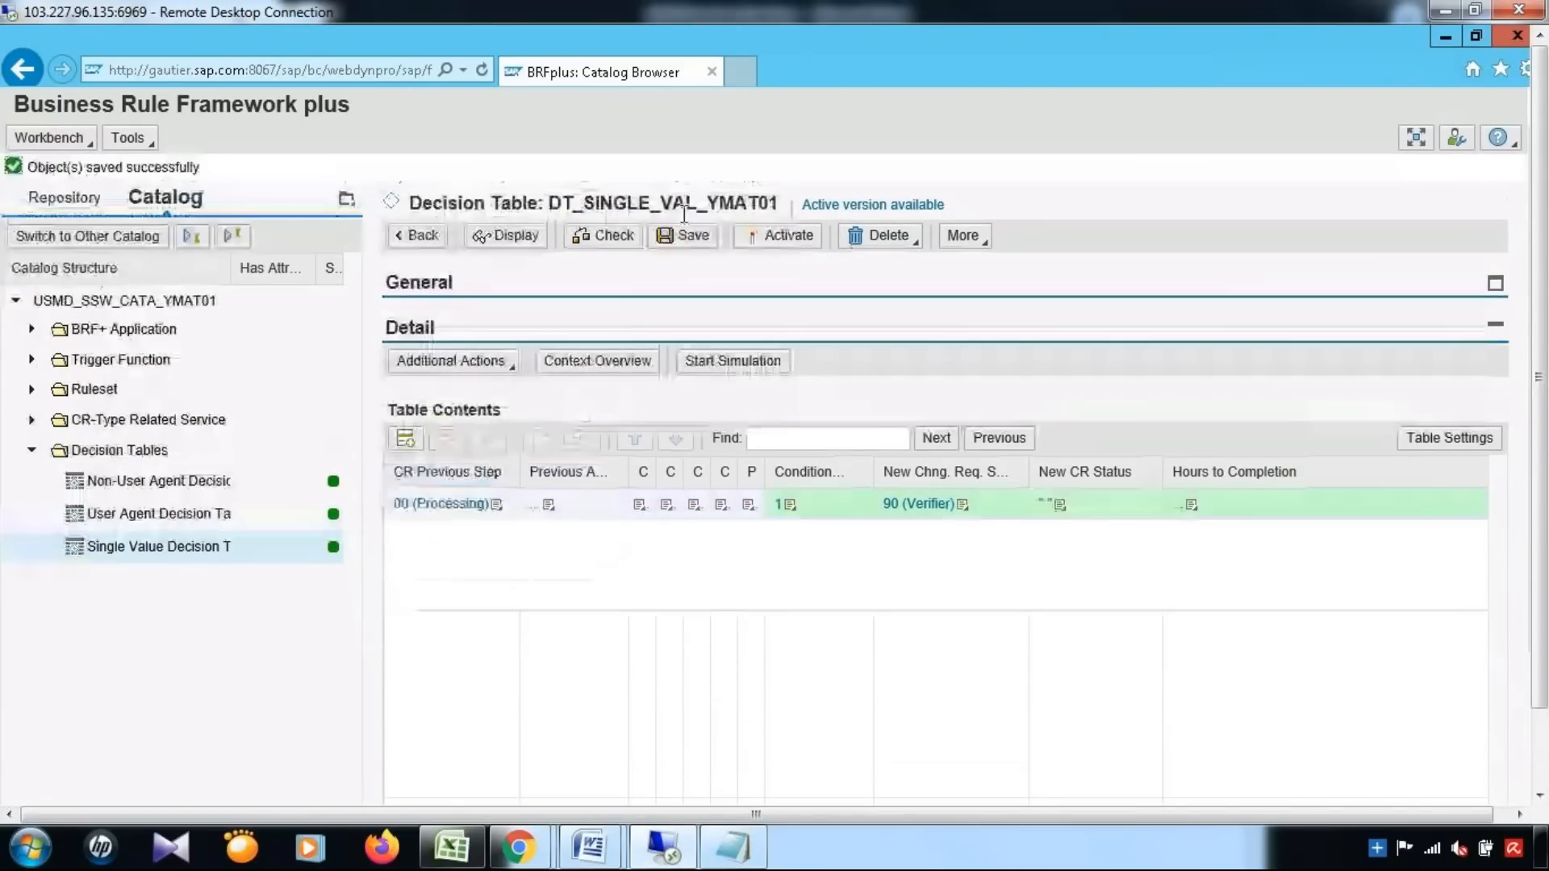
left_click(139, 519)
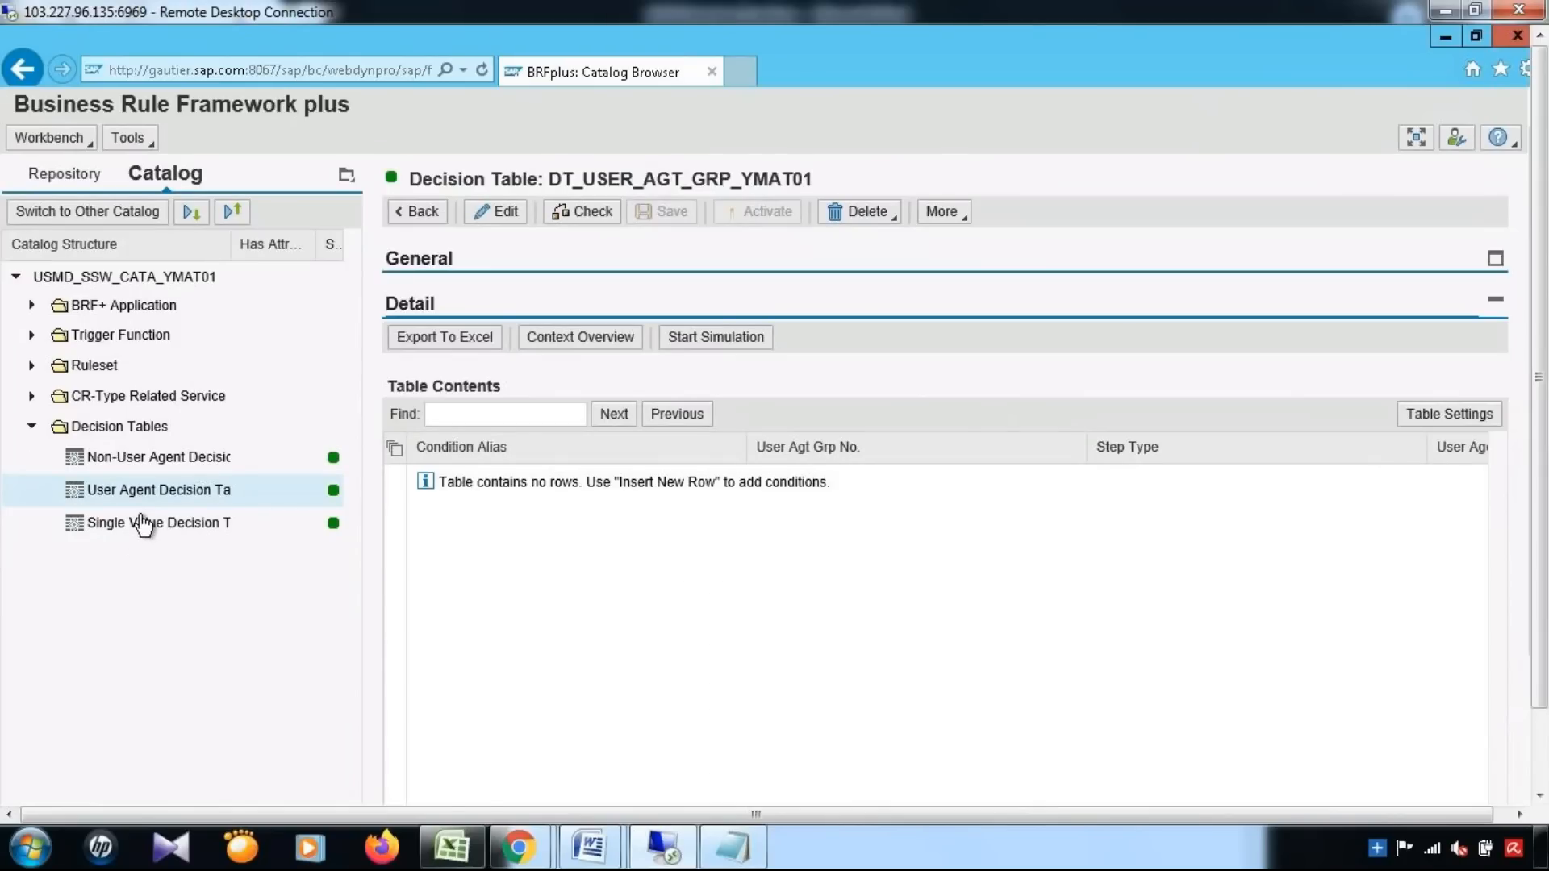
left_click(143, 525)
left_click(505, 211)
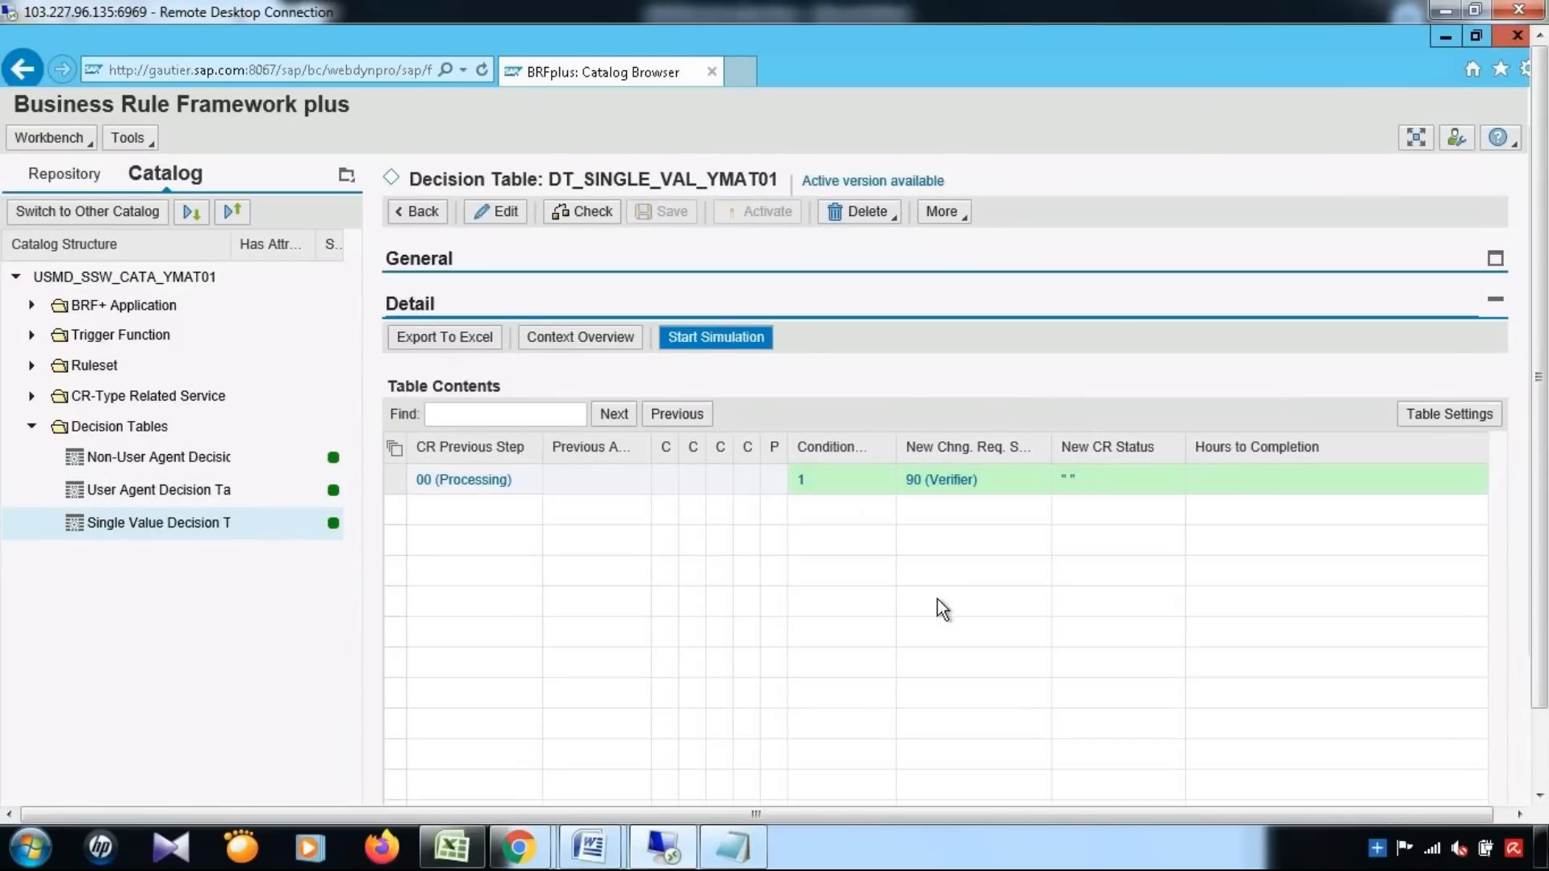
Set the first row's New CR Status to Y1 (To be verifiered by Verifier) and save the table with that column widened
left_click(1082, 481)
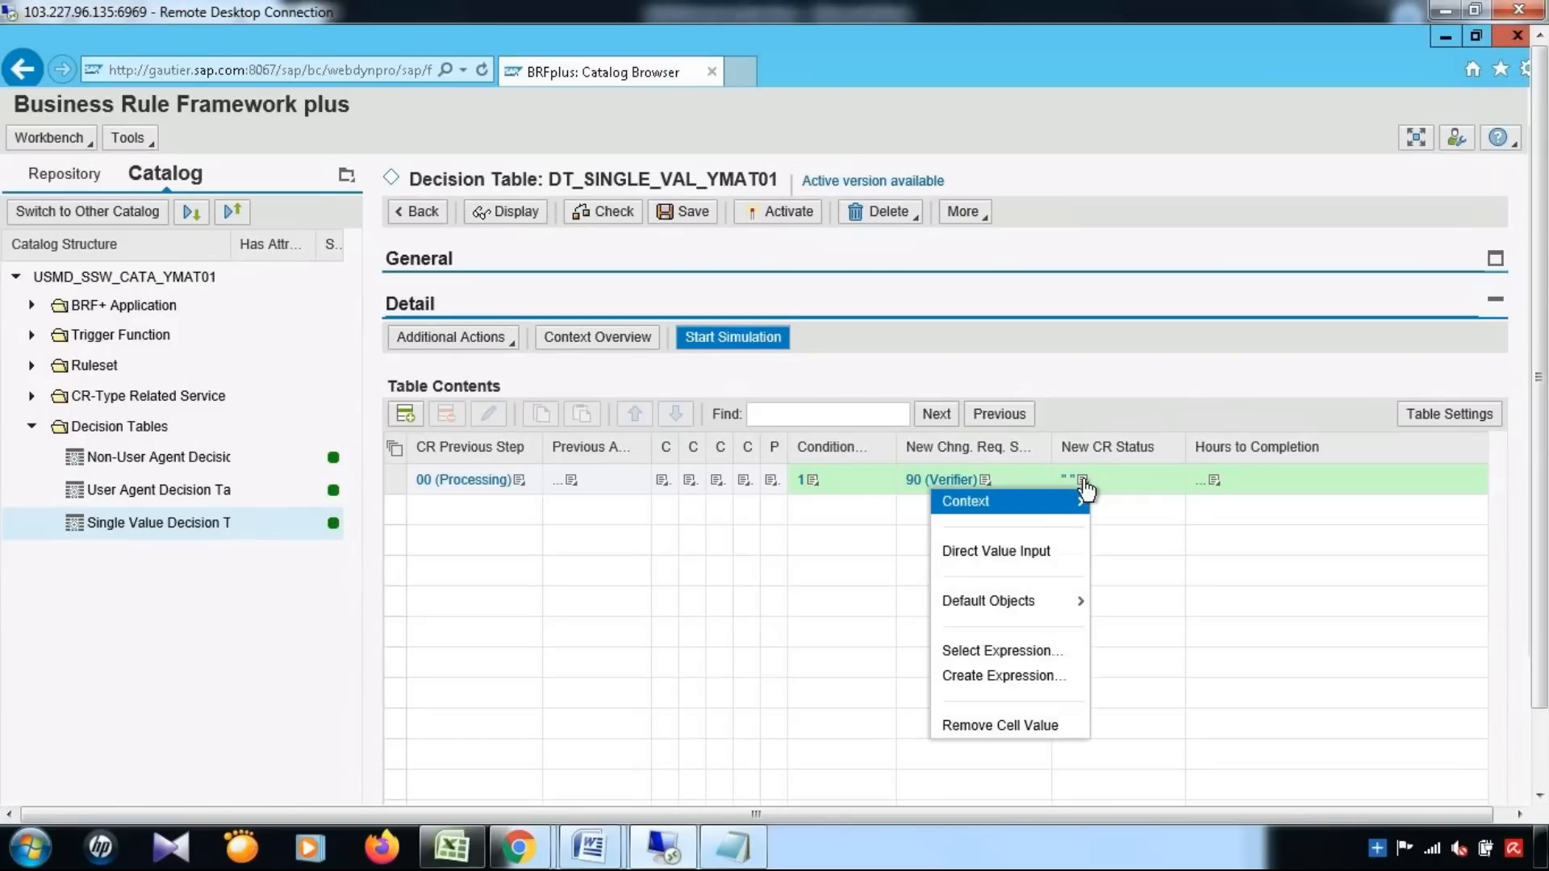
left_click(1034, 551)
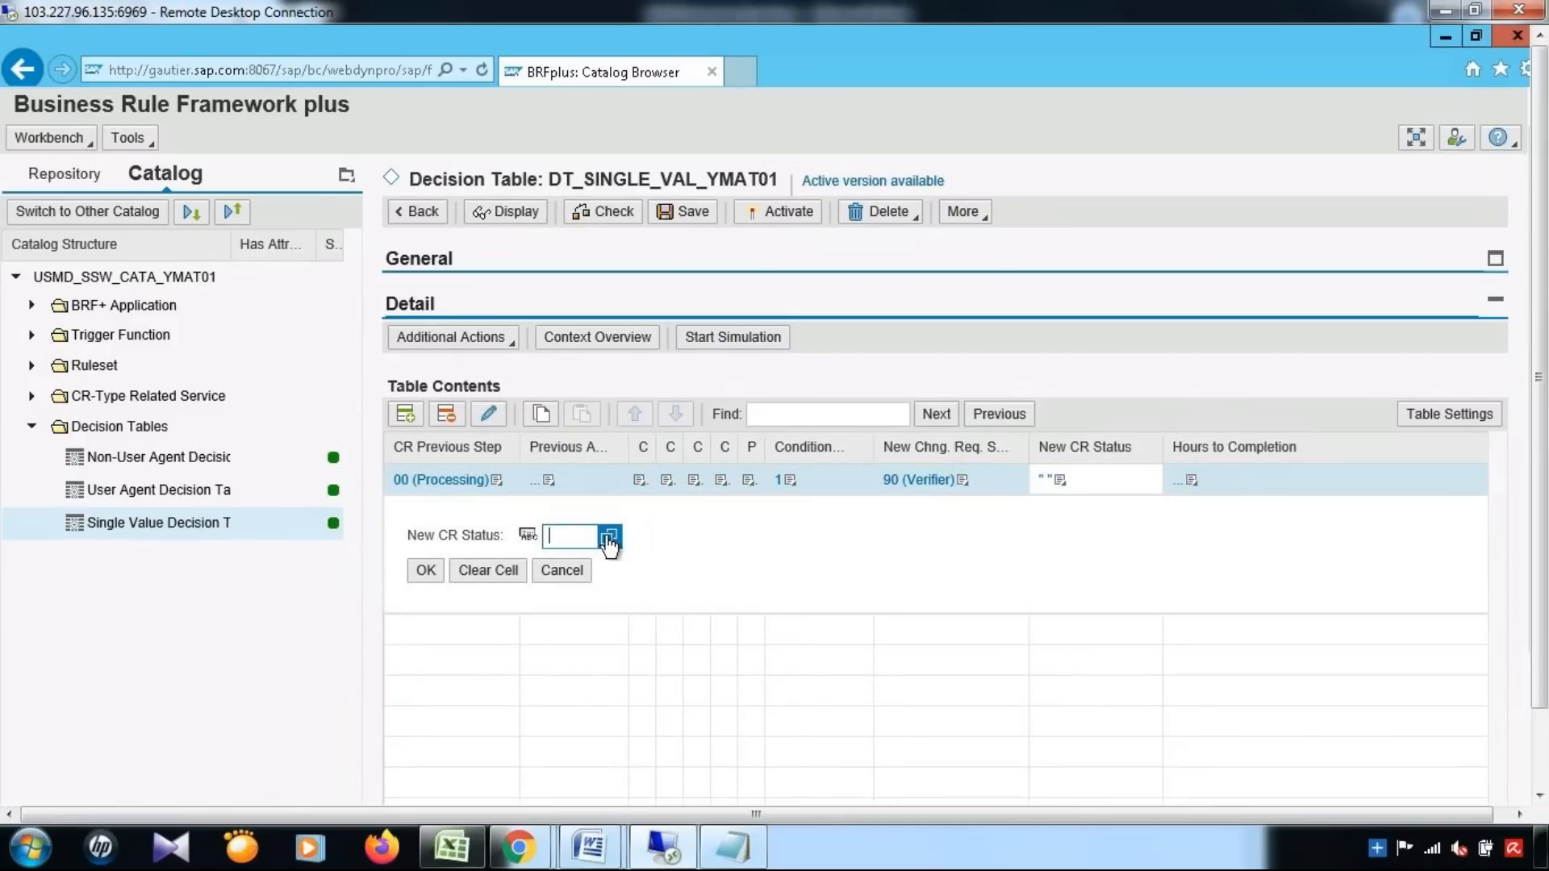
left_click(609, 537)
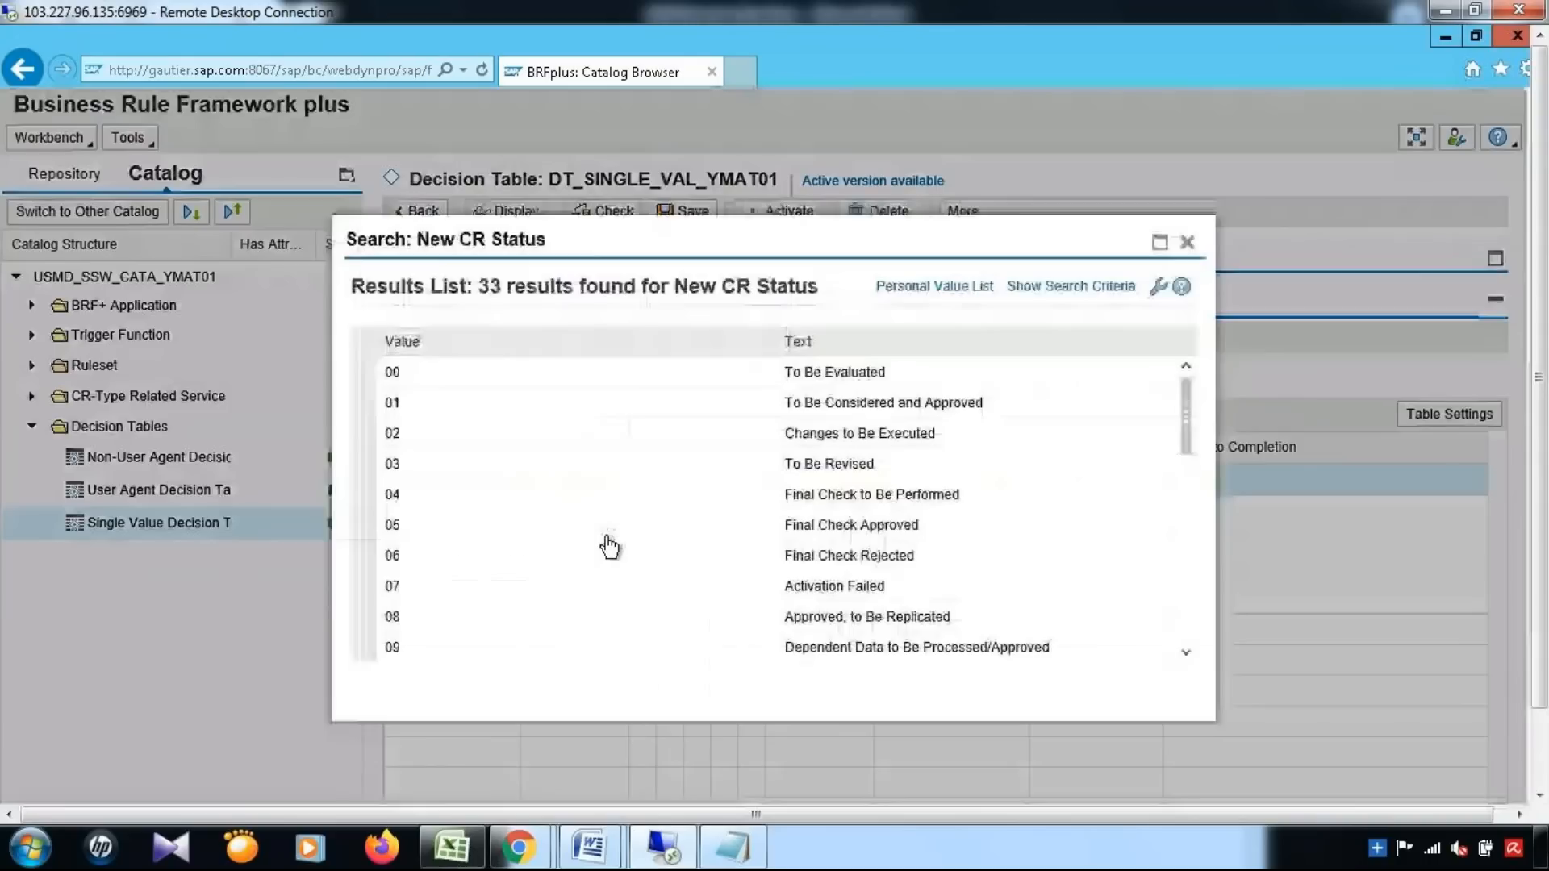
left_click_drag(1187, 431, 1188, 512)
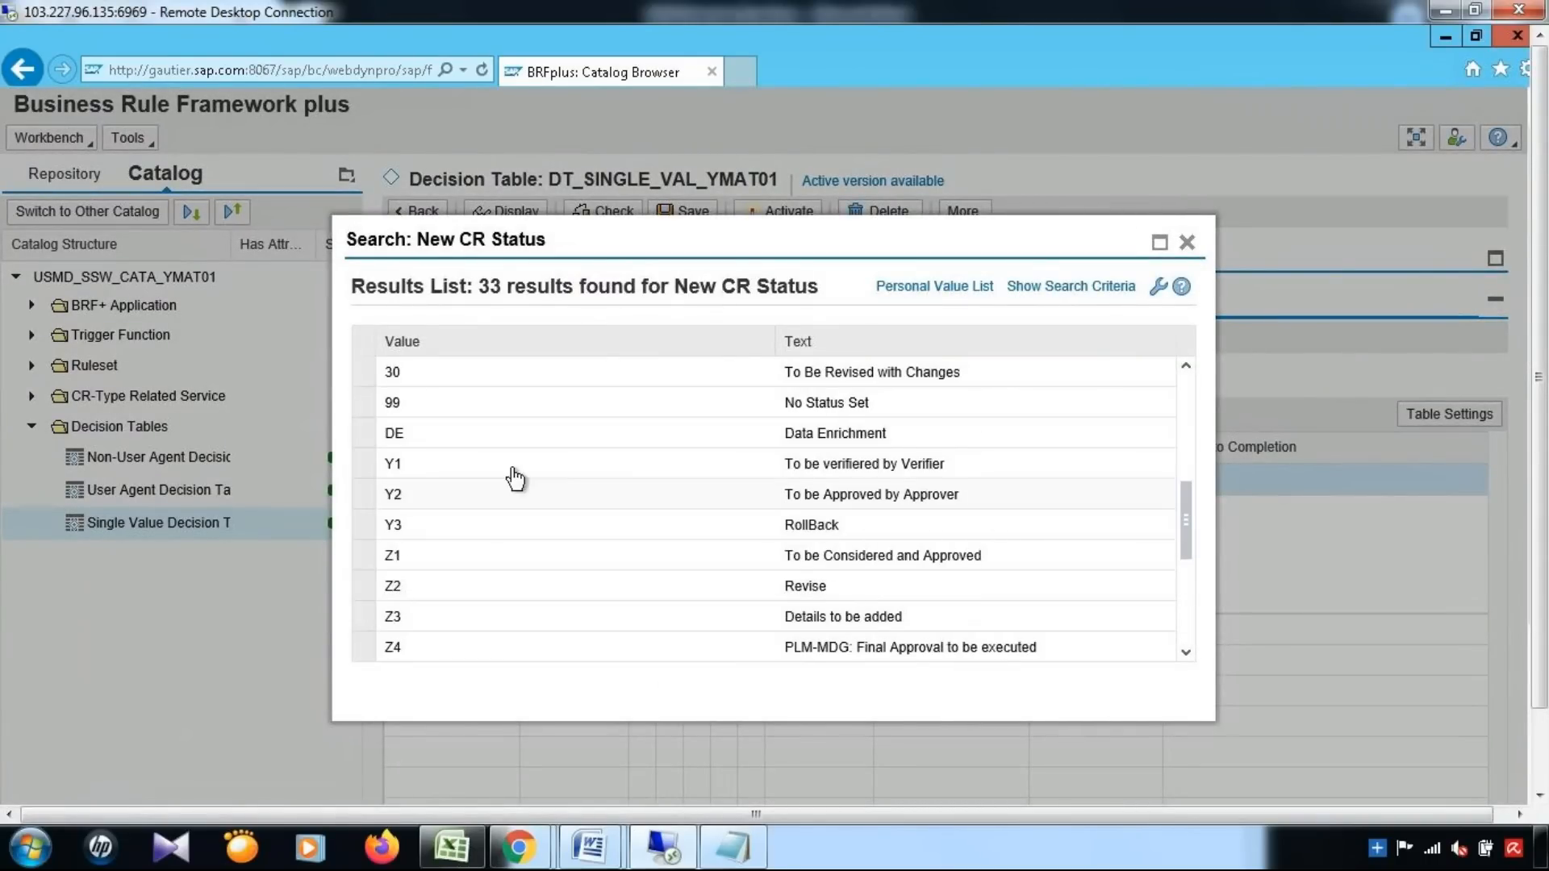
left_click(845, 463)
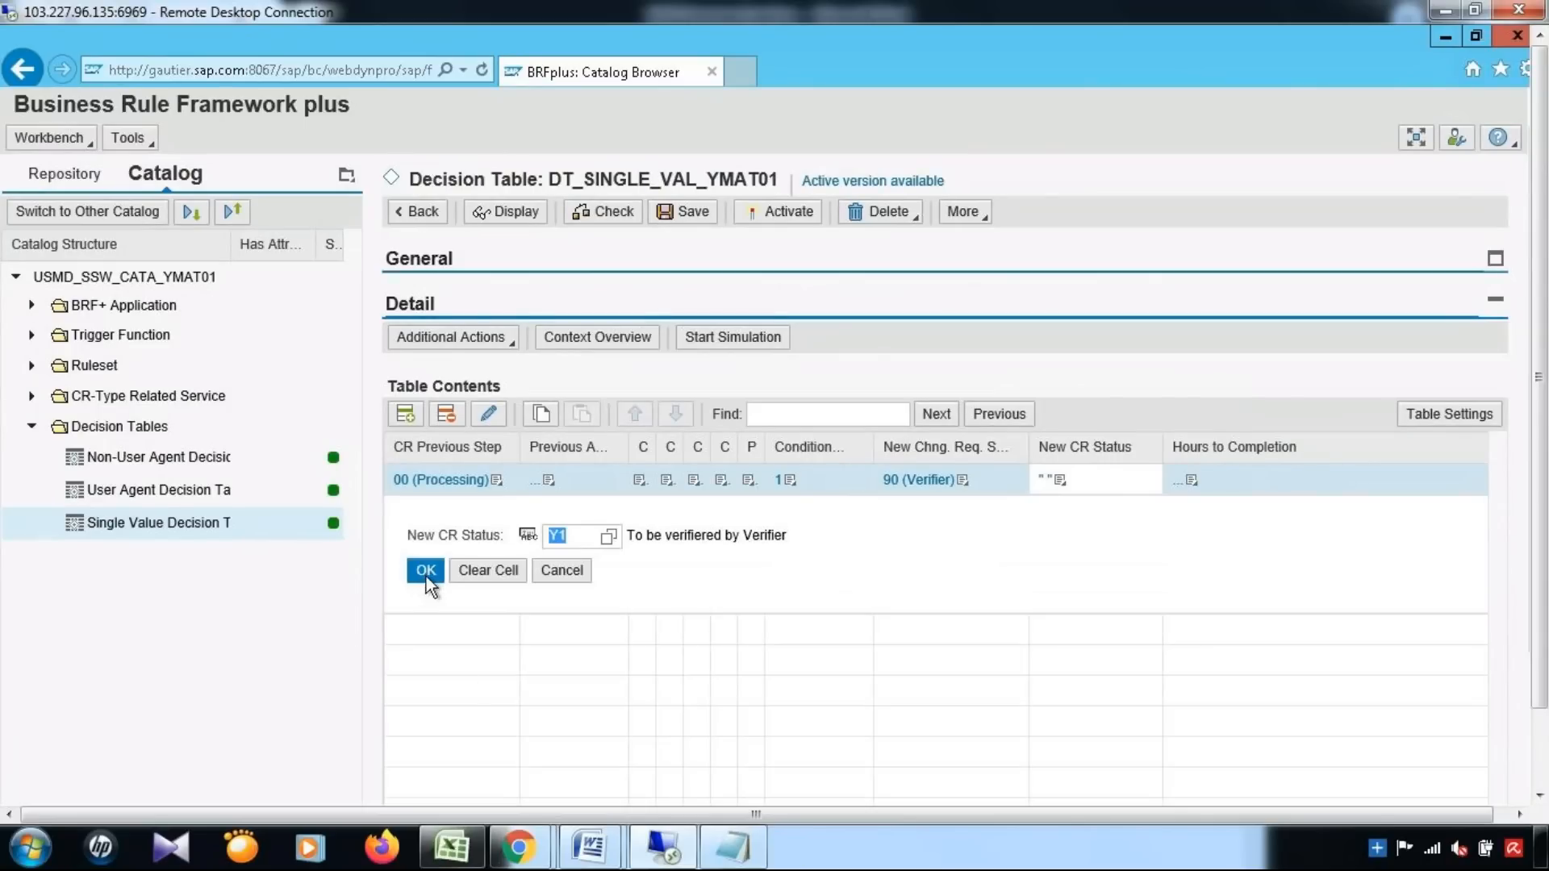
left_click(426, 573)
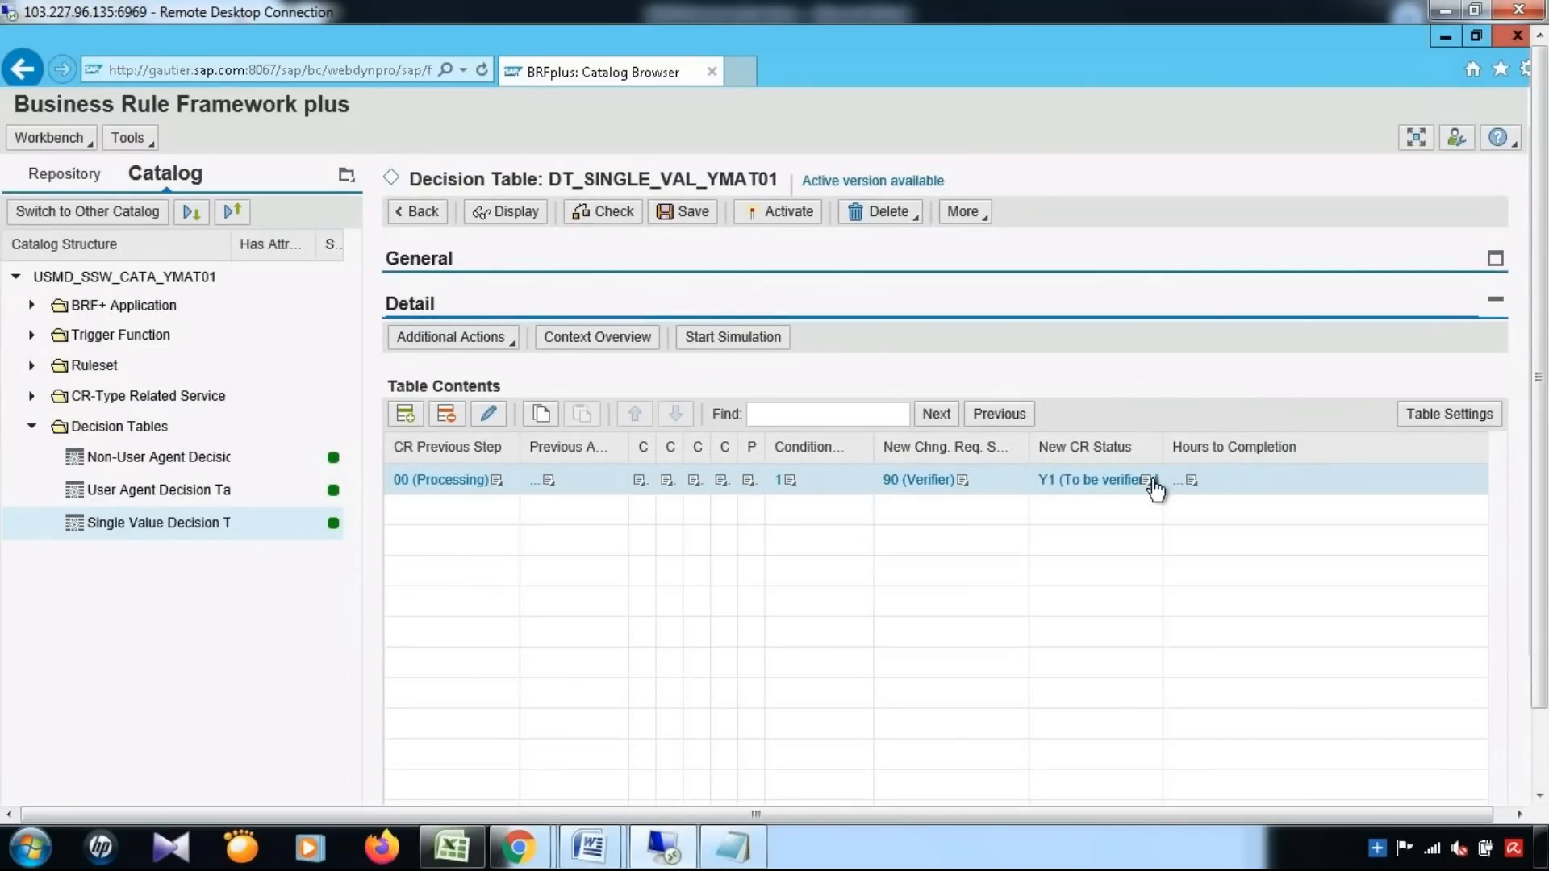
left_click_drag(1324, 444, 1363, 452)
left_click(698, 224)
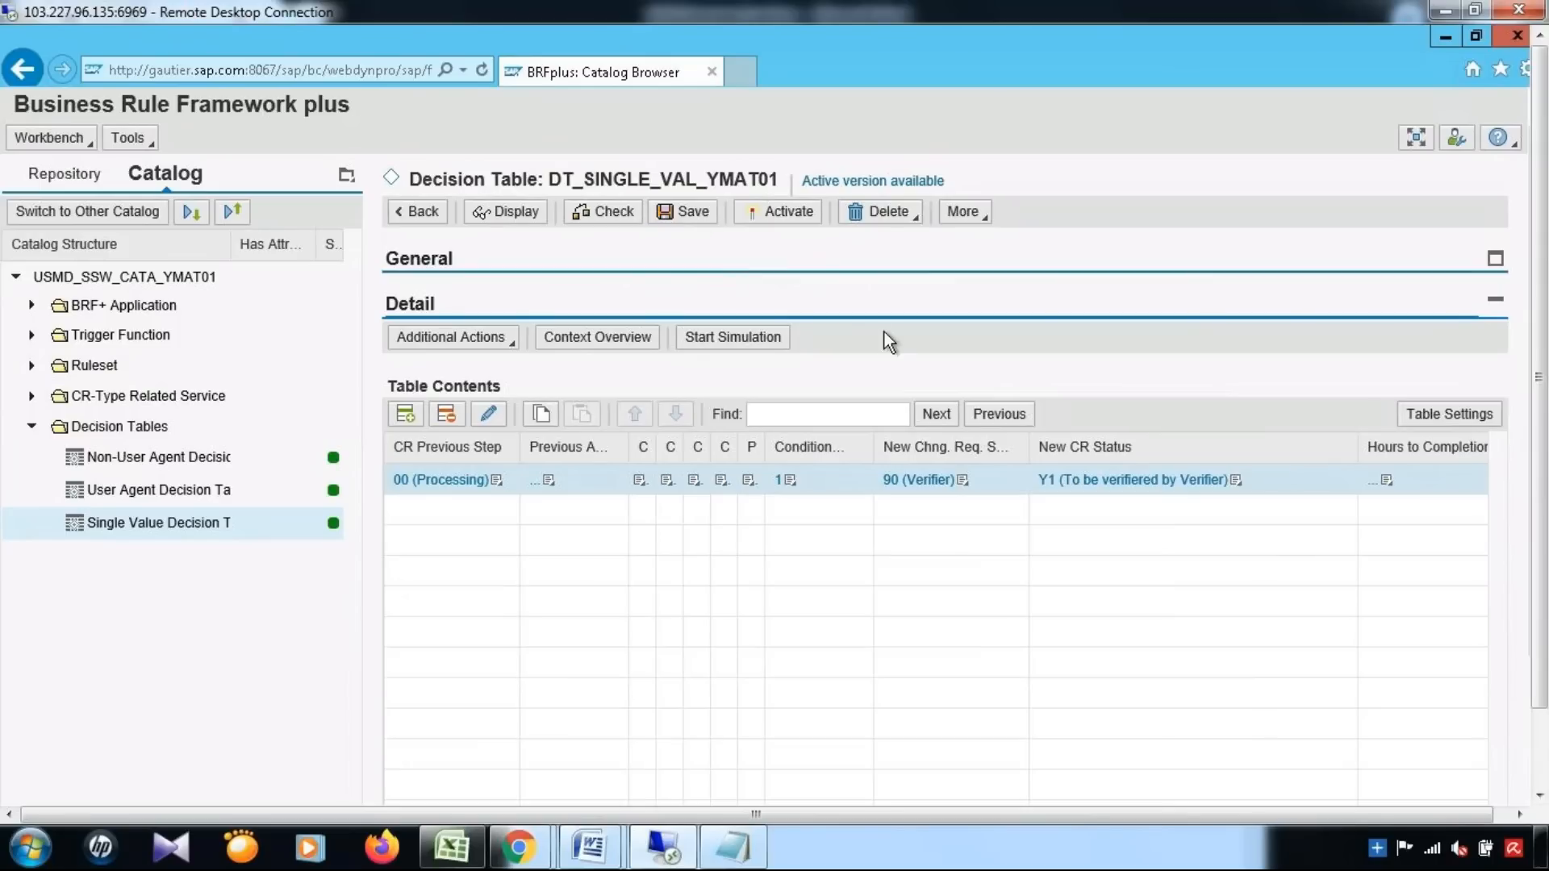
Insert a second row in the decision table and set its CR Previous Step to 90 (Verifier), consulting the Excel workflow outline
left_click(405, 438)
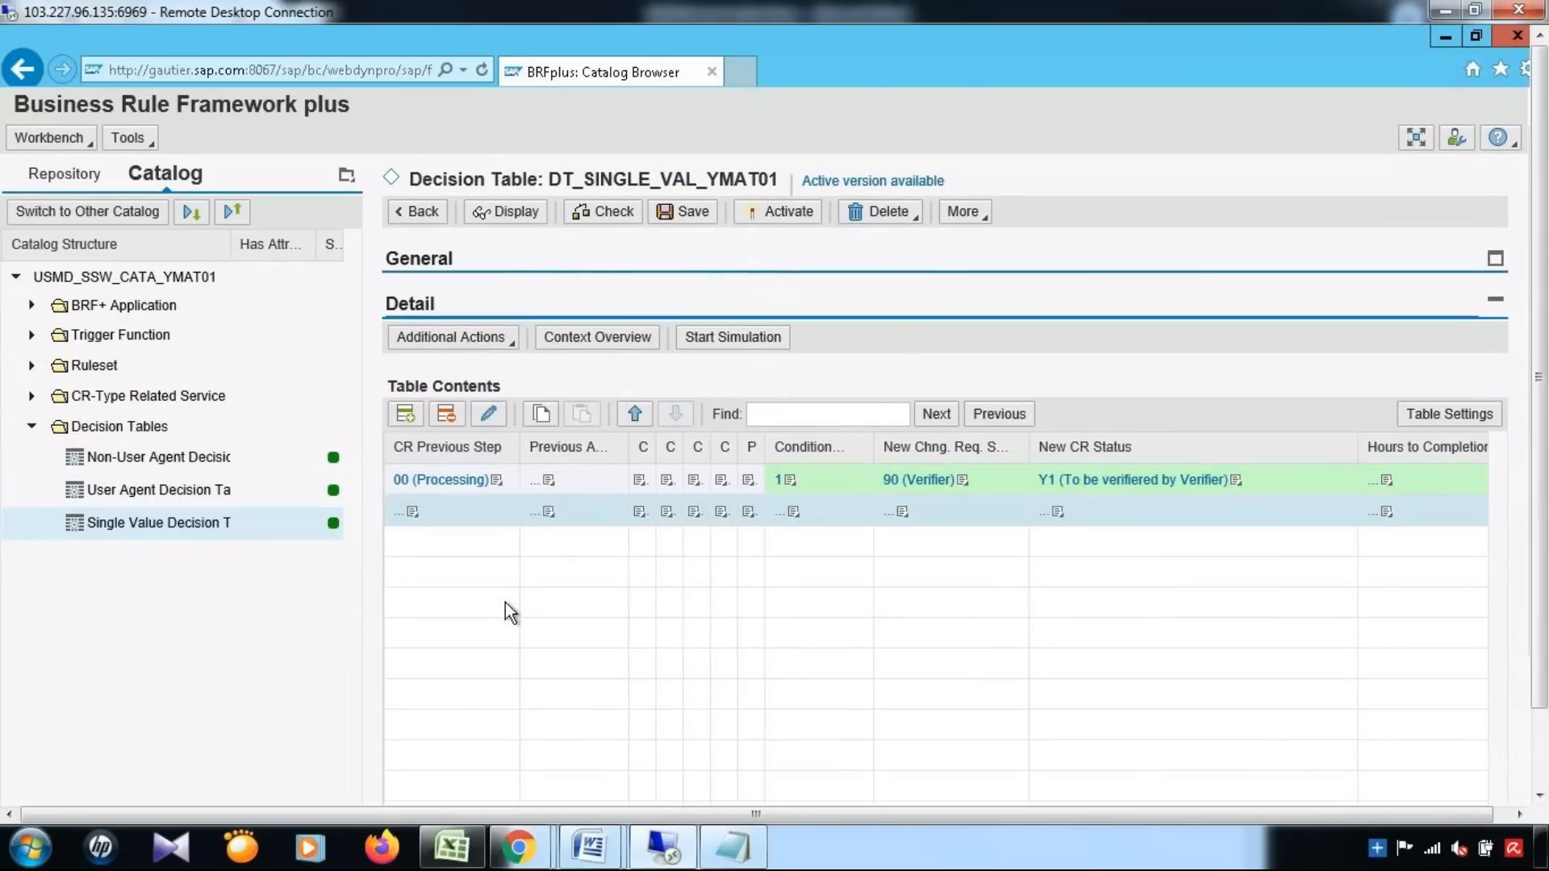
left_click(452, 847)
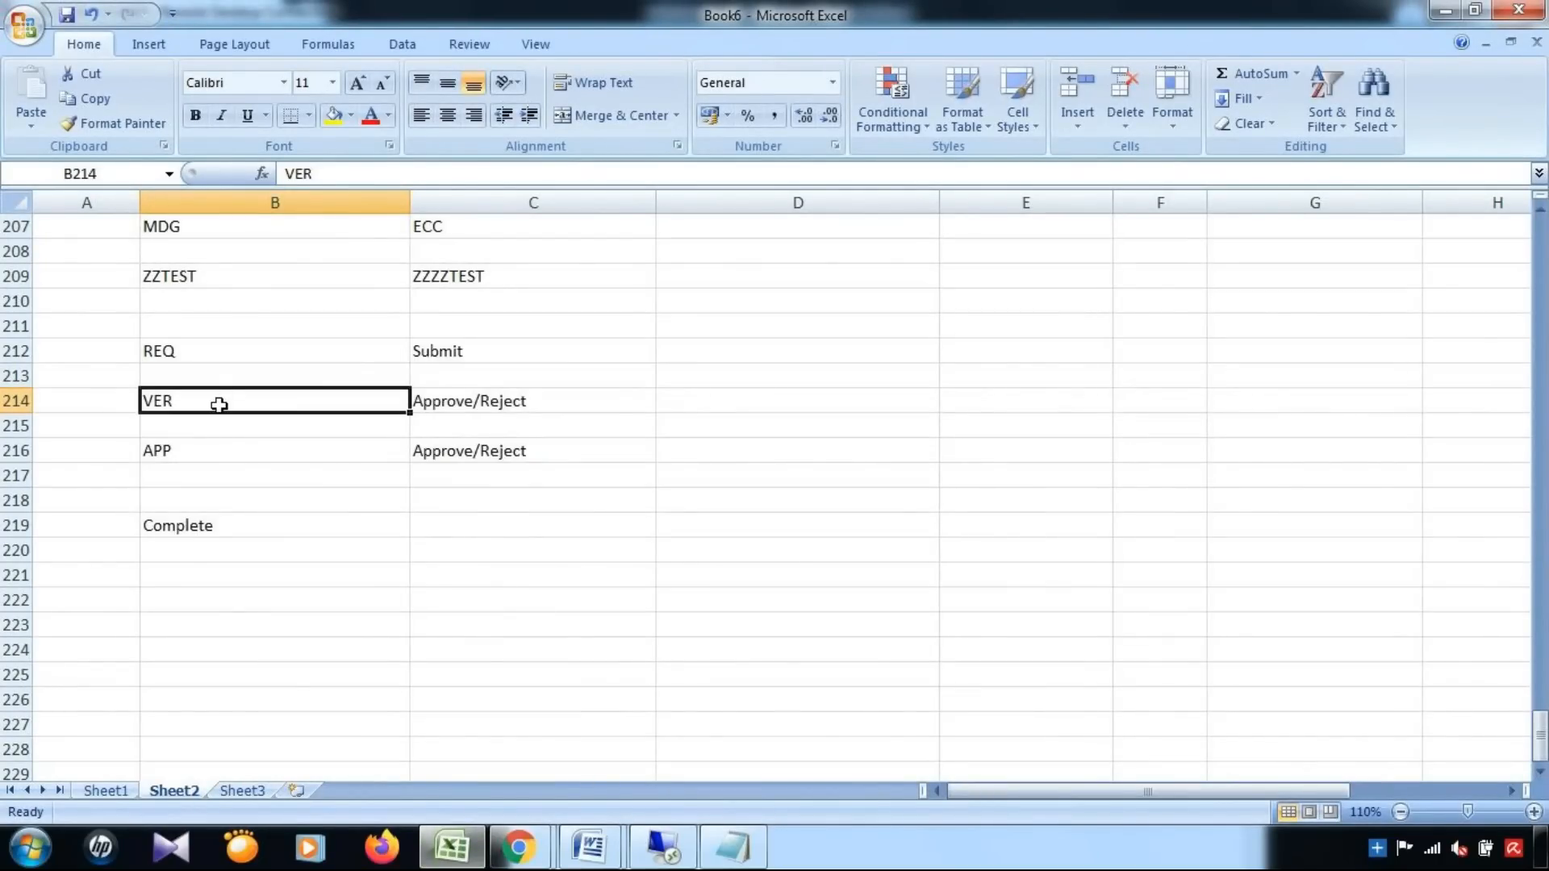
left_click(453, 849)
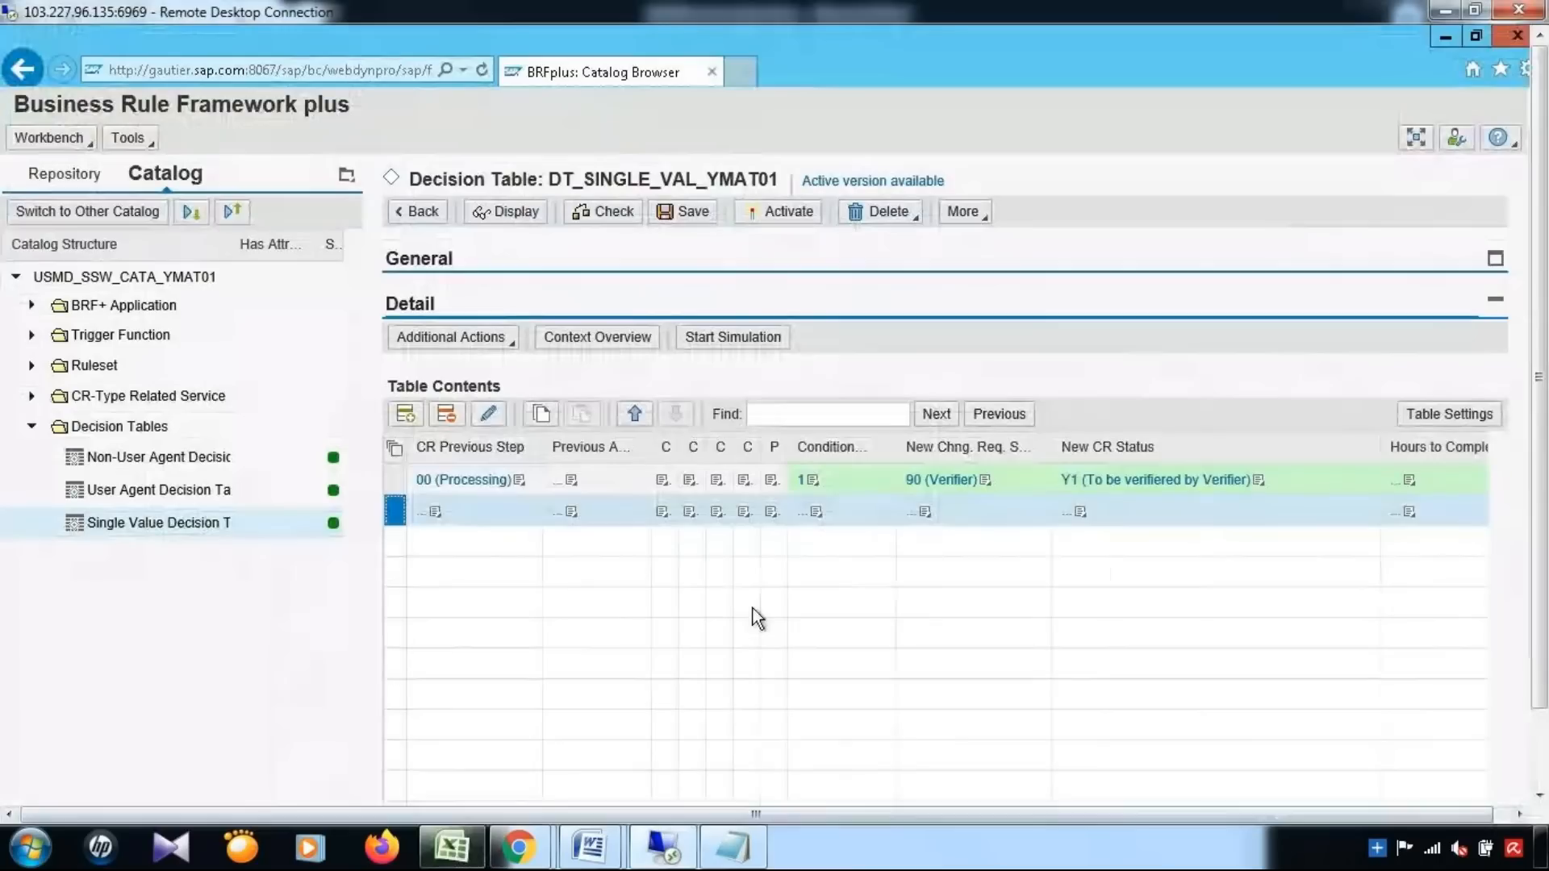
left_click(393, 520)
left_click(435, 517)
left_click(386, 535)
type("90")
left_click(417, 630)
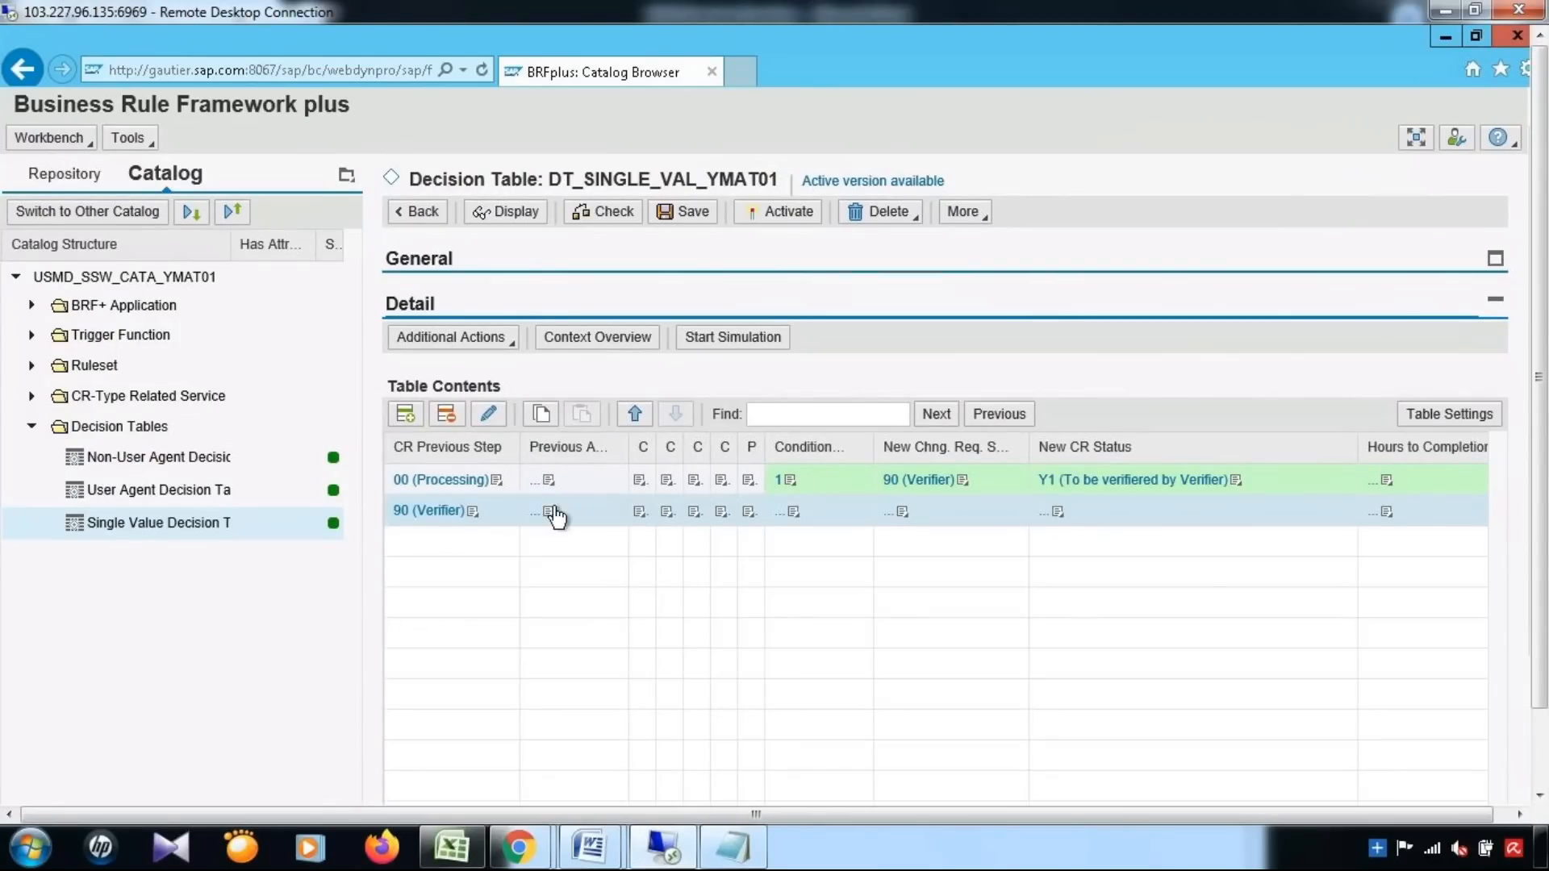
Set the second row's Previous Action to 03 (Approve), consulting the verifier's actions in the Excel workflow outline
left_click(451, 847)
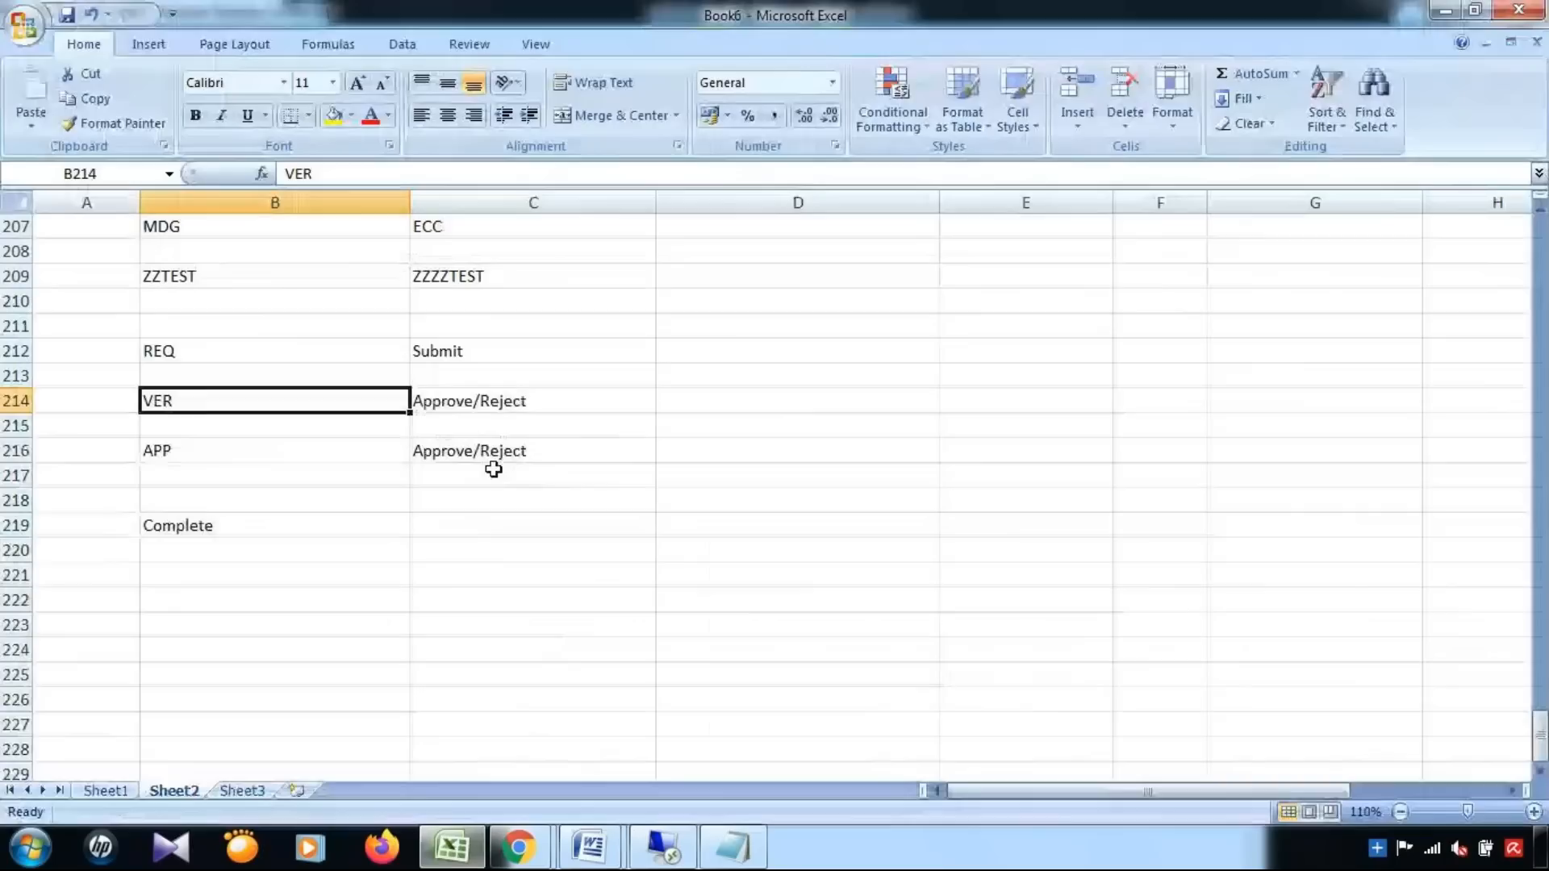
left_click(458, 402)
key("alt+Tab")
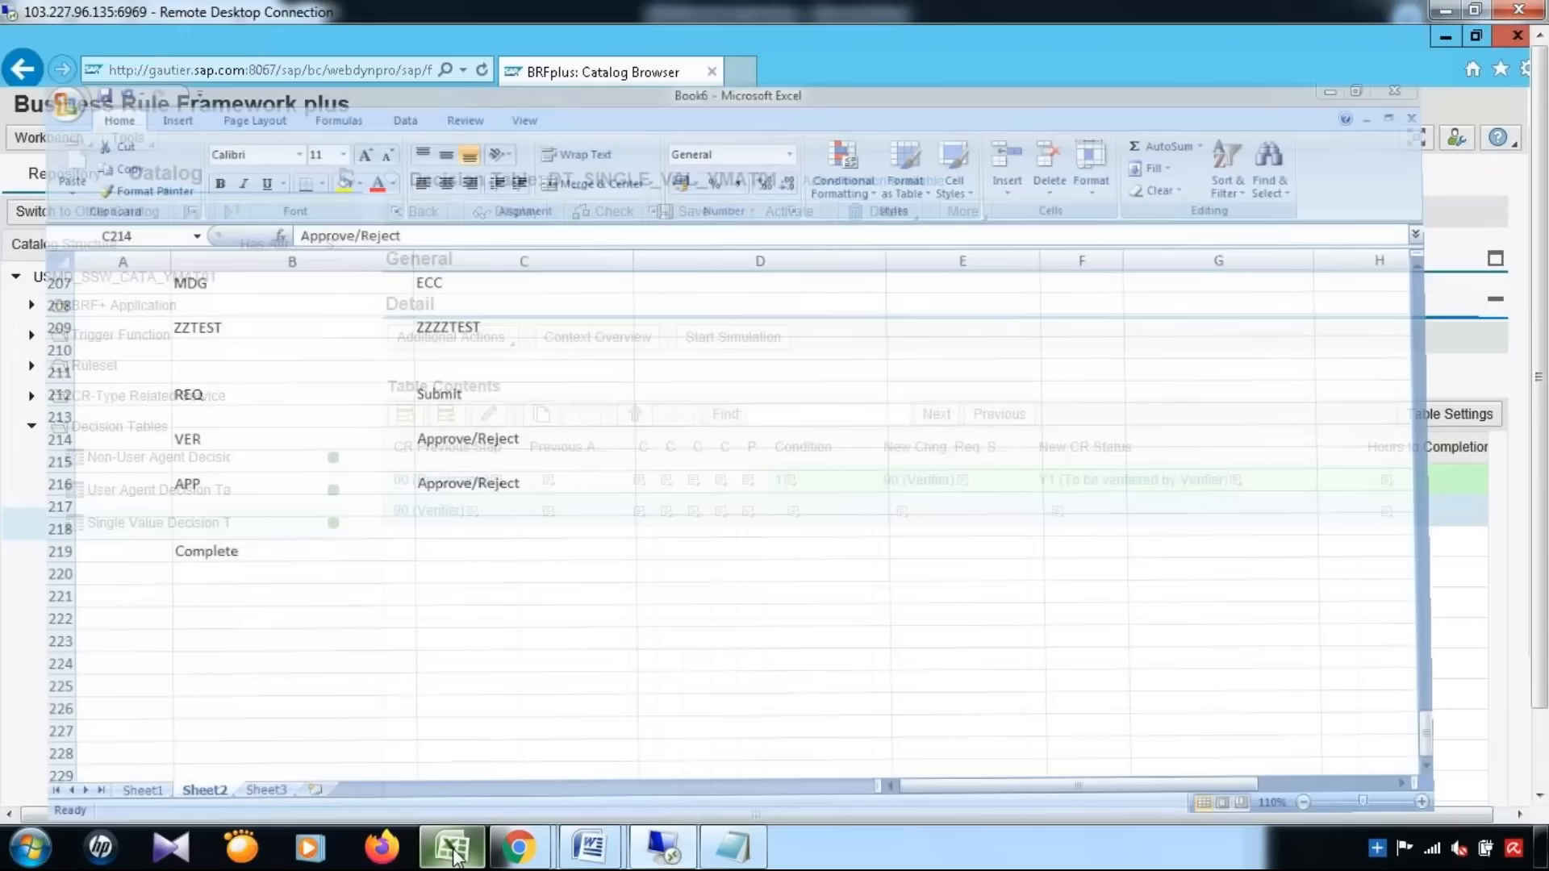
left_click(548, 511)
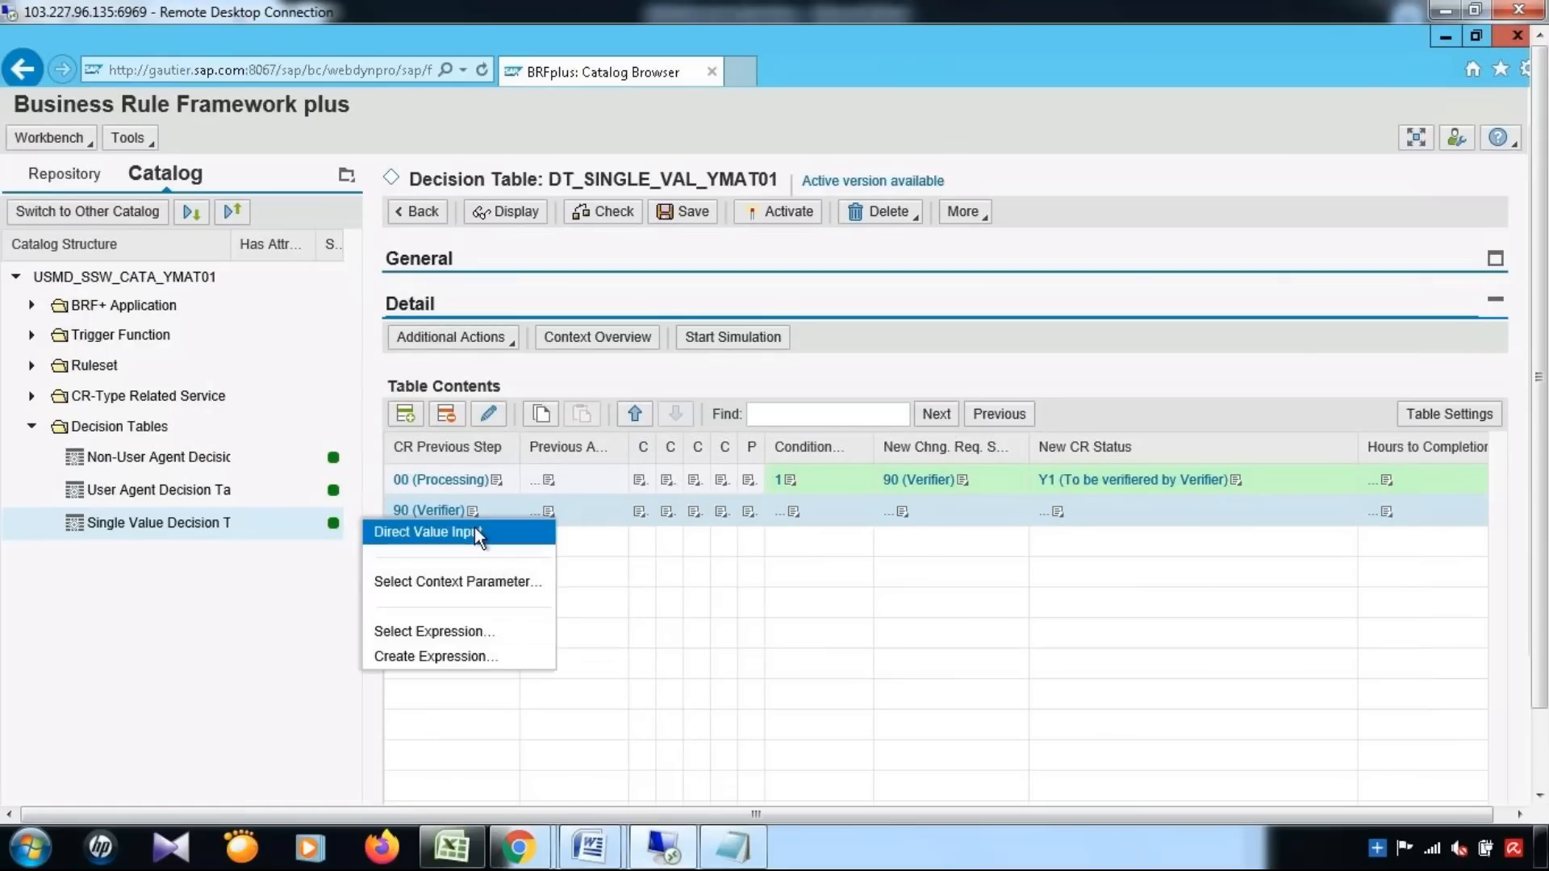
left_click(474, 527)
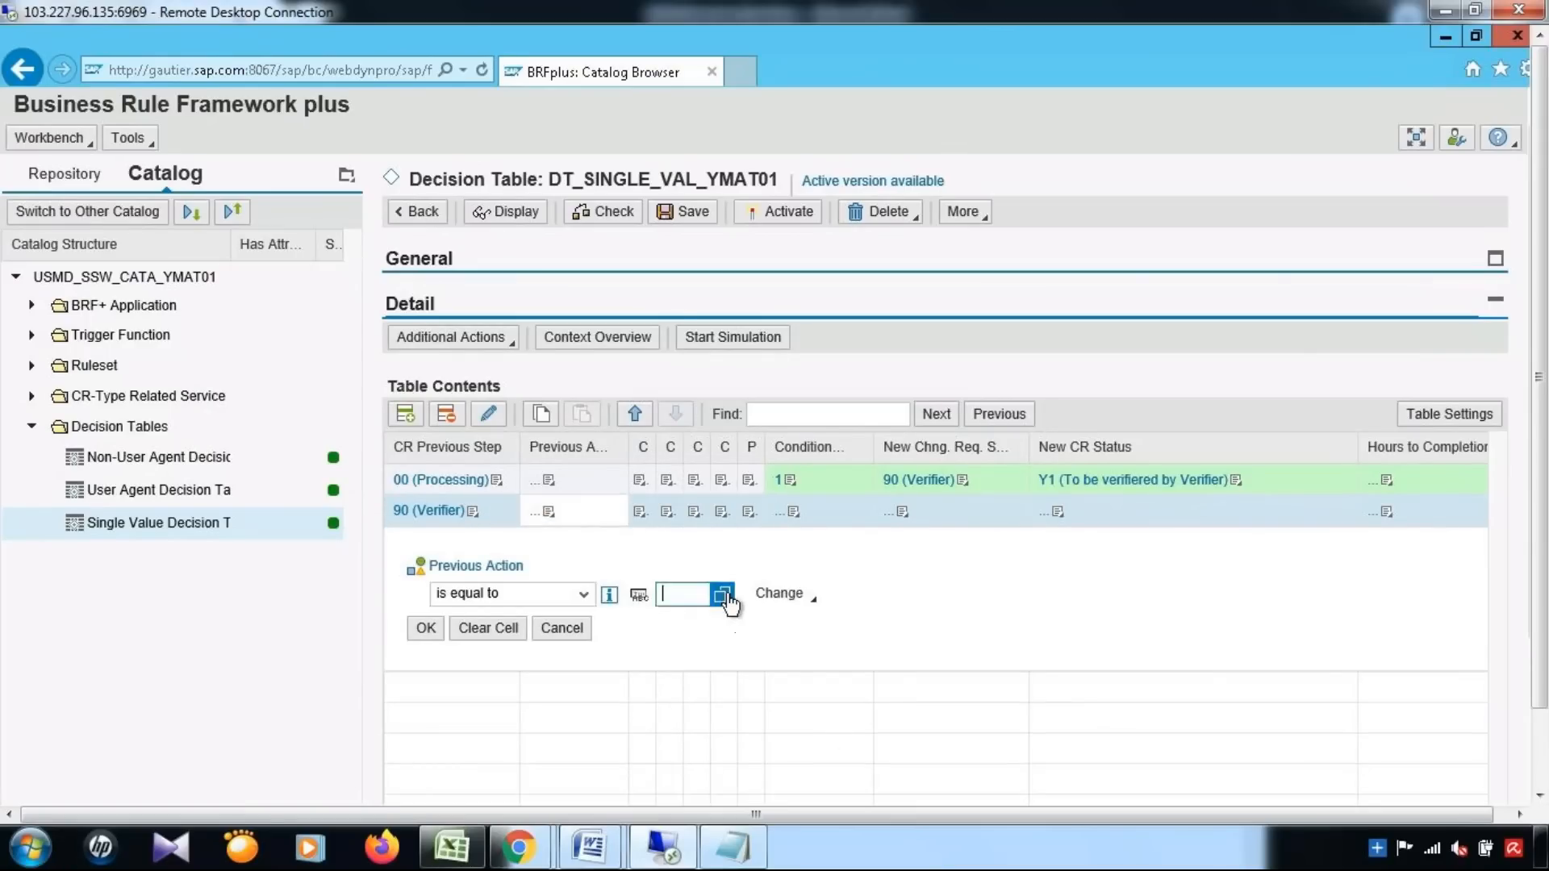
left_click(723, 596)
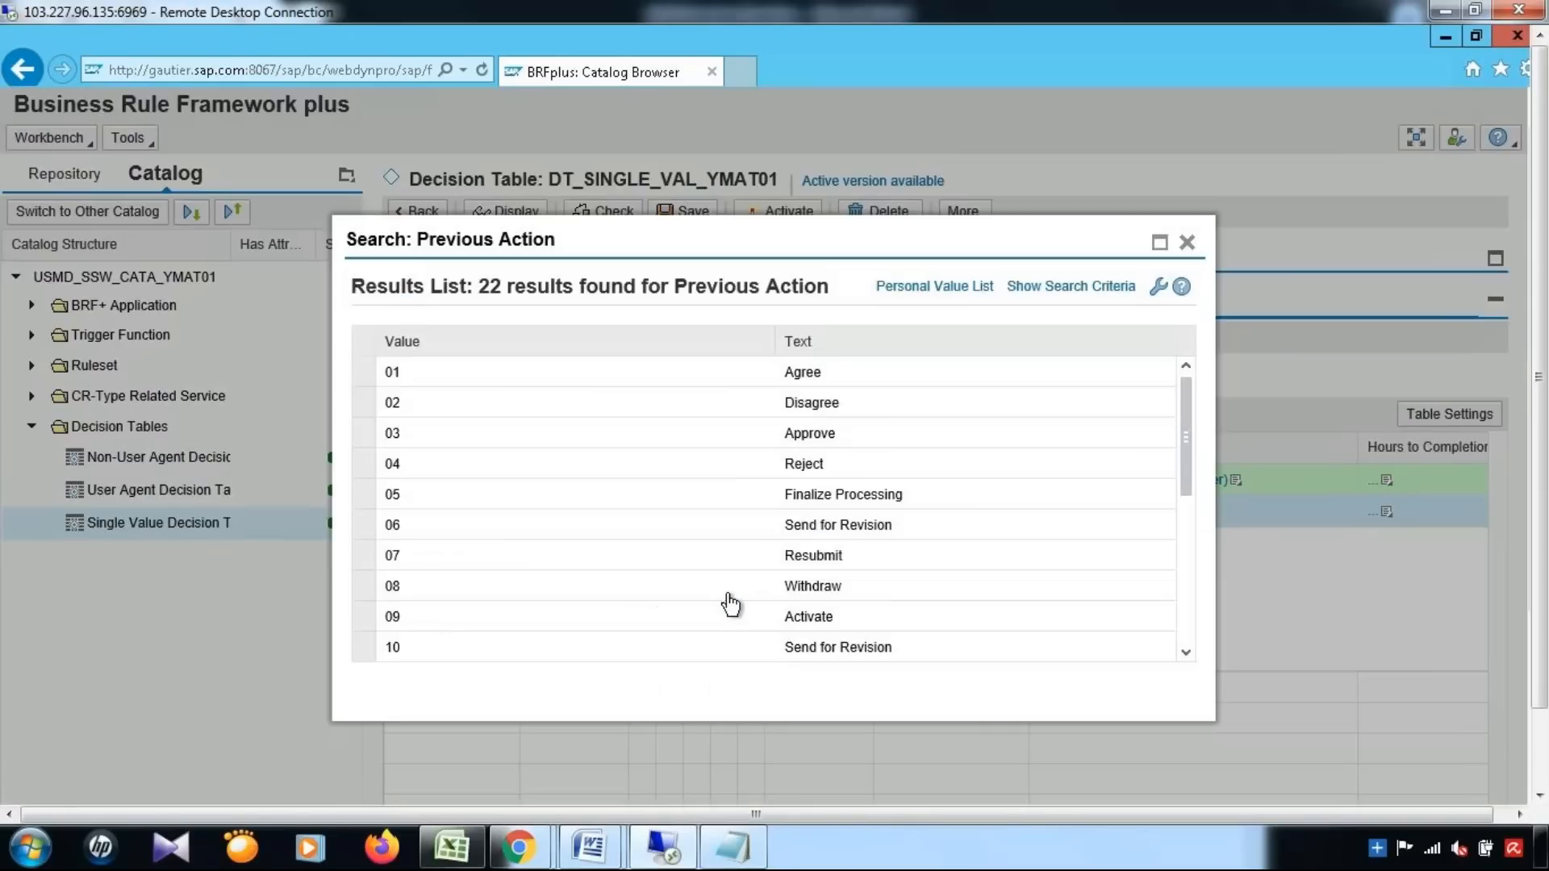
left_click(806, 440)
double_click(807, 440)
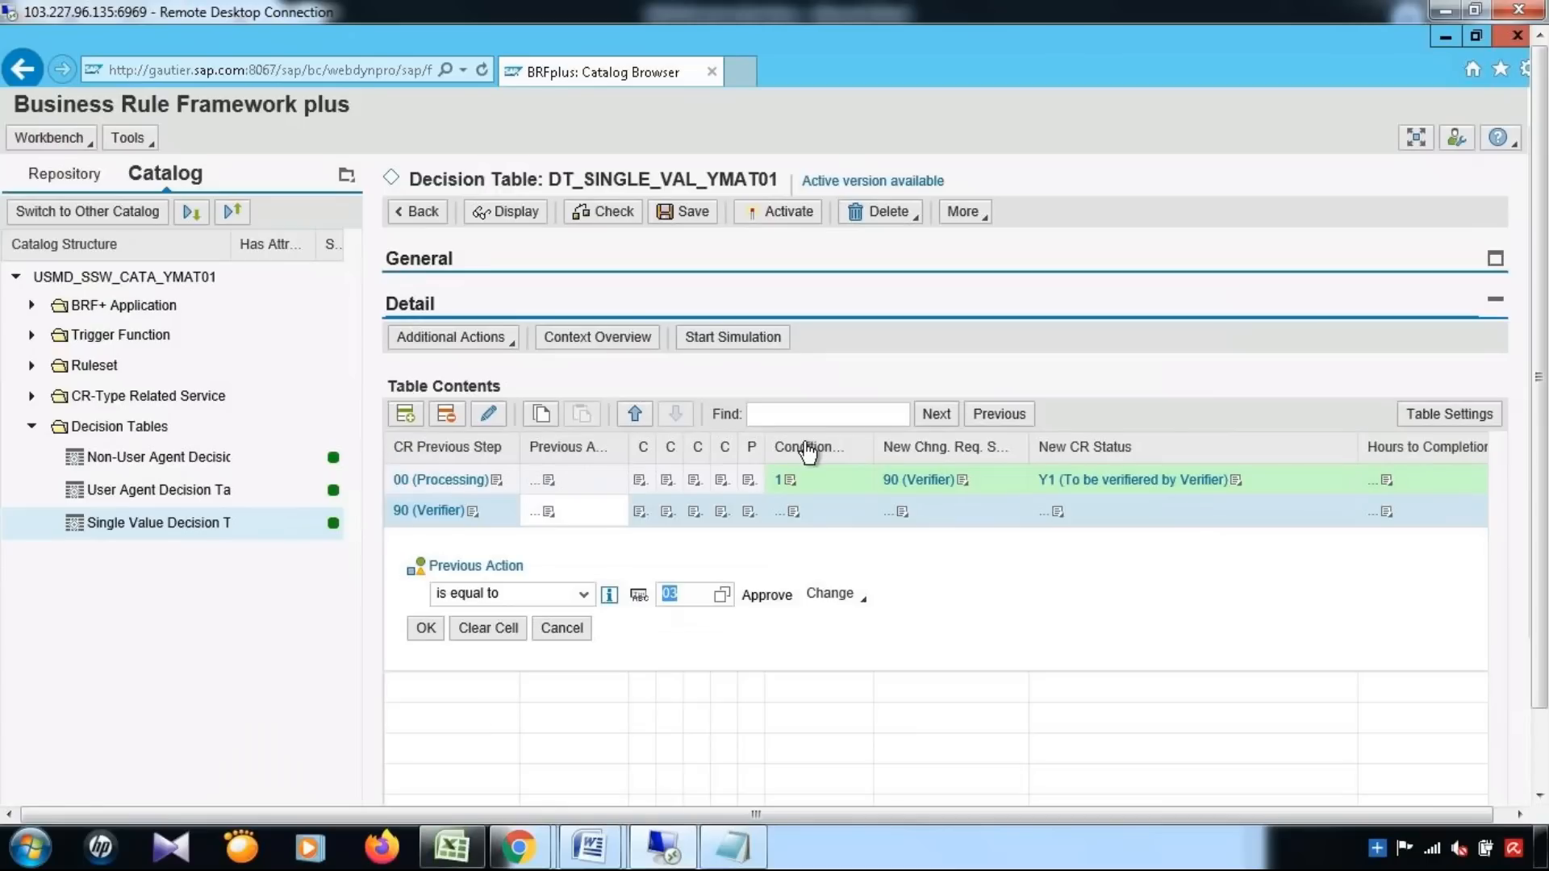
left_click(426, 628)
Set the second row's Condition Alias to 2 and its New Chng. Req. Step to 91 (Approver)
left_click(795, 513)
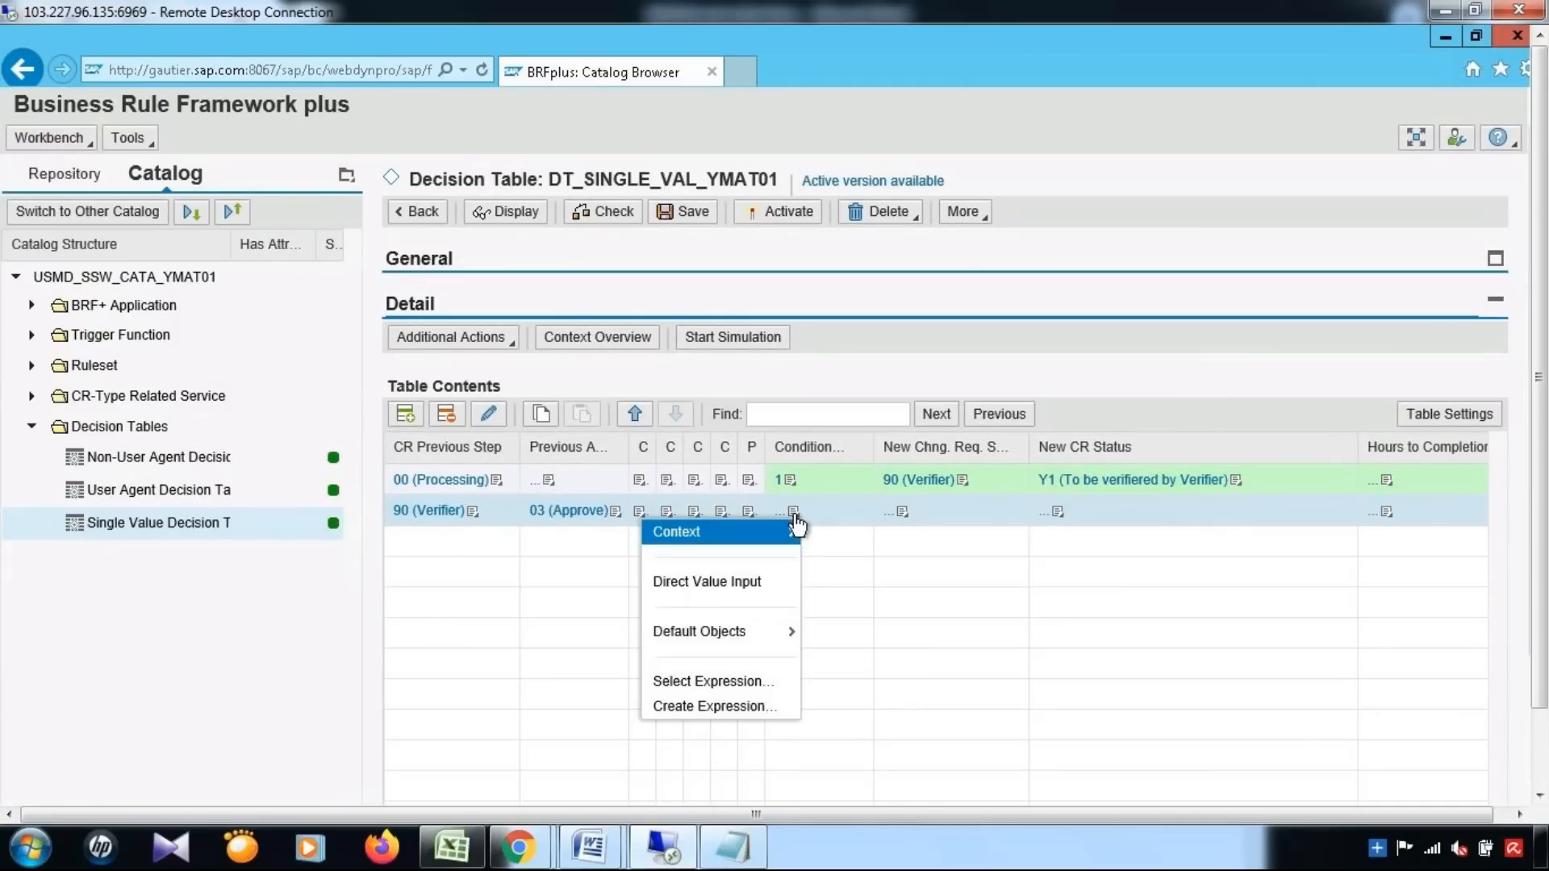
left_click(742, 578)
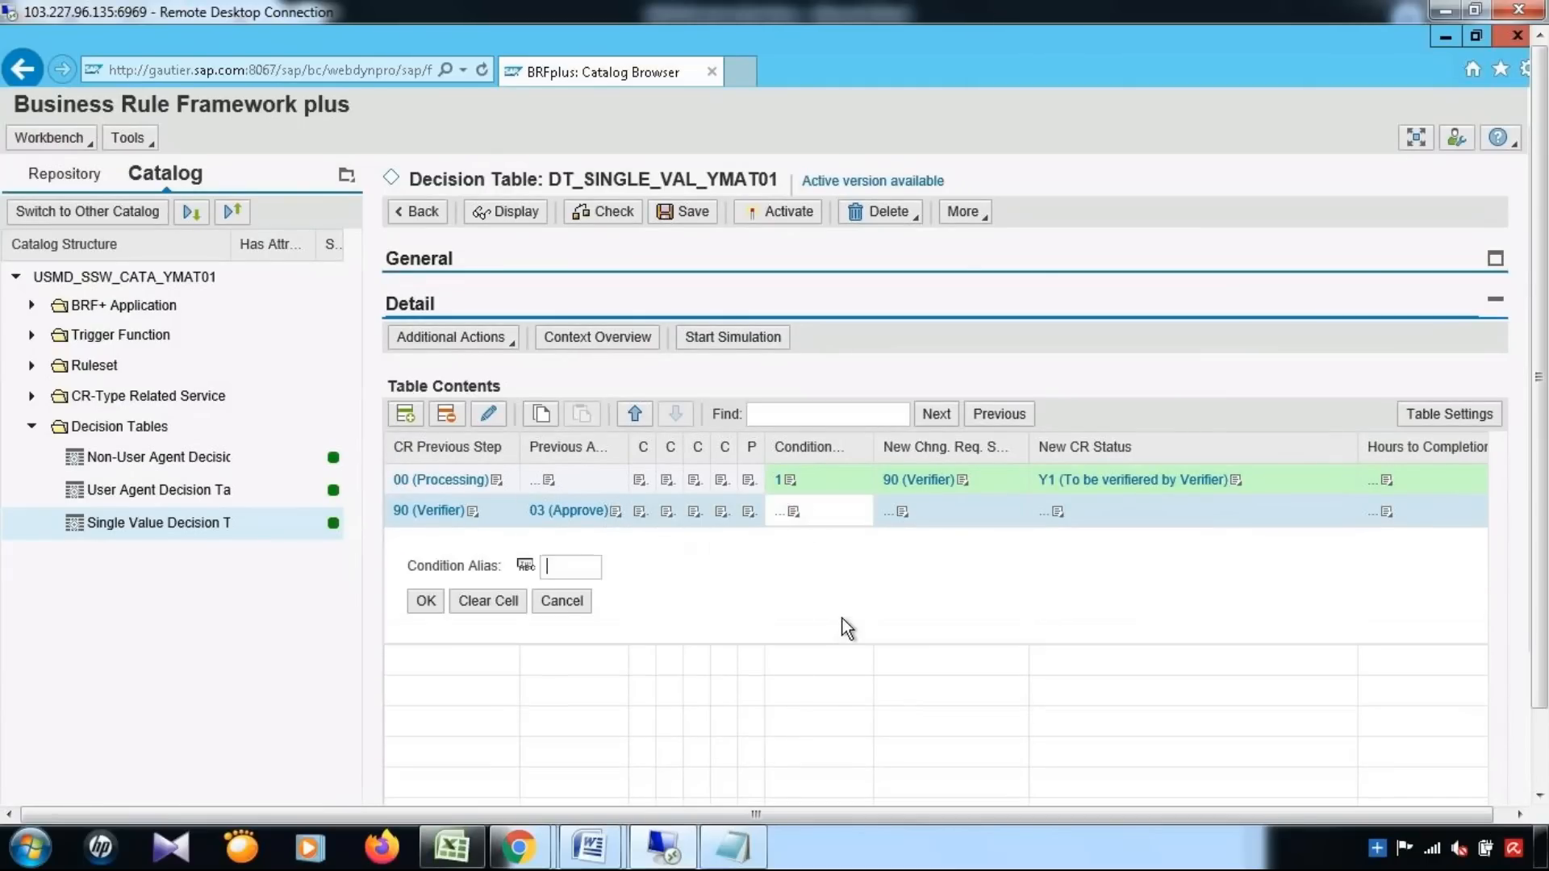
type("2")
left_click(426, 604)
left_click(896, 513)
left_click(849, 587)
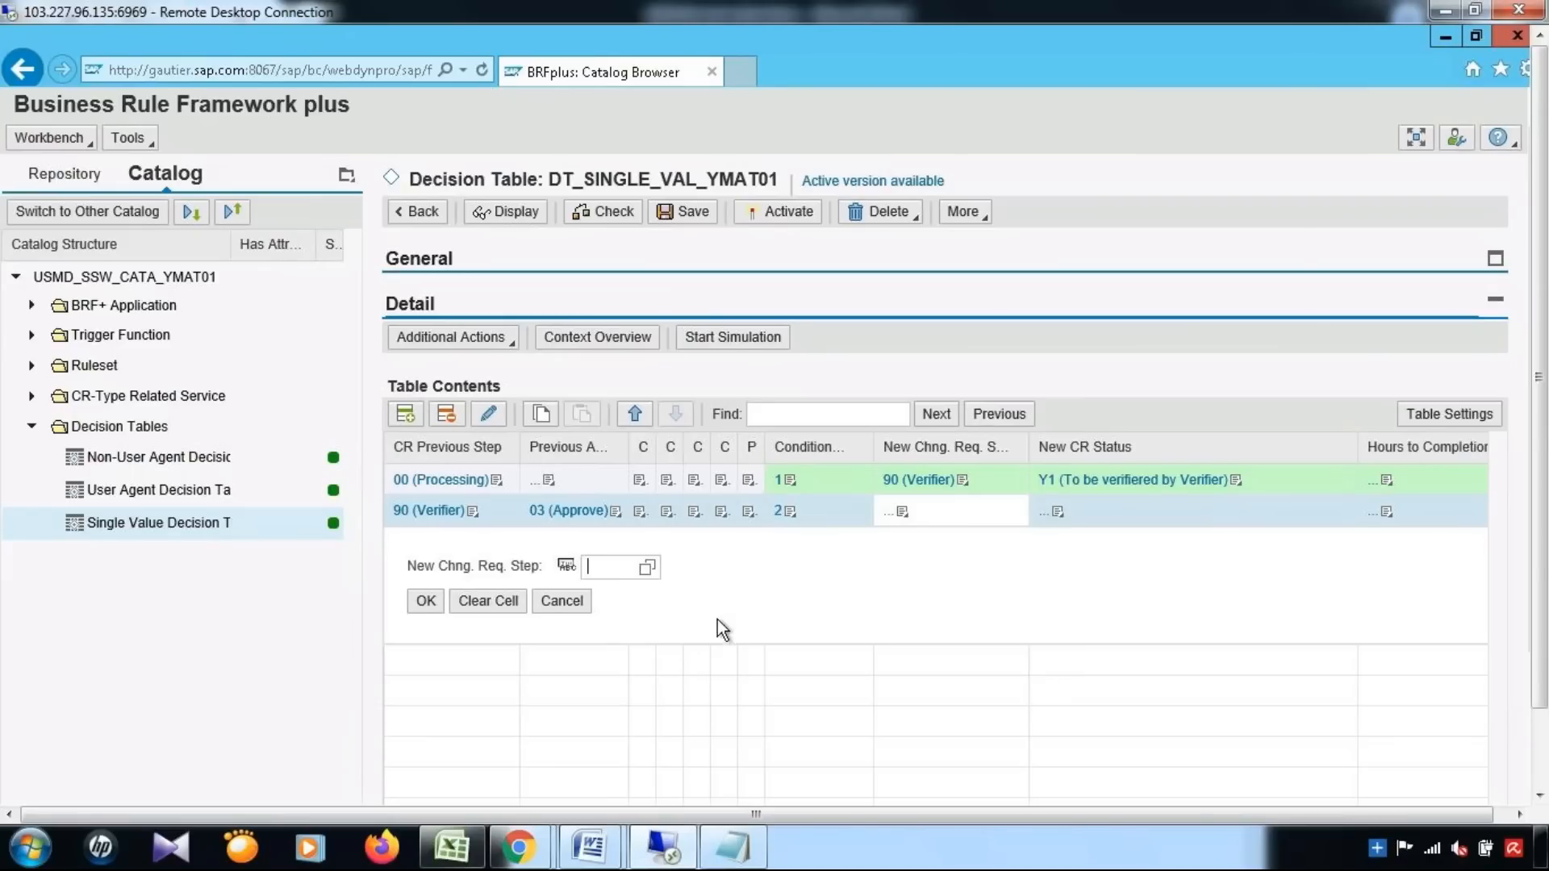
left_click(648, 569)
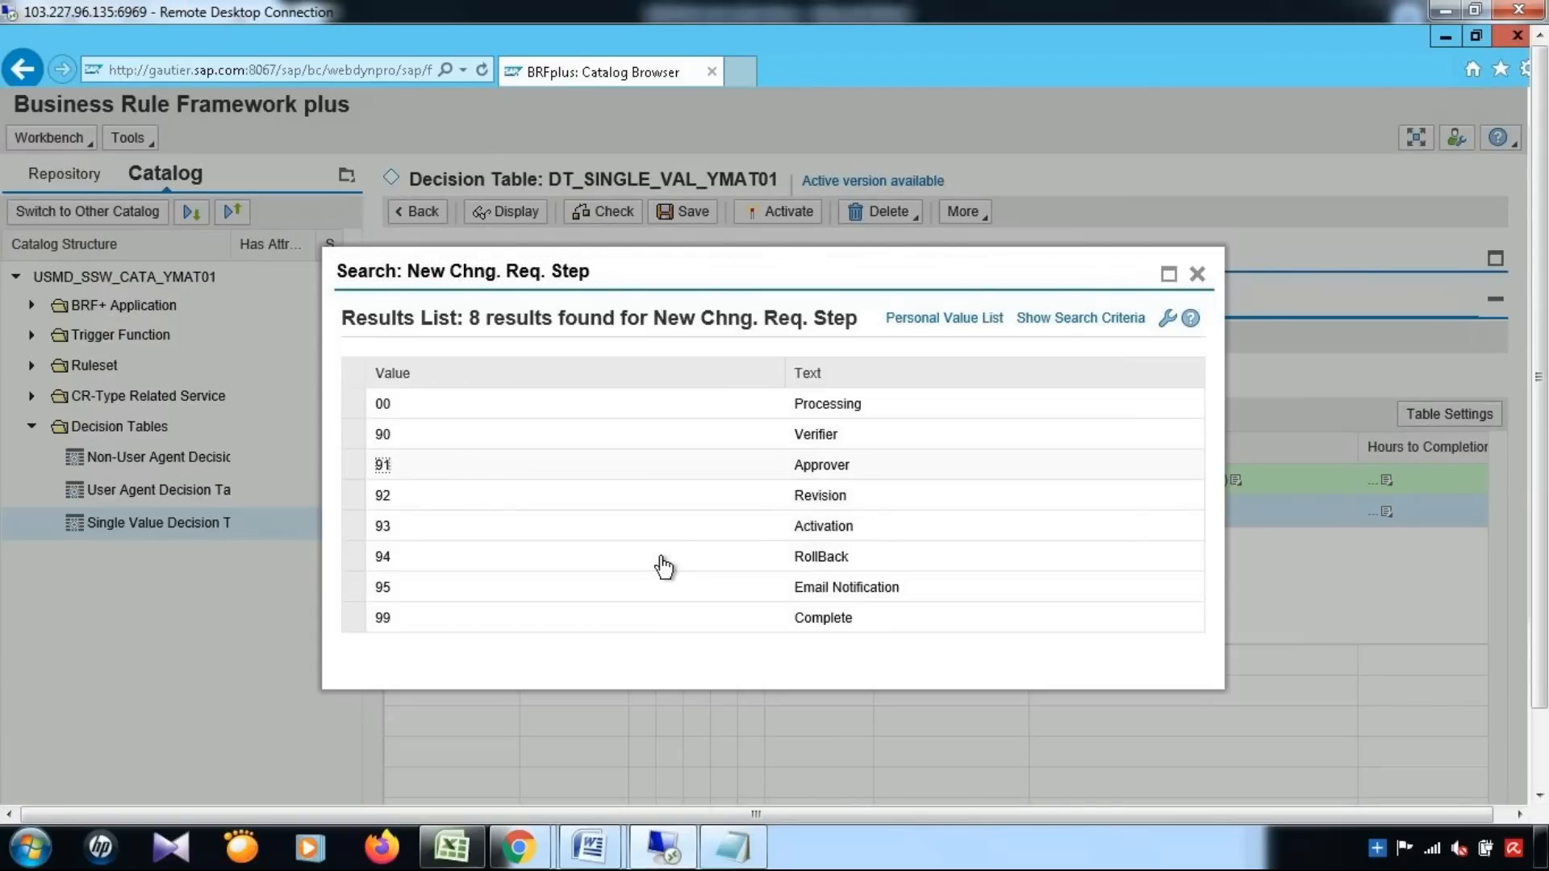
key("Return")
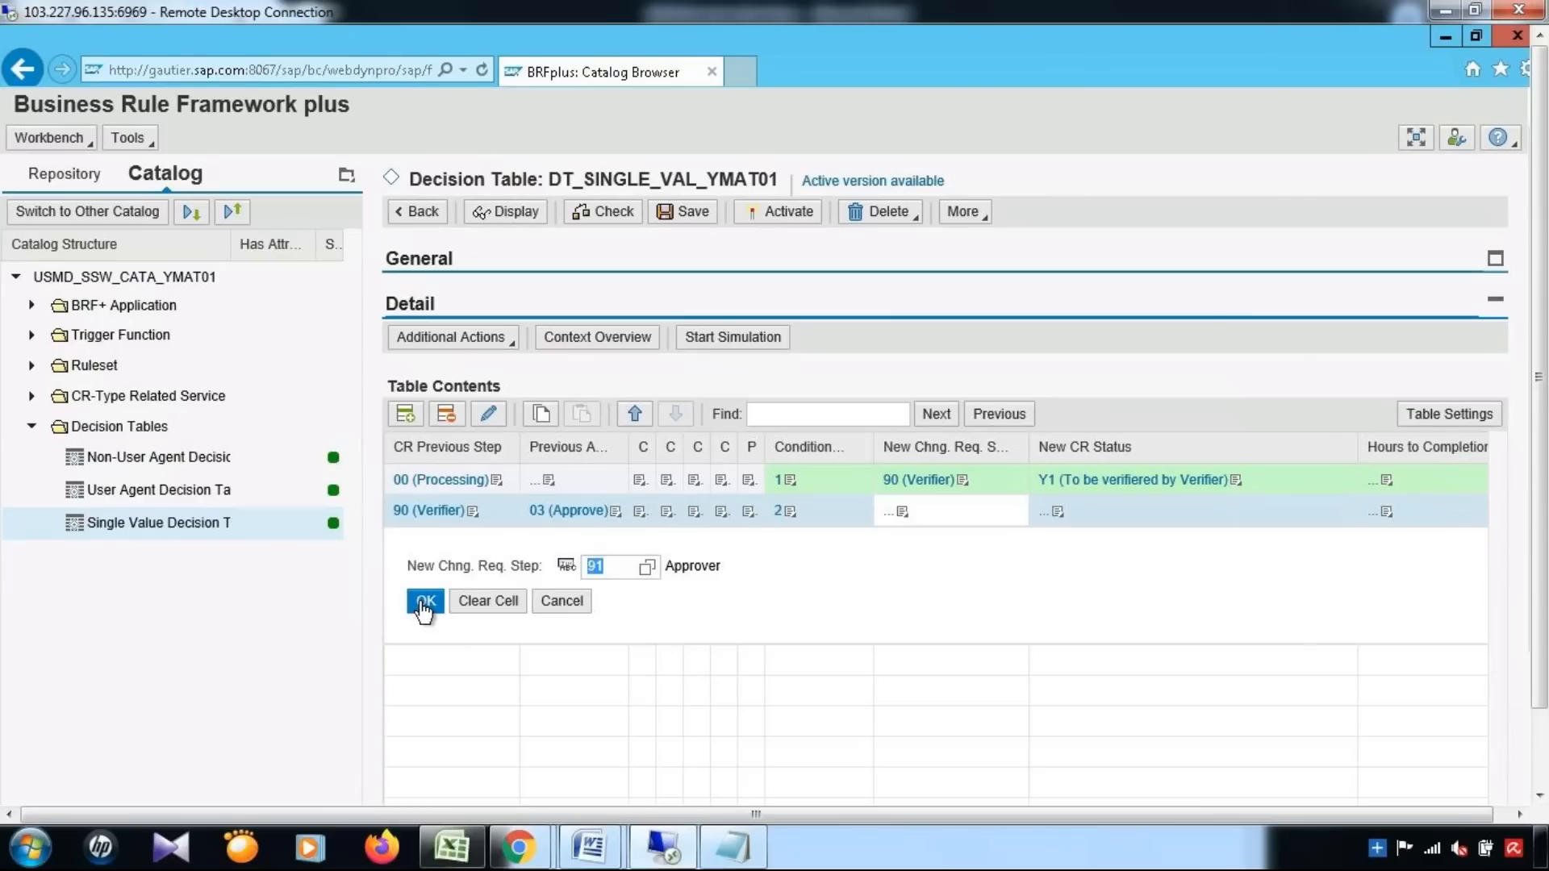
left_click(421, 604)
Set the second row's New CR Status to Y2 (To be Approved by Approver) and save the decision table
left_click(1057, 513)
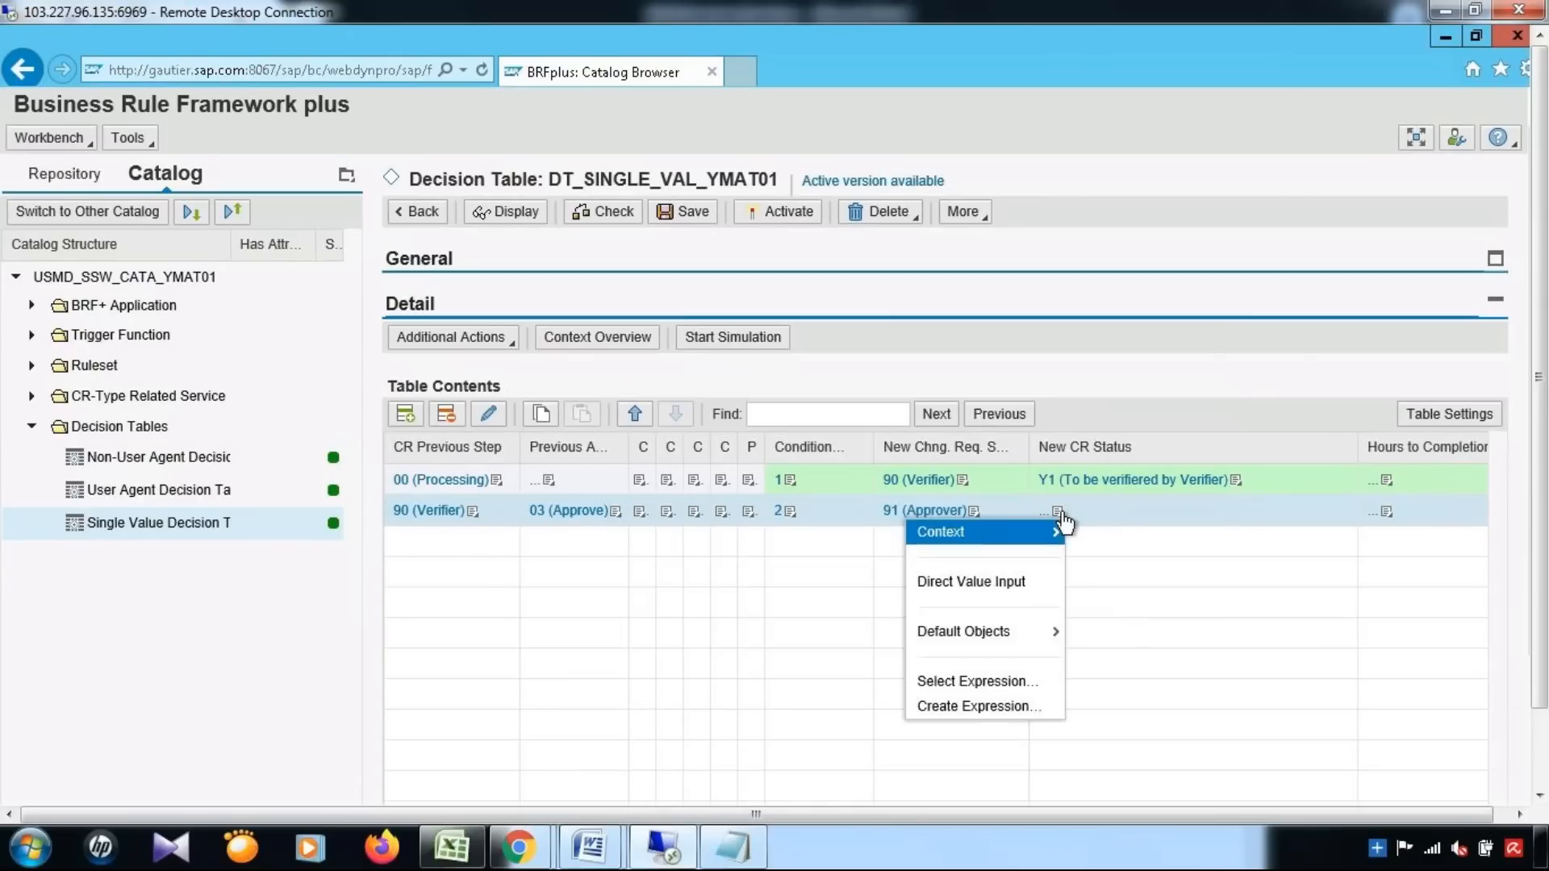
left_click(976, 583)
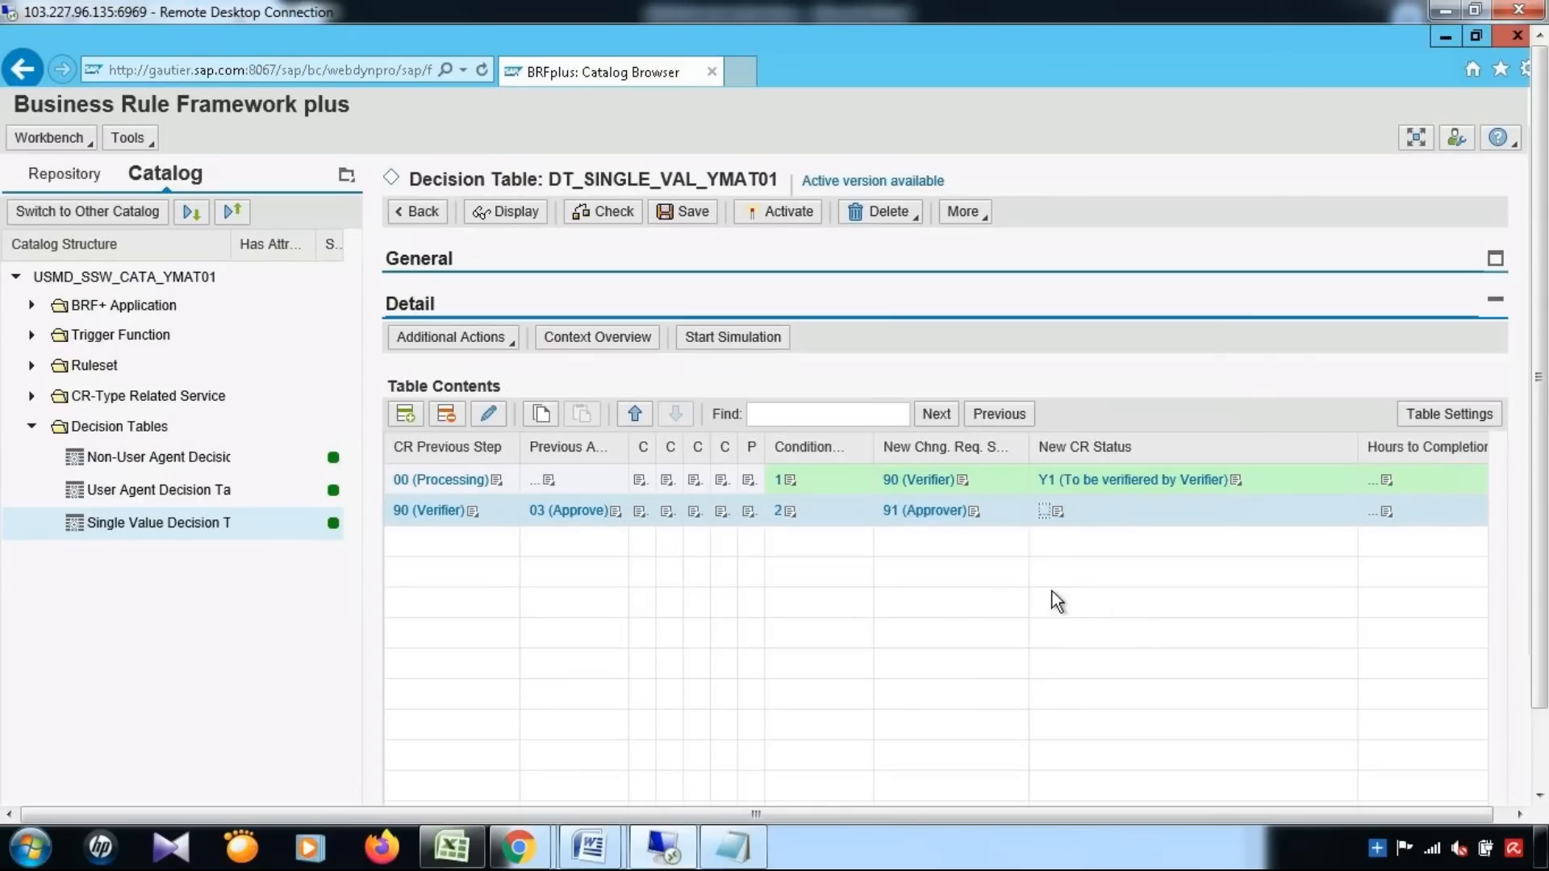
type("Y2")
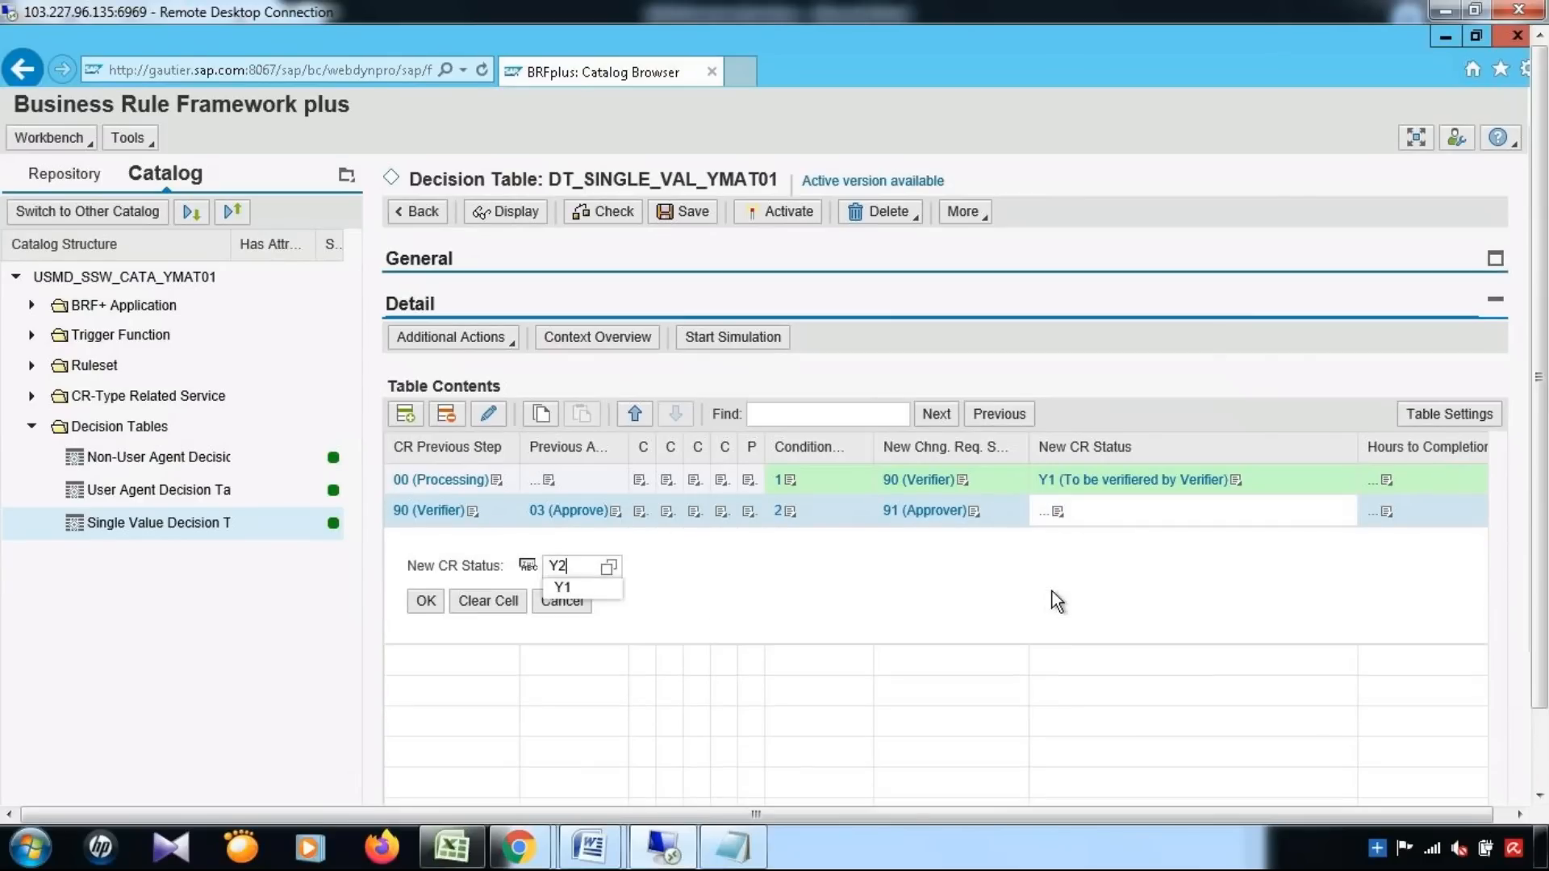
left_click(425, 601)
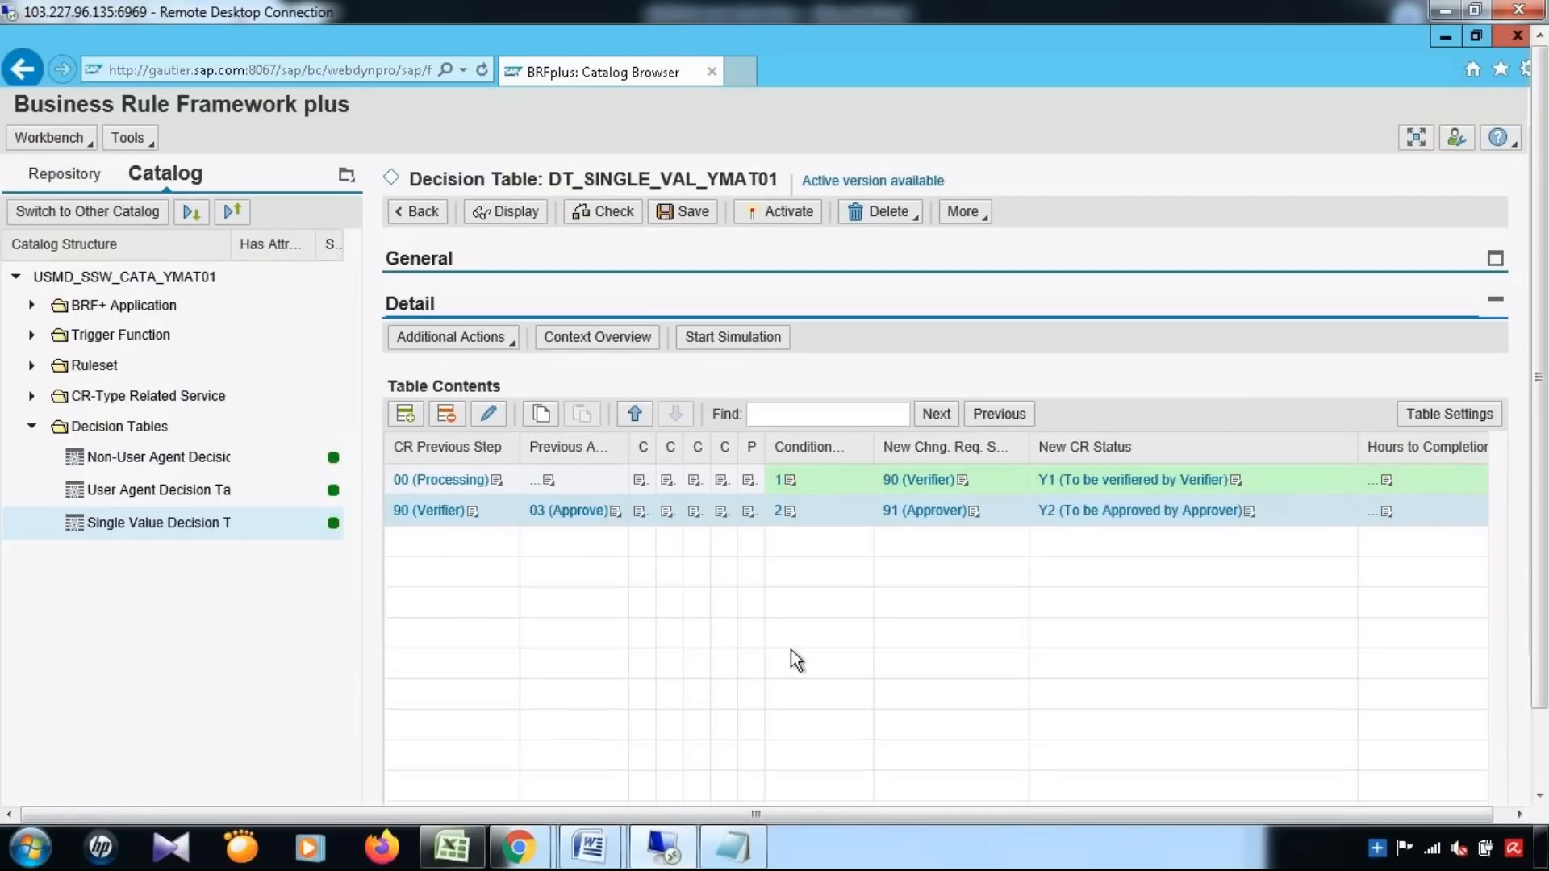
left_click(690, 220)
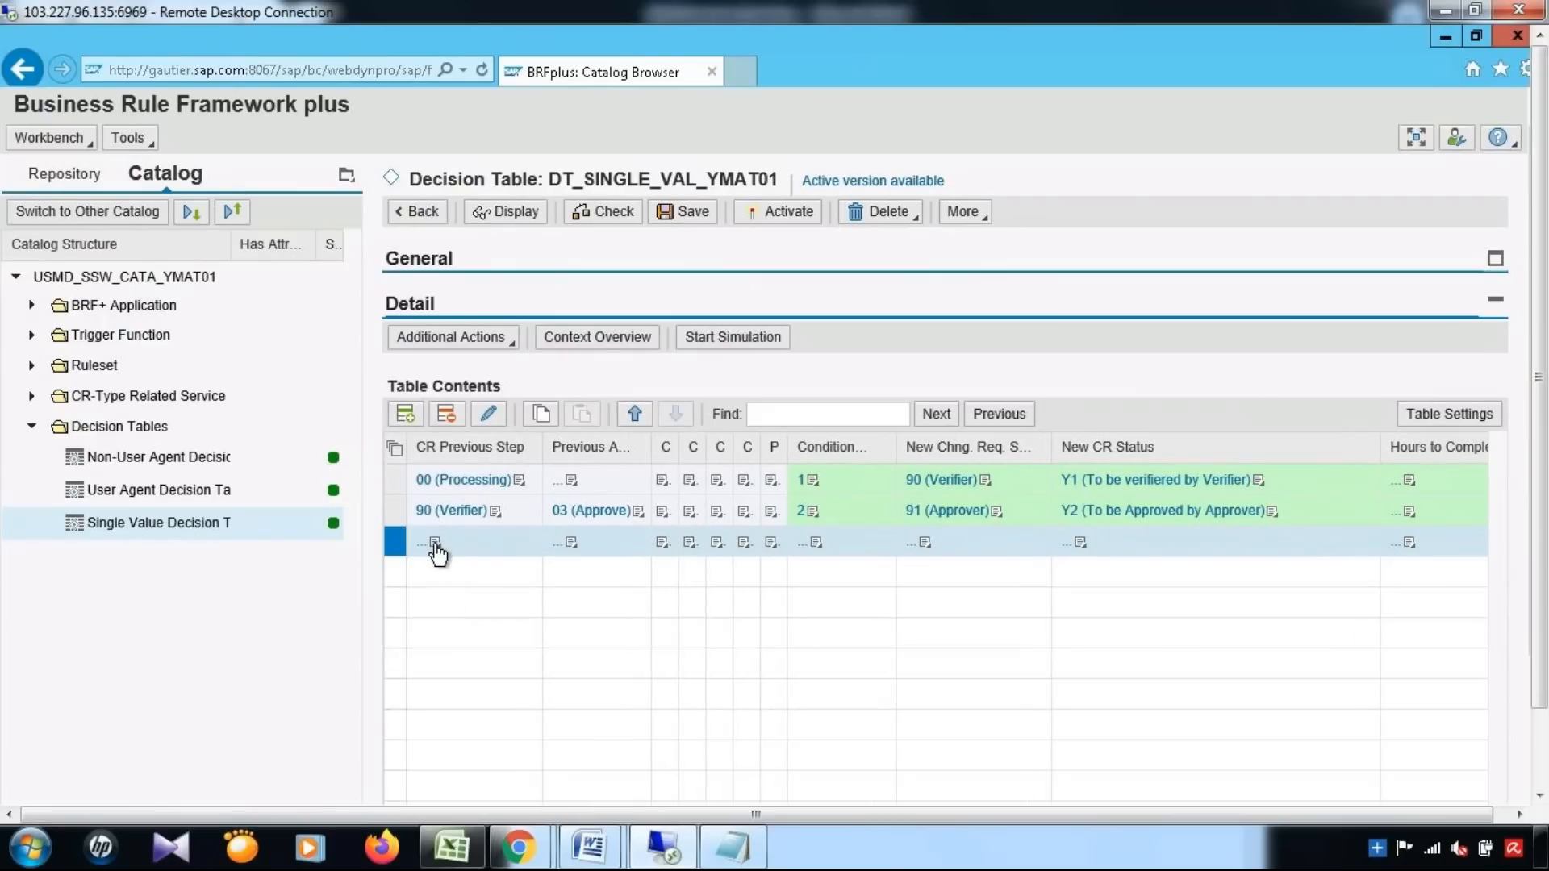
Set the third row's CR Previous Step to 91 (Approver), consulting the Excel workflow outline
left_click(437, 553)
left_click(390, 560)
left_click(452, 847)
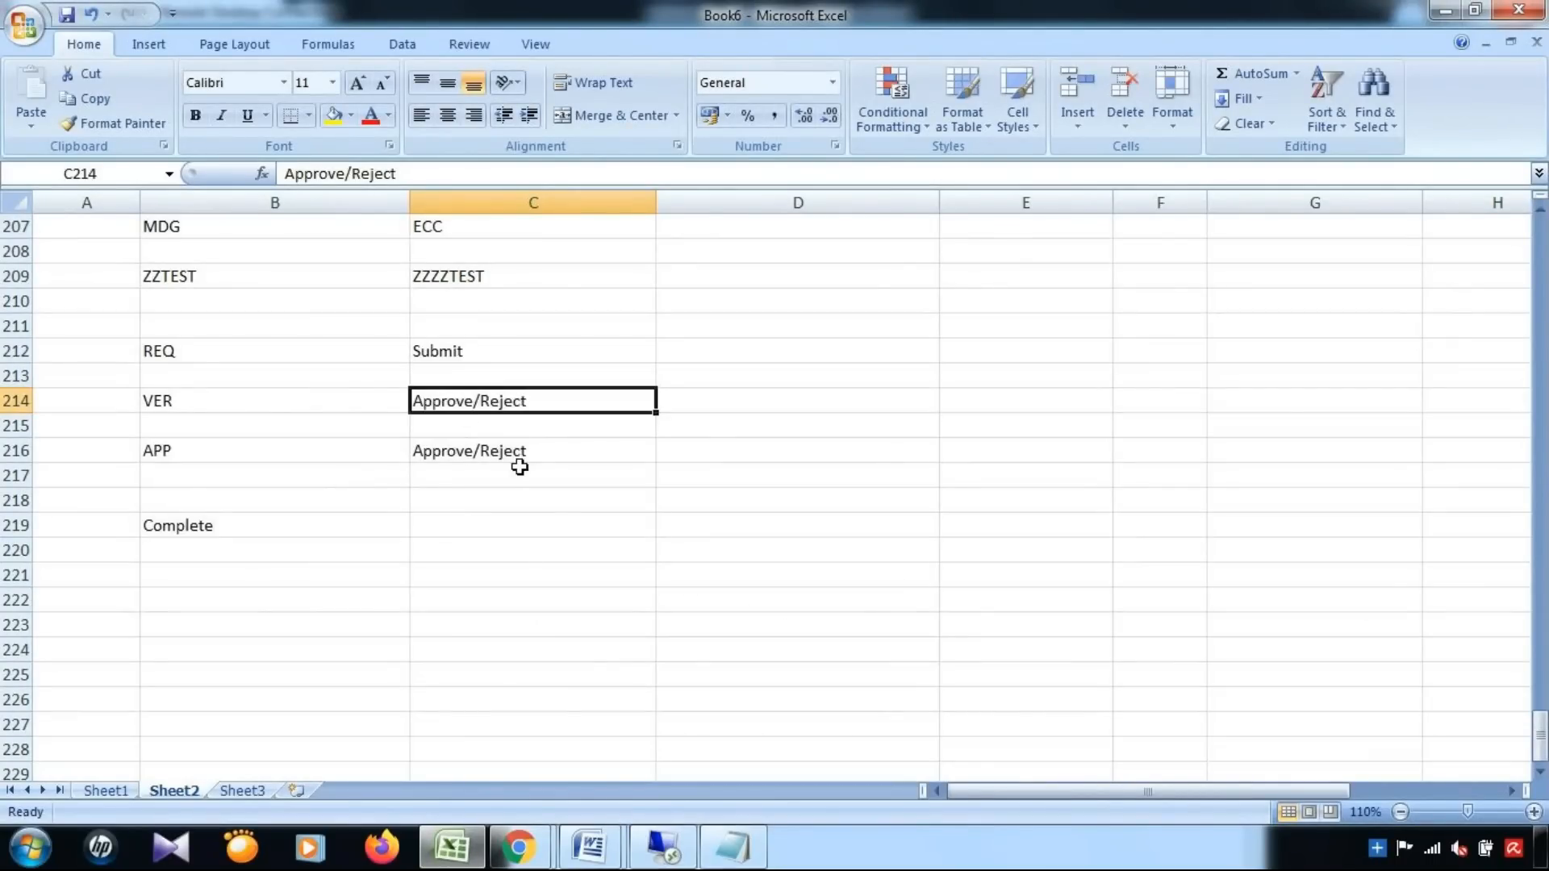
key("alt+Tab")
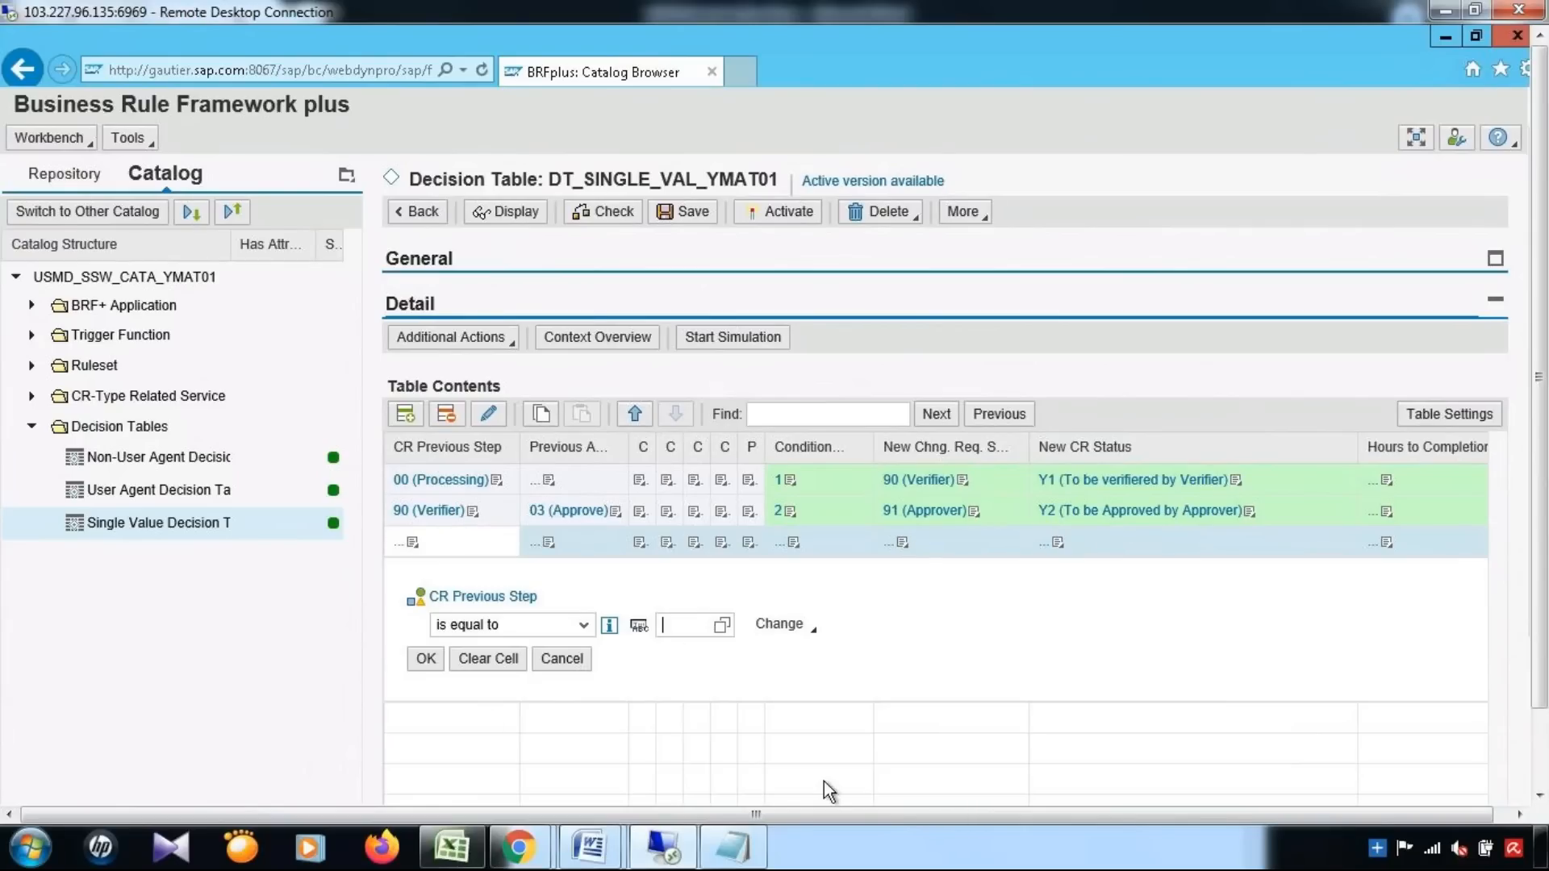
type("91")
left_click(425, 658)
Set the third row's Previous Action to 03 (Approve) and its Condition Alias to 3
left_click(549, 543)
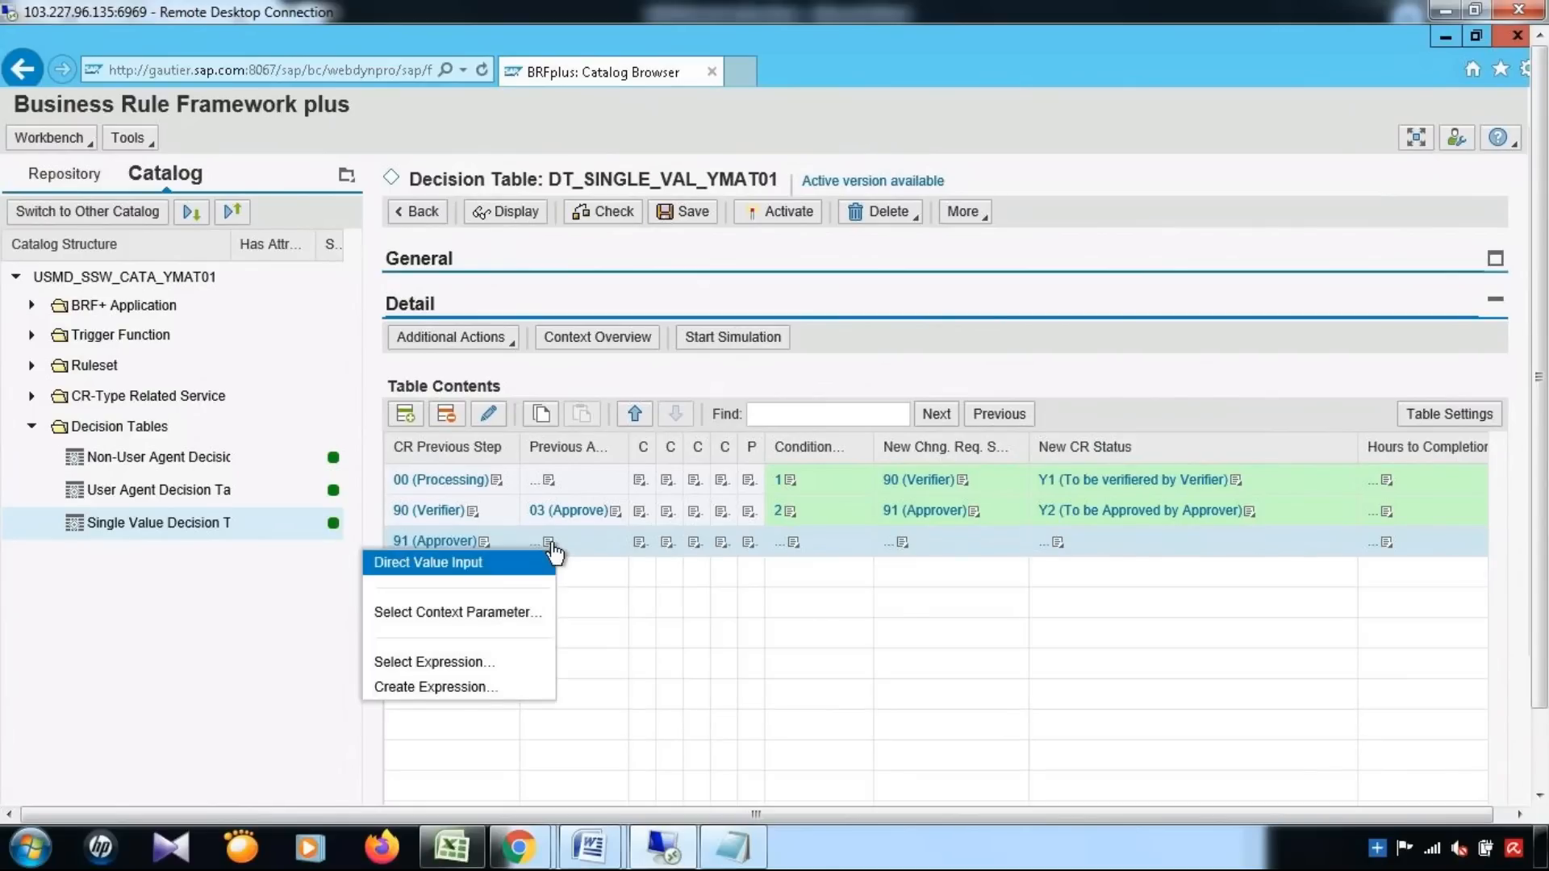
left_click(477, 566)
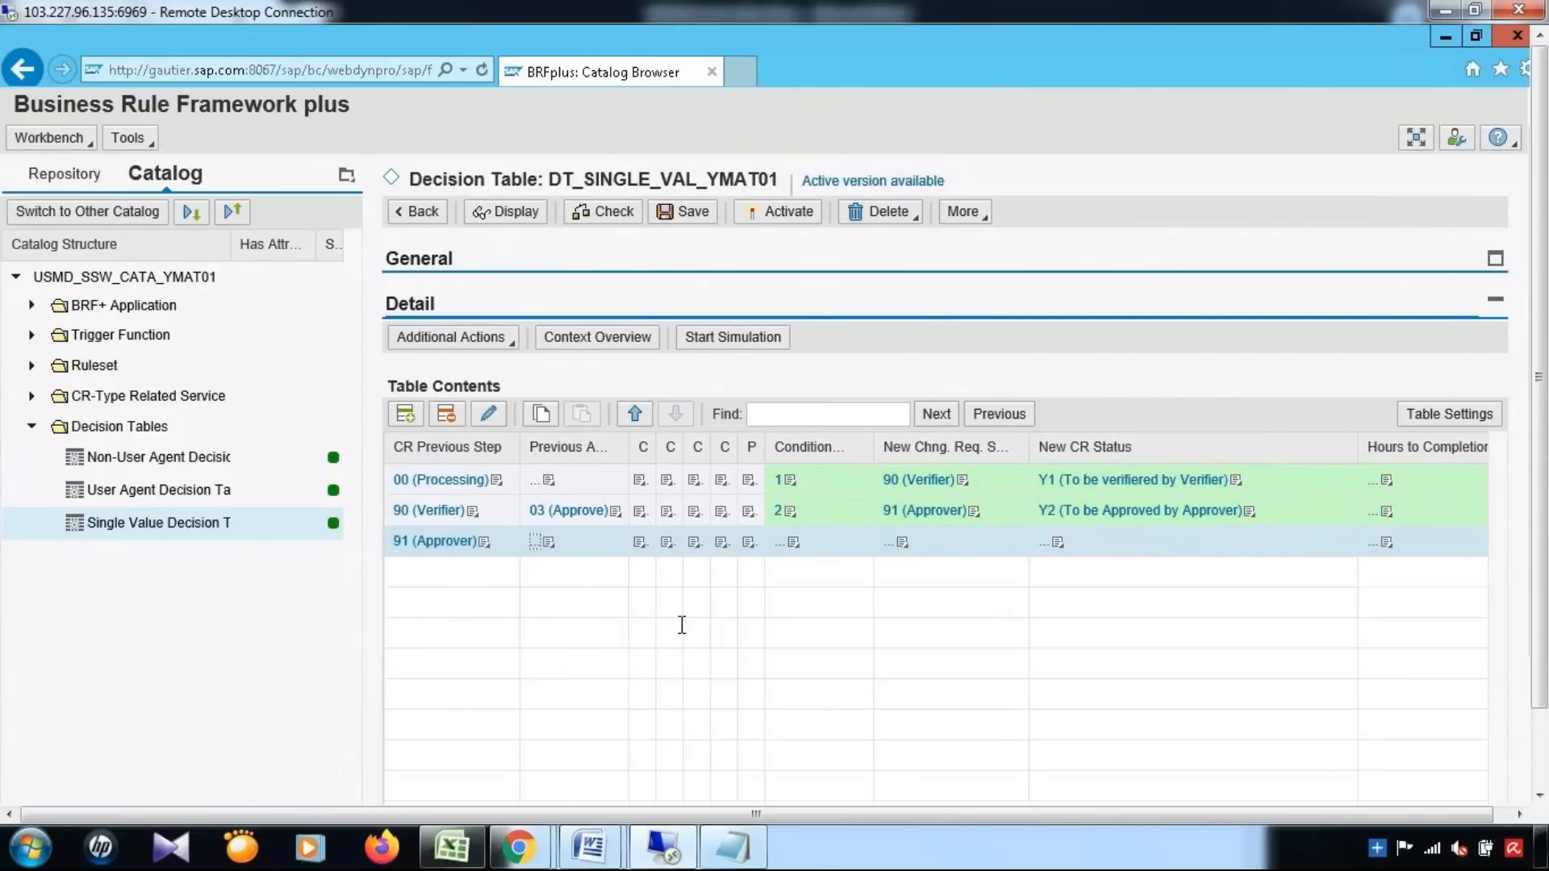
type("03")
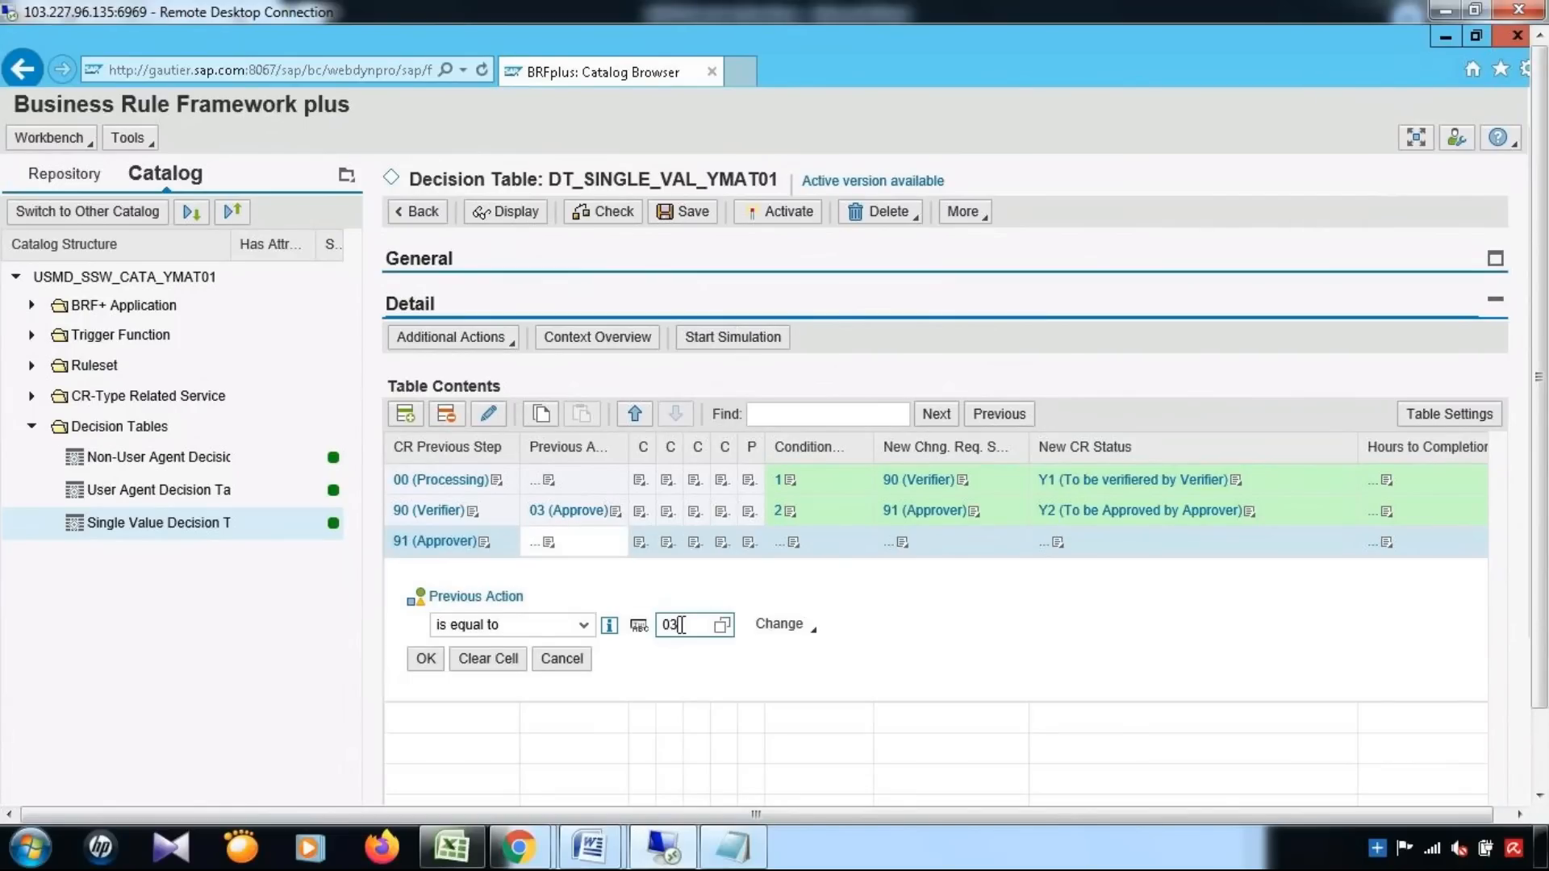
left_click(426, 663)
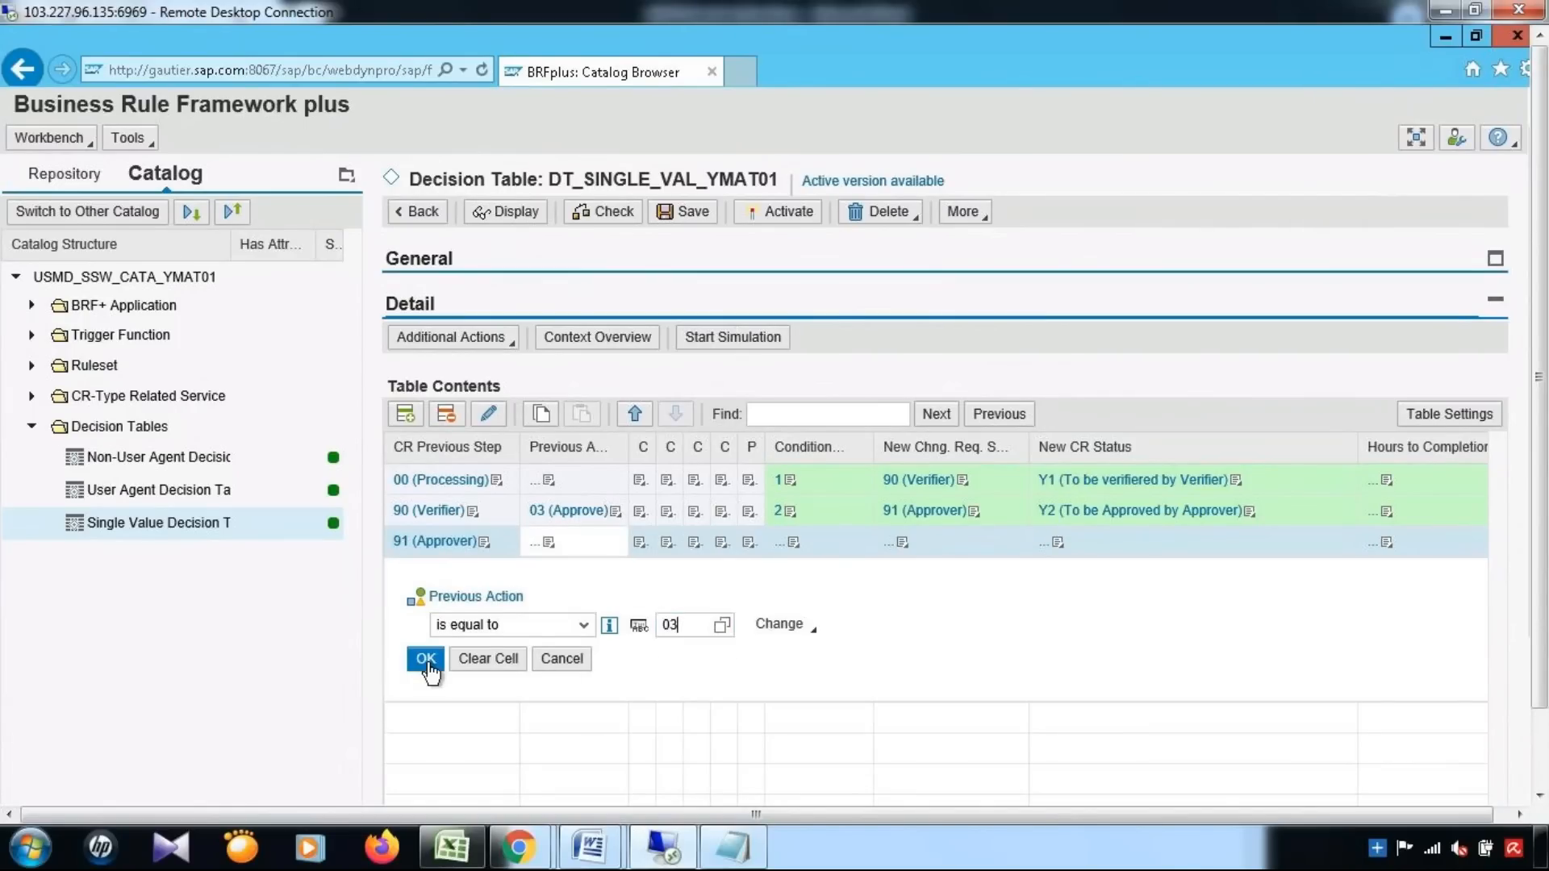
left_click(795, 552)
left_click(737, 607)
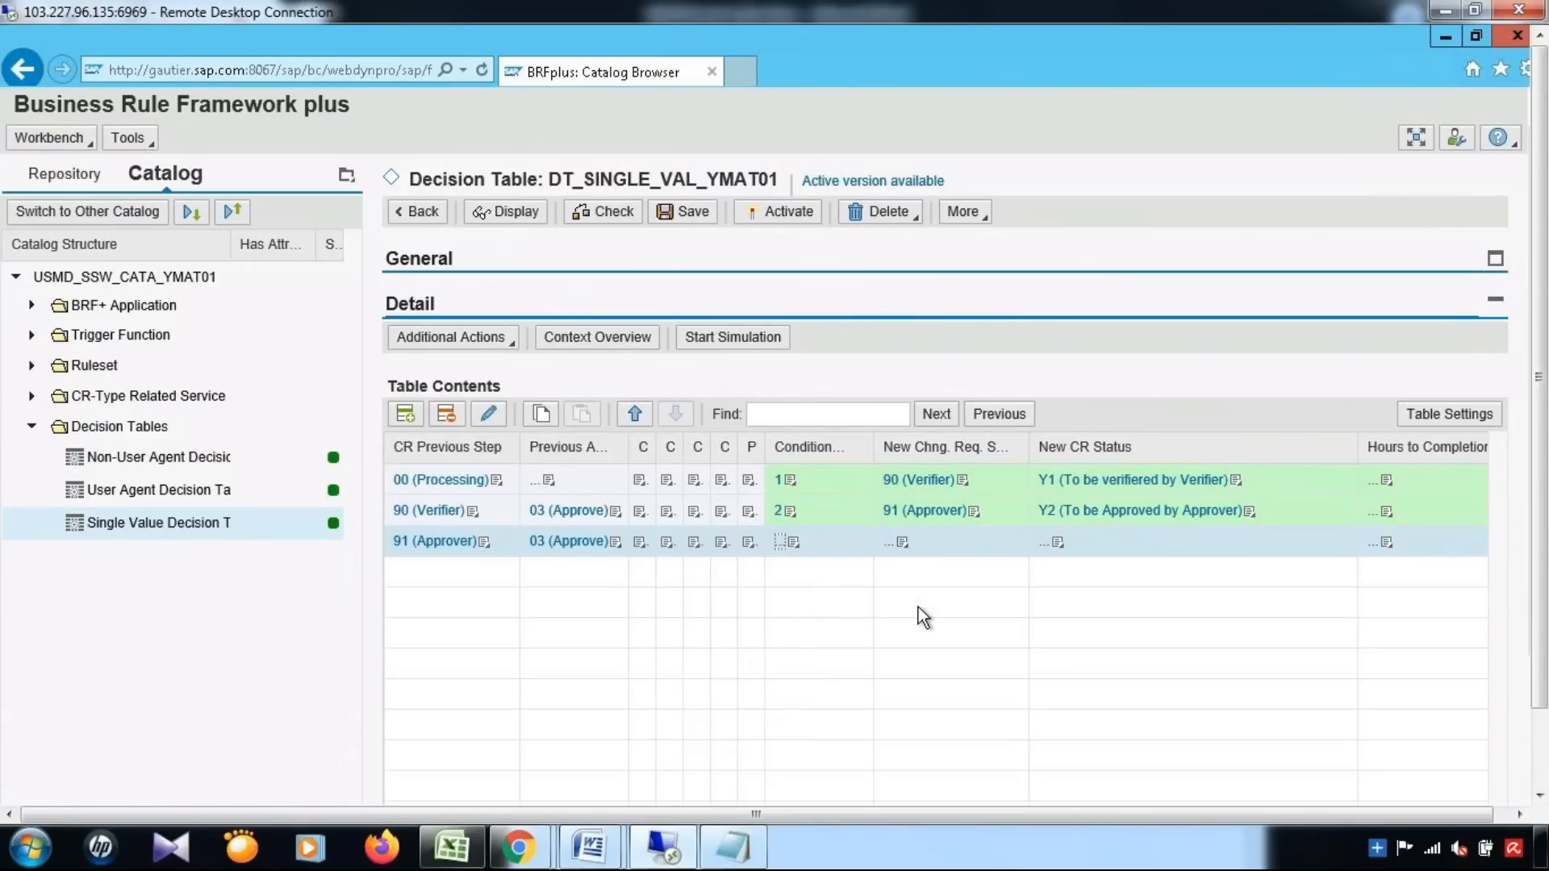
type("3")
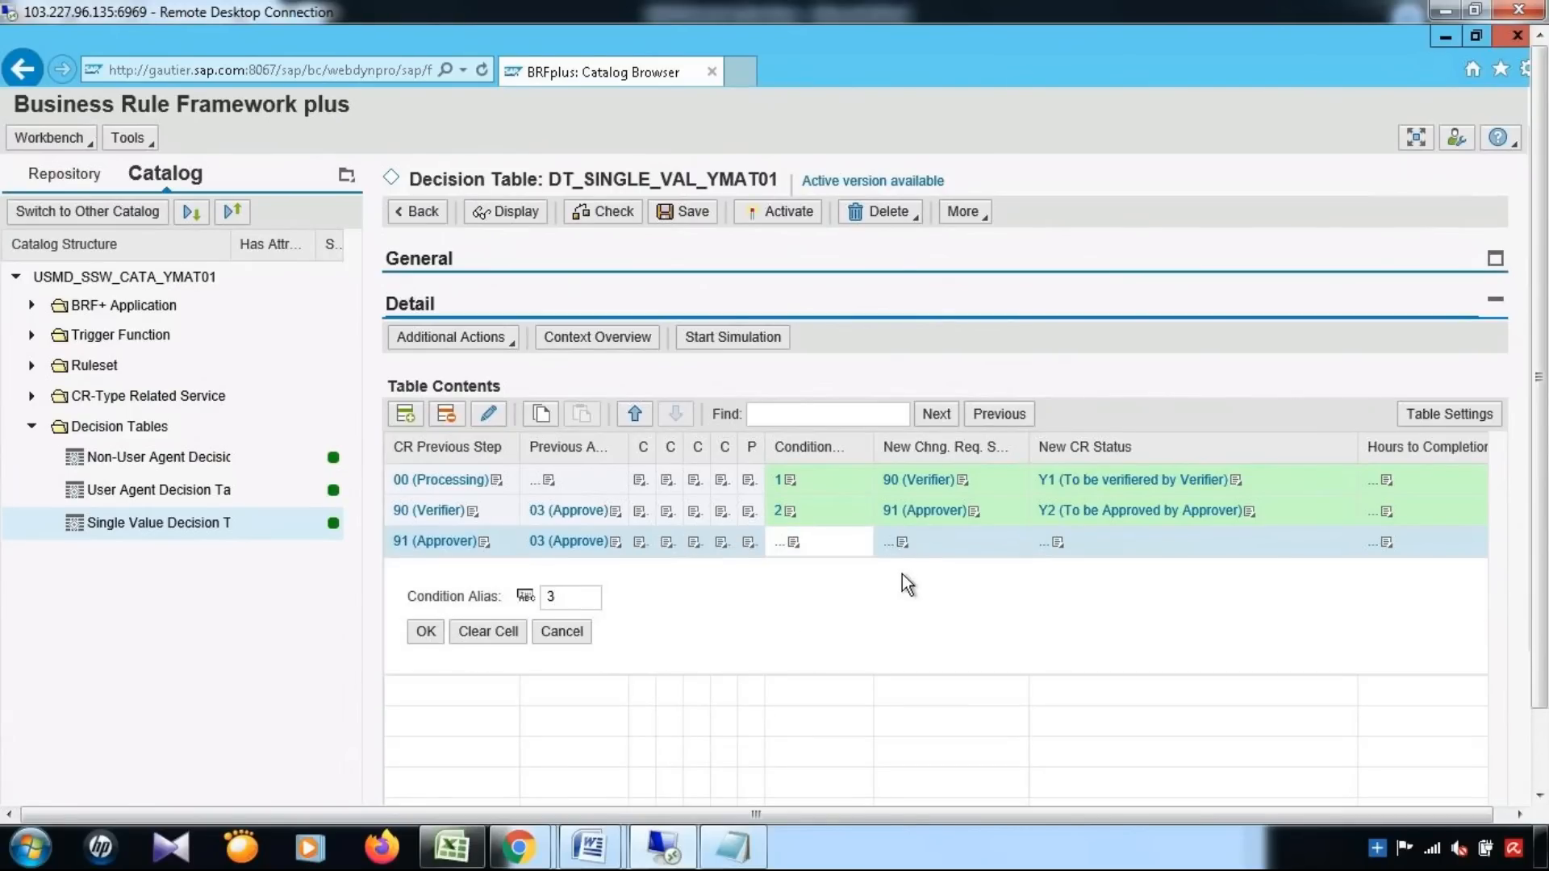
key("Return")
Set the third row's New Chng. Req. Step to 93 (Activation), checking the approver and completion entries in the Excel outline
left_click(901, 542)
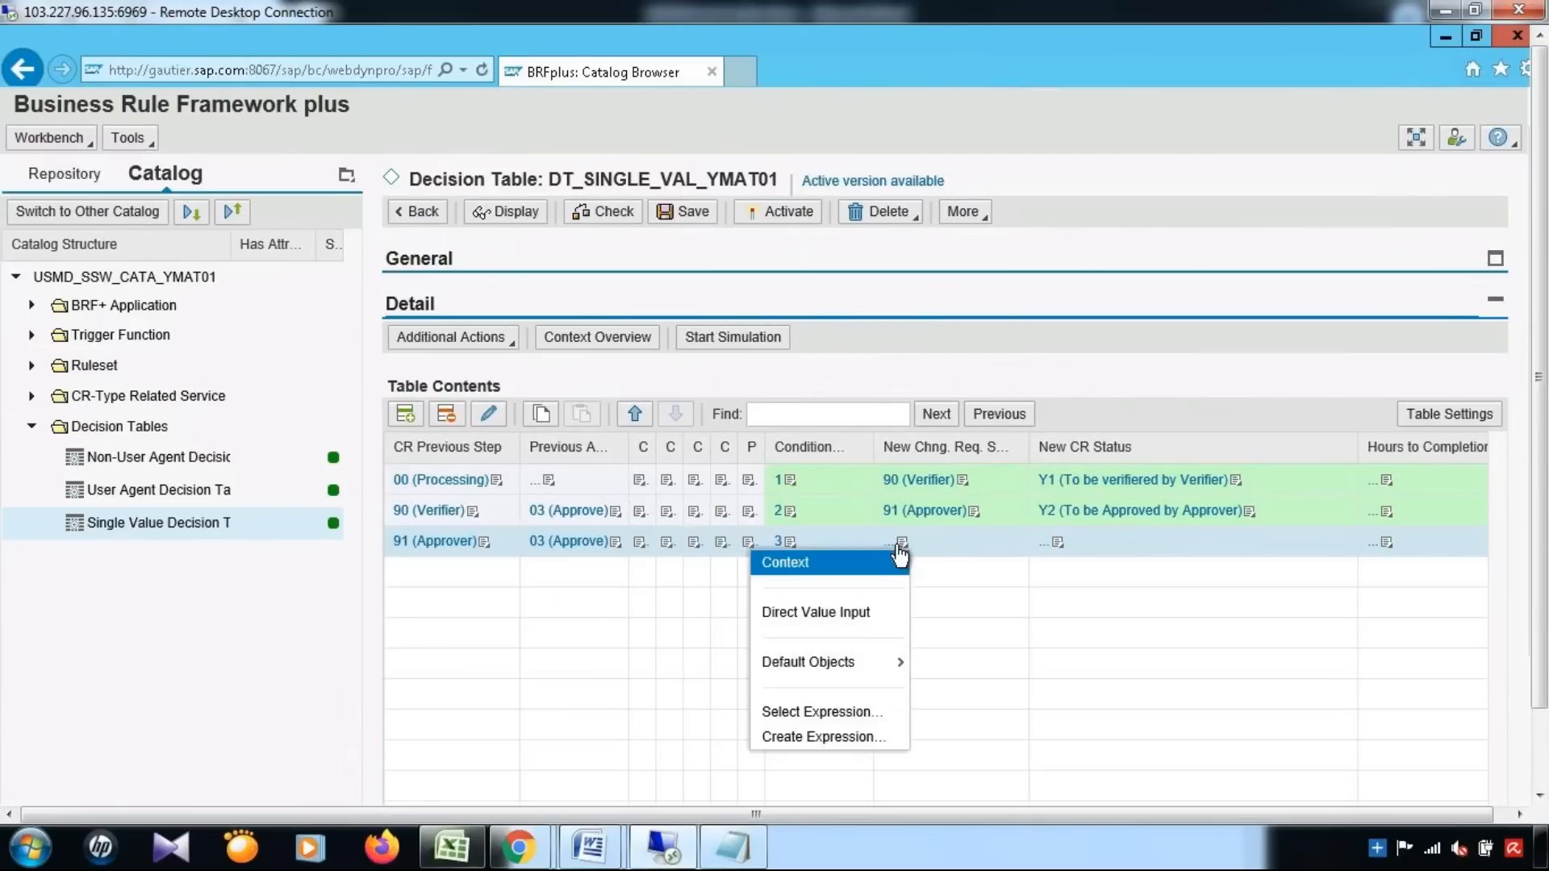
left_click(845, 618)
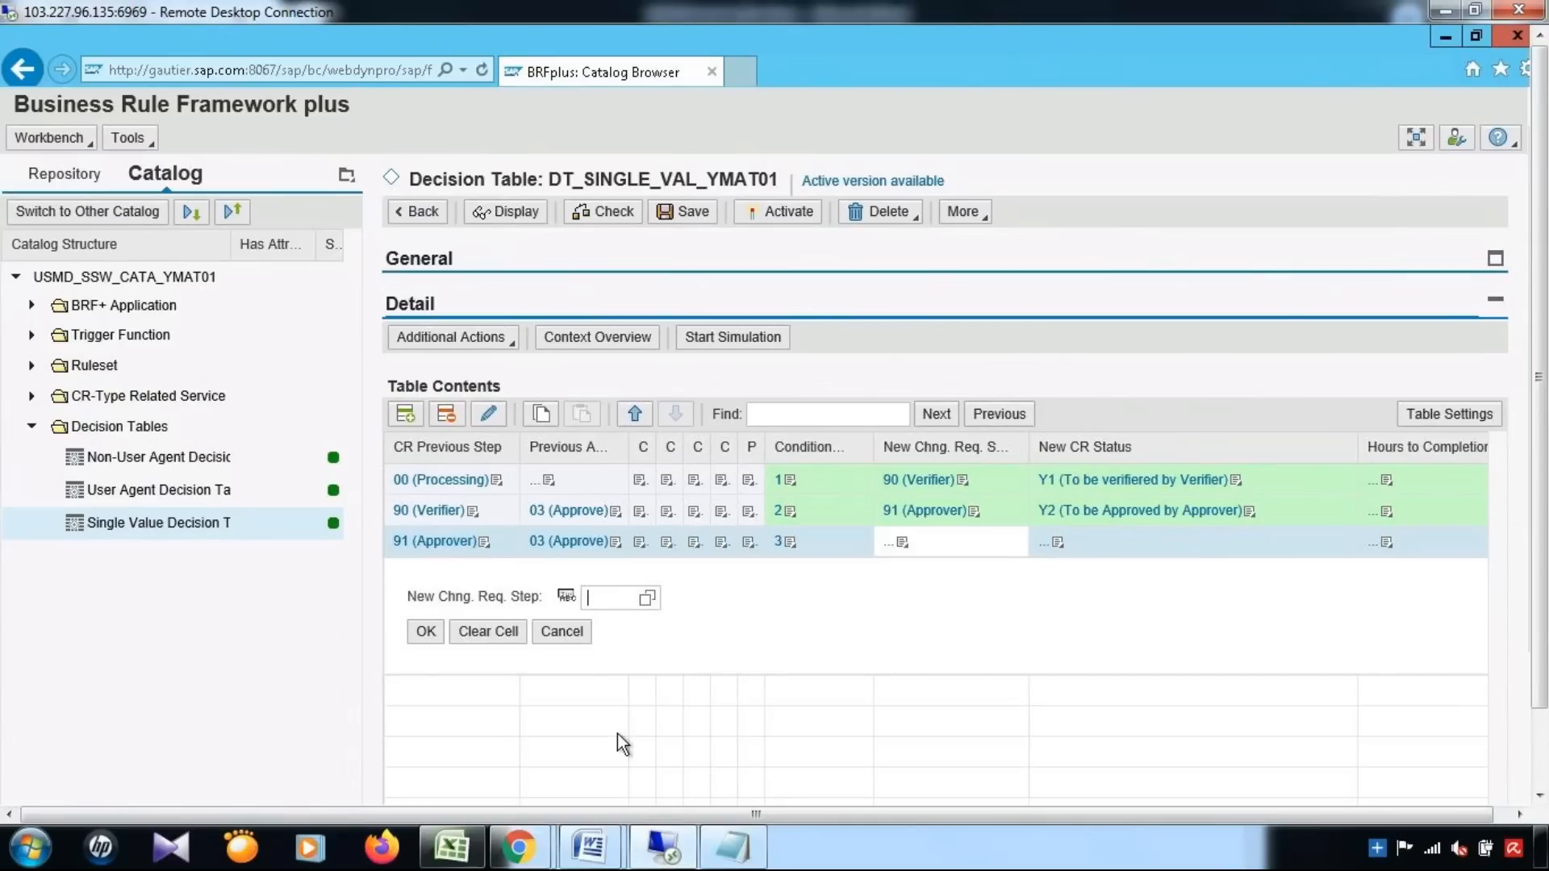
left_click(452, 847)
left_click(202, 453)
key("Right")
left_click(159, 527)
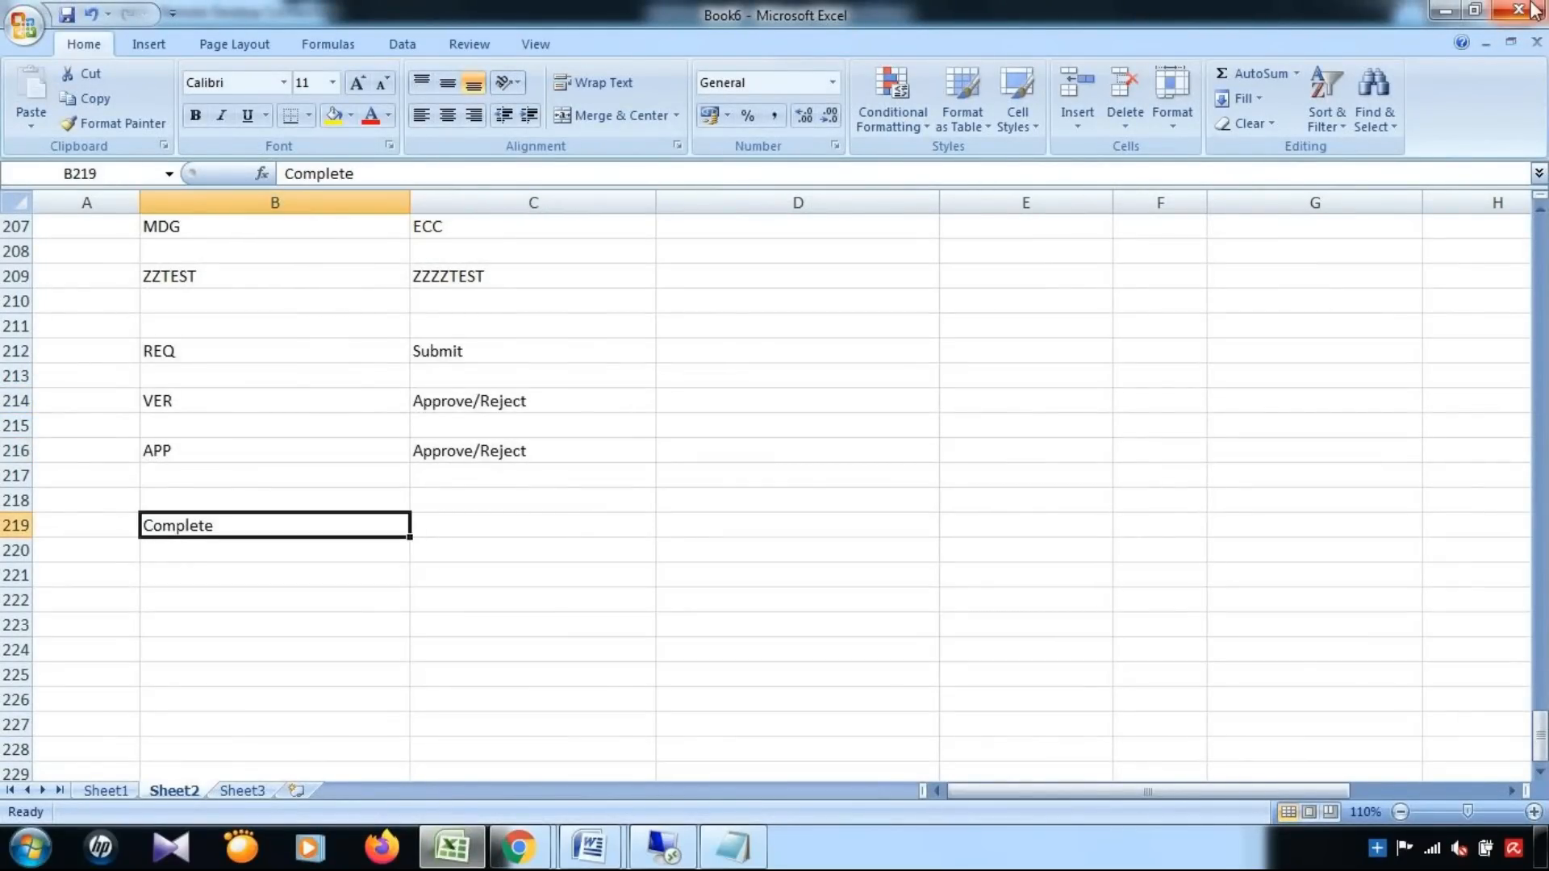
left_click(1444, 10)
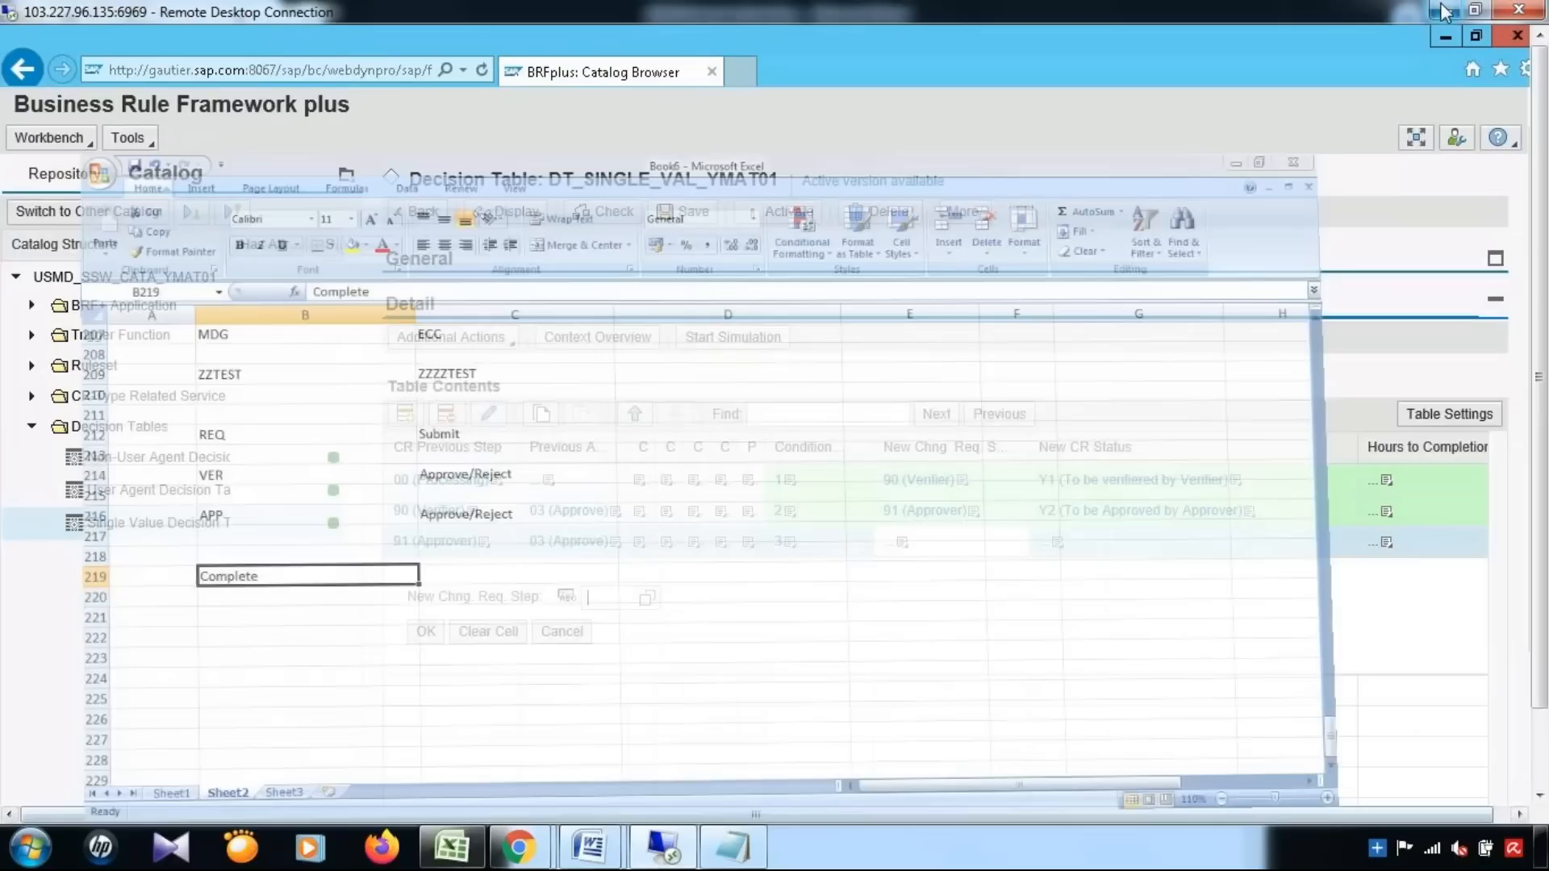
left_click(647, 602)
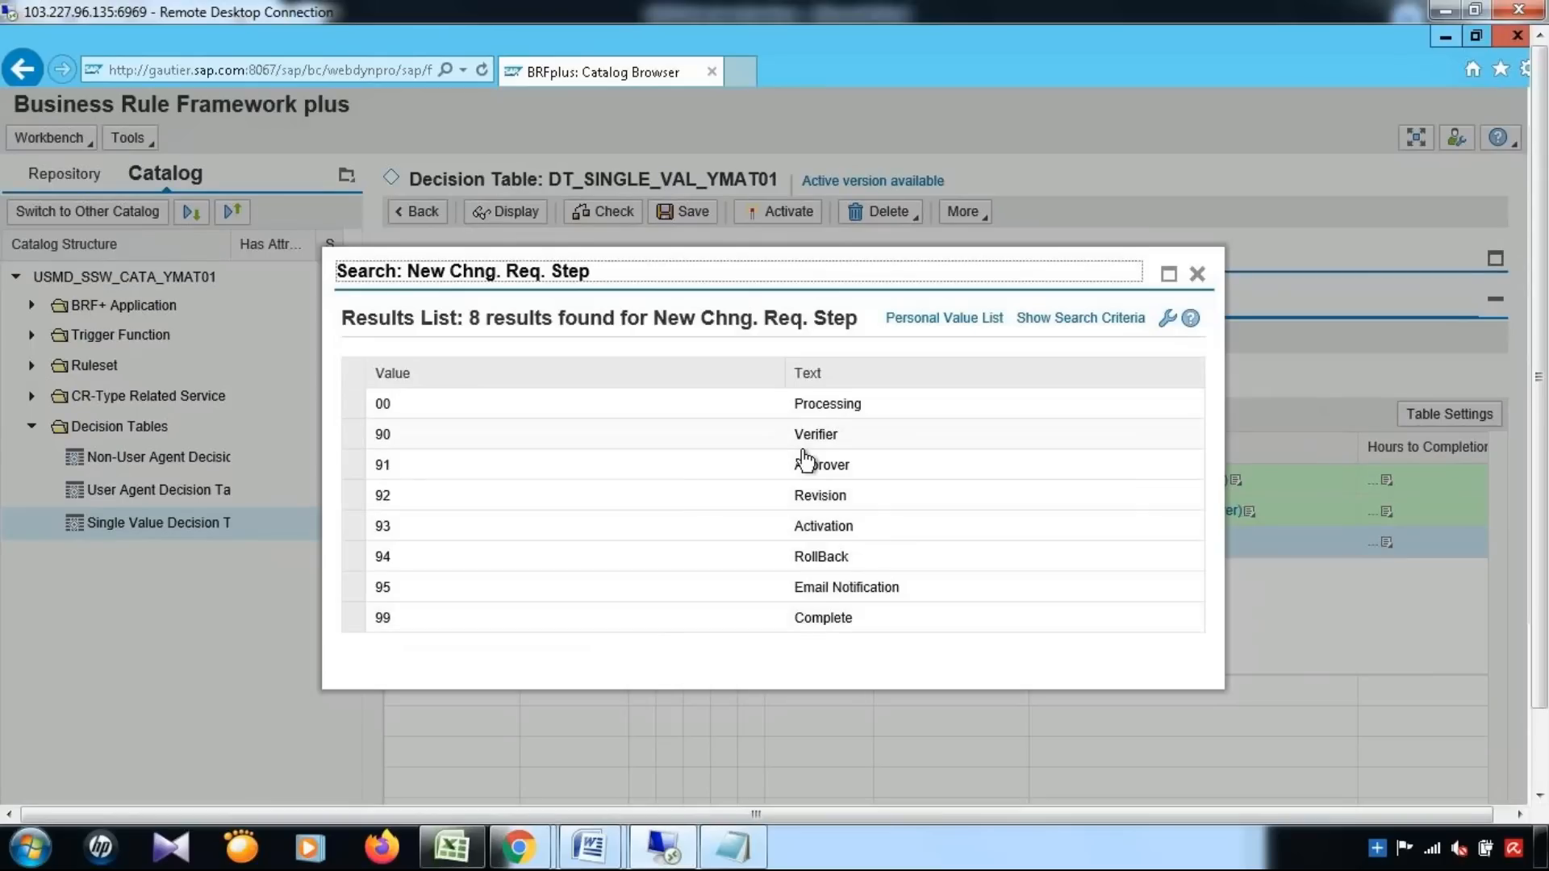
left_click(824, 529)
left_click(1095, 539)
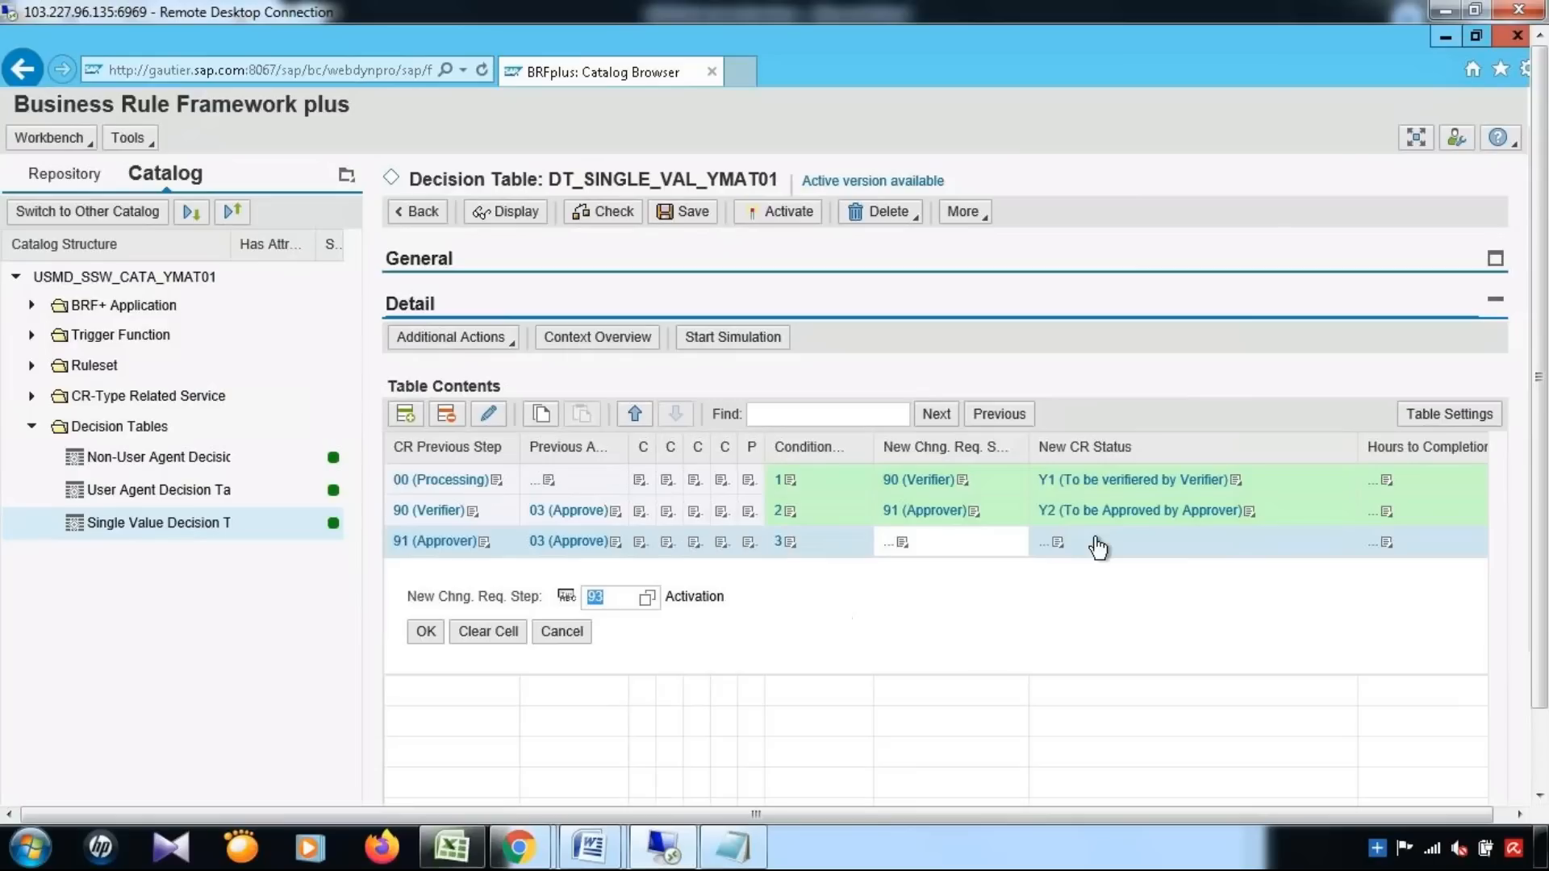
left_click(424, 634)
Set the third row's New CR Status to 00 (To Be Evaluated)
left_click(1059, 542)
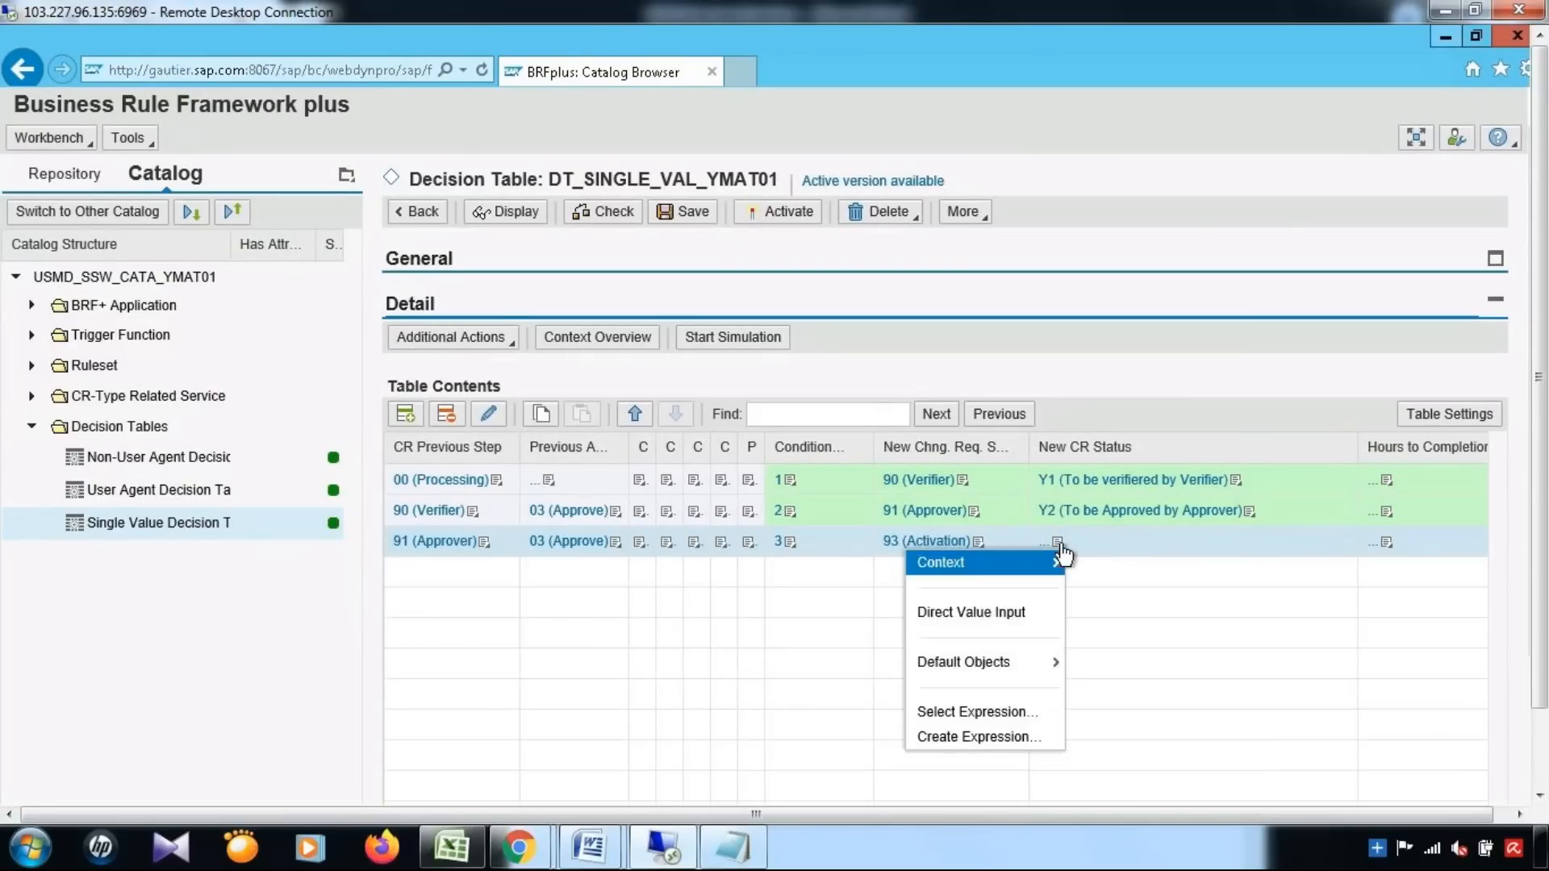
left_click(991, 606)
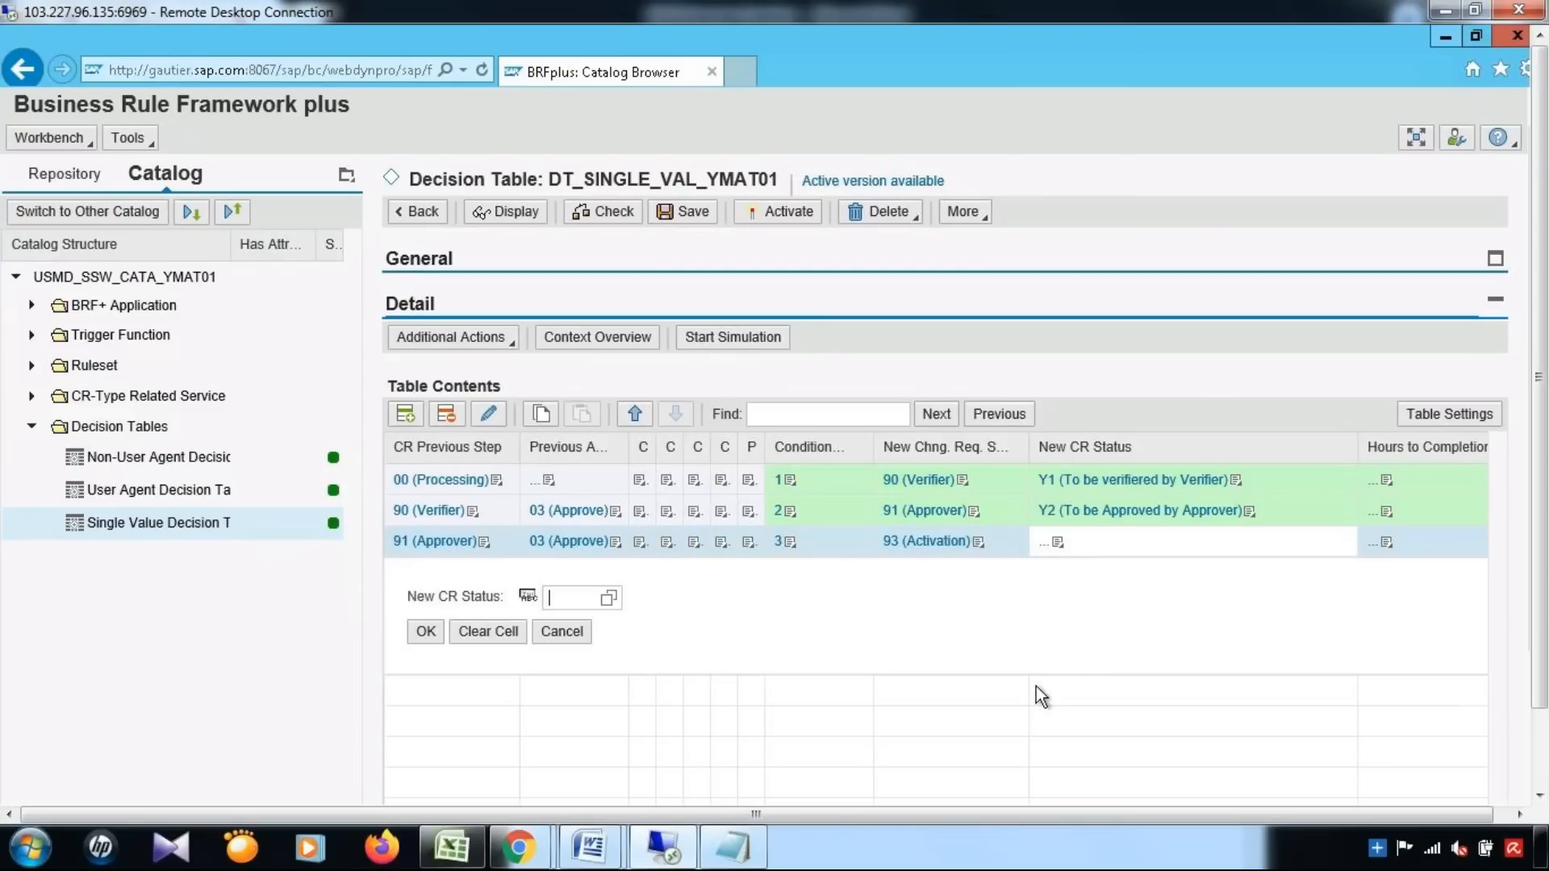
left_click(609, 599)
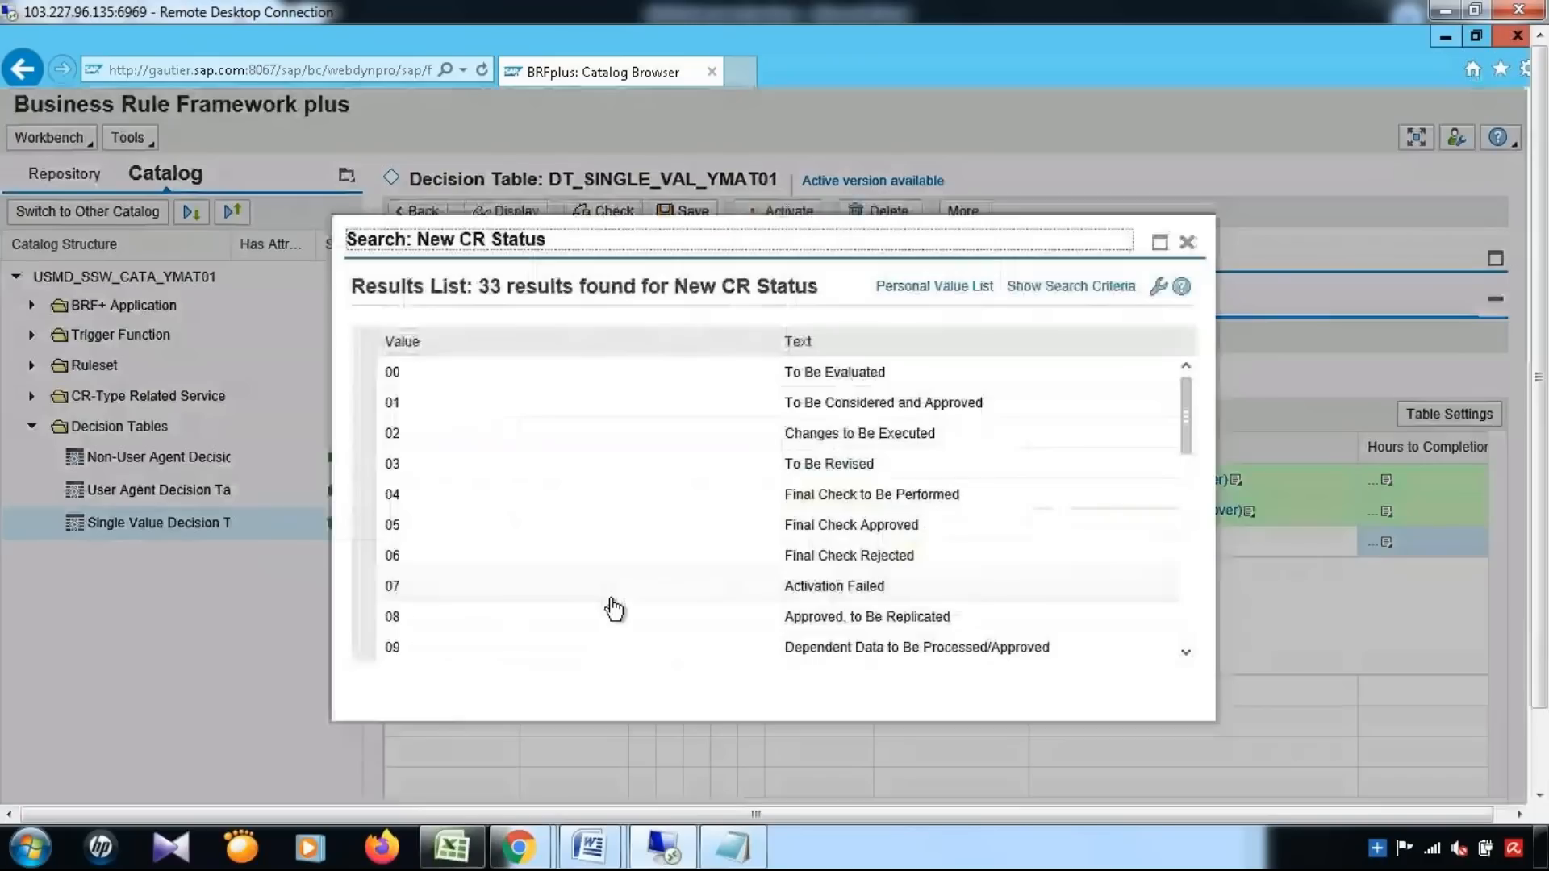
left_click(835, 373)
key("Return")
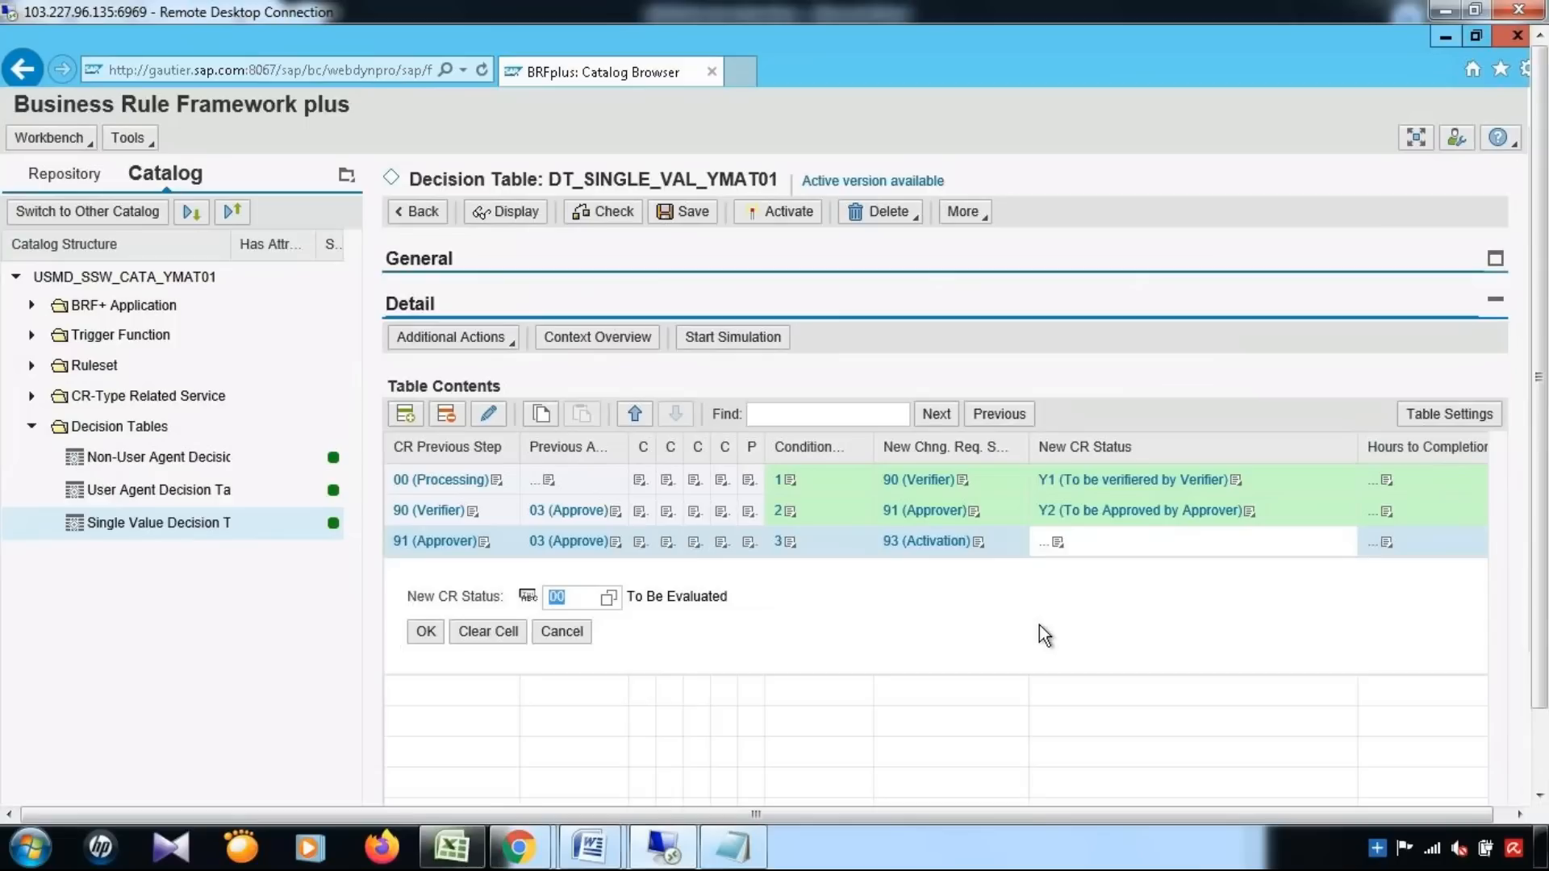
left_click(430, 634)
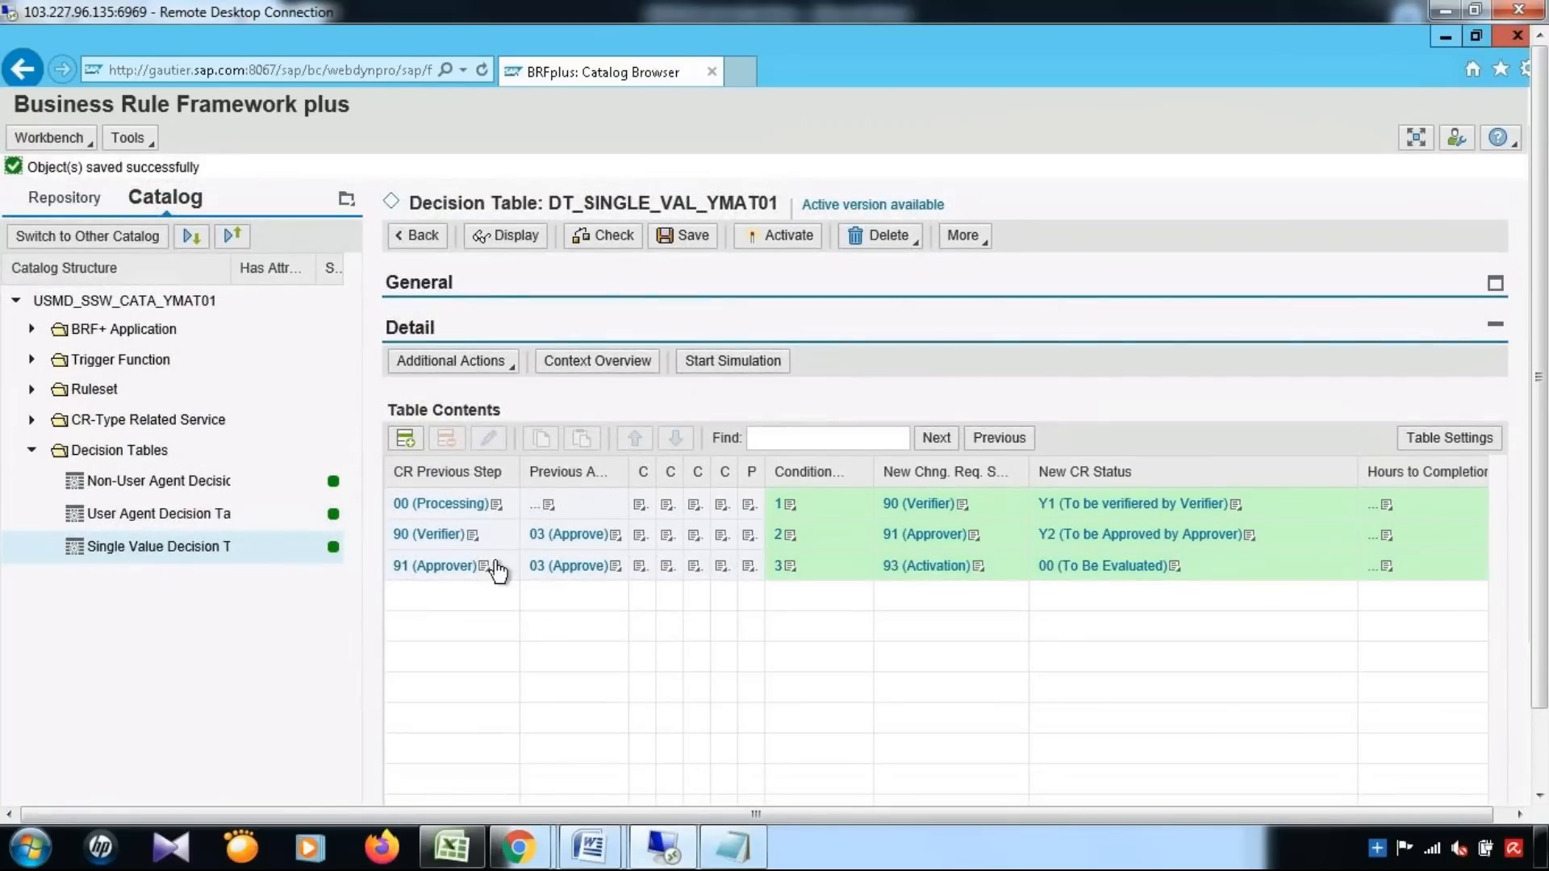
Add a fourth row to the decision table and set its CR Previous Step to 90 (Verifier)
mouse_move(1537, 564)
left_mouse_down()
mouse_move(1542, 637)
mouse_move(1546, 578)
left_mouse_up()
left_click(408, 423)
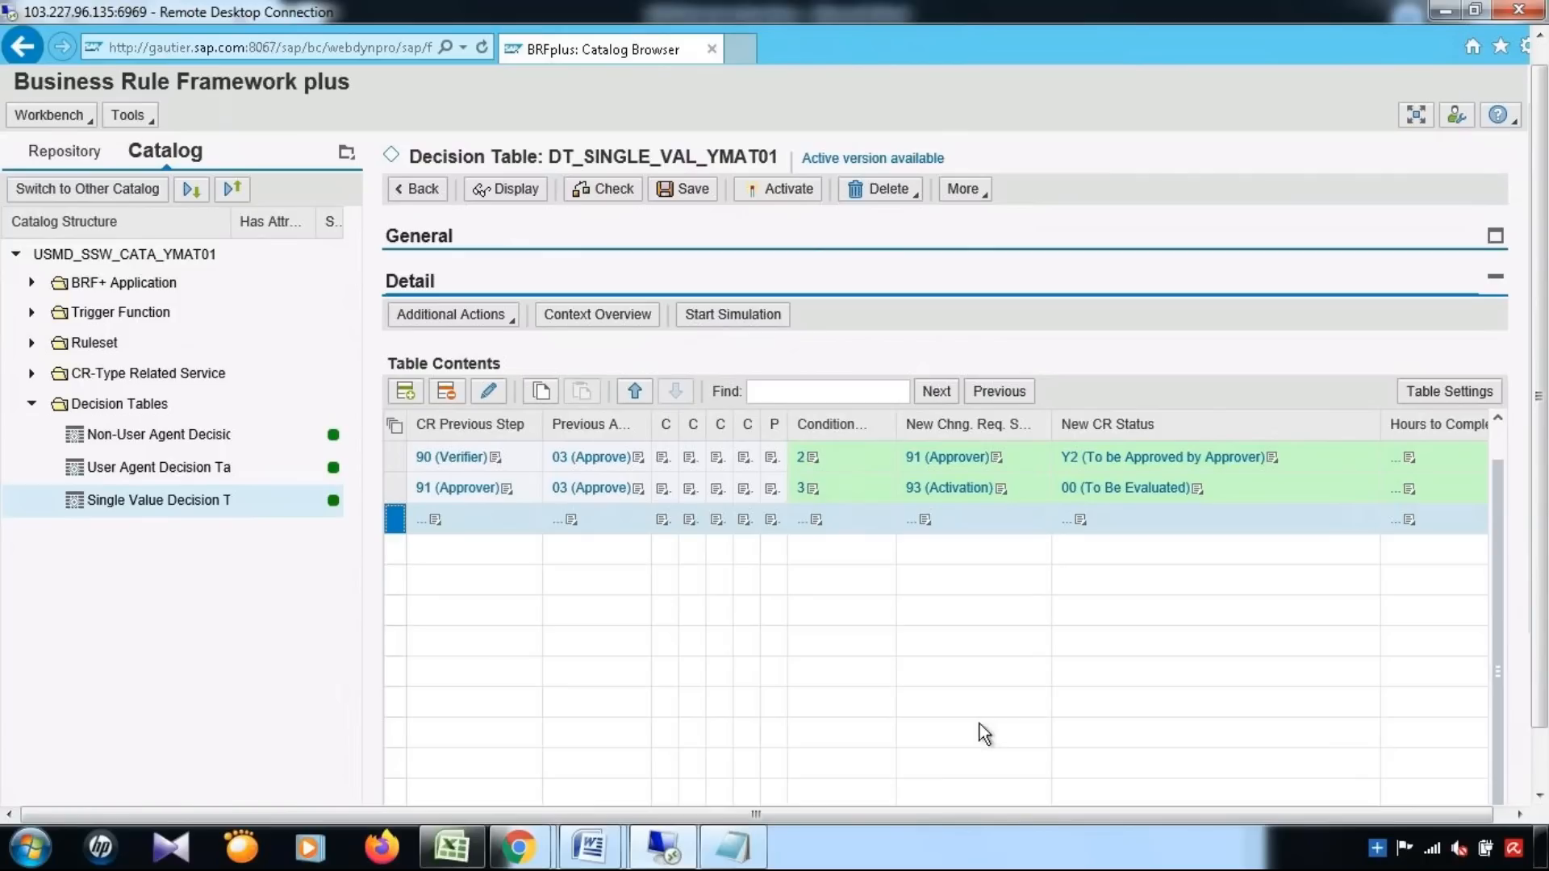
left_click(437, 525)
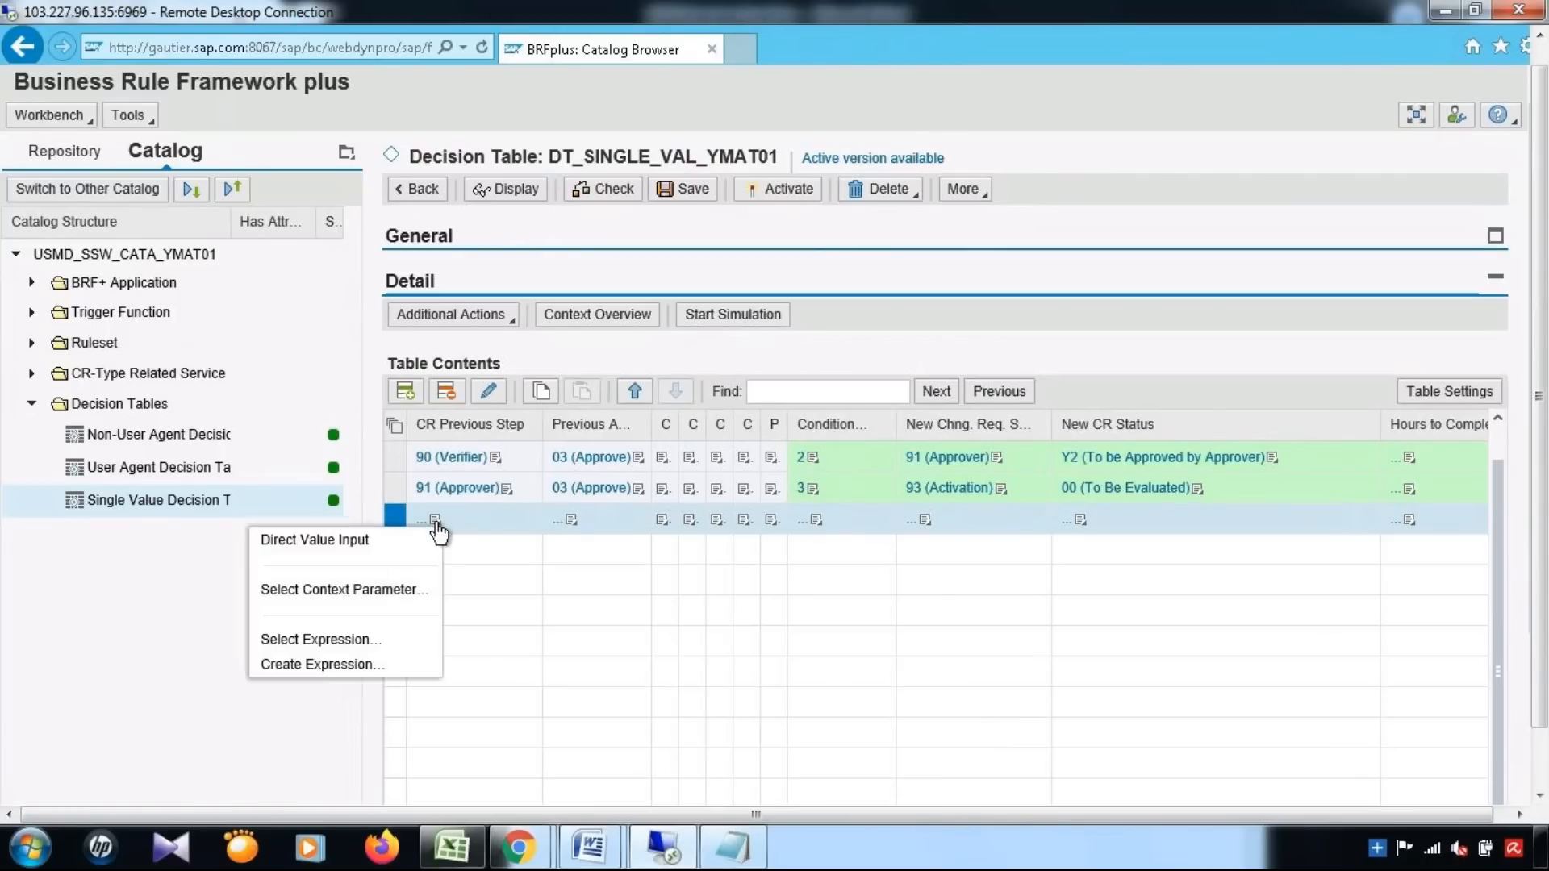
left_click(353, 549)
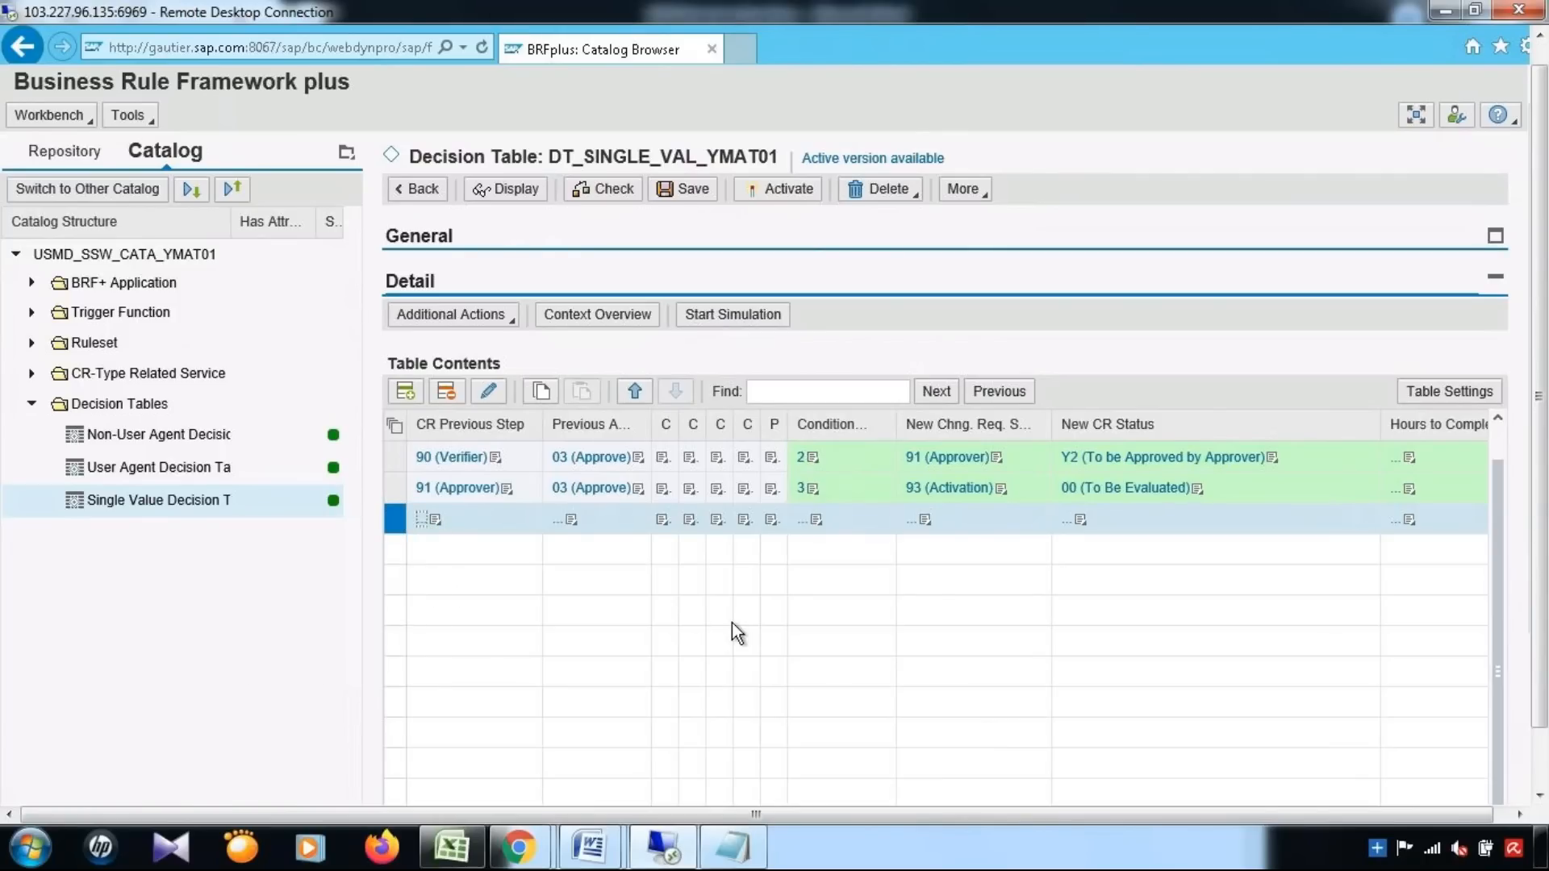
type("90")
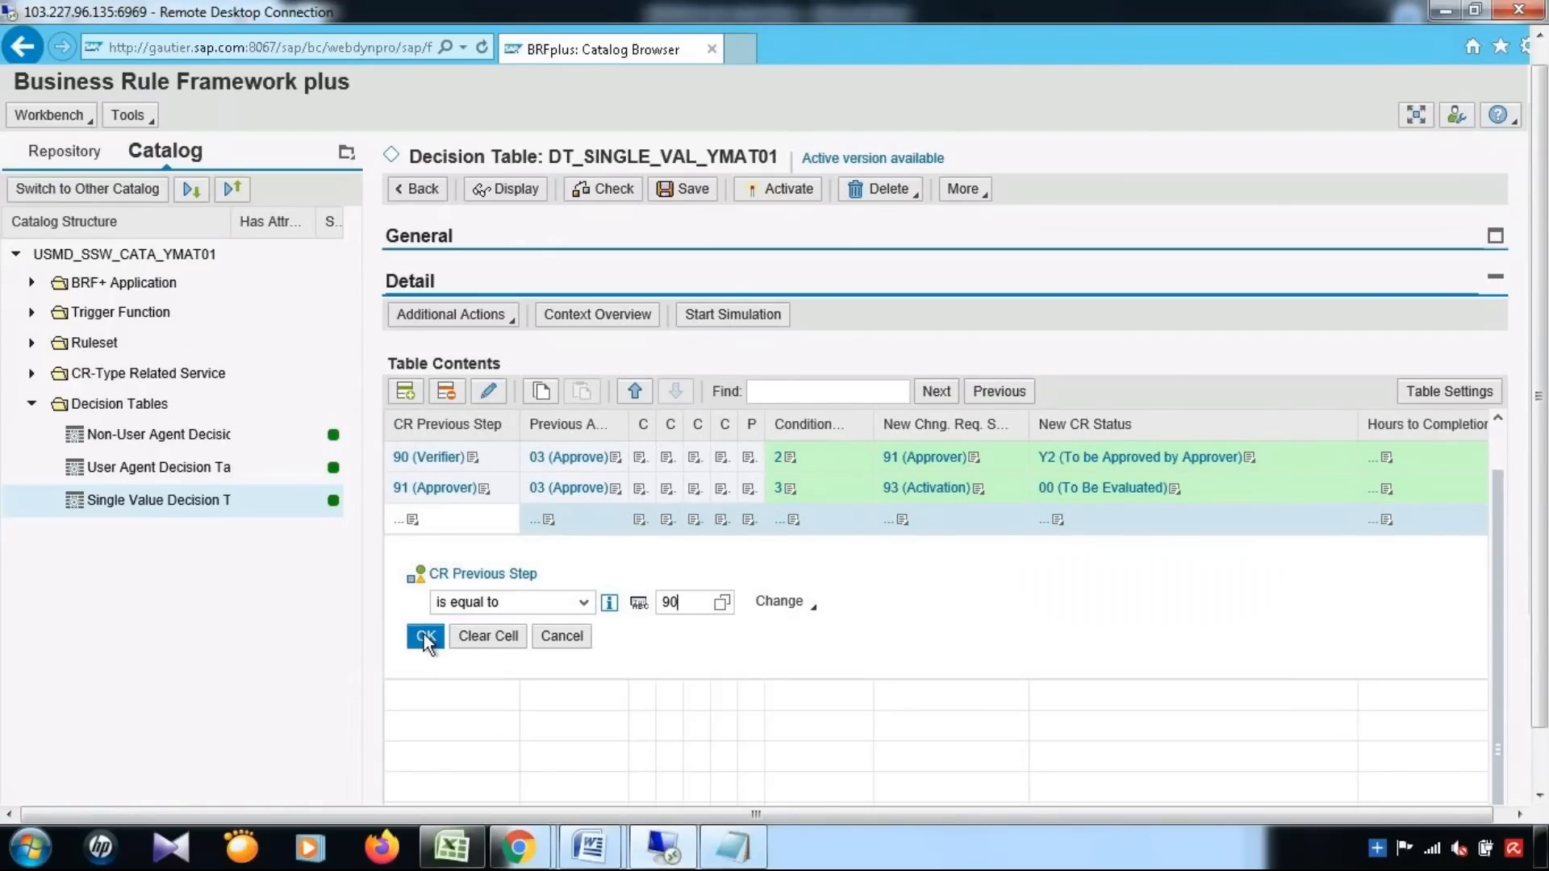
left_click(425, 637)
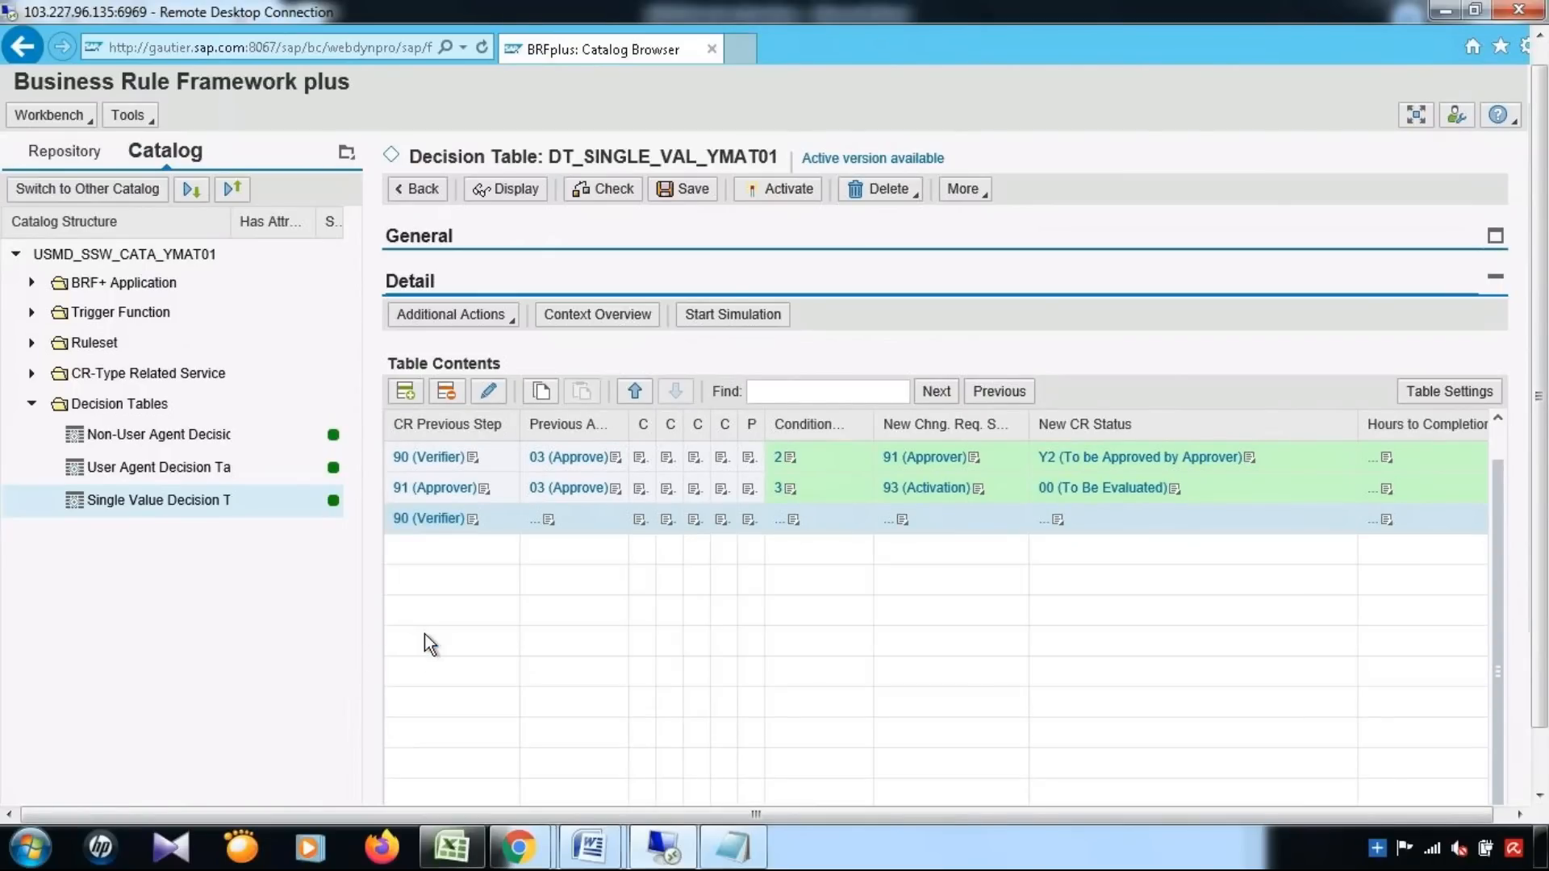
Set the fourth row's Previous Action to 04 (Reject) and its Condition Alias to 4
left_click(549, 519)
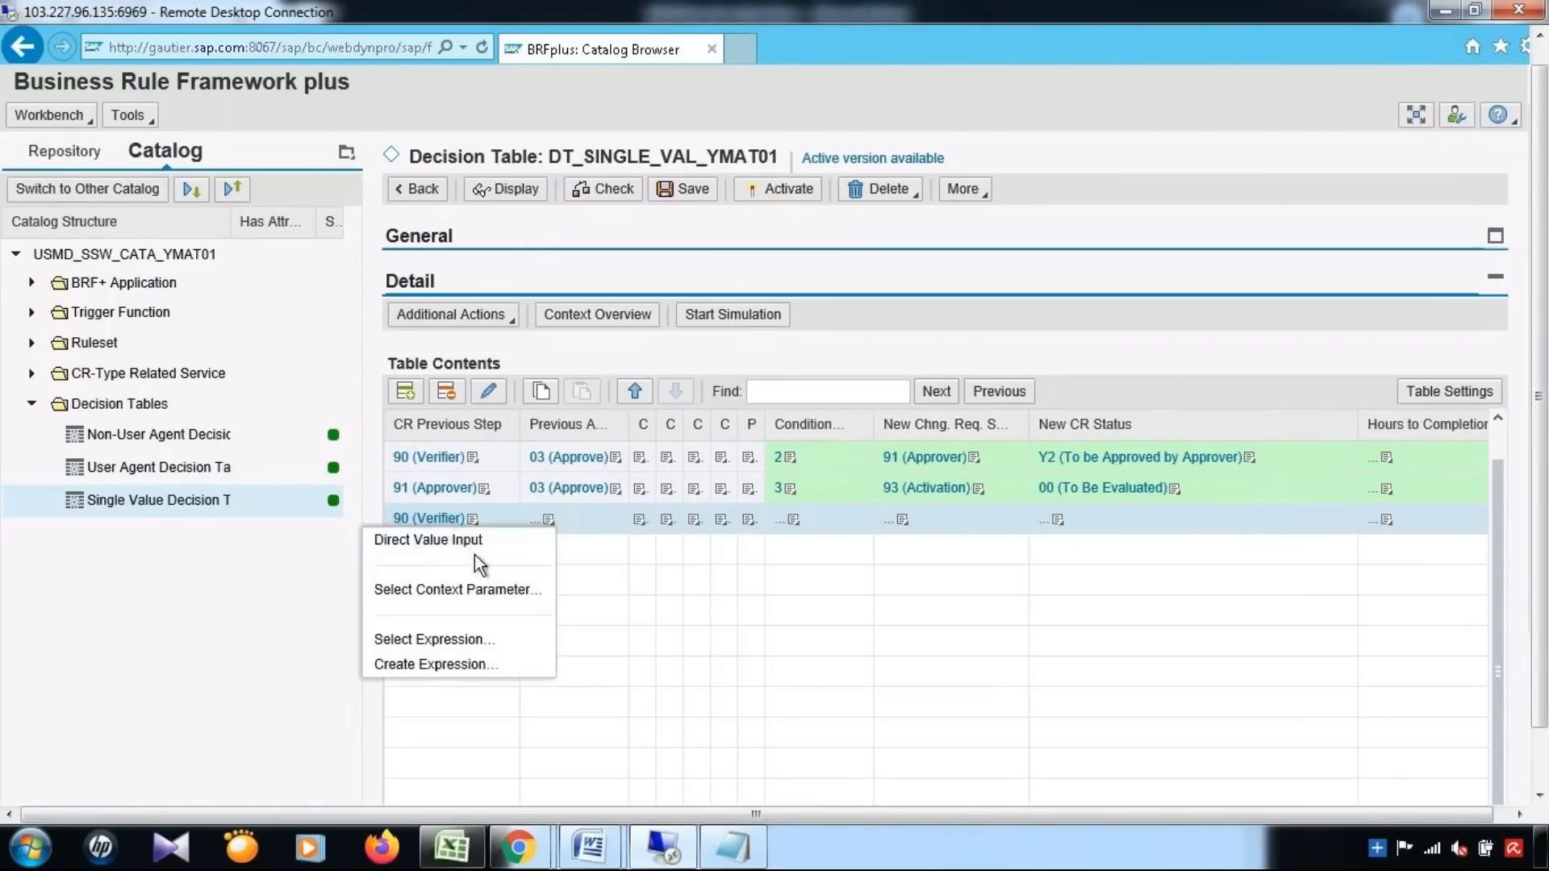
left_click(580, 627)
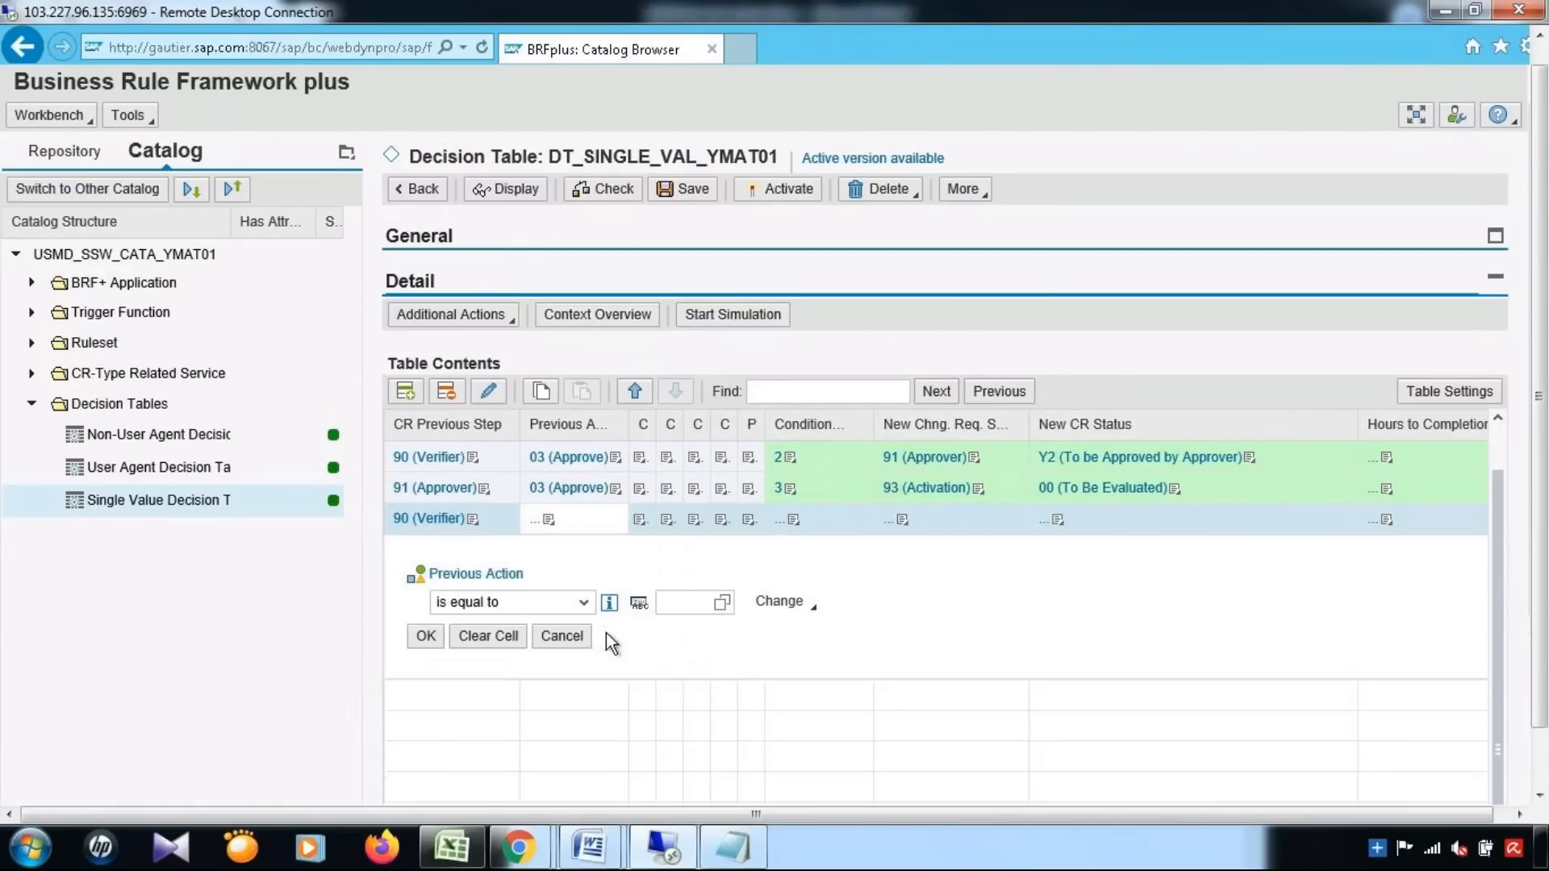
type("04")
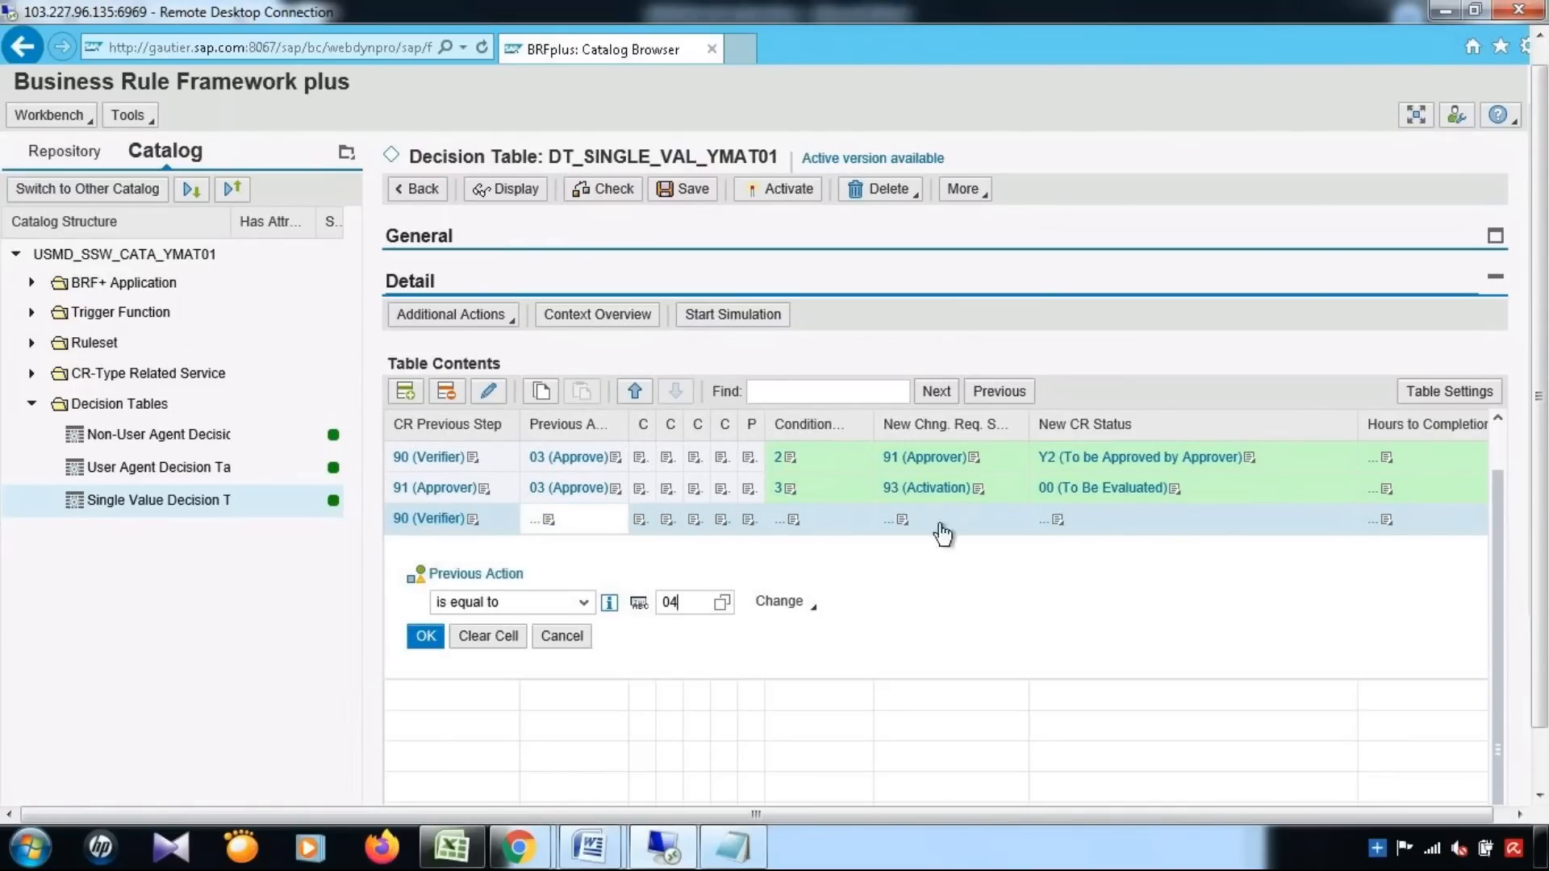
key("Return")
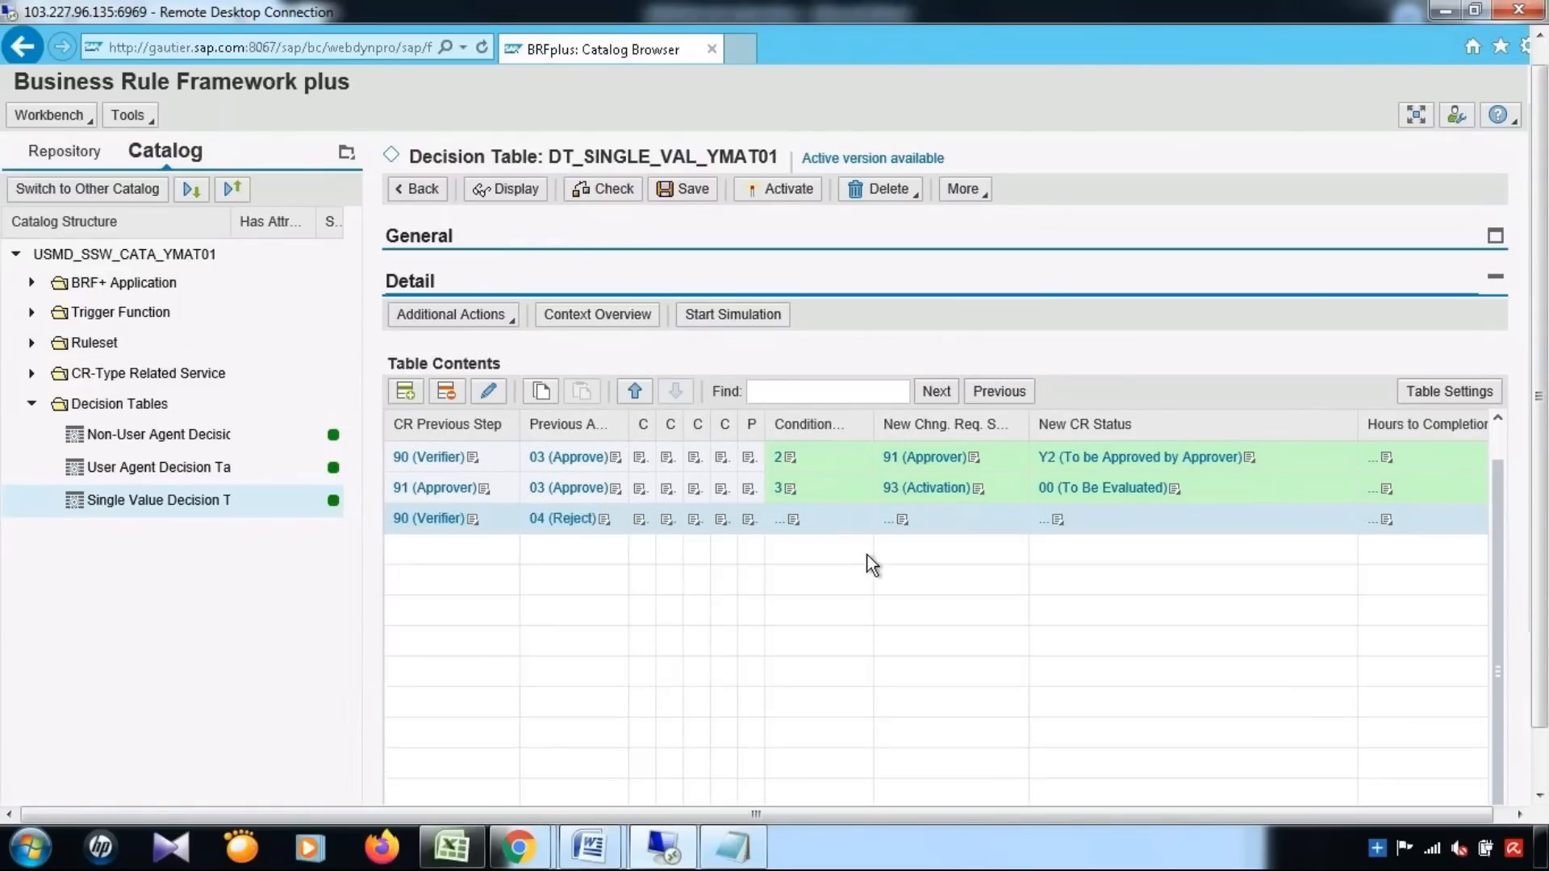
left_click(793, 521)
left_click(879, 634)
type("4")
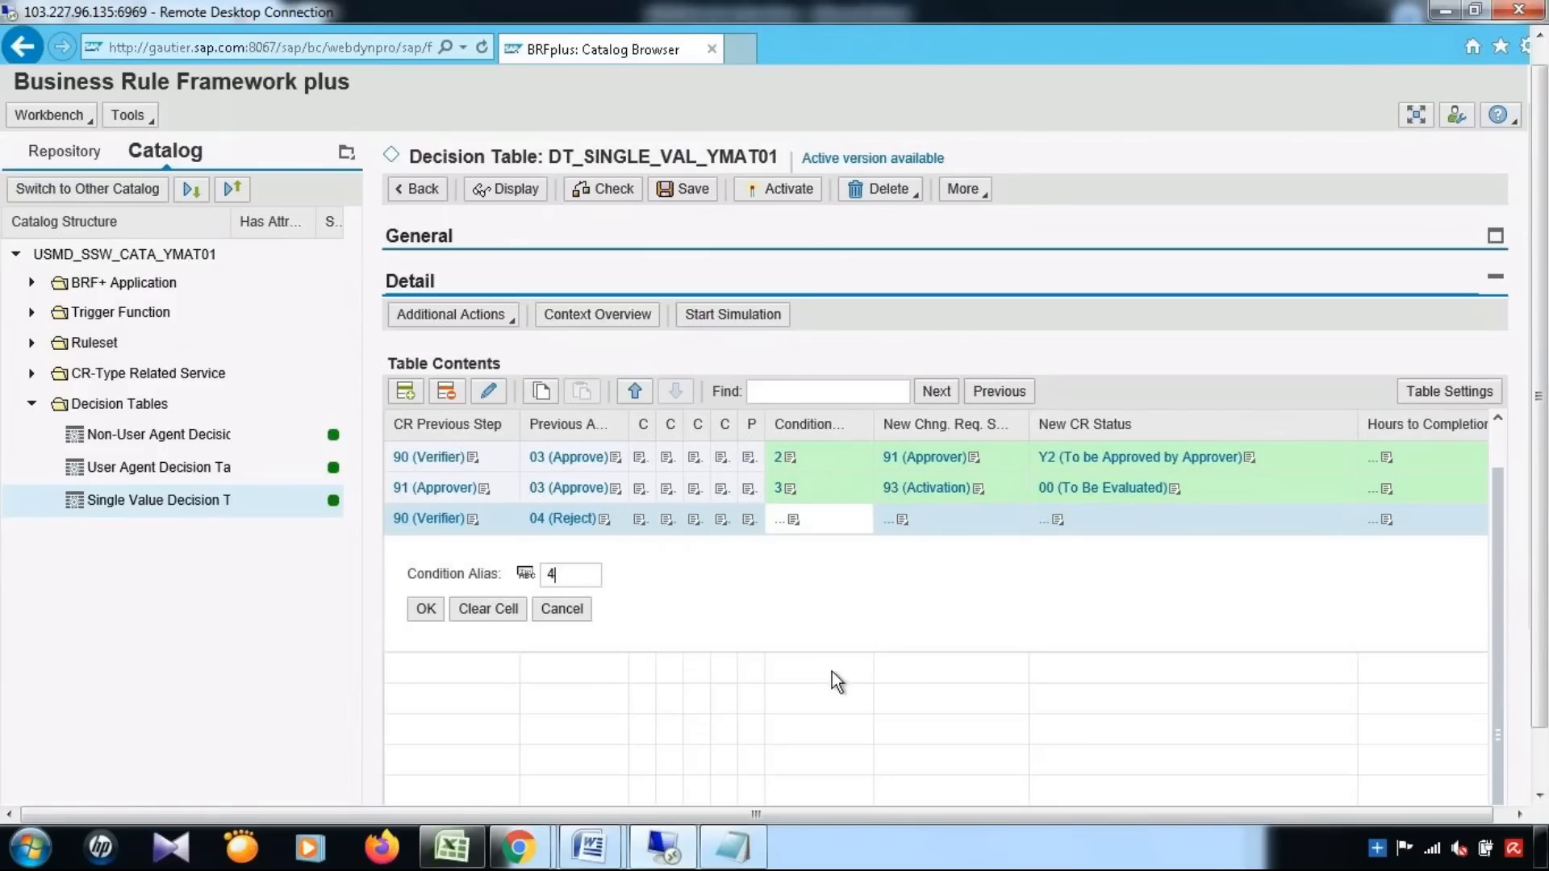
left_click(419, 610)
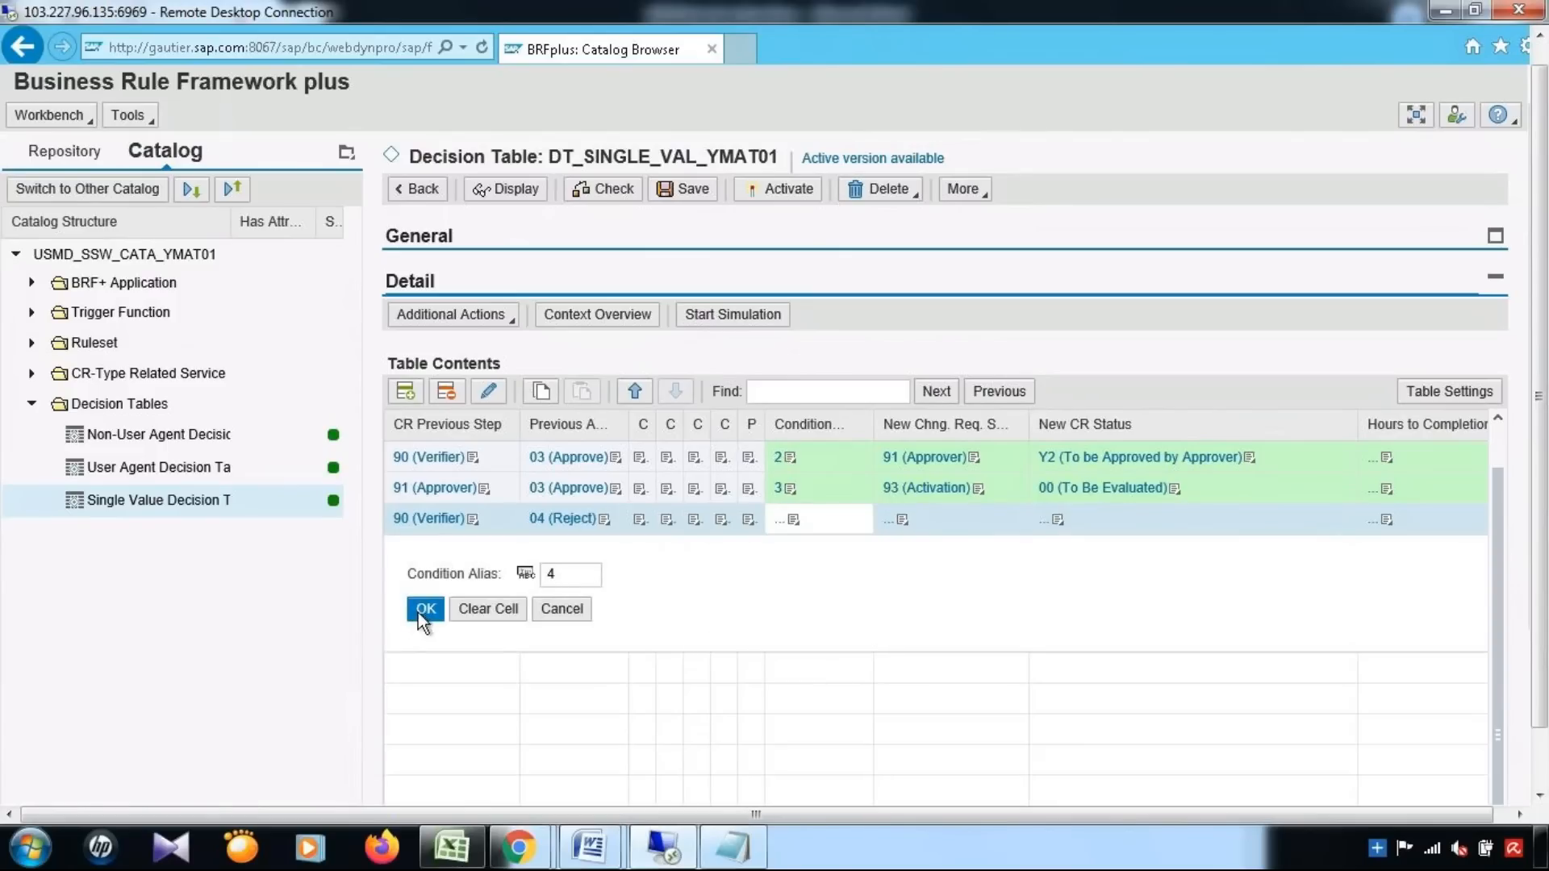
Set the fourth row's New Chng. Req. Step to 92 (Revision) from the value search
left_click(902, 523)
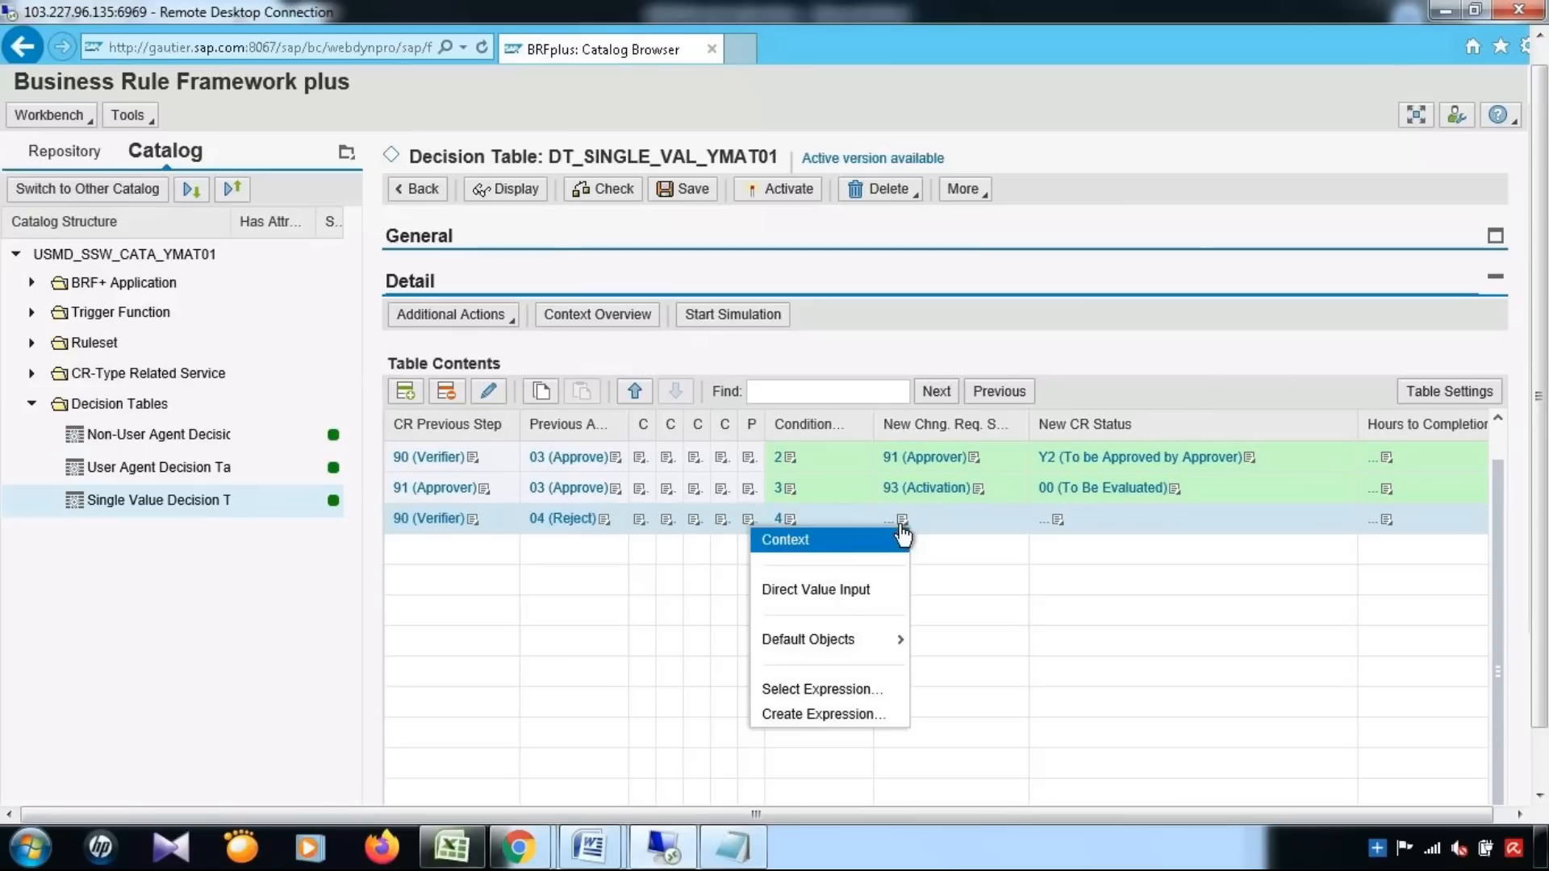
left_click(888, 593)
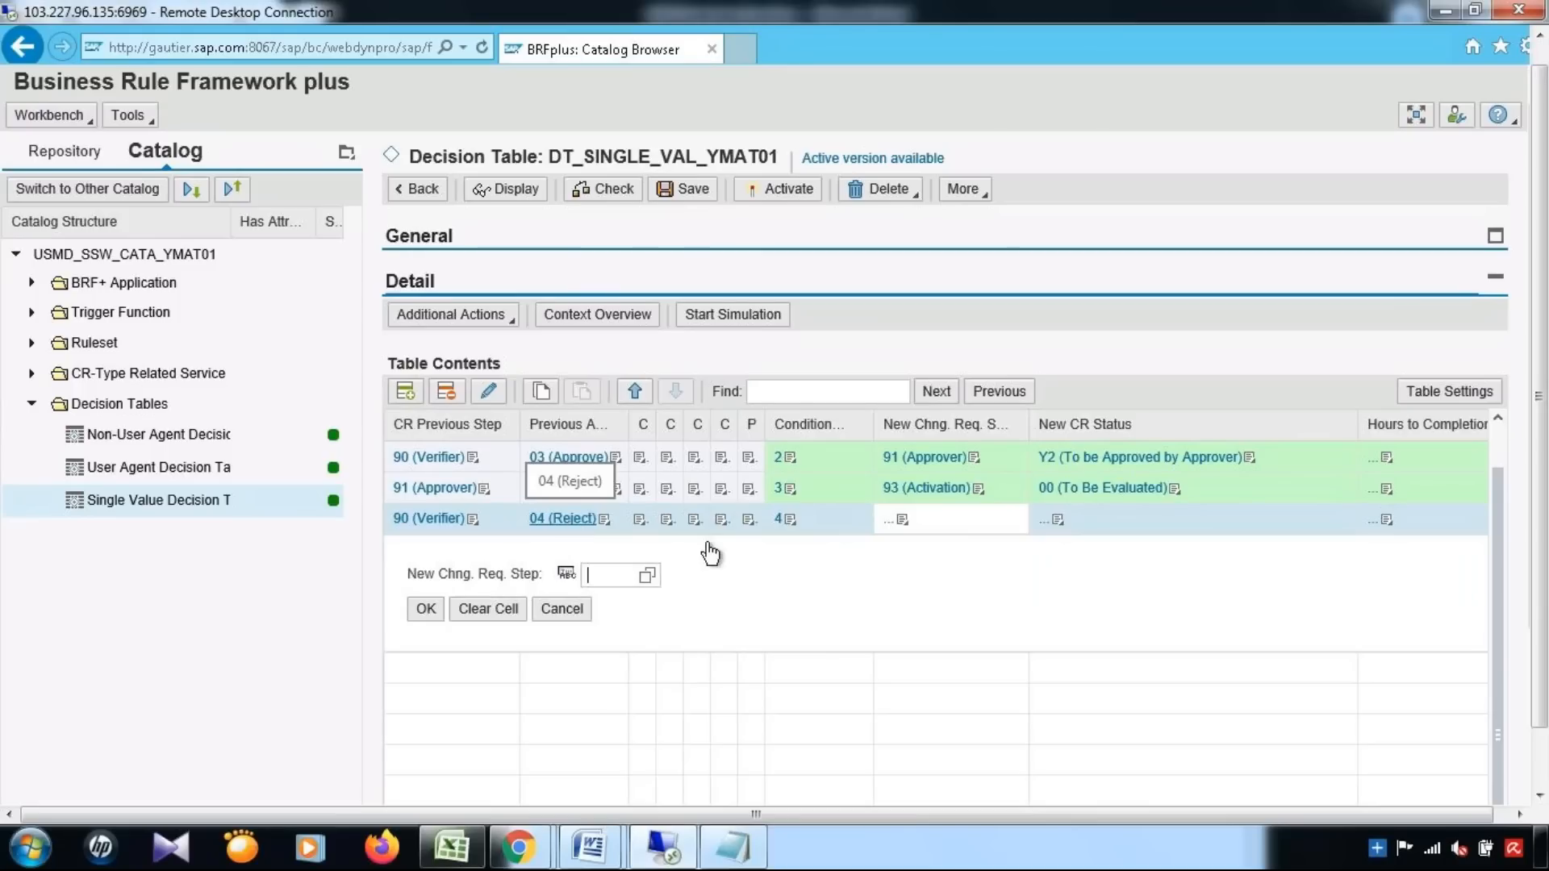
left_click(648, 575)
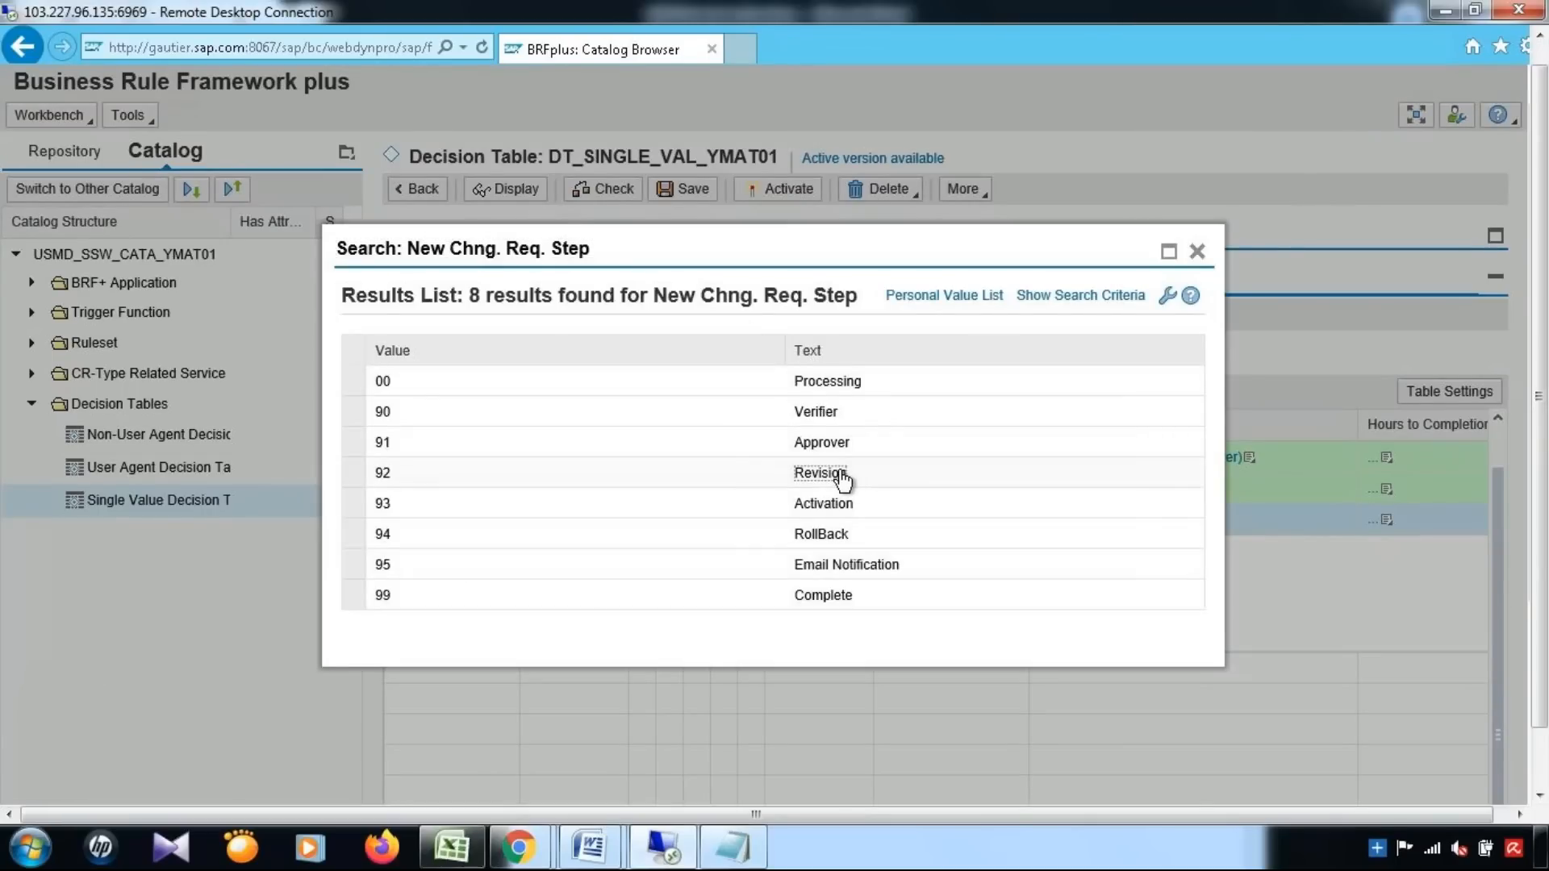
left_click(843, 479)
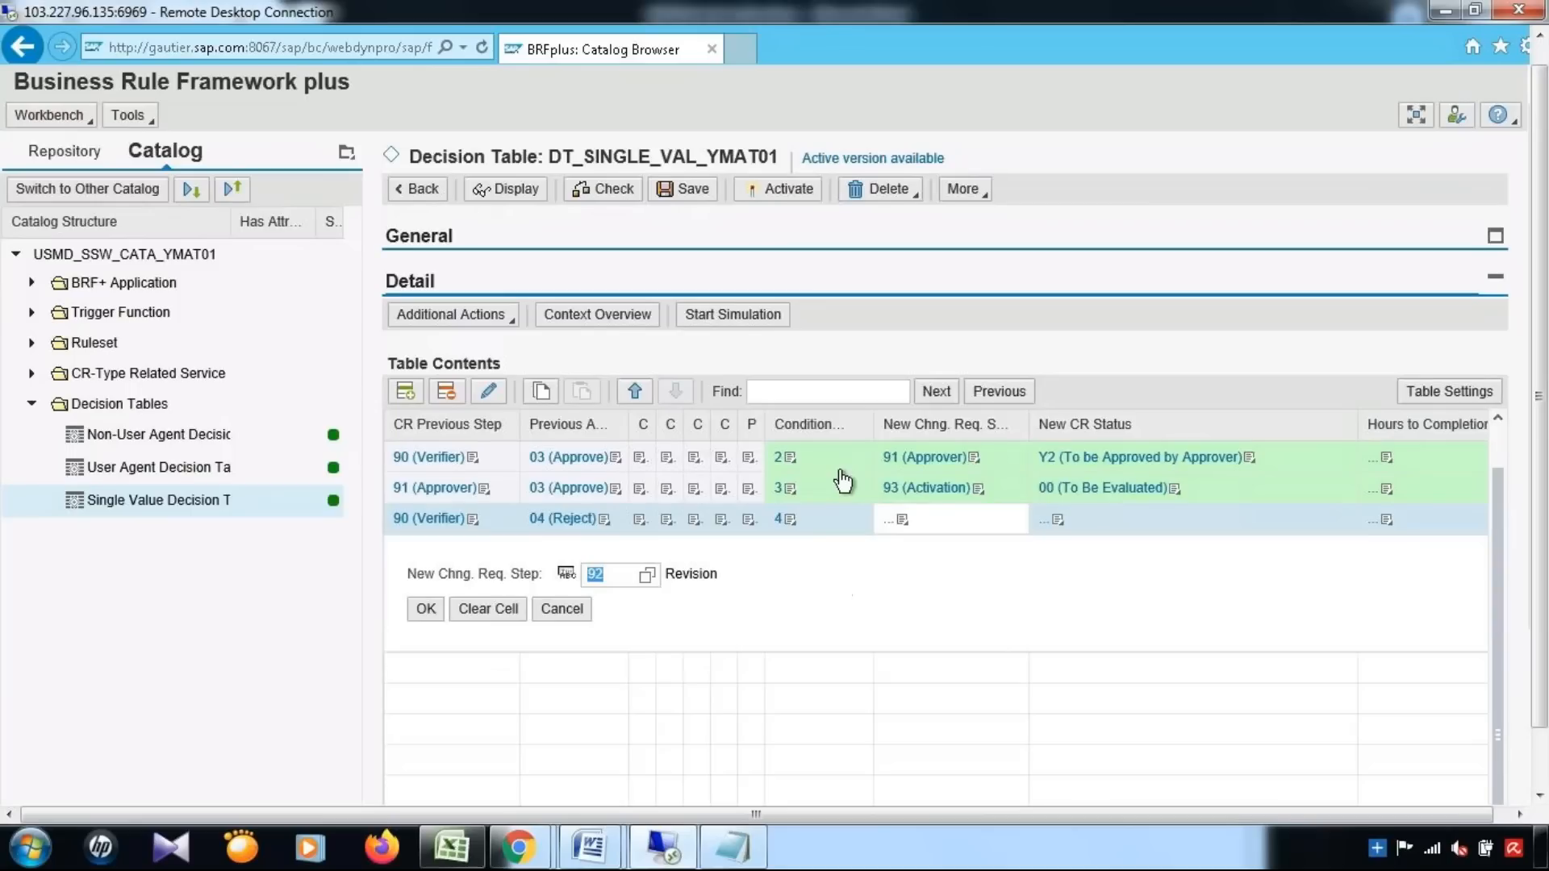
left_click(424, 610)
Set the fourth row's New CR Status to 03 (To Be Revised) from the value search
left_click(1058, 520)
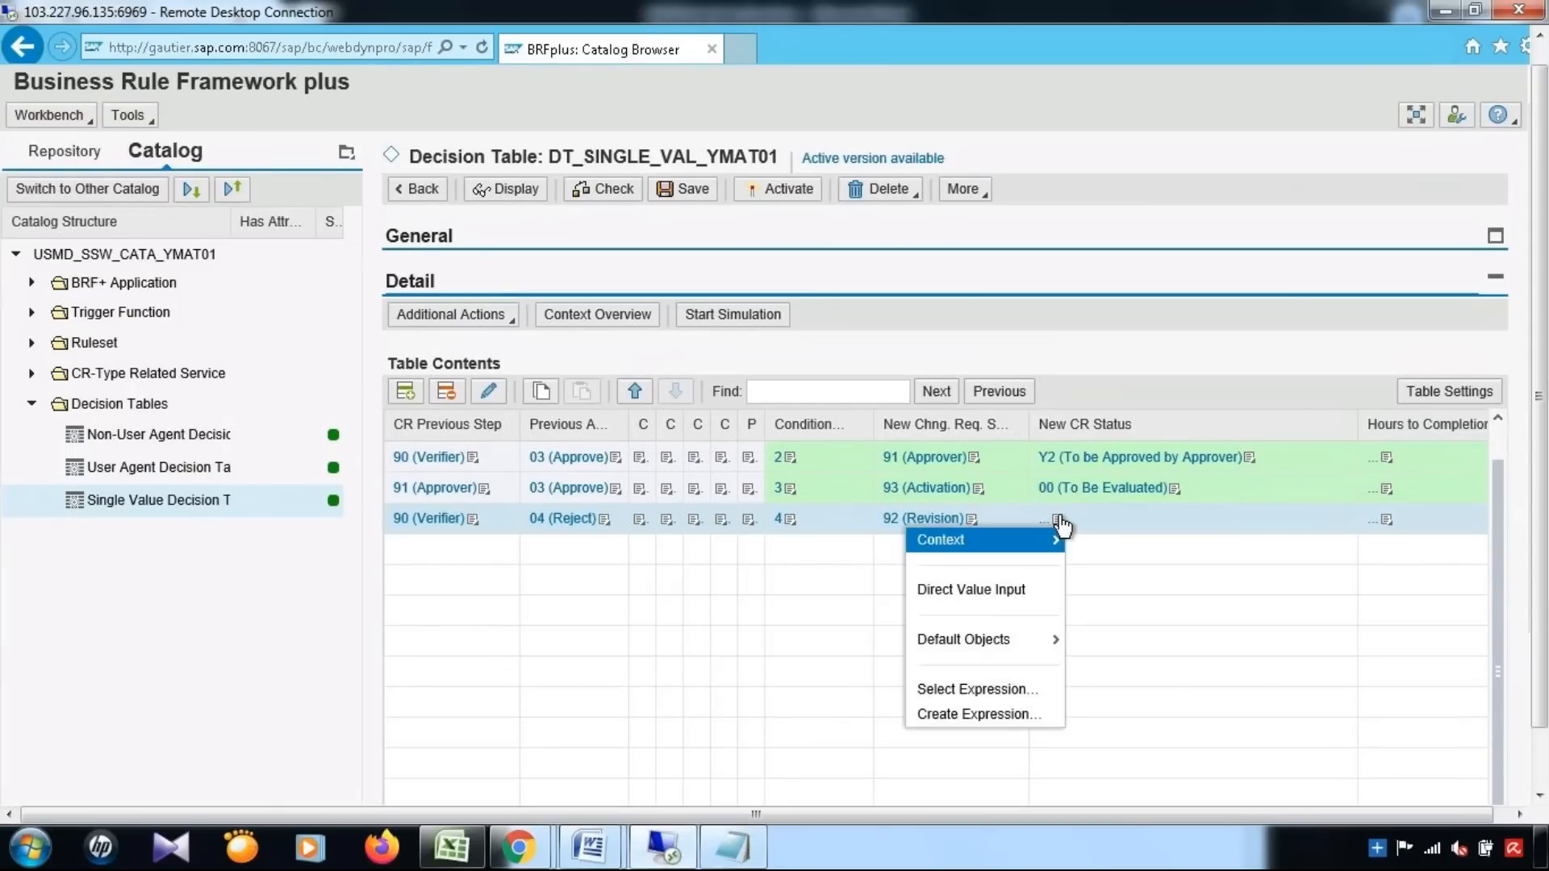
left_click(1010, 594)
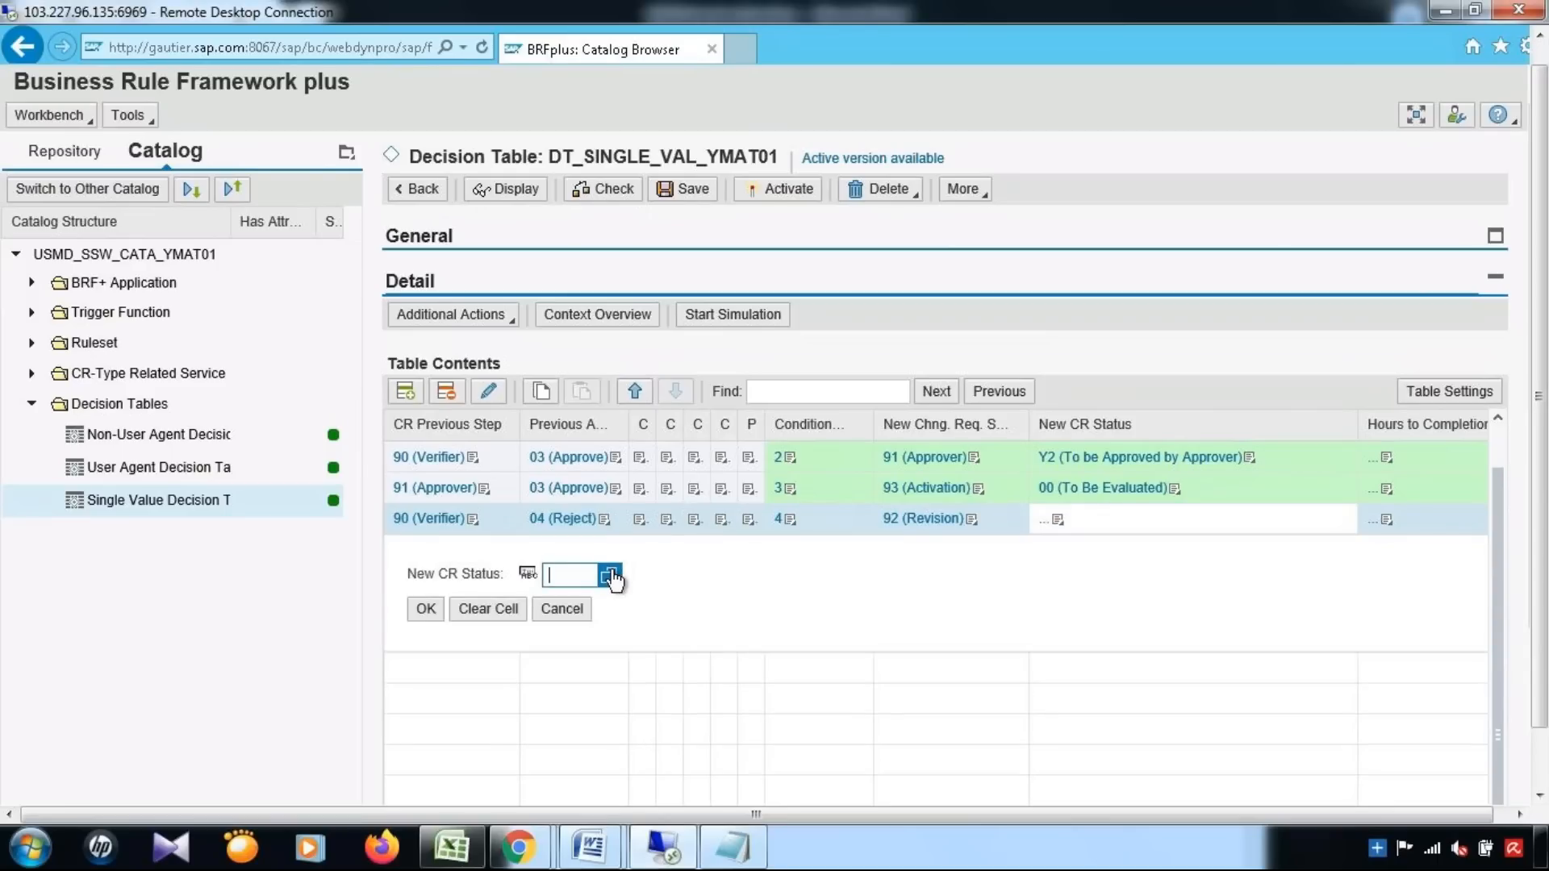
left_click(611, 576)
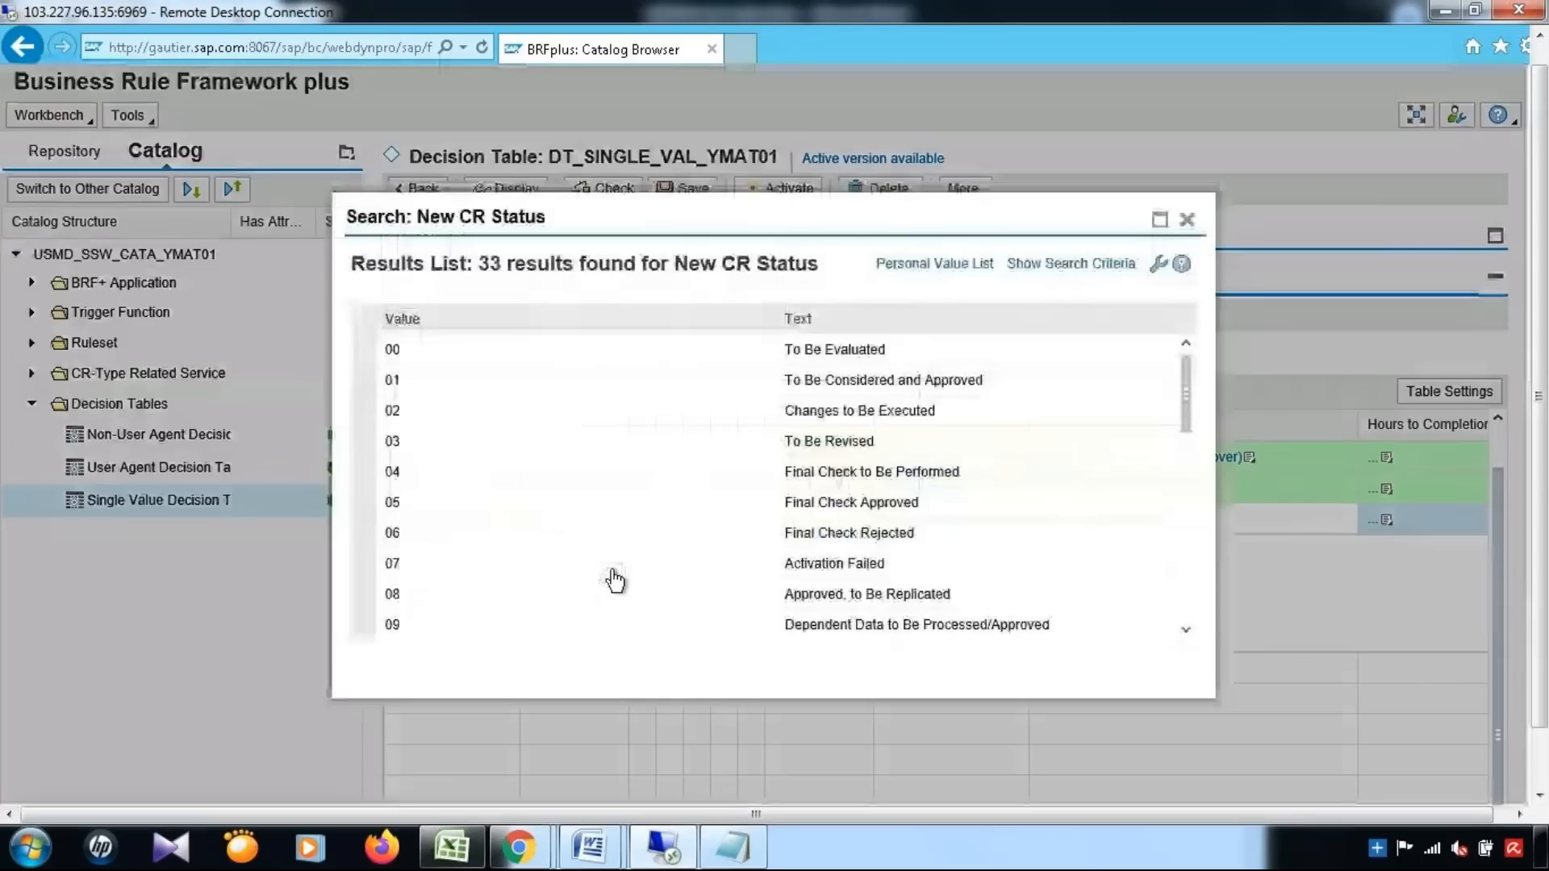
left_click_drag(1188, 421, 1183, 347)
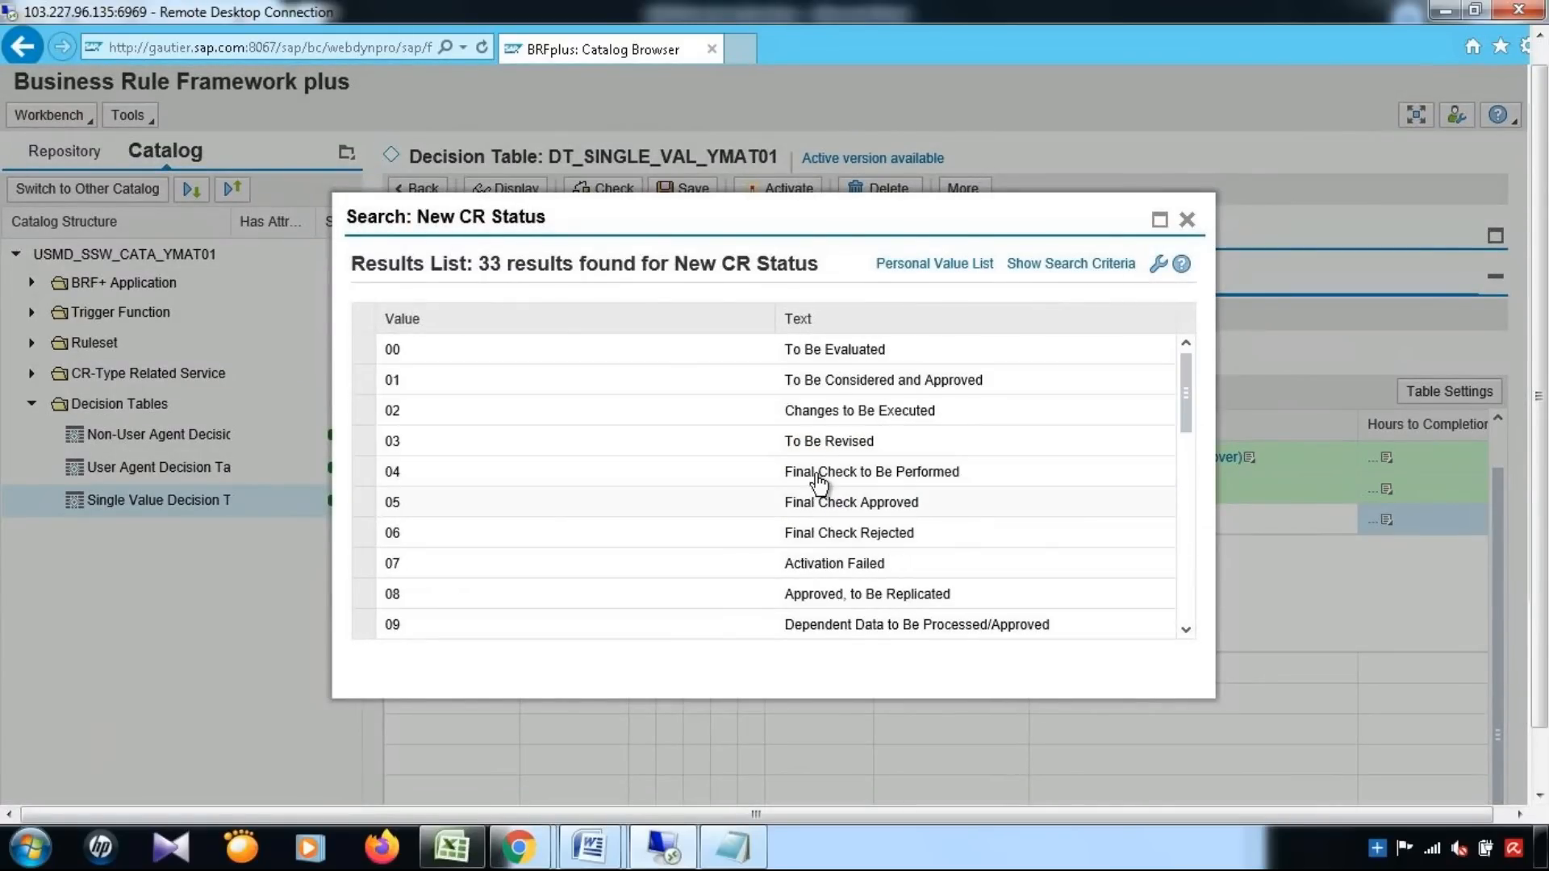
left_click(836, 449)
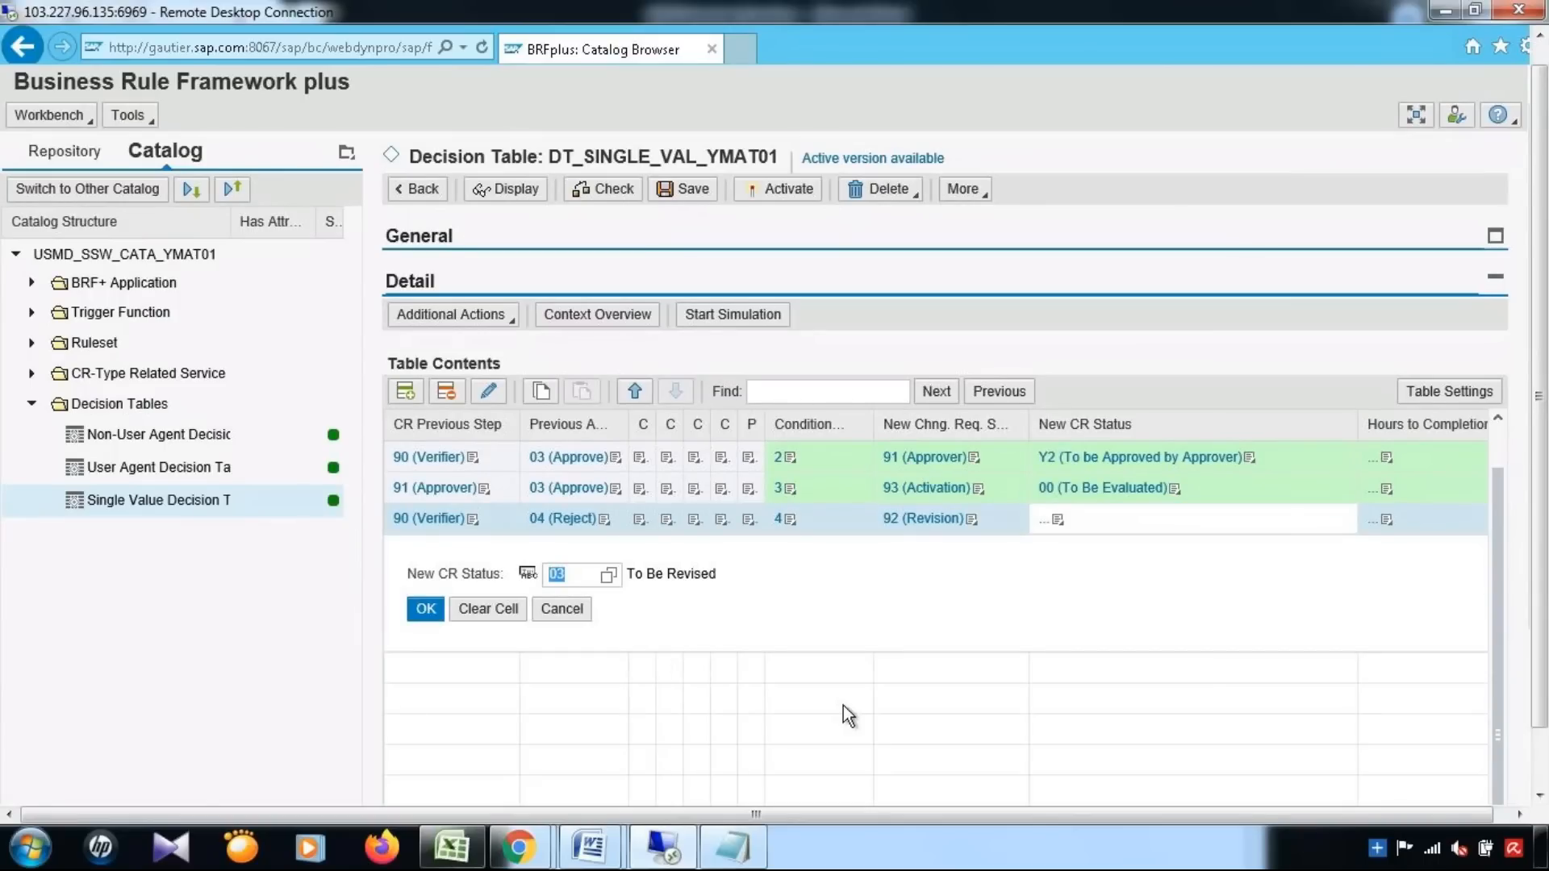
key("Return")
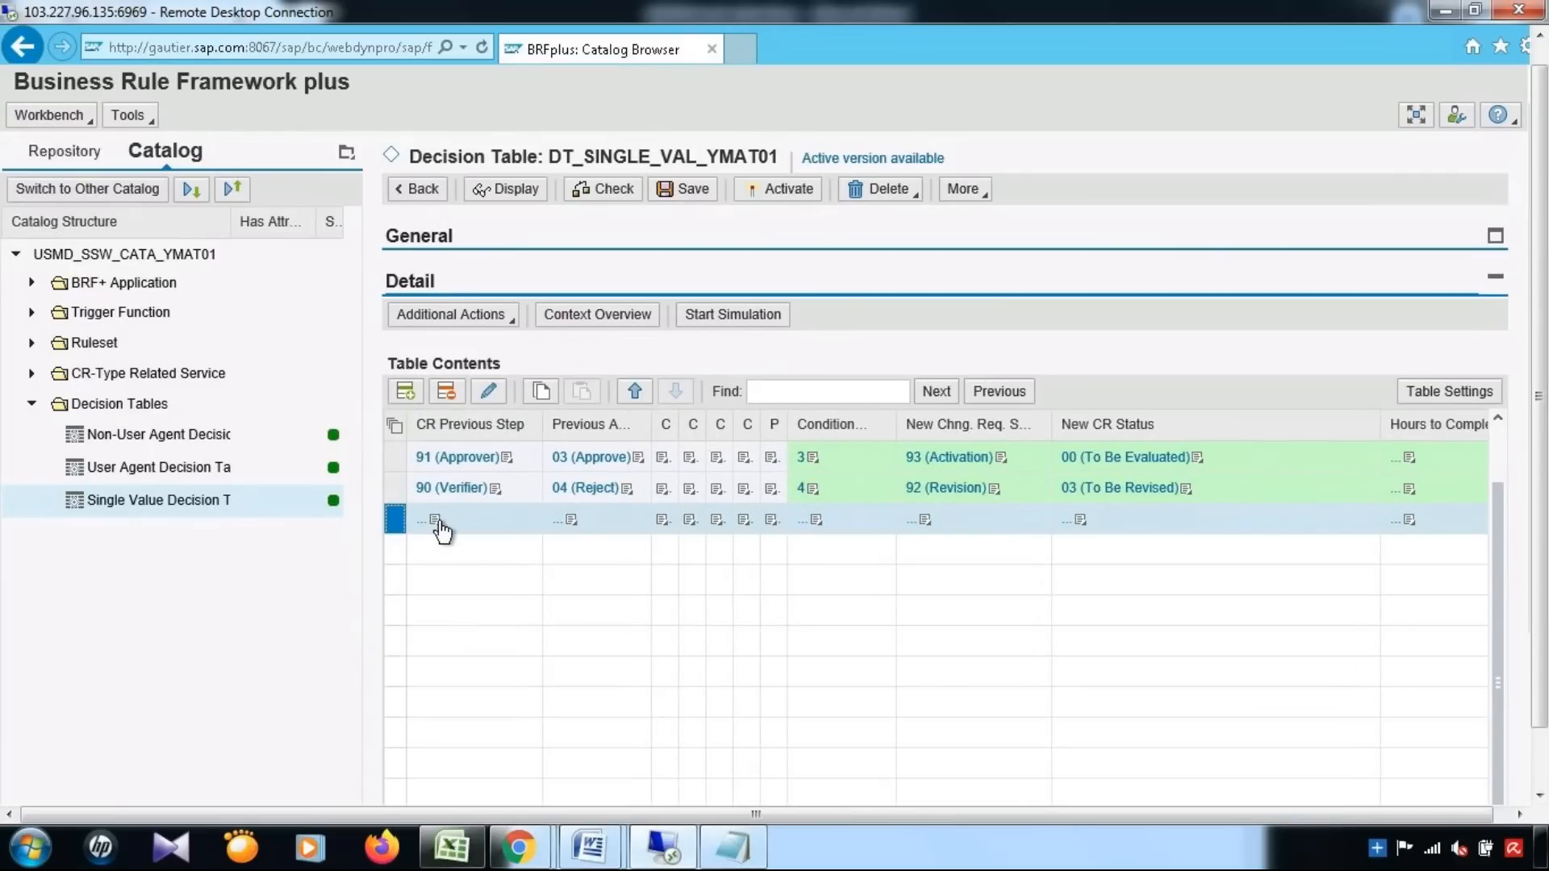
Set the CR Previous Step of the new fifth row to 91 (Approver)
left_click(441, 530)
left_click(554, 583)
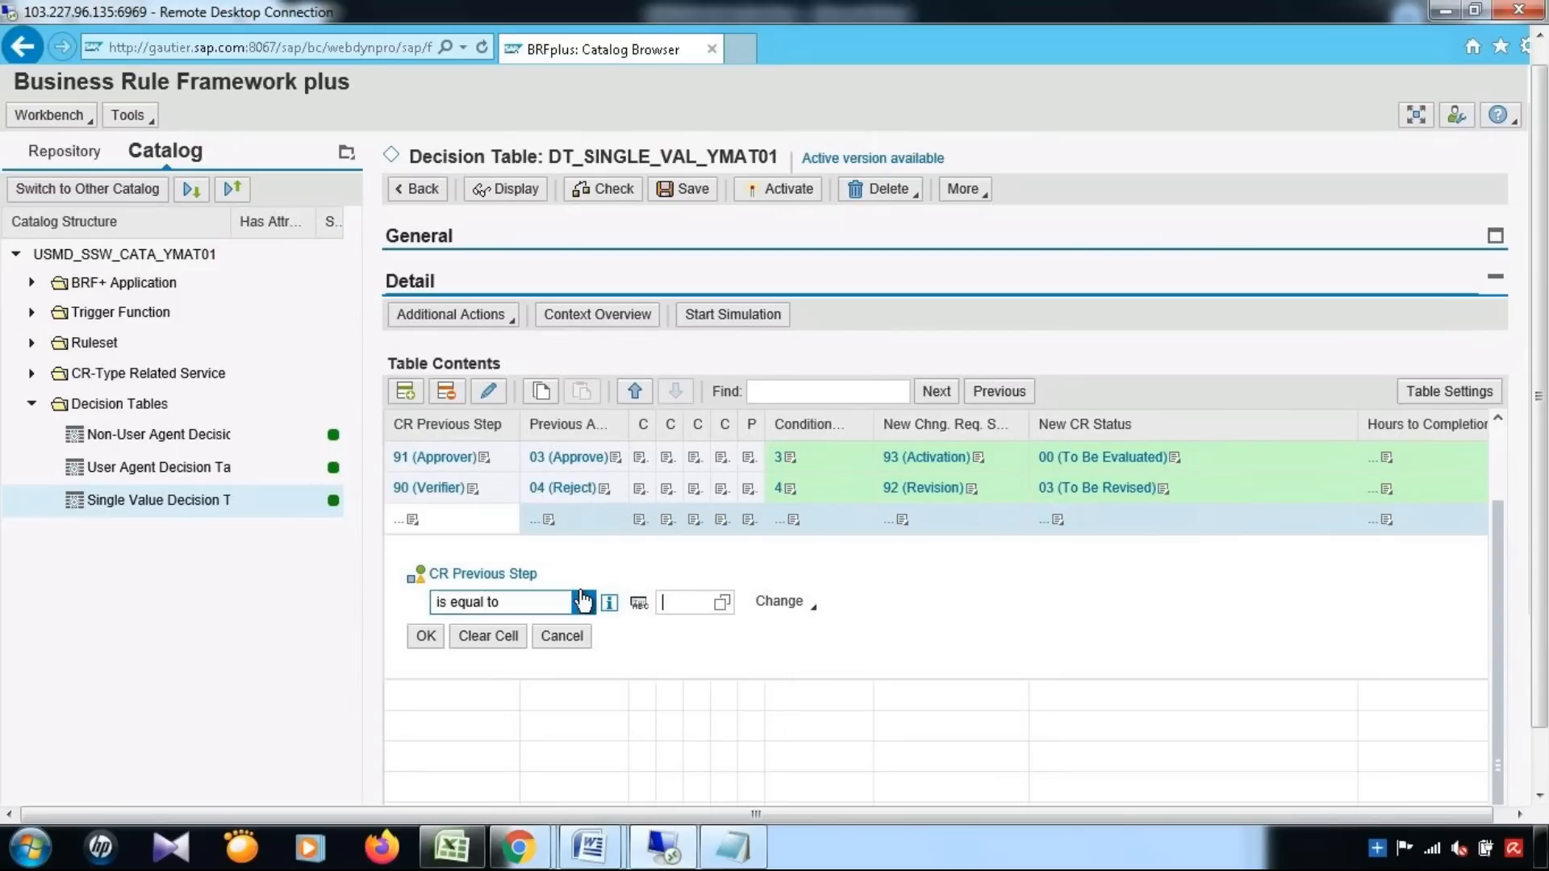
type("91")
left_click(421, 637)
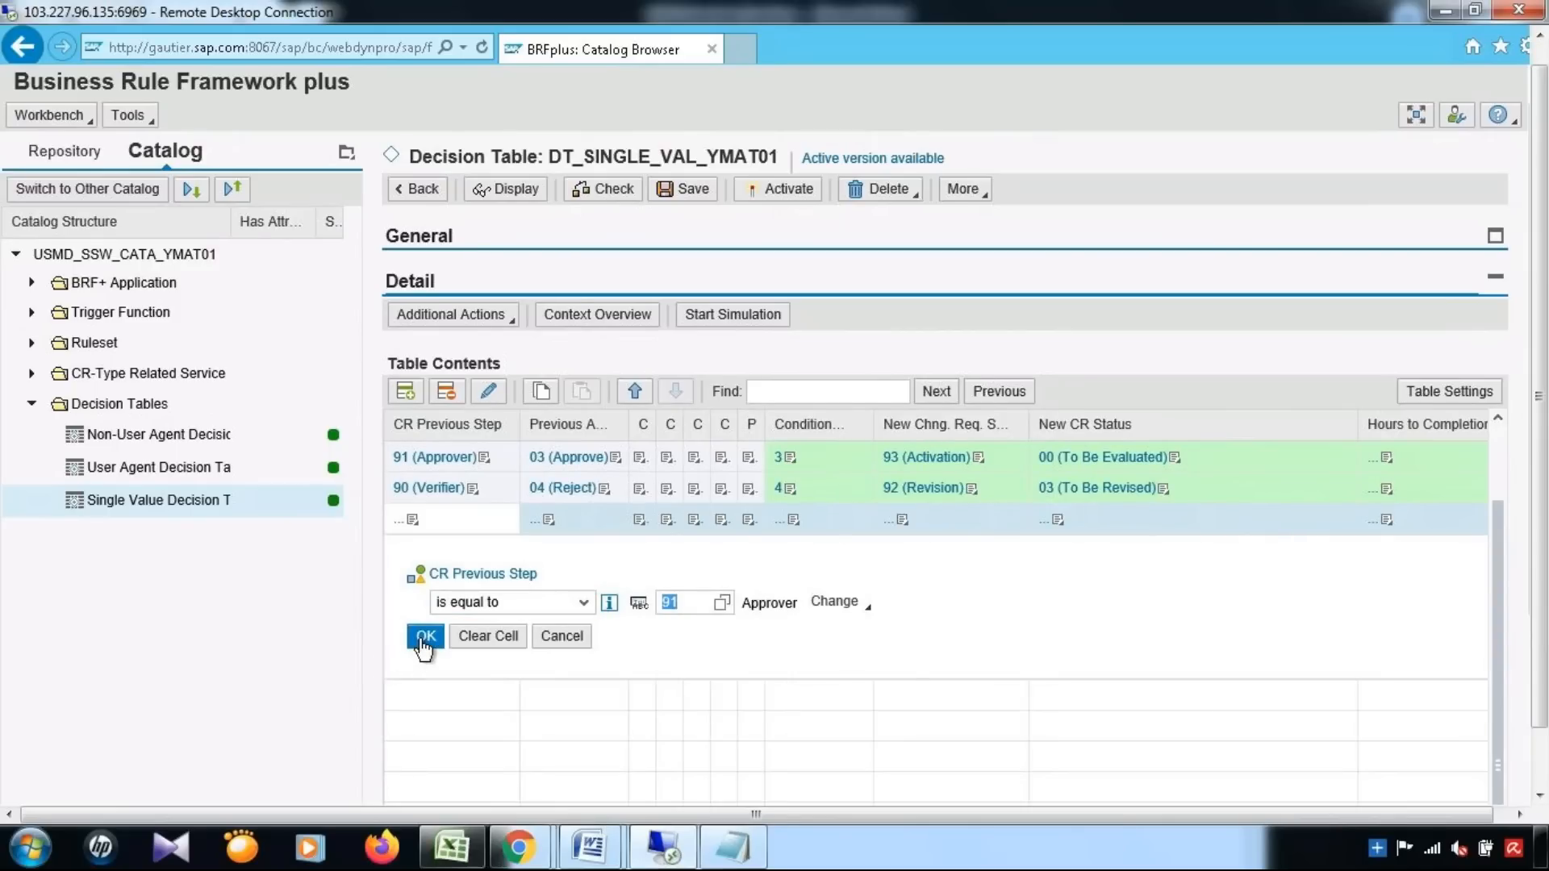
Set the fifth row's Previous Action to 04 (Reject) and its Condition Alias to 5
left_click(549, 526)
left_click(513, 537)
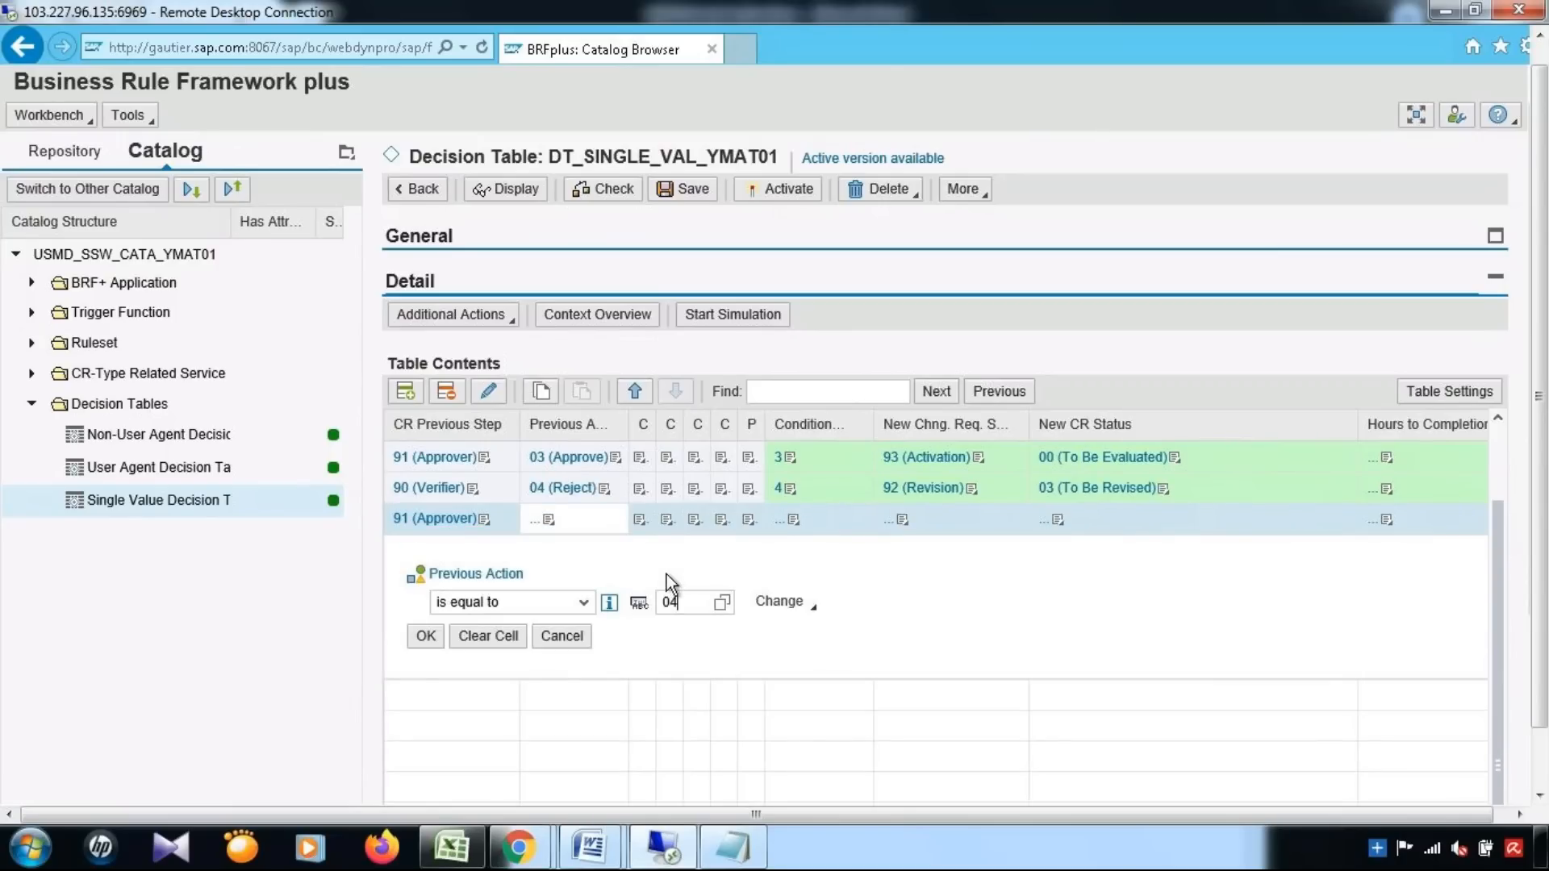
left_click(422, 643)
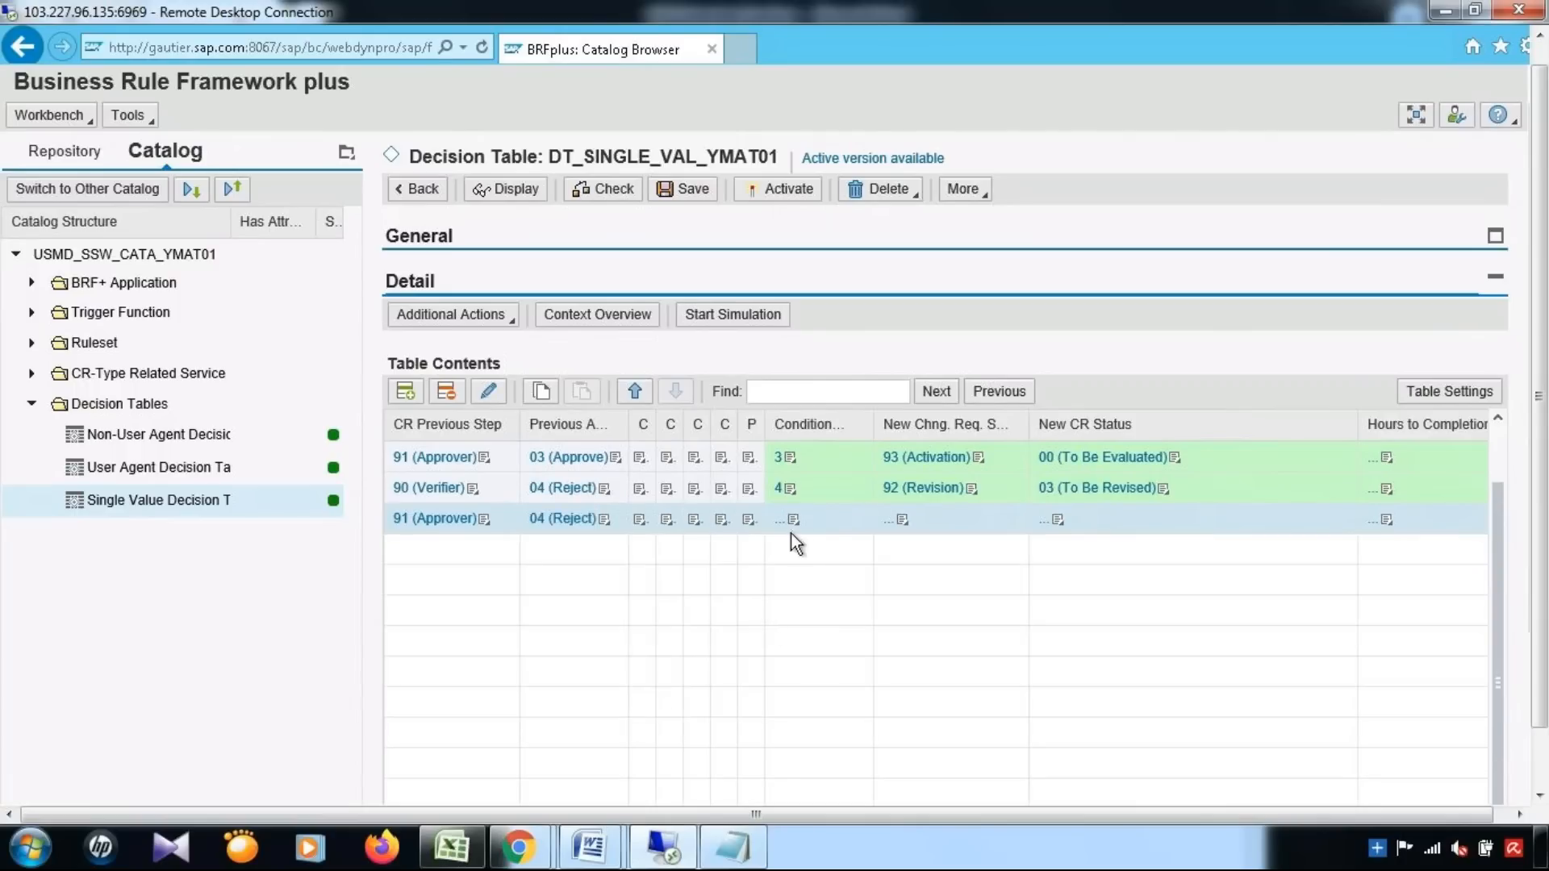
left_click(790, 532)
left_click(936, 644)
type("5")
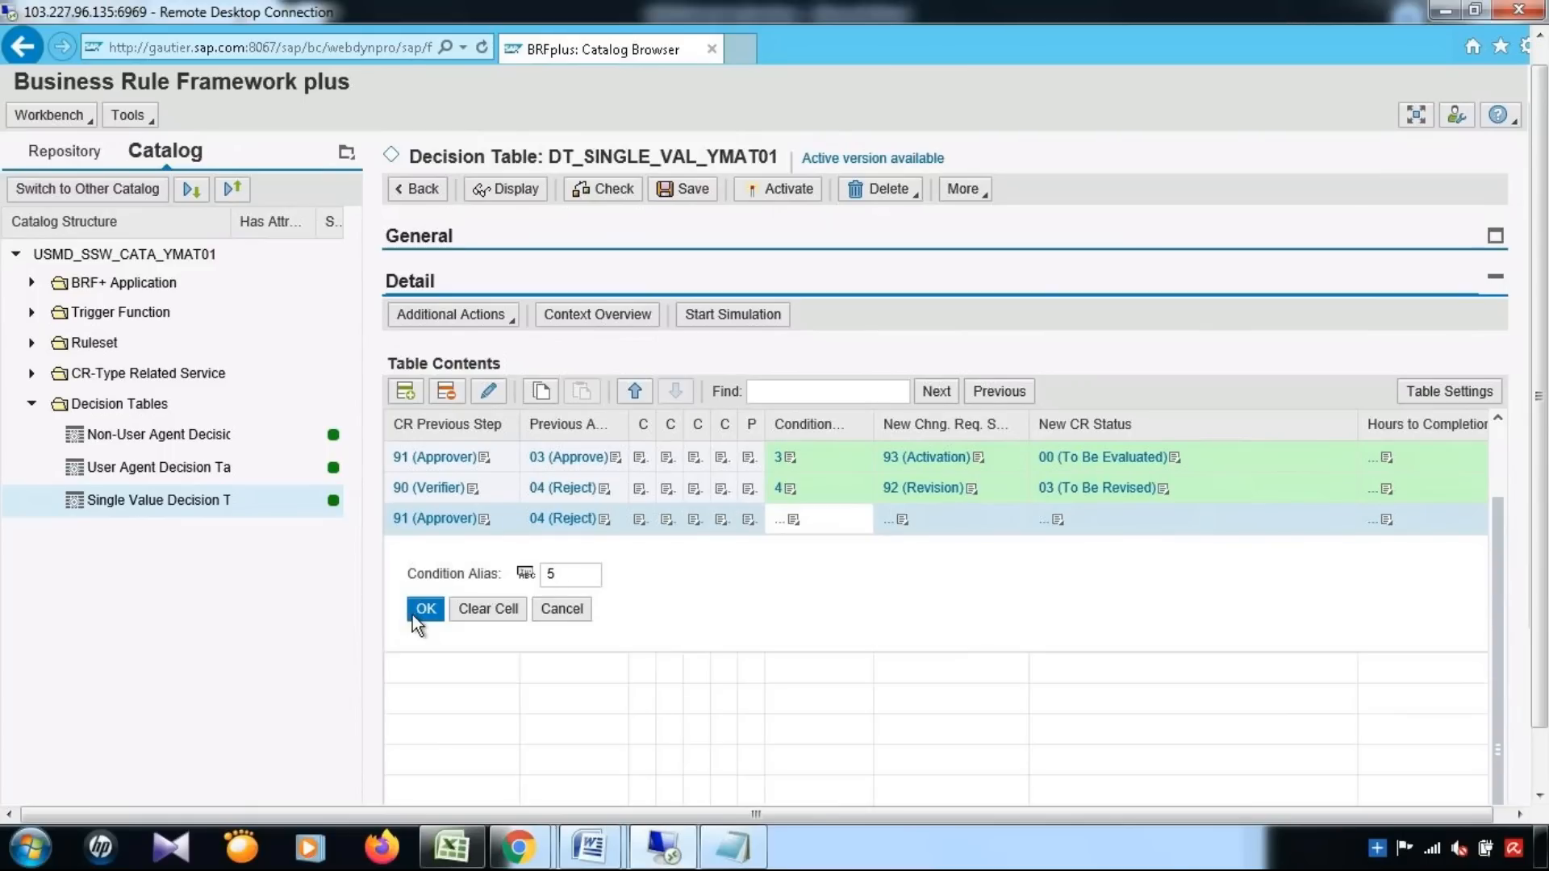
left_click(421, 609)
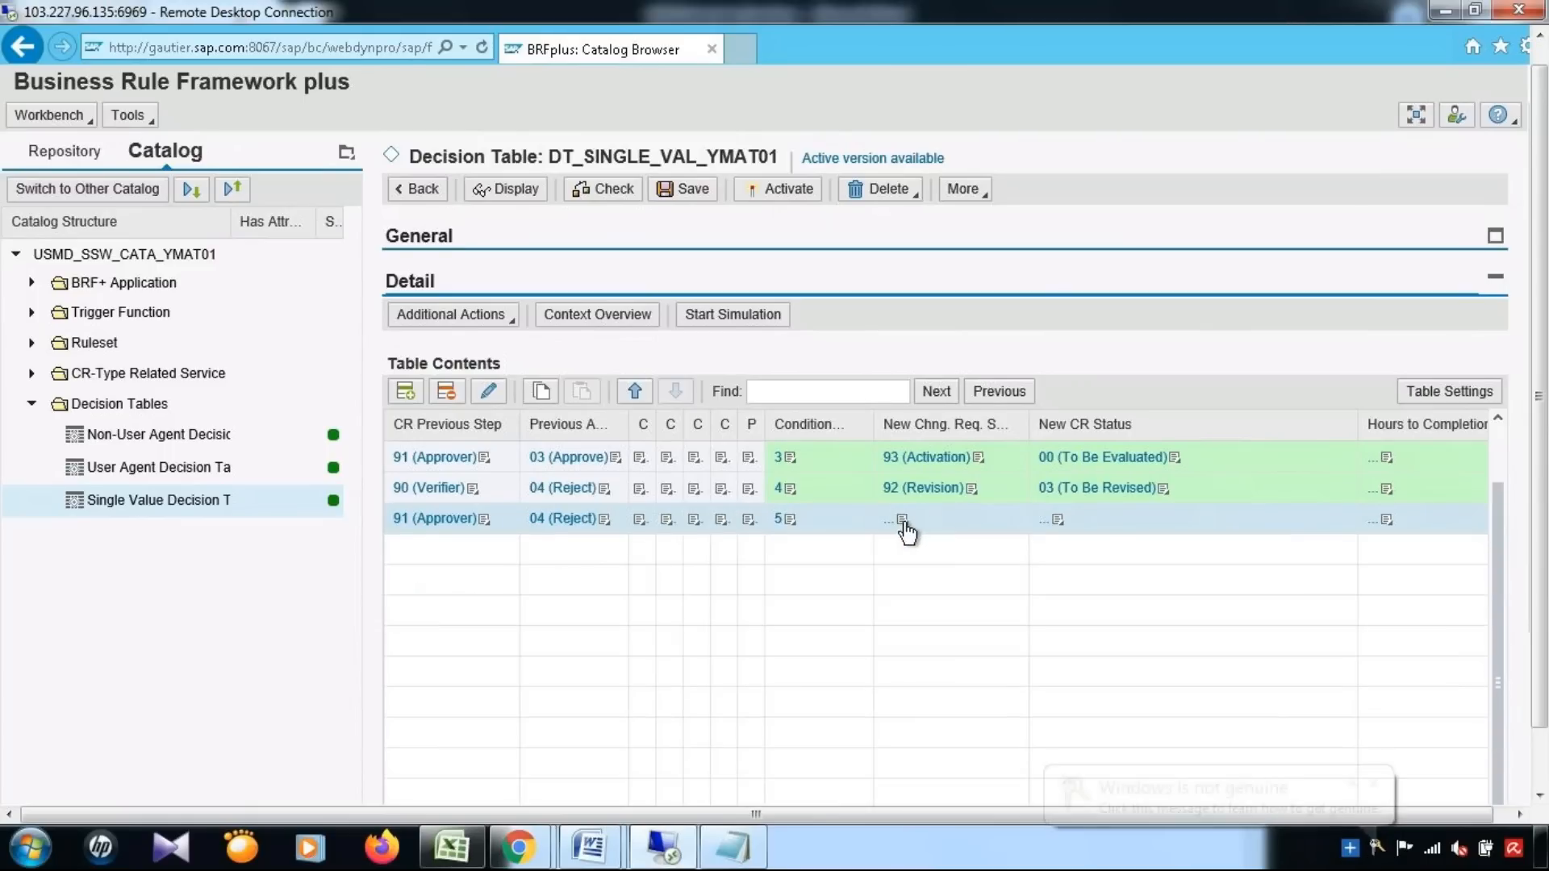
Set the fifth row's New Chng. Req. Step to 92 (Revision), dismissing the Windows licensing notice
left_click(904, 523)
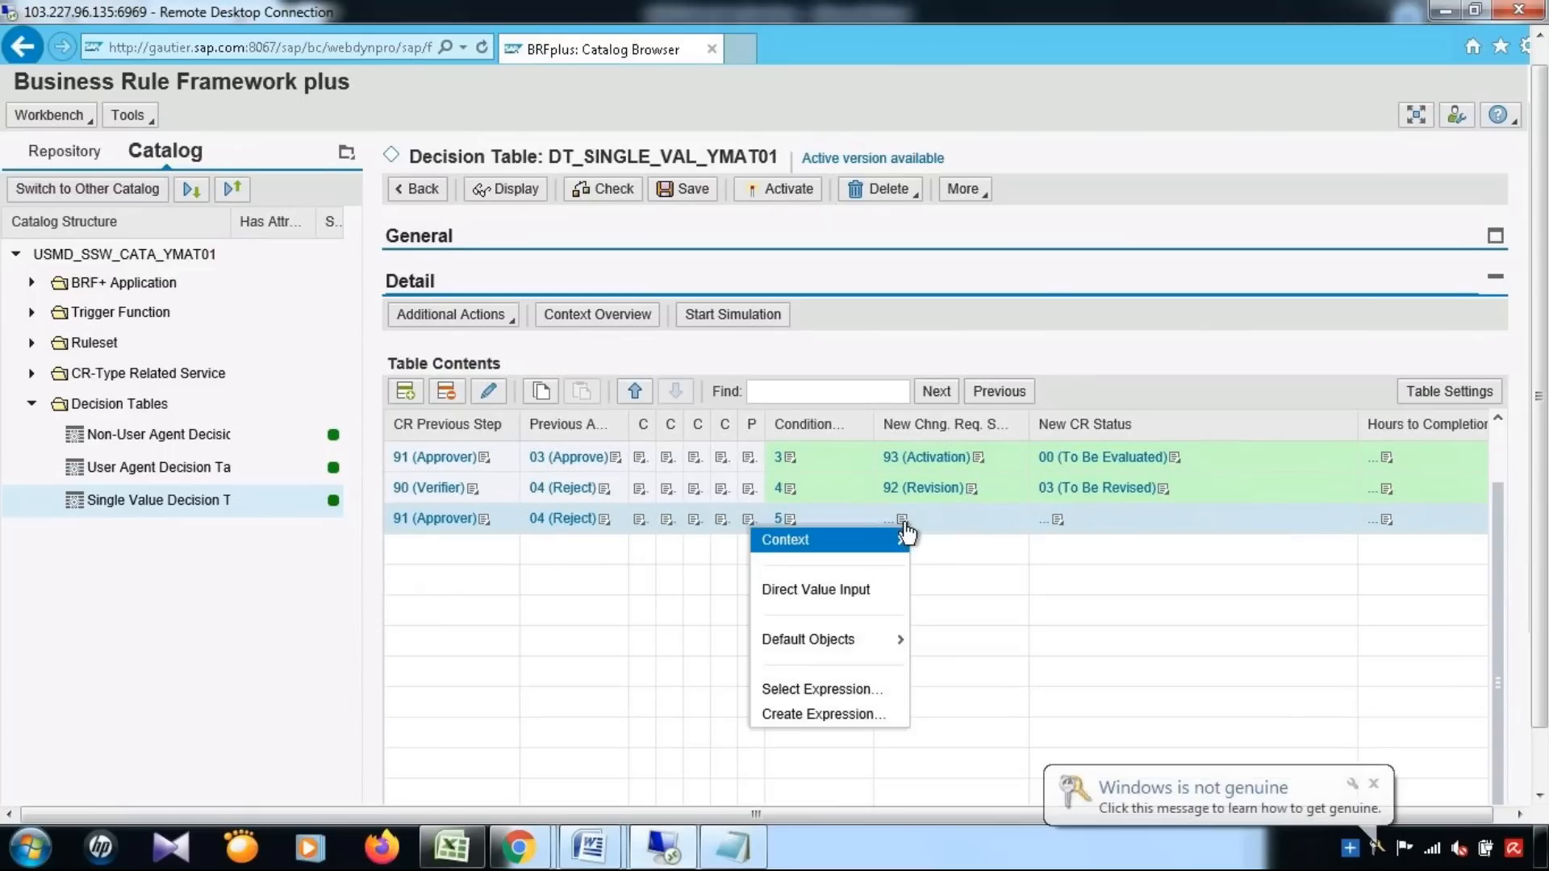
left_click(1371, 799)
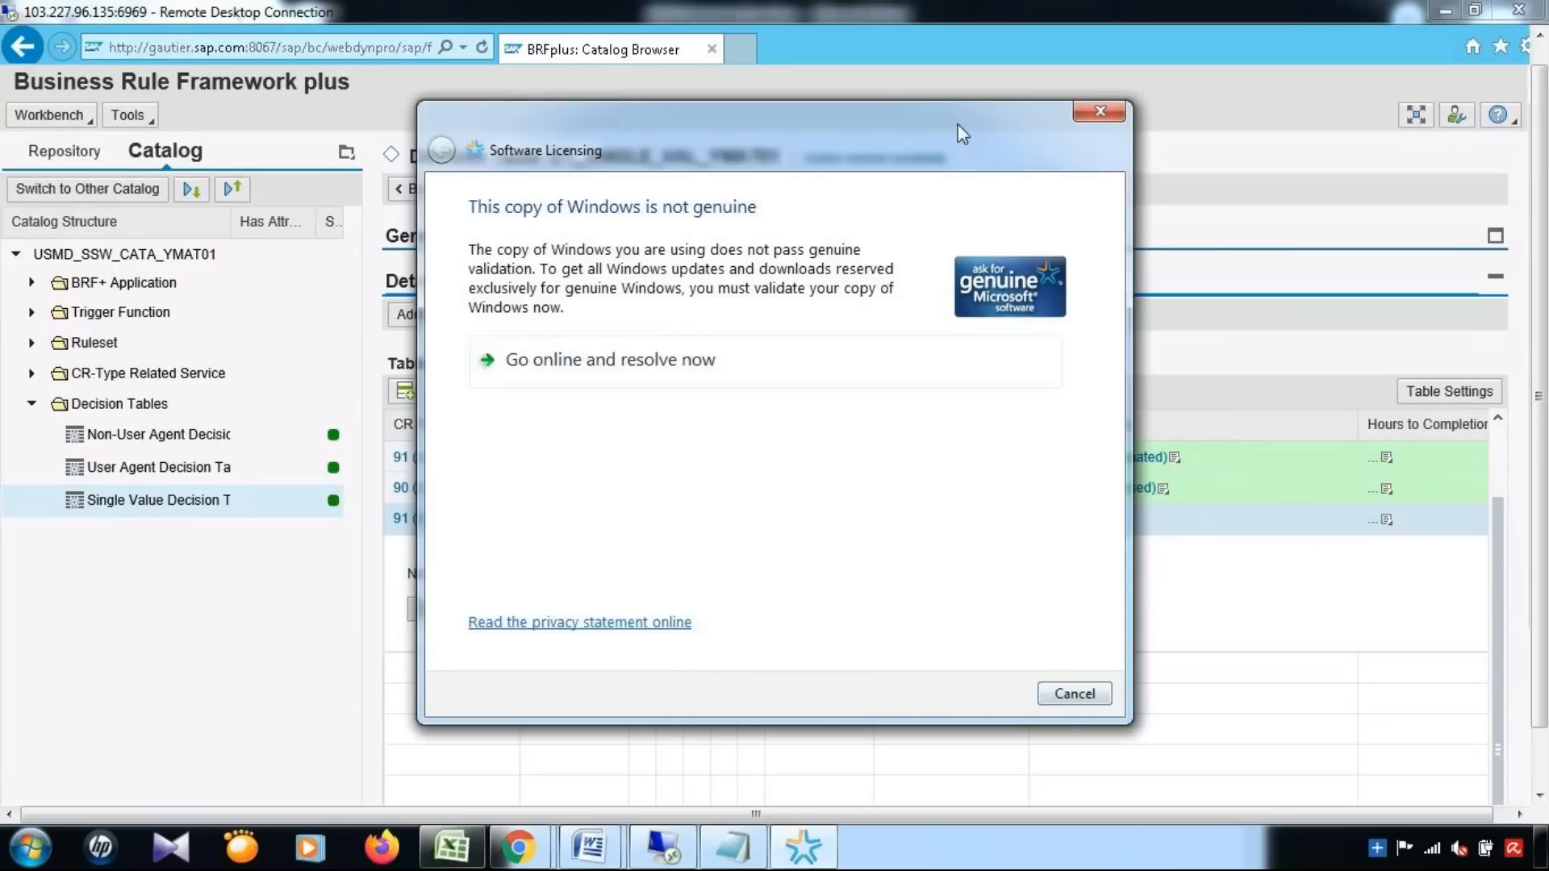
left_click(1101, 118)
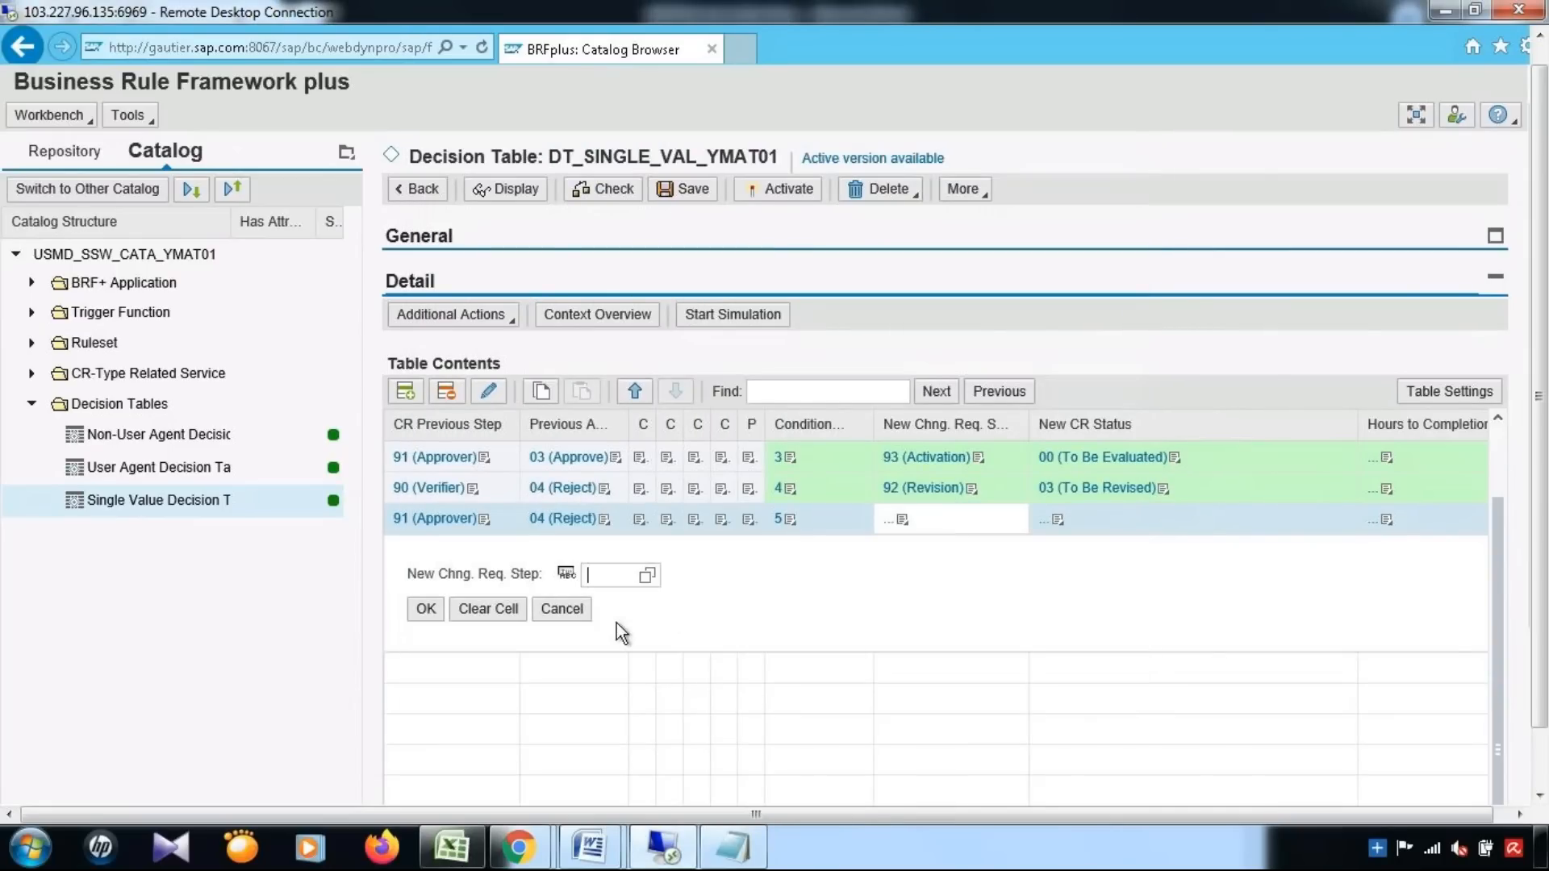
type("92")
left_click(422, 613)
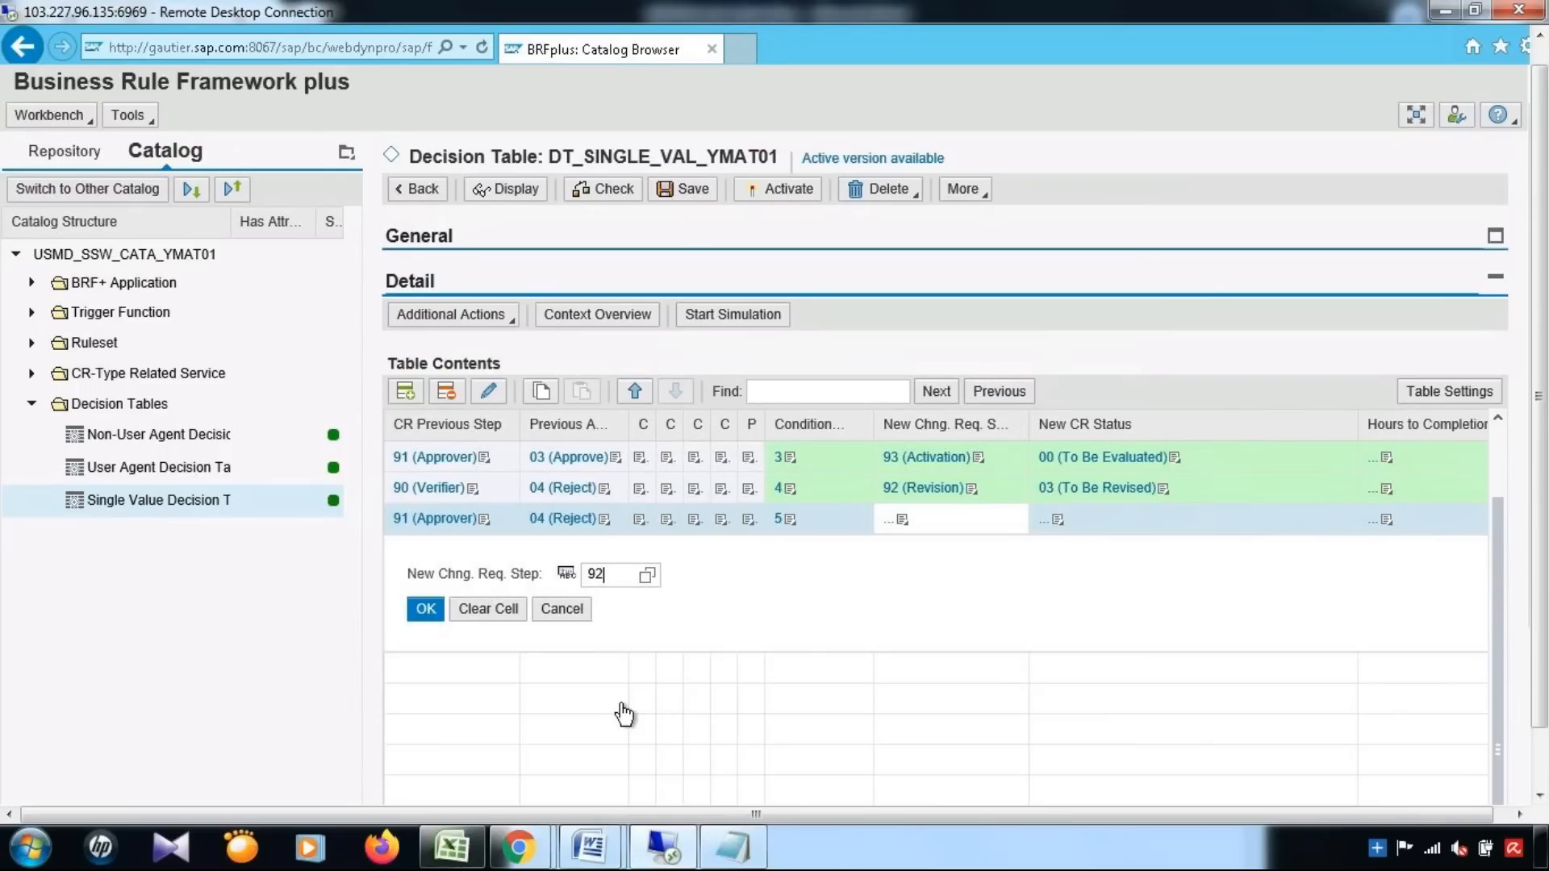
Set the fifth row's New CR Status to 03 (To Be Revised) and save the decision table
left_click(1055, 524)
left_click(1117, 608)
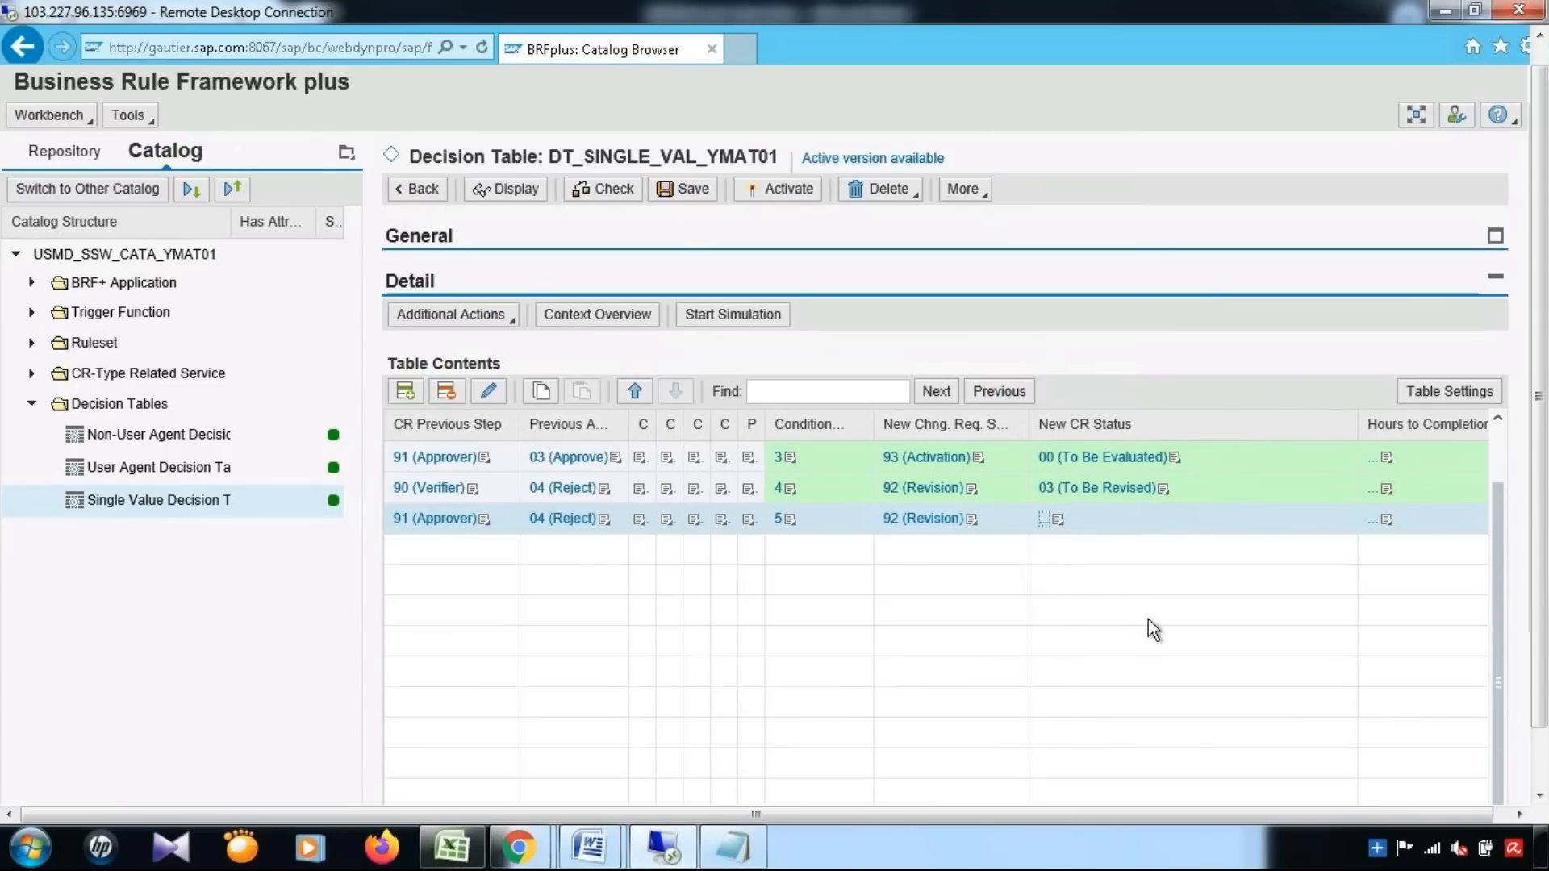
type("03")
left_click(421, 610)
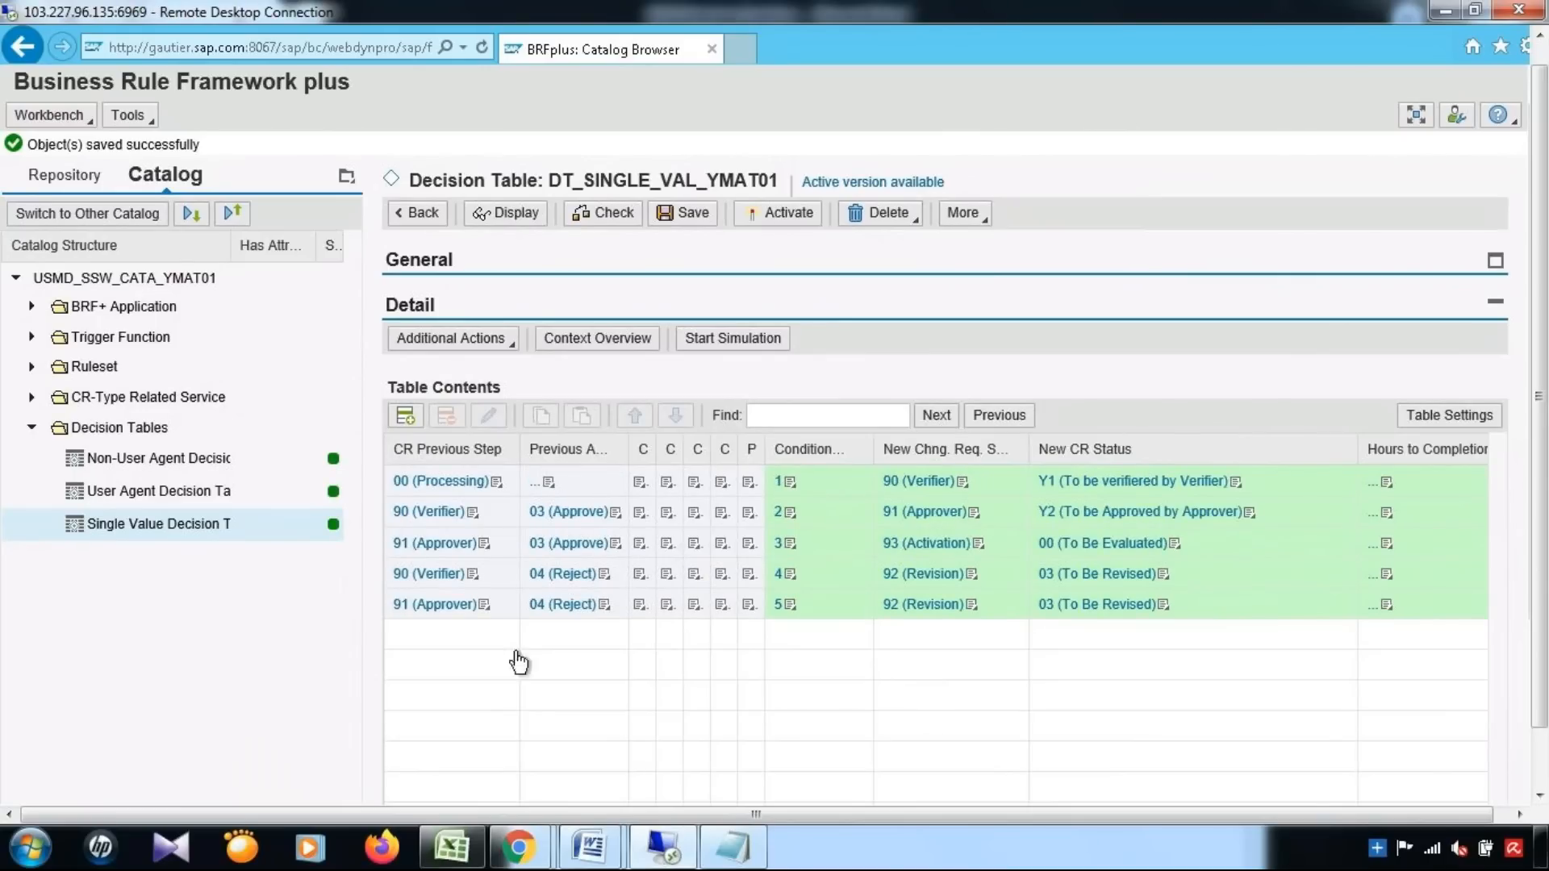
Insert a sixth row at the end of the single value decision table
left_click(405, 415)
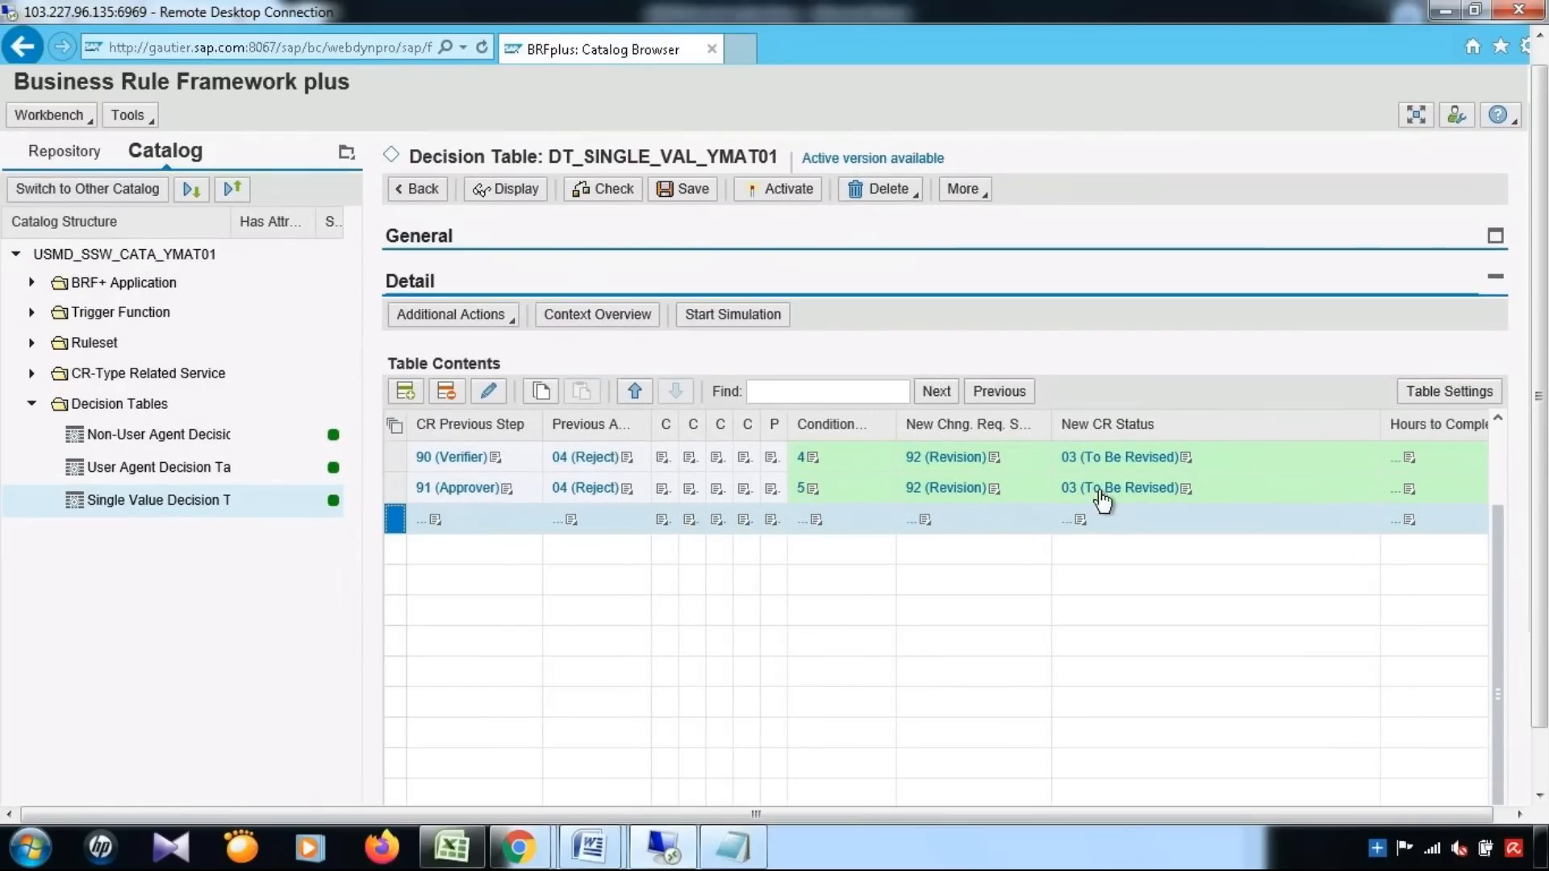
left_click(436, 523)
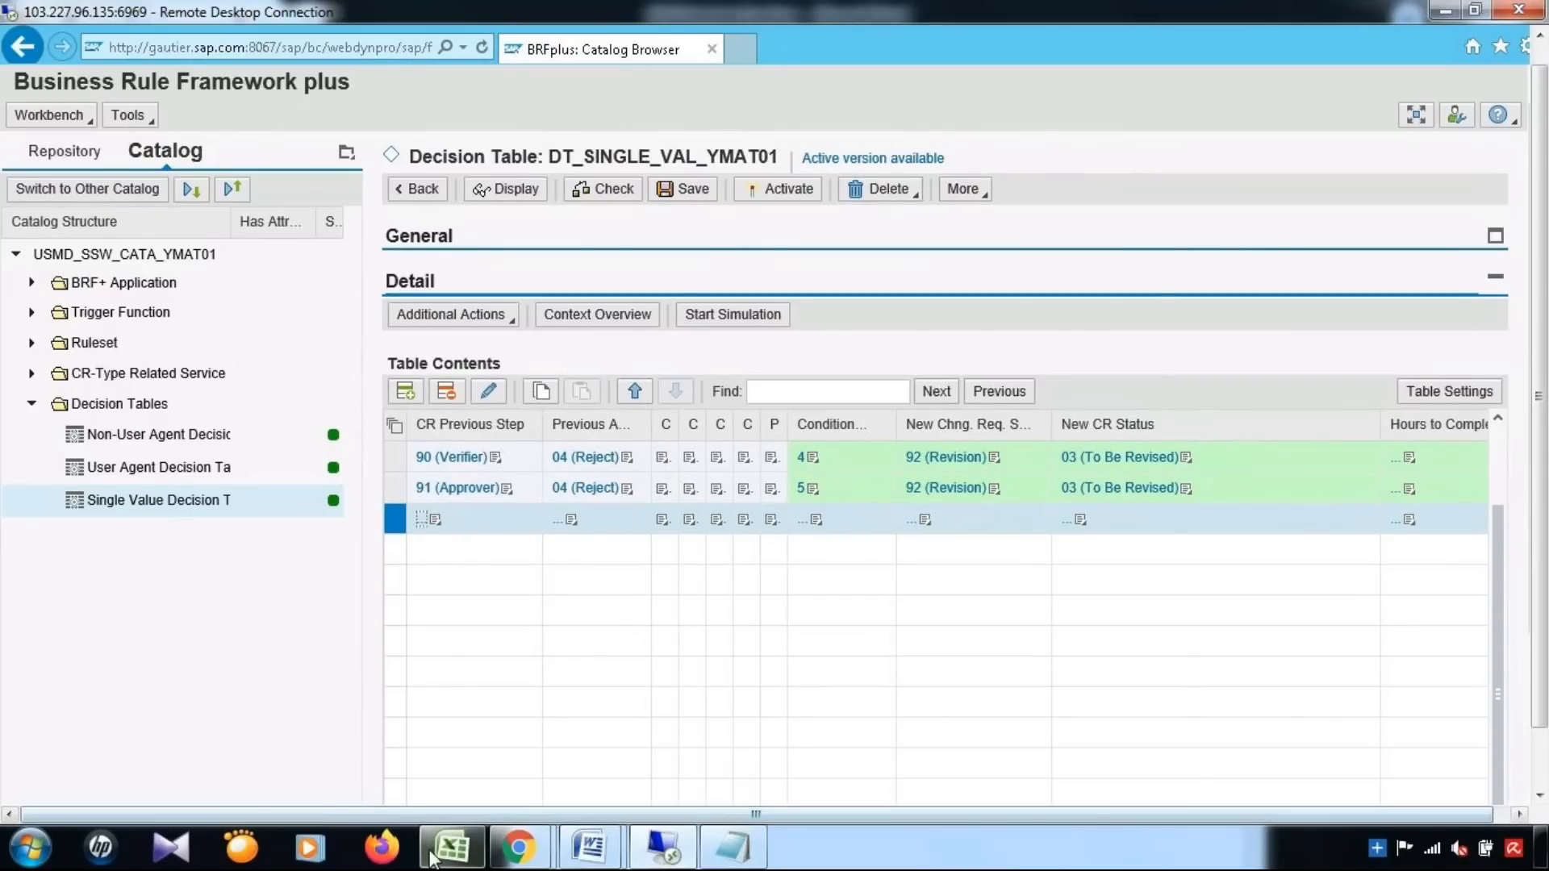
Switch to the Excel workbook and extend the REQ row's action in cell C212 to "Submit (Resubmit/Withdraw)"
left_click(451, 847)
left_click(191, 350)
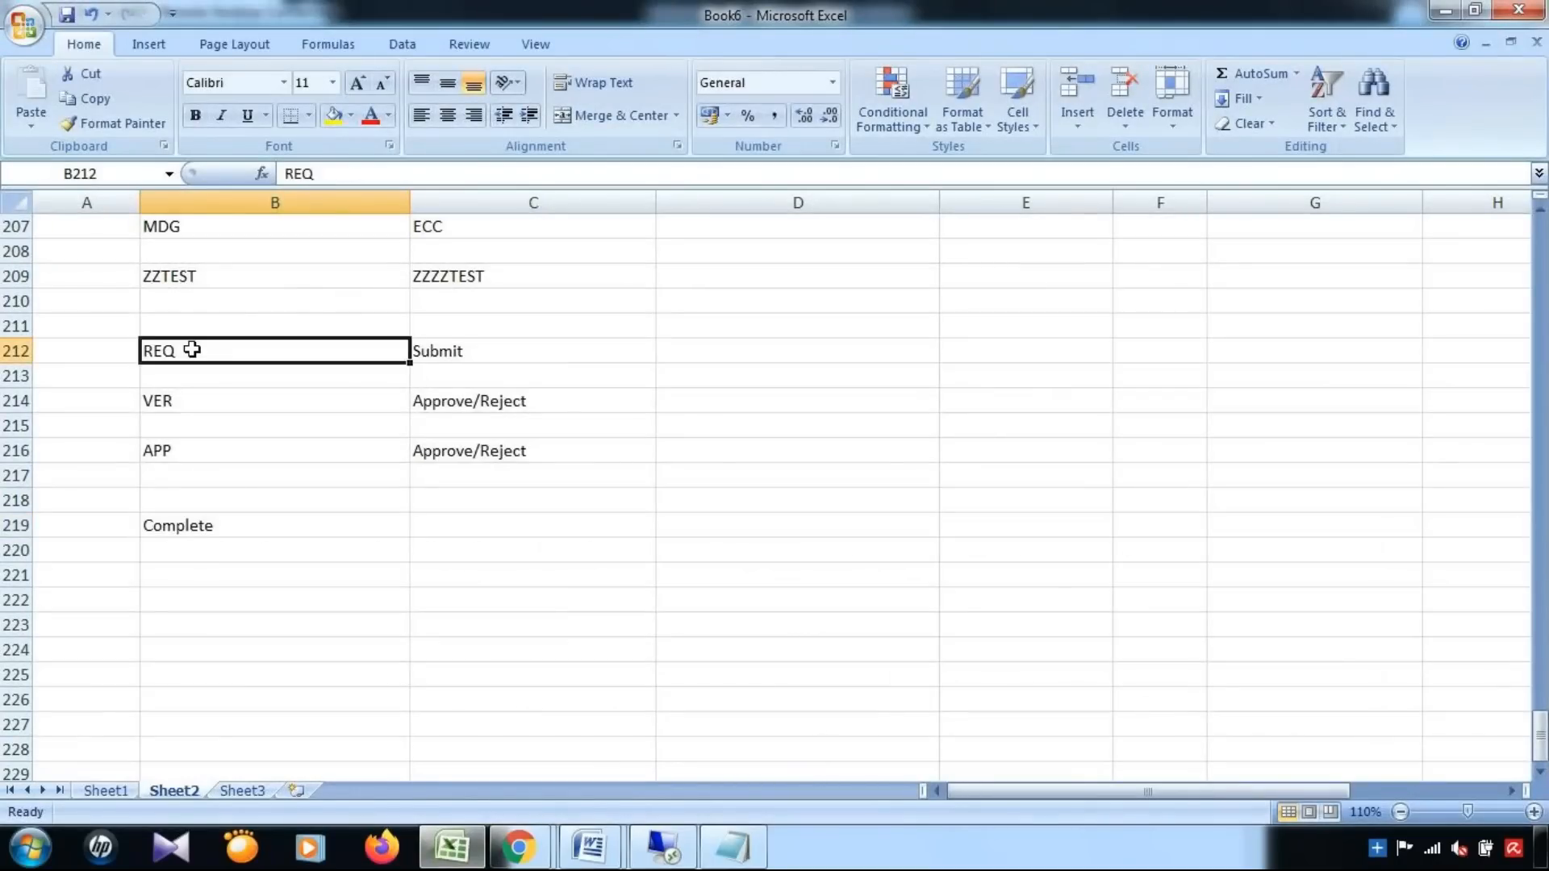
left_click(481, 351)
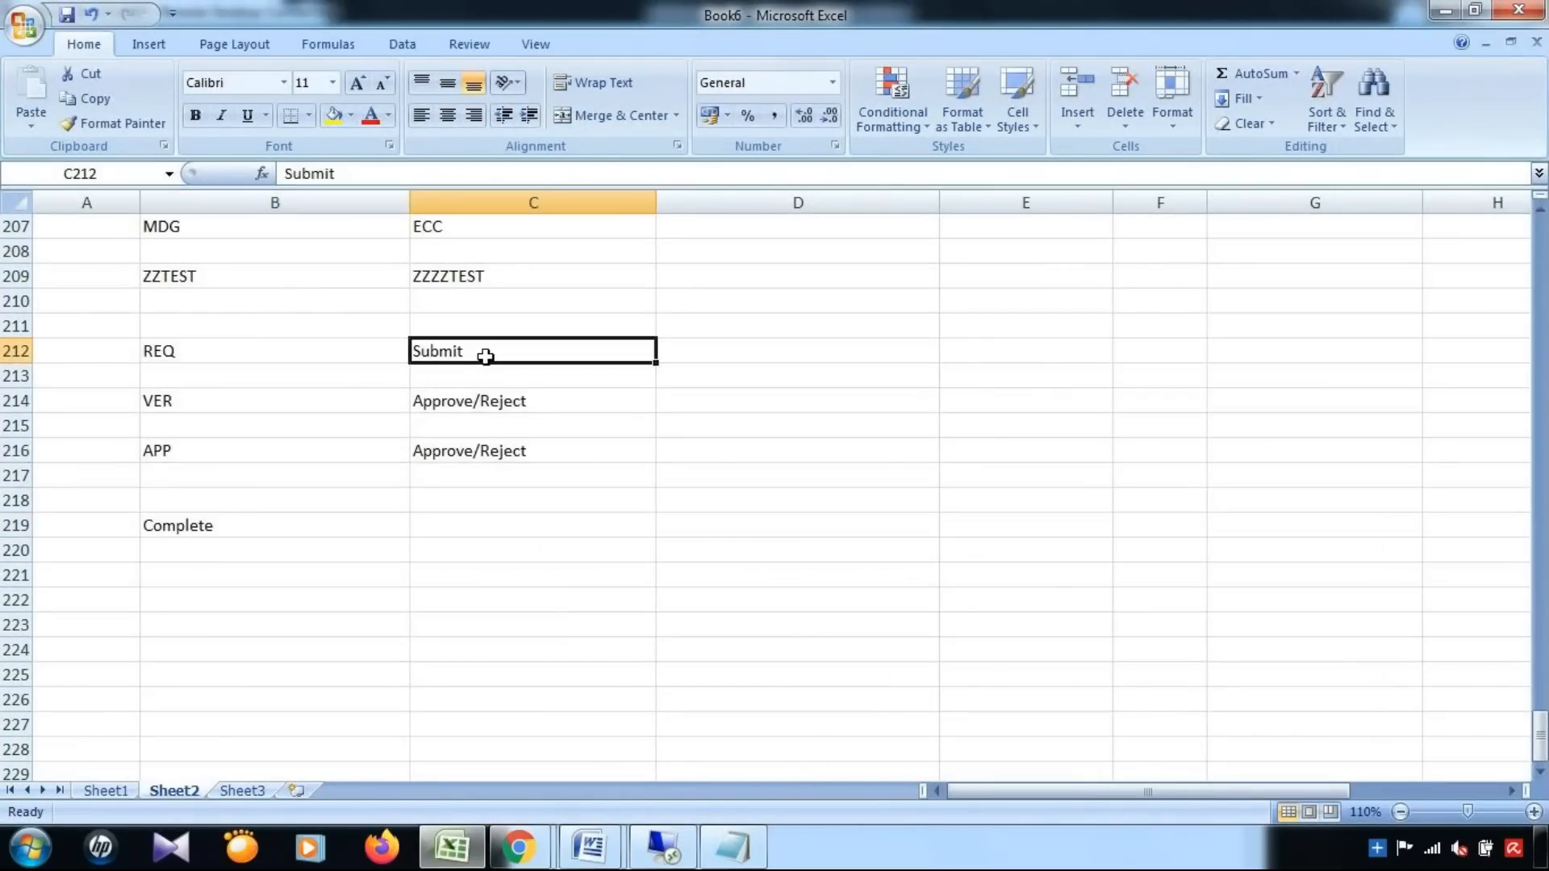
left_click(473, 179)
type("(")
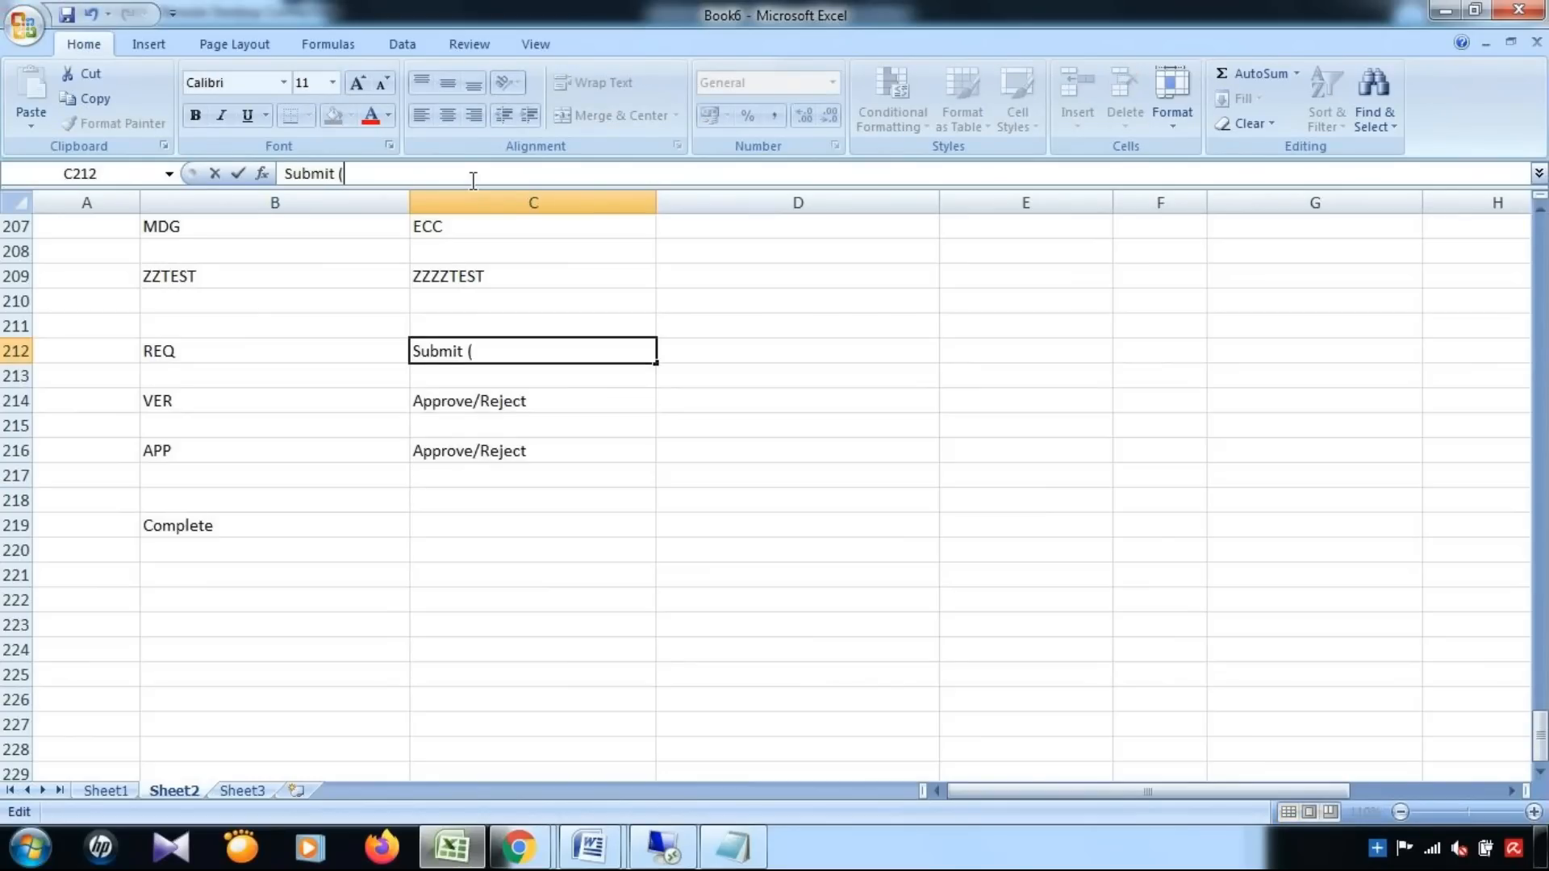
type("Resubmit")
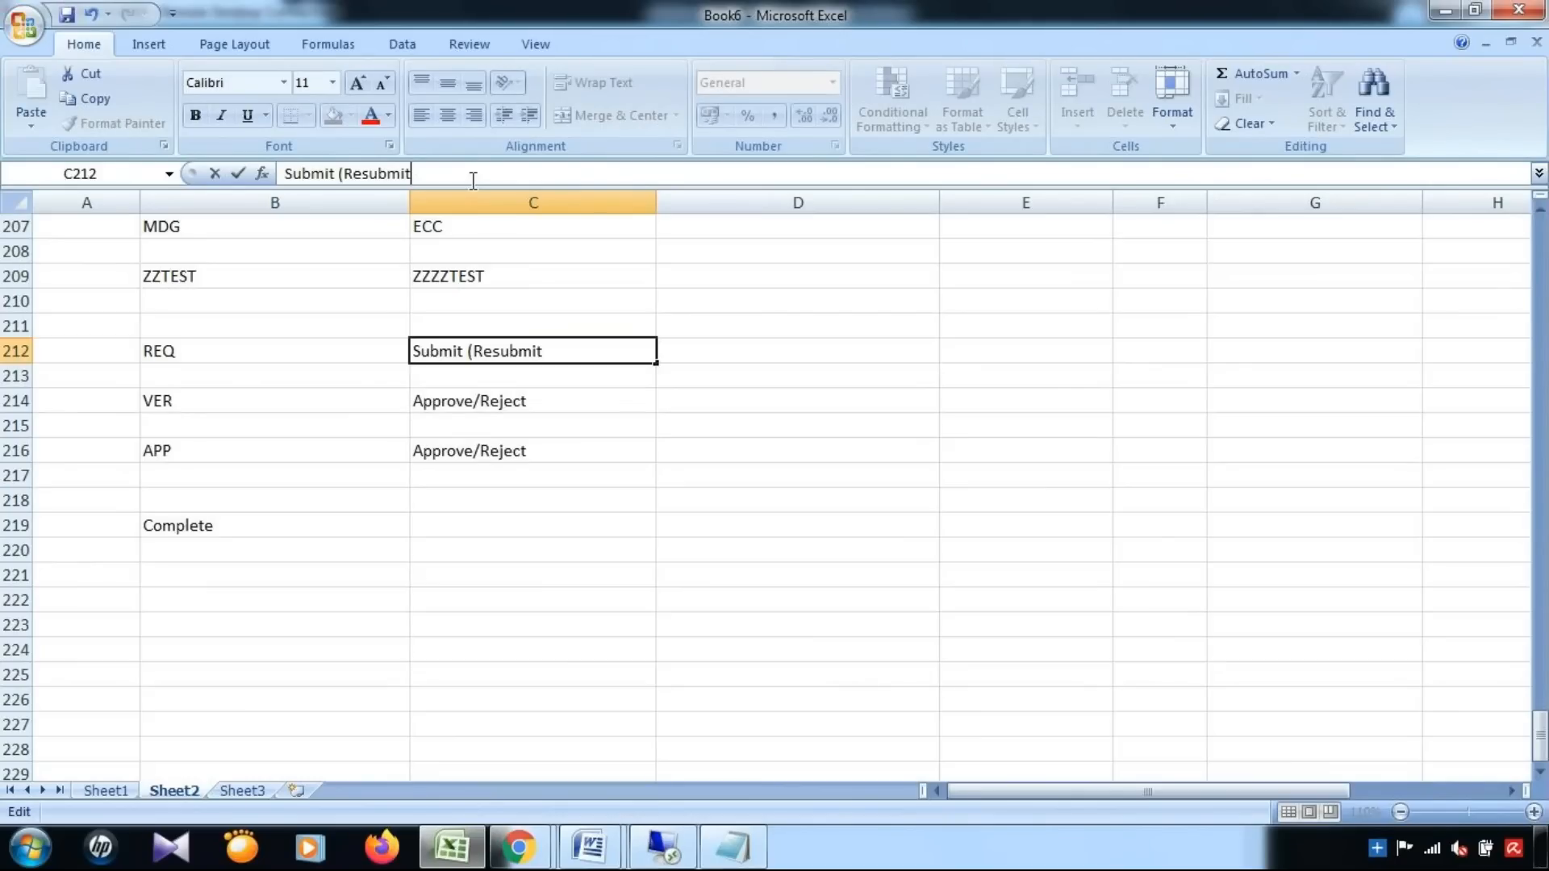
type("/Withdraw)")
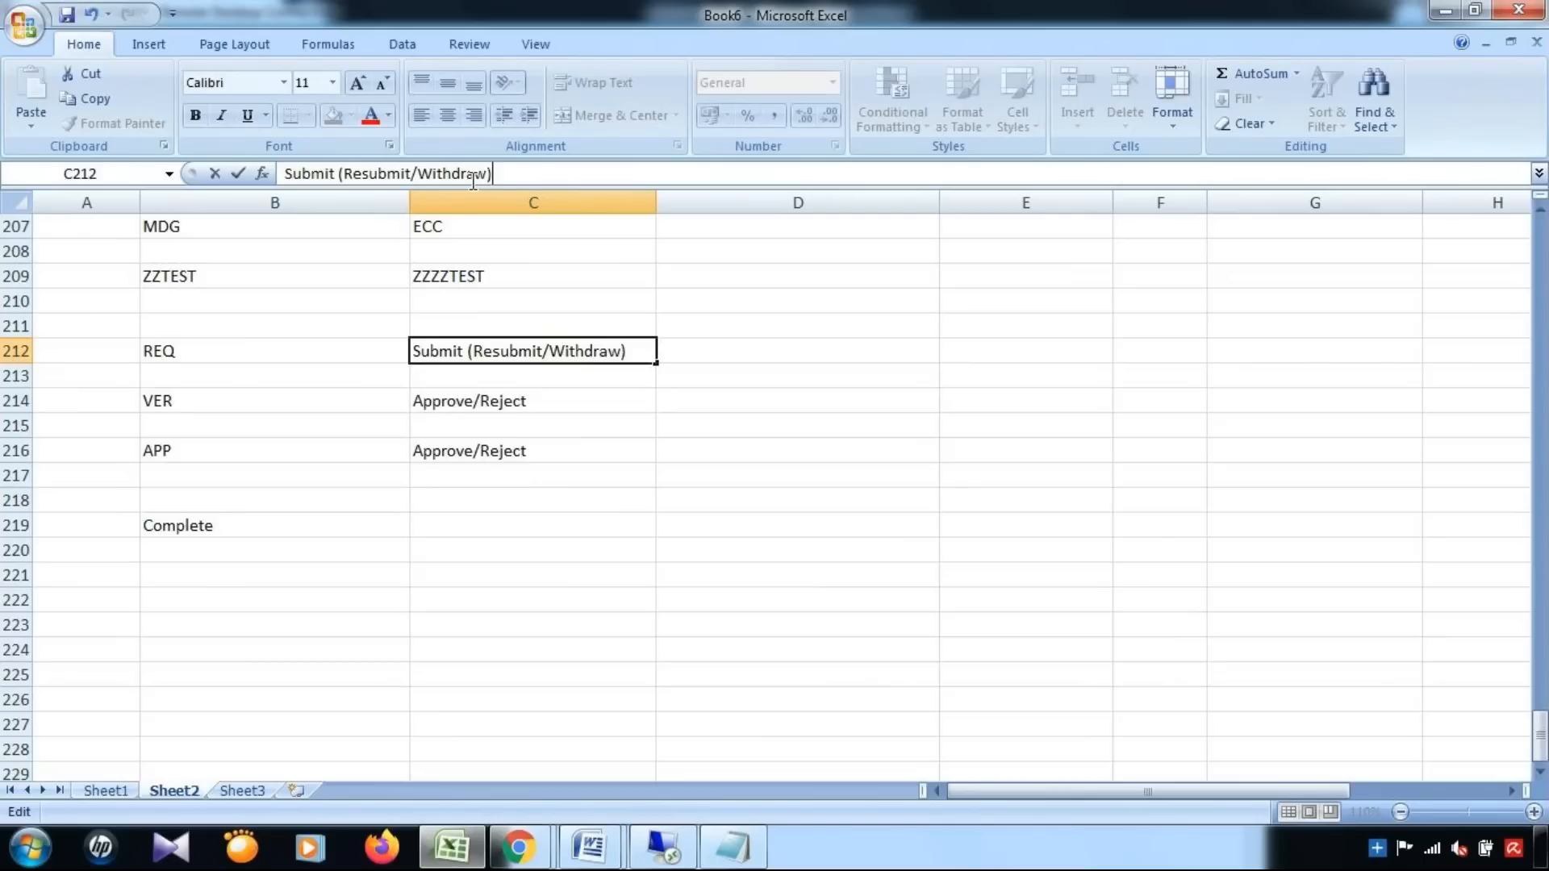
left_click(768, 660)
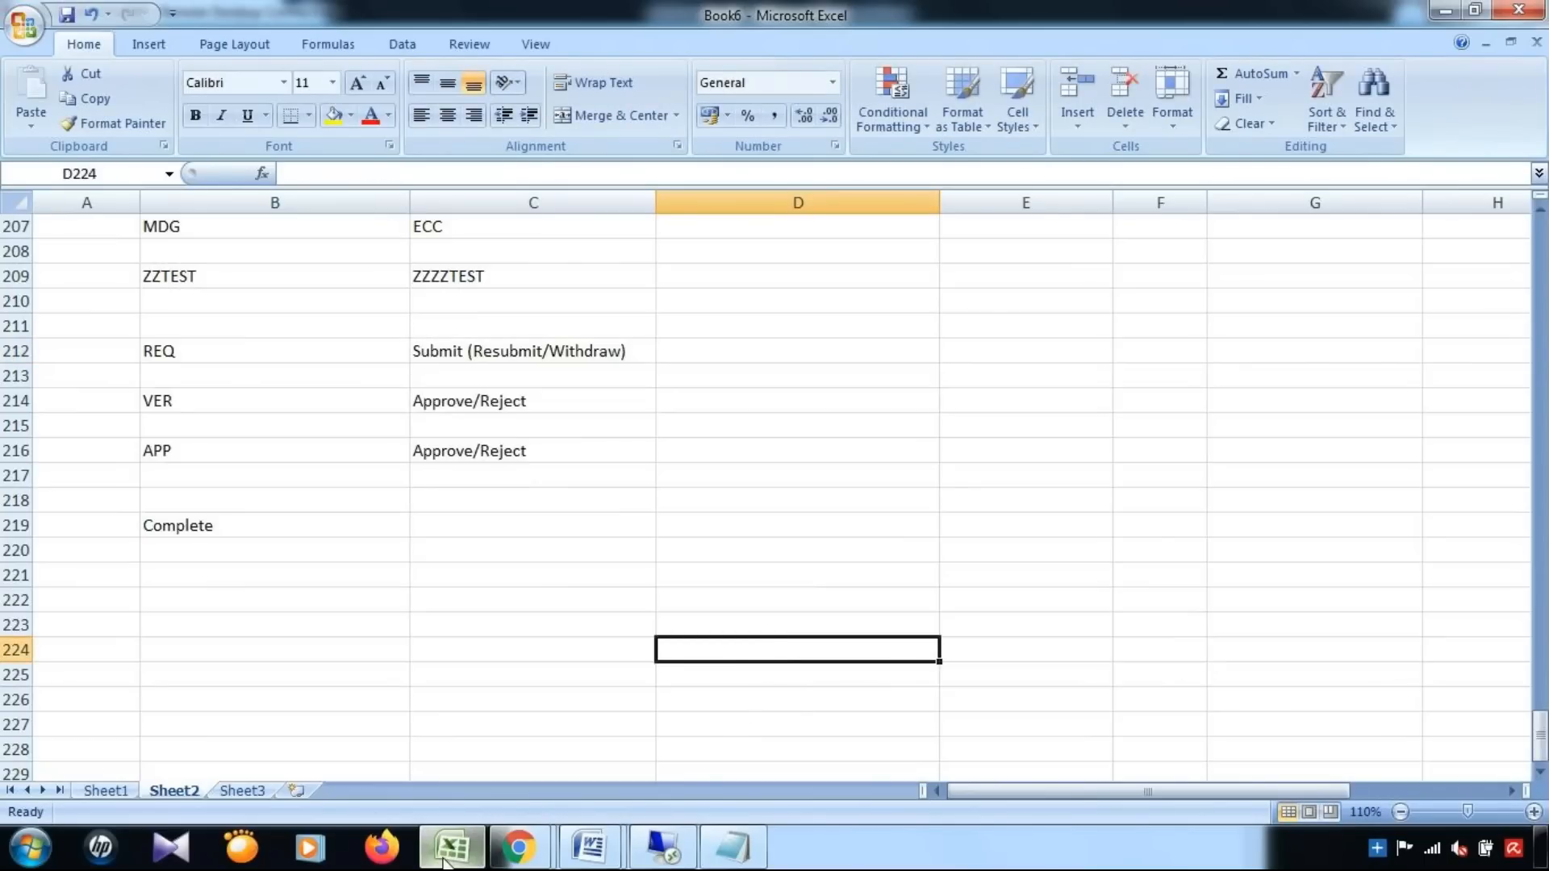
Return to the decision table in Remote Desktop and set the sixth row's CR Previous Step to 92 (Revision)
left_click(664, 847)
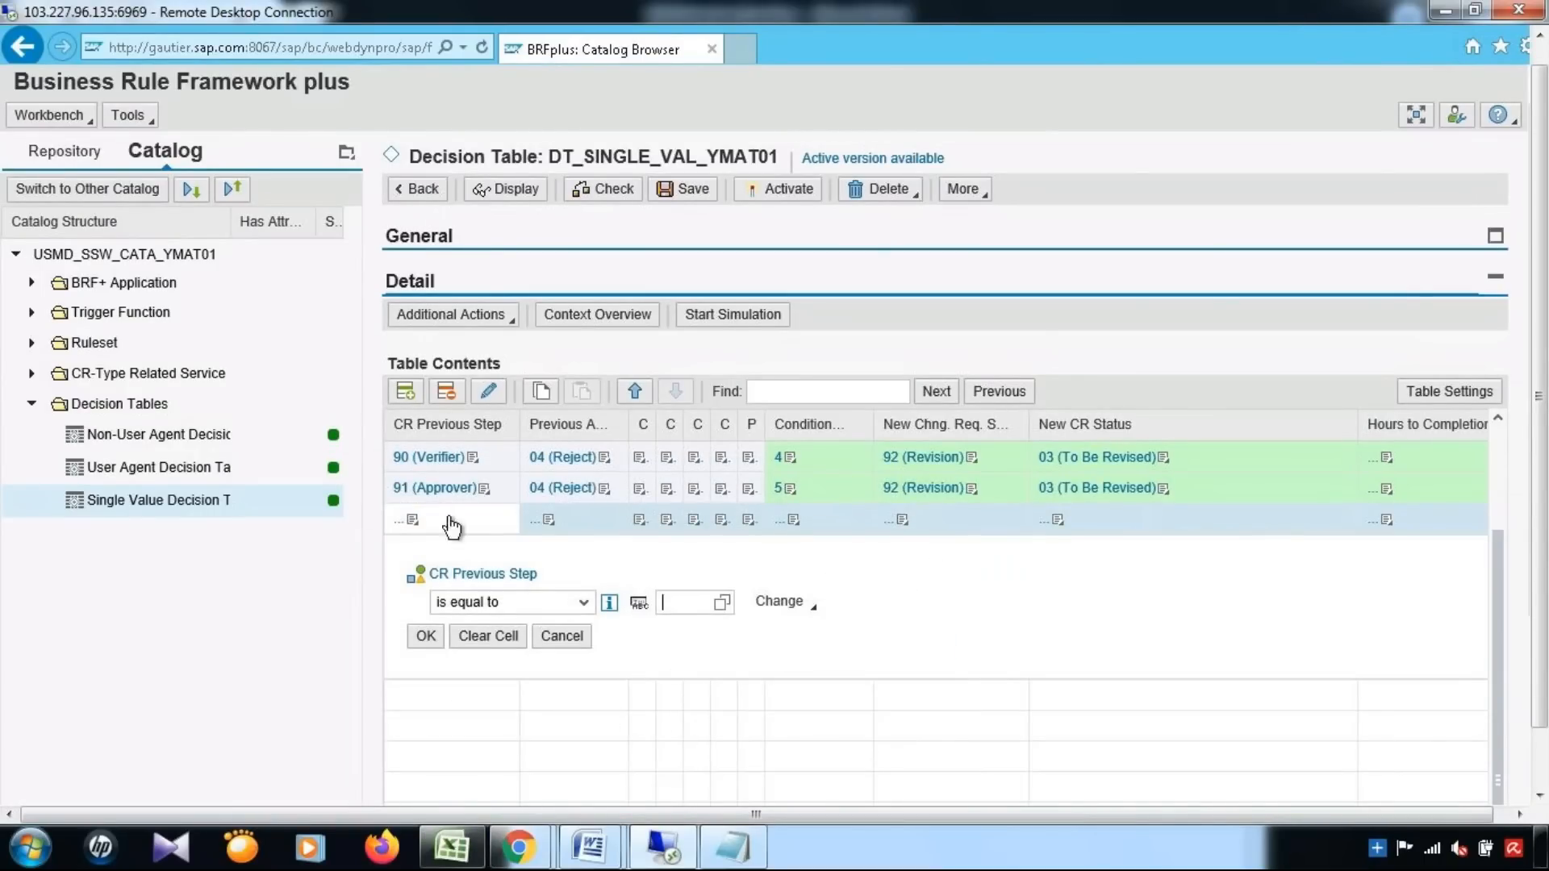
type("92")
left_click(429, 640)
Set the sixth row's Previous Action to 07 (Resubmit) from the value list
left_click(550, 521)
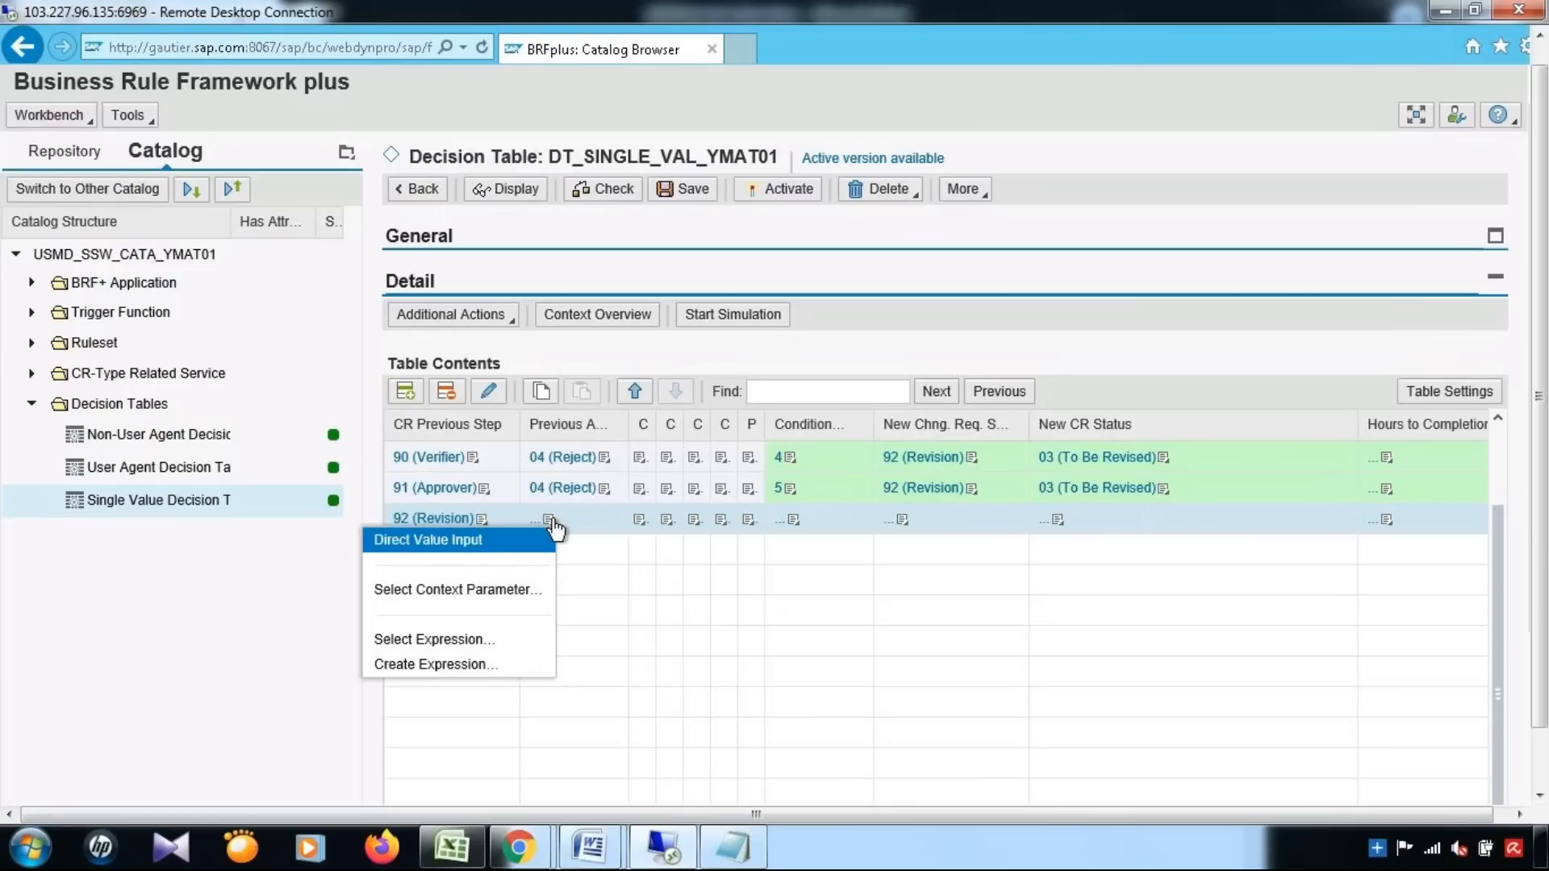
left_click(516, 548)
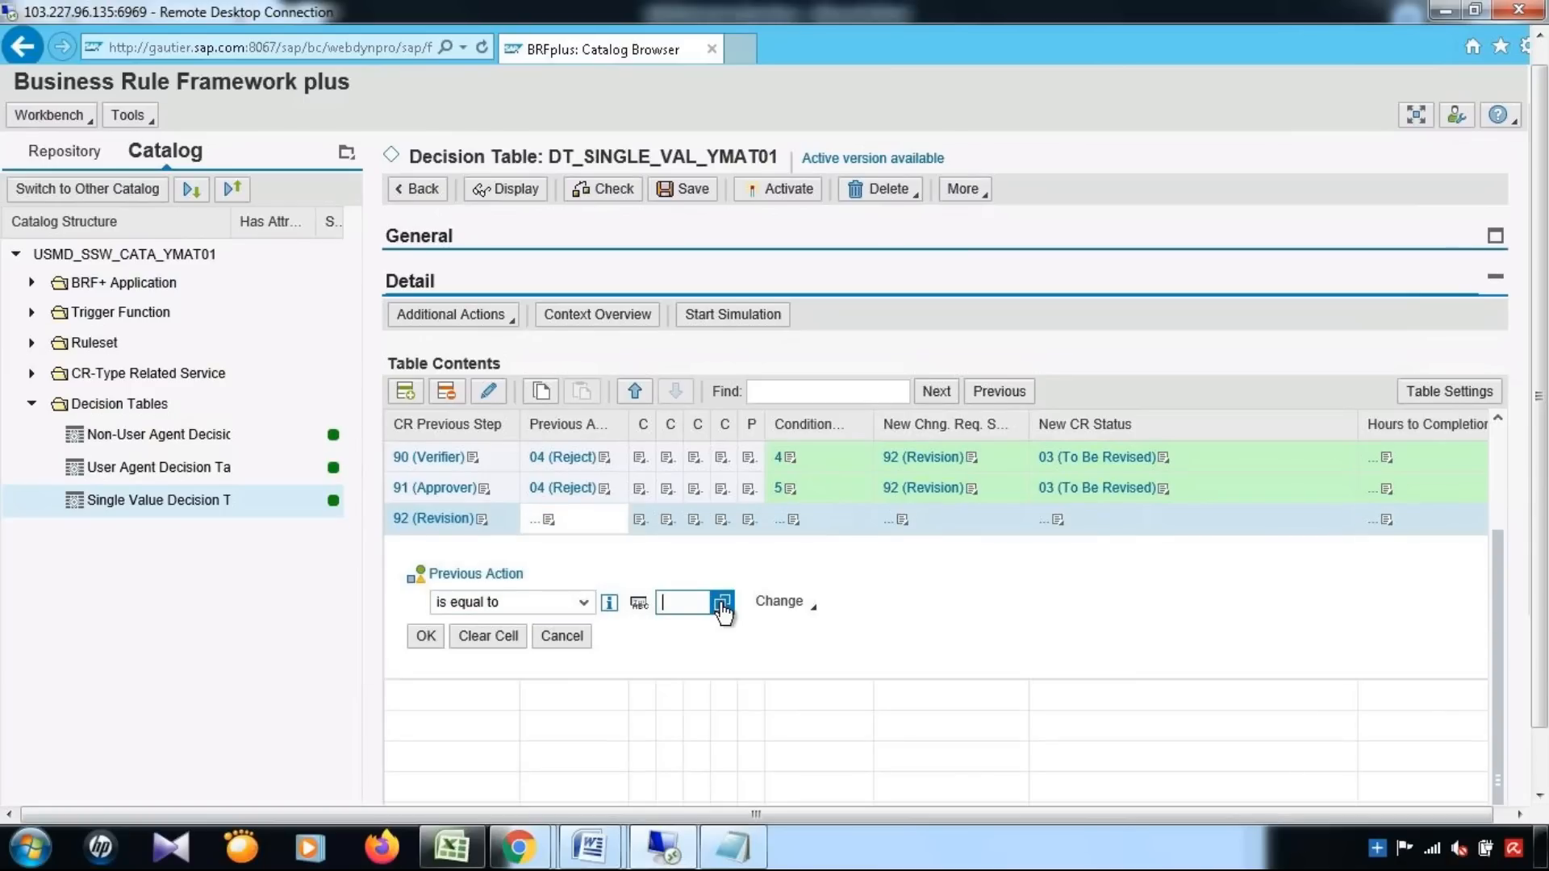
left_click(722, 604)
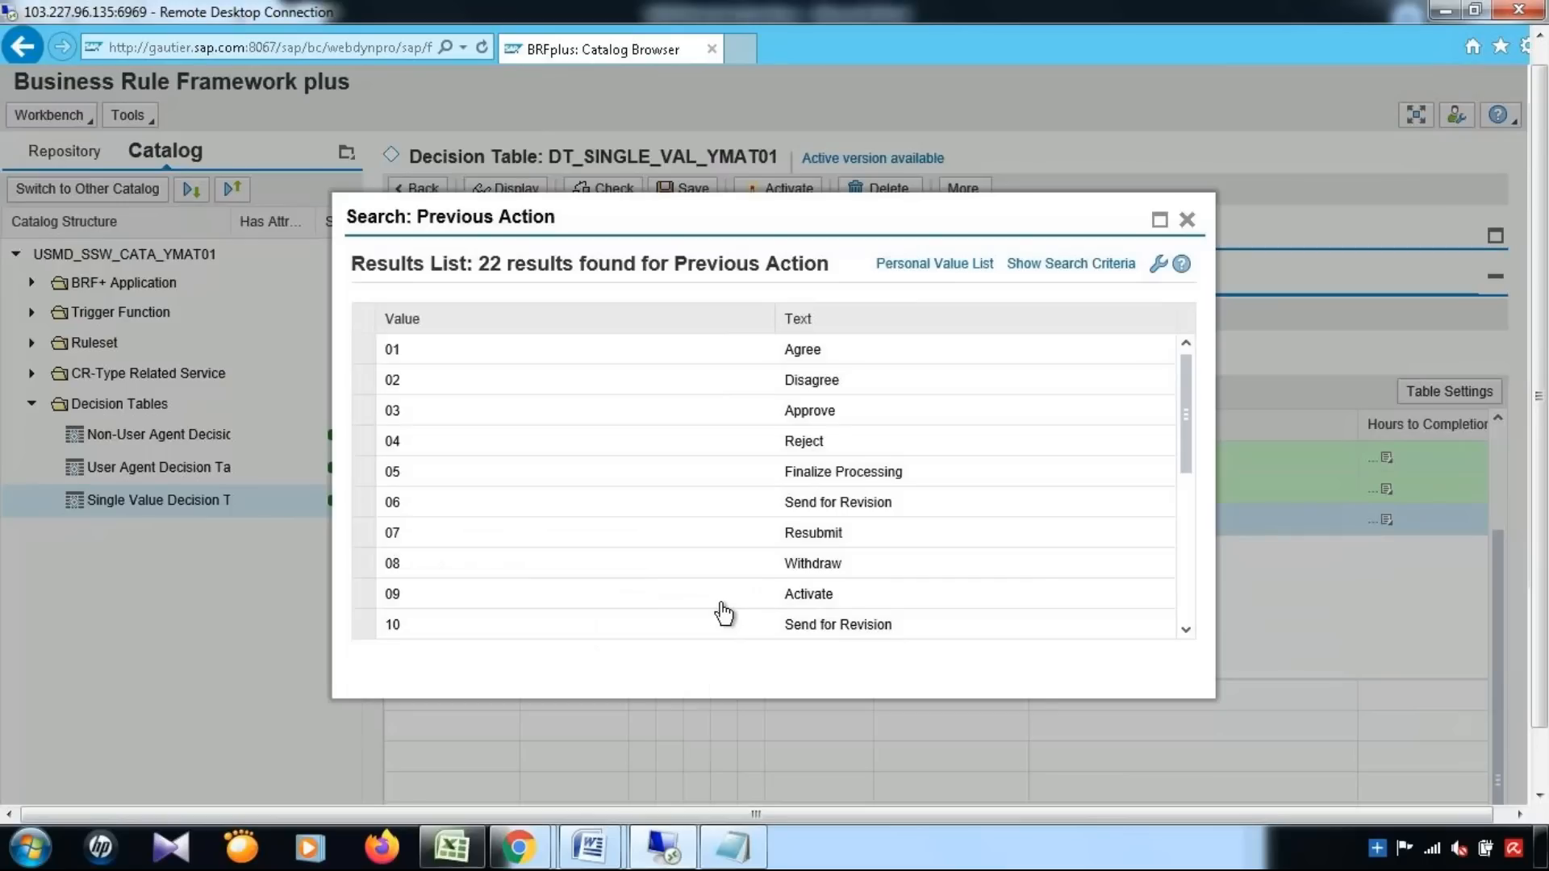
left_click(836, 532)
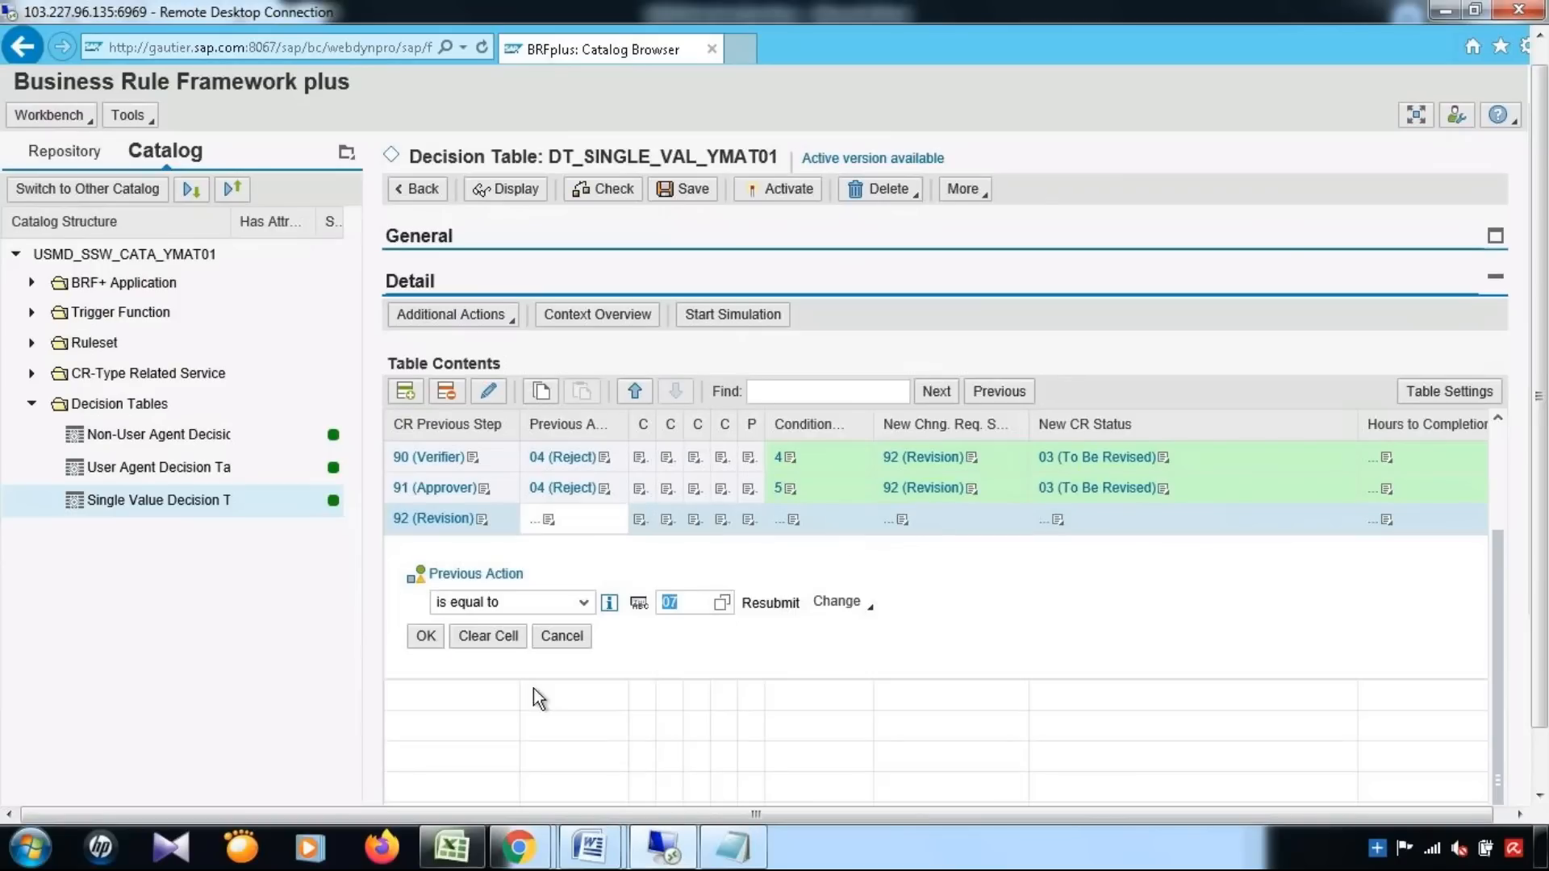
left_click(424, 637)
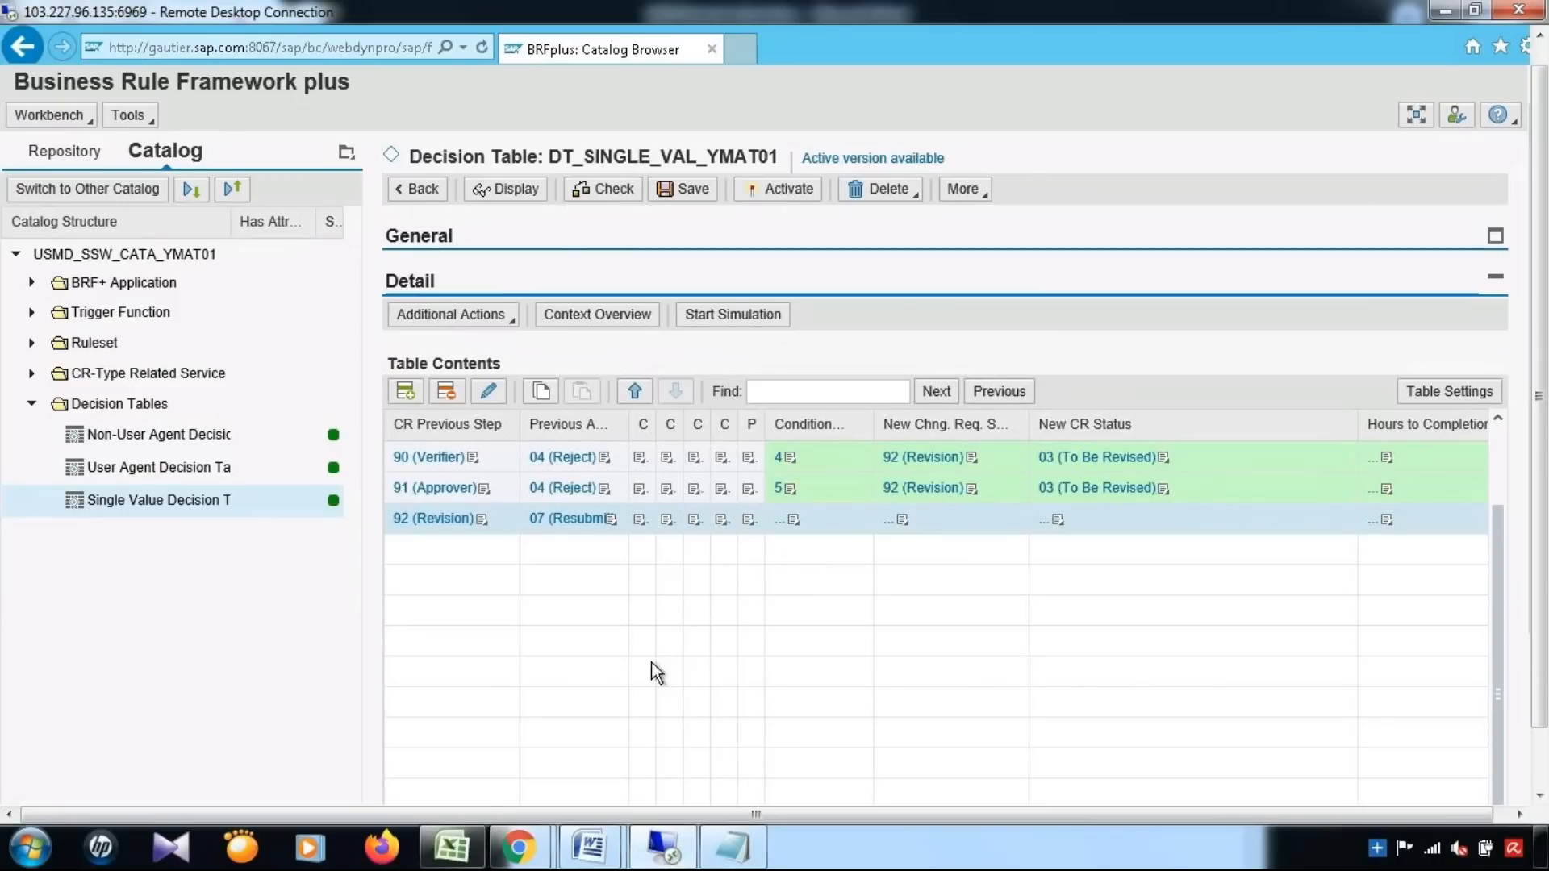
Review the VER and APP entries in the Excel workbook and return to the decision table
left_click(461, 858)
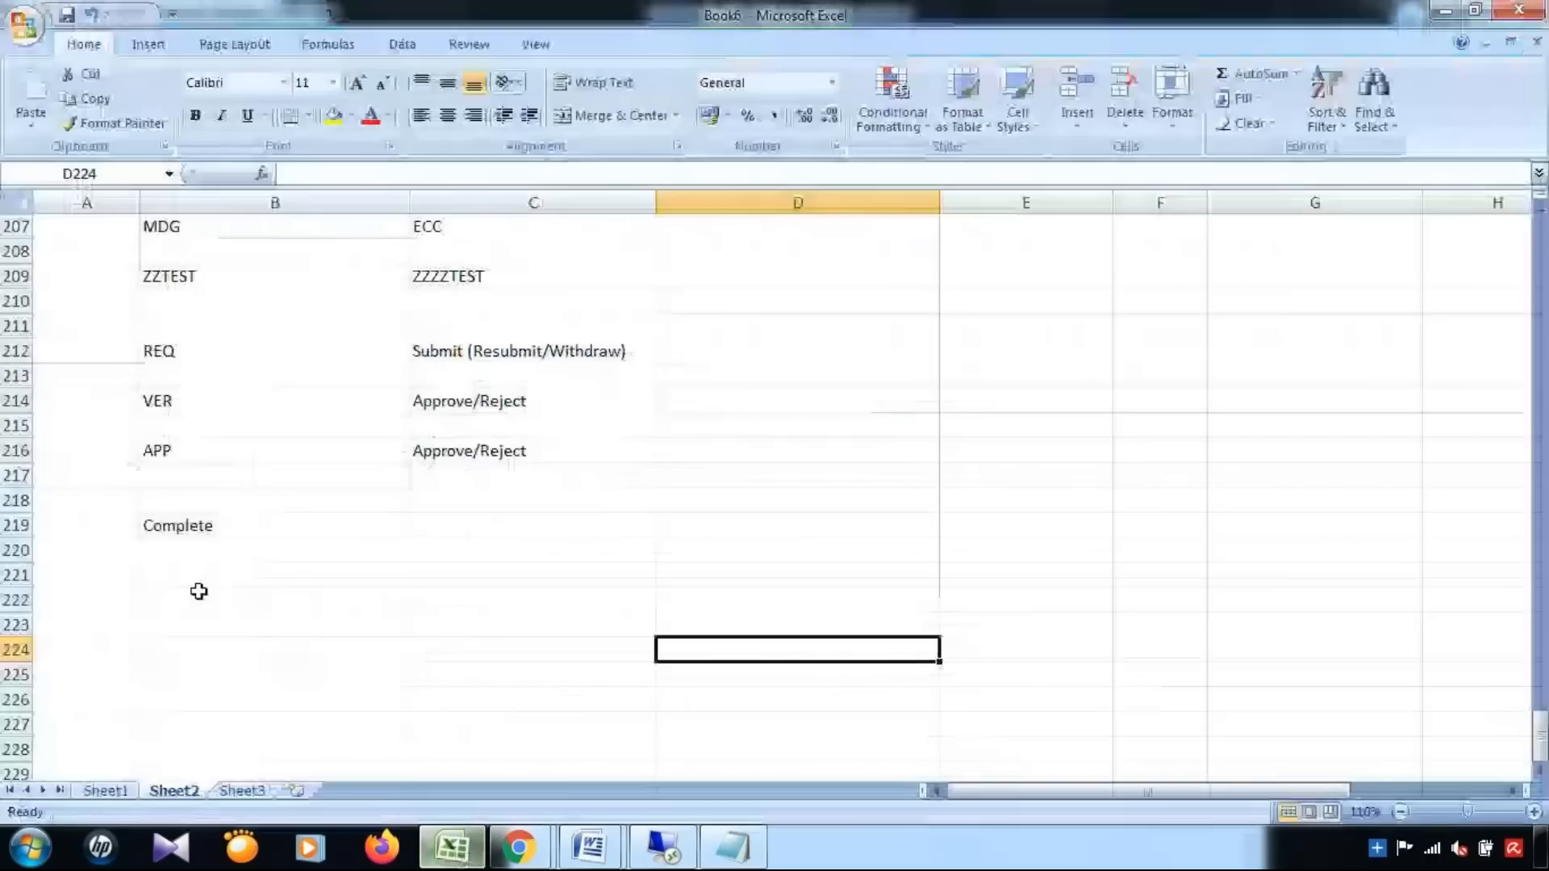
left_click(169, 397)
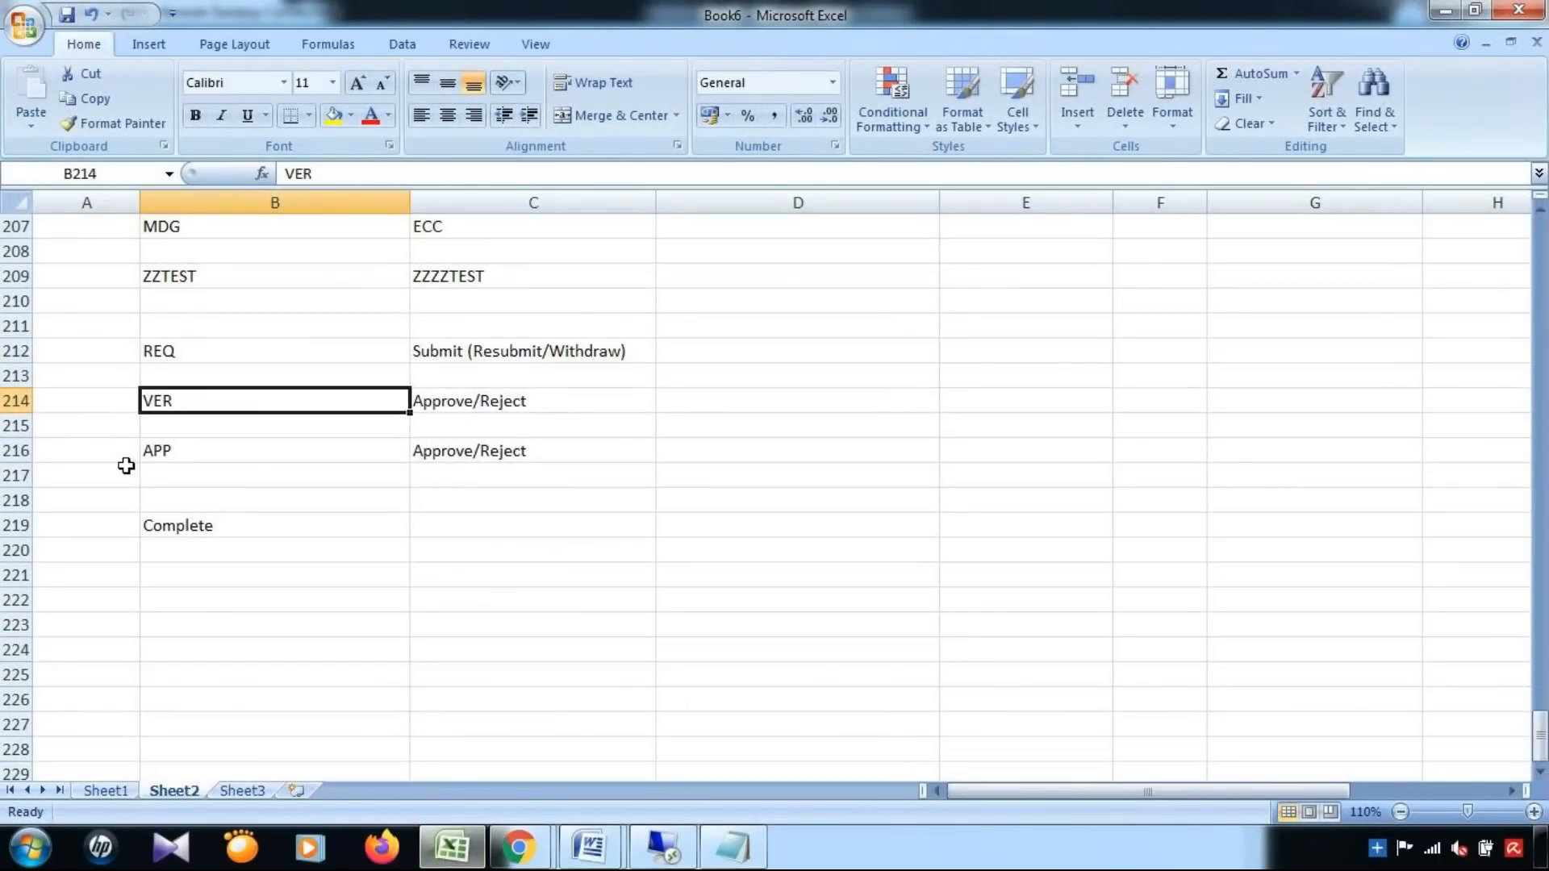
left_click(164, 446)
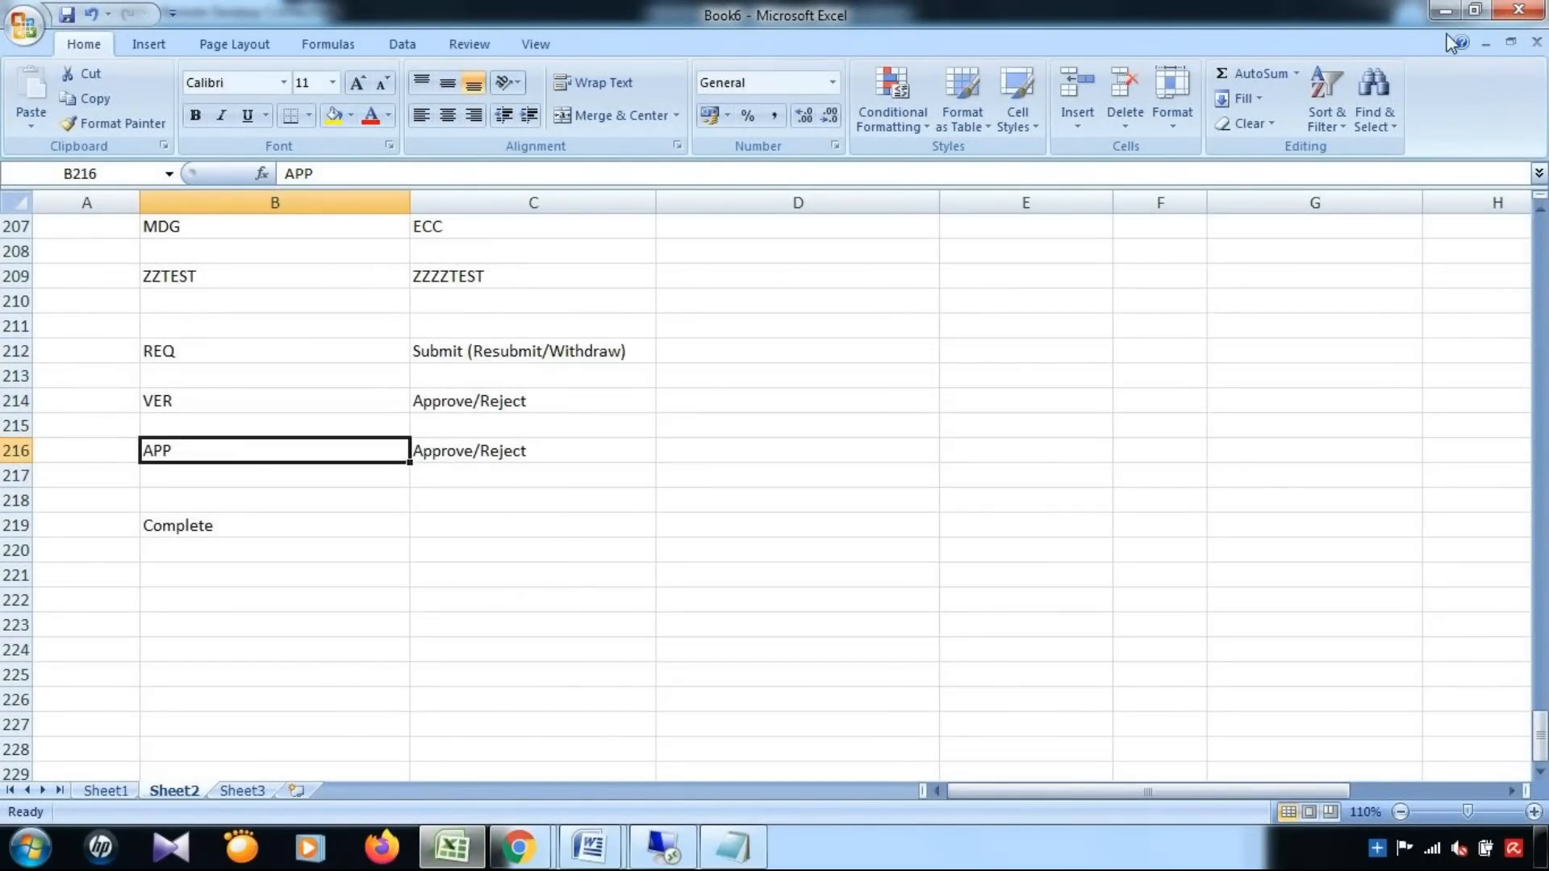
left_click(1445, 10)
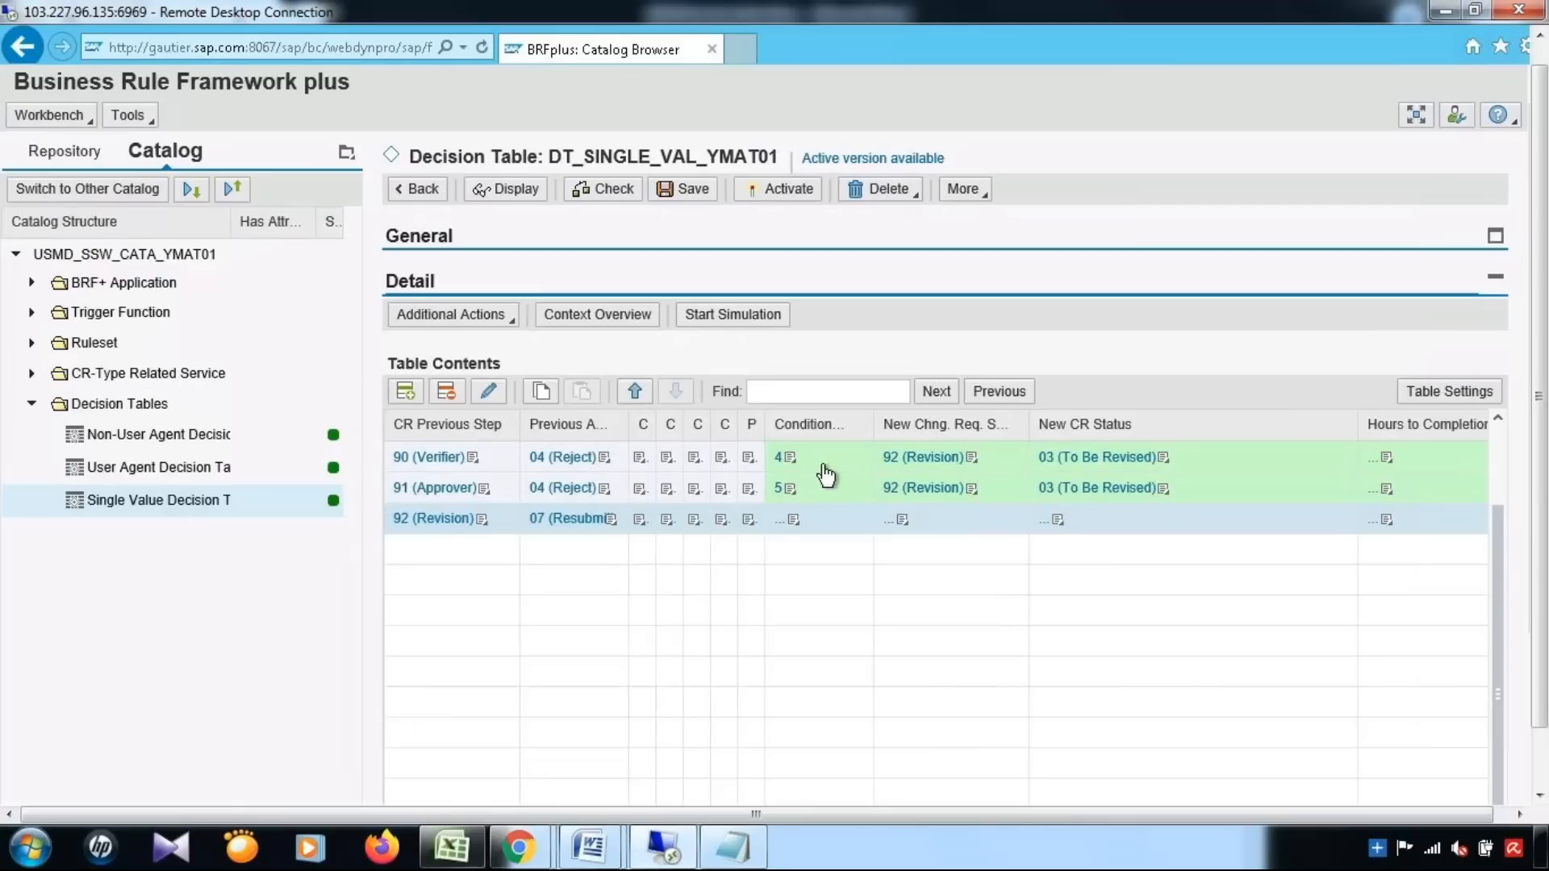
Set the sixth row's Condition Alias to 1 and save the decision table
left_click(793, 520)
left_click(761, 587)
type("1")
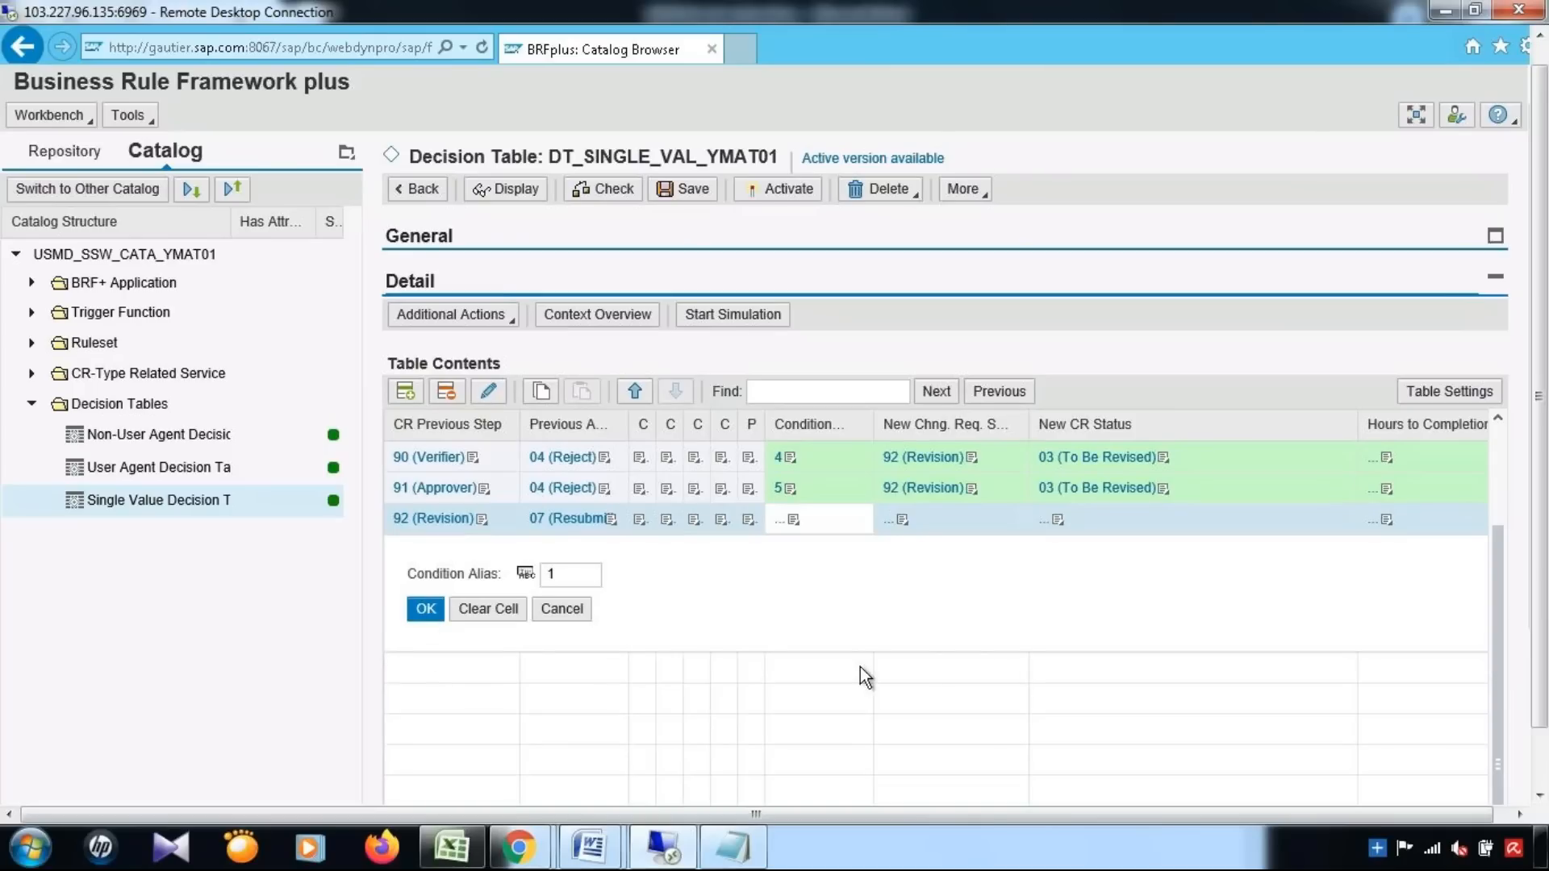
key("Return")
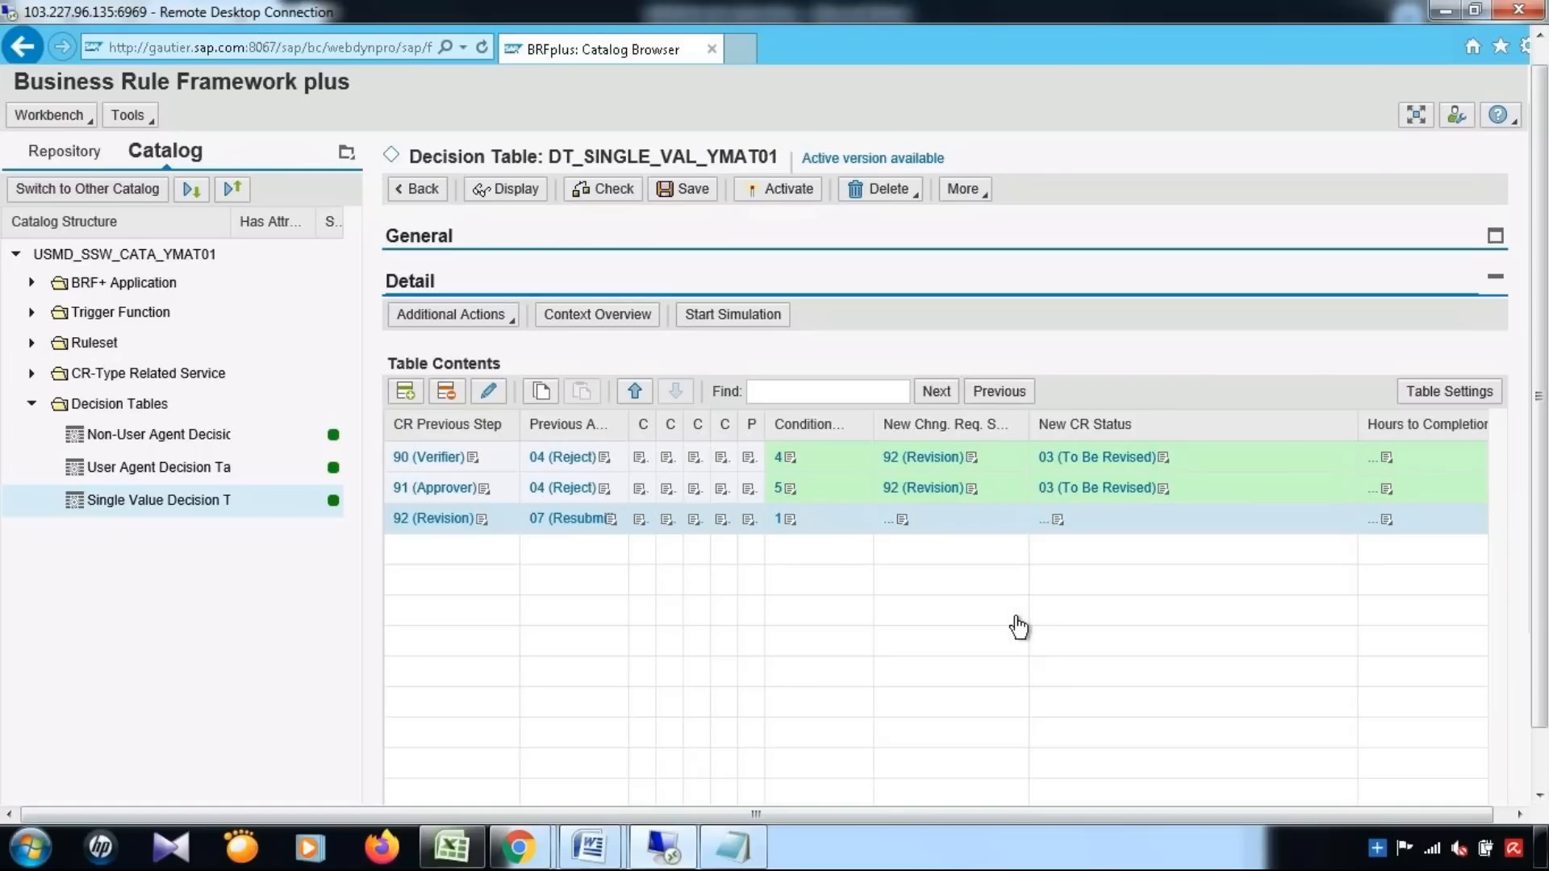
scroll(1016, 621, "up", 3)
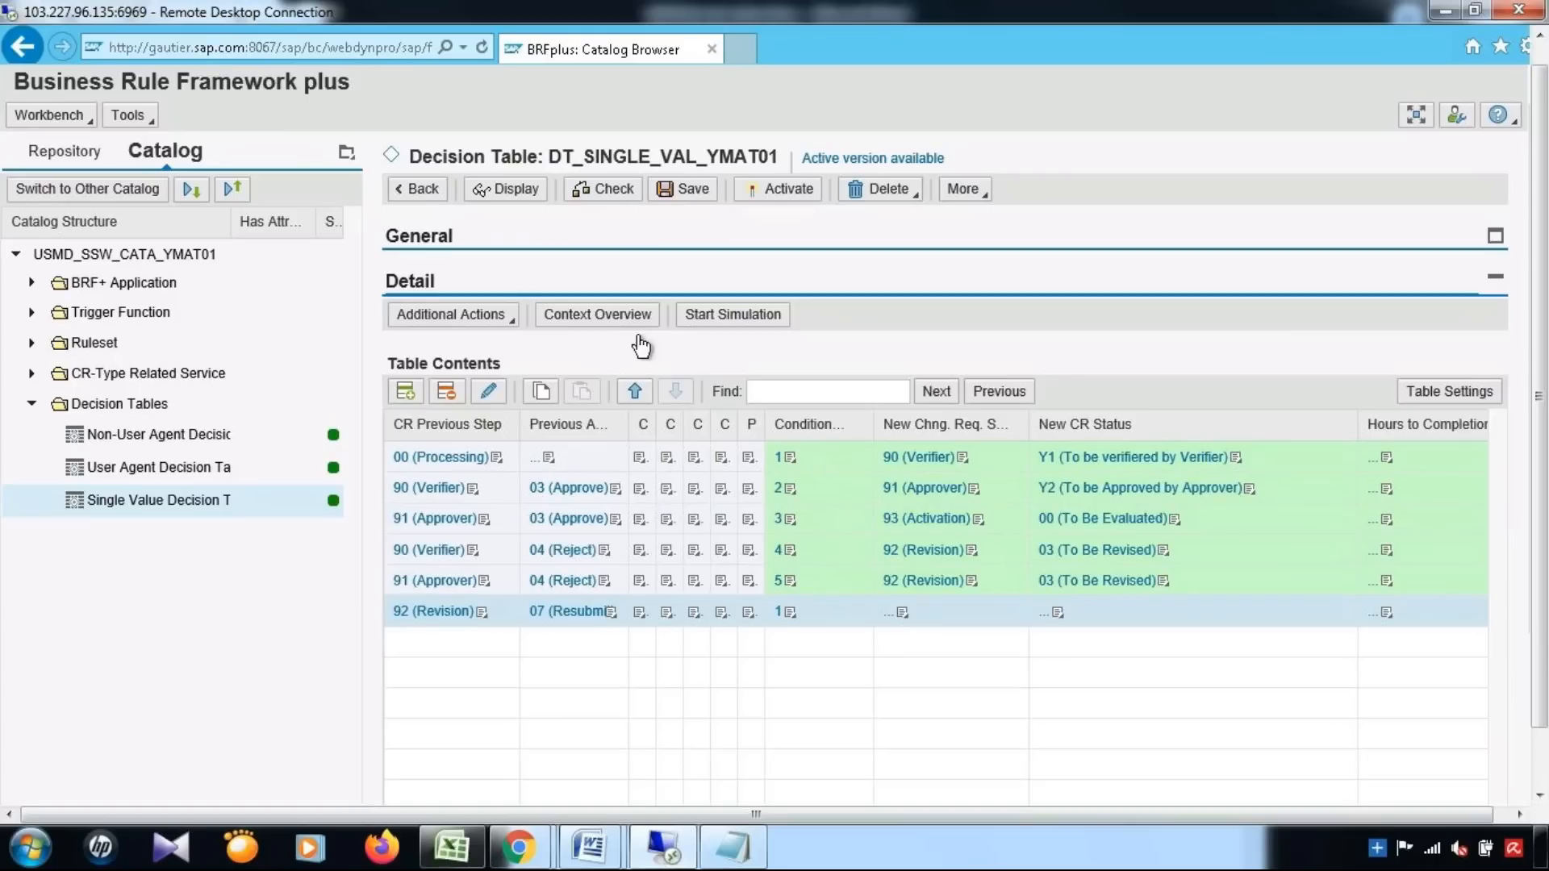
left_click(676, 192)
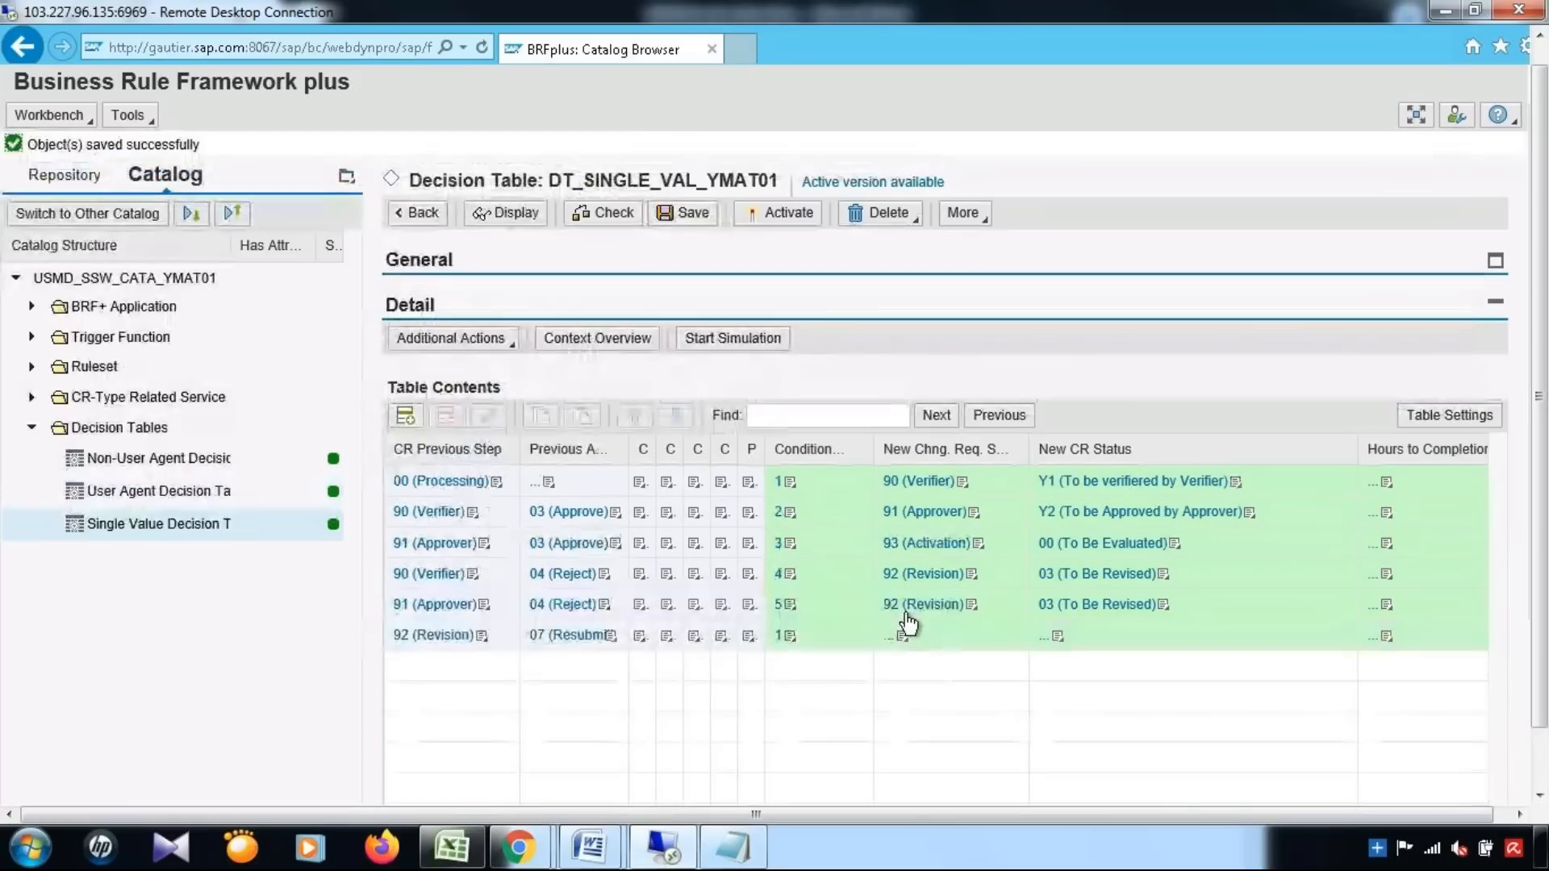
Set the sixth row's New Chng. Req. Step to 90 (Verifier) by direct value input
left_click(902, 637)
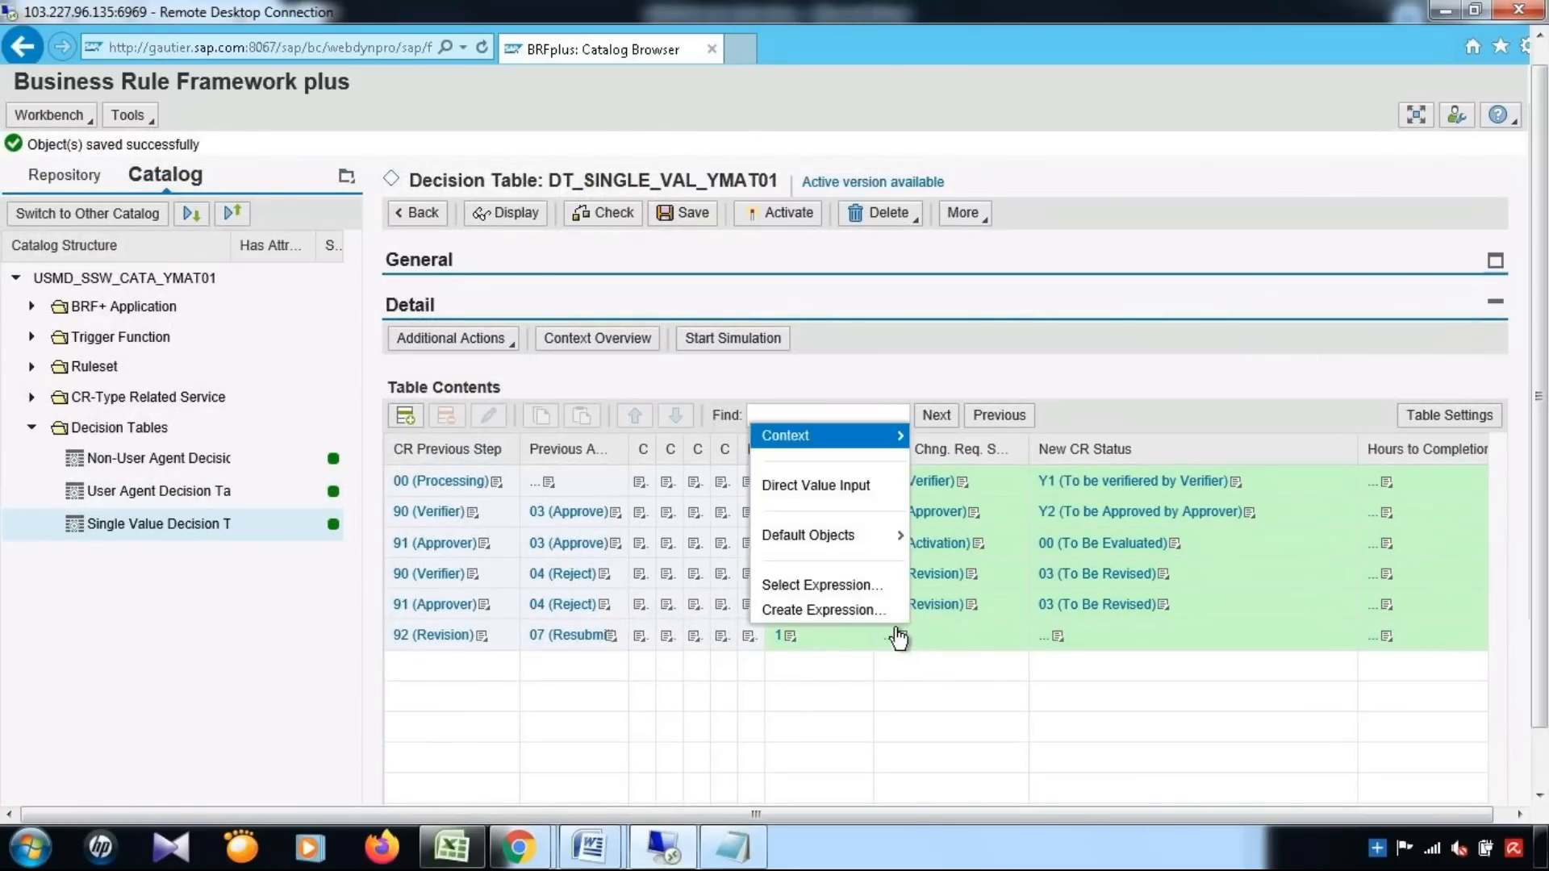
left_click(862, 489)
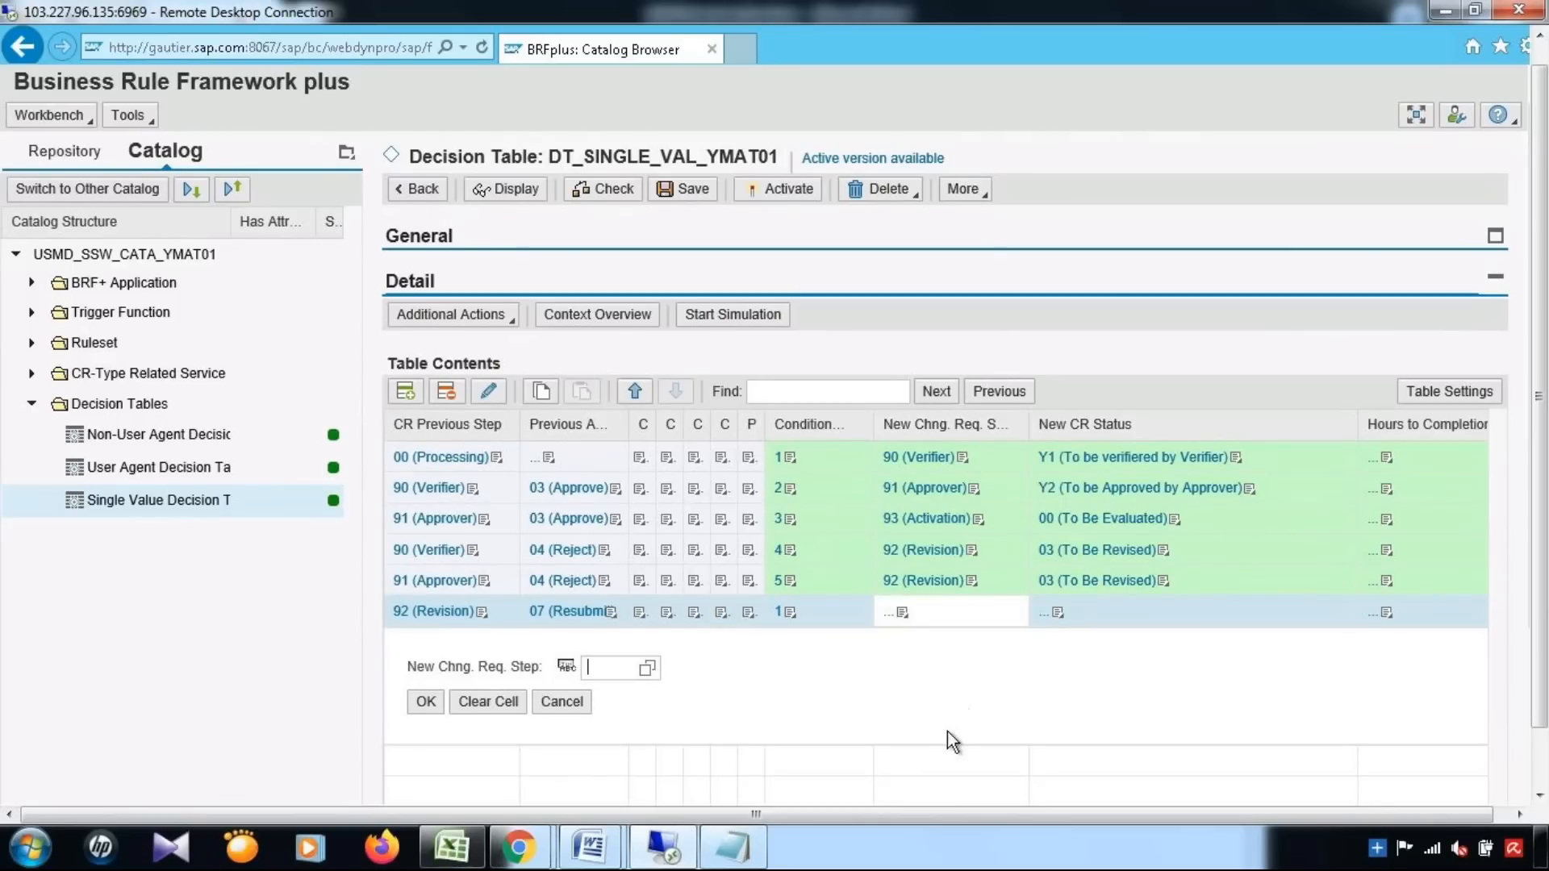
type("90")
left_click(426, 701)
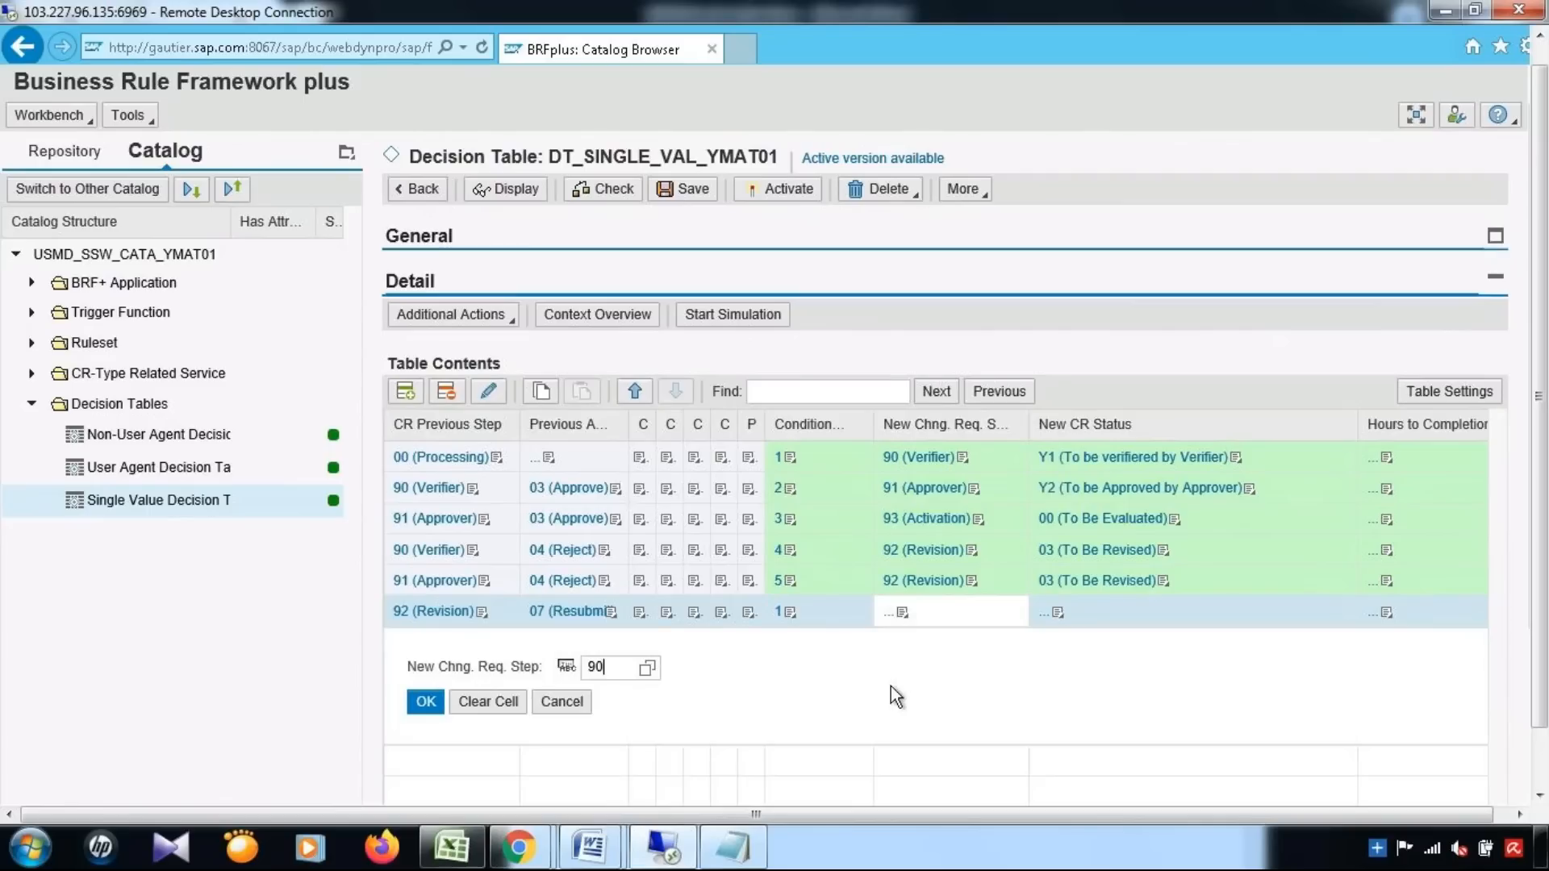
key("Return")
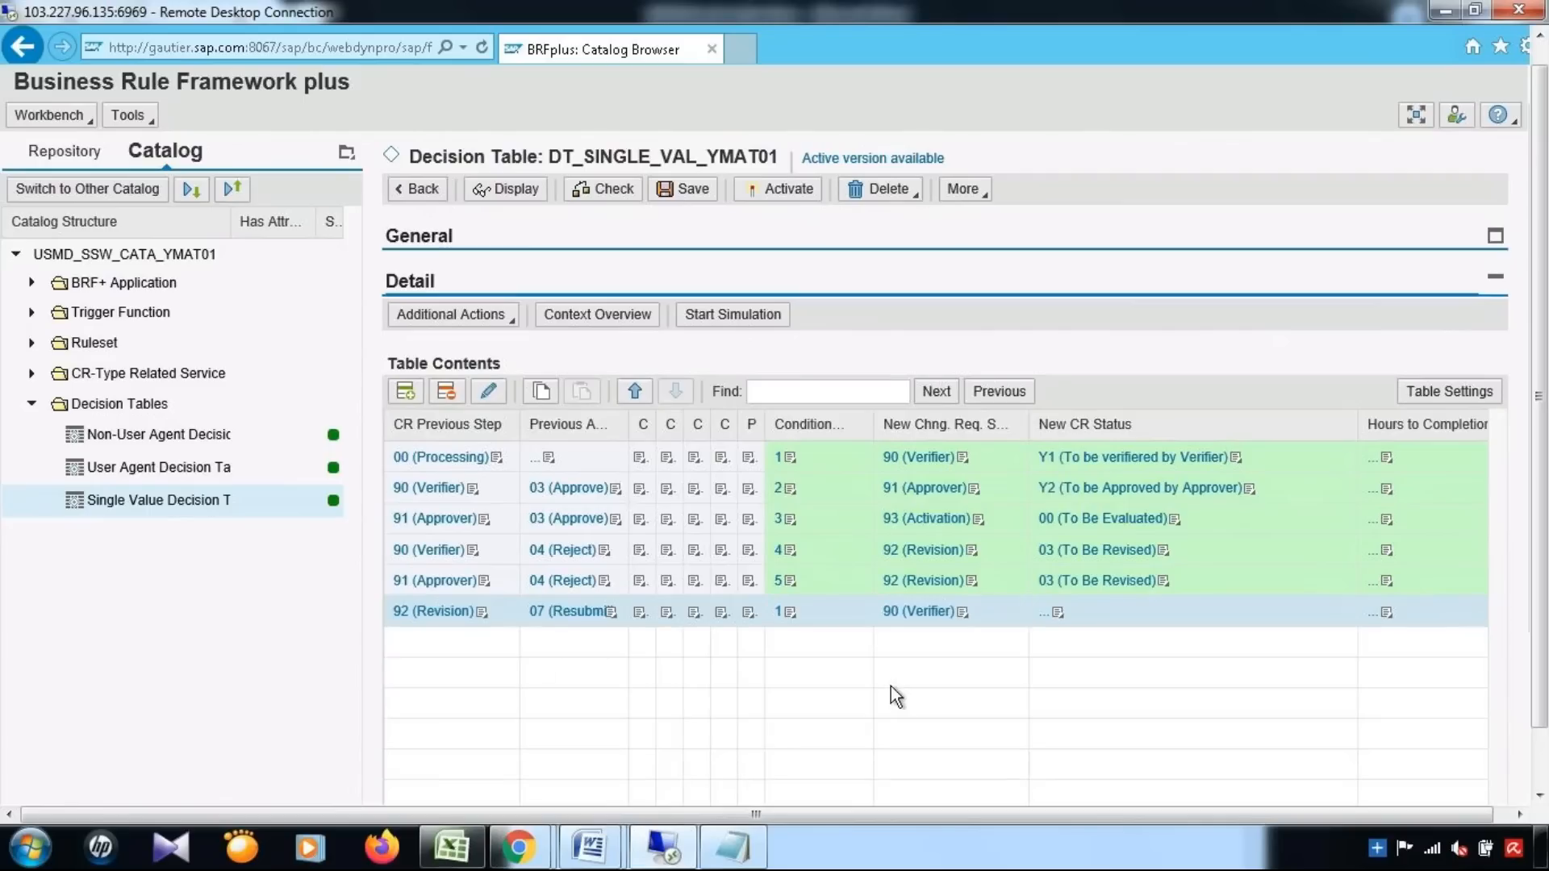
Set the sixth row's New CR Status to Y1 and save the decision table
left_click(1057, 616)
left_click(940, 682)
type("Y")
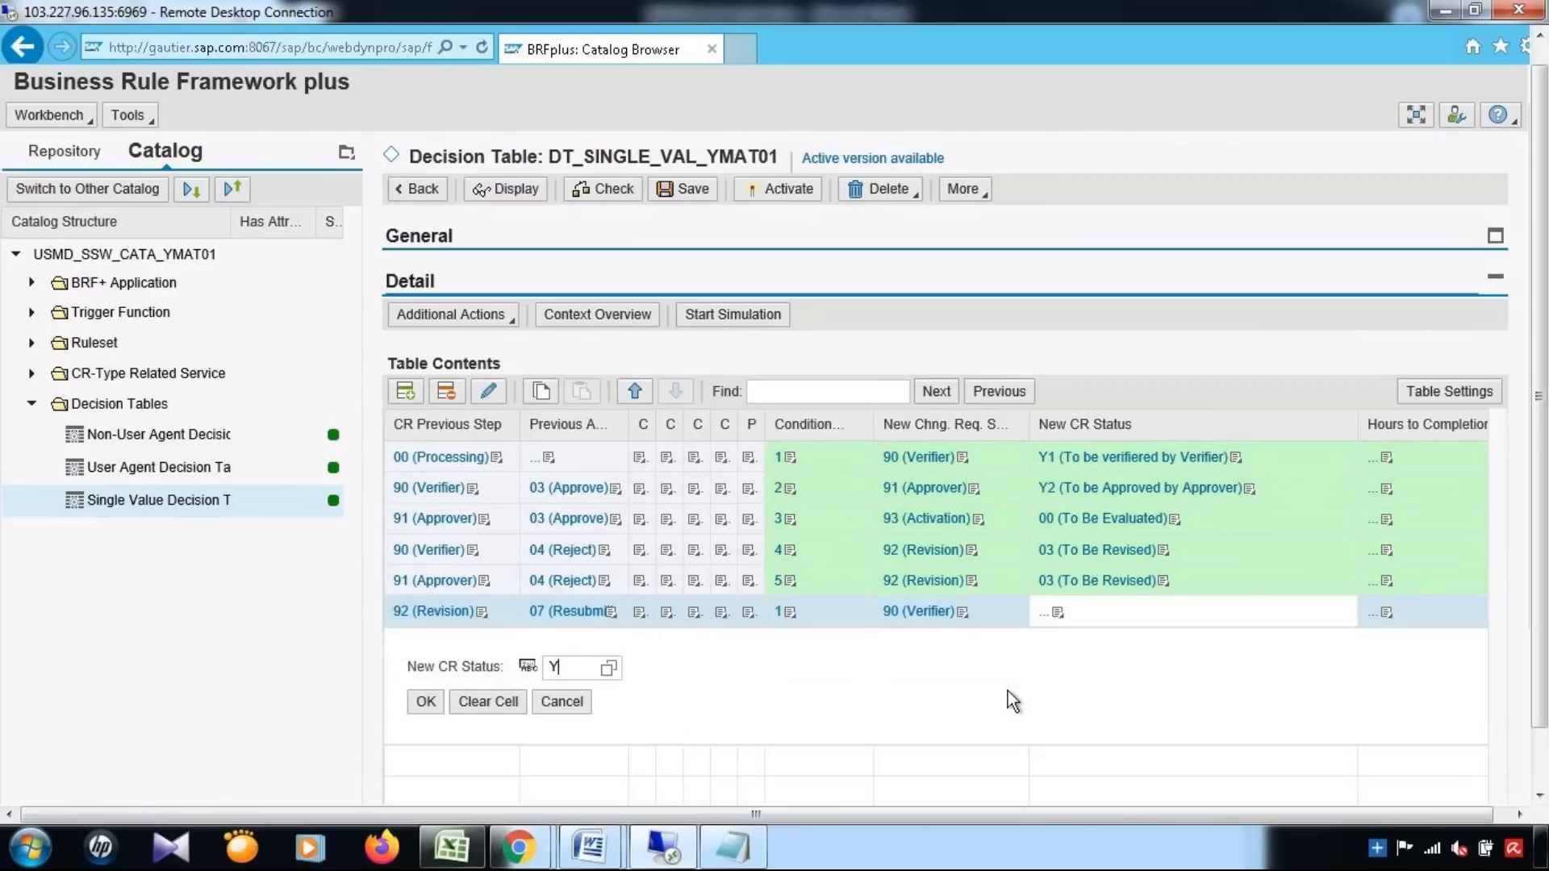
type("1")
key("Return")
left_click(692, 195)
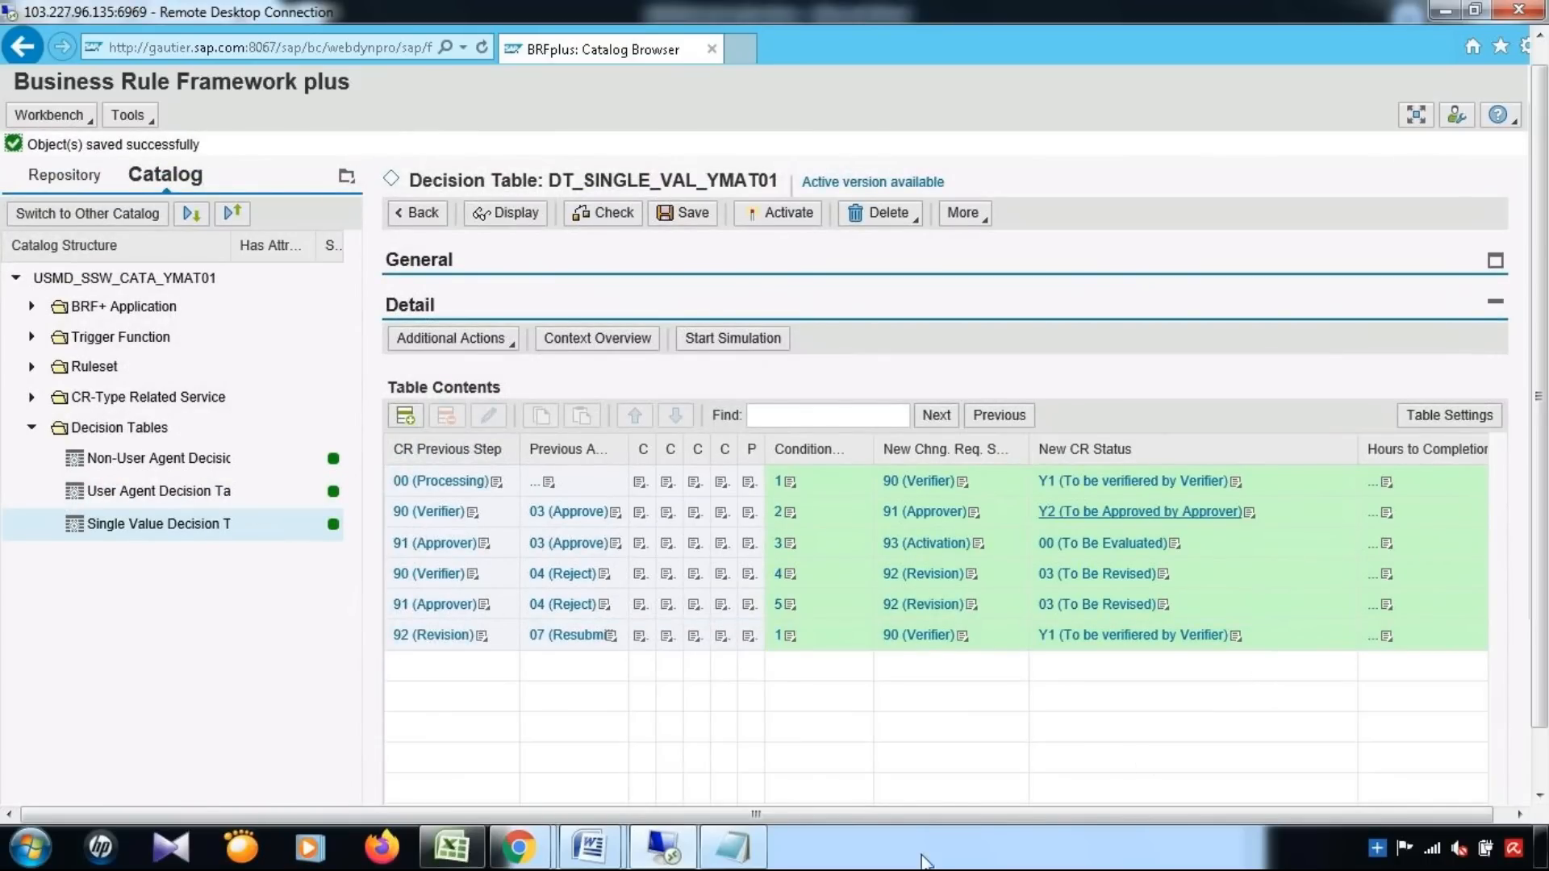
Insert a seventh row in the decision table and set its CR Previous Step to 92 (Revision)
left_click(405, 417)
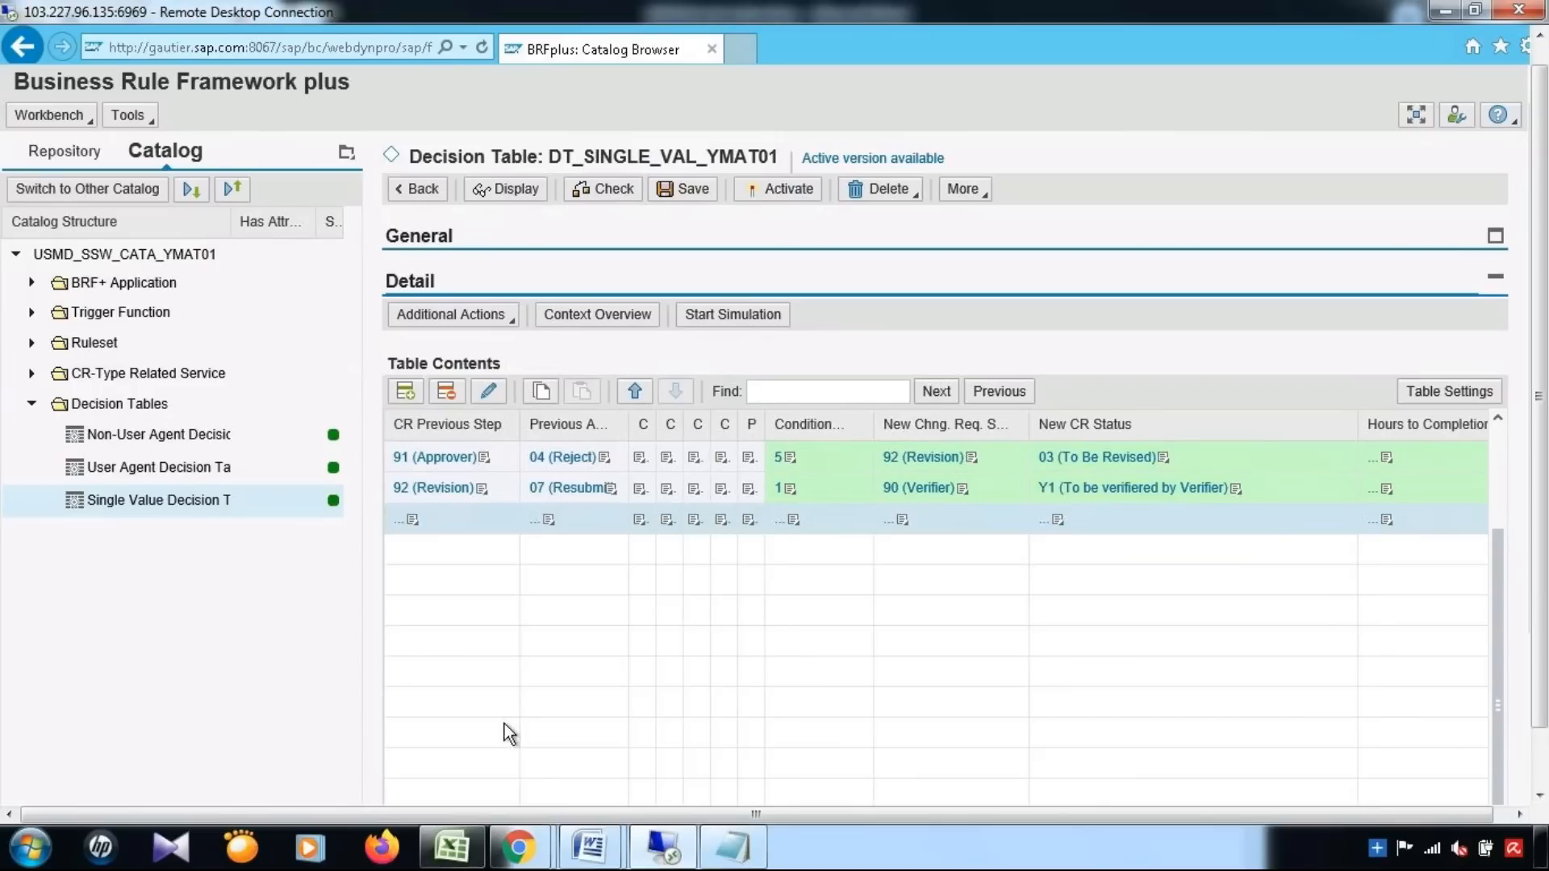
left_click(435, 523)
left_click(399, 536)
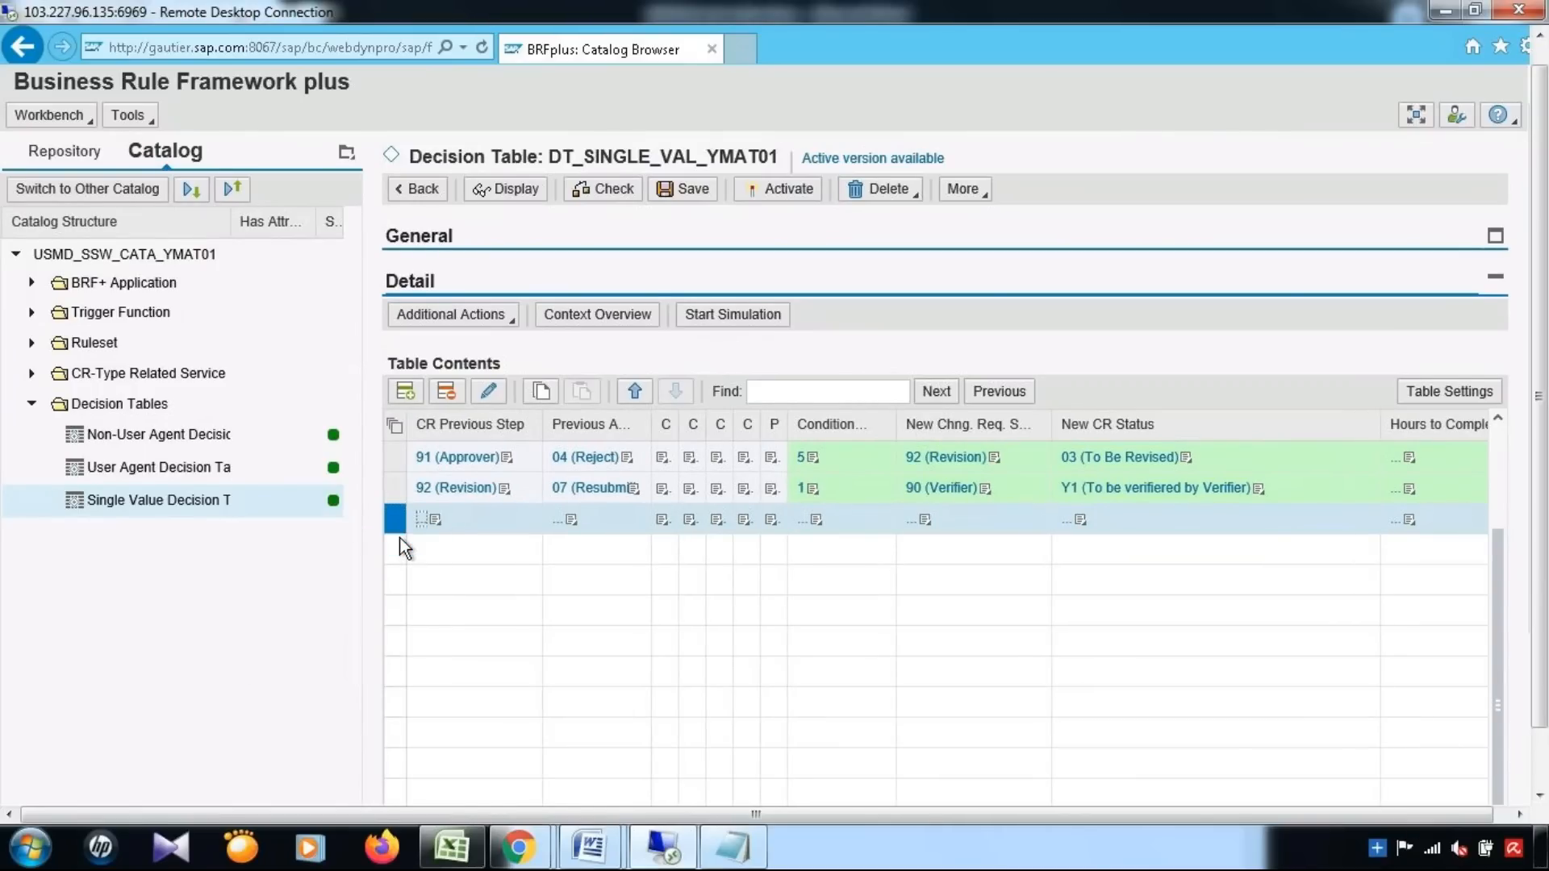
type("92")
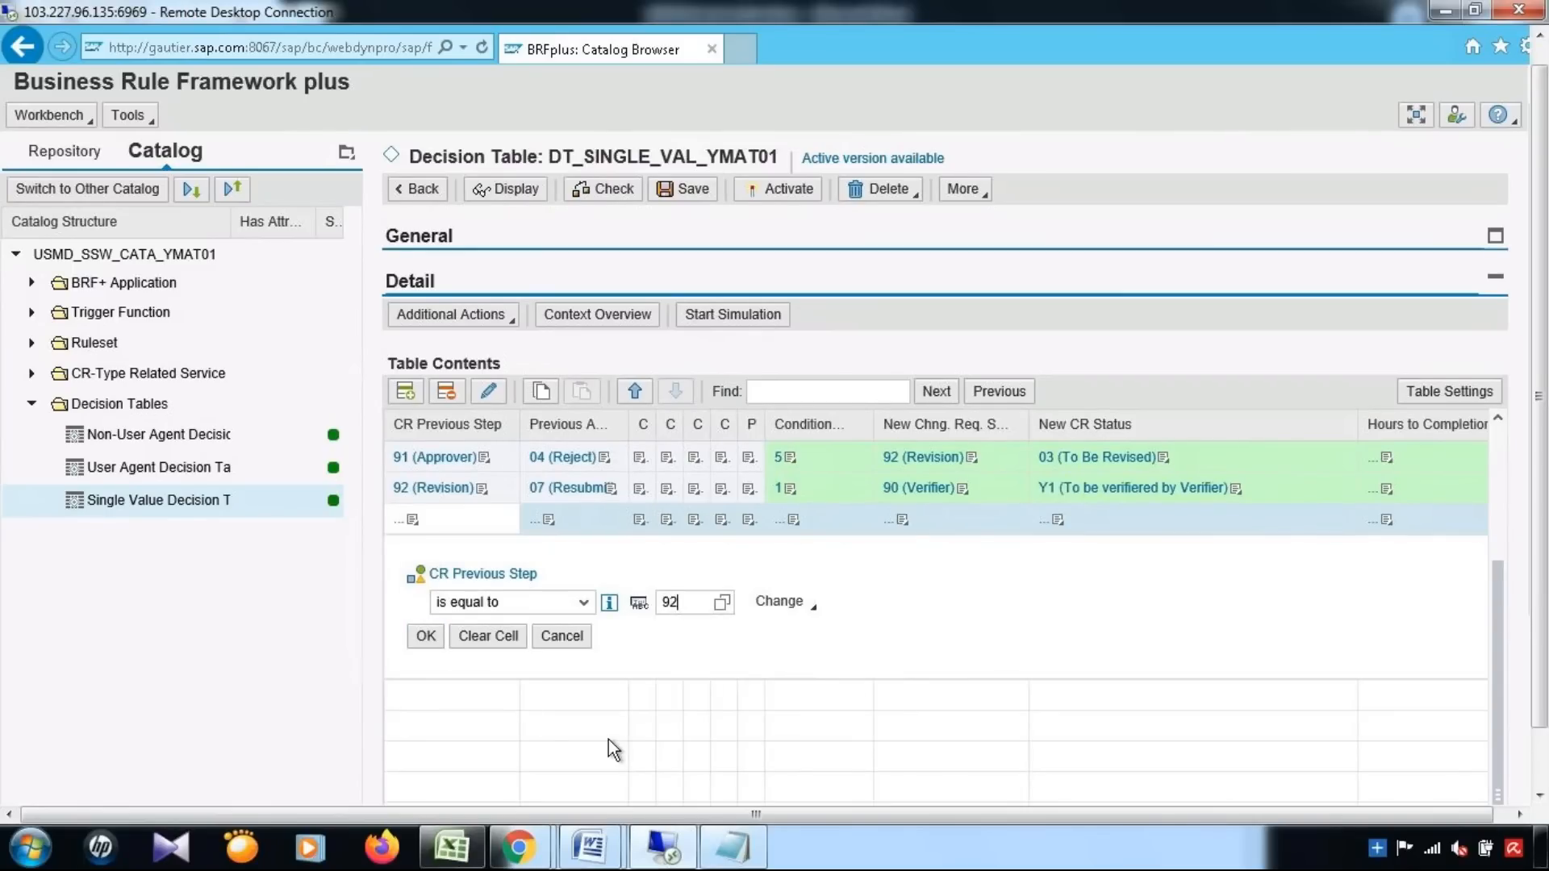
key("Return")
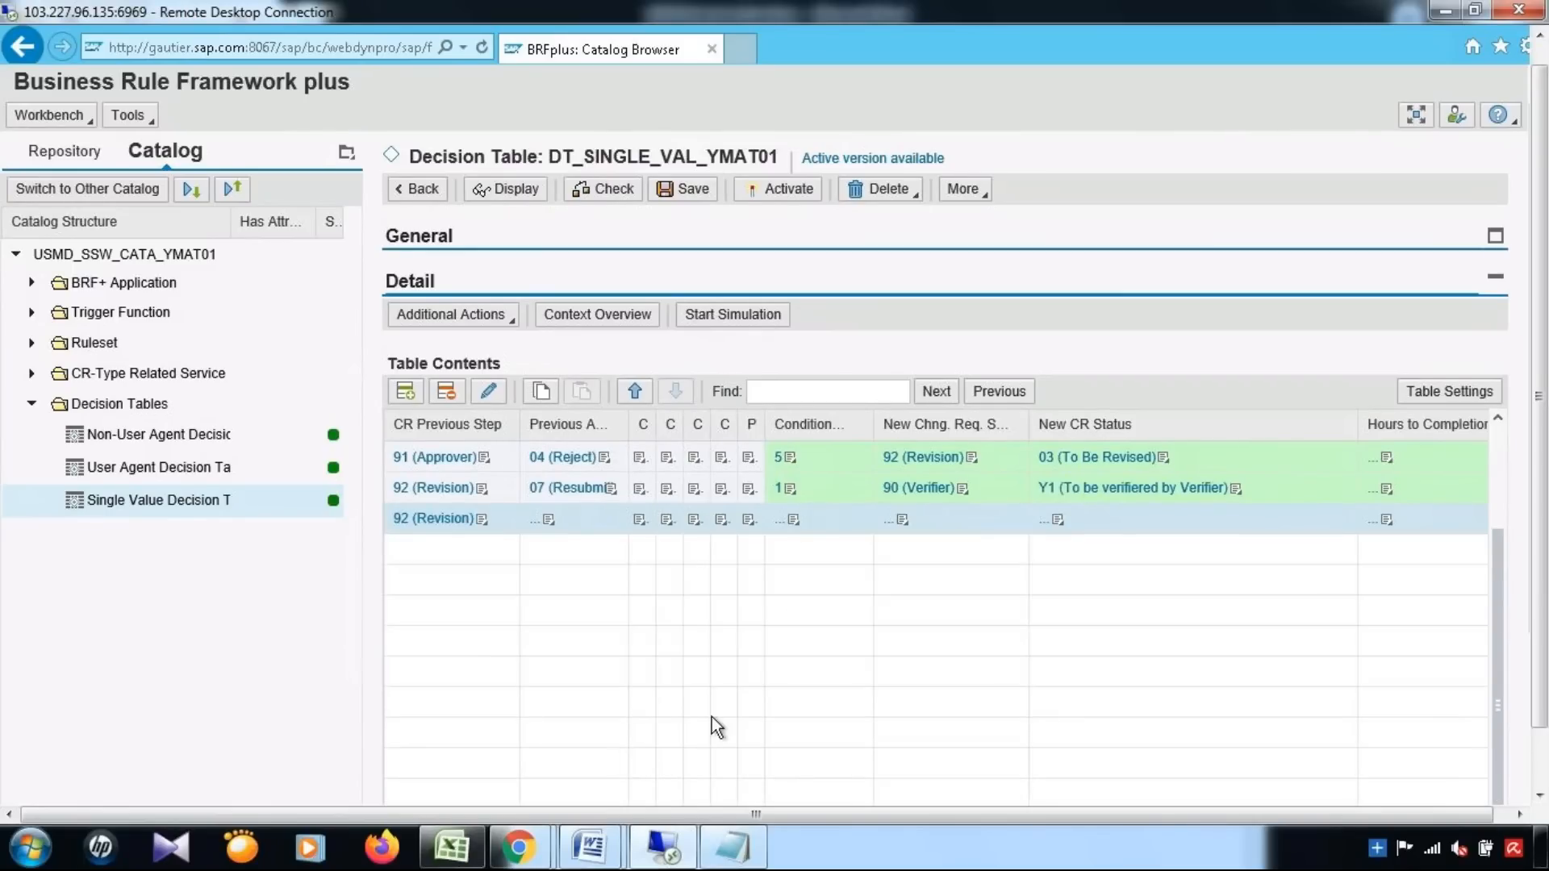
Set the seventh row's Previous Action to 08 (Withdraw) from the value list
left_click(549, 520)
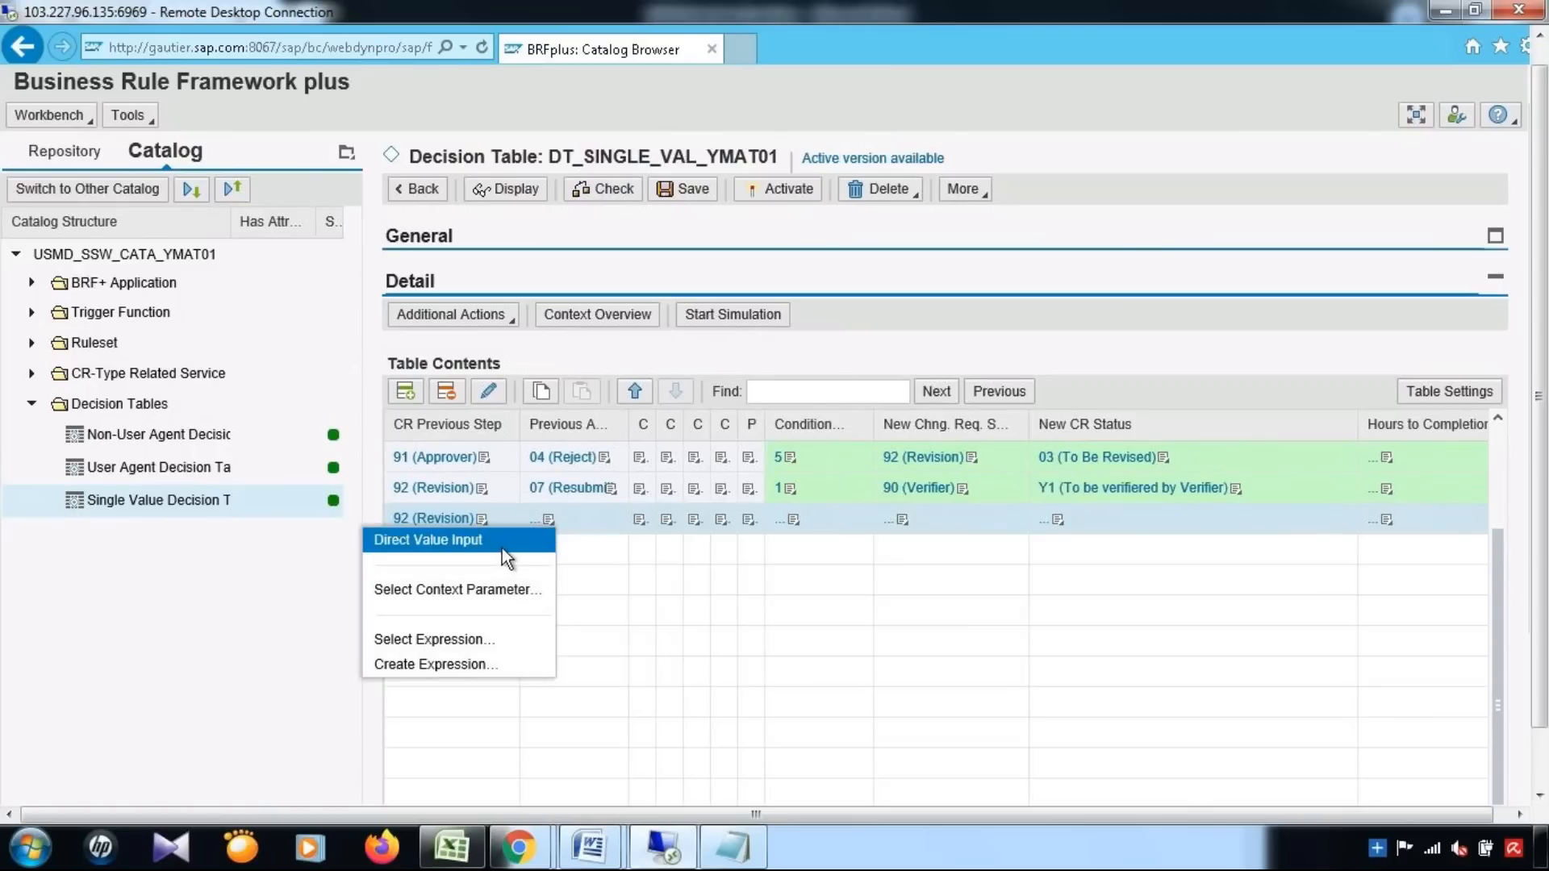
left_click(501, 547)
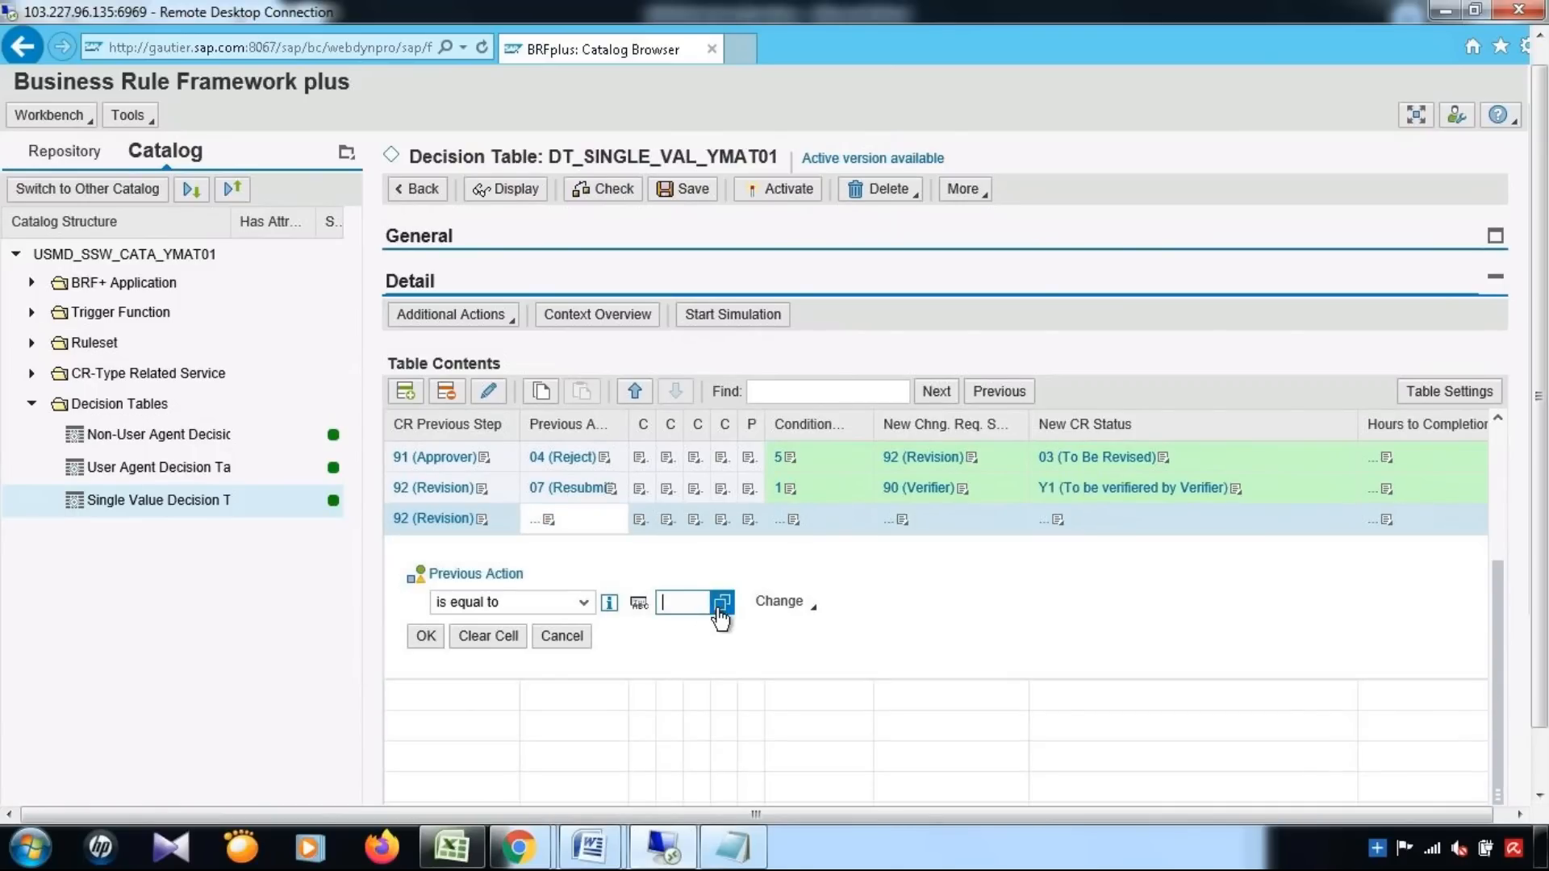
left_click(720, 603)
left_click(815, 565)
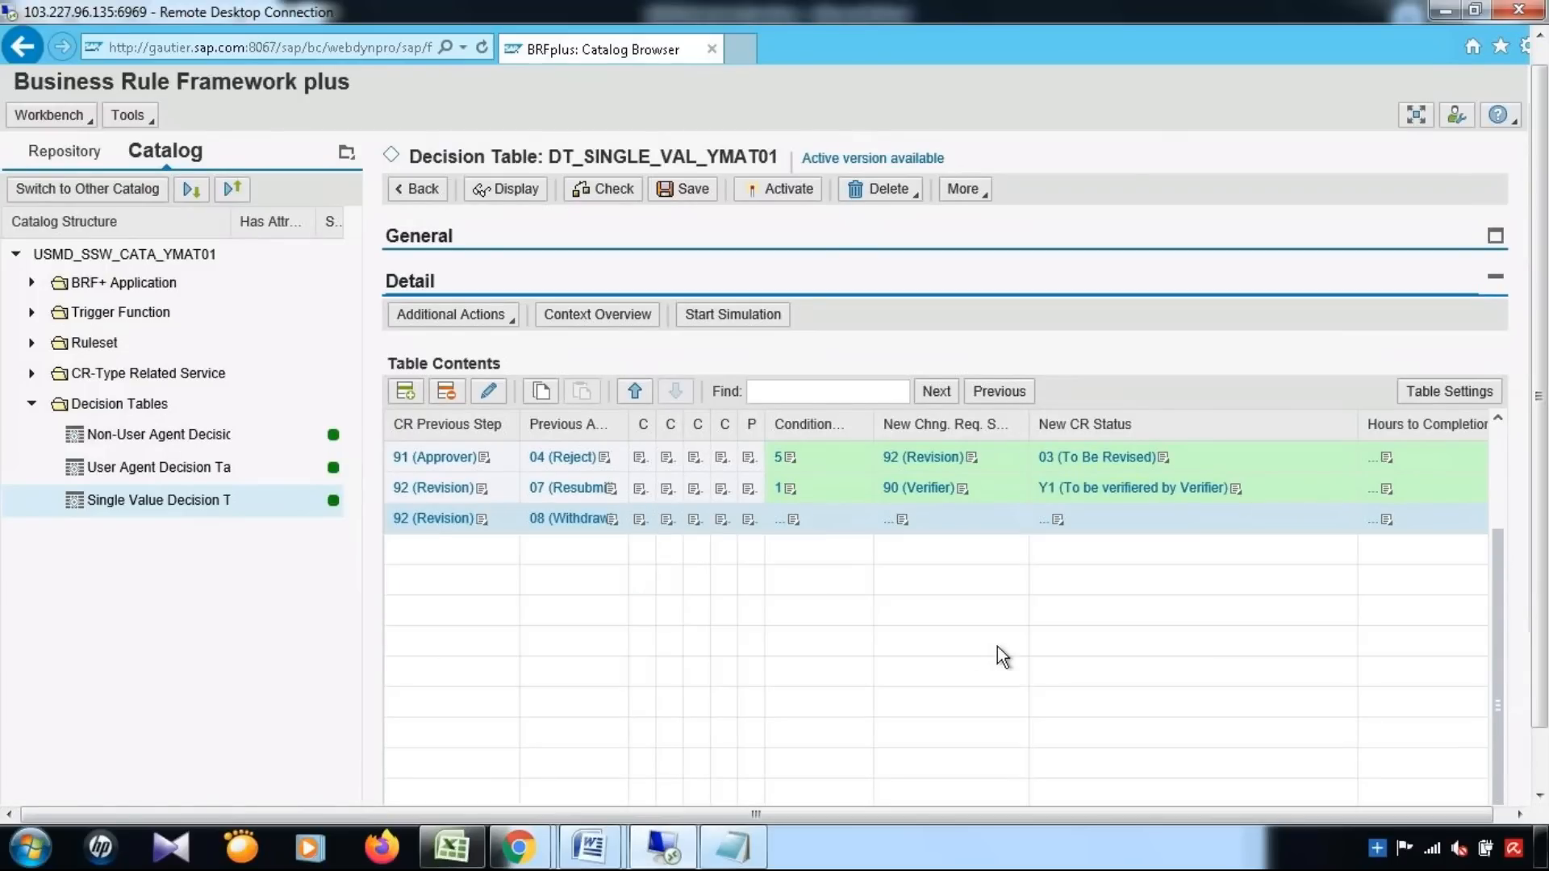
Set the seventh row's Condition Alias to 6 by direct value input
left_click(793, 525)
left_click(765, 591)
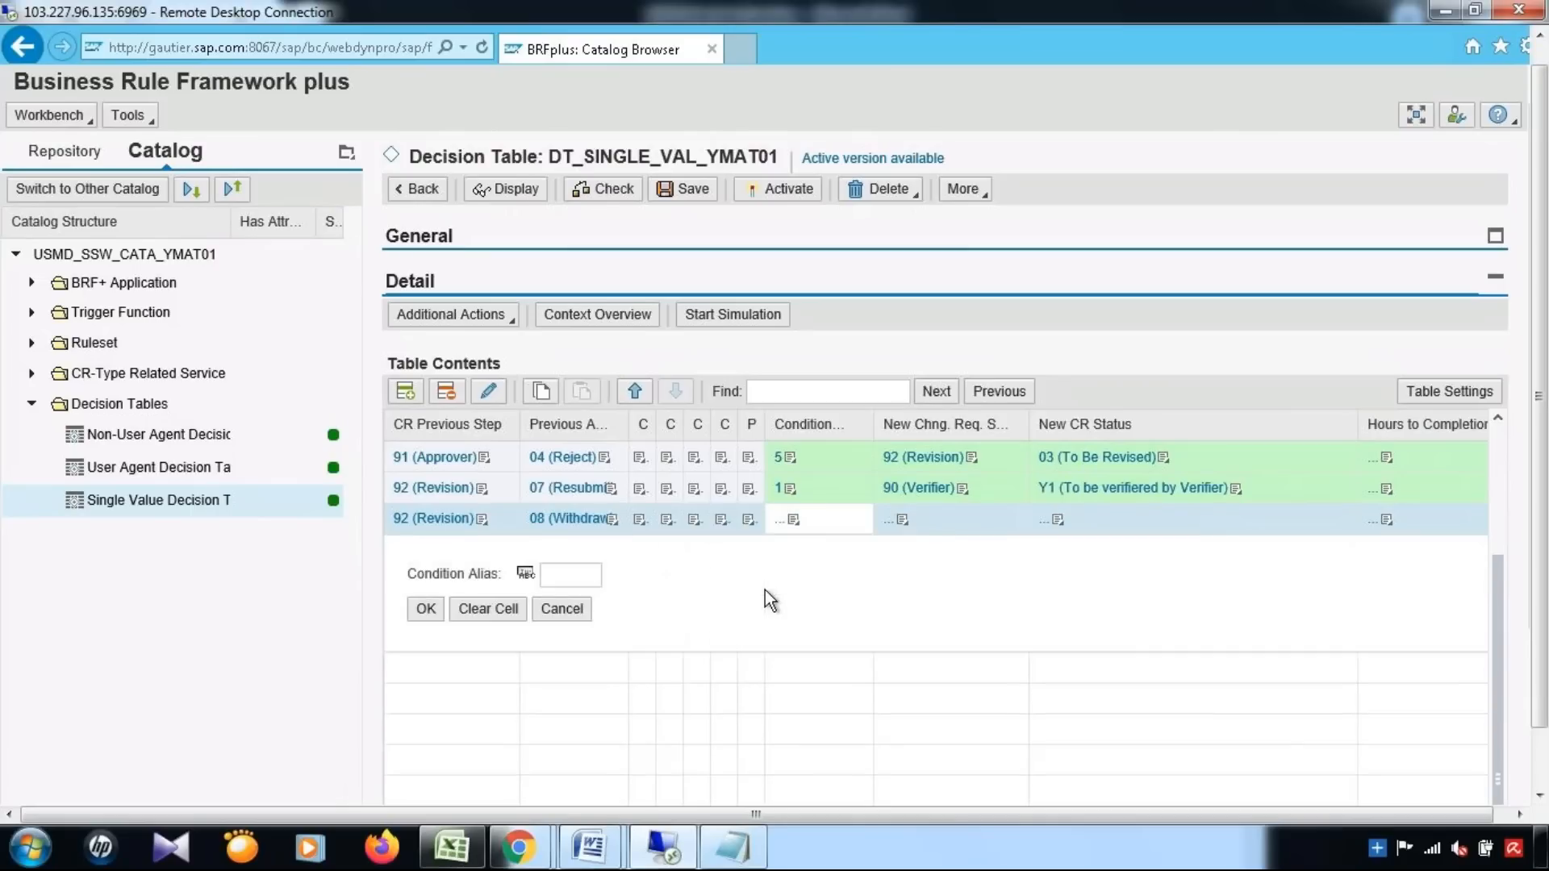
type("6")
left_click(417, 613)
Set the seventh row's New Chng. Req. Step to 94 (RollBack) from the value list
left_click(901, 520)
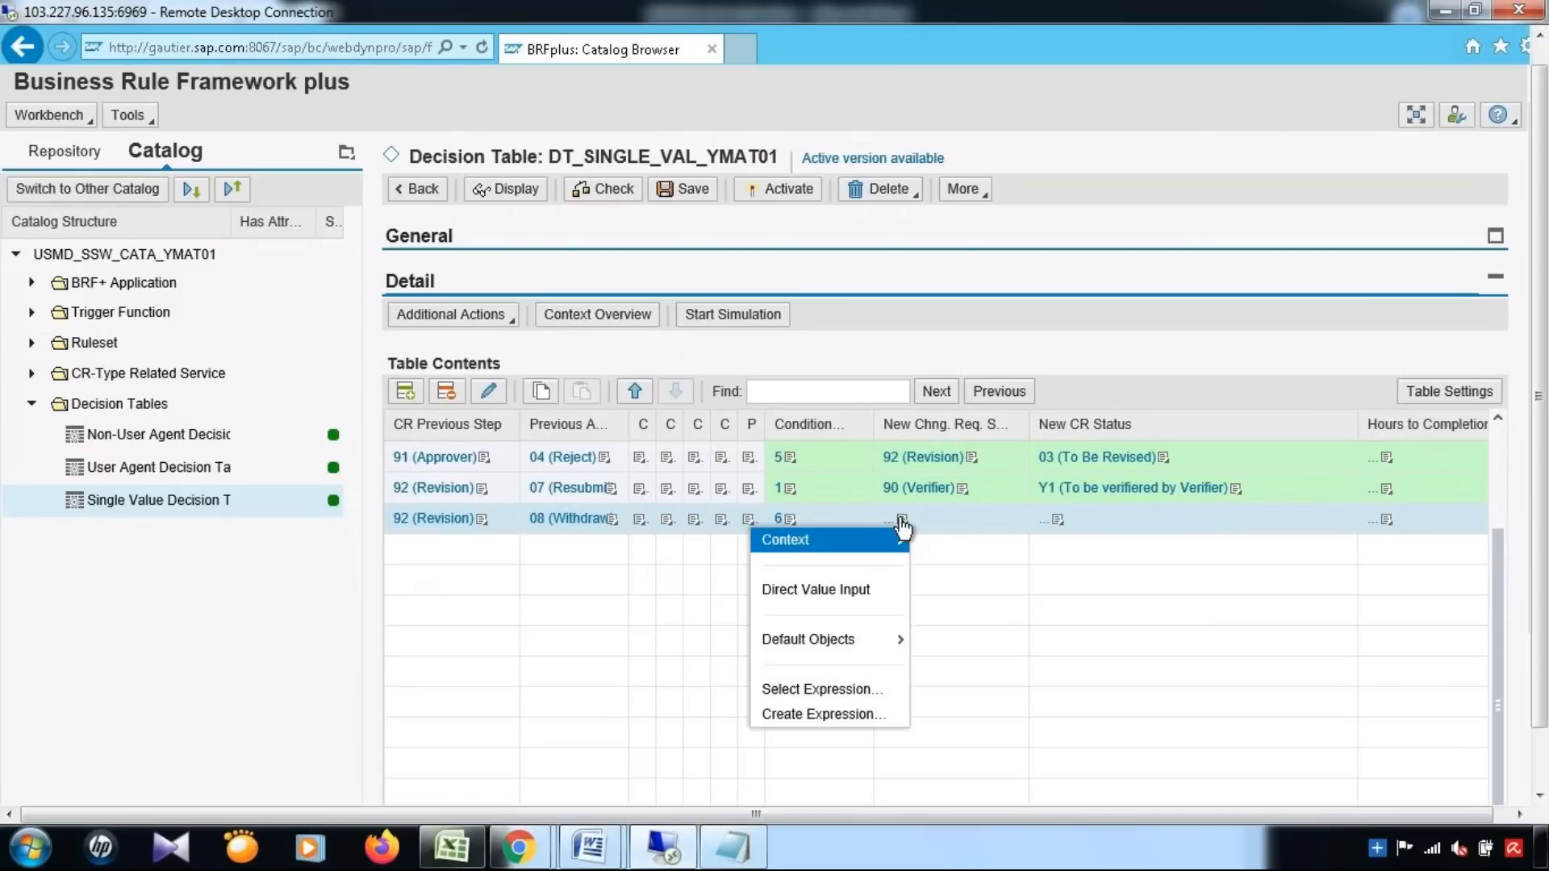
left_click(842, 597)
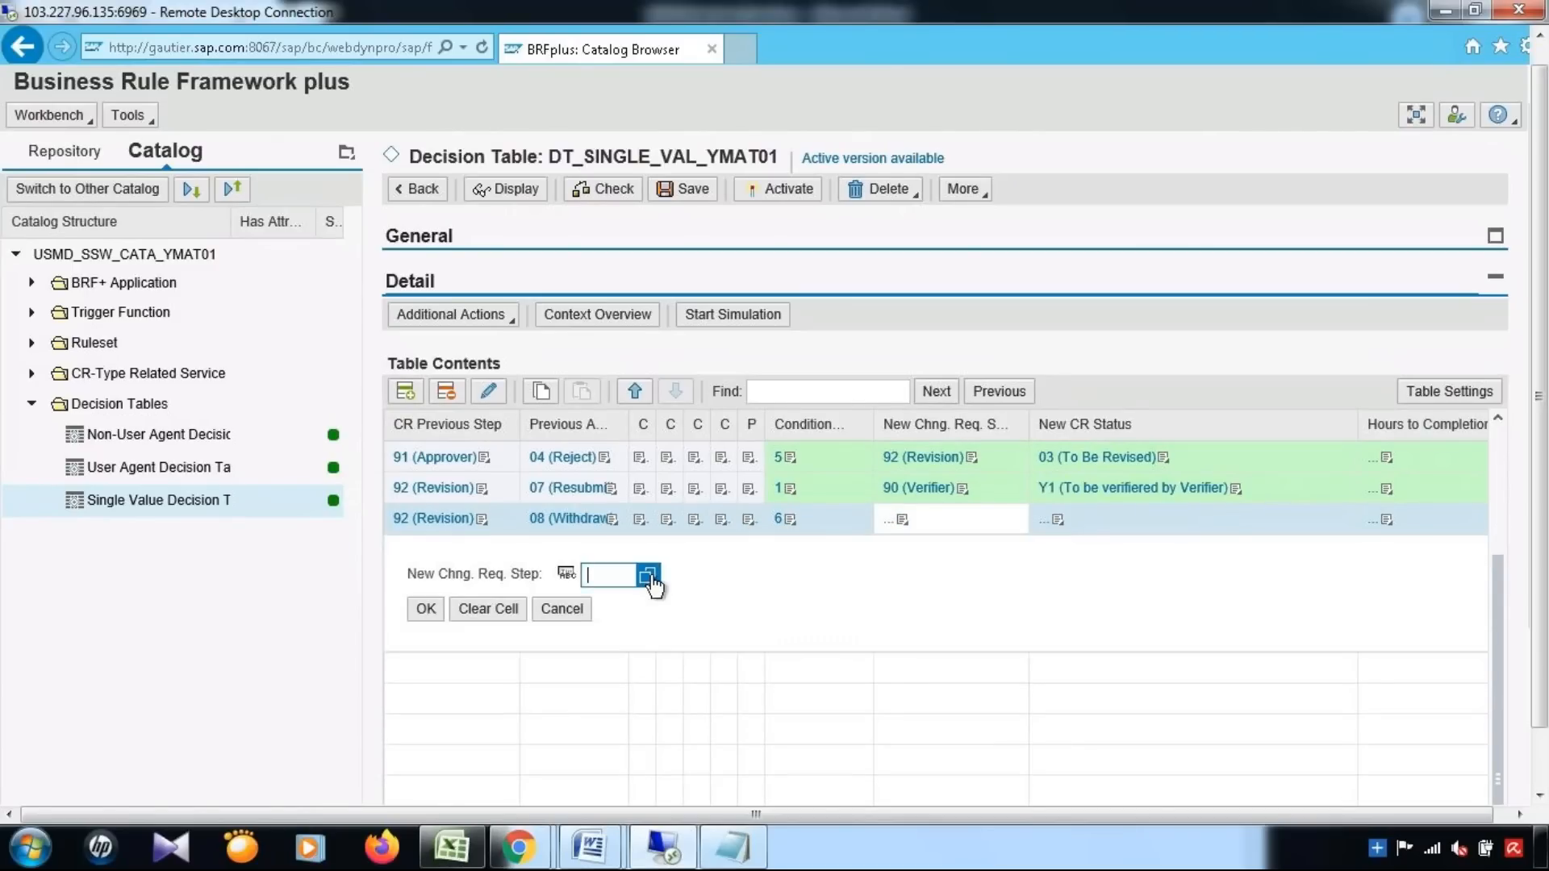
left_click(648, 575)
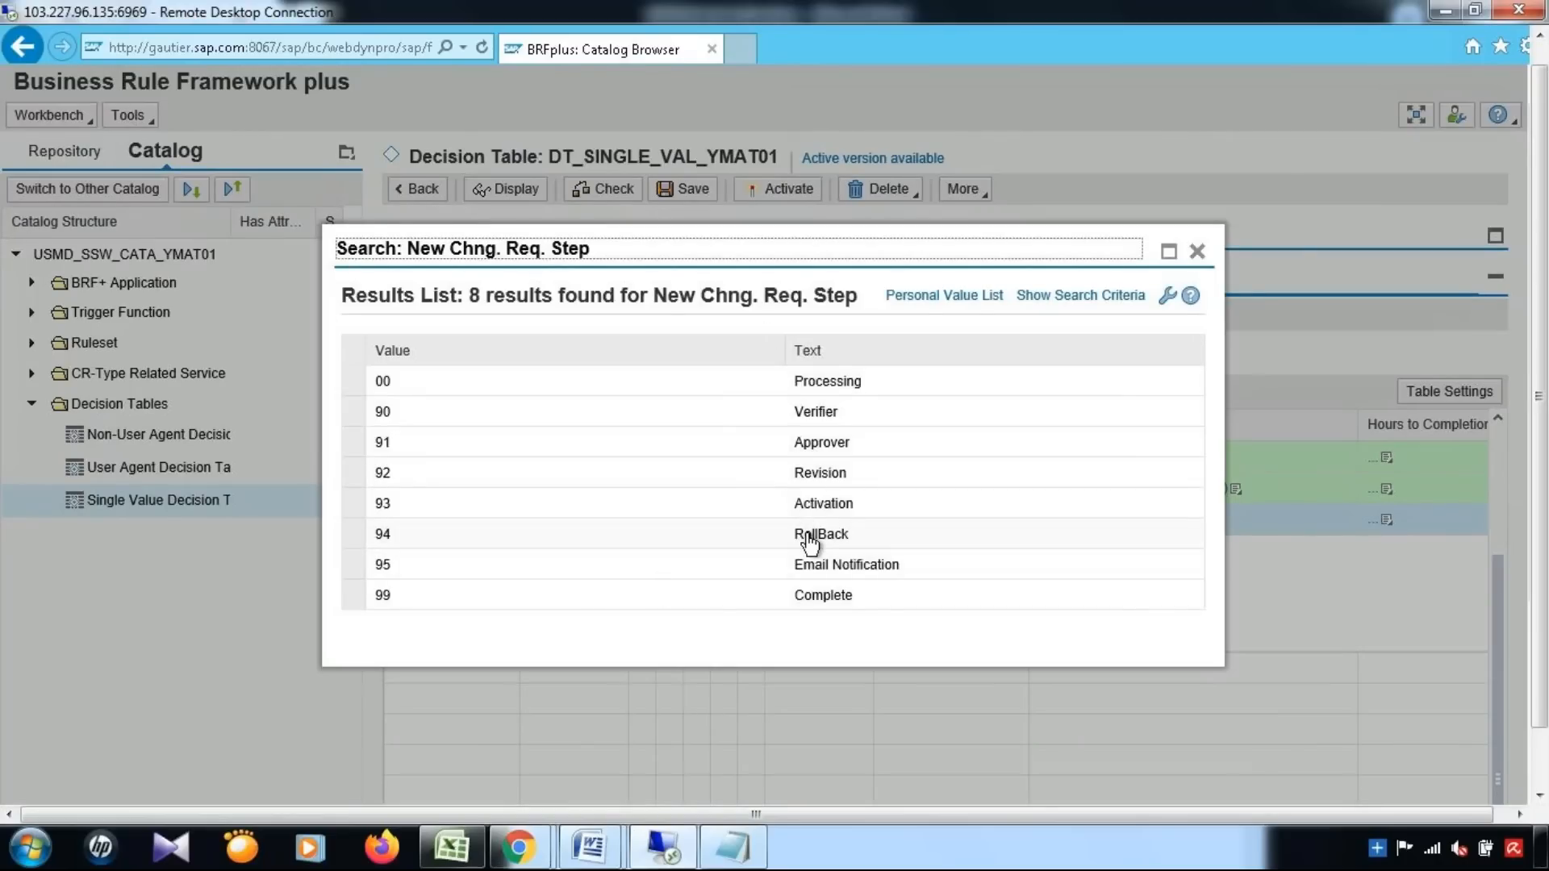
left_click(809, 536)
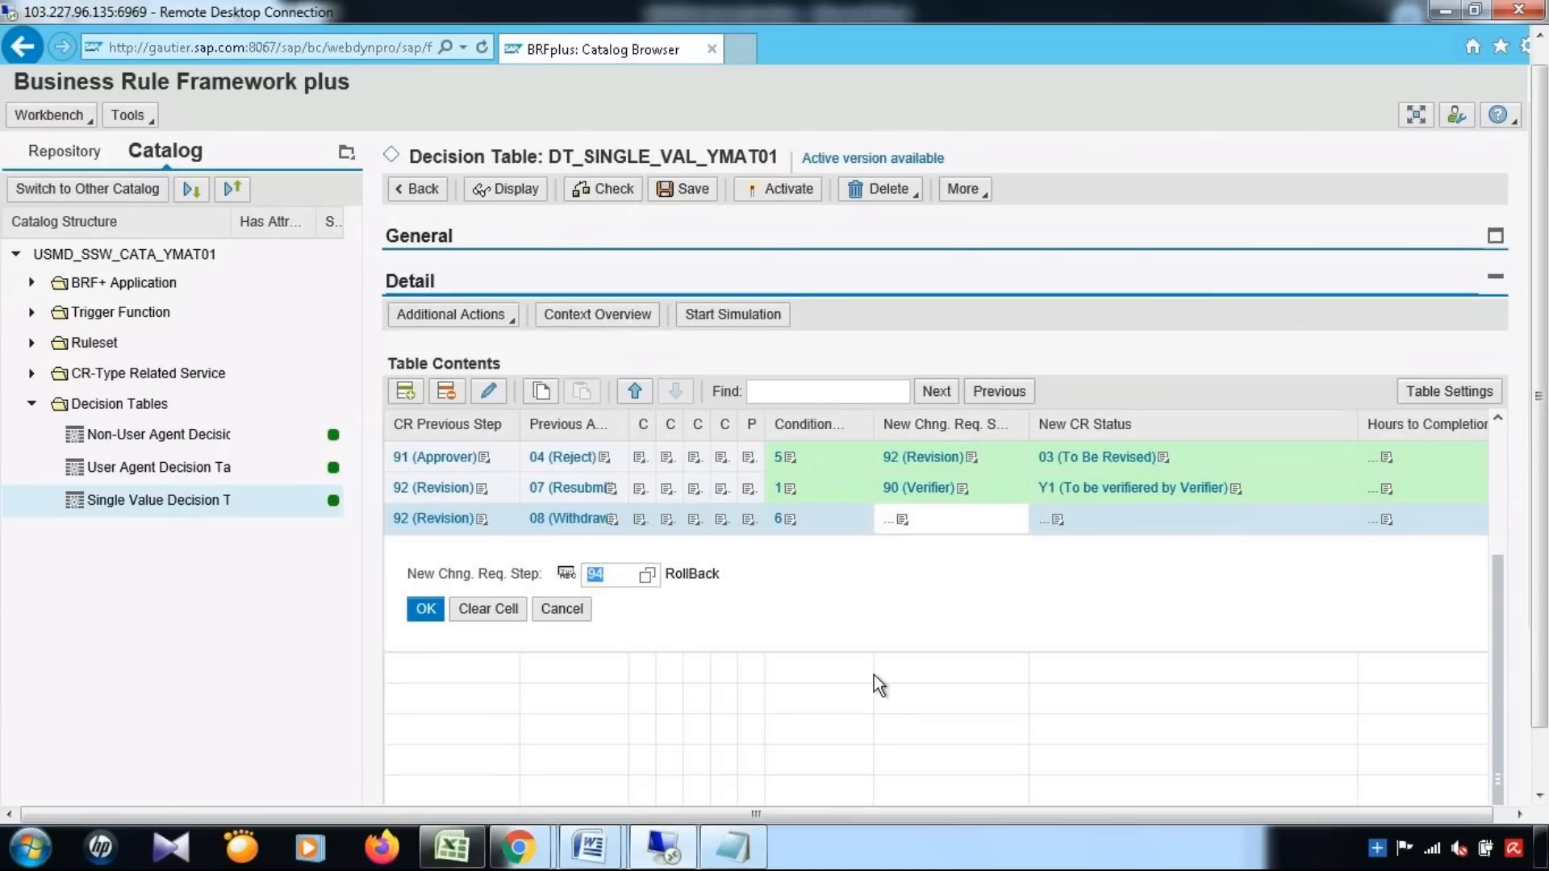
key("Return")
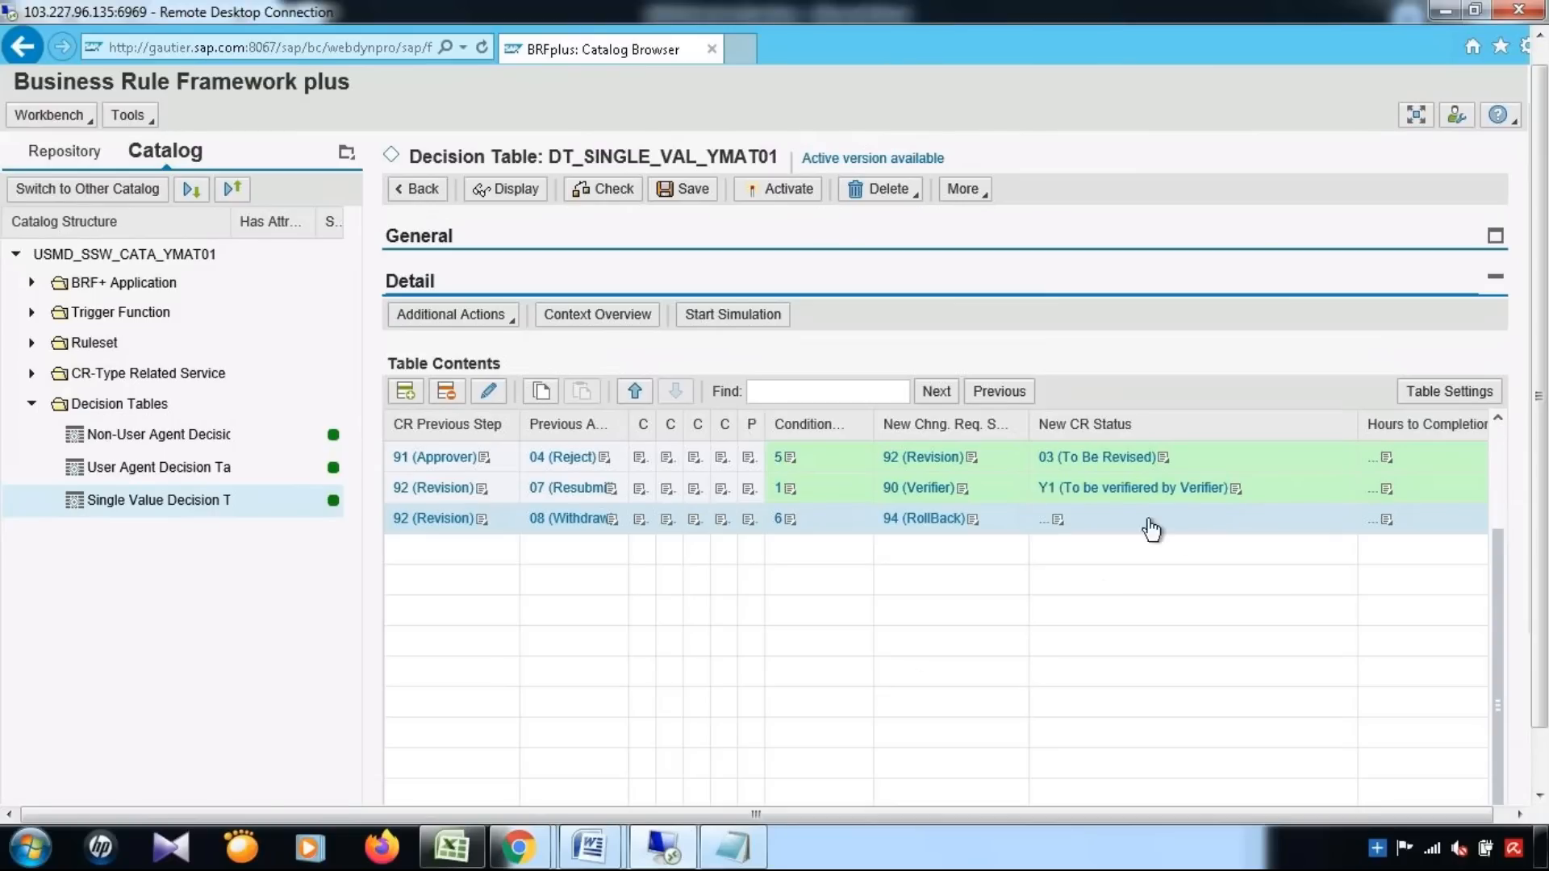
Set the seventh row's New CR Status to Y3 (RollBack) and save the decision table
left_click(1059, 526)
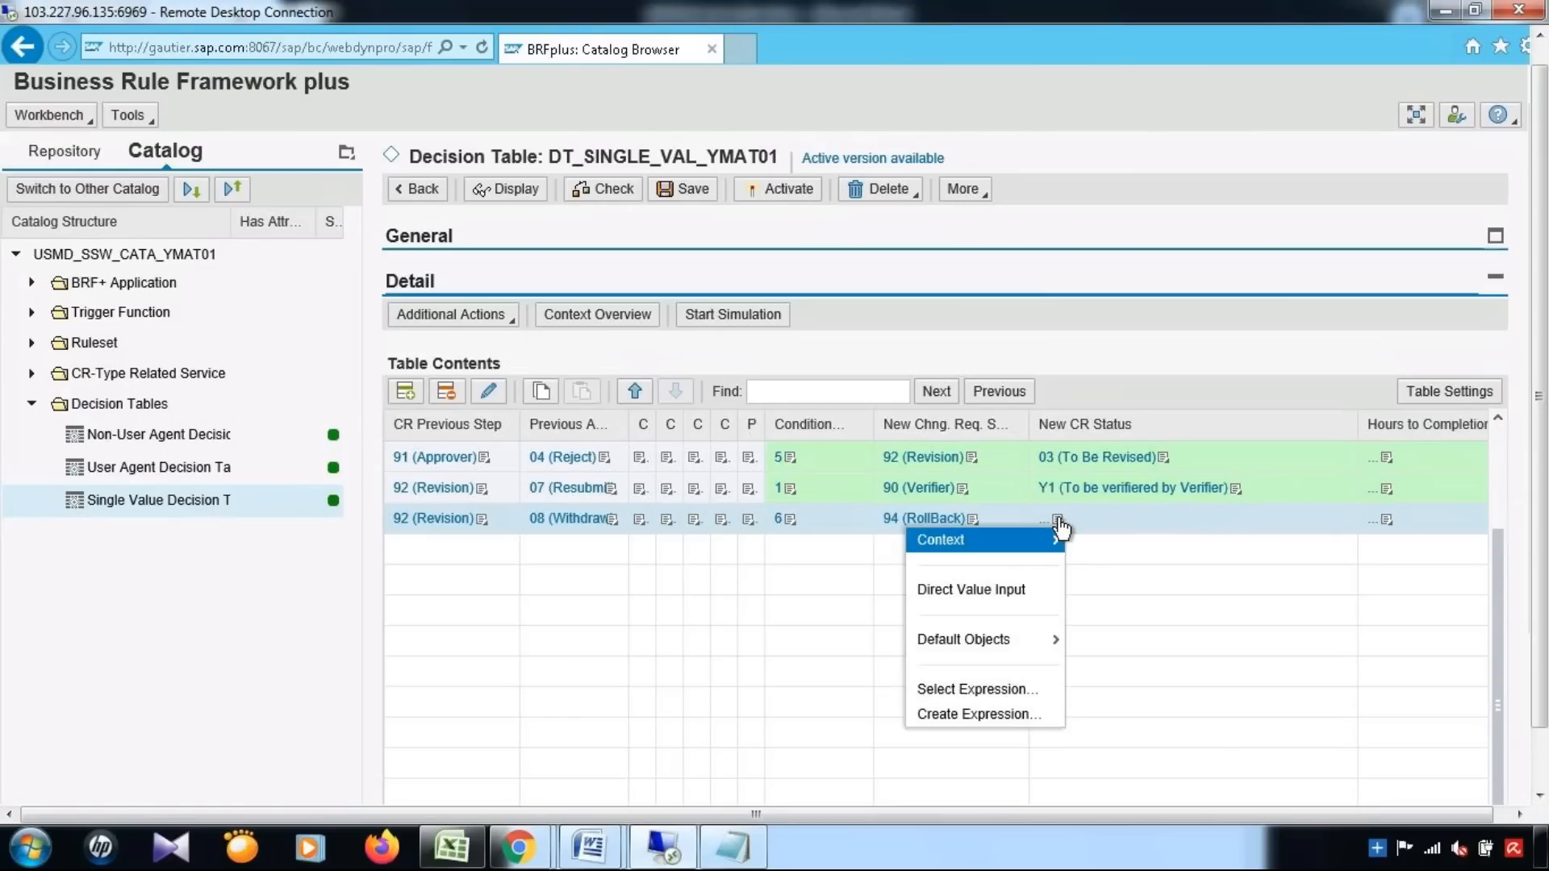
left_click(1012, 589)
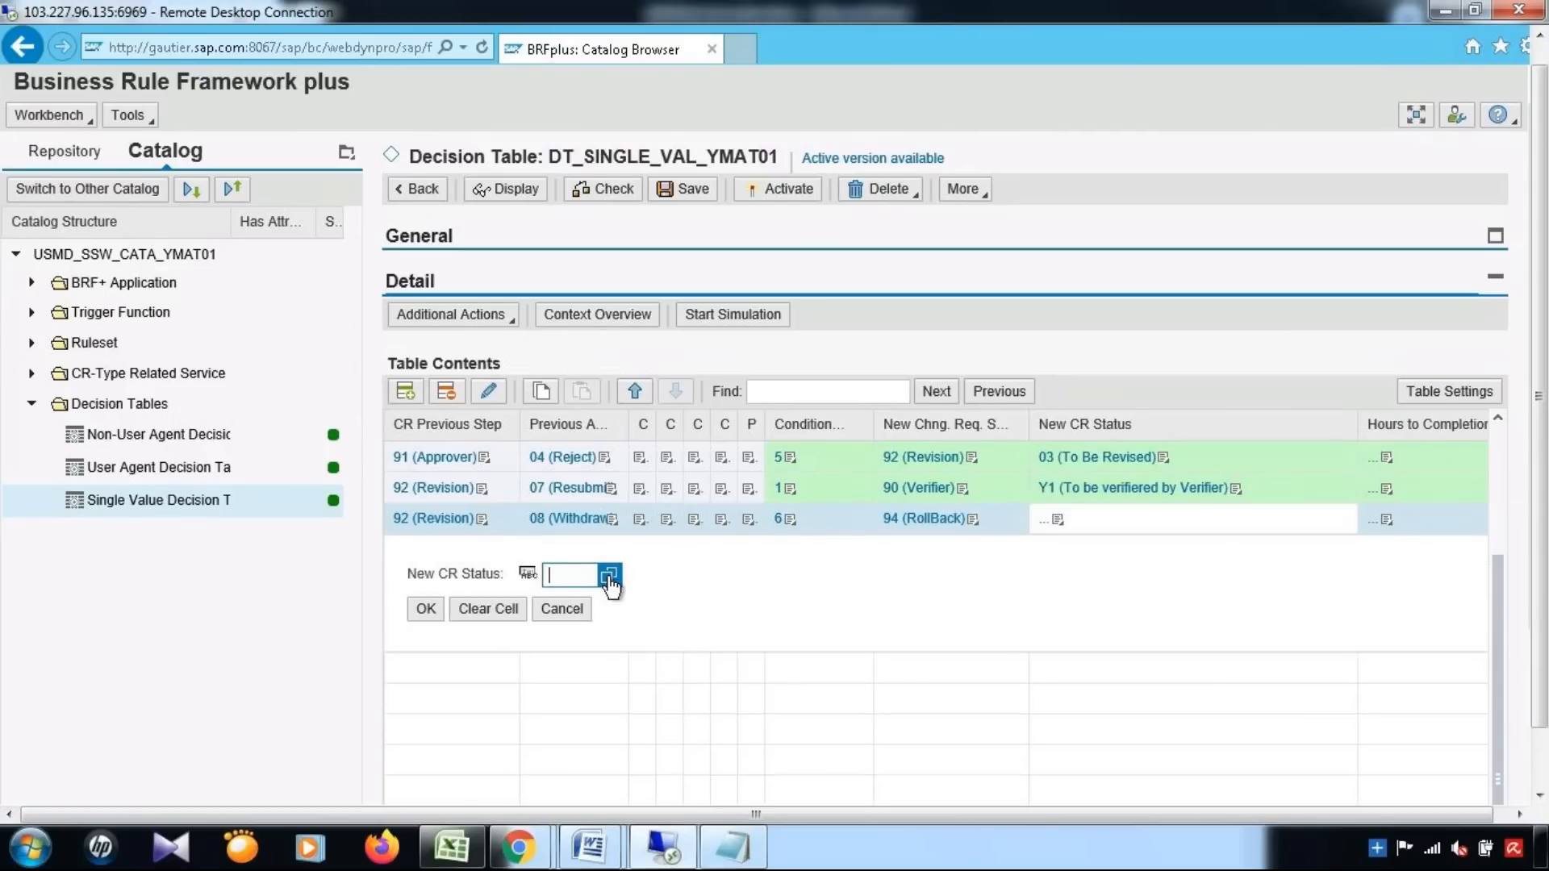
left_click(609, 576)
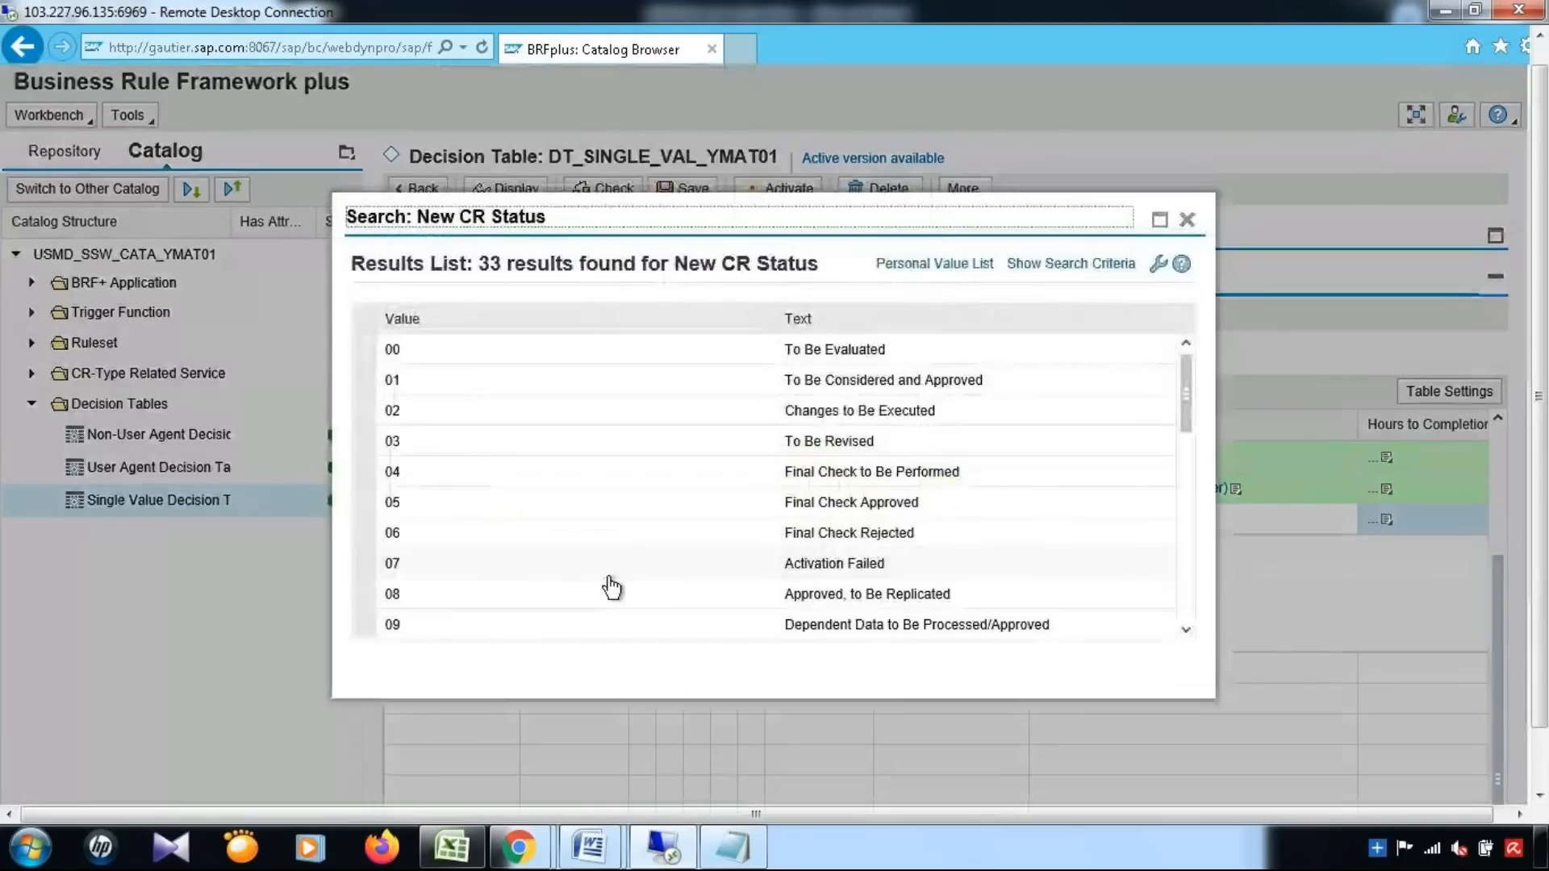
left_click_drag(1184, 405, 1188, 502)
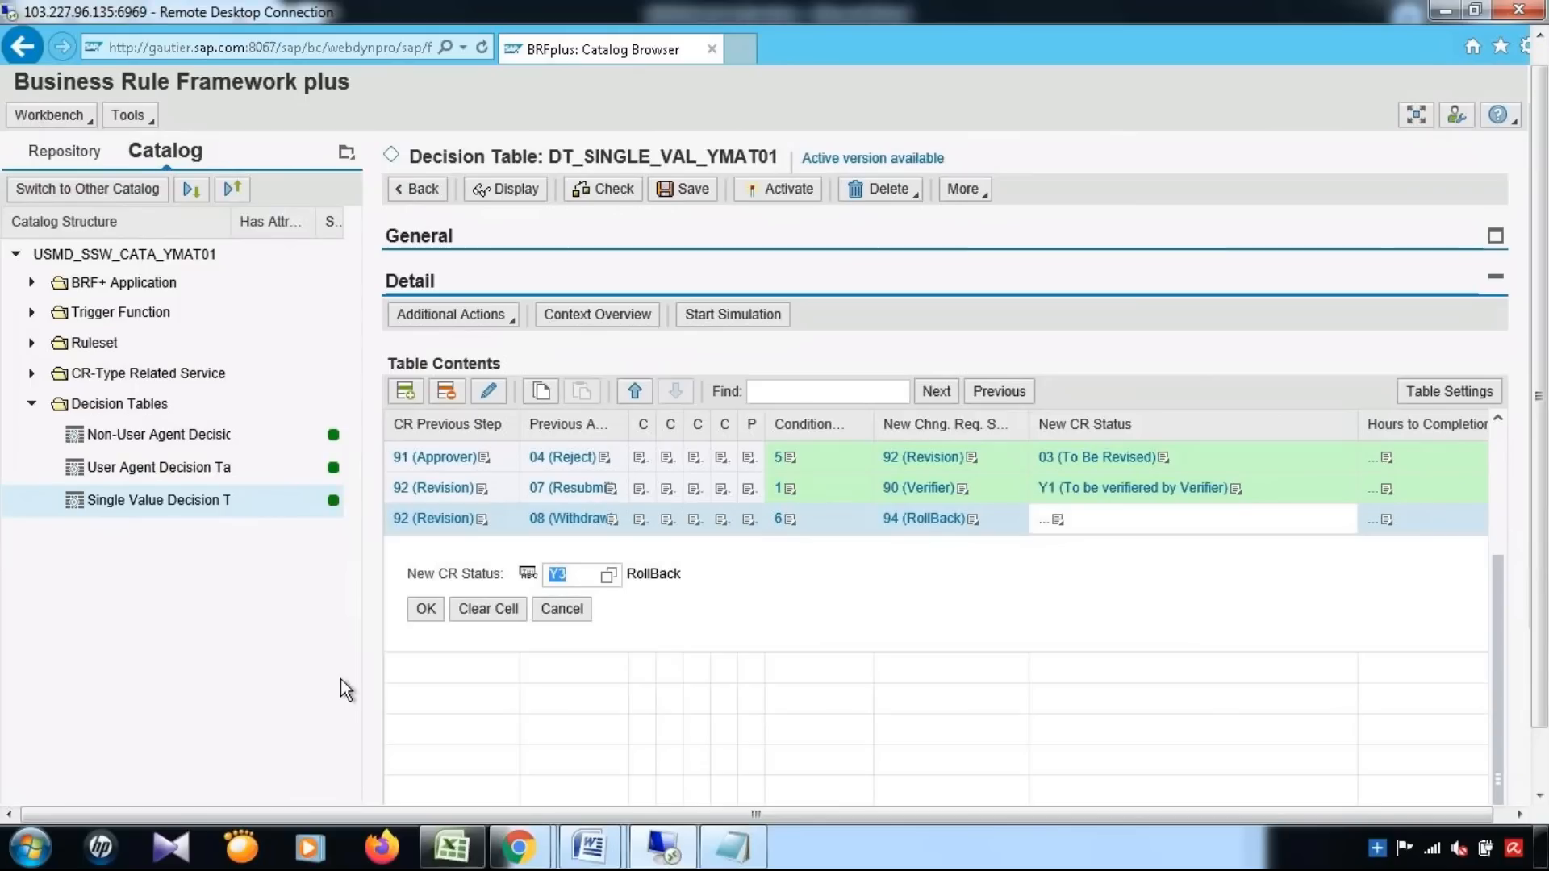
left_click(425, 609)
left_click(702, 191)
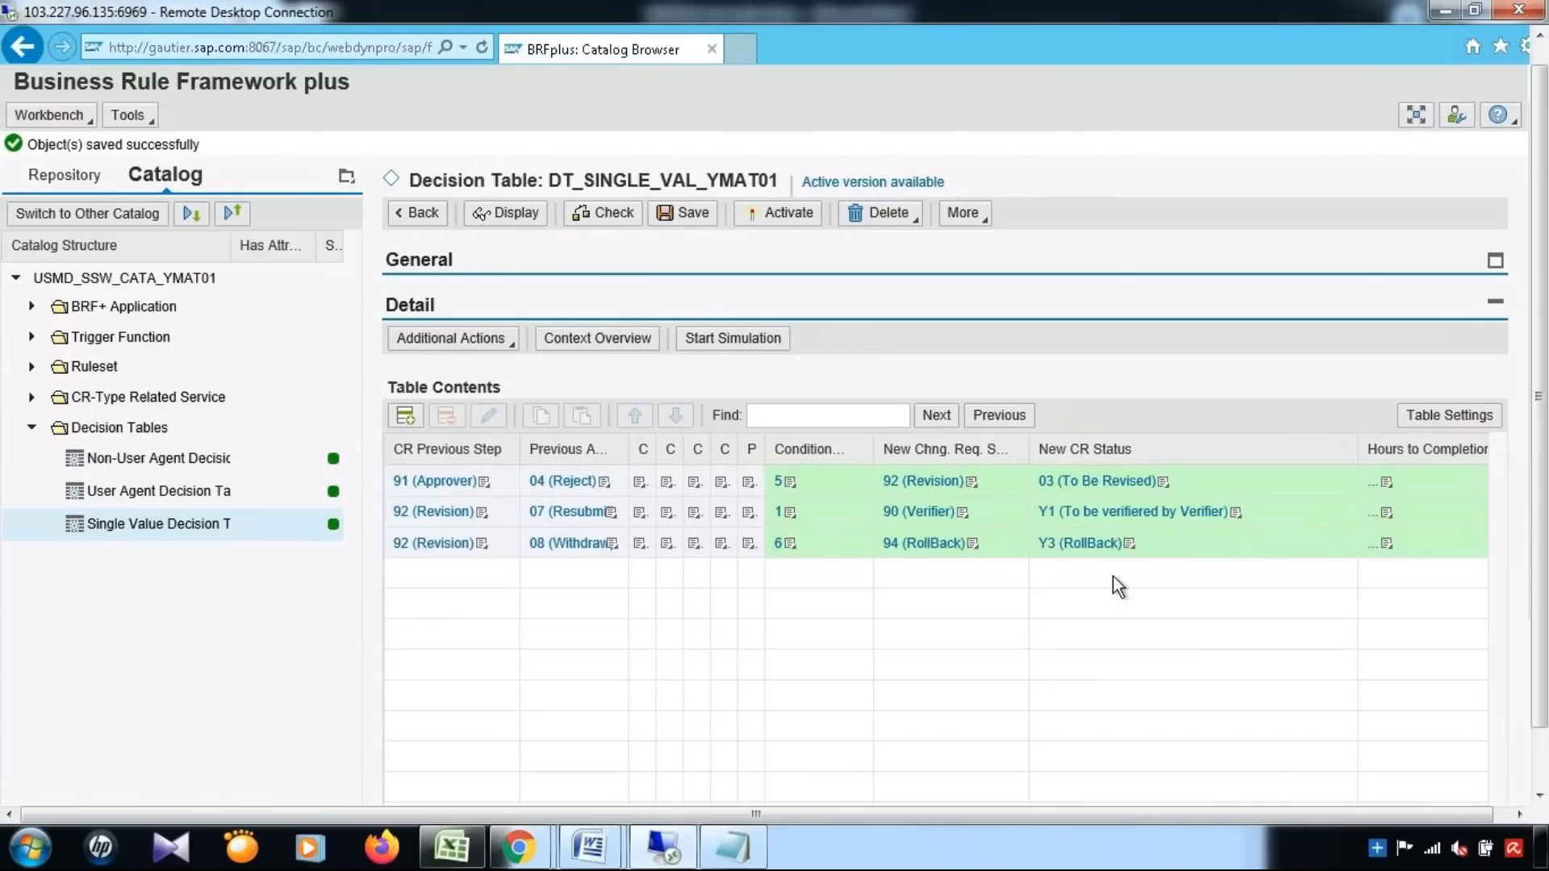
Insert an eighth row in the decision table and open its CR Previous Step for direct value input
scroll(1162, 610, "up", 2)
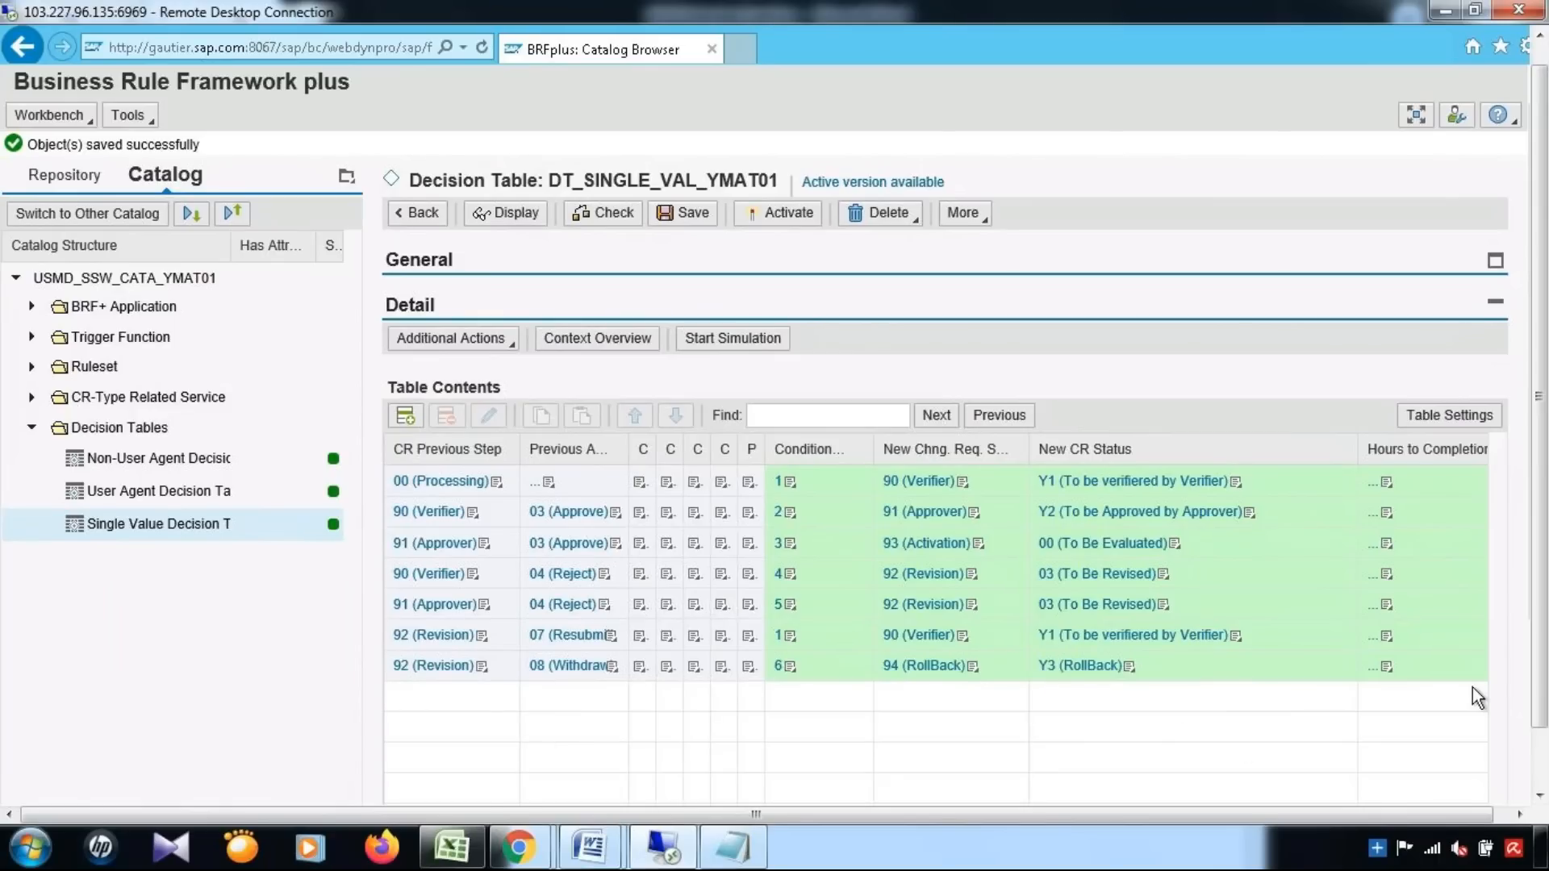
left_click_drag(1541, 521, 1541, 601)
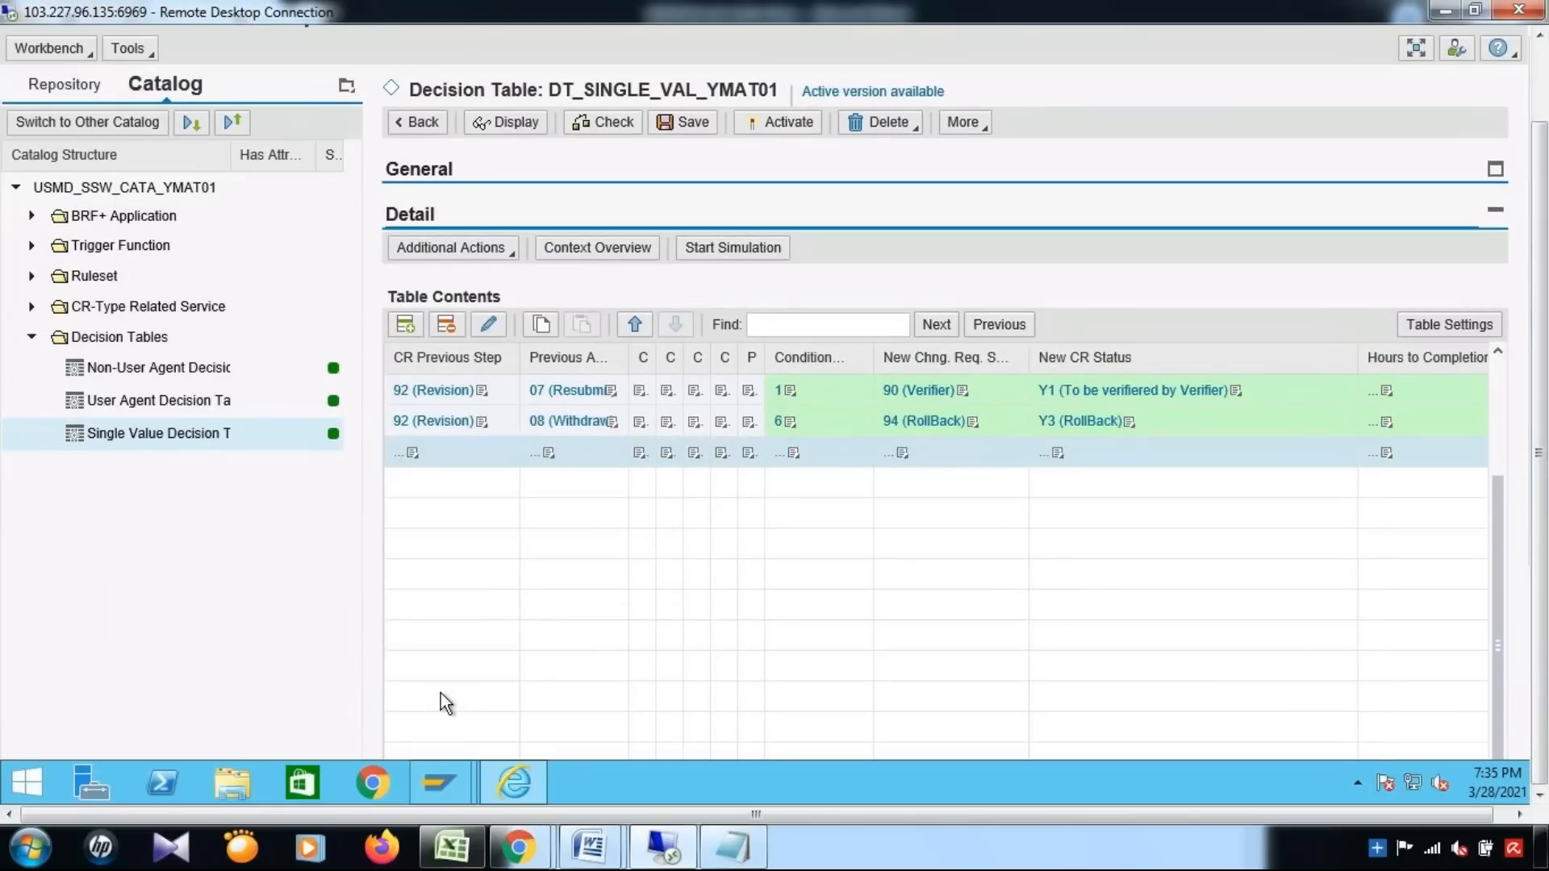
left_click(436, 455)
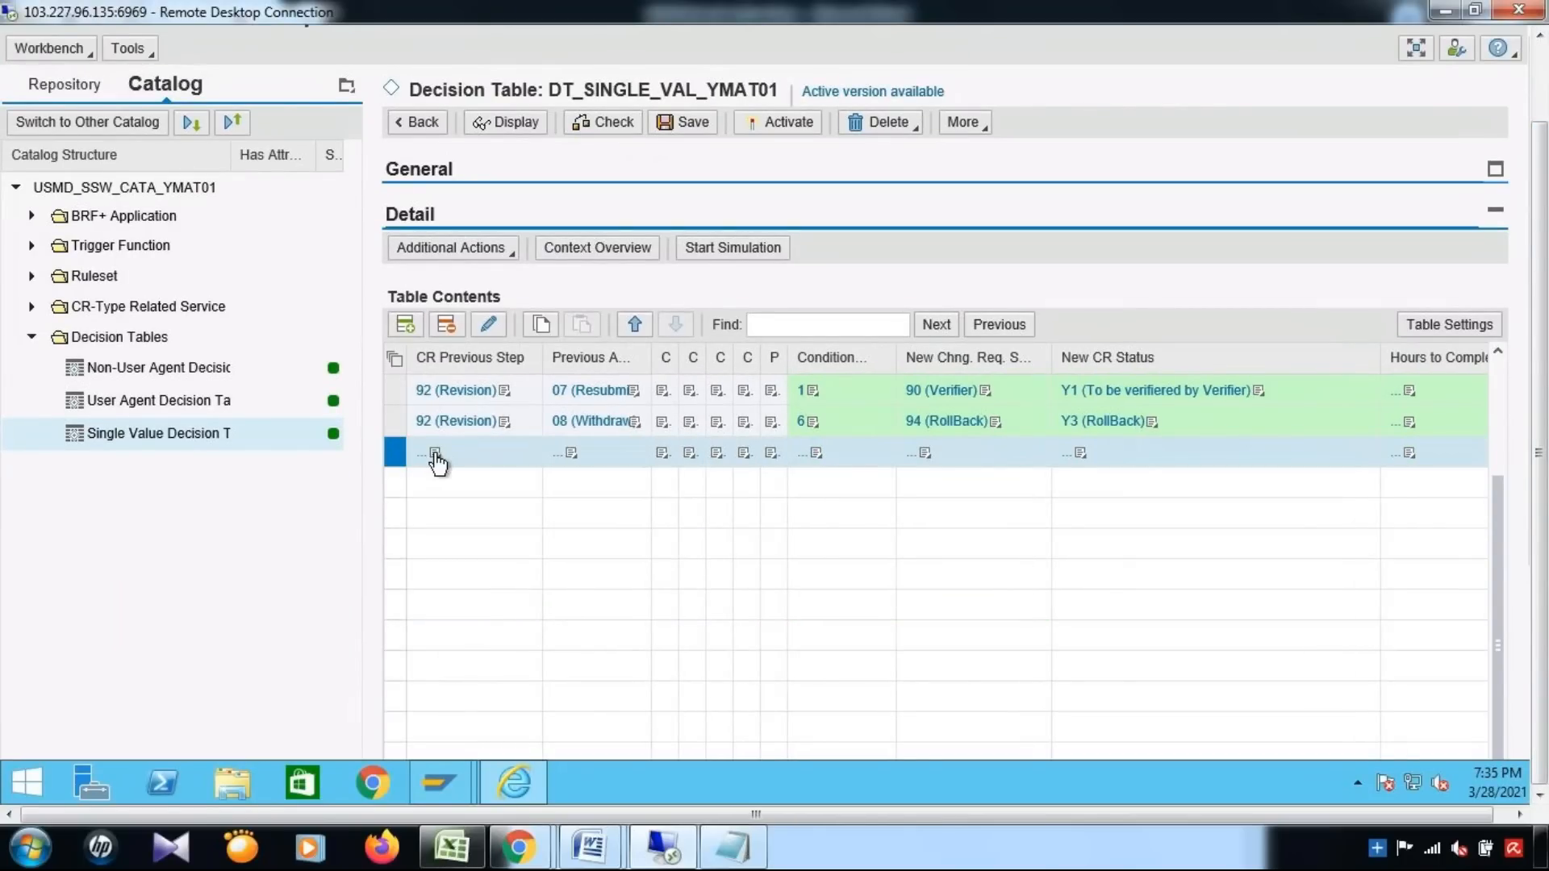
left_click(408, 477)
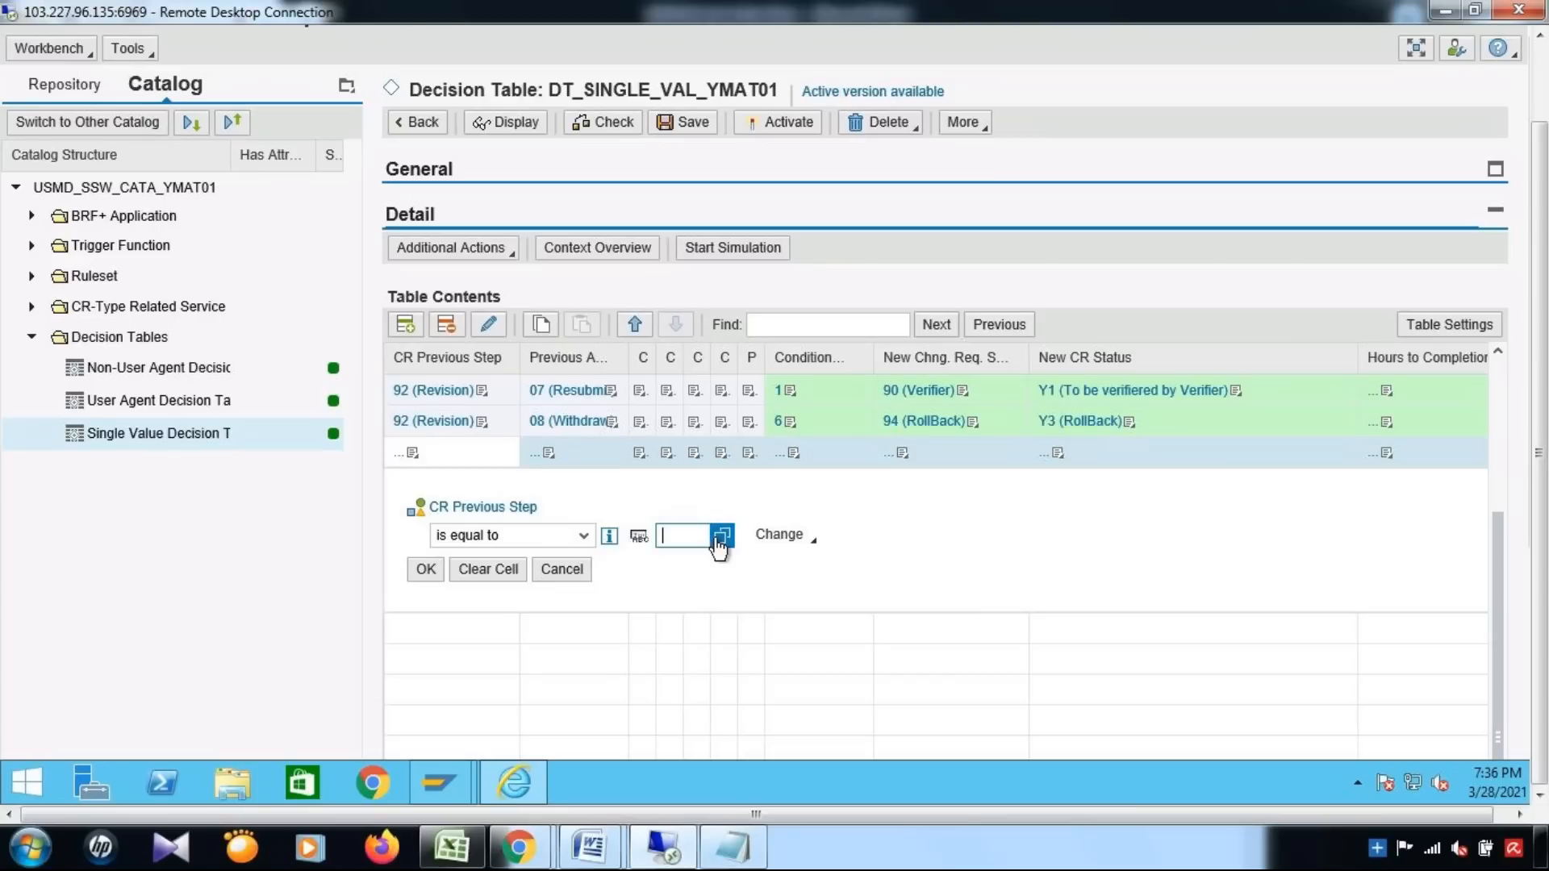
Switch to the Excel workbook, check the approver's actions in the workflow outline, and return to the decision table
left_click(440, 854)
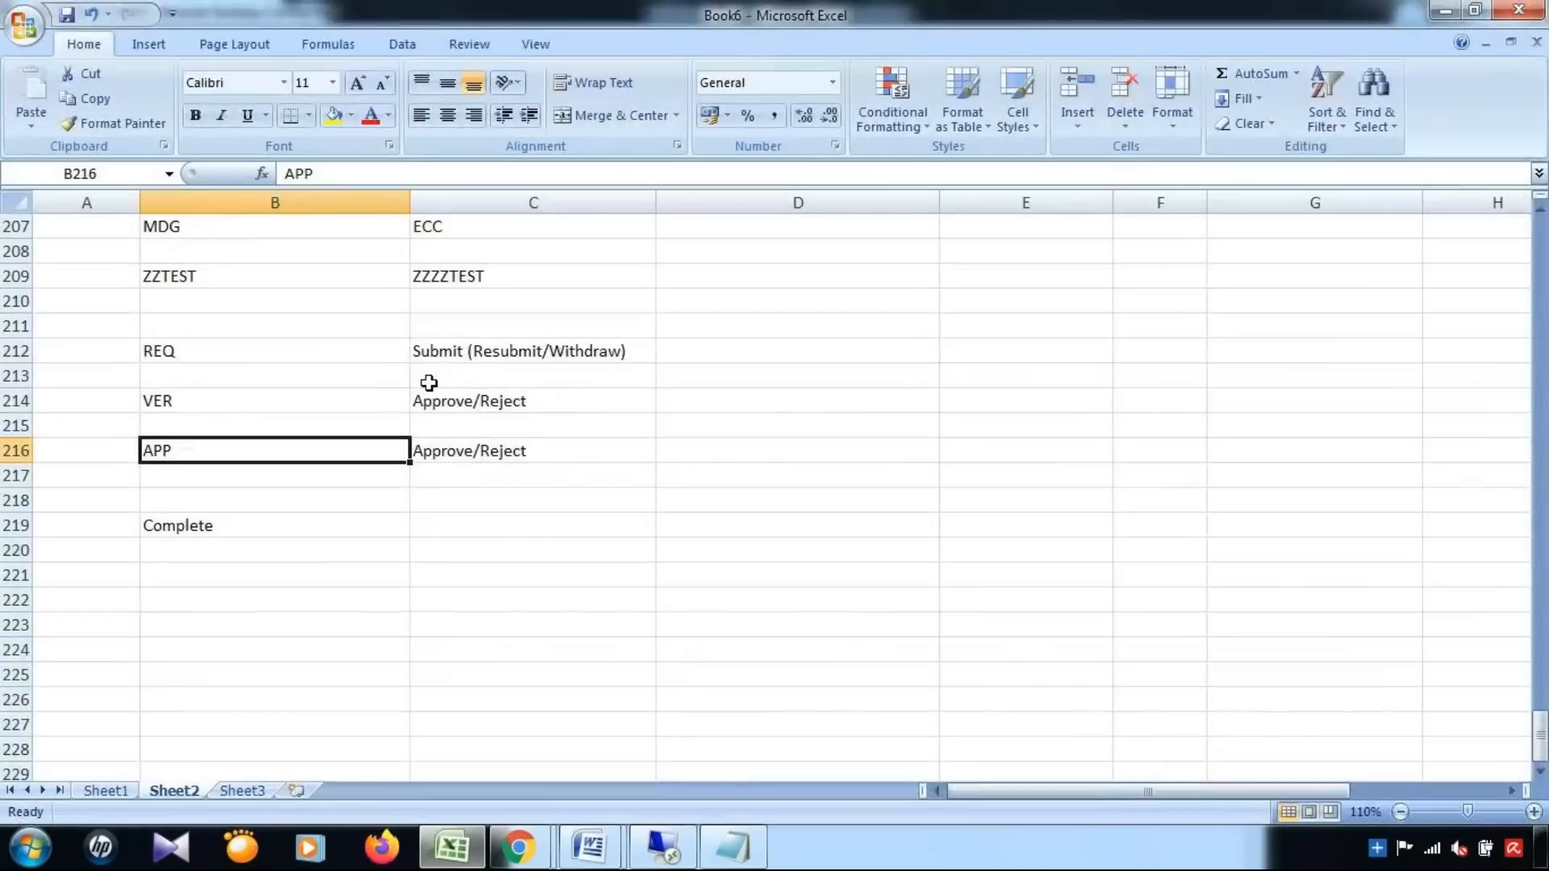
left_click(223, 508)
left_click(427, 453)
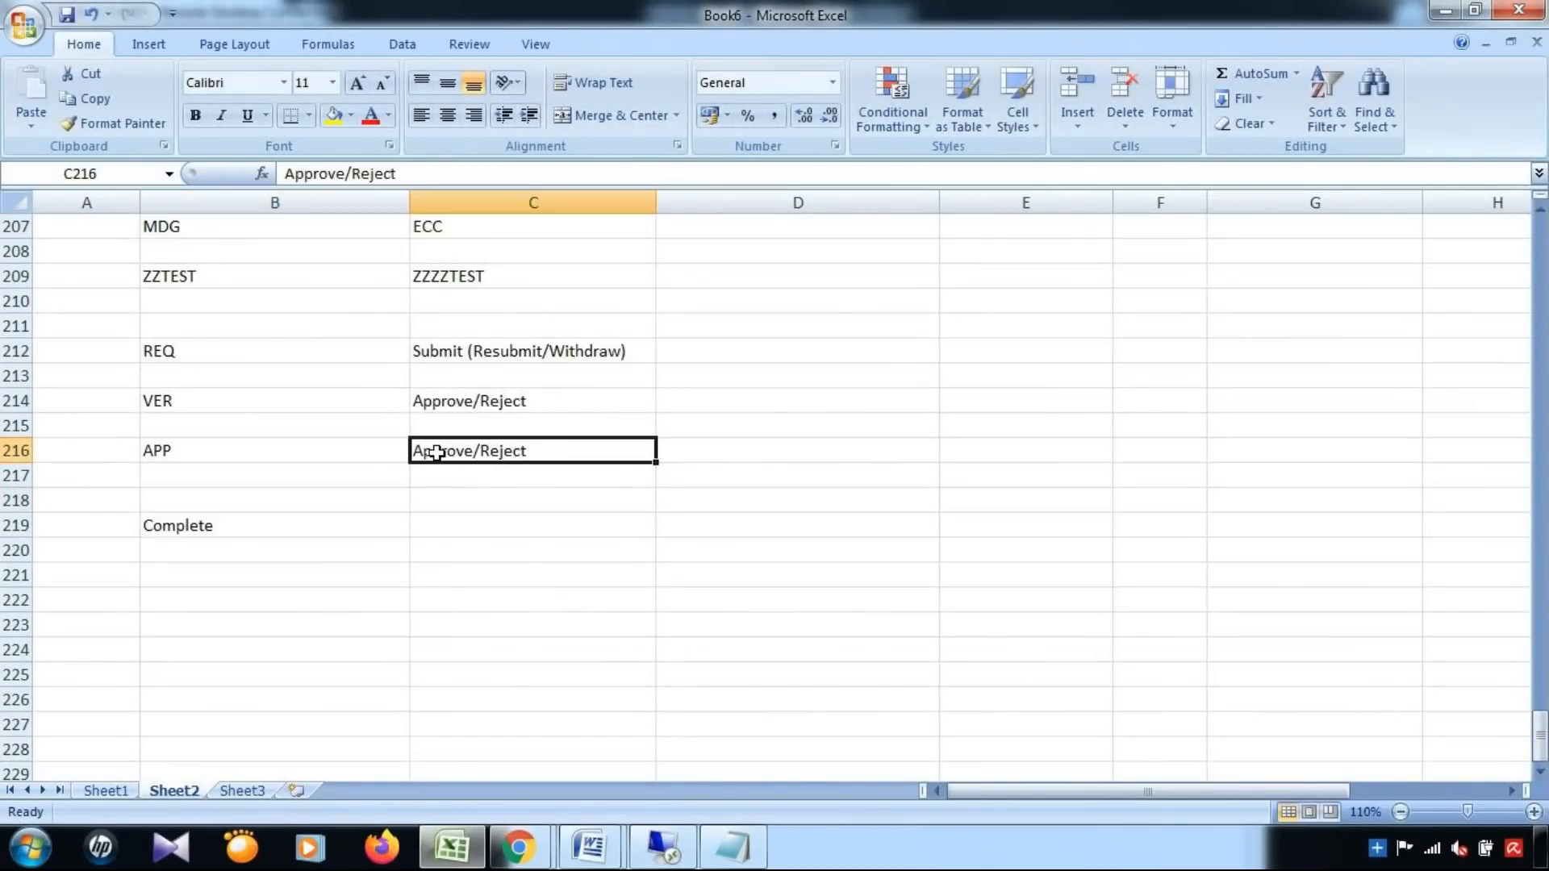
left_click(1449, 9)
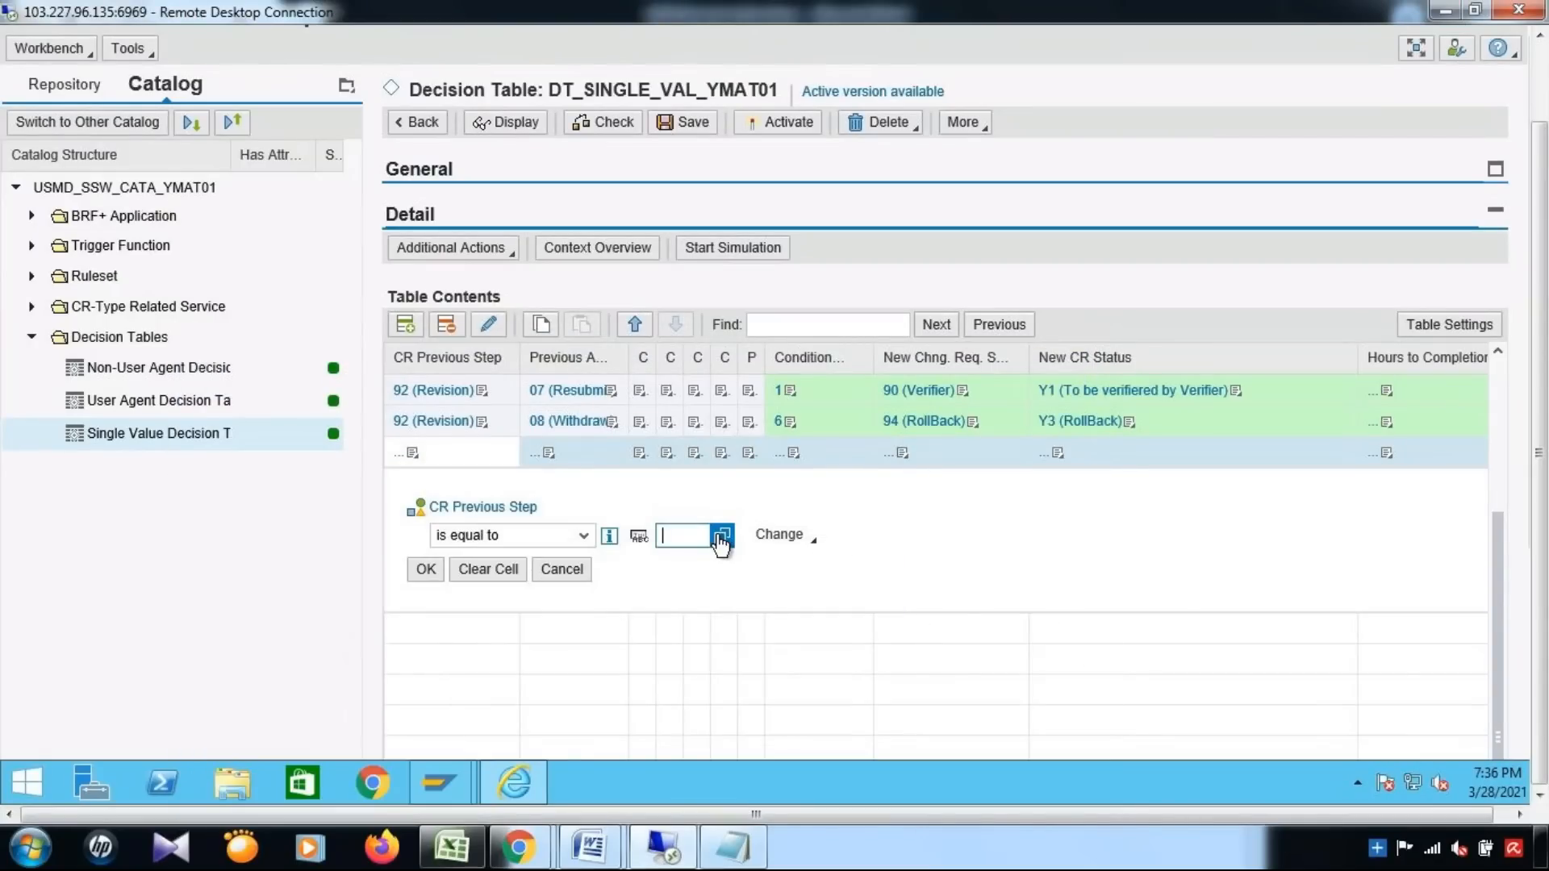
Set the eighth row's CR Previous Step to 93 (Activation) from the value list
left_click(721, 539)
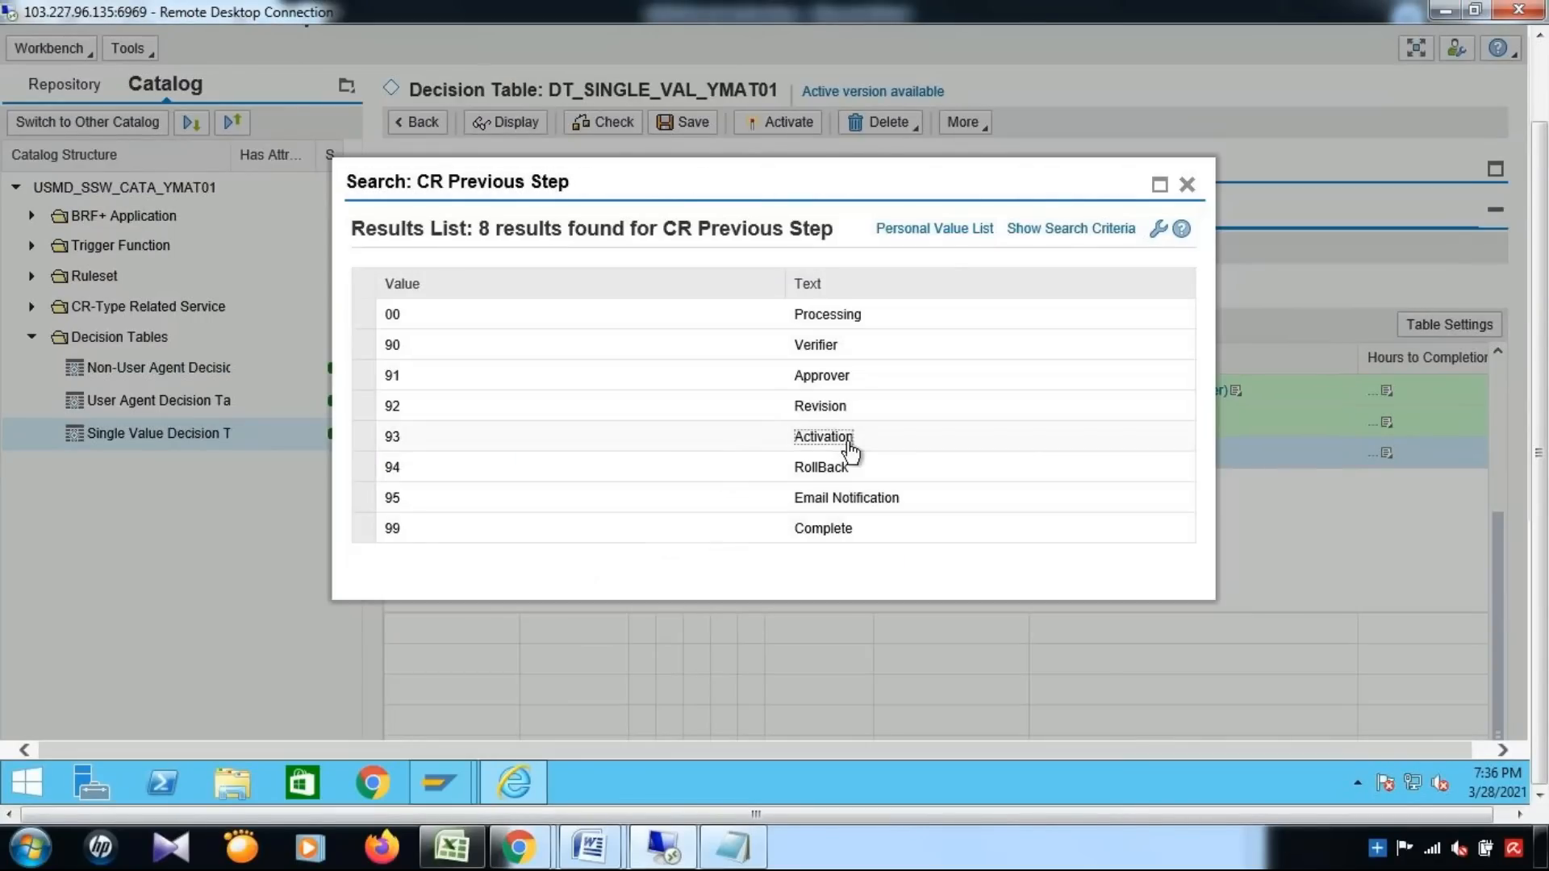
left_click(850, 450)
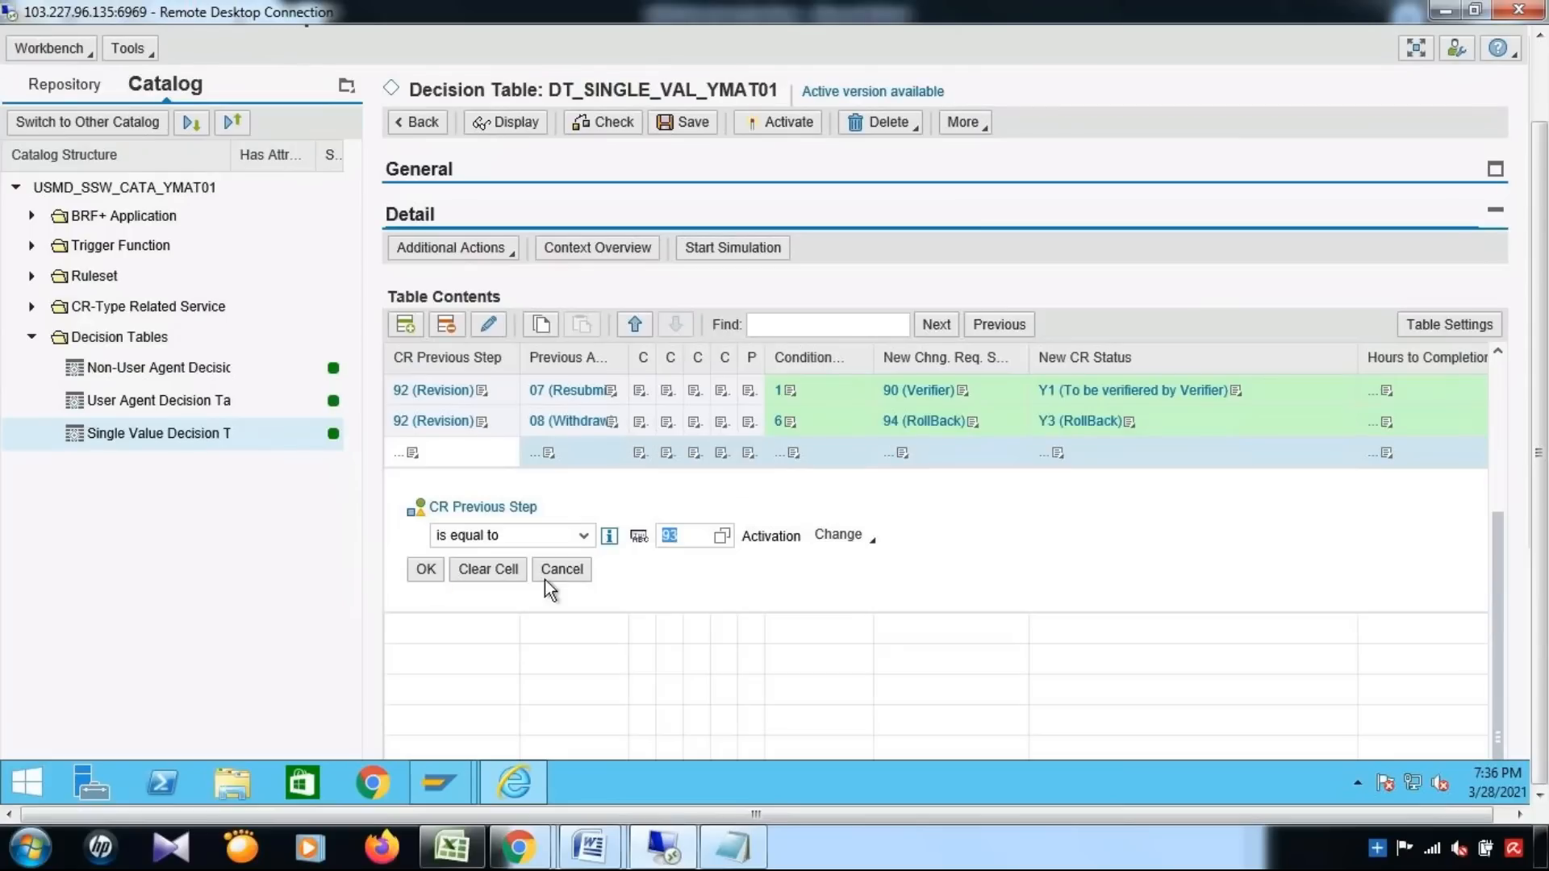
left_click(429, 576)
Set the eighth row's Previous Action to 31 (Activation successful) from the value list
left_click(549, 456)
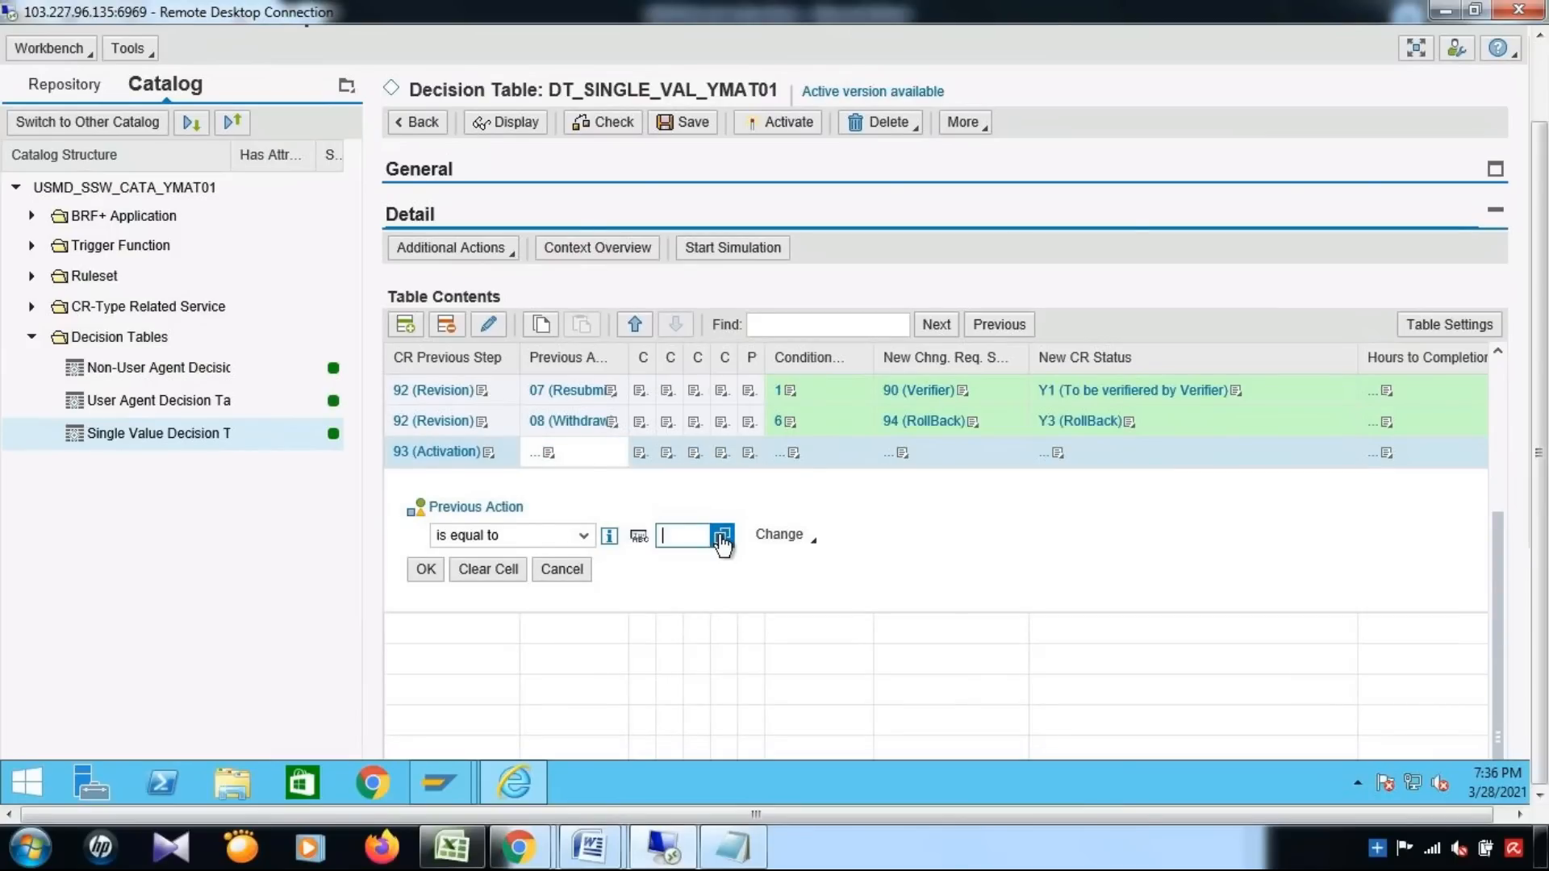
left_click(722, 537)
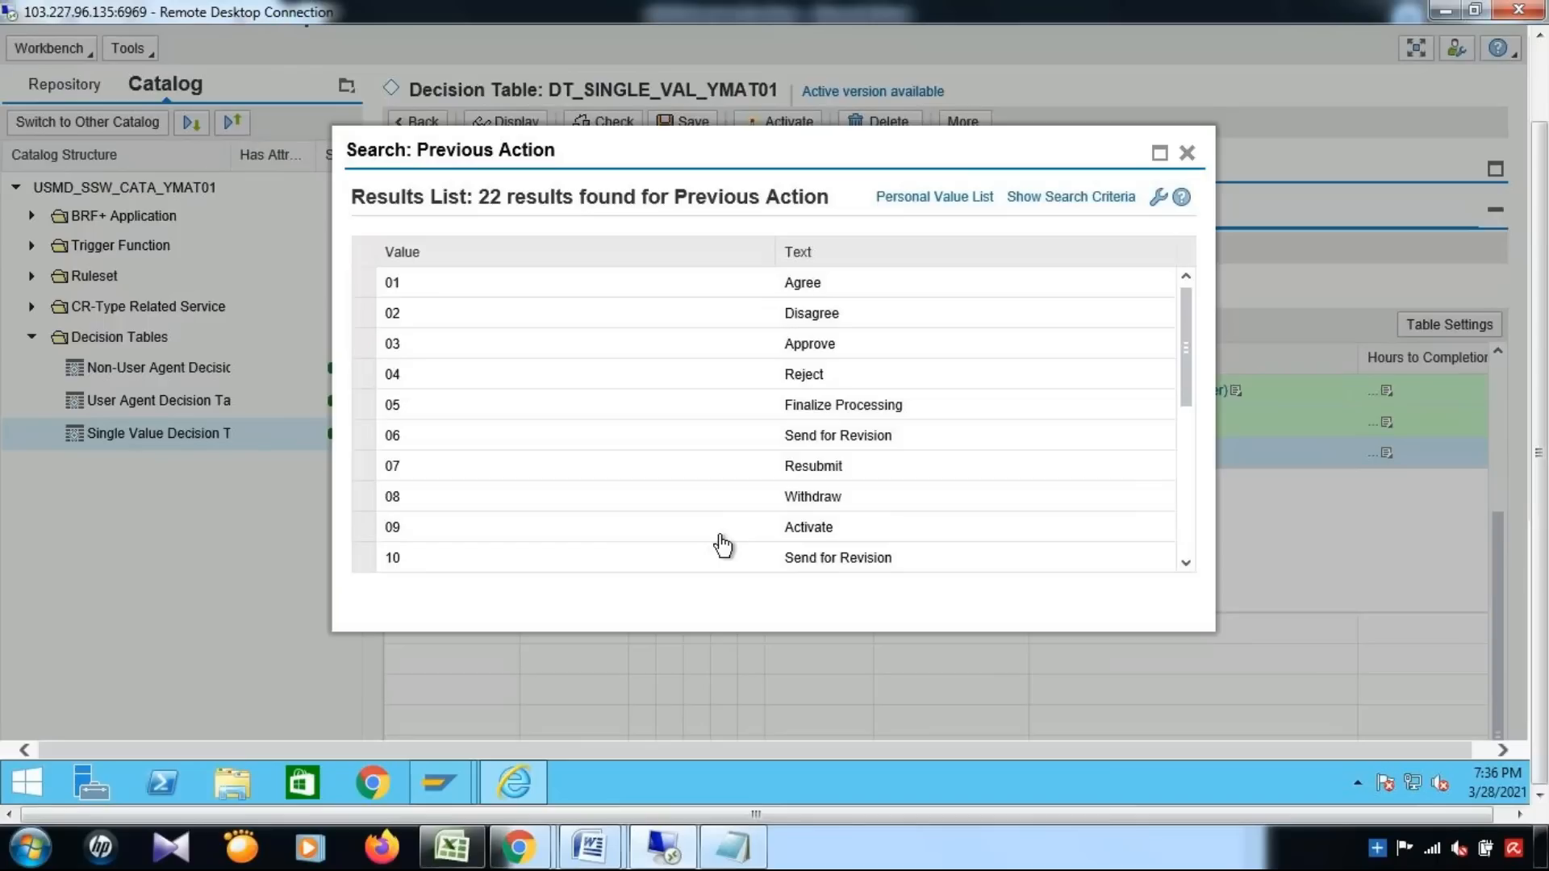
left_click_drag(1188, 376, 1187, 520)
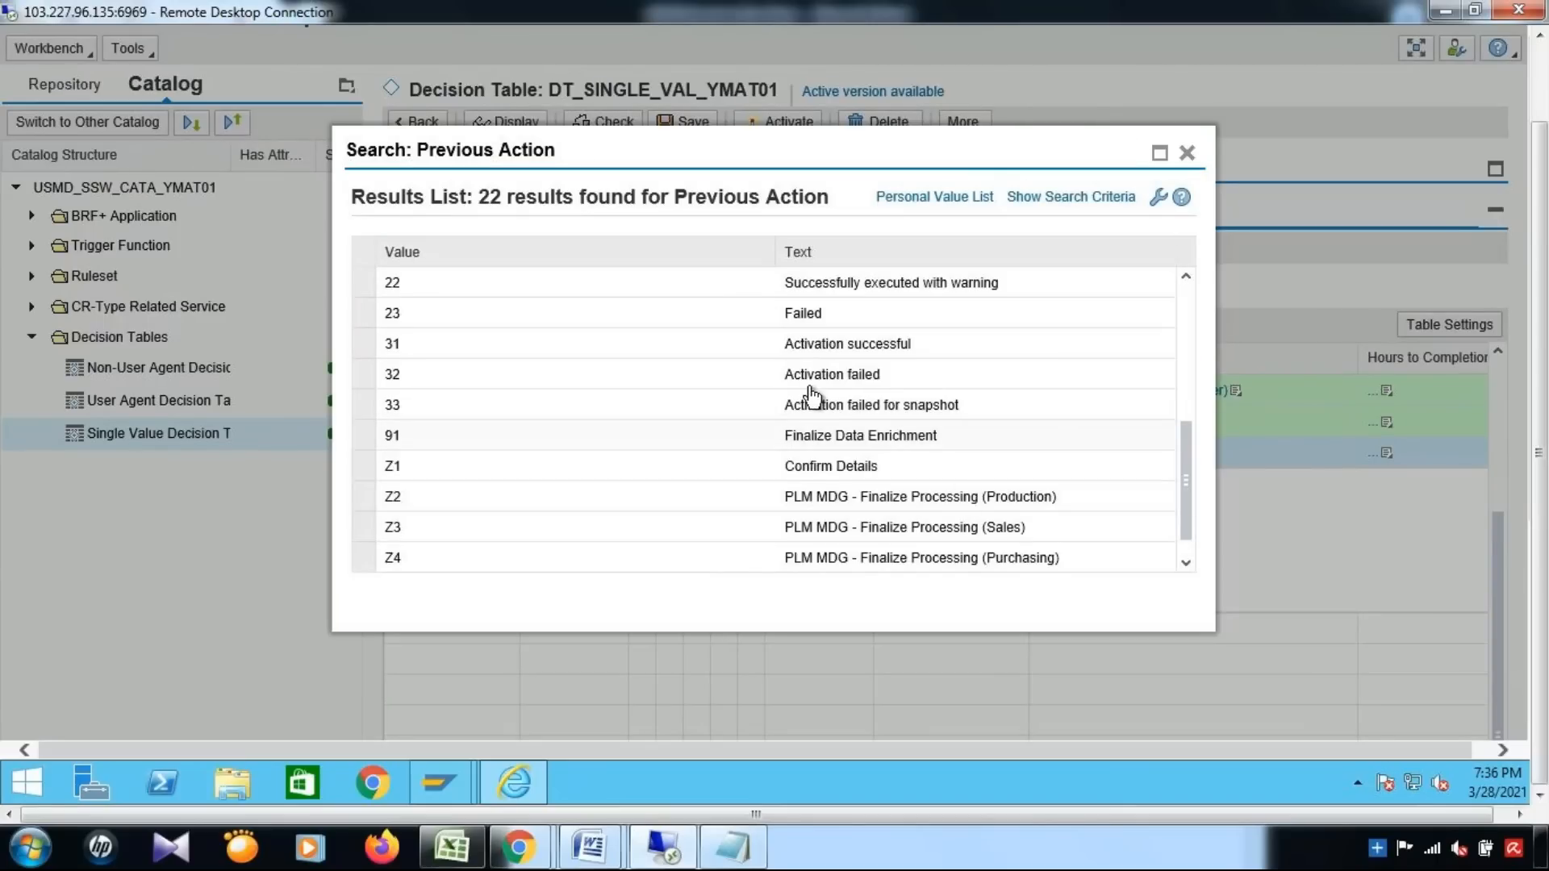
left_click(876, 349)
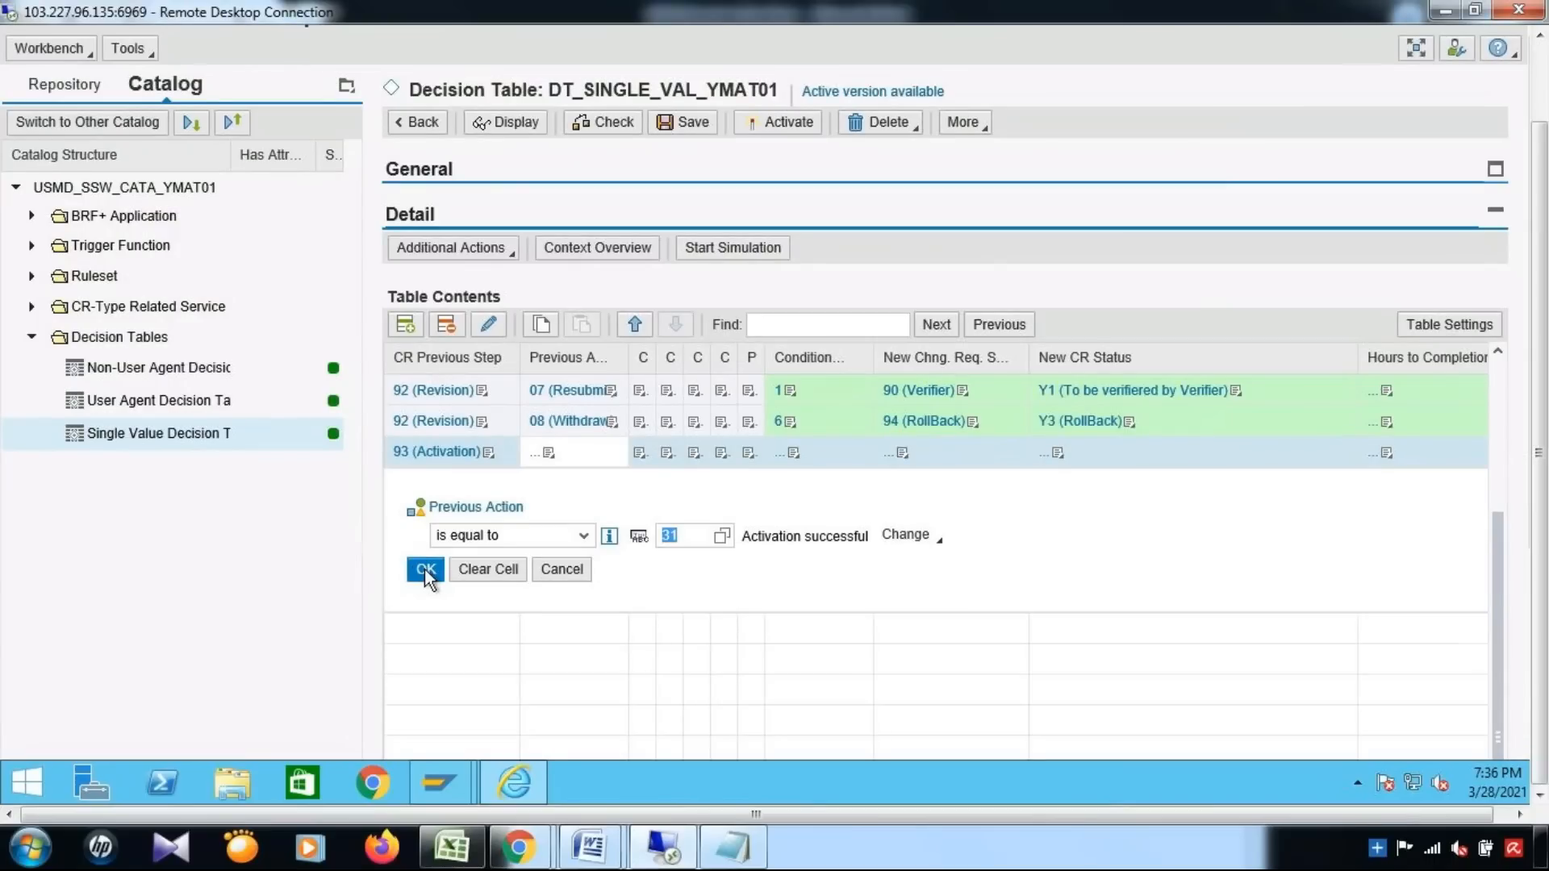
left_click(424, 569)
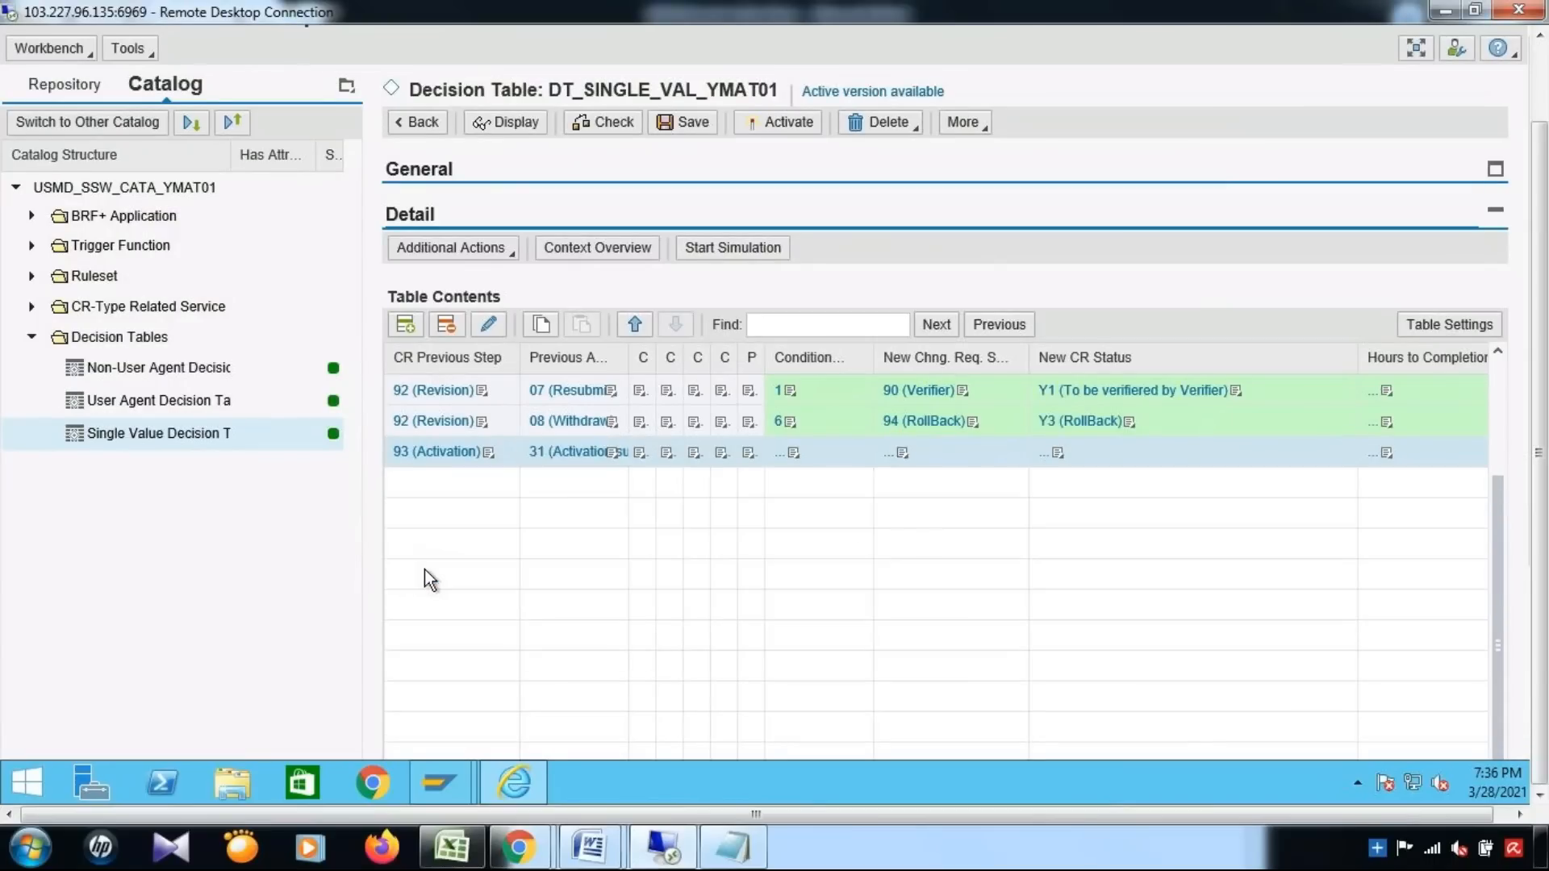
Set the eighth row's Condition Alias to 7 by direct value input
left_click(792, 453)
left_click(737, 532)
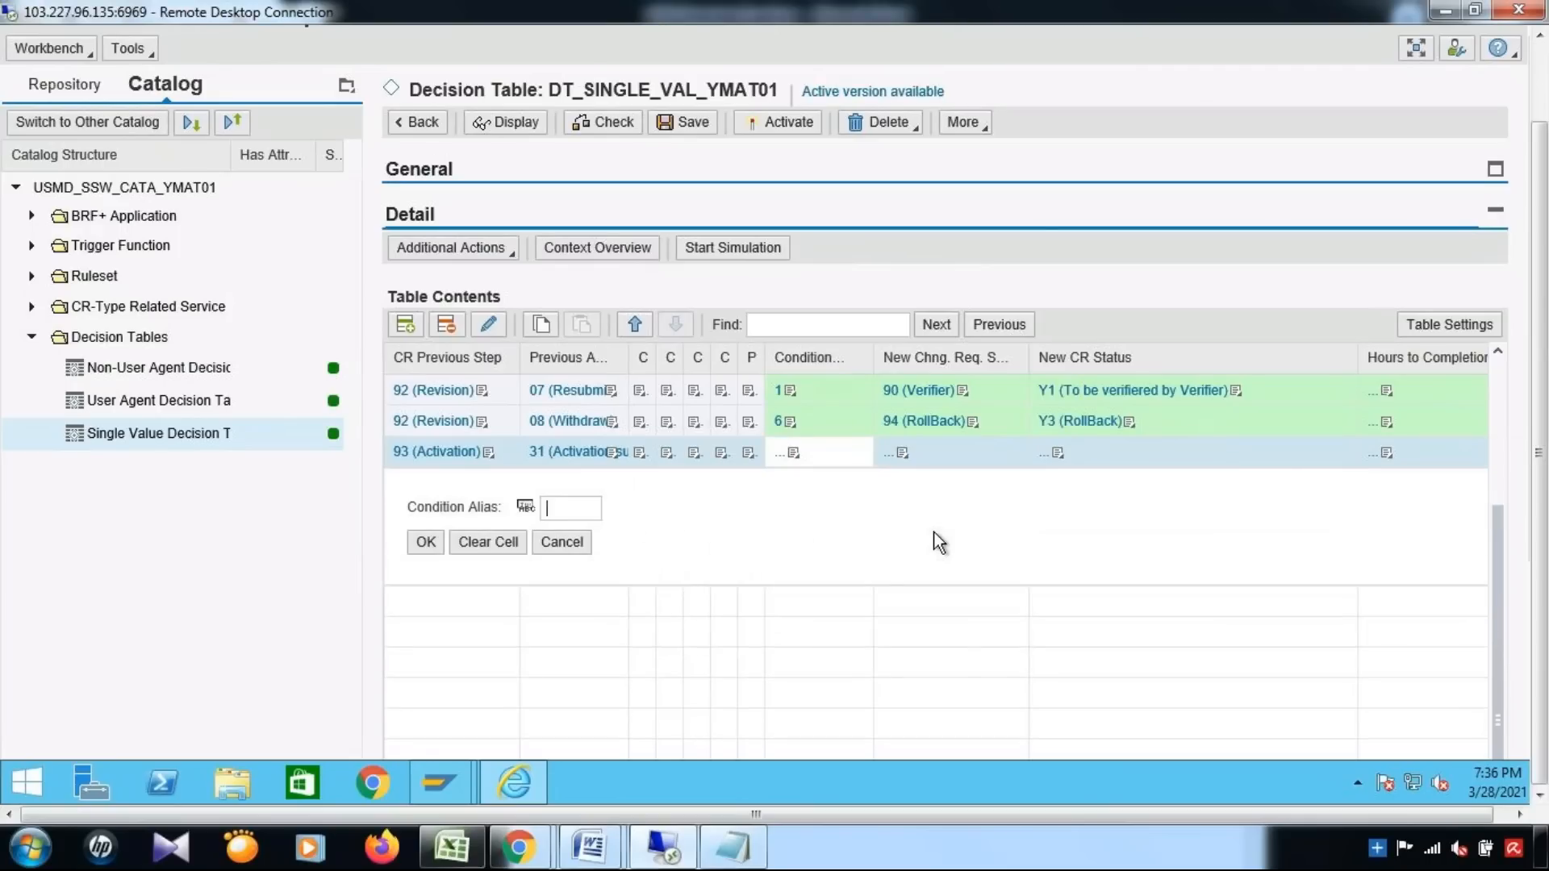
type("7")
left_click(426, 542)
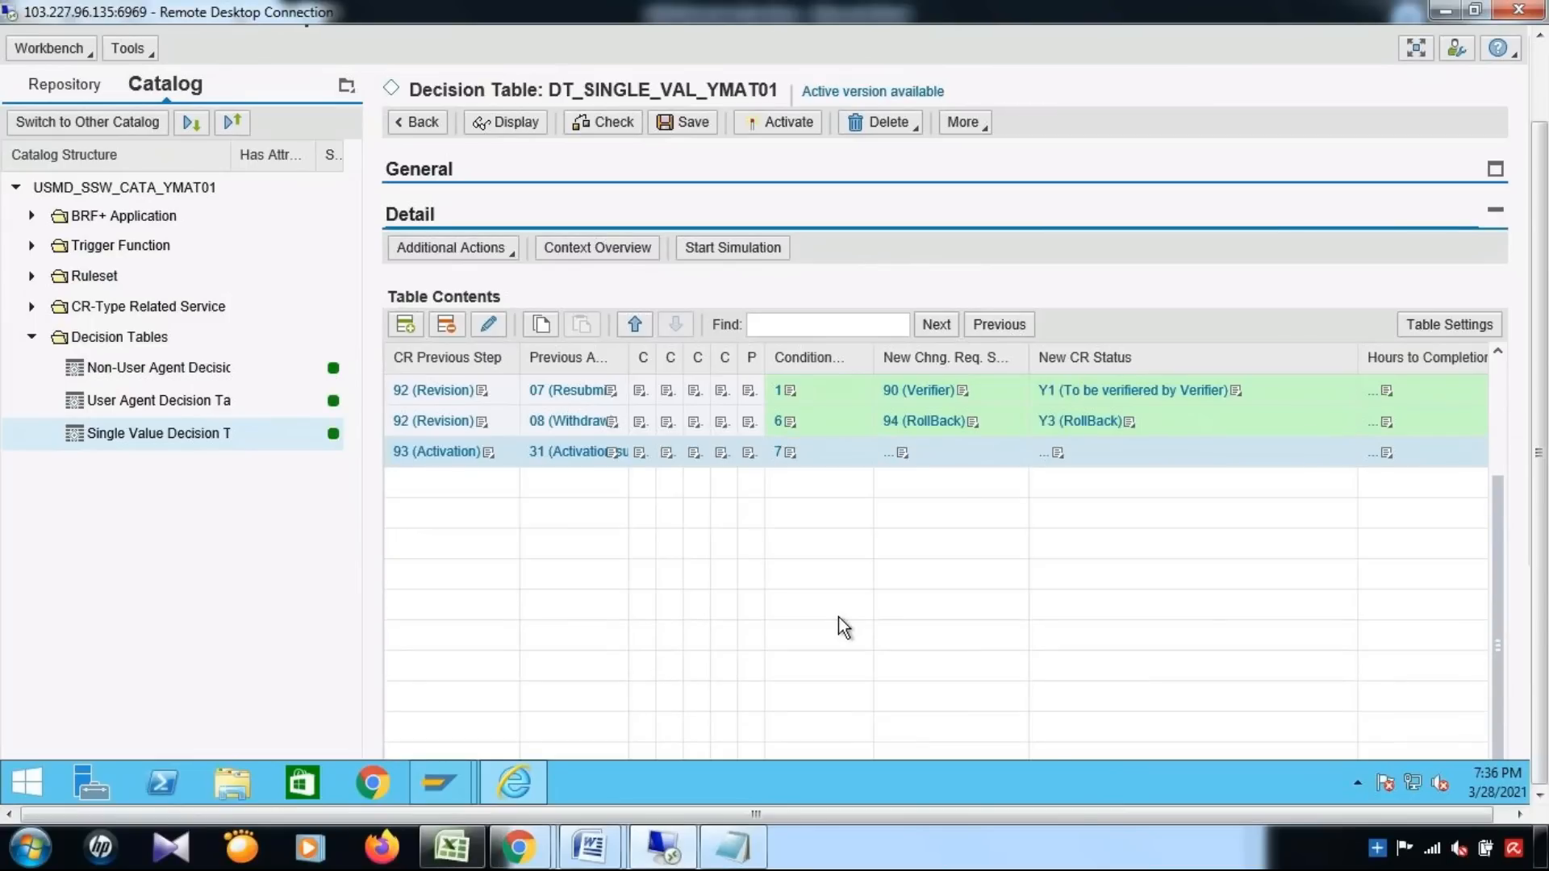
Set the eighth row's New Chng. Req. Step to 99 (Complete) from the value list
left_click(901, 453)
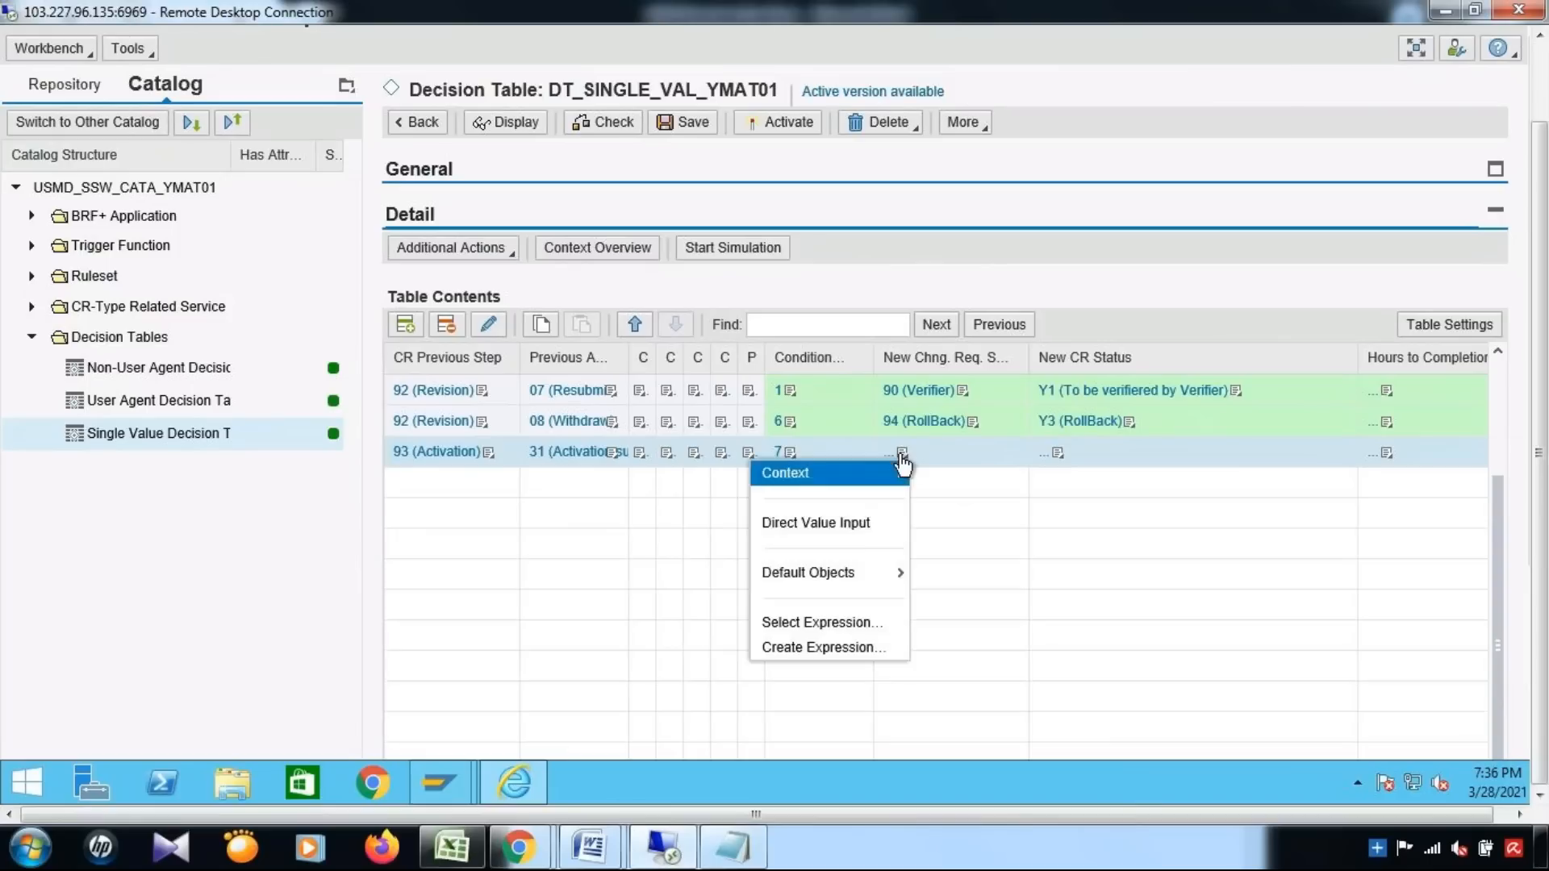
left_click(851, 538)
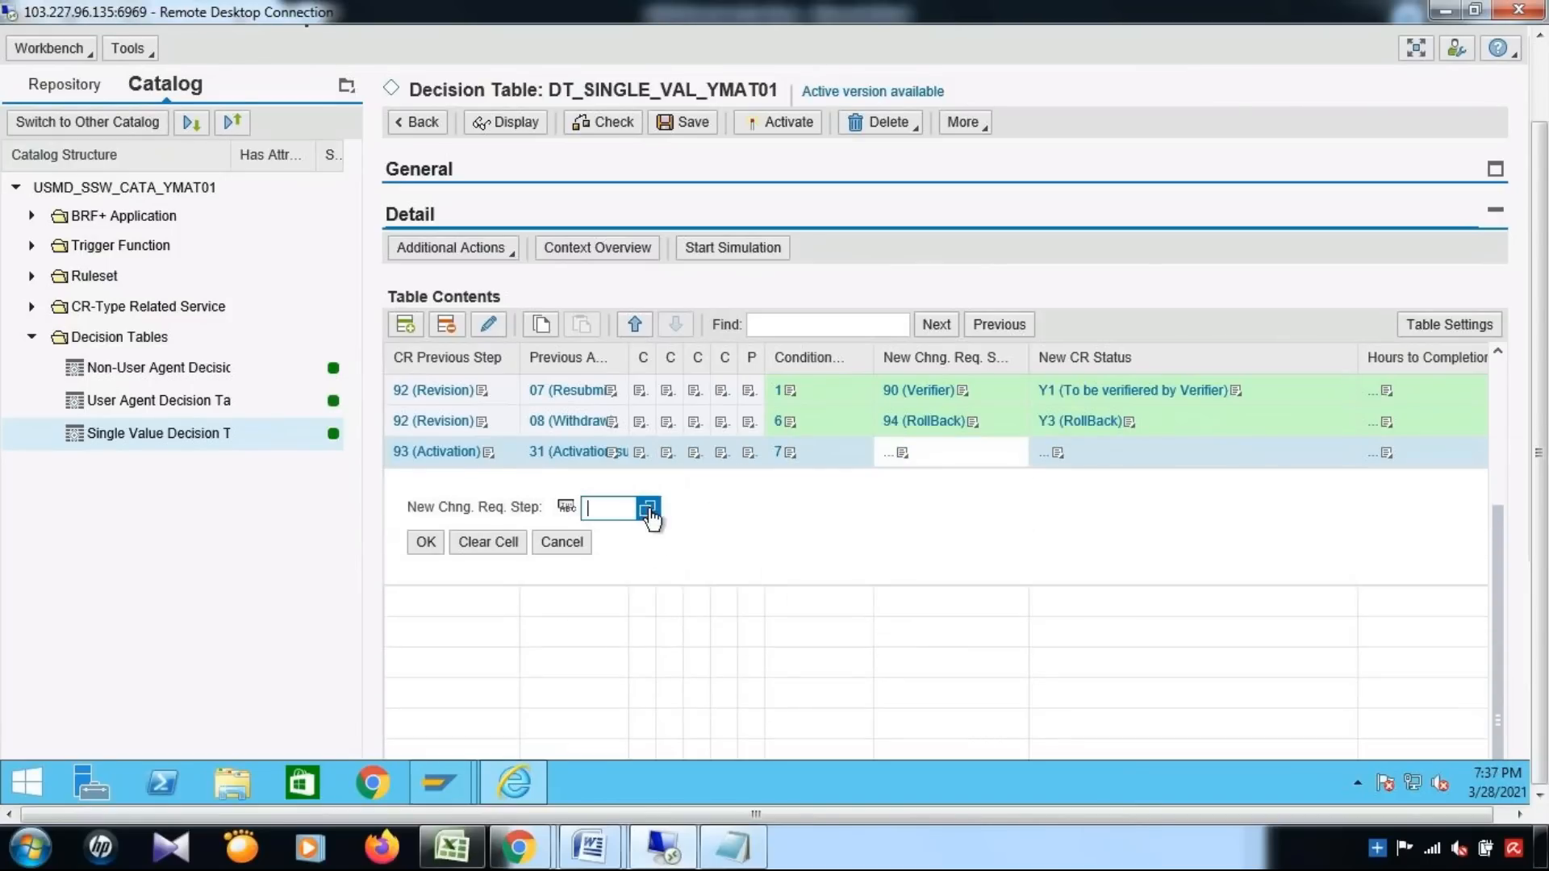
left_click(648, 509)
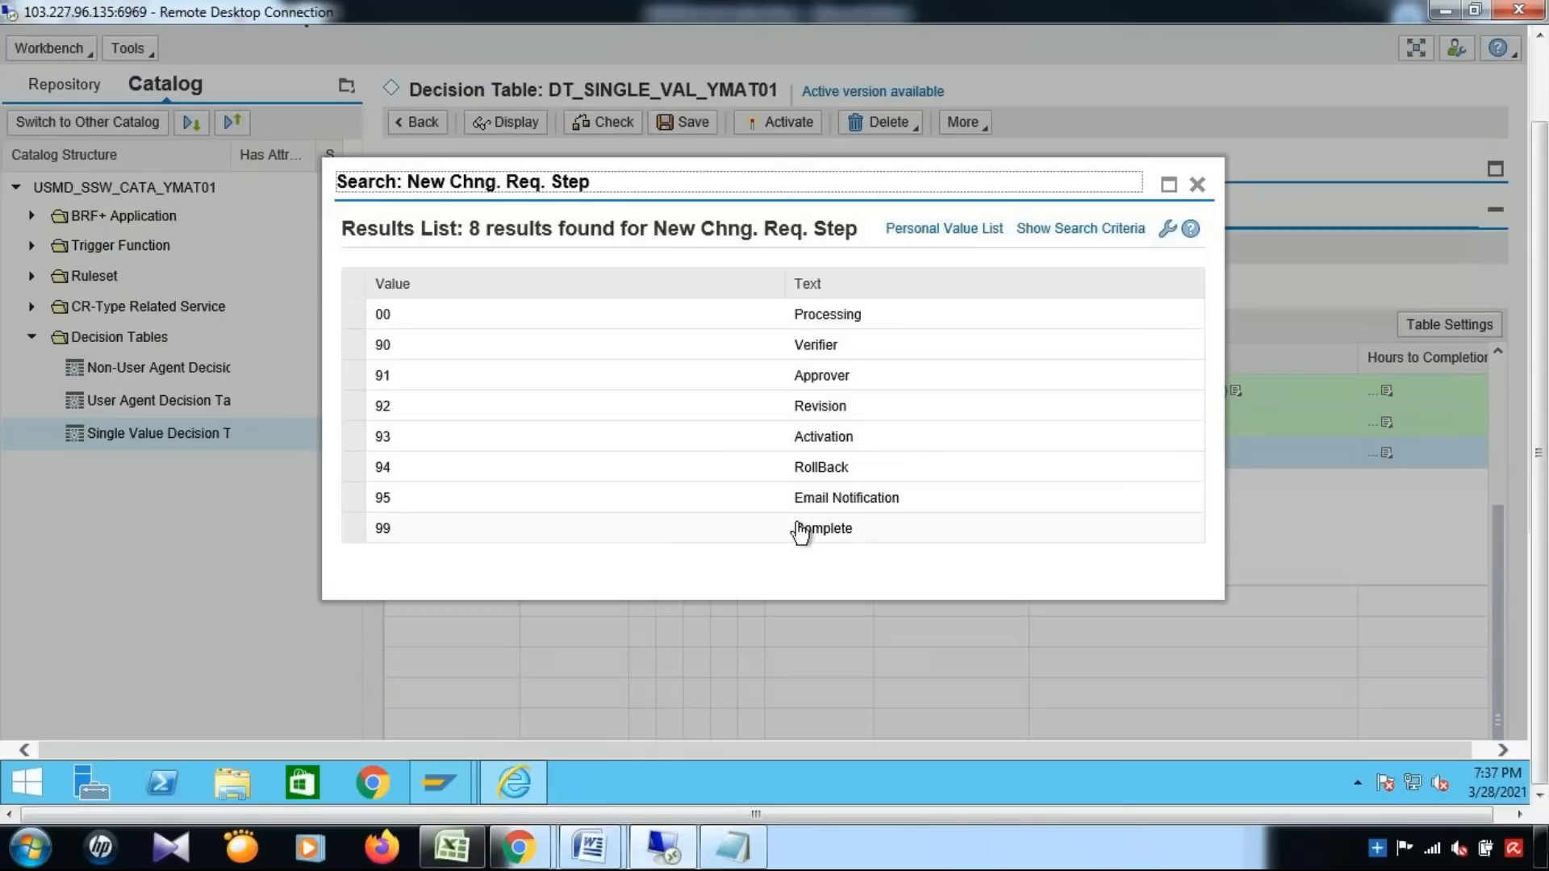
left_click(848, 534)
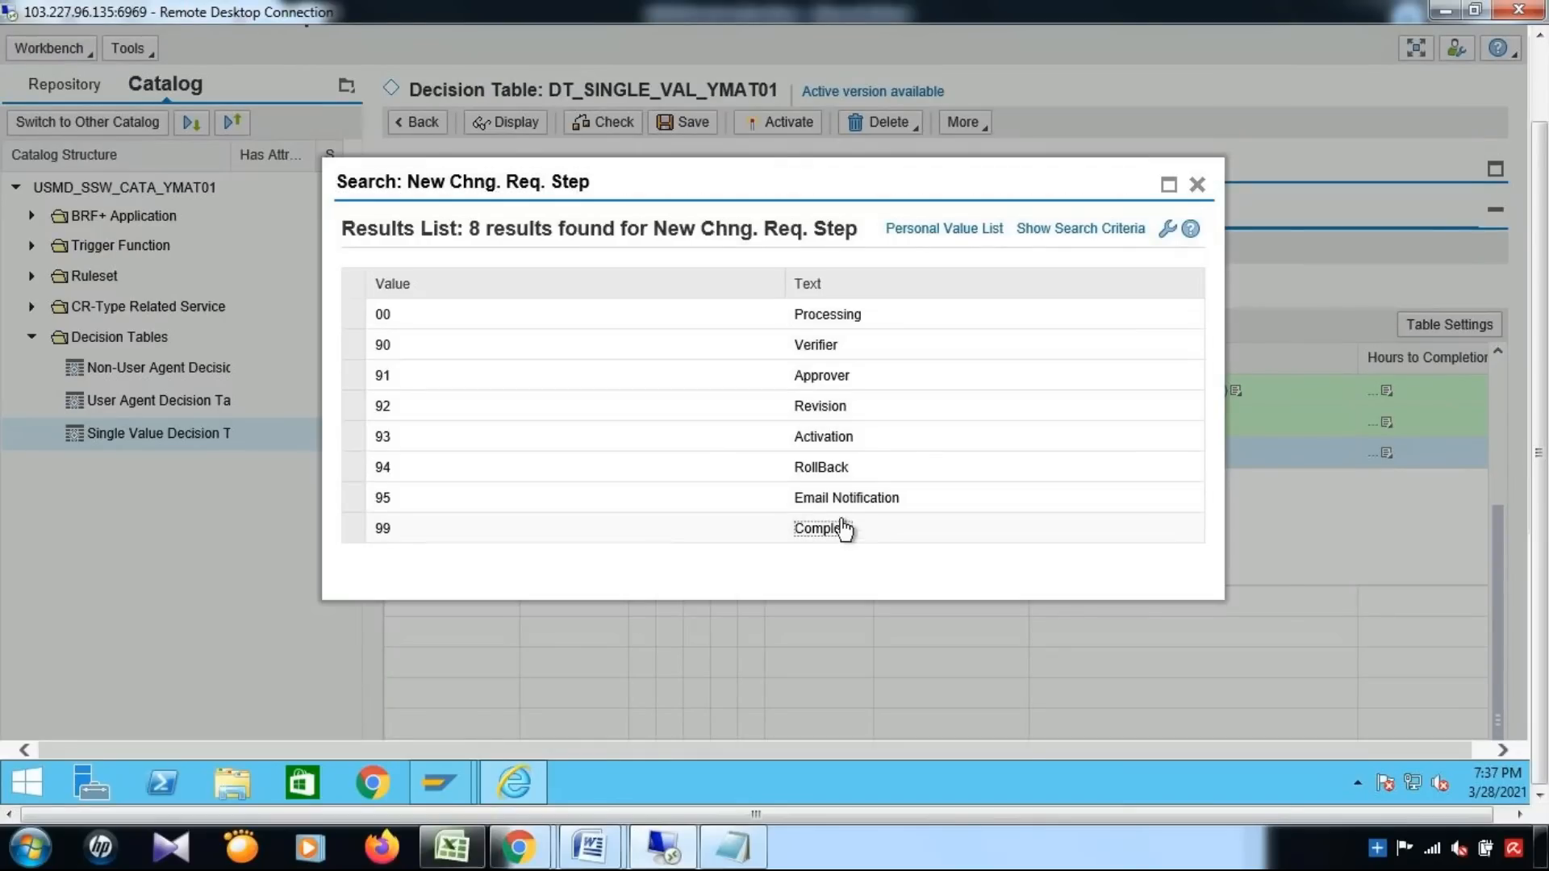
left_click(845, 530)
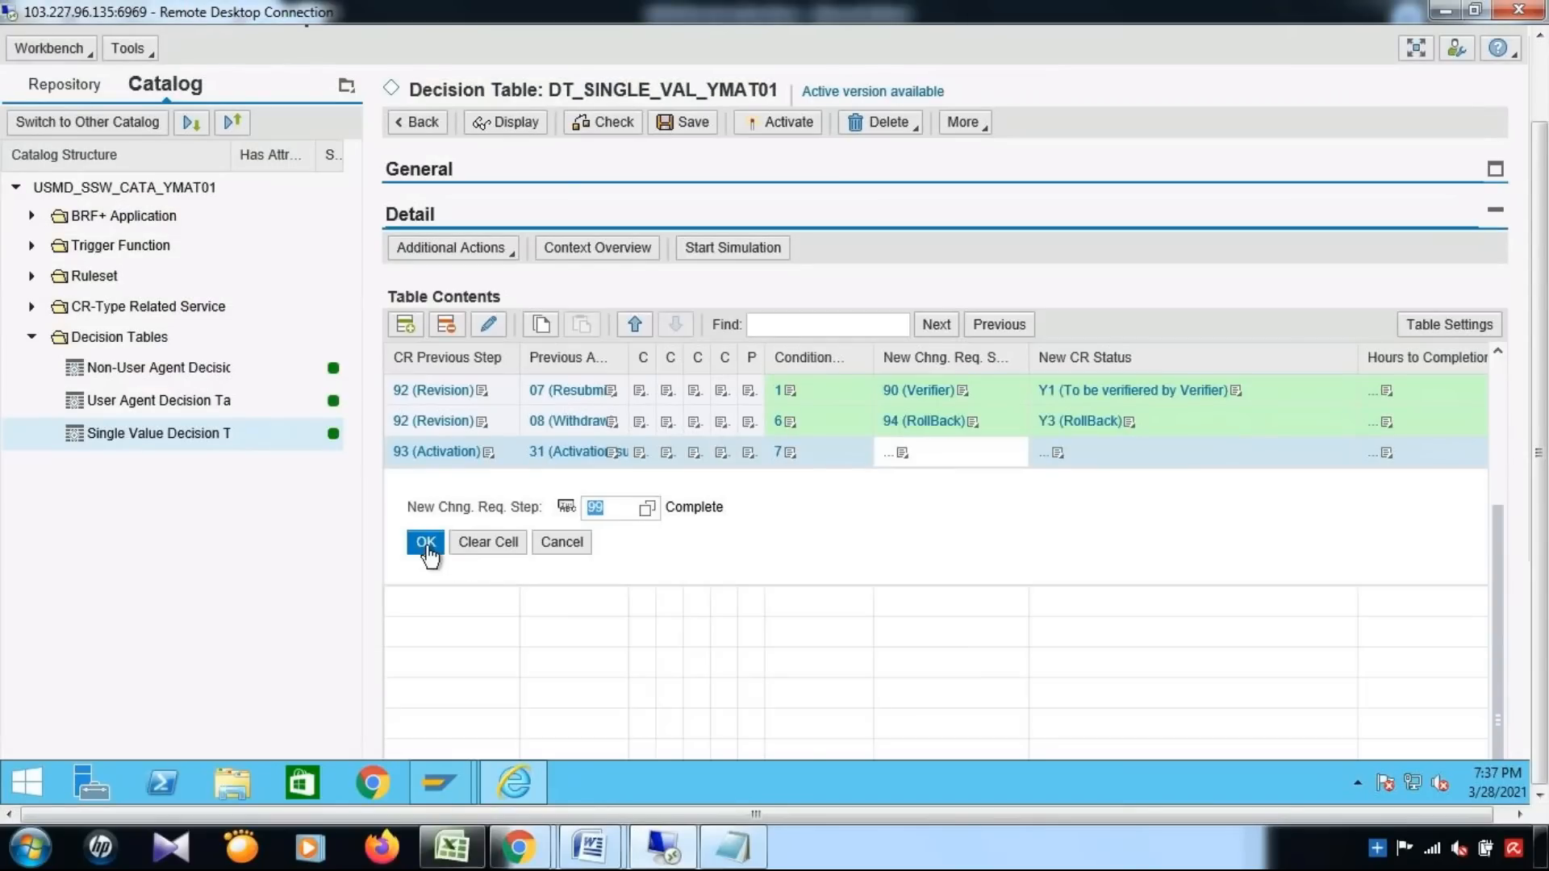
key("Return")
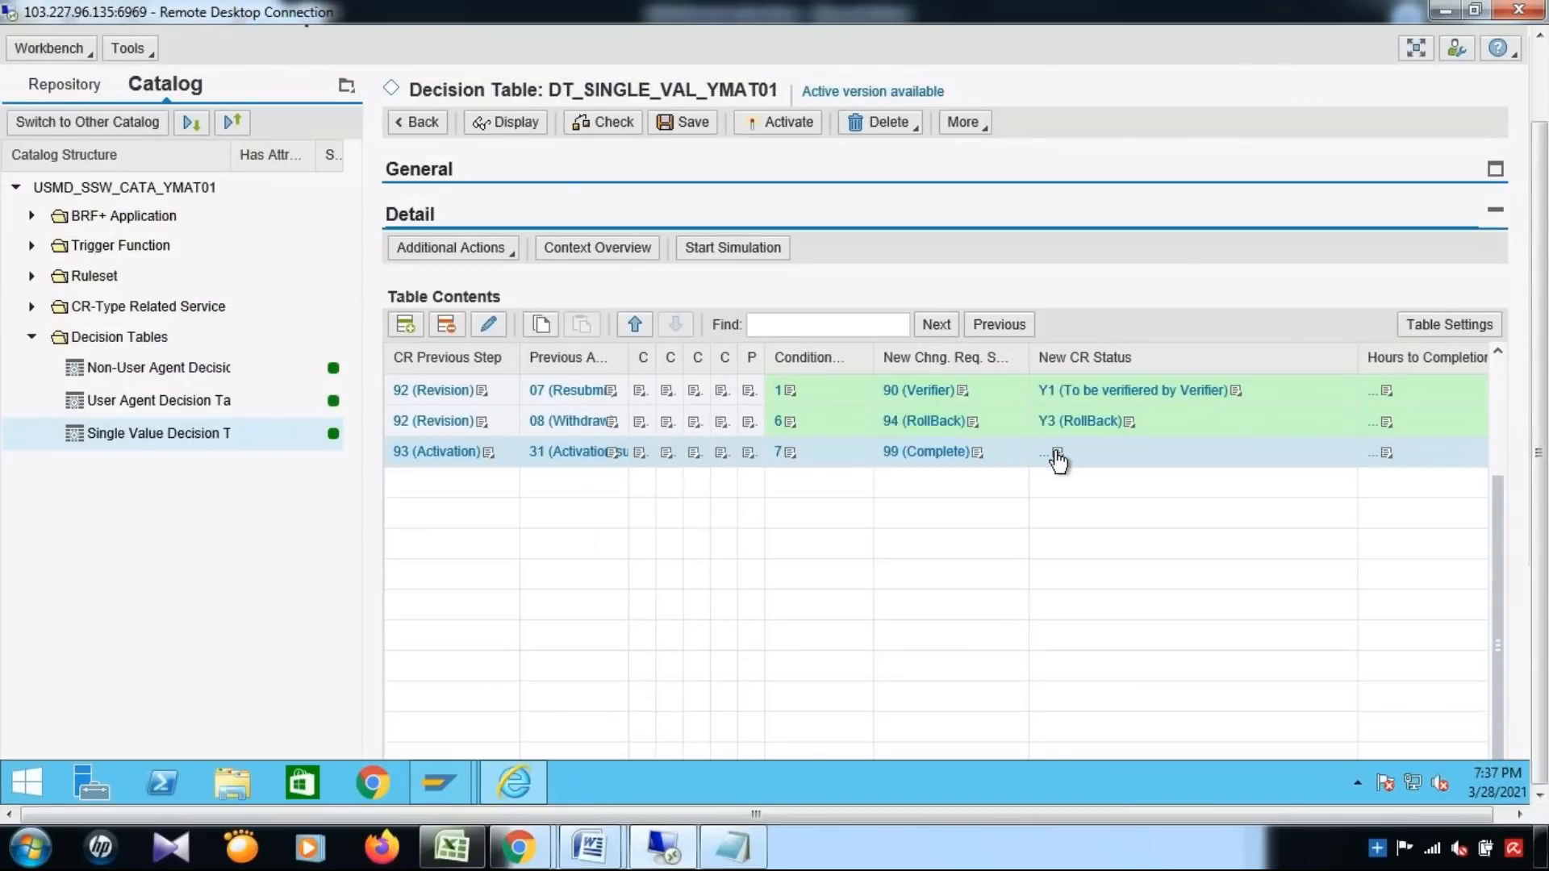
Set the eighth row's New CR Status to 05 (Final Check Approved) from the value list and save the decision table
left_click(1057, 455)
left_click(1037, 524)
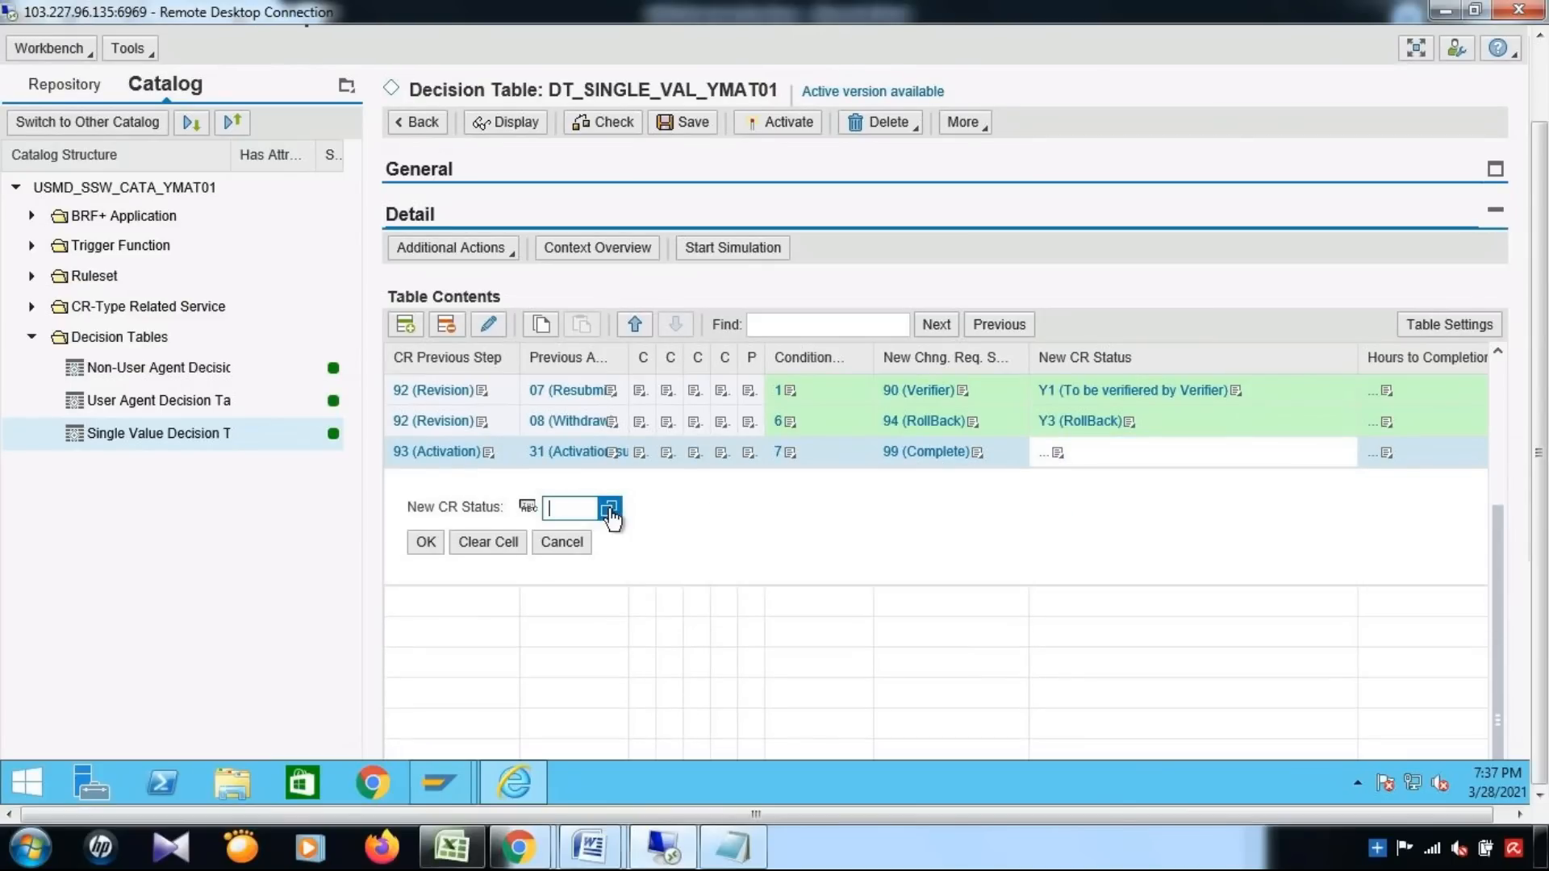
left_click(609, 510)
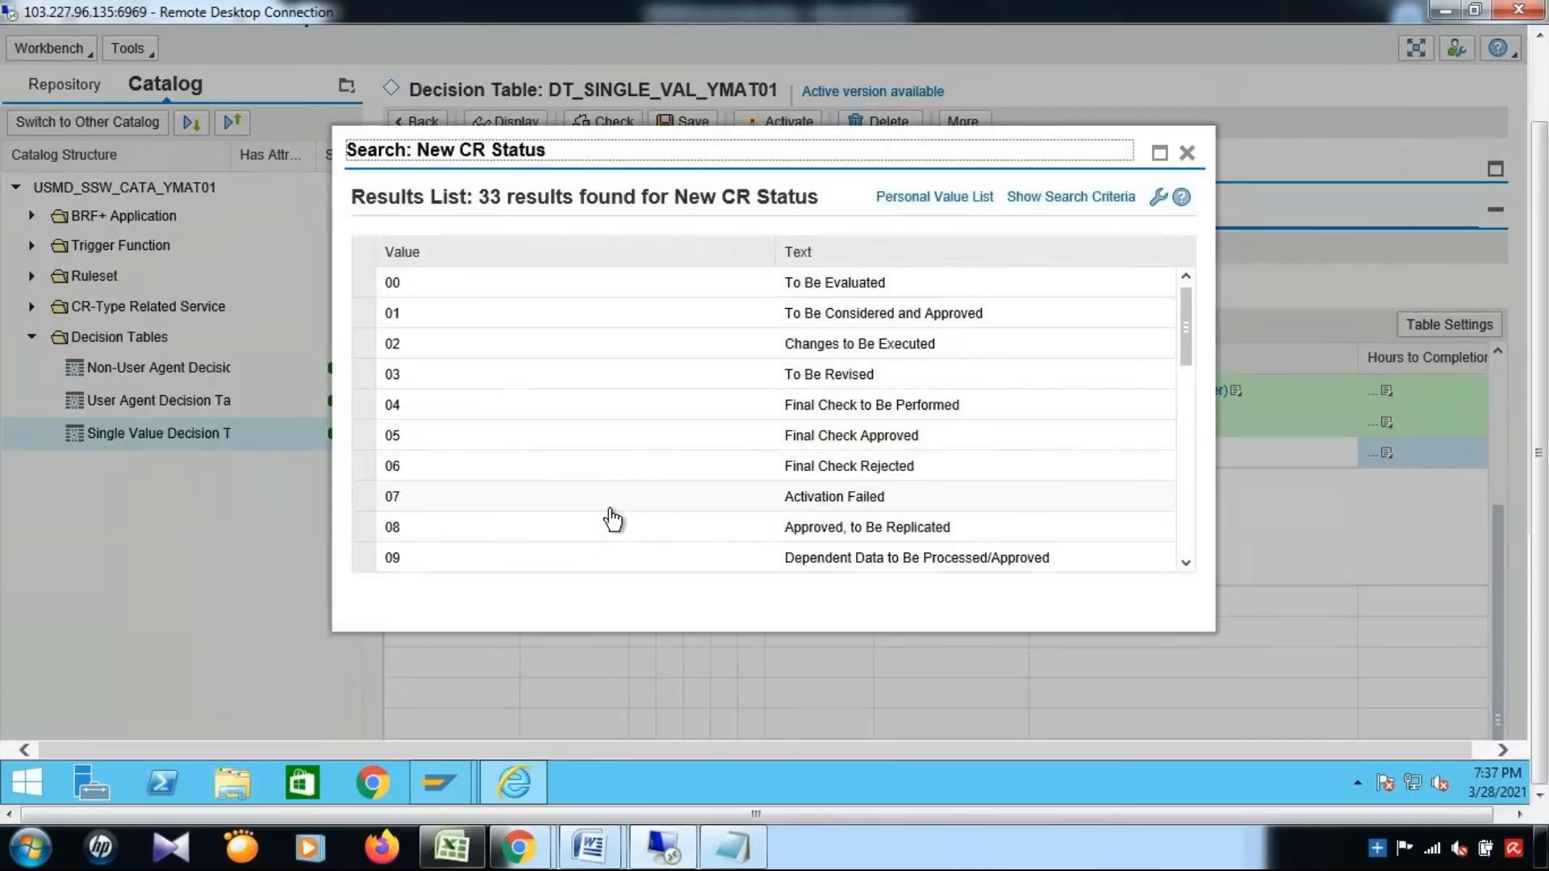
left_click(861, 446)
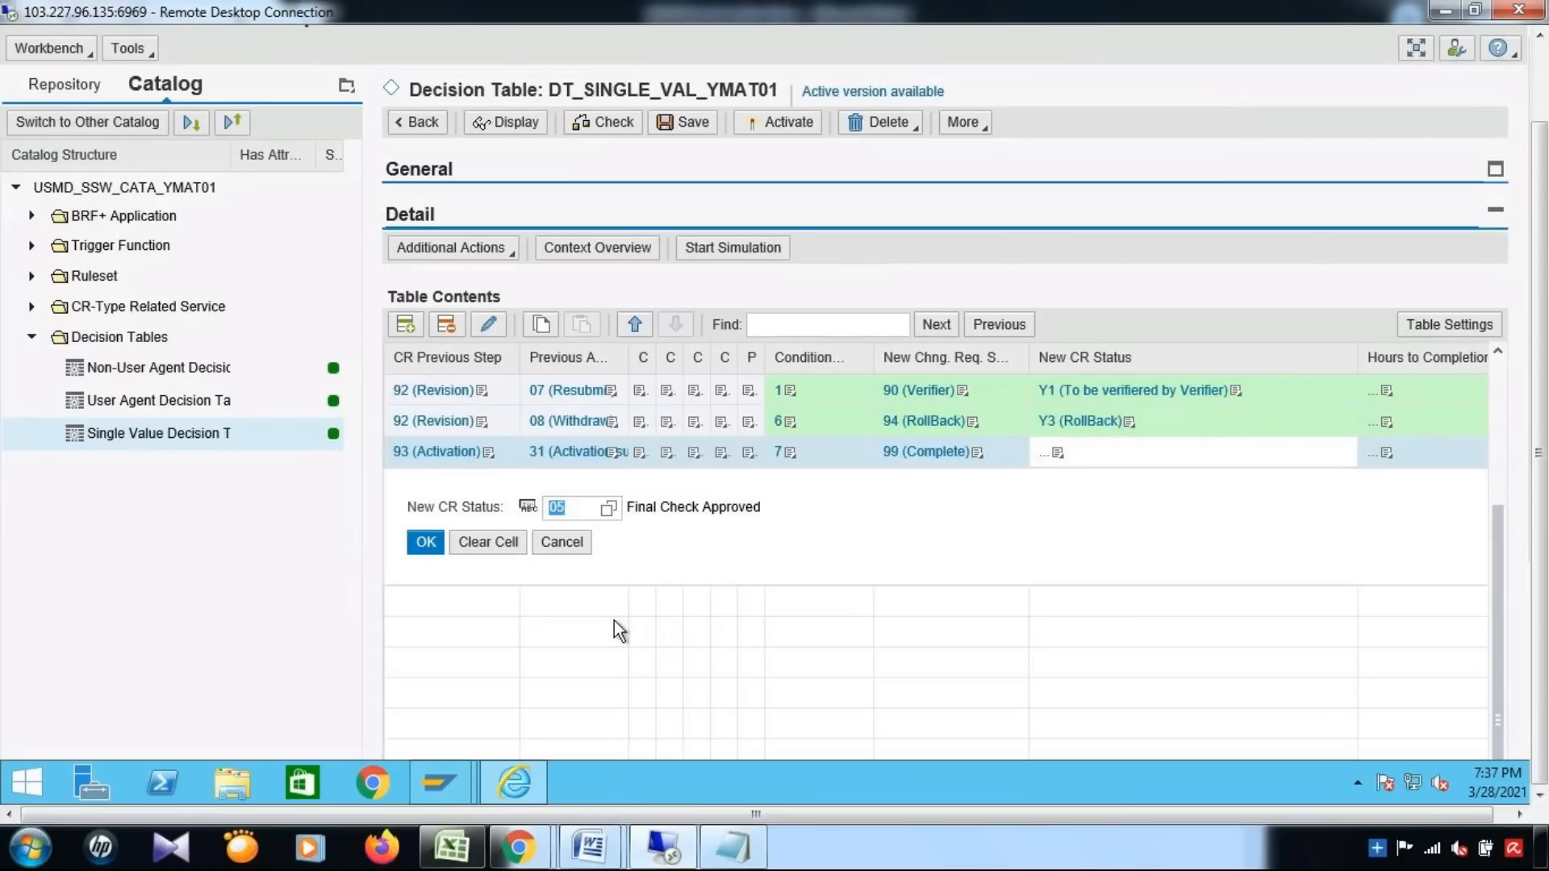
key("Return")
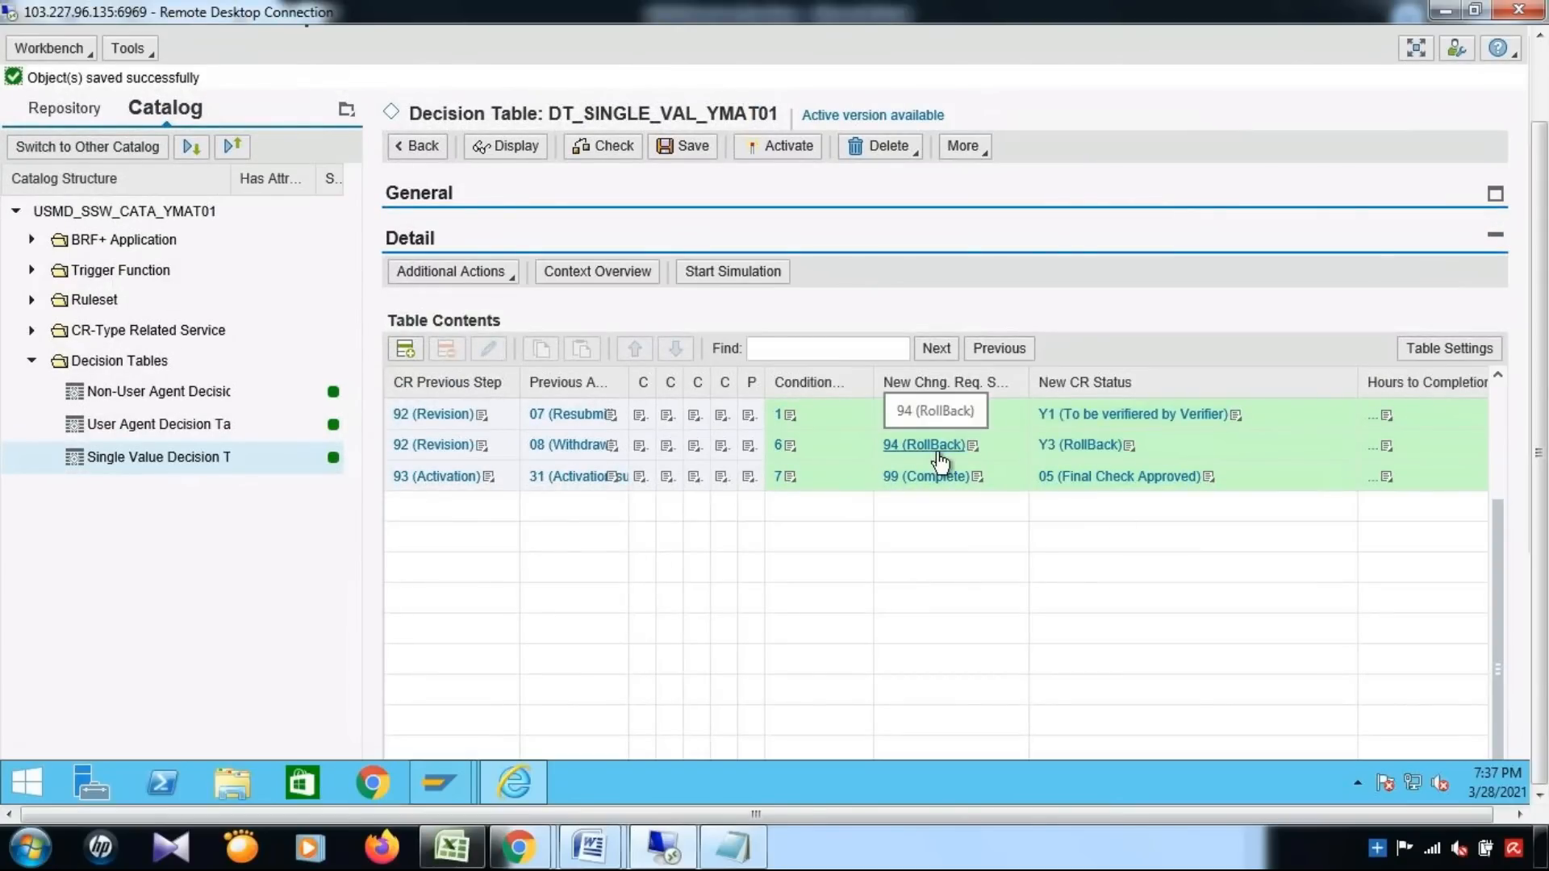
Add a ninth row at the end of the decision table and set its CR Previous Step equal to 94 (RollBack)
left_click(405, 351)
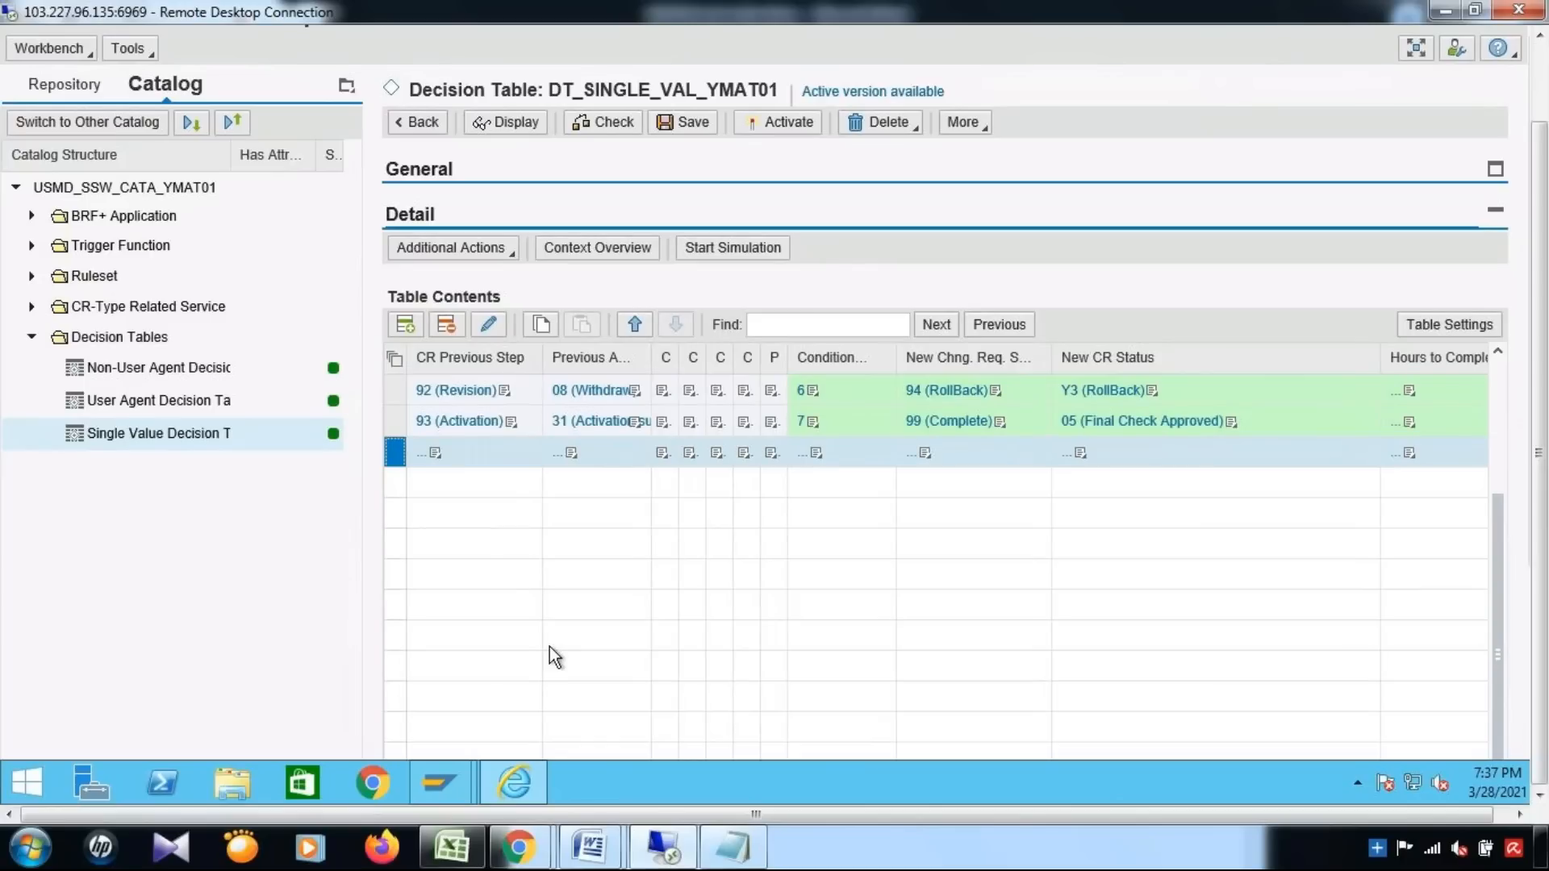
left_click(437, 454)
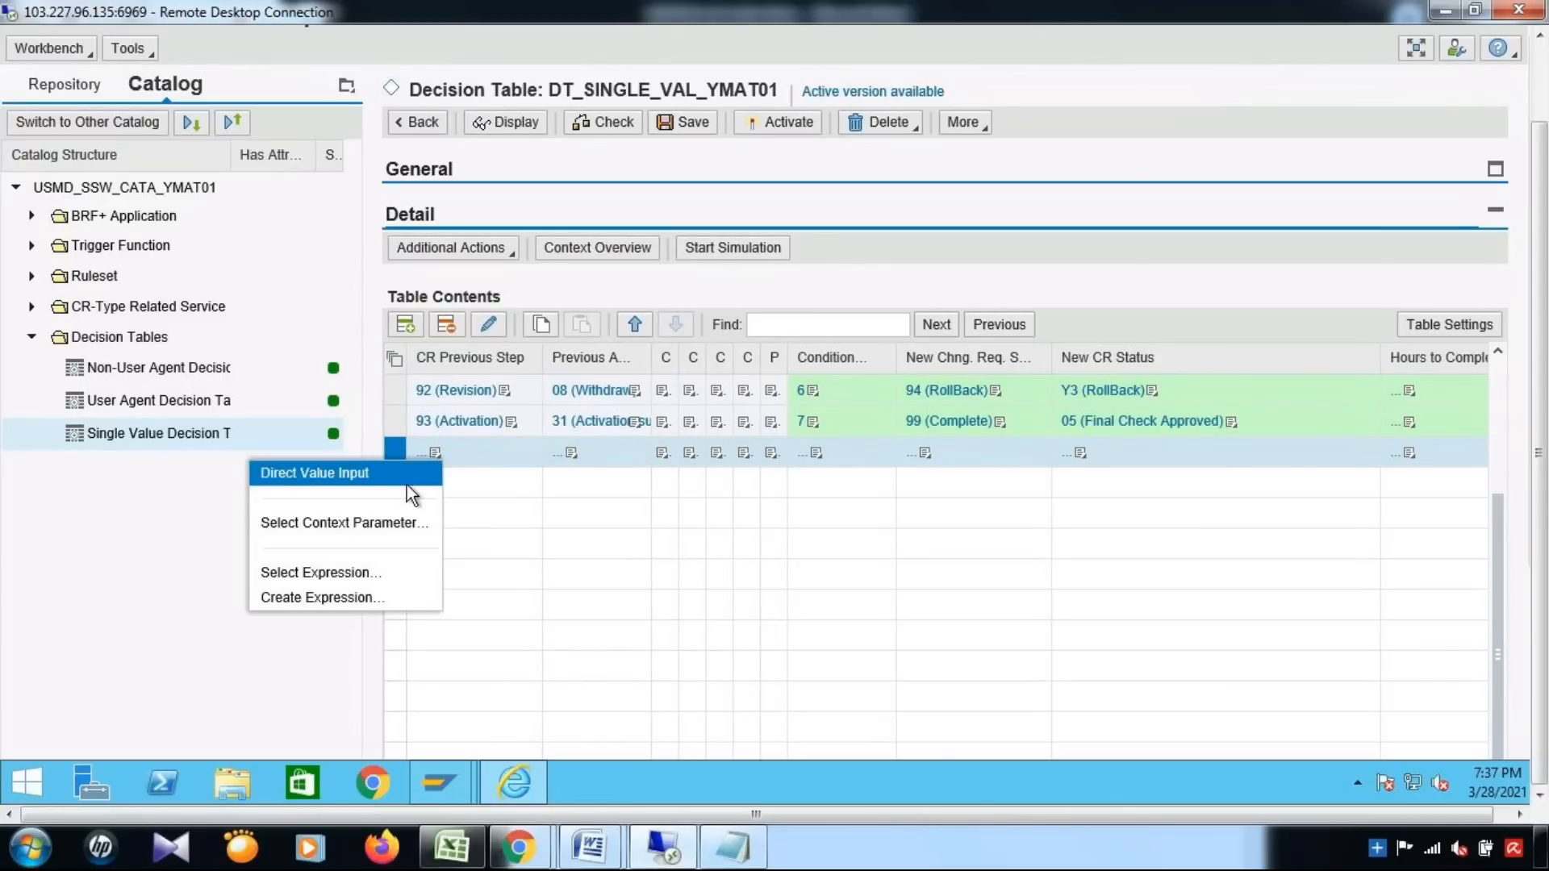
left_click(405, 476)
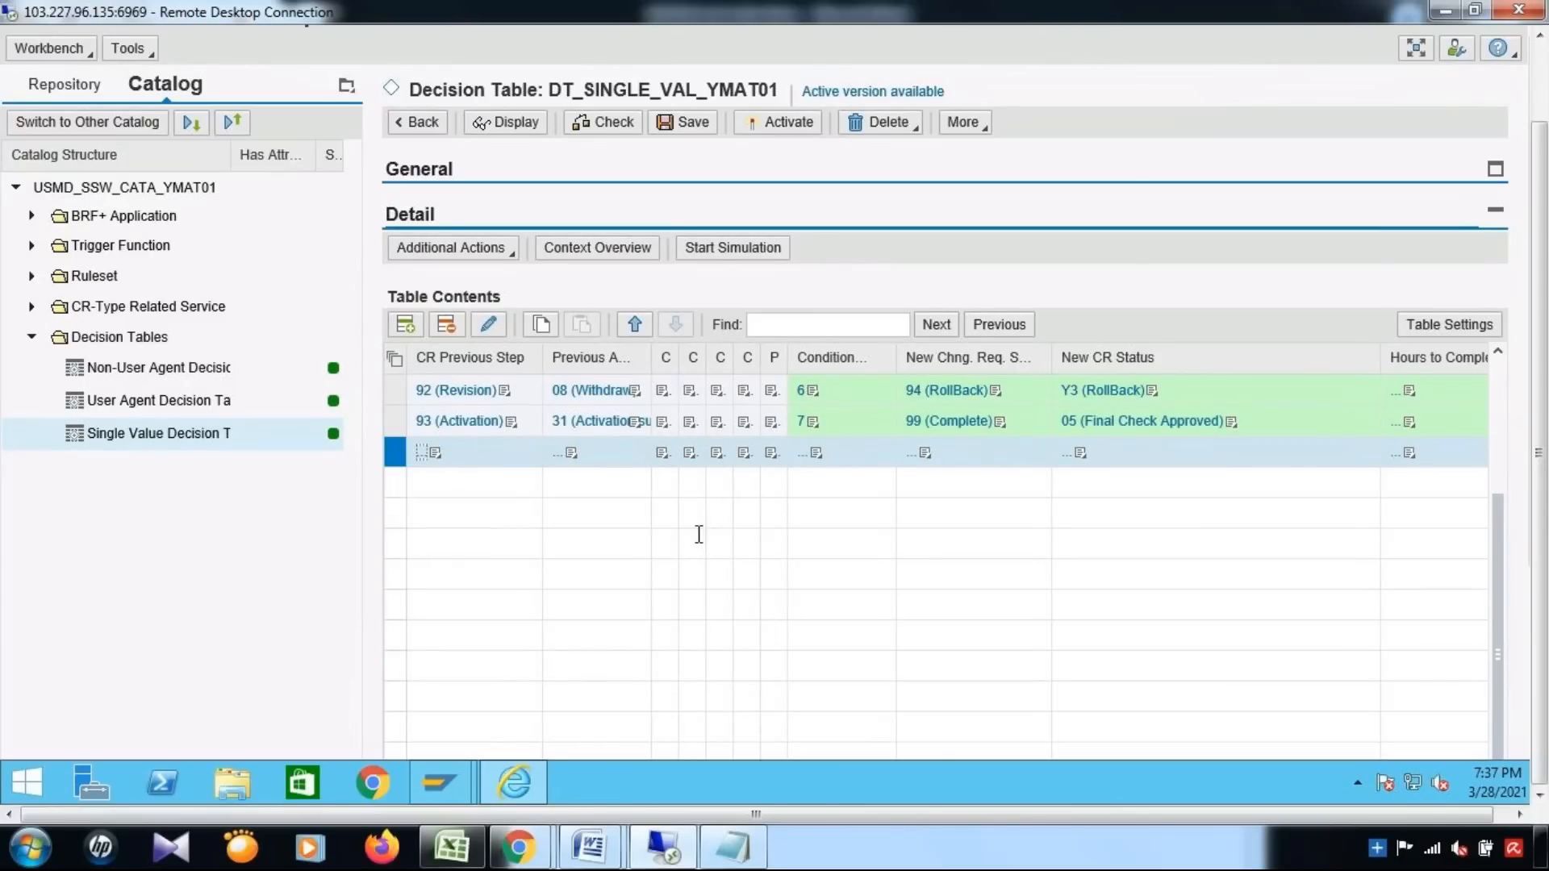
type("9")
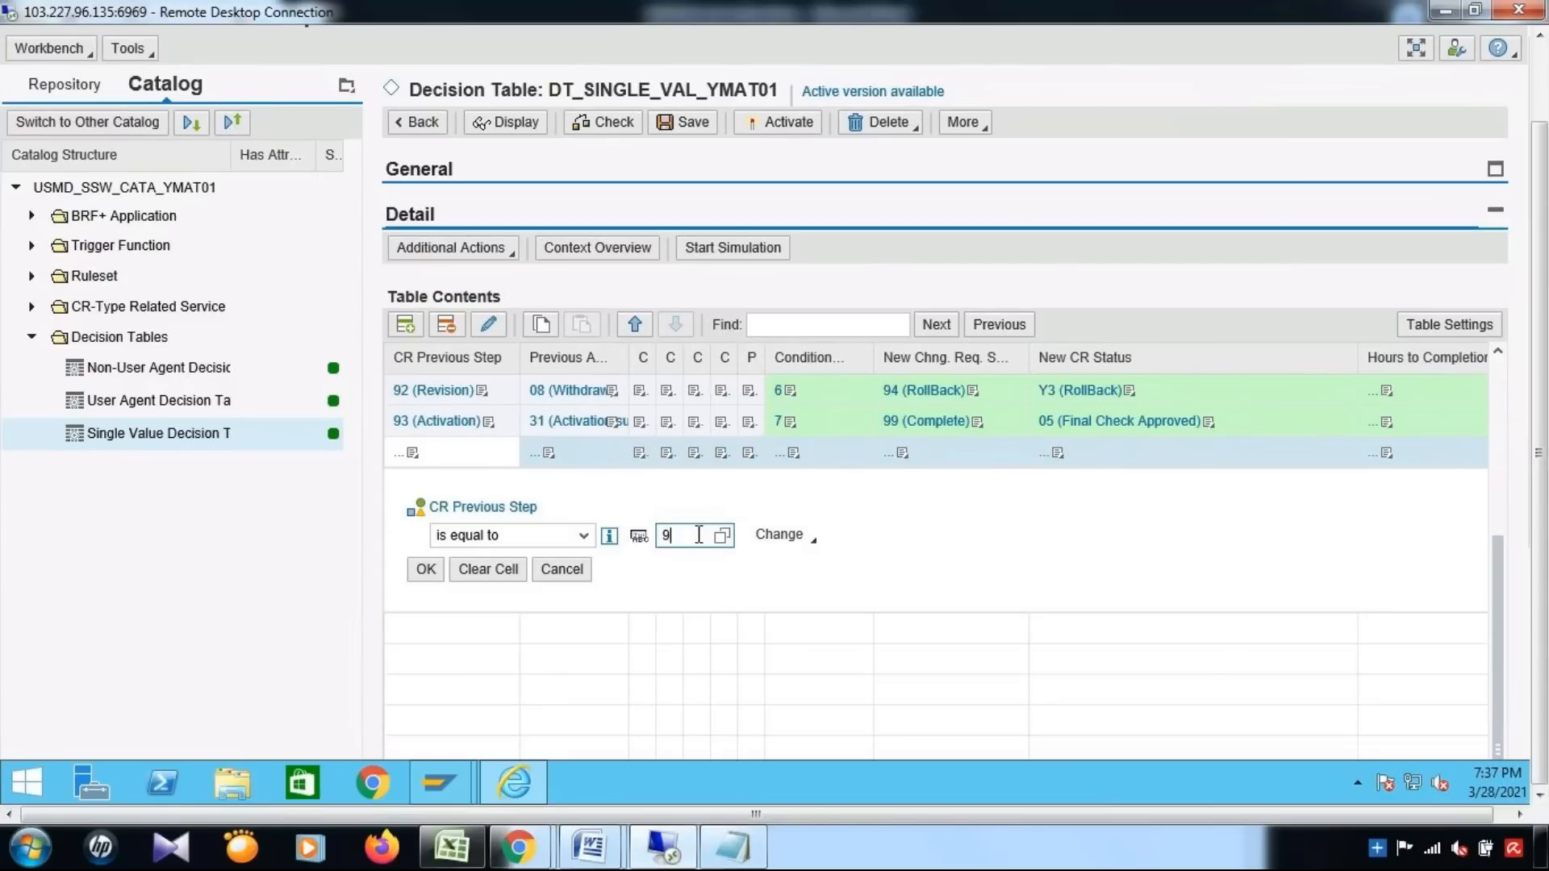
type("4")
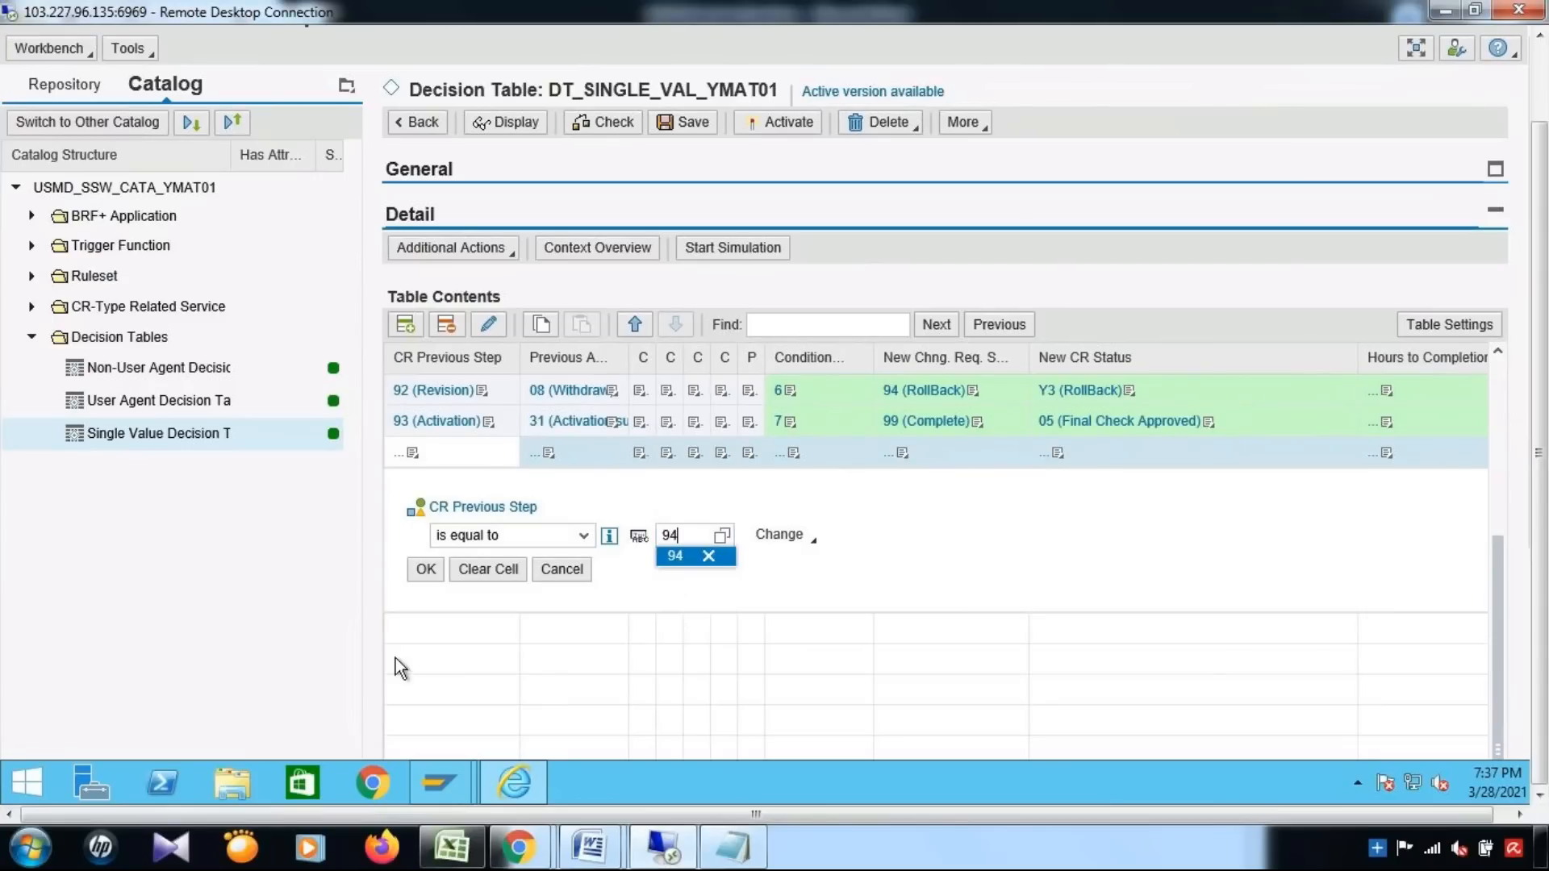
left_click(425, 569)
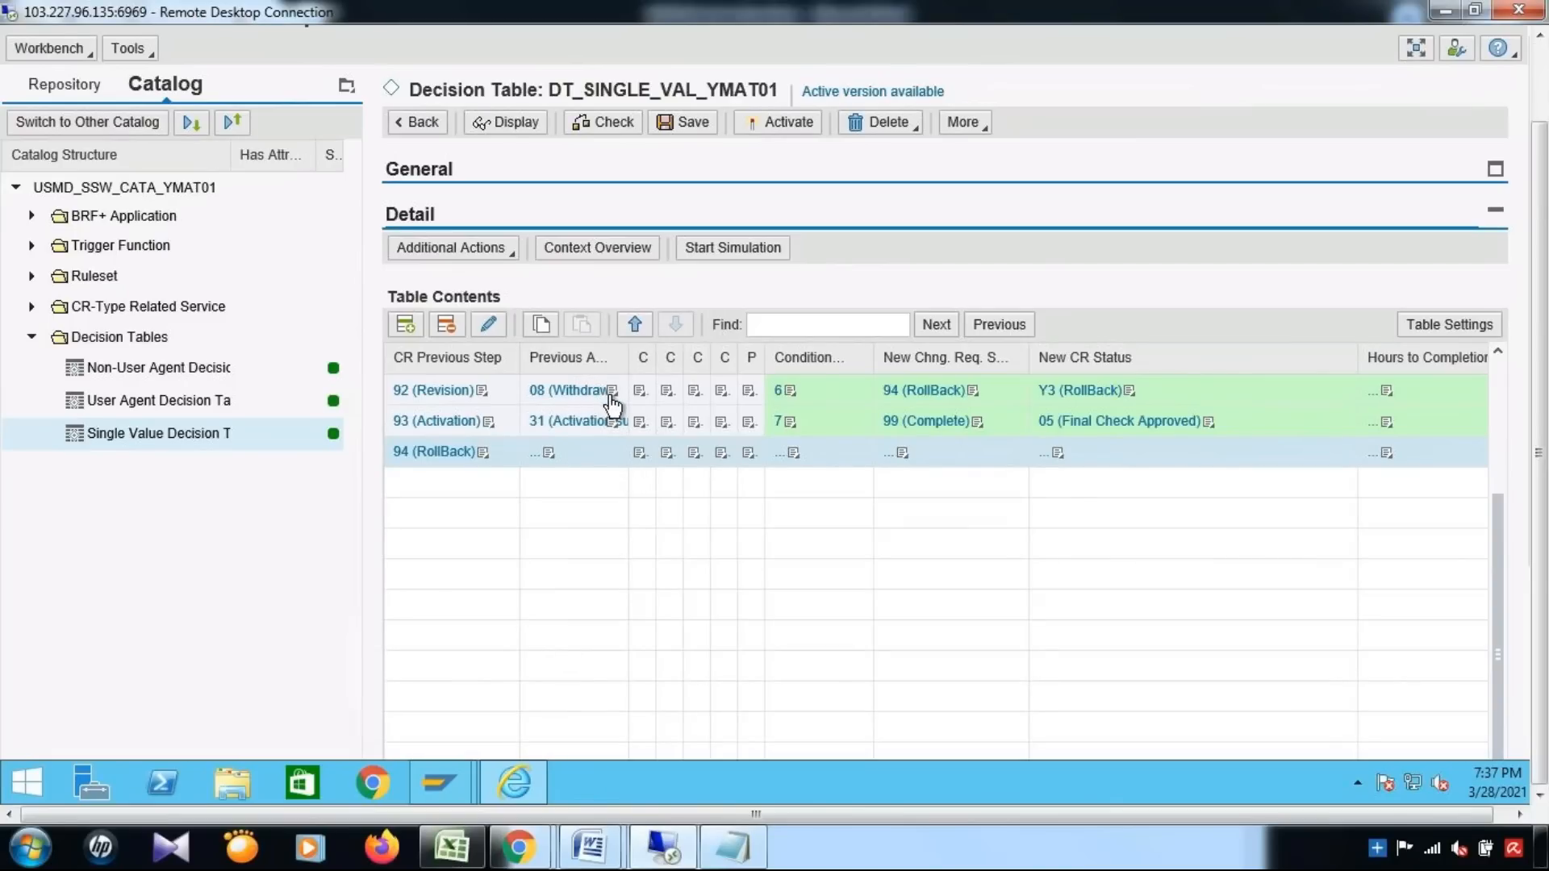
Set the ninth row's Condition Alias to 7 by direct value input
left_click(794, 455)
left_click(737, 525)
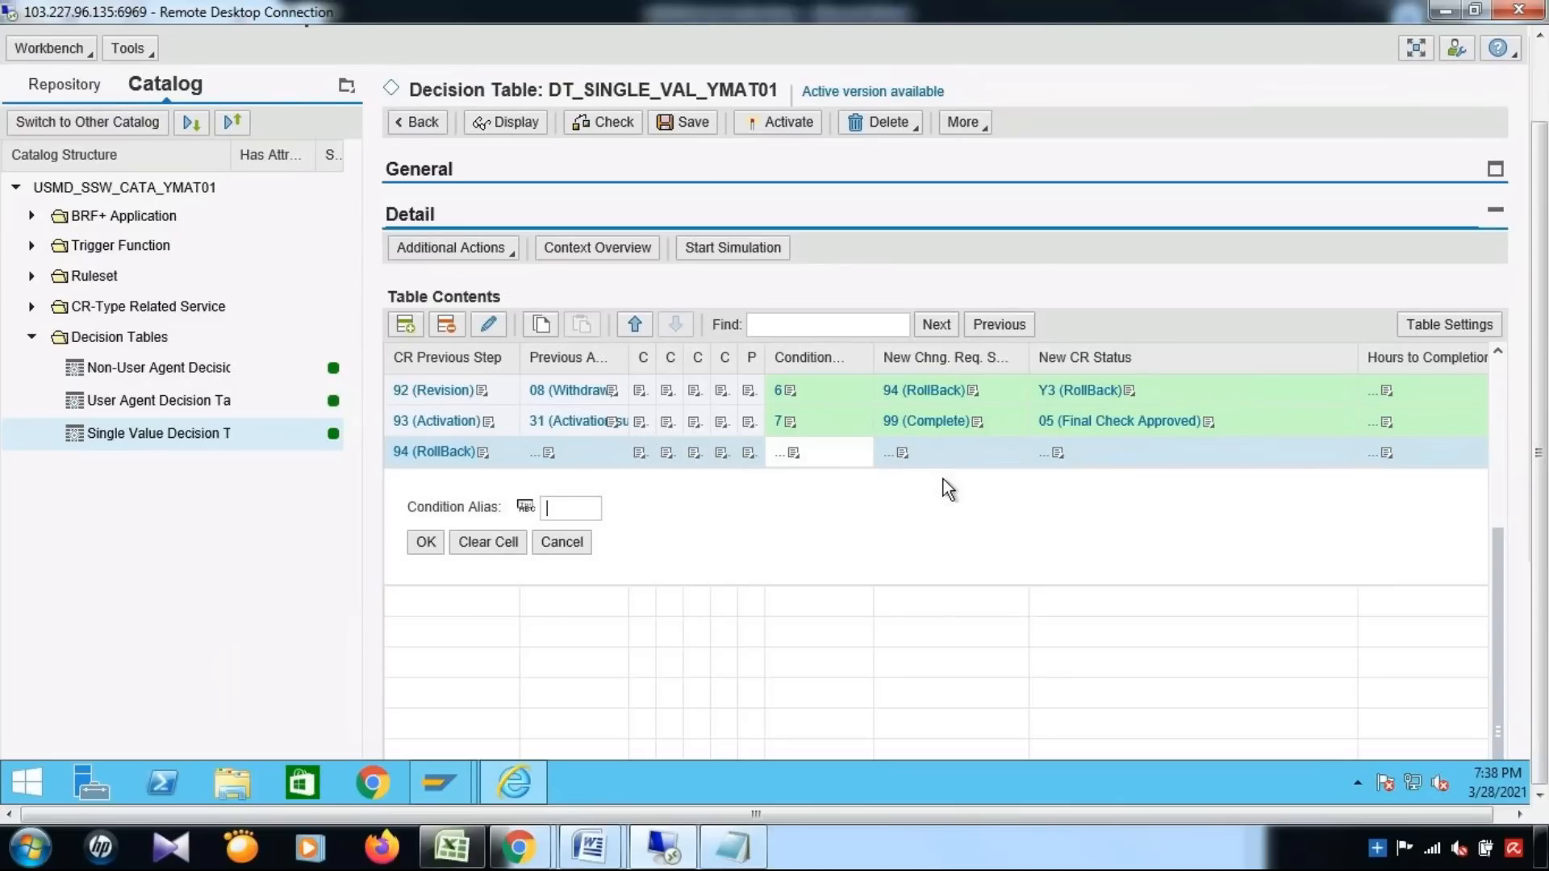
type("8")
key("BackSpace")
type("7")
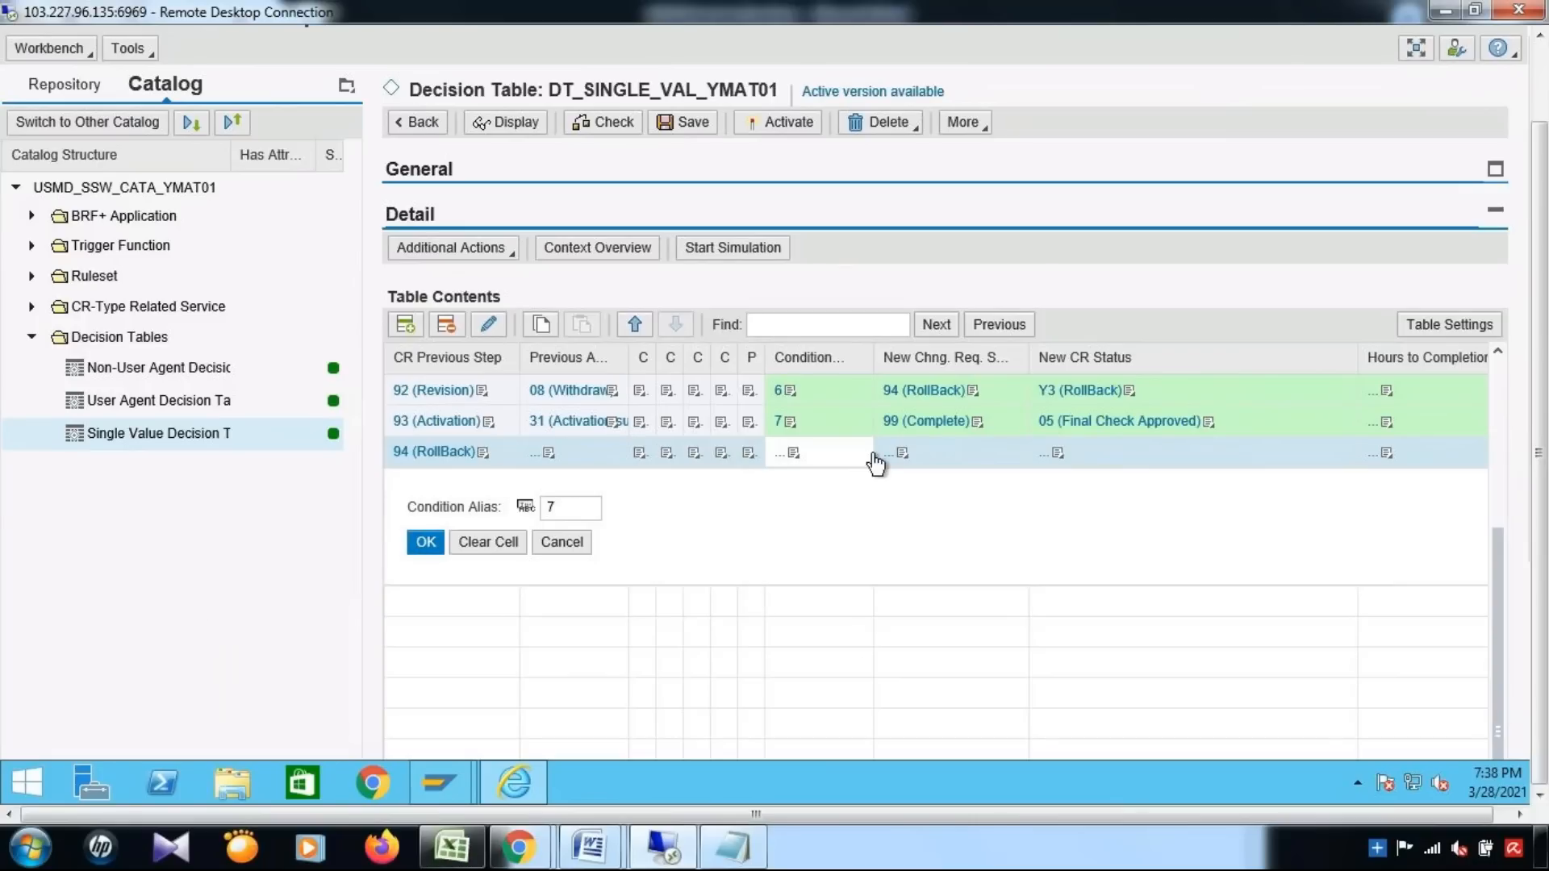
key("Return")
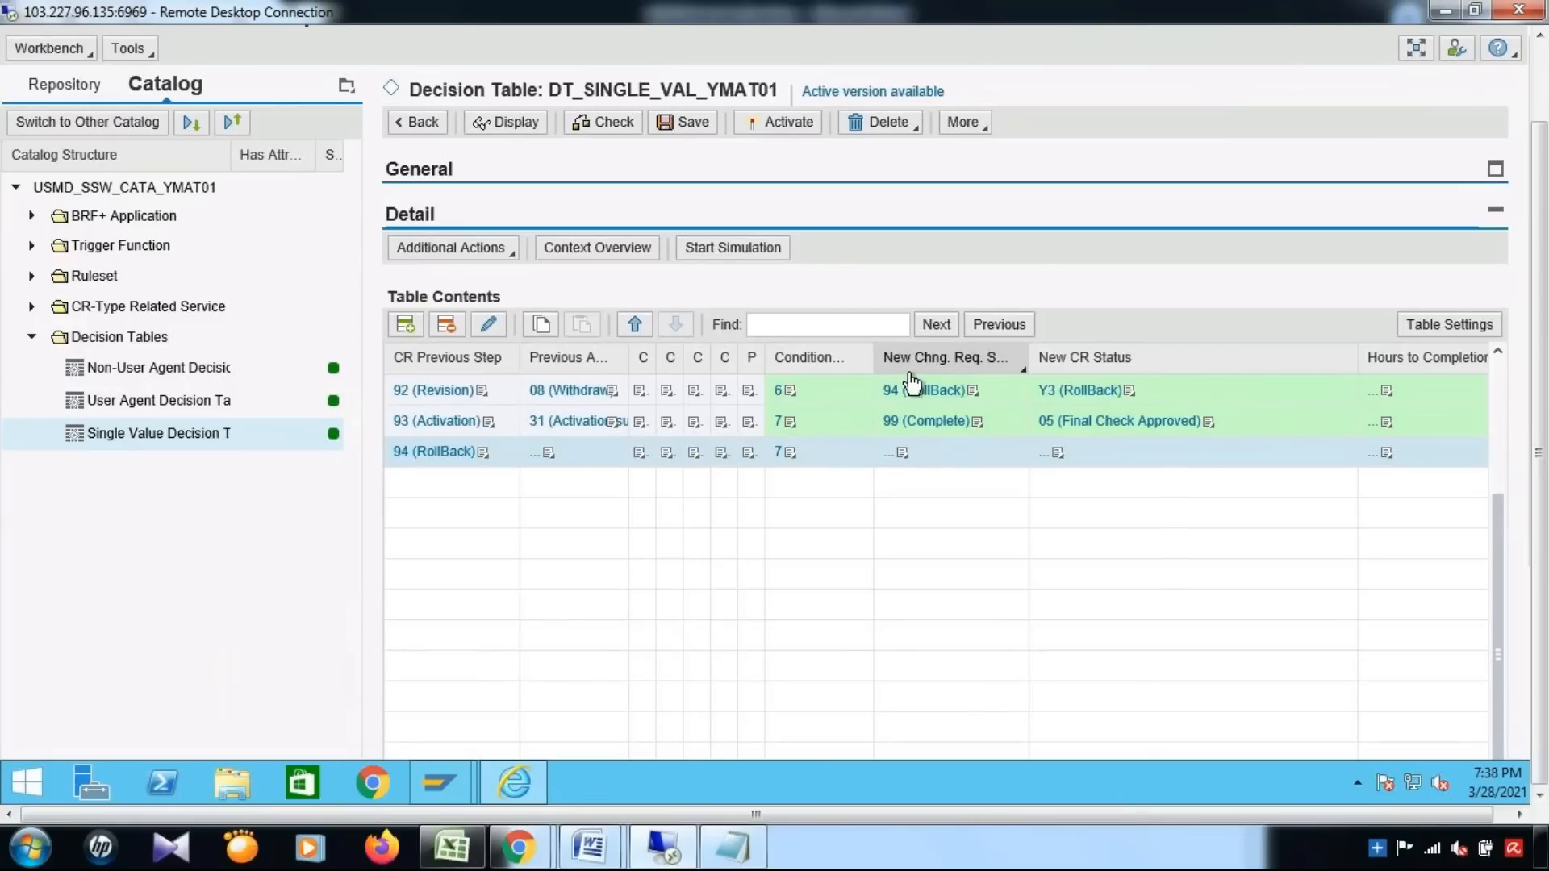
Set the ninth row's New Chng. Req. Step to 99 (Complete) by direct value input
left_click(903, 454)
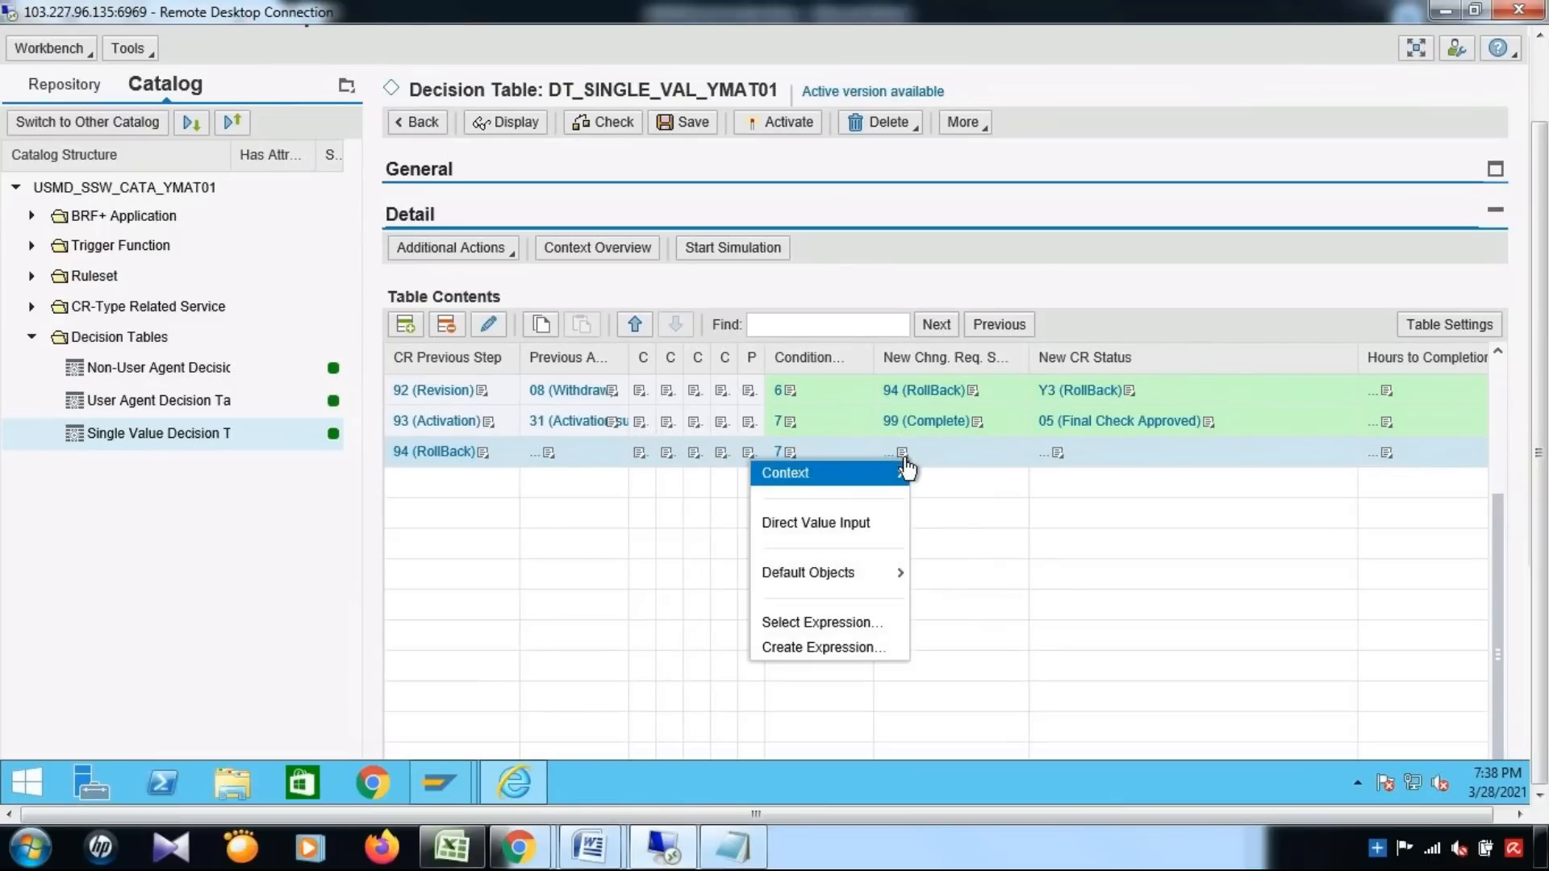
left_click(879, 525)
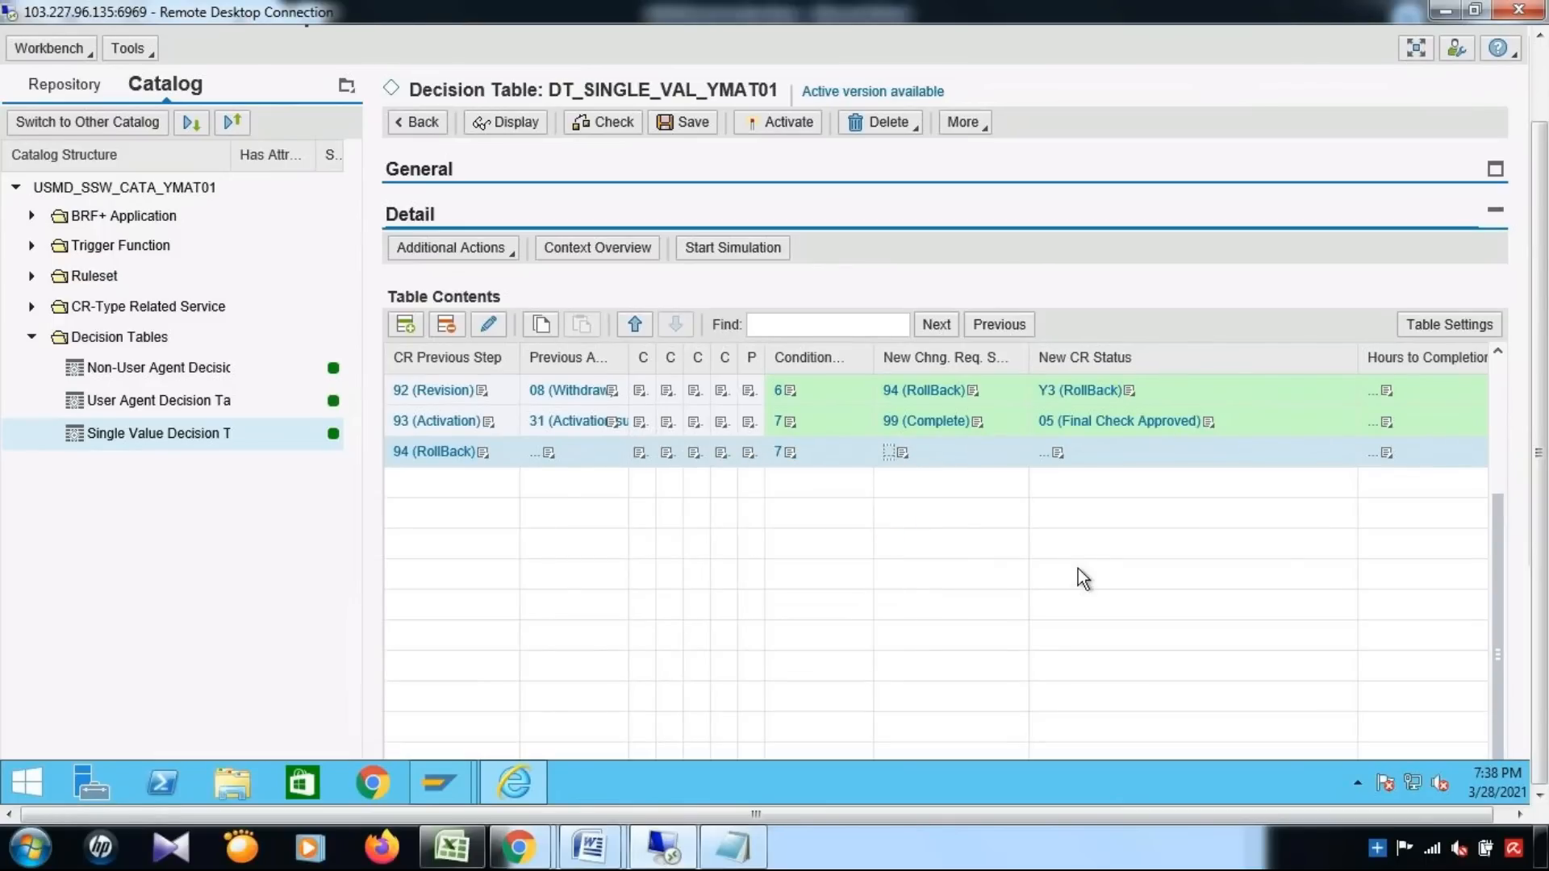
type("99")
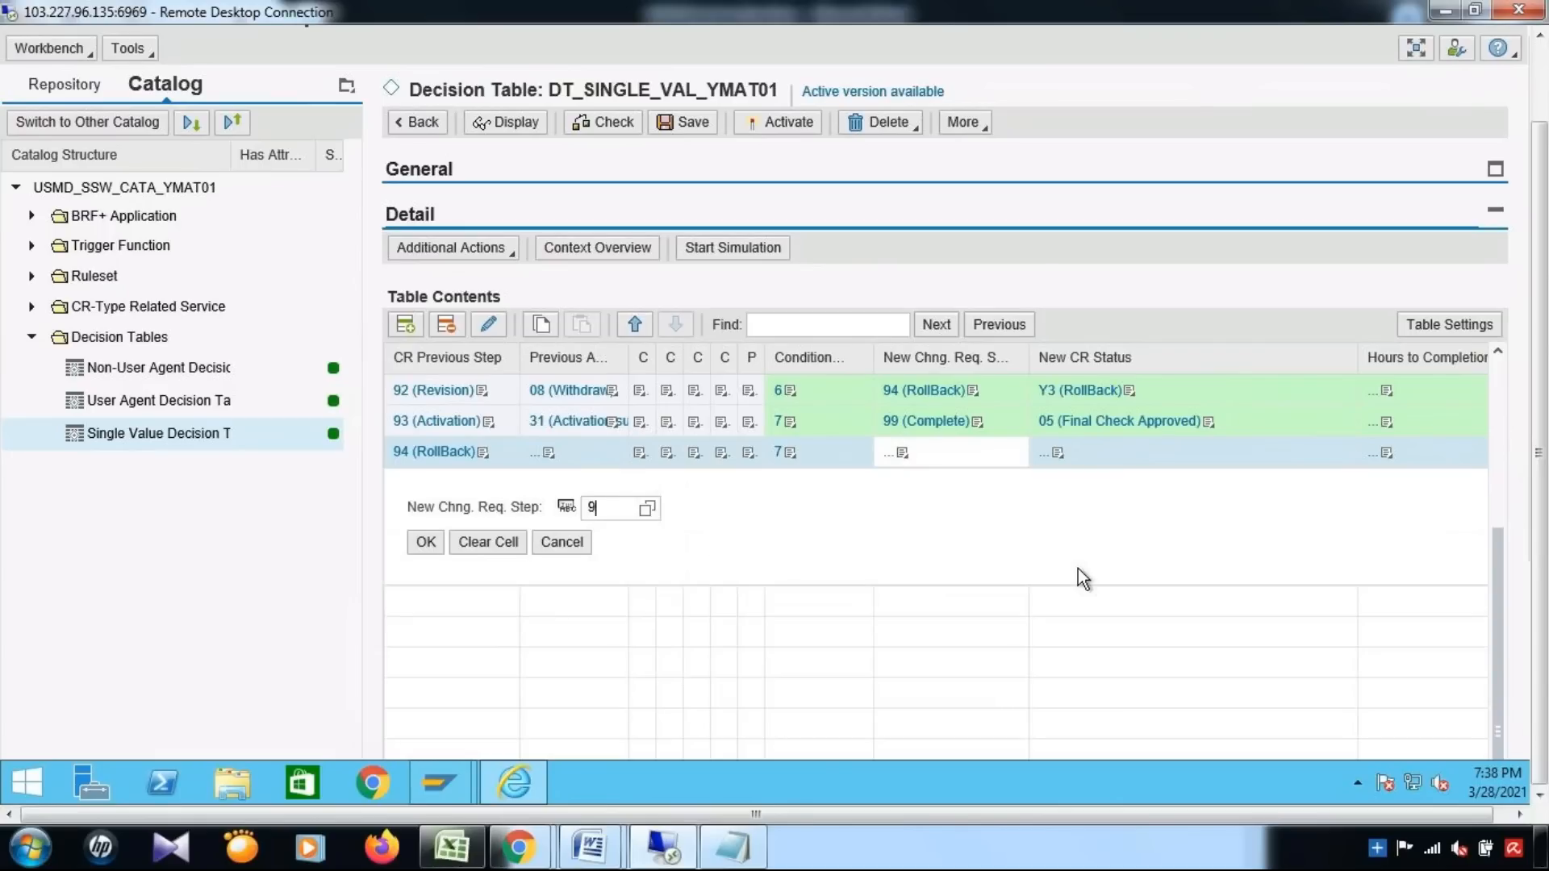
left_click(427, 543)
Set the ninth row's New CR Status to 06 (Final Check Rejected) from the value list and save the decision table
left_click(1057, 453)
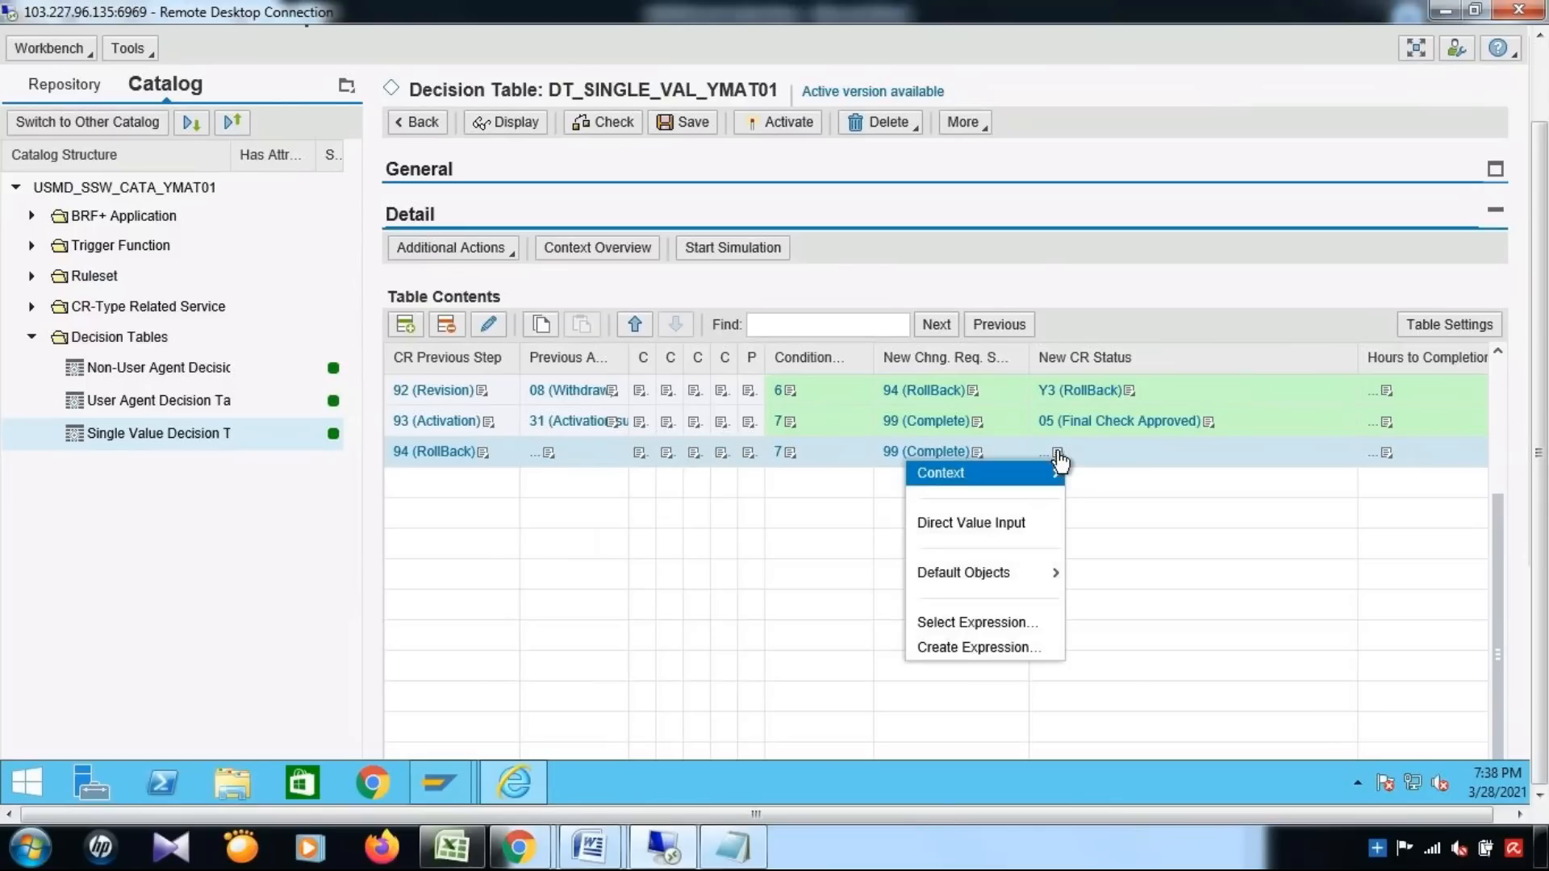
left_click(1019, 516)
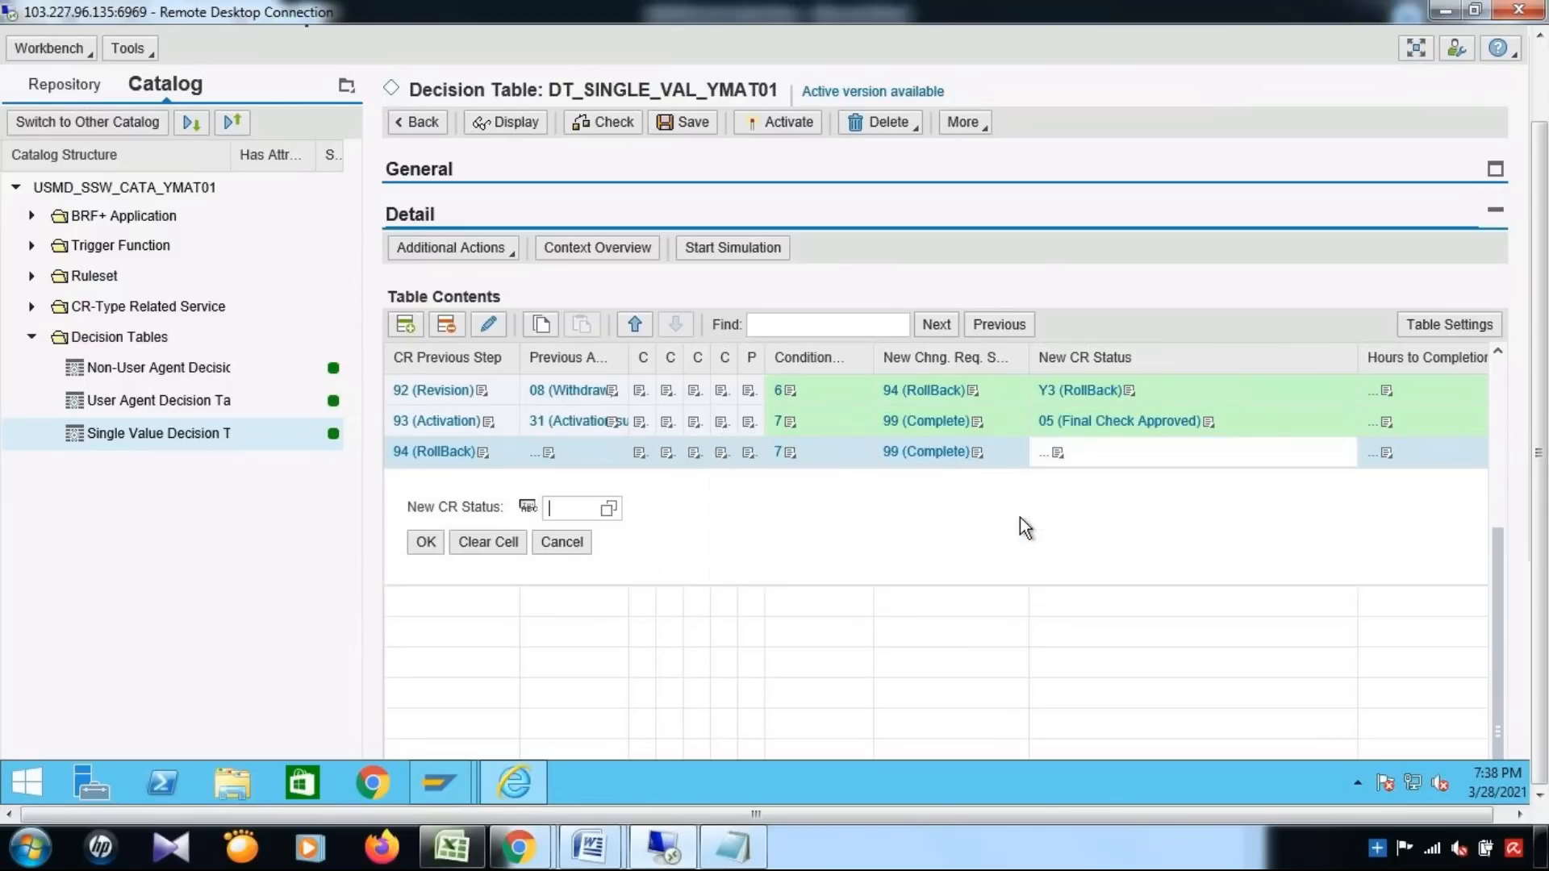
left_click(609, 509)
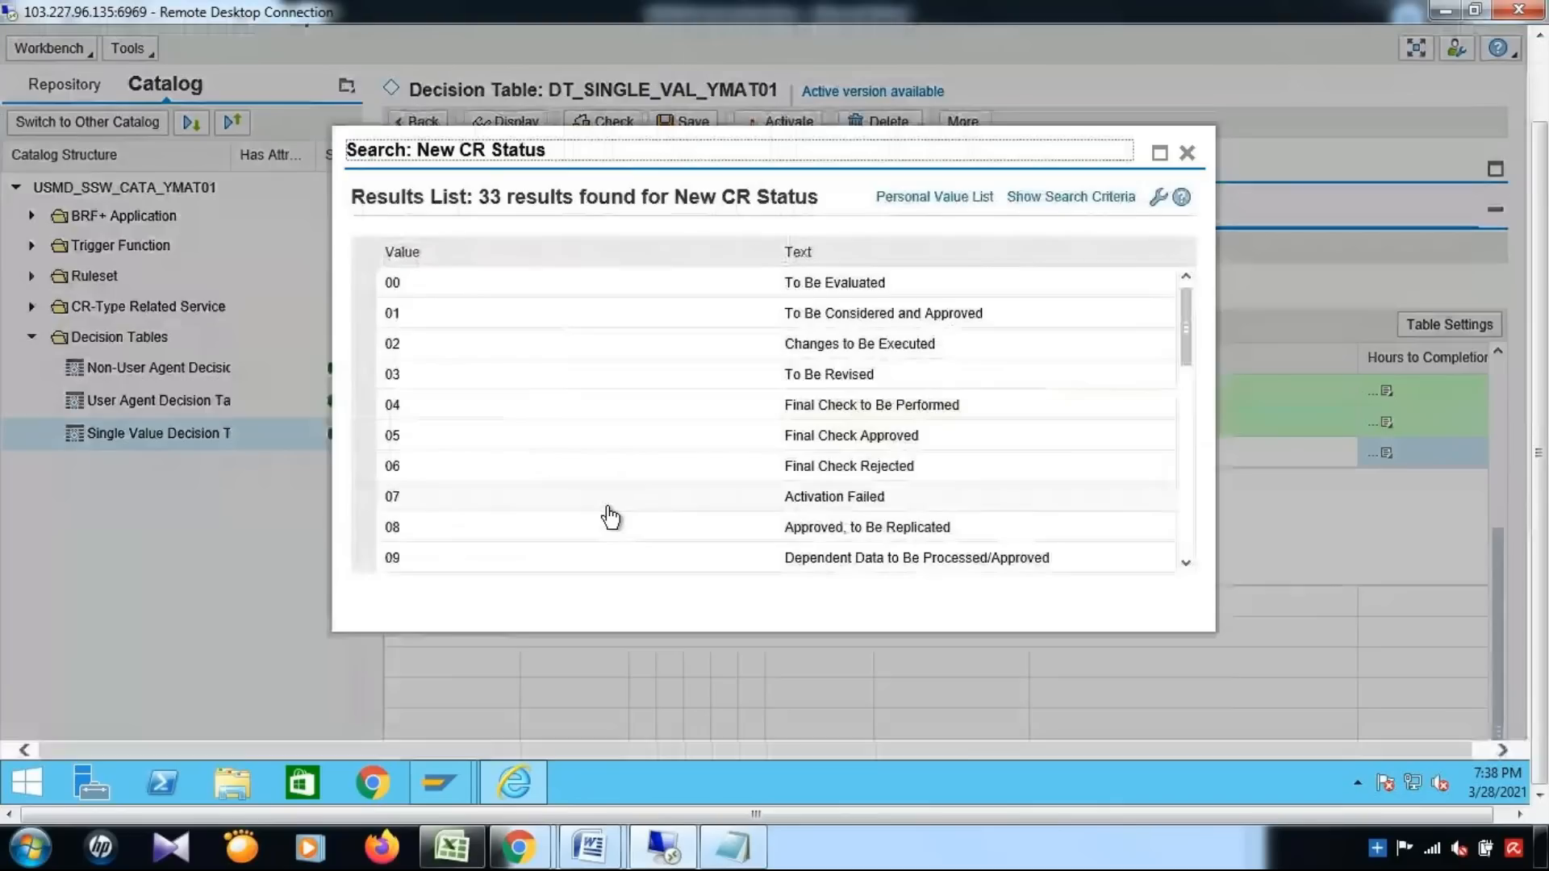
left_click(952, 469)
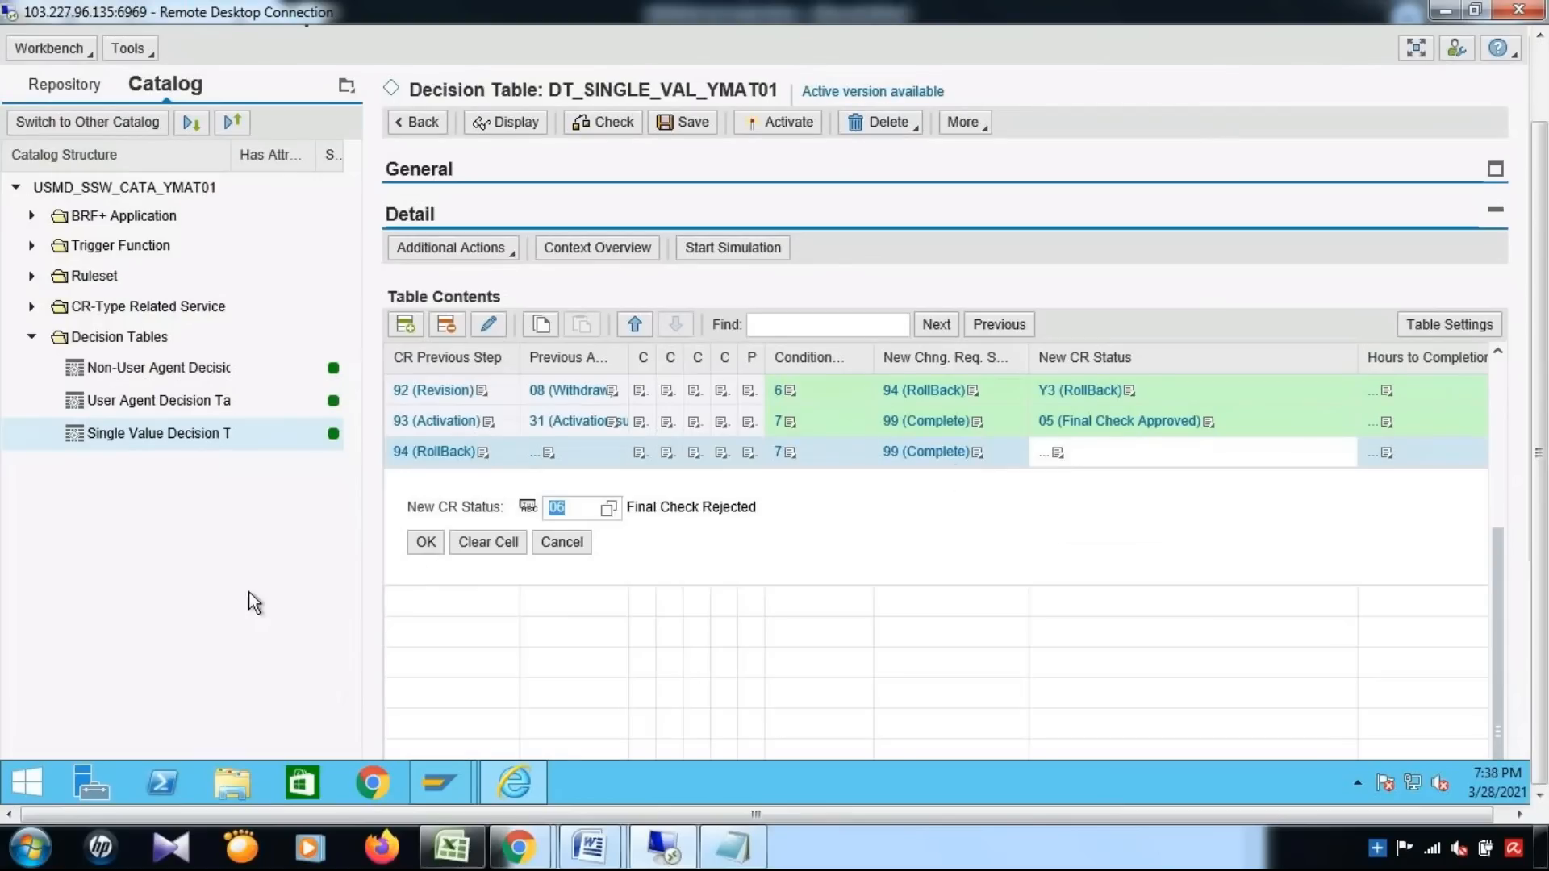
left_click(425, 541)
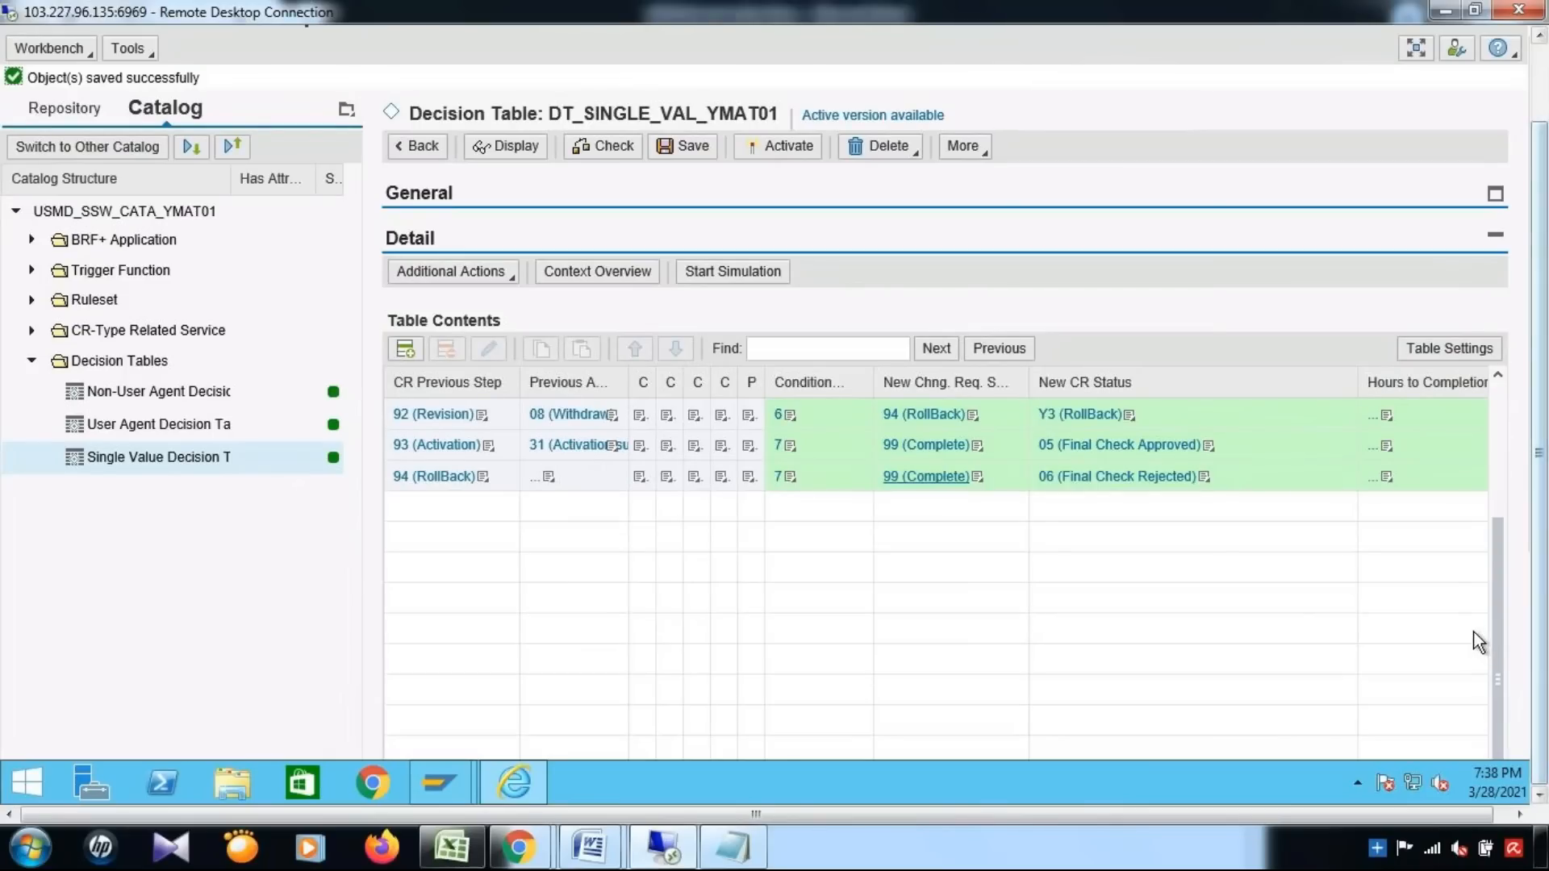
Review all rows of the decision table DT_SINGLE_VAL_YMAT01 and activate it
left_click(1497, 444)
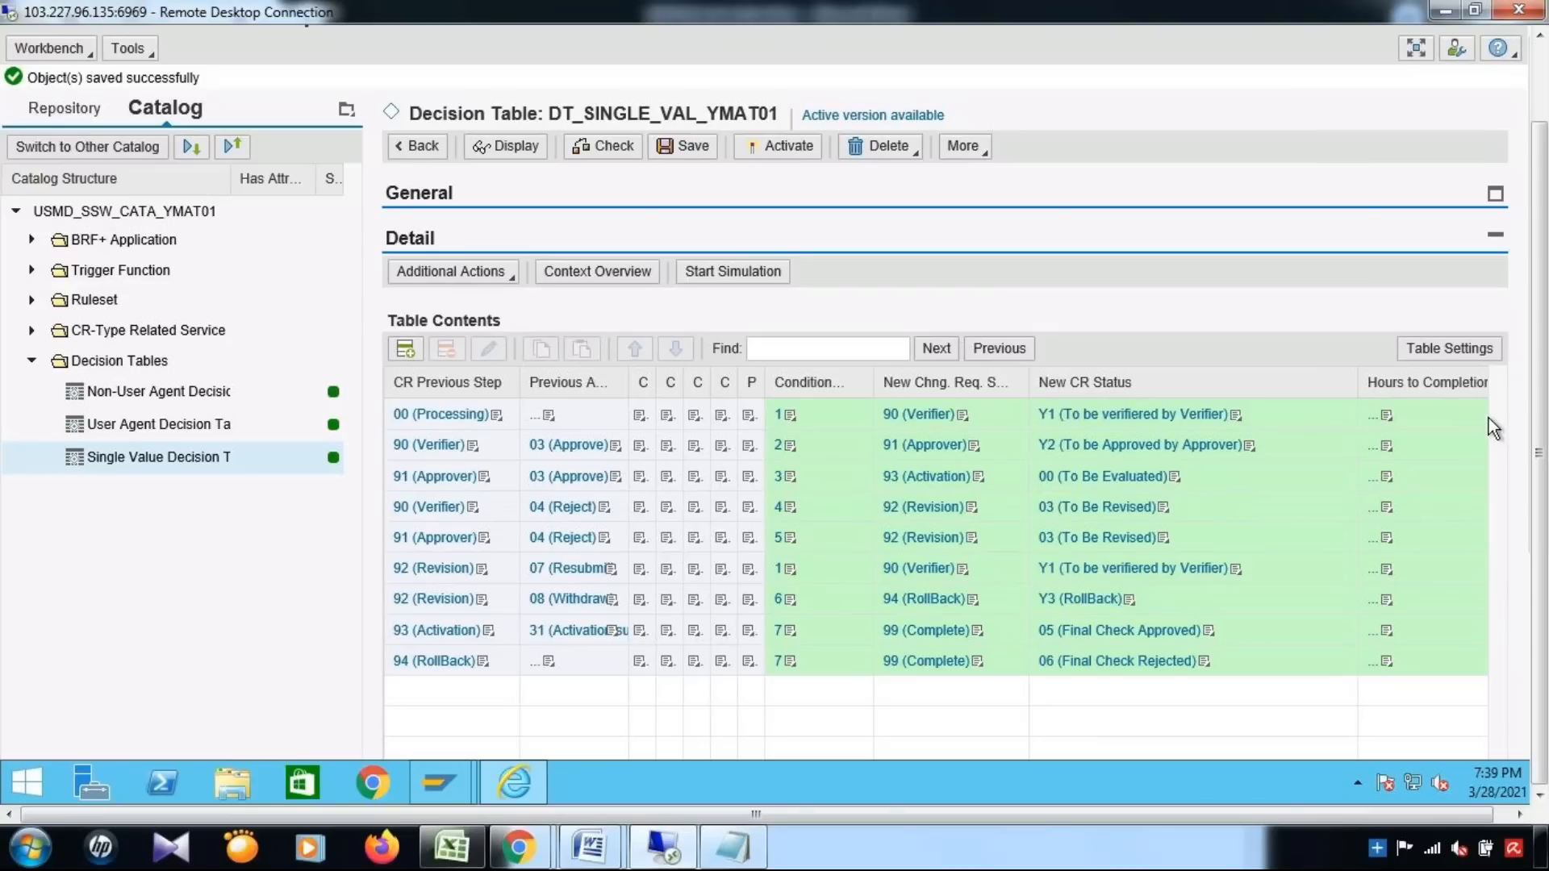
left_click(781, 146)
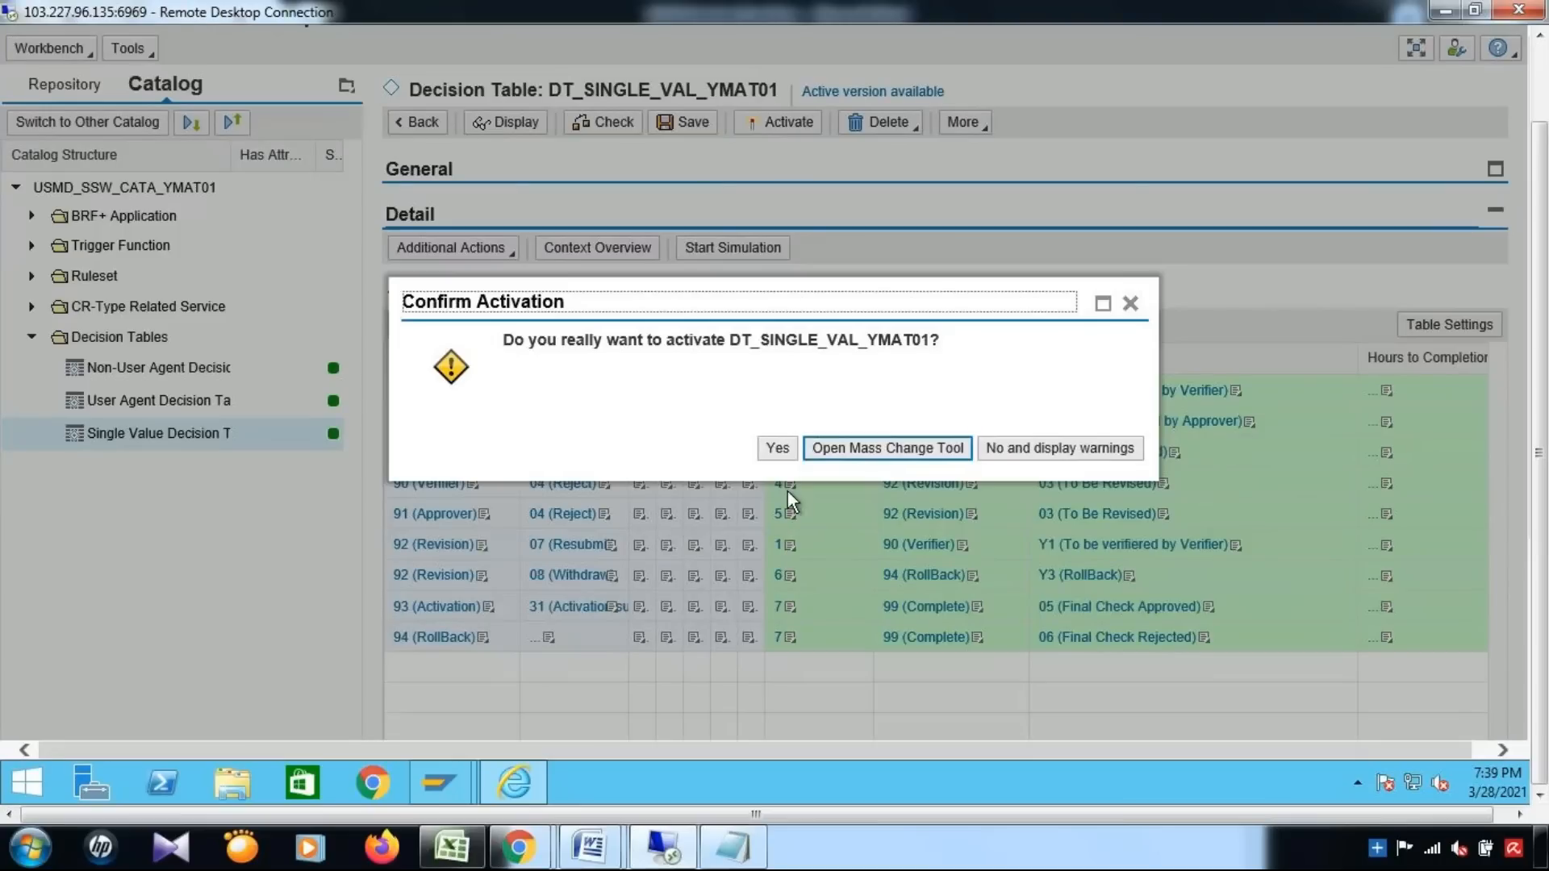
left_click(777, 448)
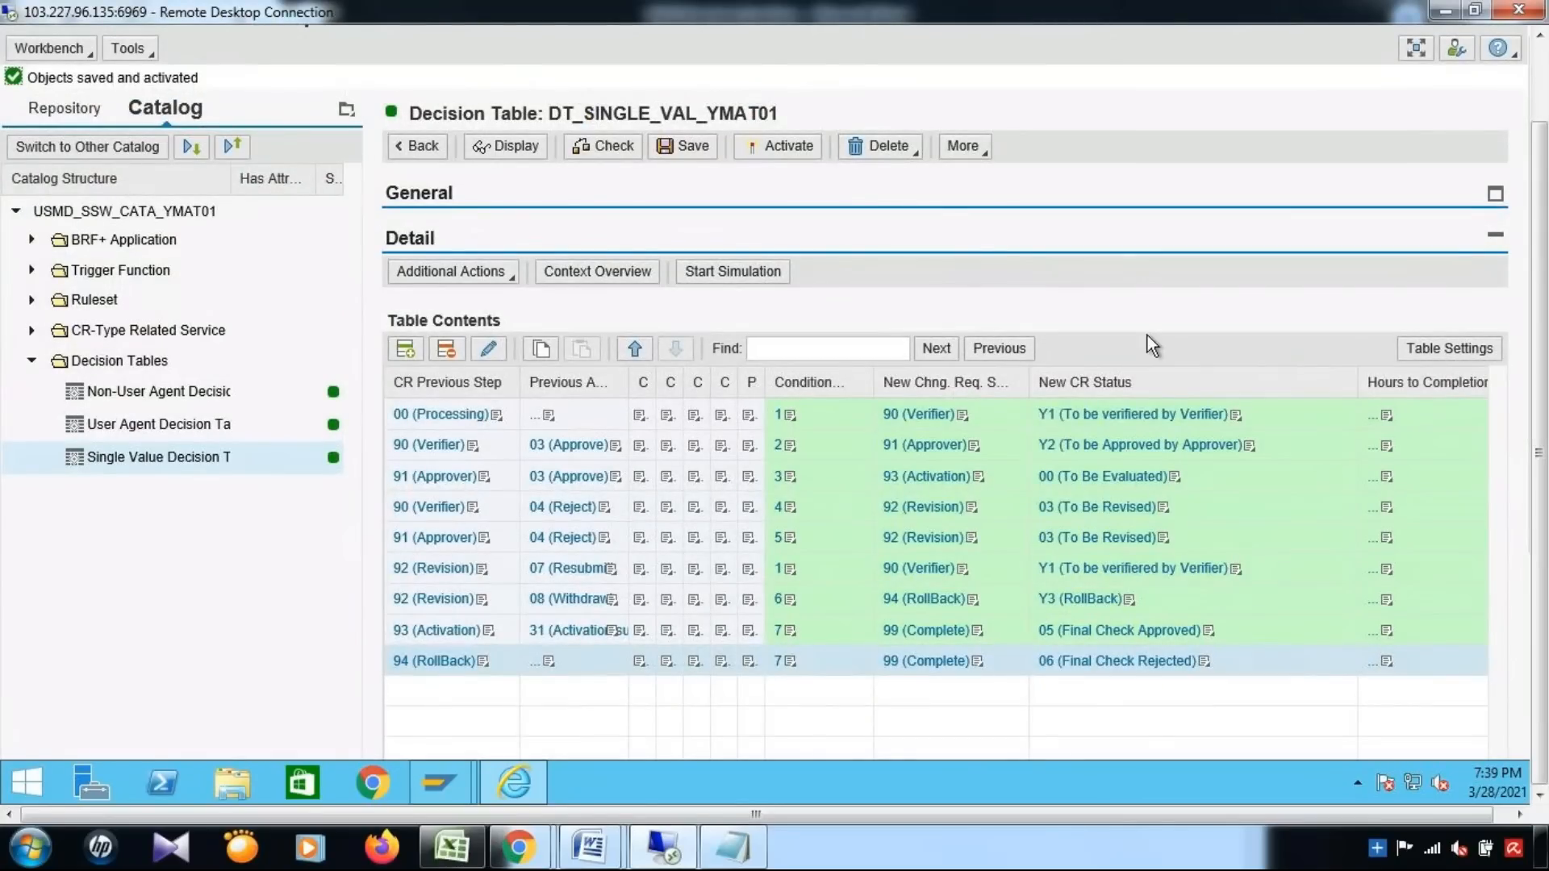
Switch to the SAP MDG Updated Agenda document in Word and review the topics listed under Workflow Modelling
key("F11")
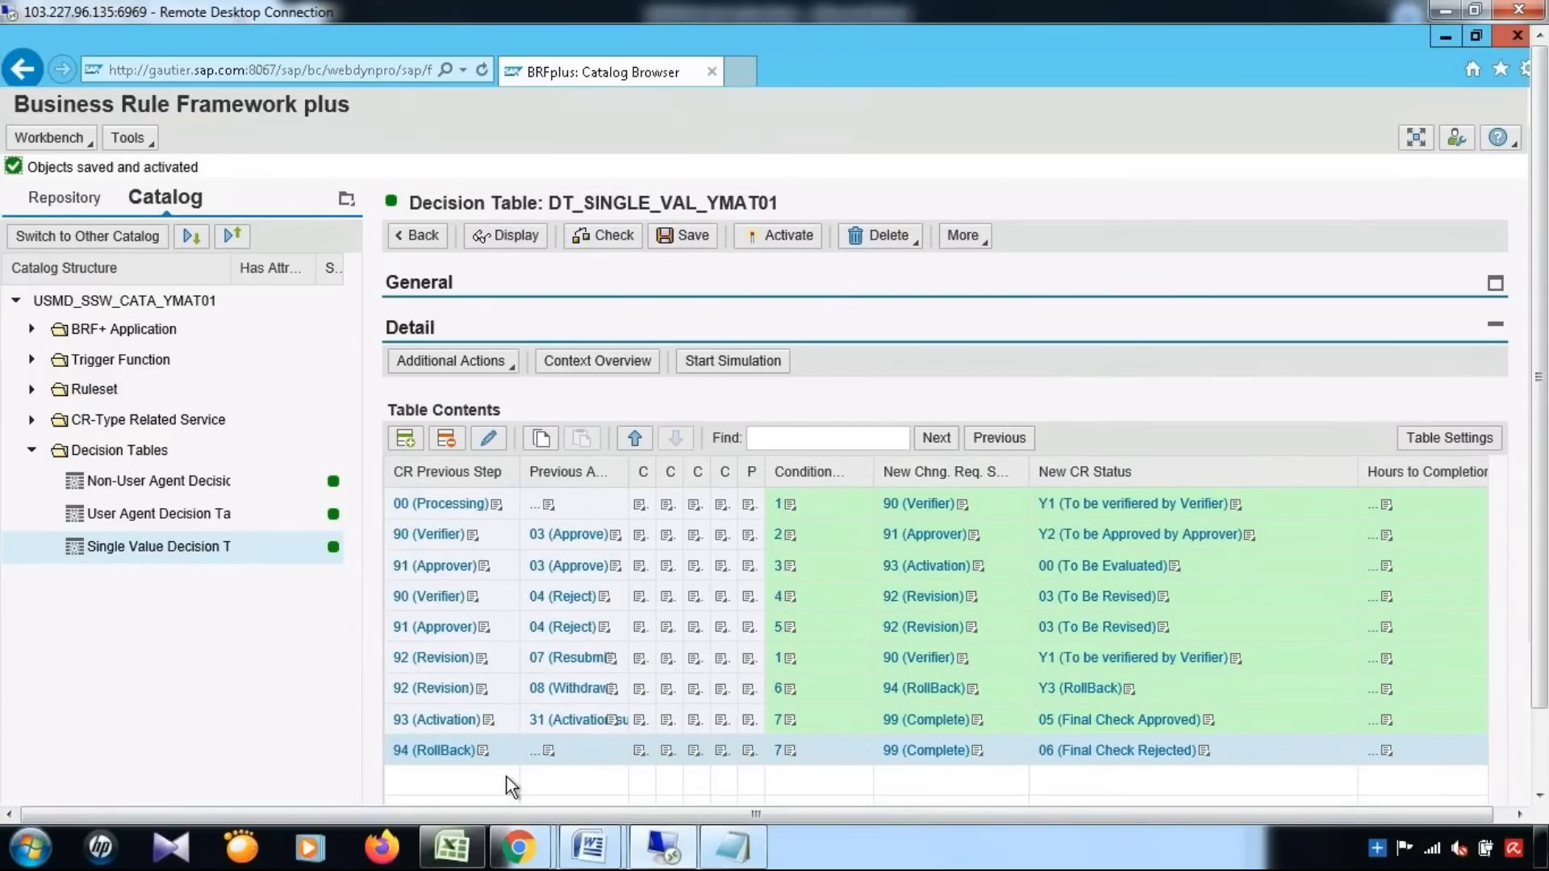
mouse_move(578, 854)
left_click(709, 737)
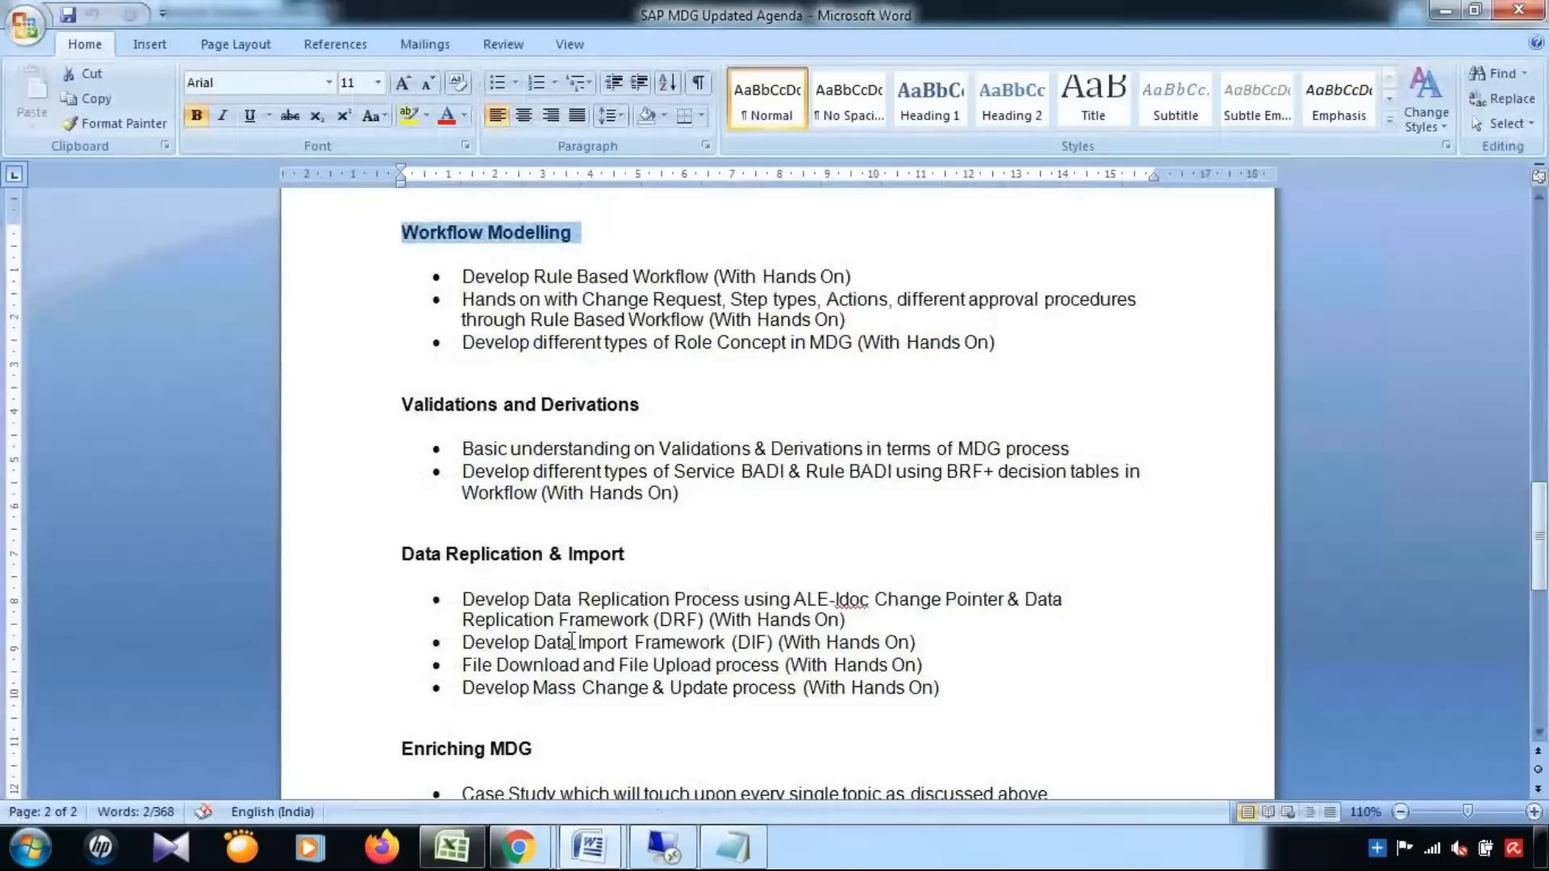
left_click_drag(461, 277, 861, 271)
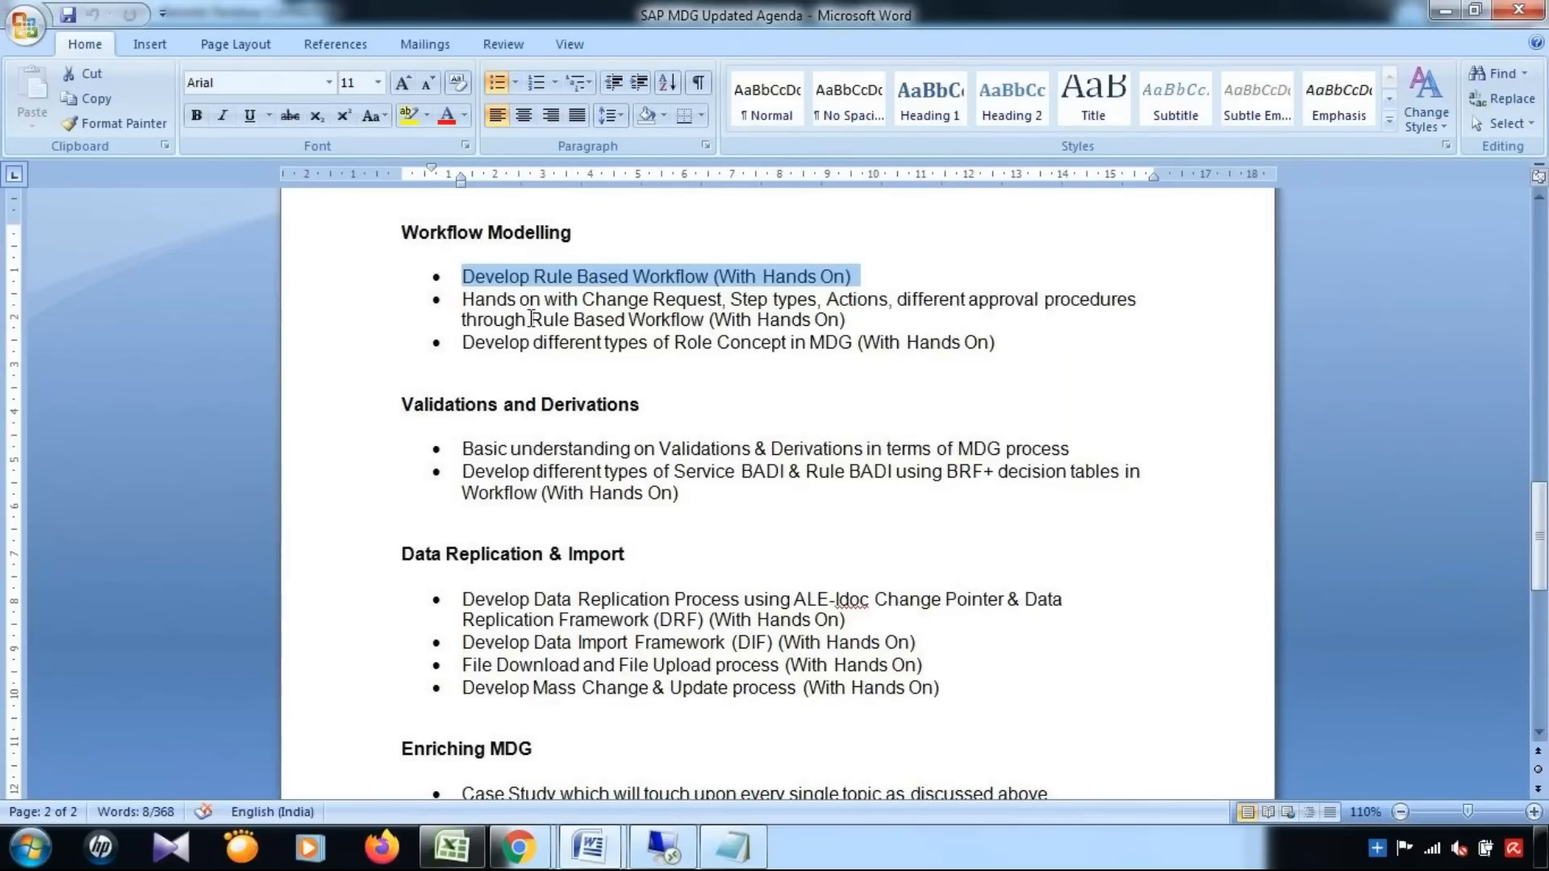
left_click(505, 319)
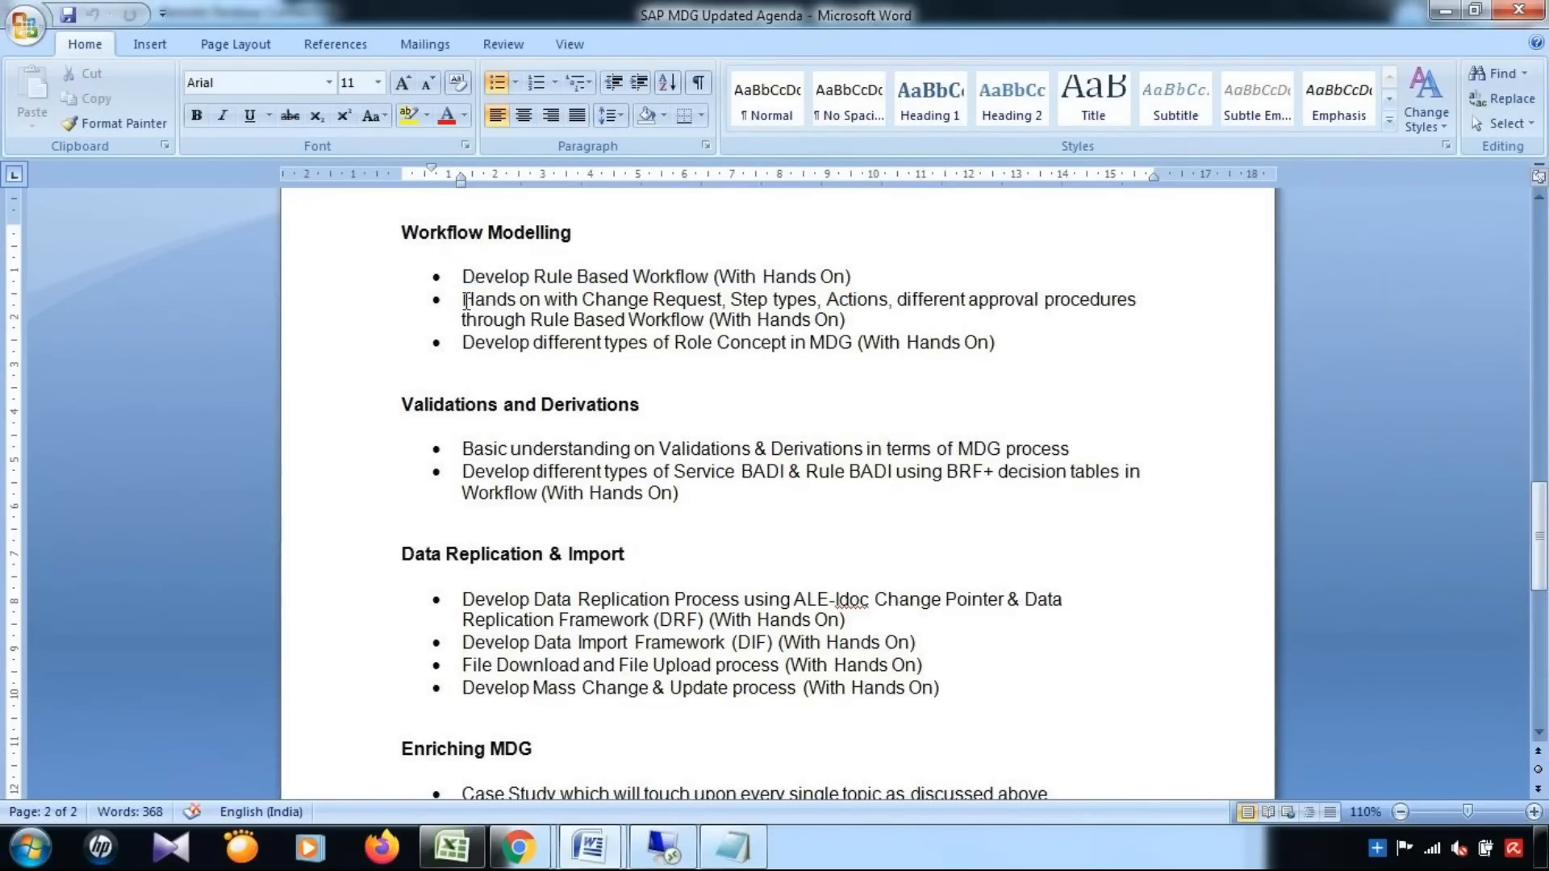
left_click_drag(466, 301, 847, 321)
left_click(613, 303)
left_click_drag(463, 342, 1043, 337)
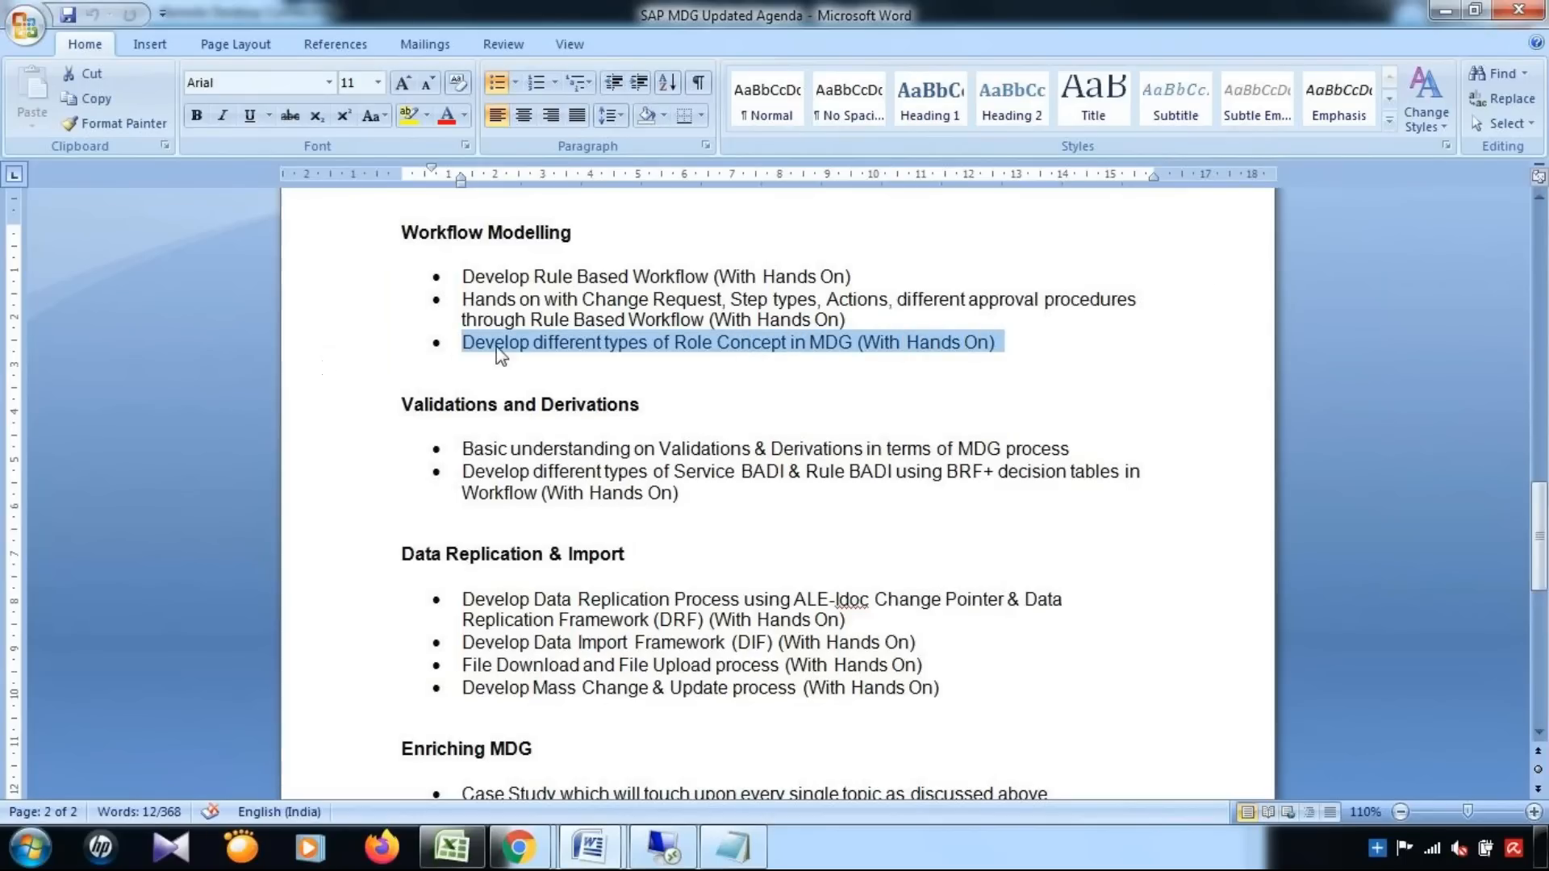
left_click(865, 325)
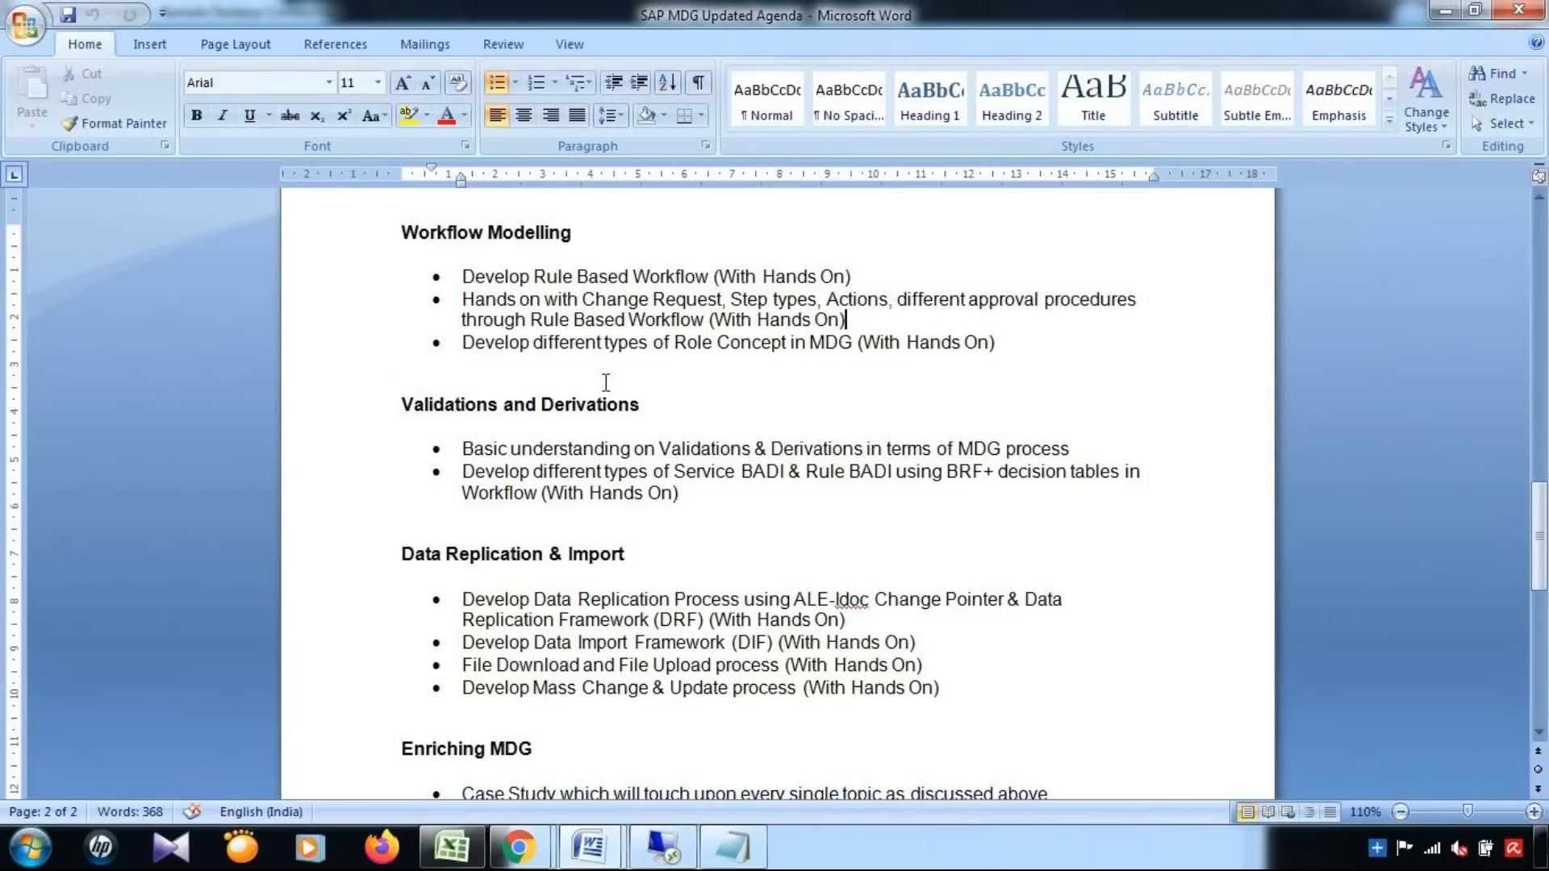
Switch to the GoToMeeting session in Chrome and leave the meeting
left_click(666, 856)
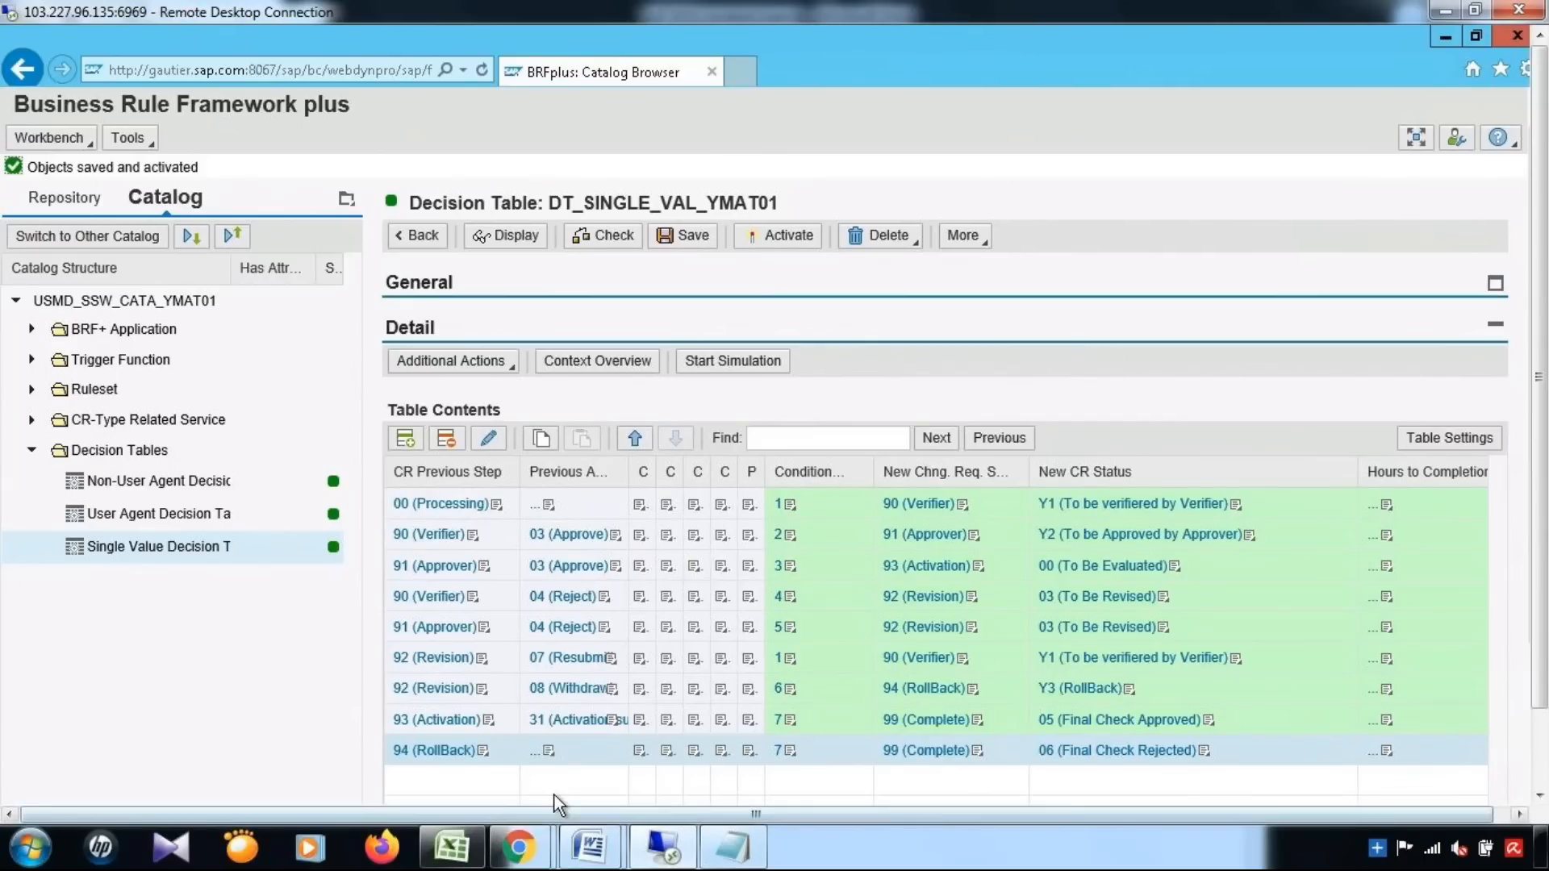
left_click(518, 847)
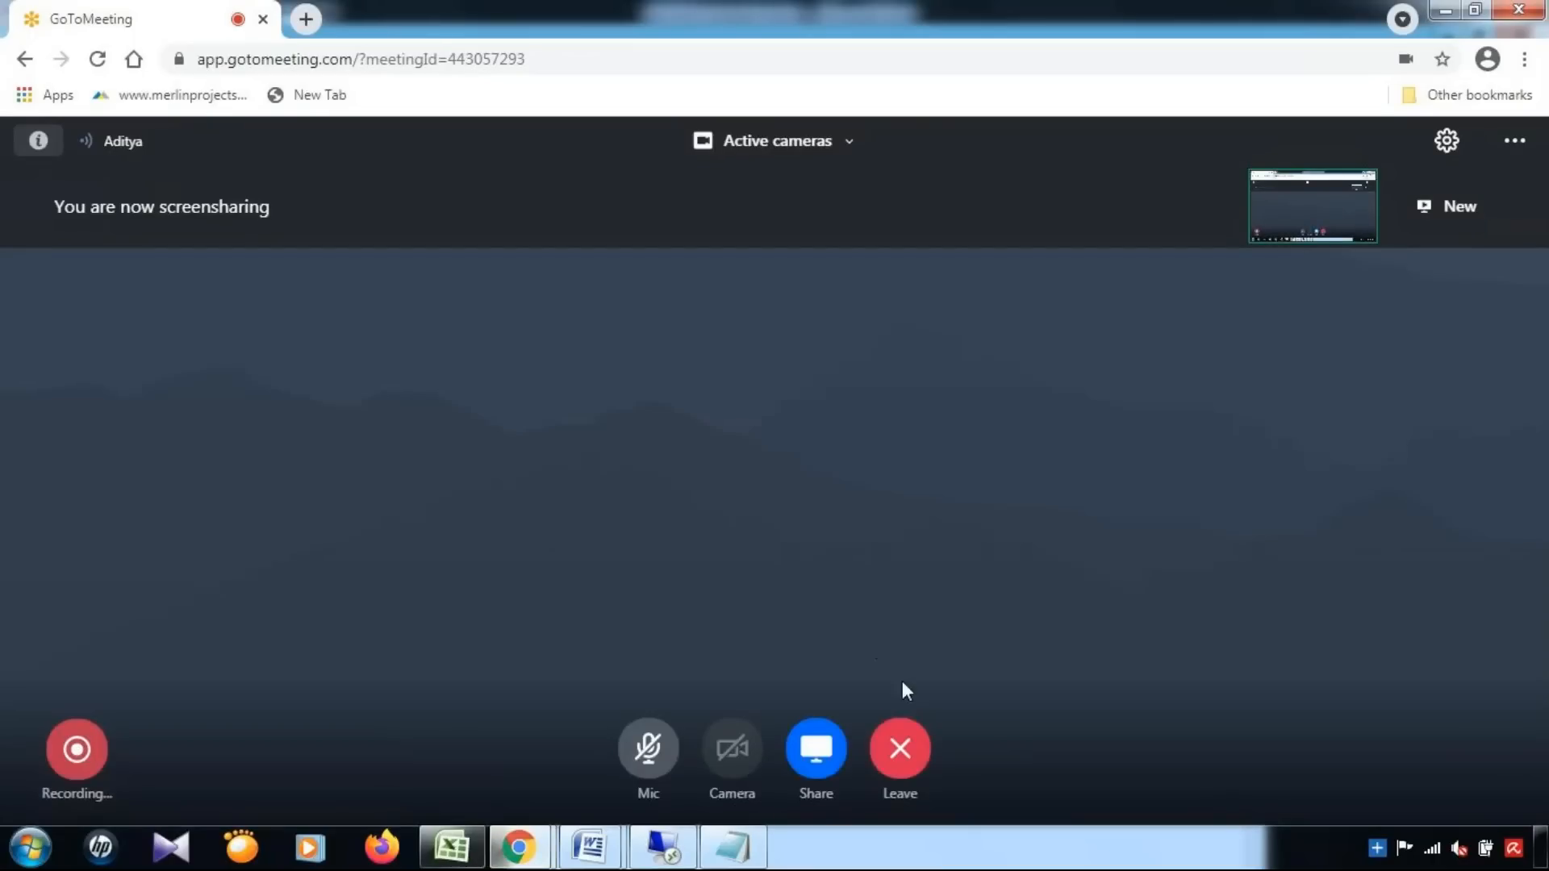
left_click(898, 751)
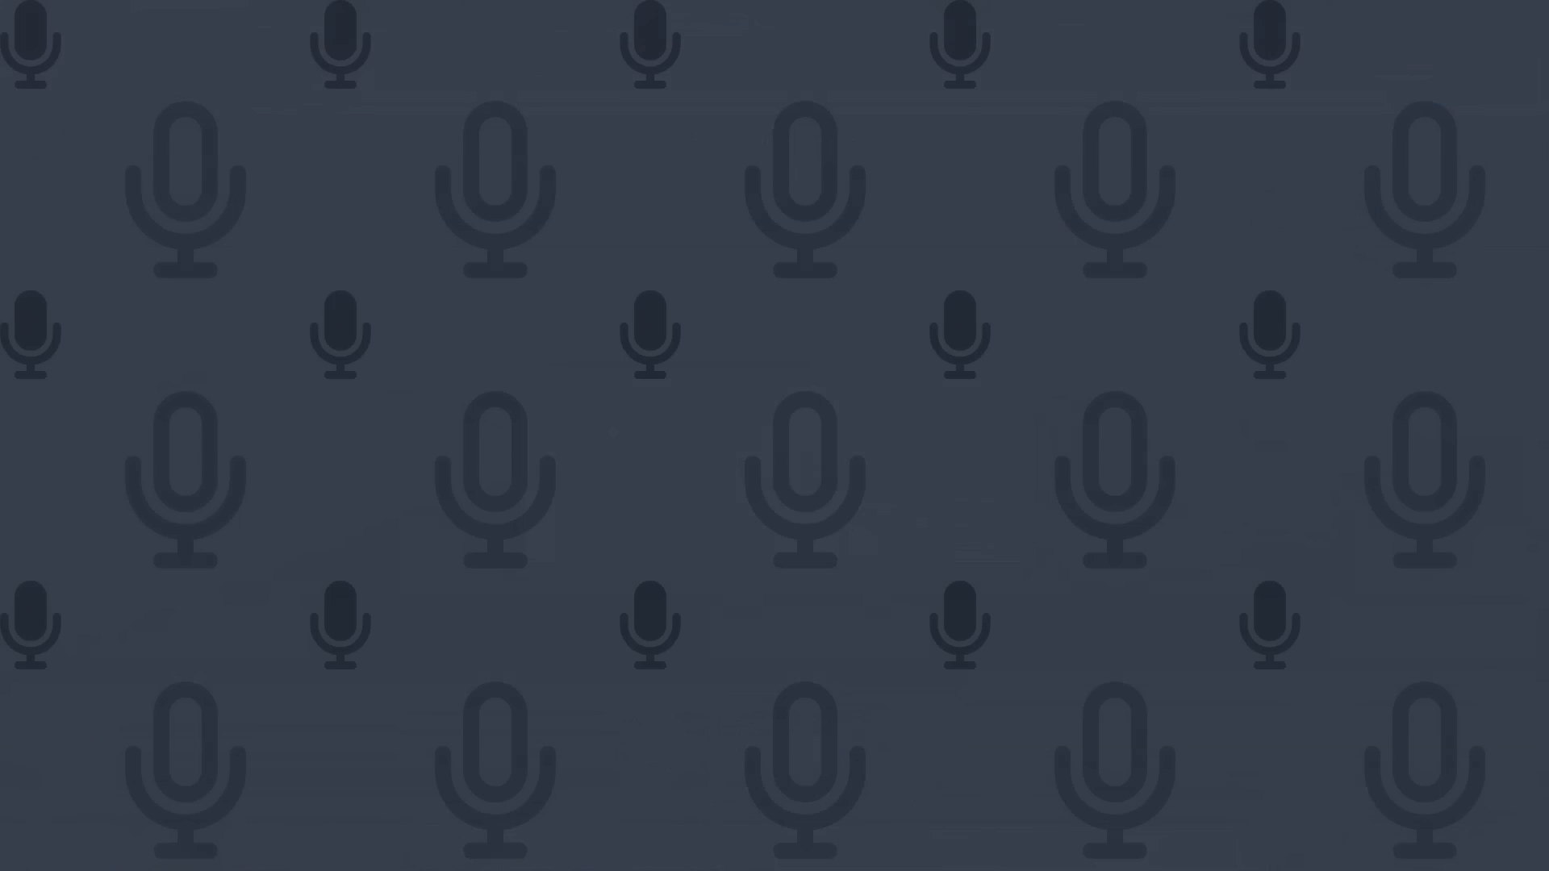